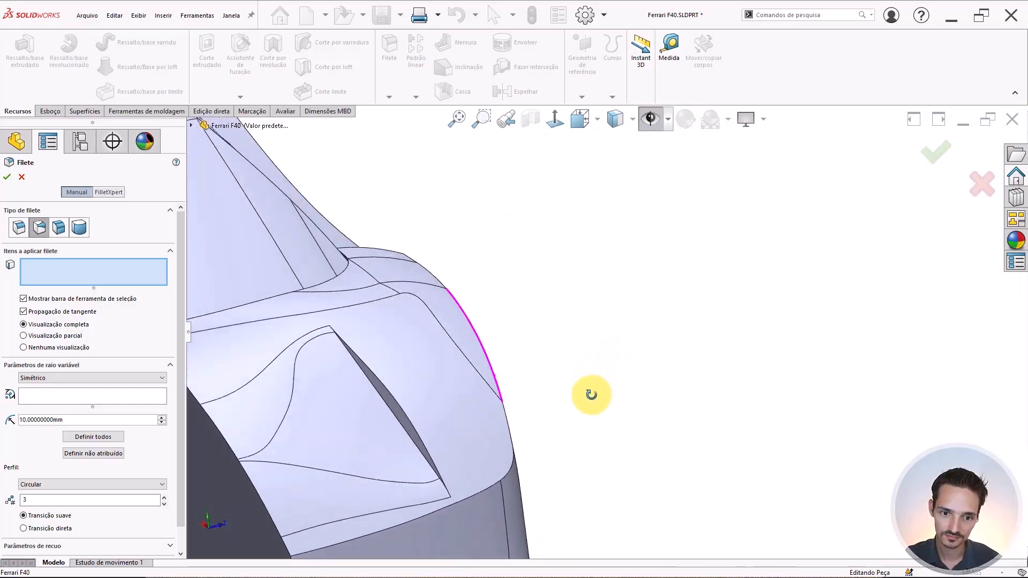
# Select the long straight edge of the slit in the body panel for a constant-size fillet.
pyautogui.scroll(-4, 418, 443)
pyautogui.scroll(-1, 376, 405)
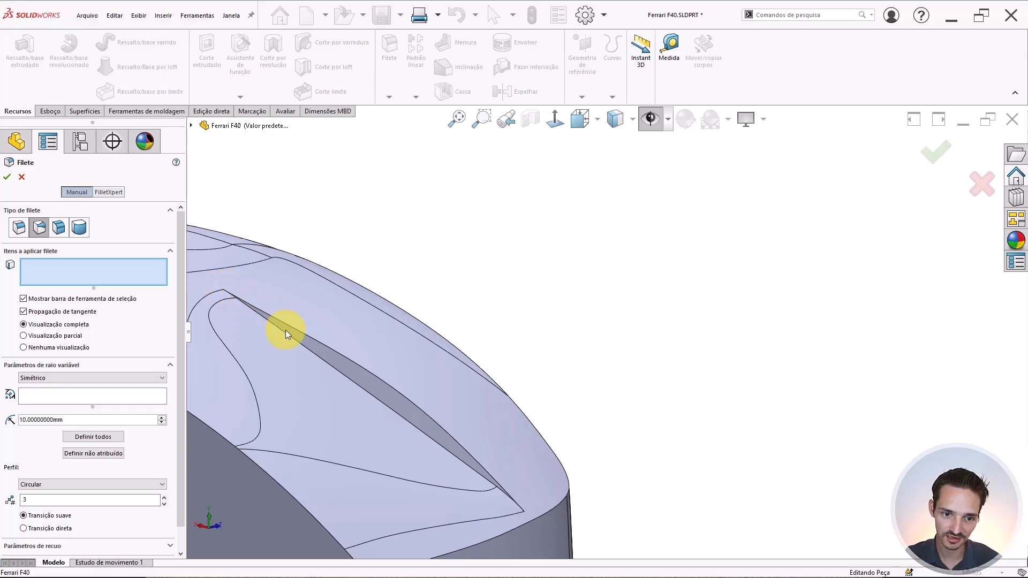
pyautogui.moveTo(340, 349); pyautogui.dragTo(573, 443, button='middle')
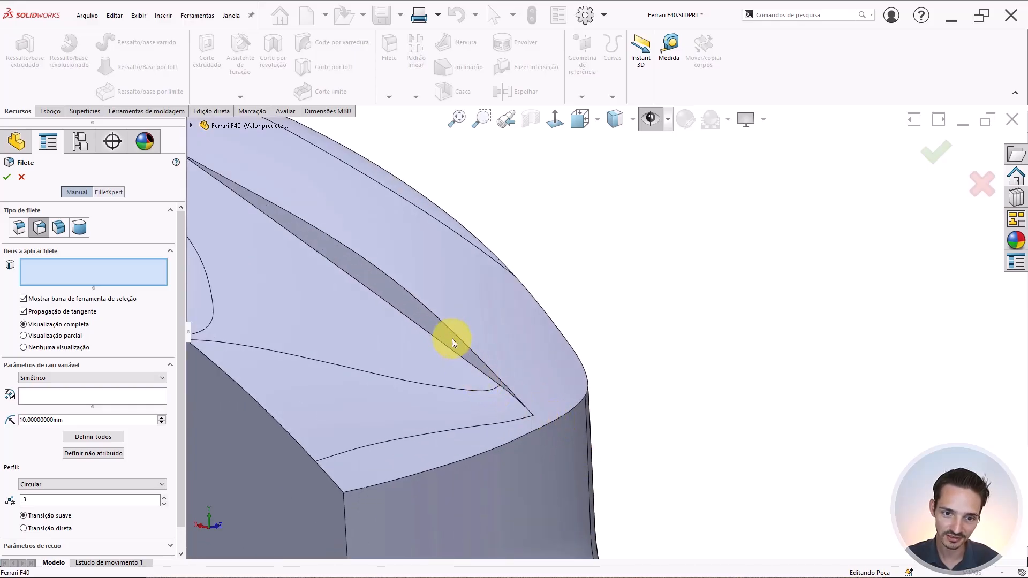
pyautogui.click(430, 333)
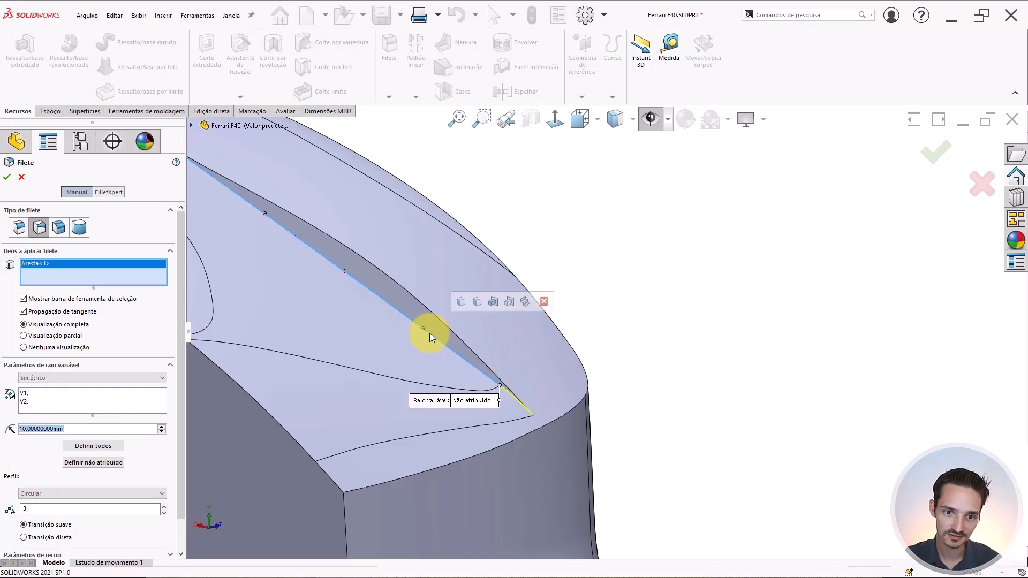
pyautogui.click(23, 224)
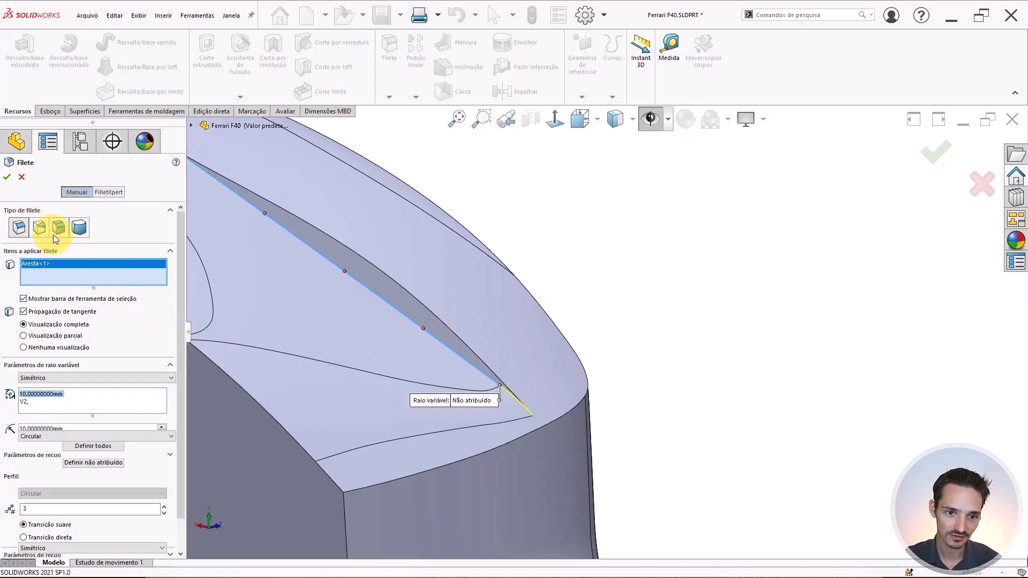
# Try fillet radii of 2 mm, 1 mm and 0.5 mm on the slit's long straight edge.
pyautogui.moveTo(357, 322); pyautogui.dragTo(395, 290, button='middle')
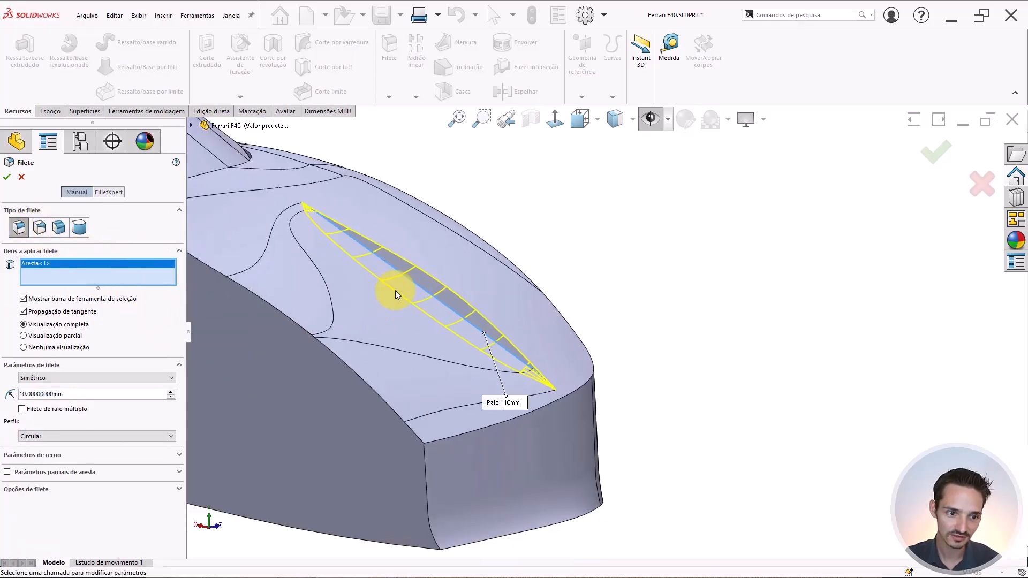
pyautogui.click(115, 394)
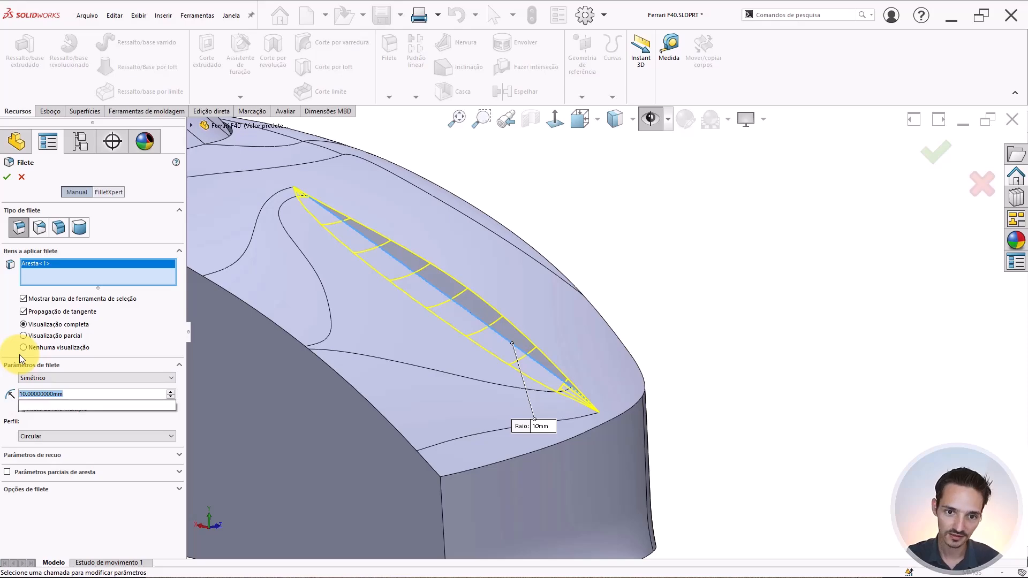
pyautogui.write('2')
pyautogui.press('Return')
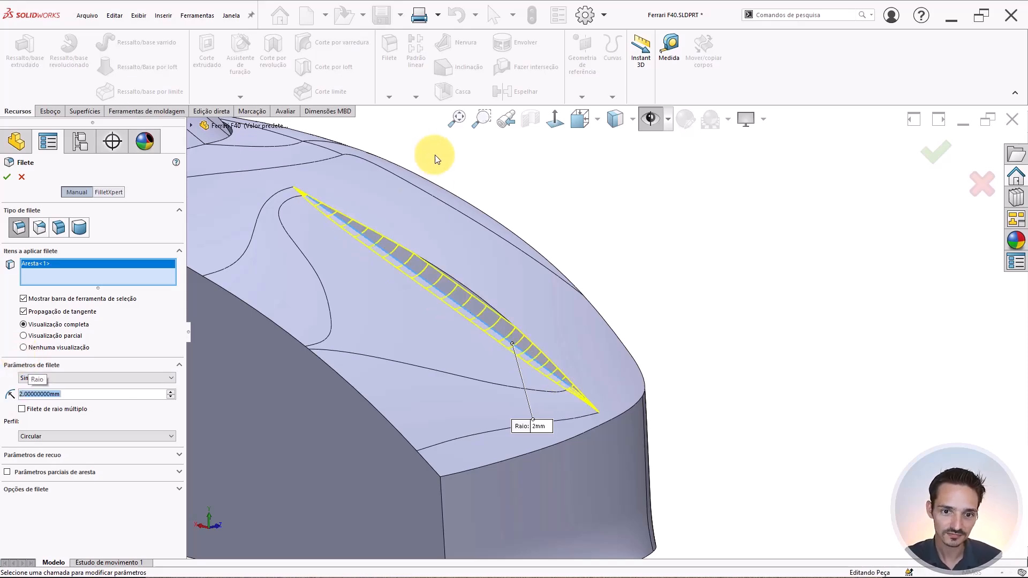
pyautogui.moveTo(437, 299); pyautogui.dragTo(475, 311, button='middle')
pyautogui.click(108, 395)
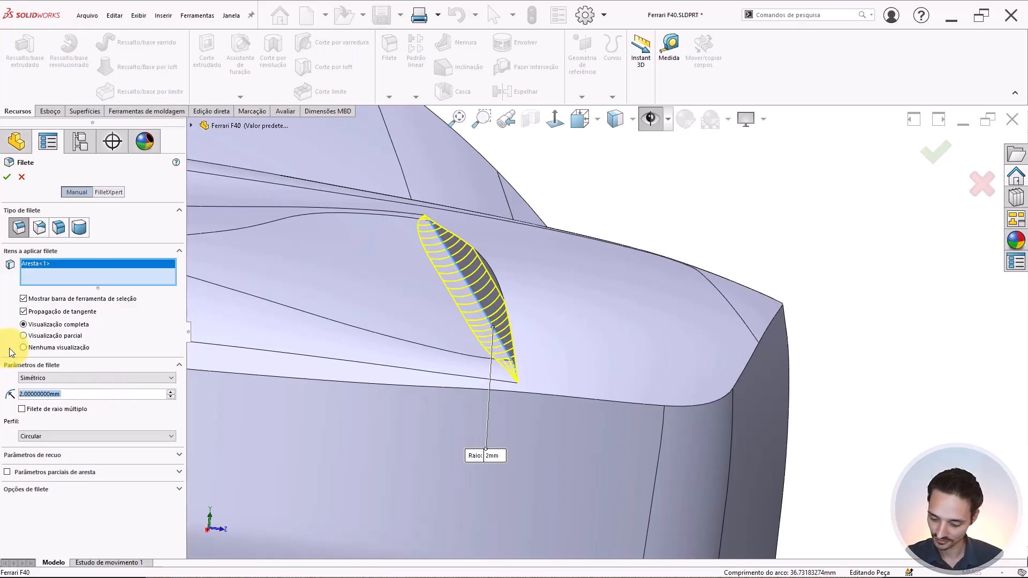
pyautogui.write('1')
pyautogui.press('Return')
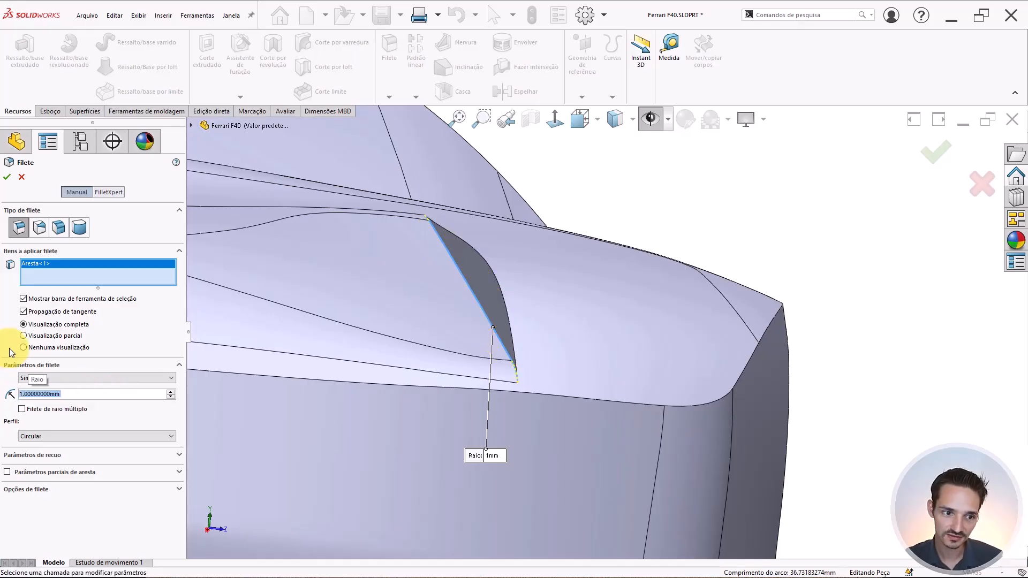
pyautogui.write('0.5')
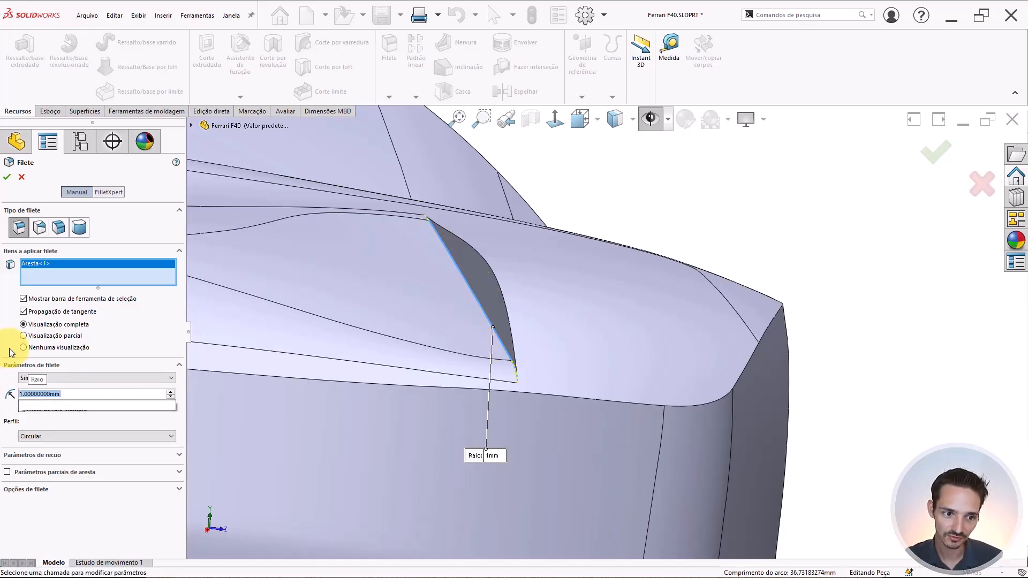
pyautogui.press('Return')
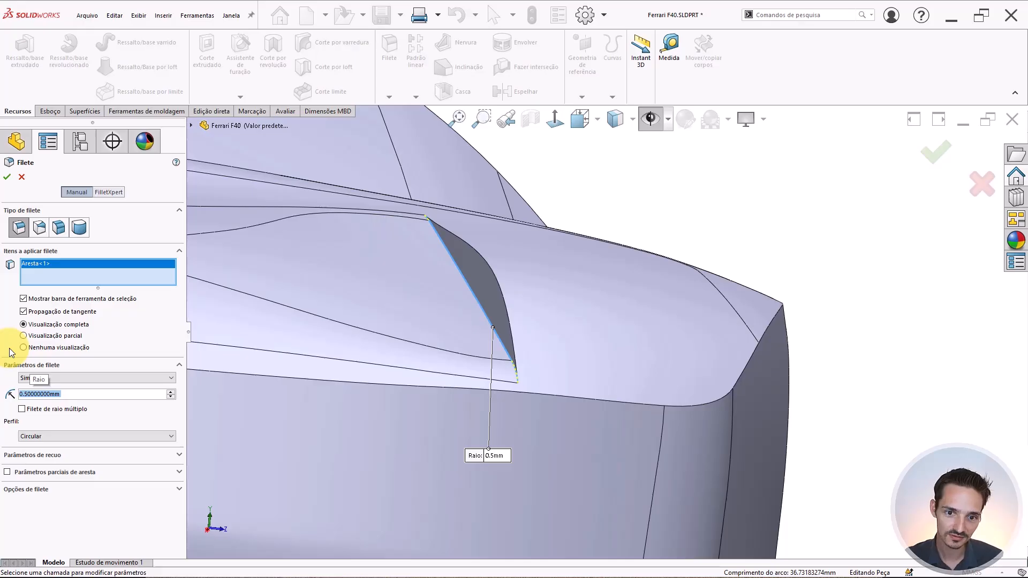
# Add the short edges at both pointed ends of the slit to the fillet selection, continuing its straight side.
pyautogui.scroll(-3, 448, 383)
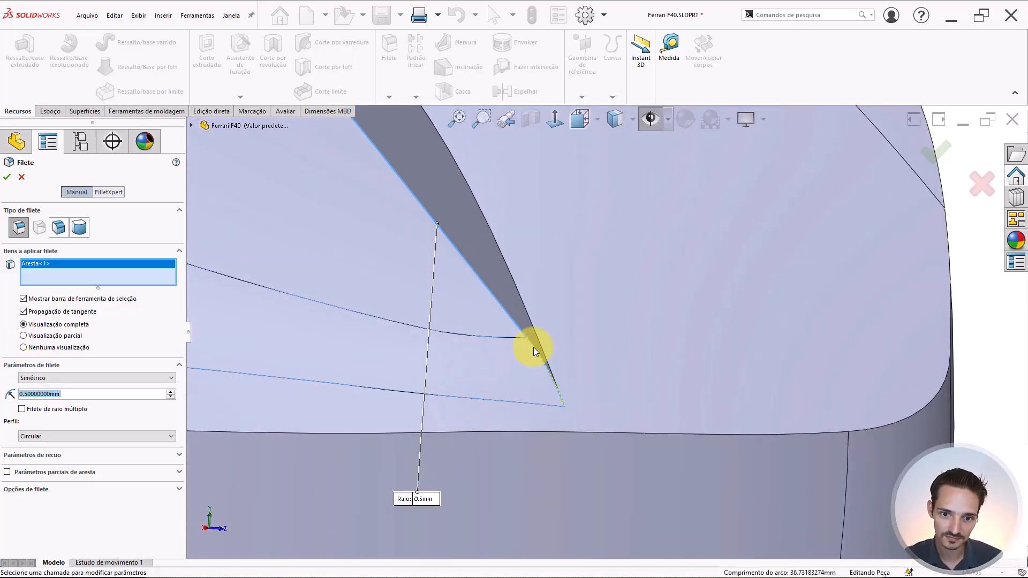
pyautogui.click(534, 347)
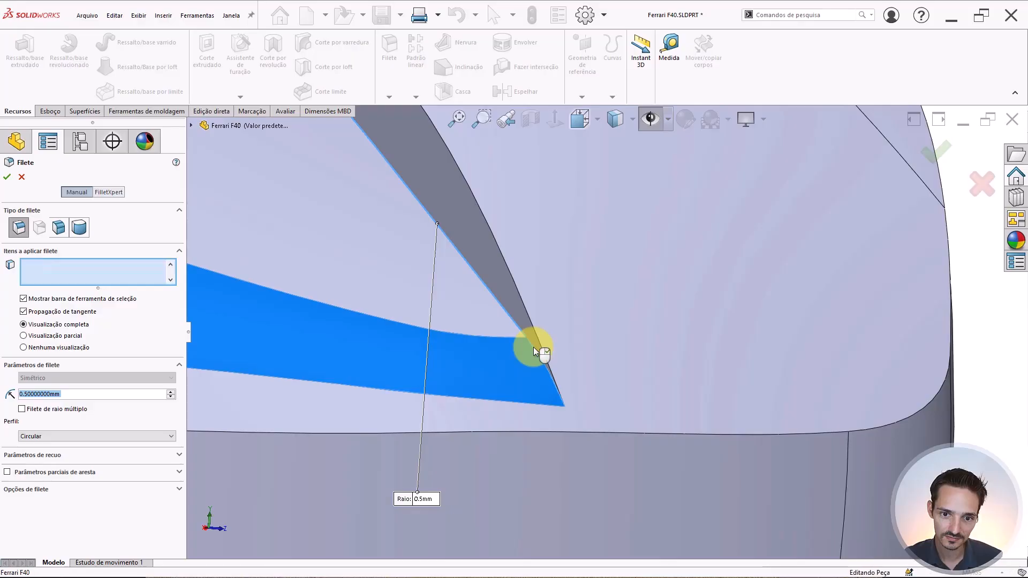
pyautogui.click(534, 347)
pyautogui.click(509, 368)
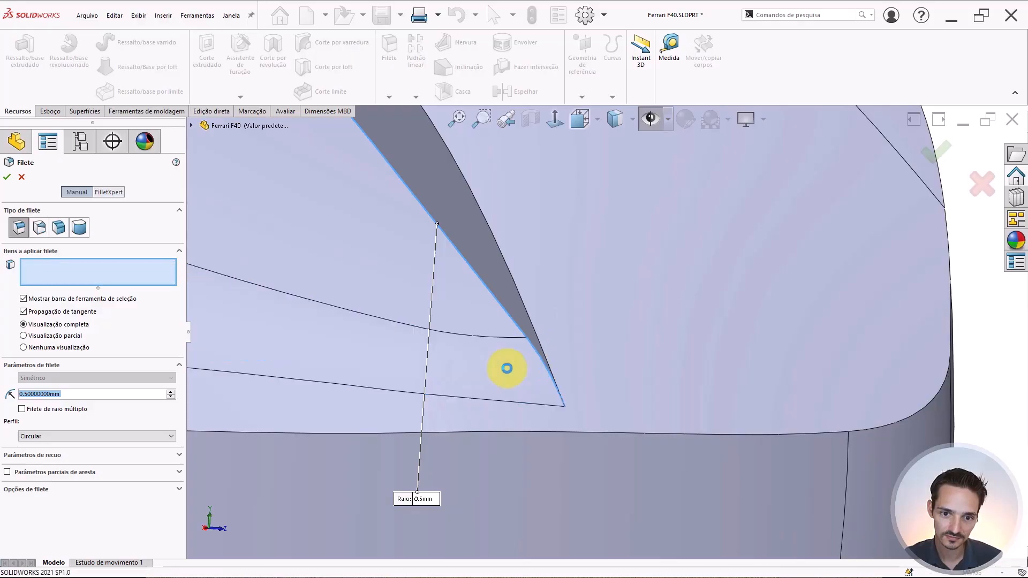
pyautogui.scroll(5, 503, 227)
pyautogui.scroll(-8, 483, 242)
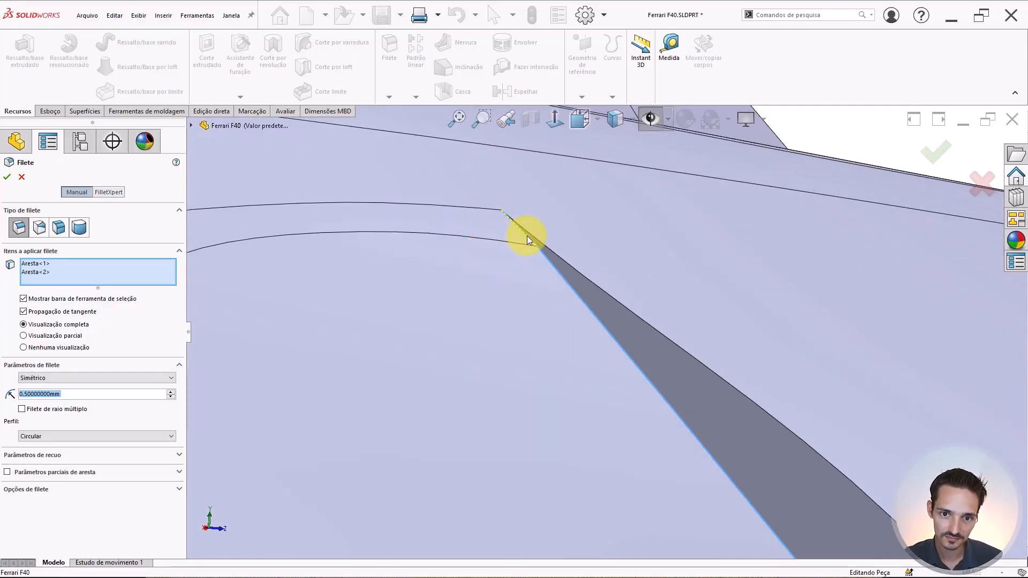
pyautogui.click(527, 236)
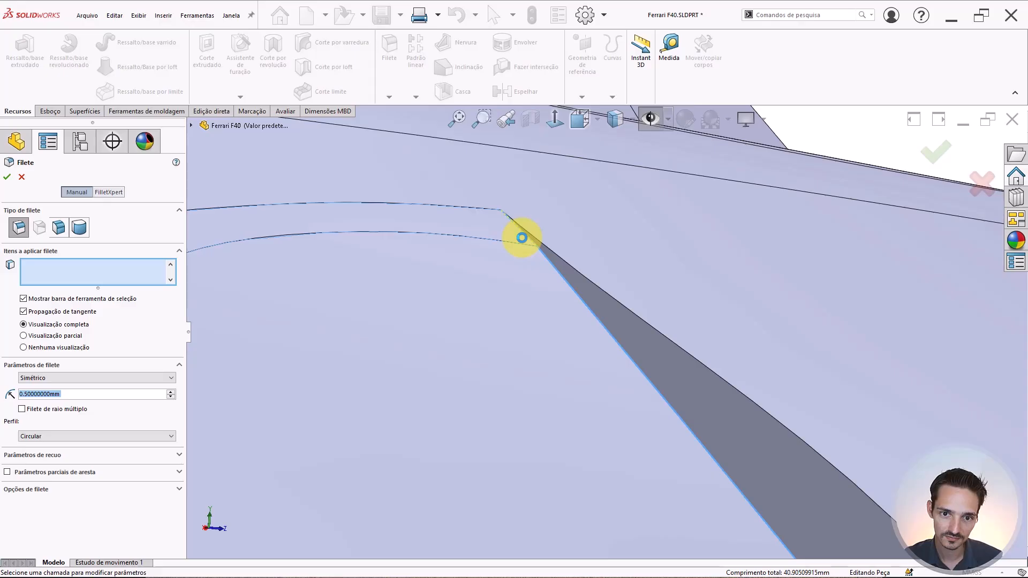
pyautogui.click(522, 238)
pyautogui.click(522, 238)
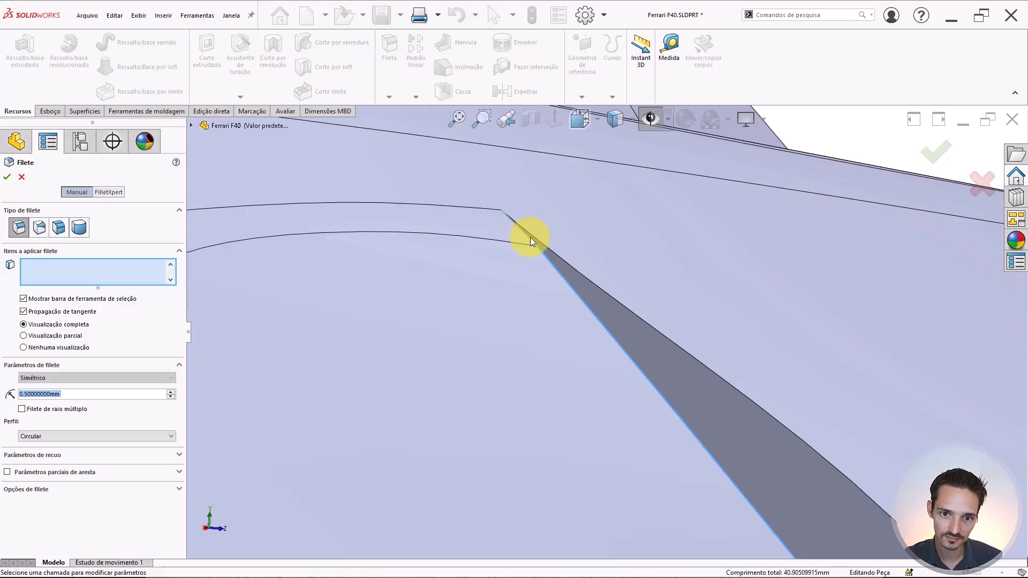
pyautogui.click(530, 237)
pyautogui.scroll(8, 532, 284)
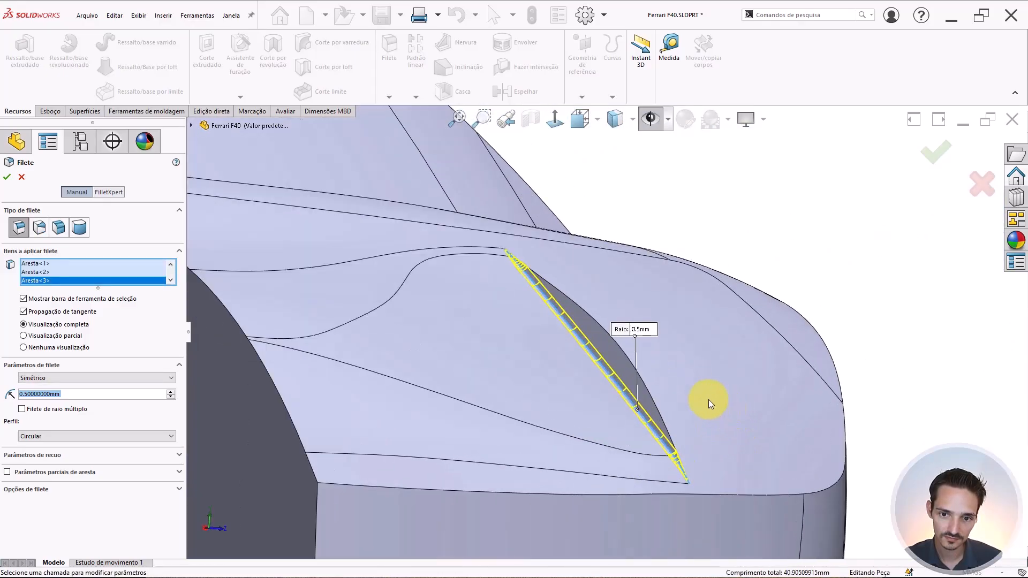
# Try a 1 mm radius on the fillet along the slit's three selected edges.
pyautogui.moveTo(708, 400); pyautogui.dragTo(459, 348, button='middle')
pyautogui.moveTo(363, 413); pyautogui.dragTo(511, 404, button='middle')
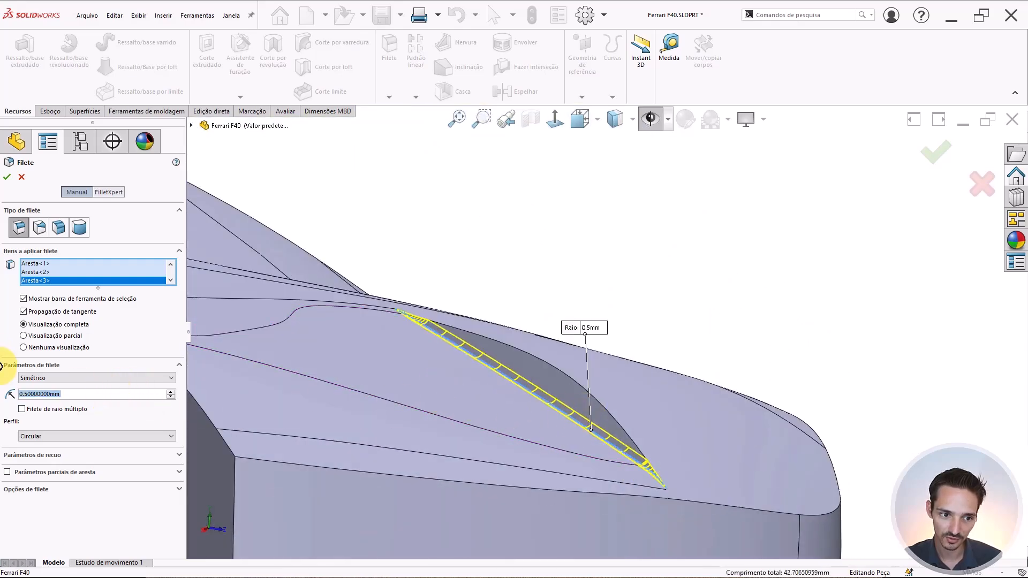
pyautogui.write('1')
pyautogui.press('Return')
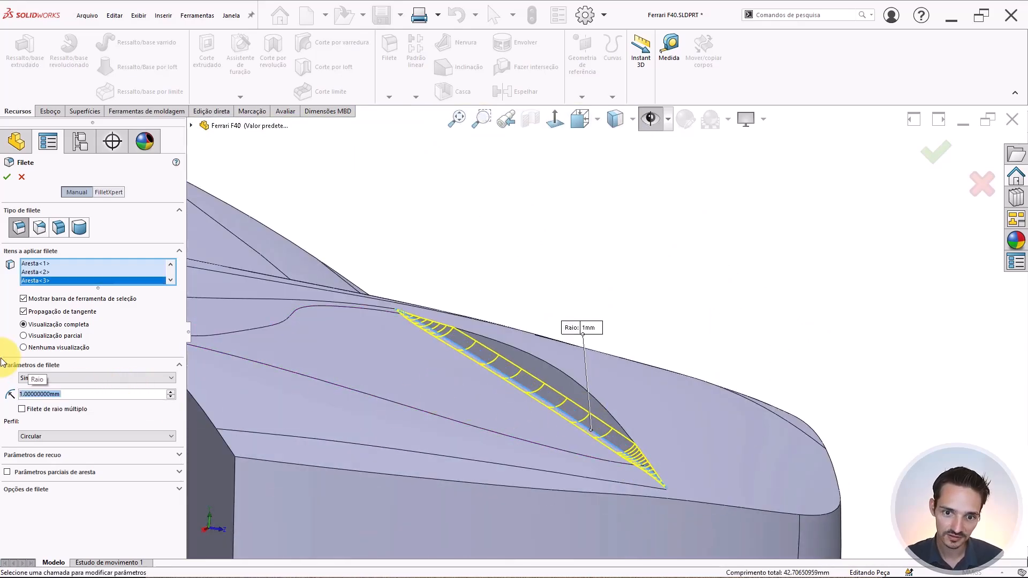
# Set the radius of the fillet along the slit's straight side to 0.7 mm and apply it.
pyautogui.moveTo(404, 409); pyautogui.dragTo(405, 351, button='middle')
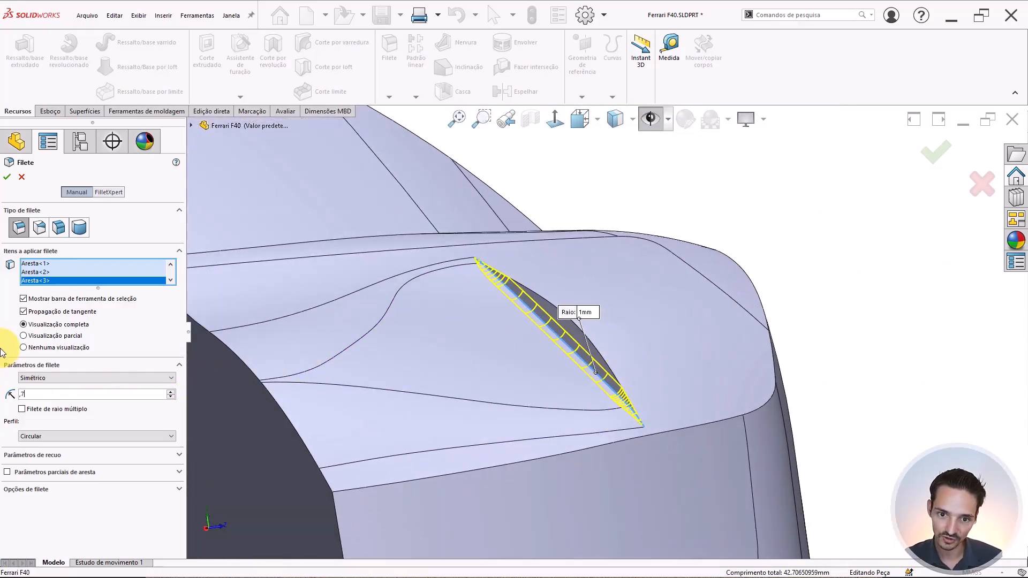
pyautogui.write(',7')
pyautogui.press('Return')
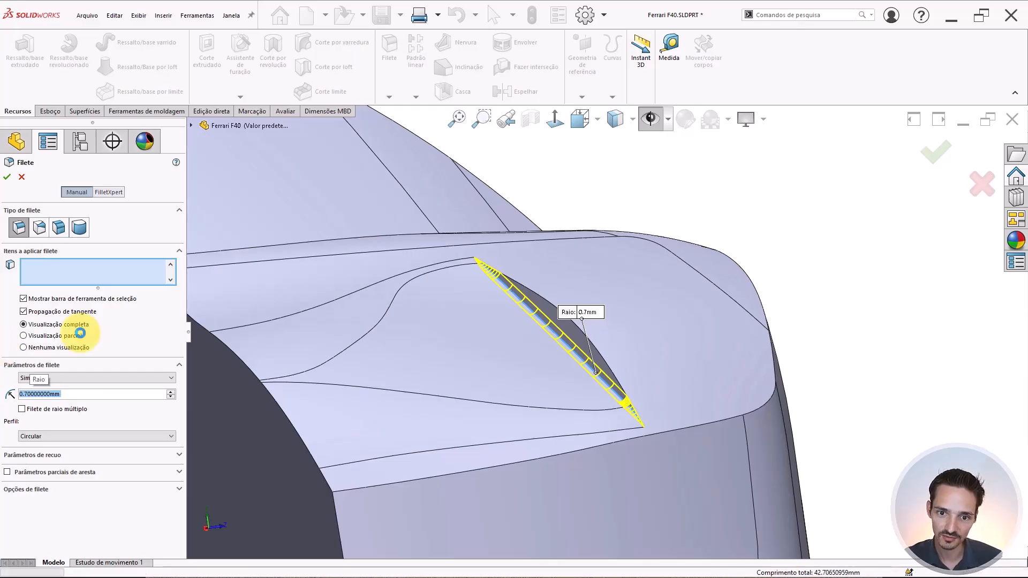
pyautogui.rightClick(791, 291)
# Fillet the slit's opposite curved edge with a 0.7 mm radius.
pyautogui.moveTo(836, 268); pyautogui.dragTo(867, 254, button='right')
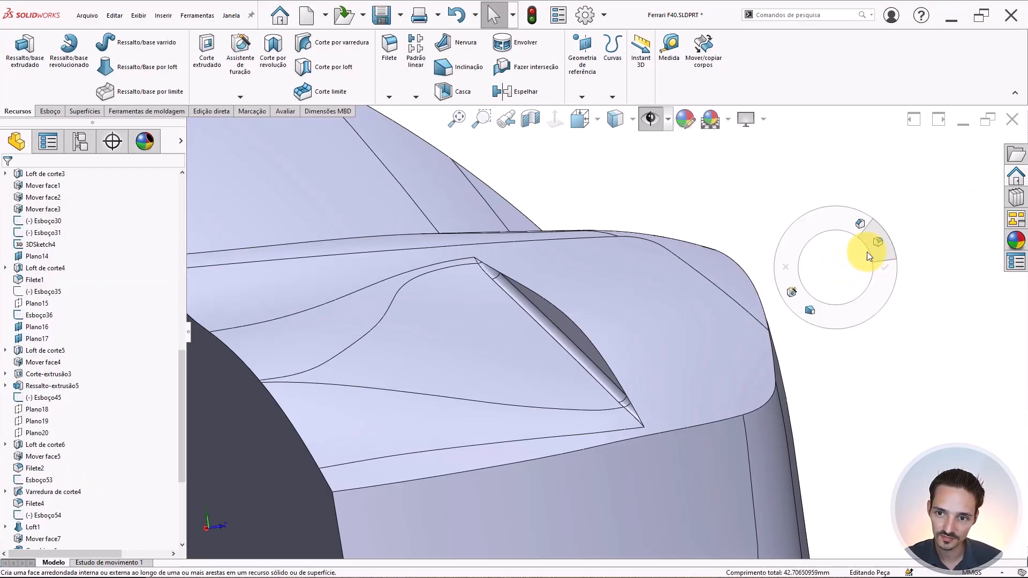
pyautogui.press('Return')
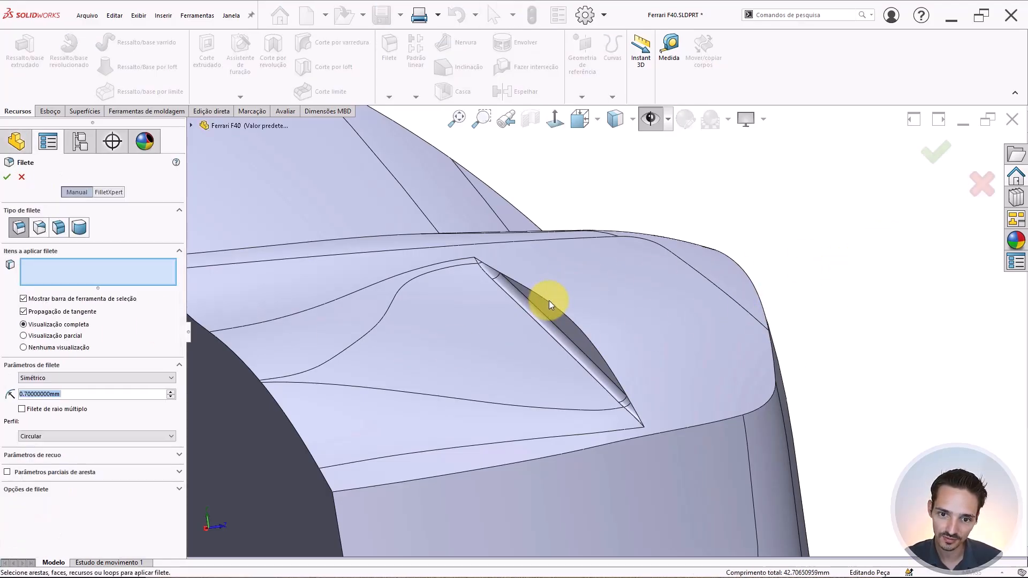
pyautogui.click(550, 303)
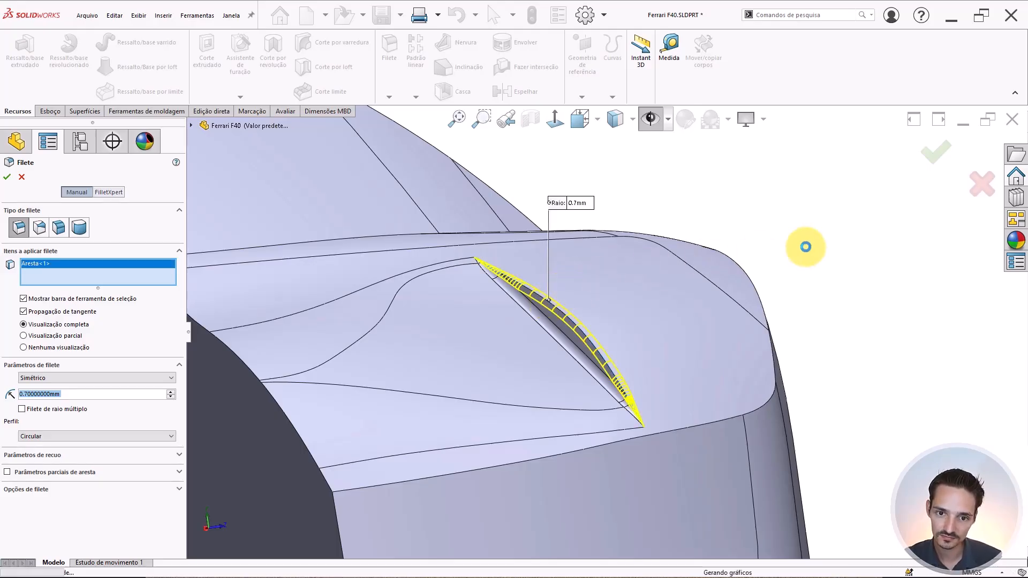
pyautogui.moveTo(645, 319); pyautogui.dragTo(660, 282, button='middle')
# Set the radius of the existing fillet on the slit's straight side to 0.8 mm.
pyautogui.scroll(-5, 560, 337)
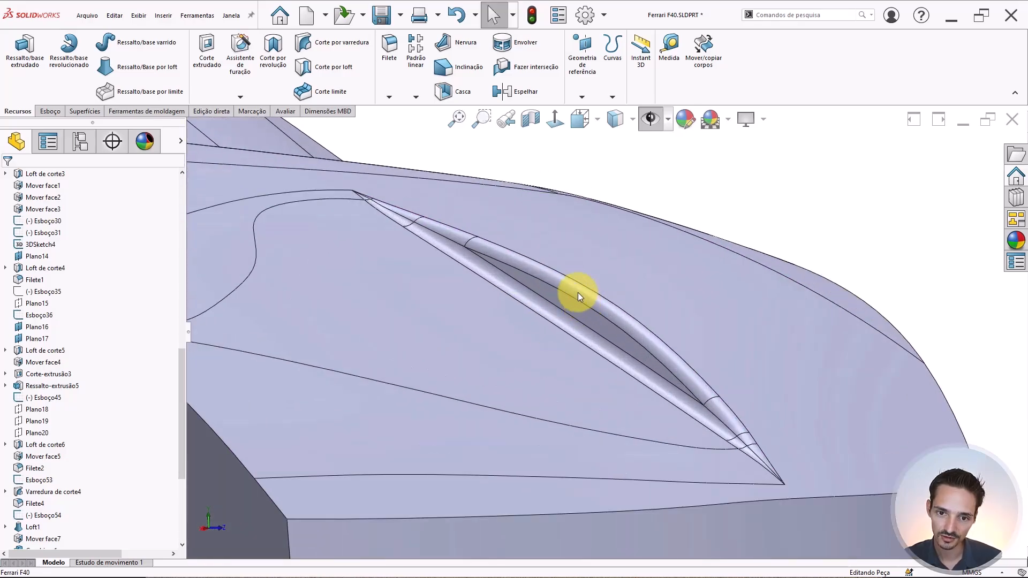
pyautogui.click(570, 338)
pyautogui.click(577, 326)
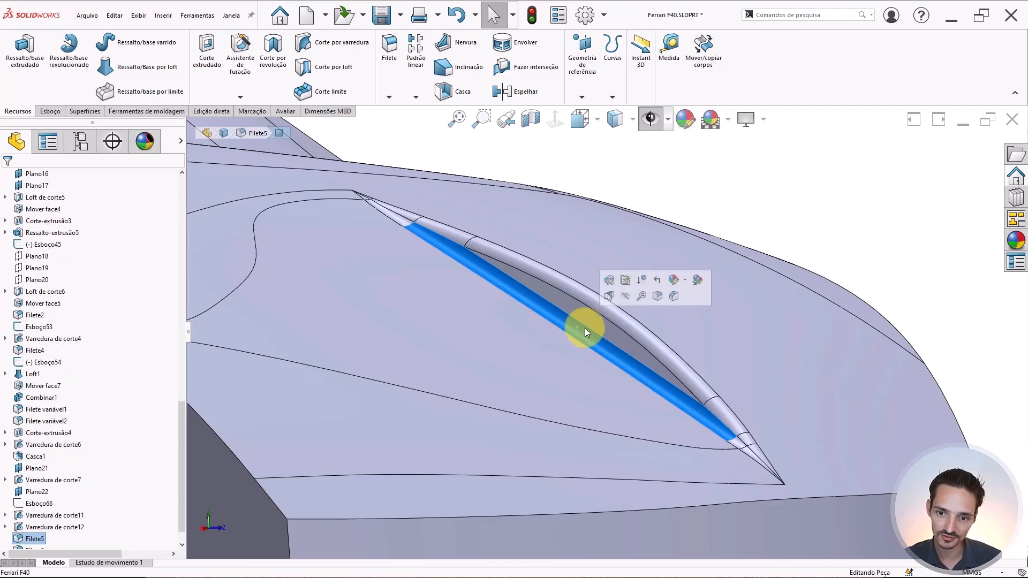
pyautogui.moveTo(585, 328)
pyautogui.mouseDown(button='middle')
pyautogui.moveTo(557, 356)
pyautogui.moveTo(581, 328)
pyautogui.mouseUp(button='middle')
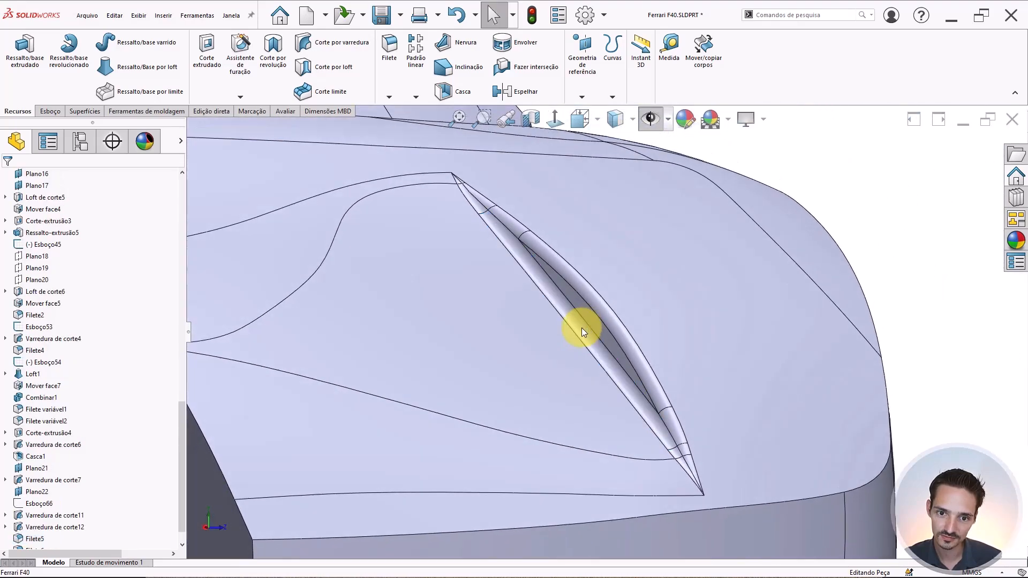
pyautogui.doubleClick(687, 441)
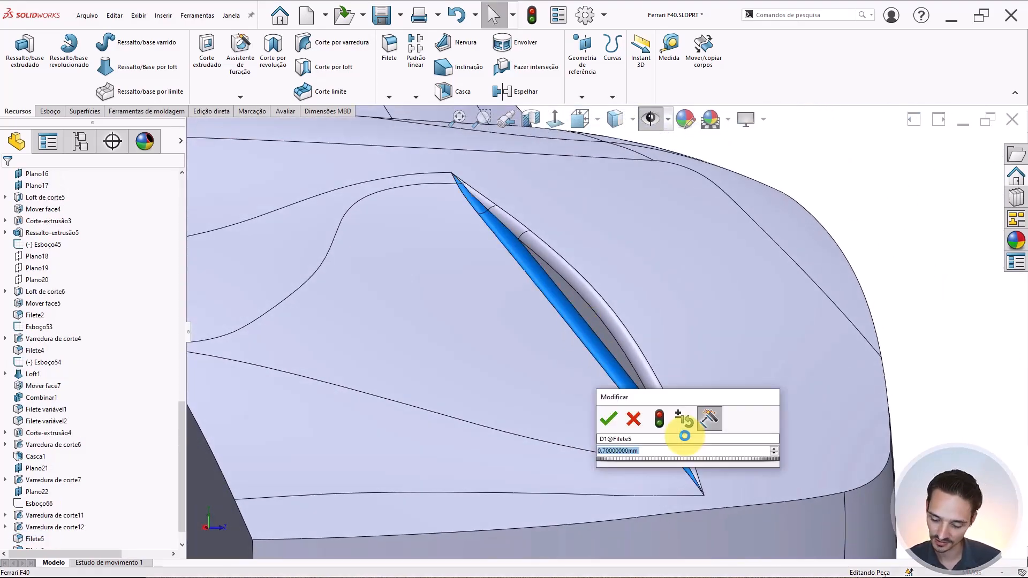
pyautogui.write(',8')
pyautogui.press('Return')
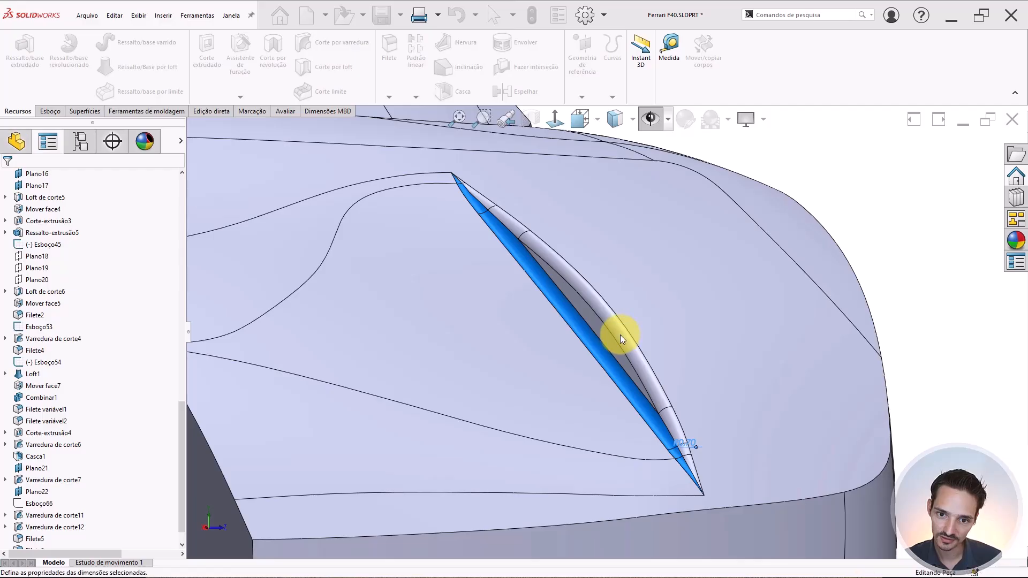
# Set the radius of the fillet on the slit's curved side to 0.8 mm and rebuild the model.
pyautogui.click(621, 335)
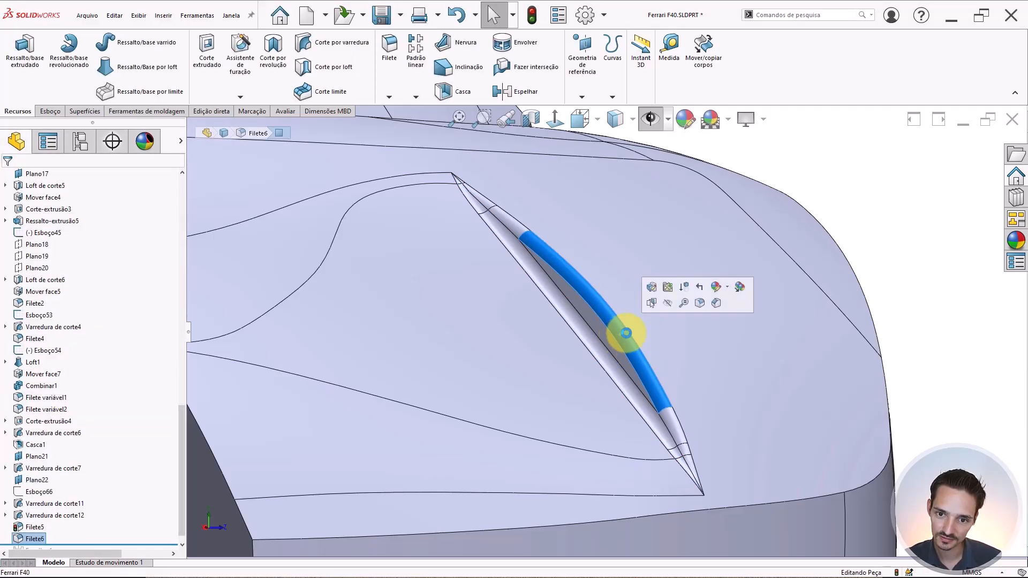
pyautogui.doubleClick(539, 240)
pyautogui.write(',8')
pyautogui.press('Return')
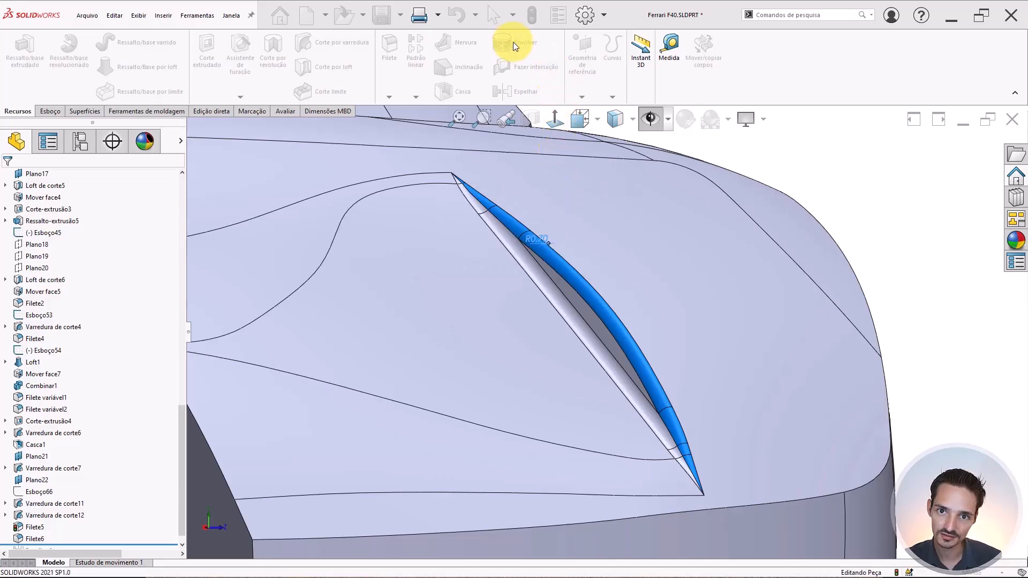
pyautogui.press('Escape')
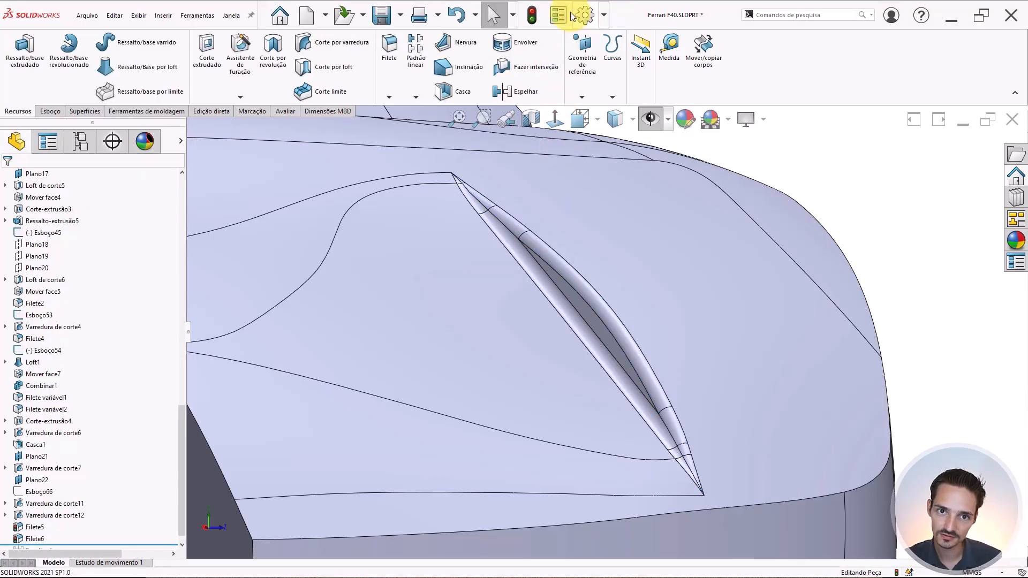
pyautogui.click(534, 18)
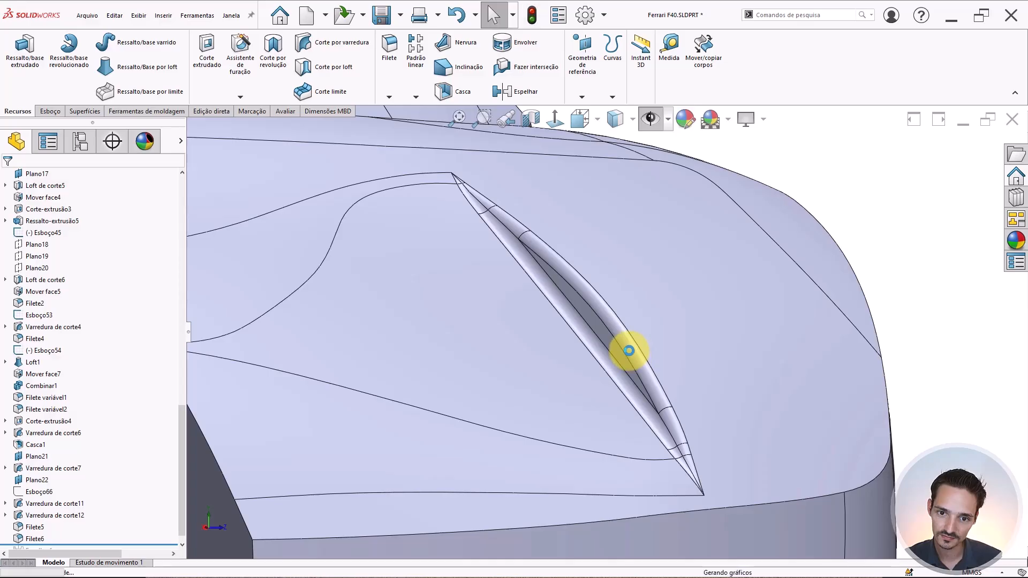
pyautogui.scroll(-2, 630, 335)
pyautogui.moveTo(630, 335); pyautogui.dragTo(394, 329, button='middle')
pyautogui.scroll(2, 543, 318)
pyautogui.scroll(3, 543, 318)
pyautogui.scroll(-3, 523, 378)
pyautogui.moveTo(522, 378); pyautogui.dragTo(348, 384, button='middle')
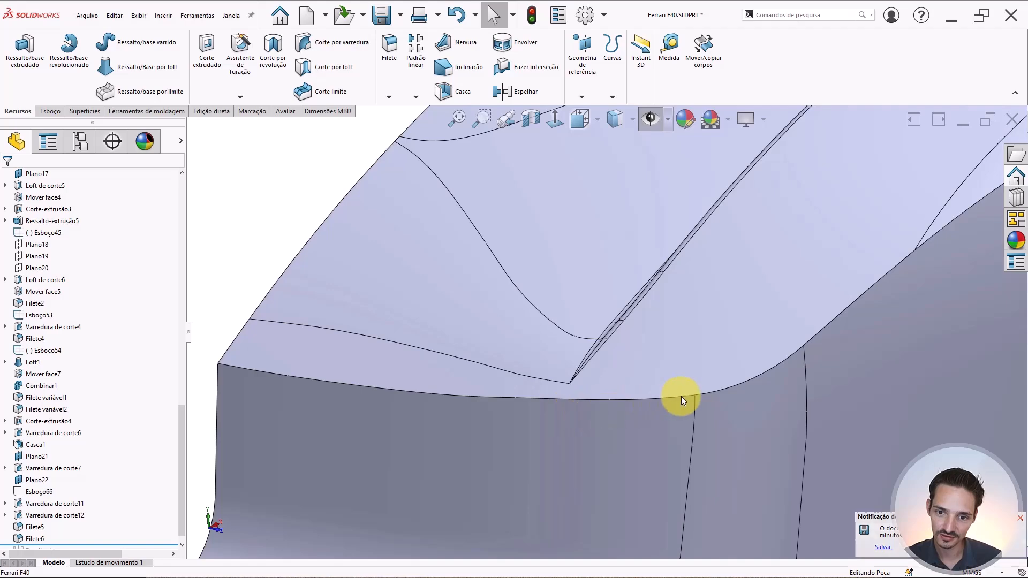
# Start a fillet on the short edge between the hood and the front fender side, and make it a variable-radius fillet.
pyautogui.scroll(8, 681, 396)
pyautogui.scroll(-2, 789, 279)
pyautogui.scroll(-2, 610, 342)
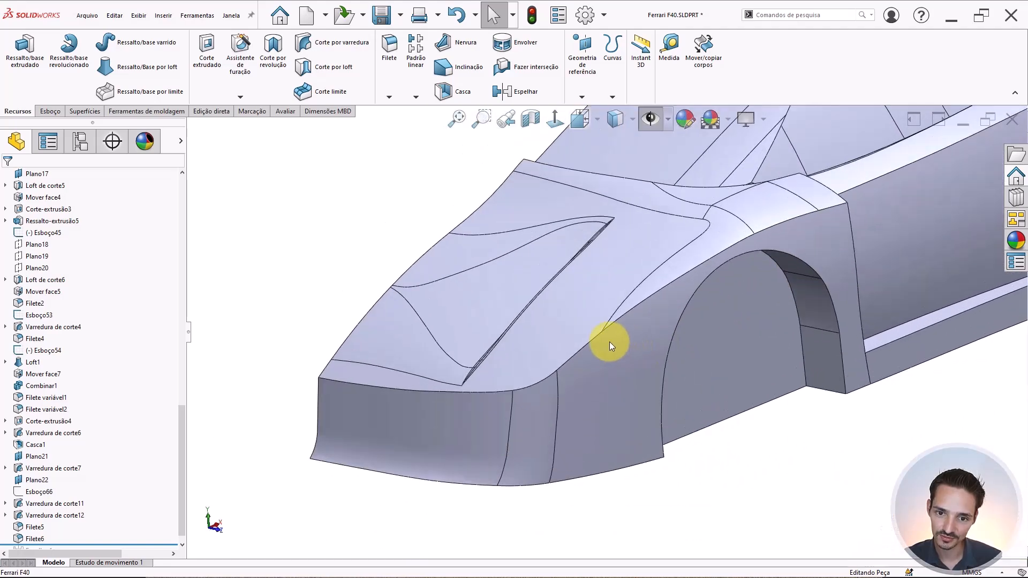
pyautogui.moveTo(687, 299); pyautogui.dragTo(666, 306, button='middle')
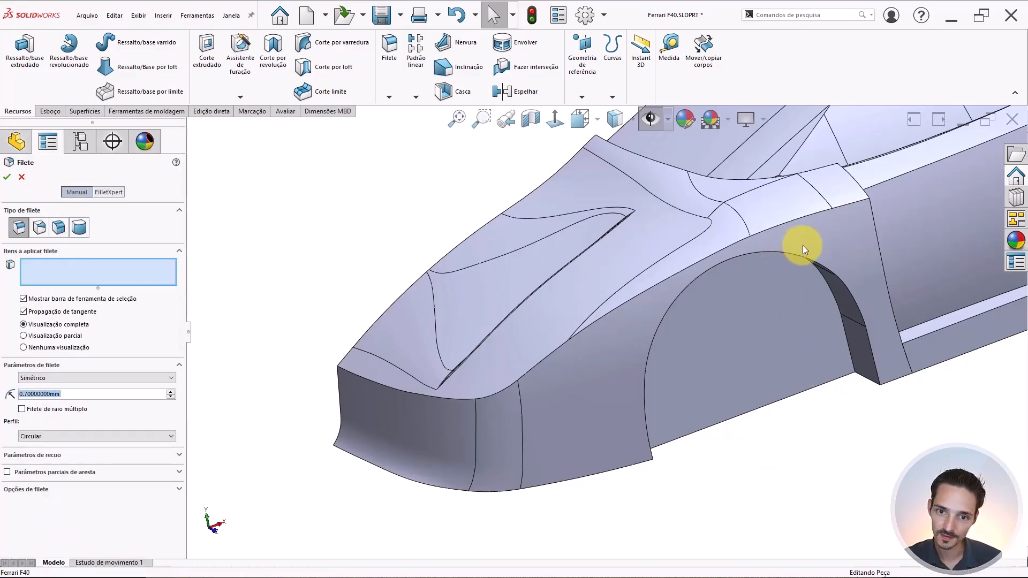
pyautogui.moveTo(802, 246); pyautogui.dragTo(833, 220, button='middle')
pyautogui.scroll(-1, 610, 328)
pyautogui.moveTo(610, 328); pyautogui.dragTo(593, 343, button='middle')
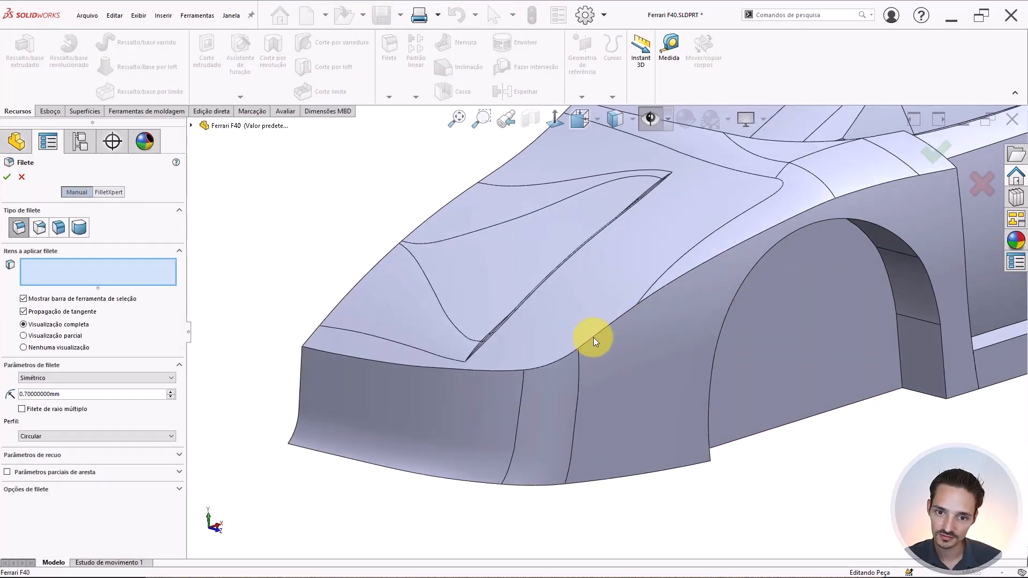
pyautogui.click(594, 336)
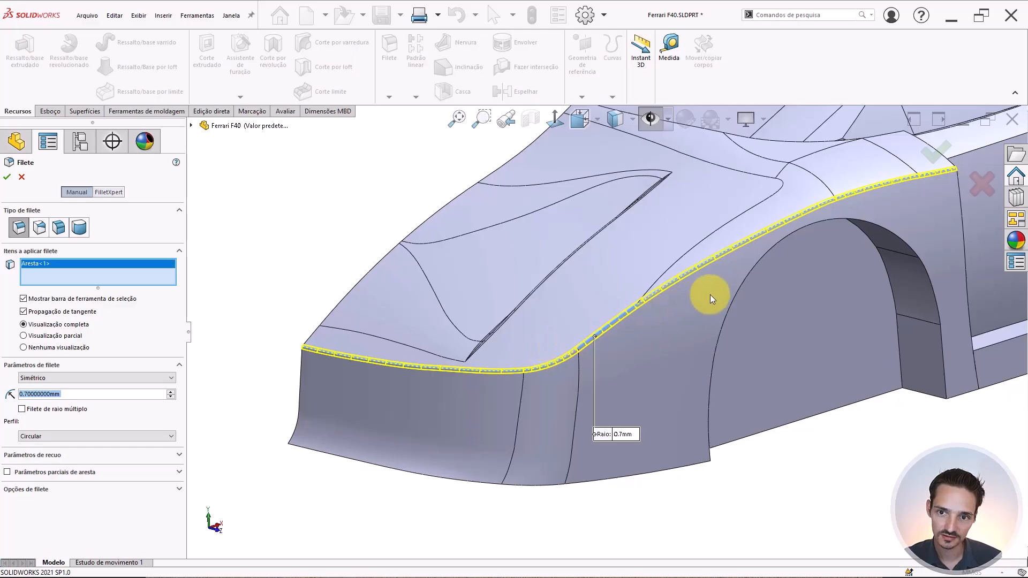
pyautogui.scroll(2, 710, 294)
pyautogui.scroll(-2, 706, 295)
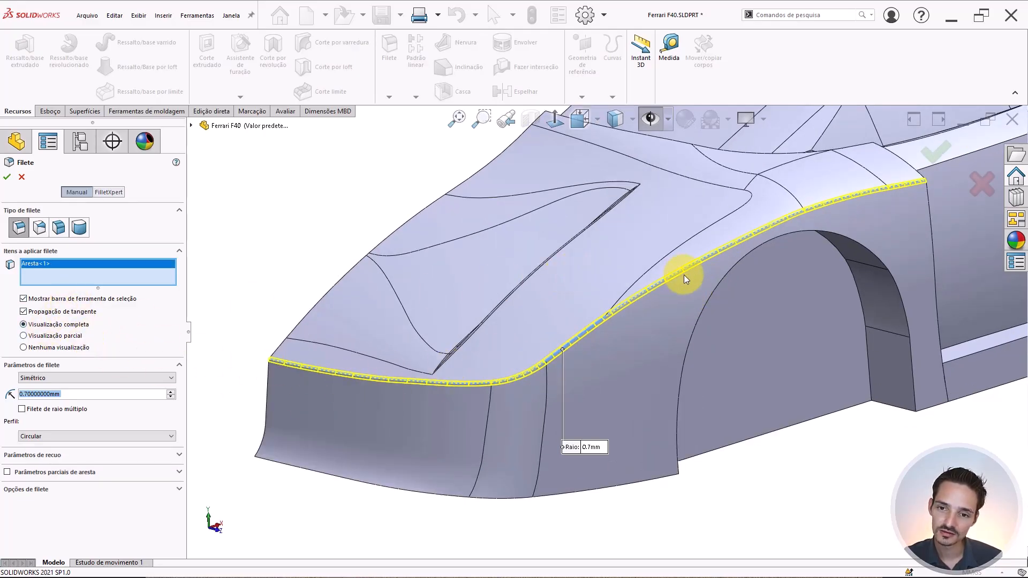
pyautogui.moveTo(683, 274); pyautogui.dragTo(668, 278, button='middle')
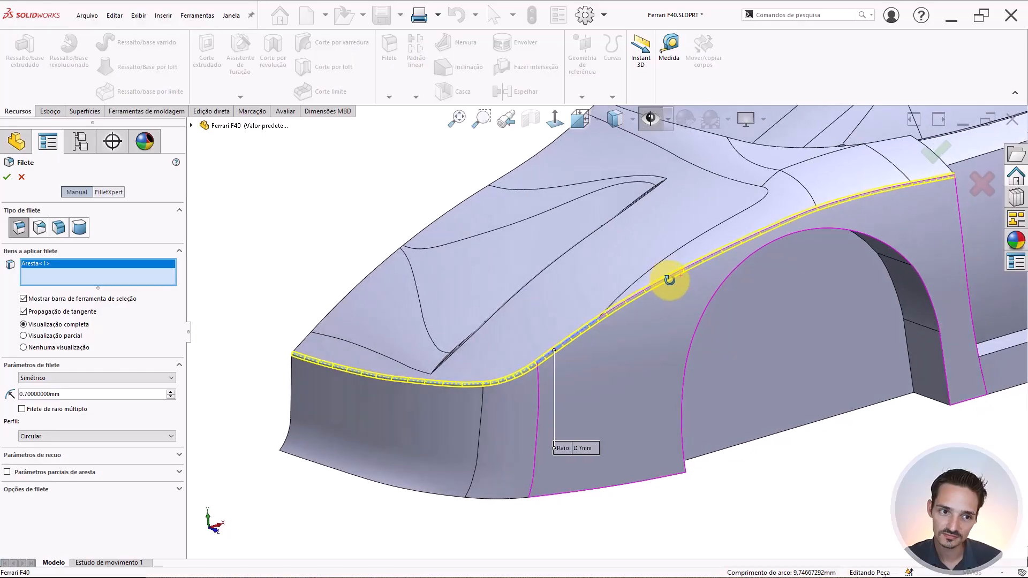
pyautogui.click(38, 228)
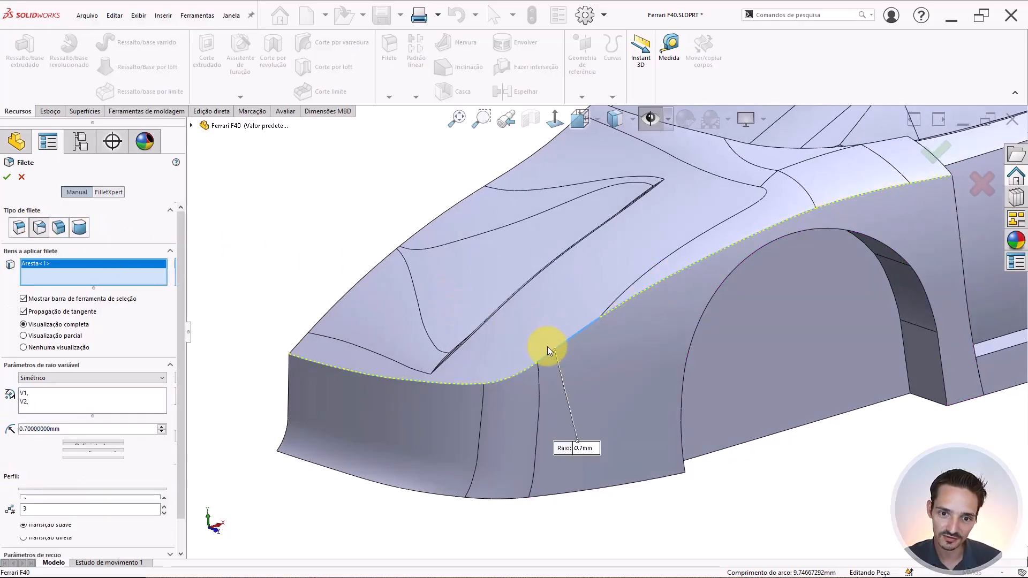
# Add the front nose edge to the variable fillet and set a 1 mm radius at its end by the nose corner.
pyautogui.scroll(-3, 471, 397)
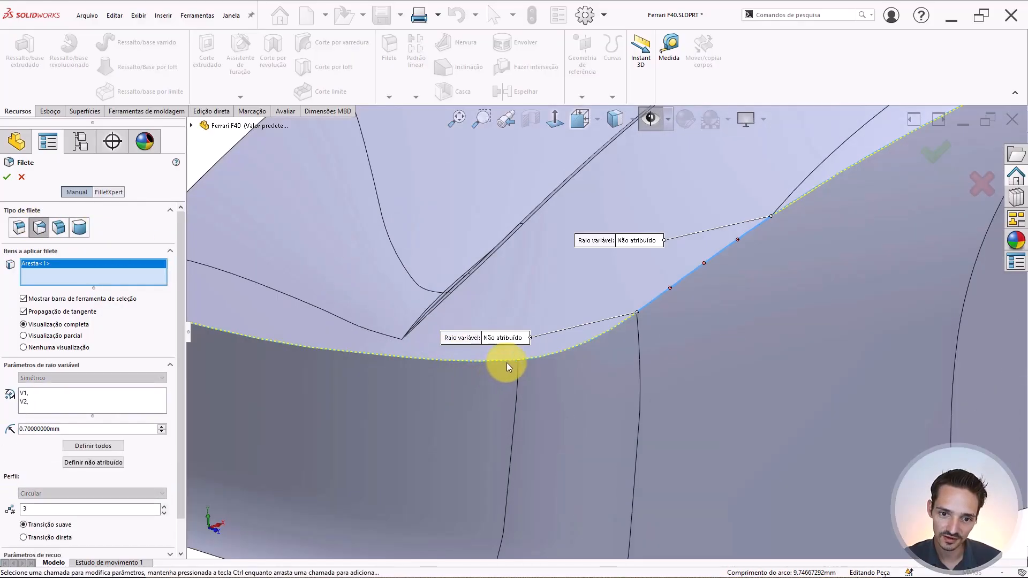
pyautogui.click(506, 362)
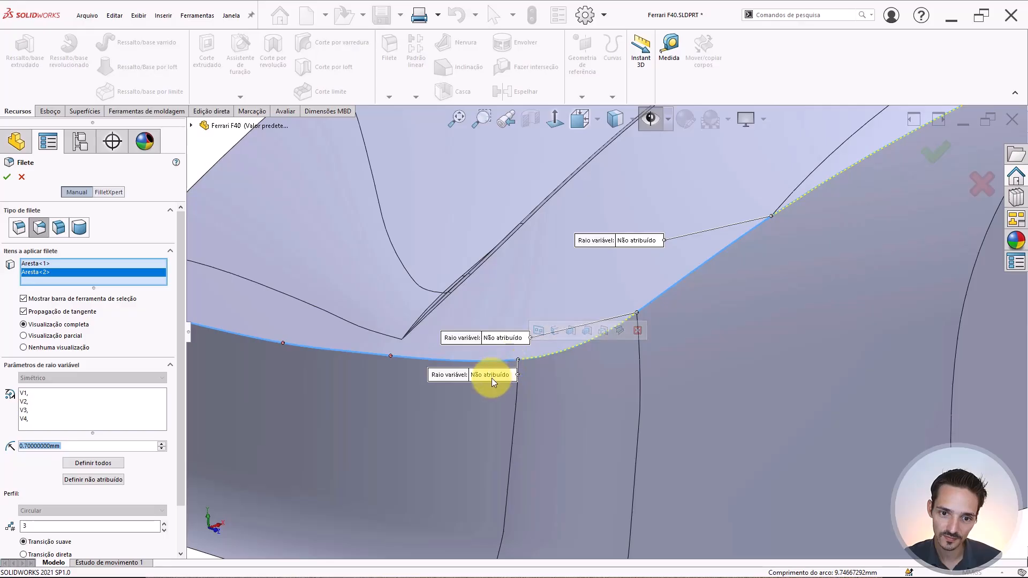
pyautogui.click(492, 378)
pyautogui.write('1')
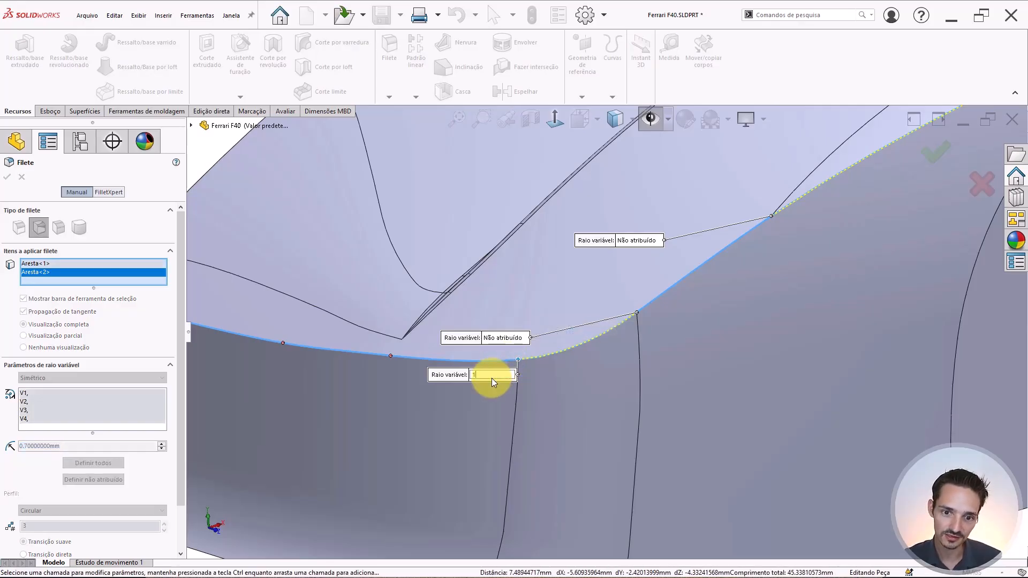
pyautogui.press('Return')
# Set the variable fillet radius to 1 mm at both ends of the short fender edge.
pyautogui.scroll(3, 645, 313)
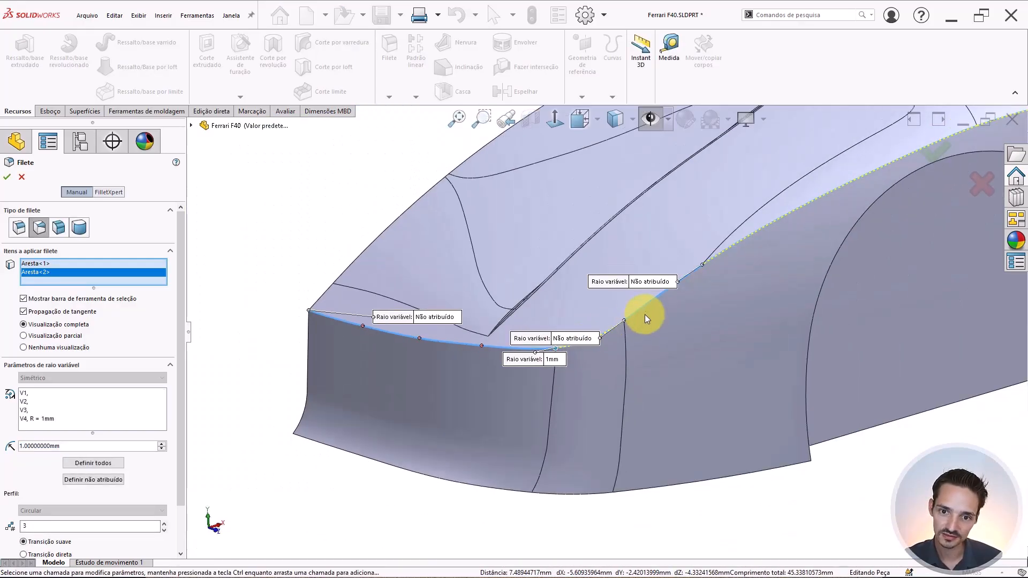
pyautogui.click(588, 340)
pyautogui.write('1')
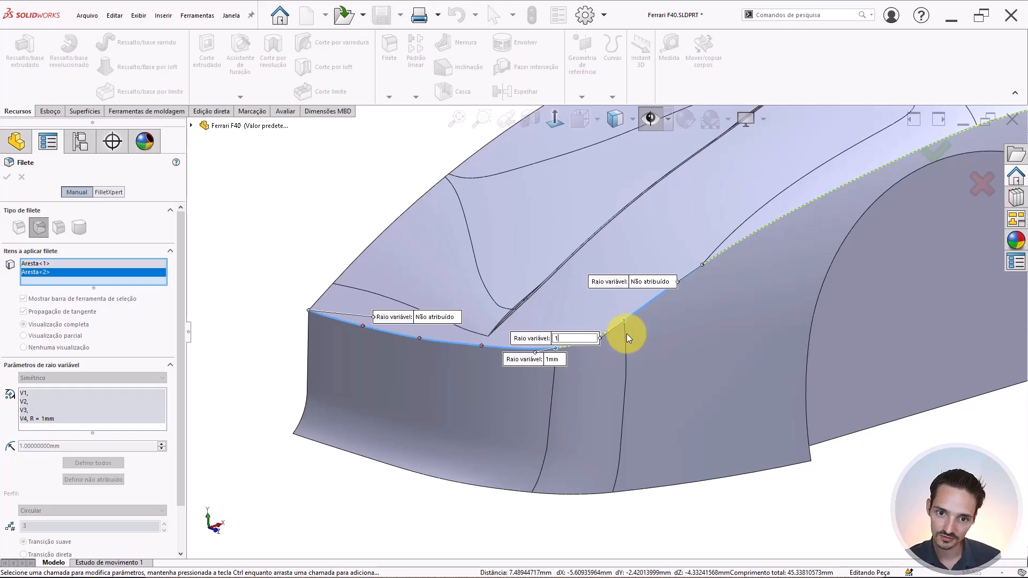
pyautogui.press('Return')
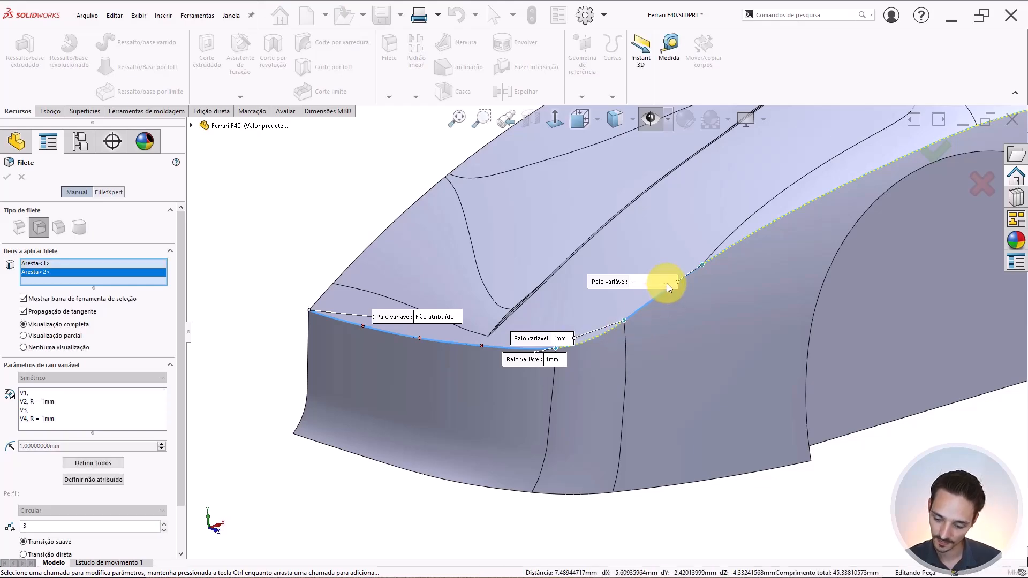
pyautogui.click(666, 284)
pyautogui.write('1')
pyautogui.press('Return')
# Set a 1 mm radius at the nose edge's centreline end and spread the overlapping radius callouts near the corner apart.
pyautogui.scroll(4, 740, 267)
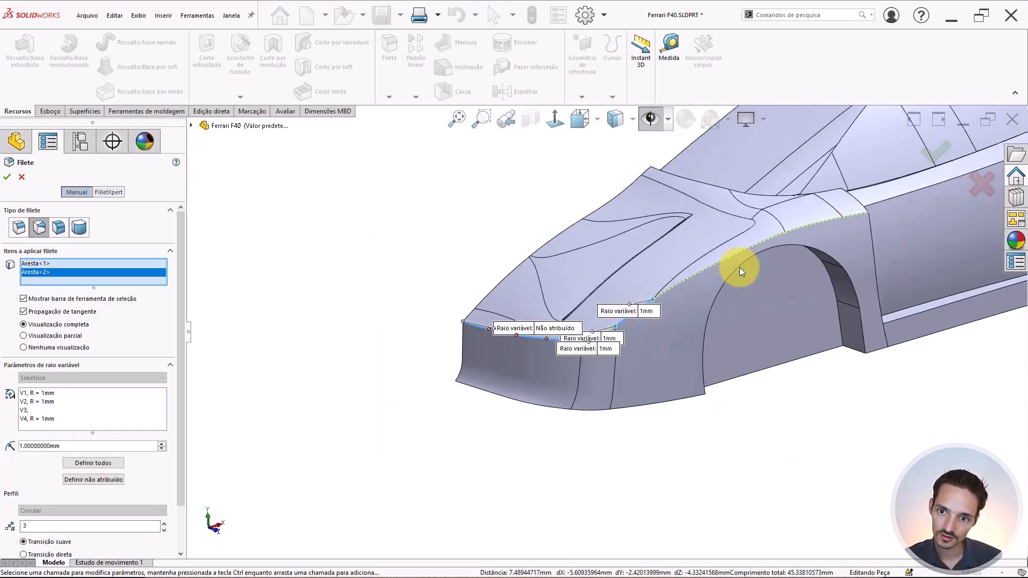
pyautogui.moveTo(740, 268); pyautogui.dragTo(764, 267, button='middle')
pyautogui.scroll(-1, 781, 251)
pyautogui.scroll(-1, 781, 252)
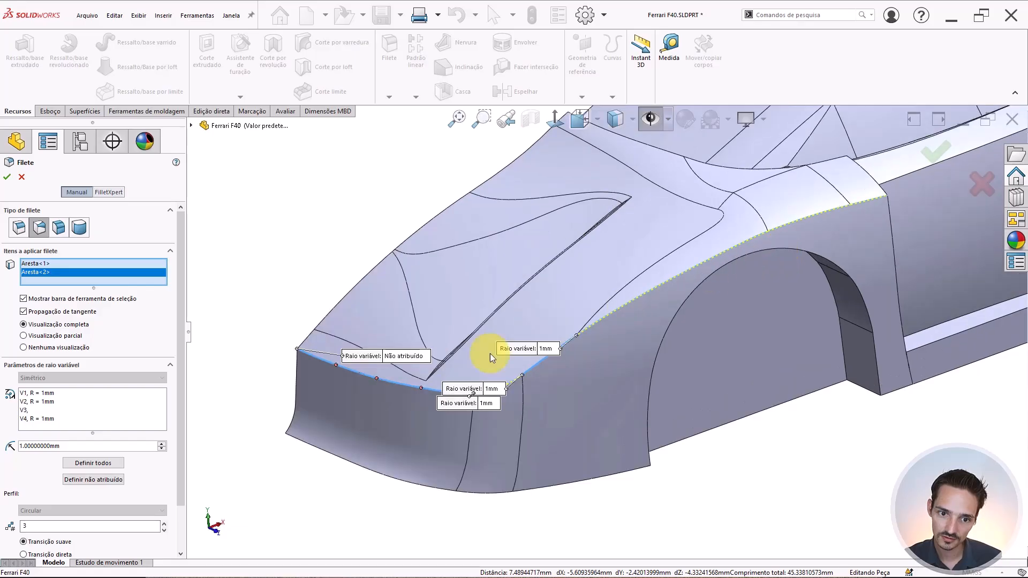
pyautogui.click(406, 356)
pyautogui.write('1')
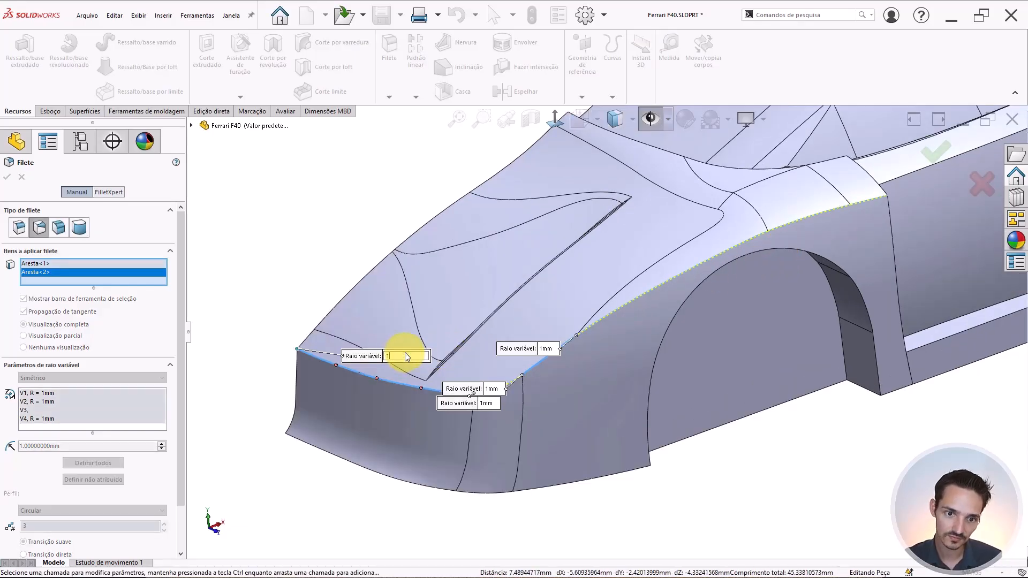
pyautogui.press('Return')
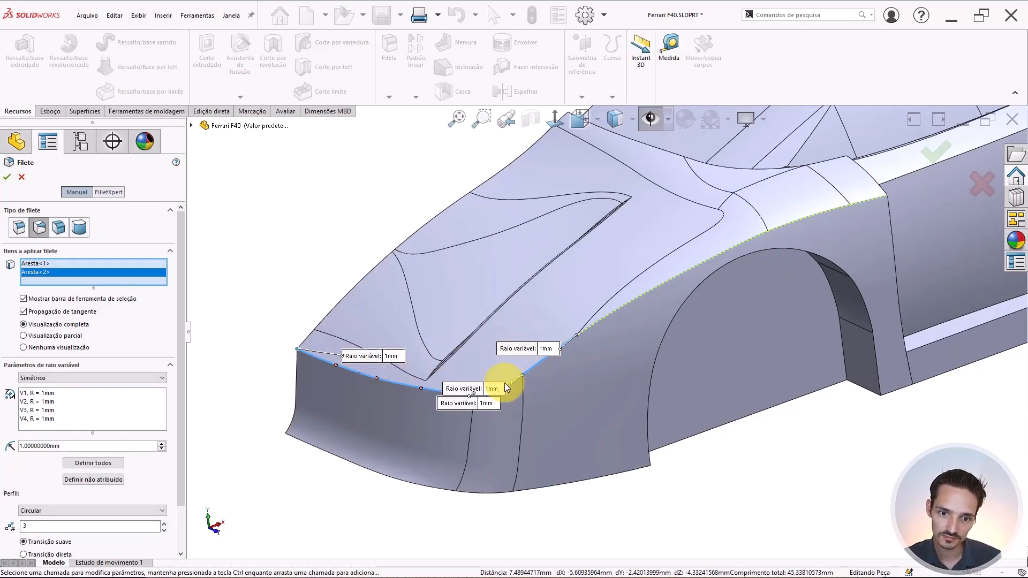
pyautogui.moveTo(455, 403); pyautogui.dragTo(521, 422)
pyautogui.moveTo(477, 390); pyautogui.dragTo(614, 393)
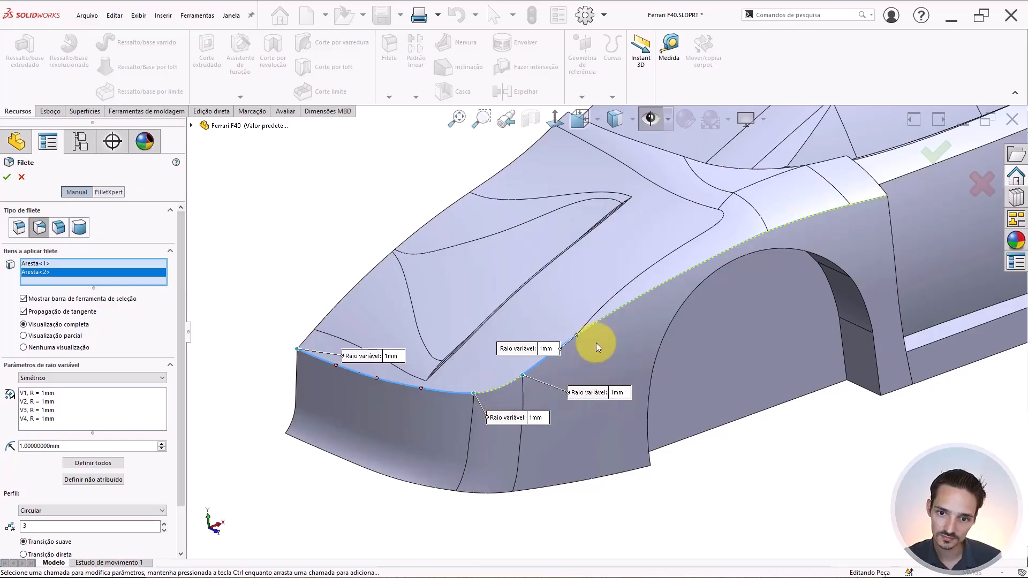
# Add the short rear edge beside the door to the variable fillet and set 1 mm radii at both its ends.
pyautogui.click(869, 201)
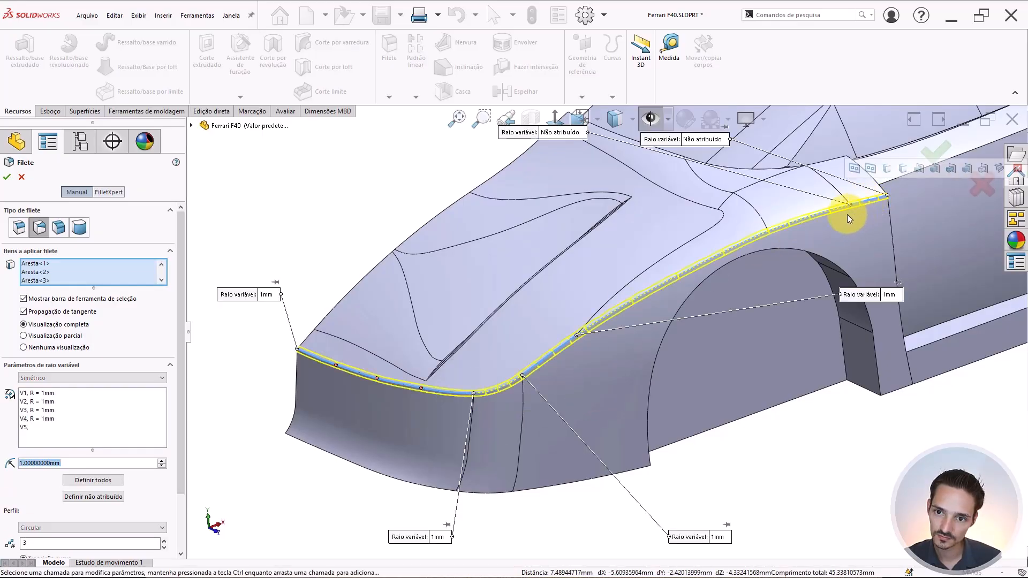
pyautogui.moveTo(847, 214); pyautogui.dragTo(780, 233, button='middle')
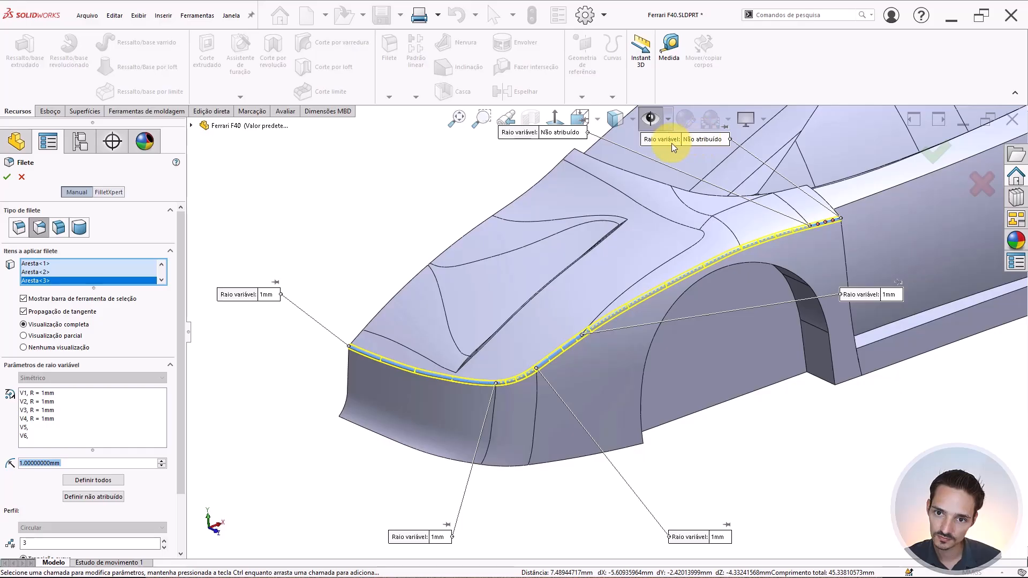
pyautogui.moveTo(671, 143); pyautogui.dragTo(694, 164)
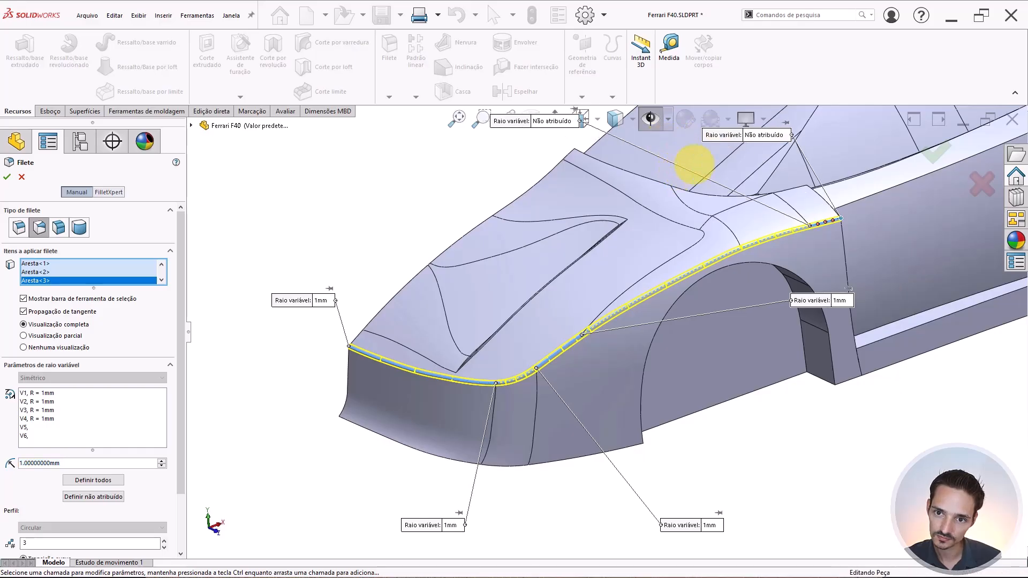
pyautogui.click(770, 136)
pyautogui.write('1')
pyautogui.press('Return')
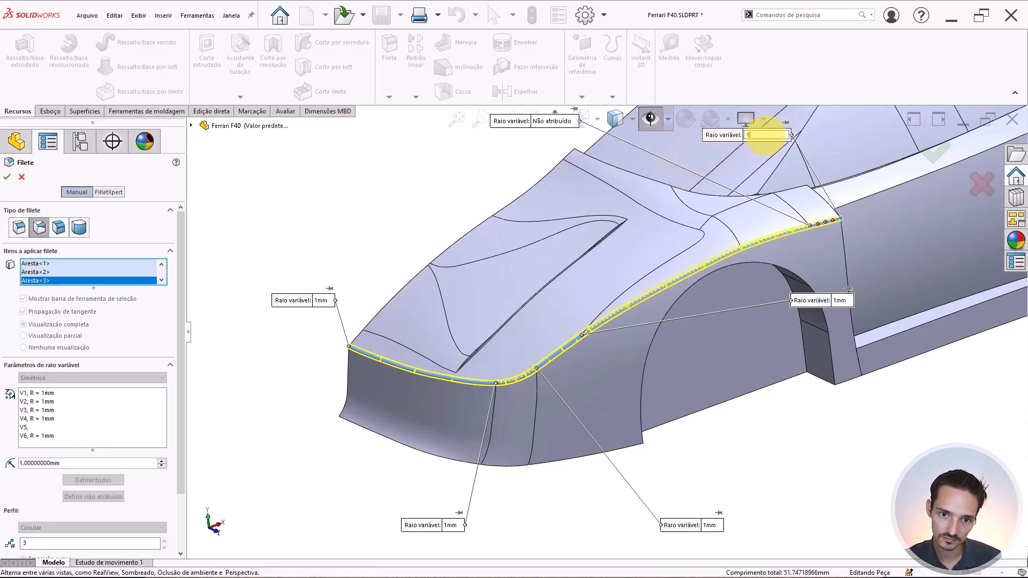
pyautogui.scroll(2, 691, 174)
pyautogui.scroll(-1, 682, 181)
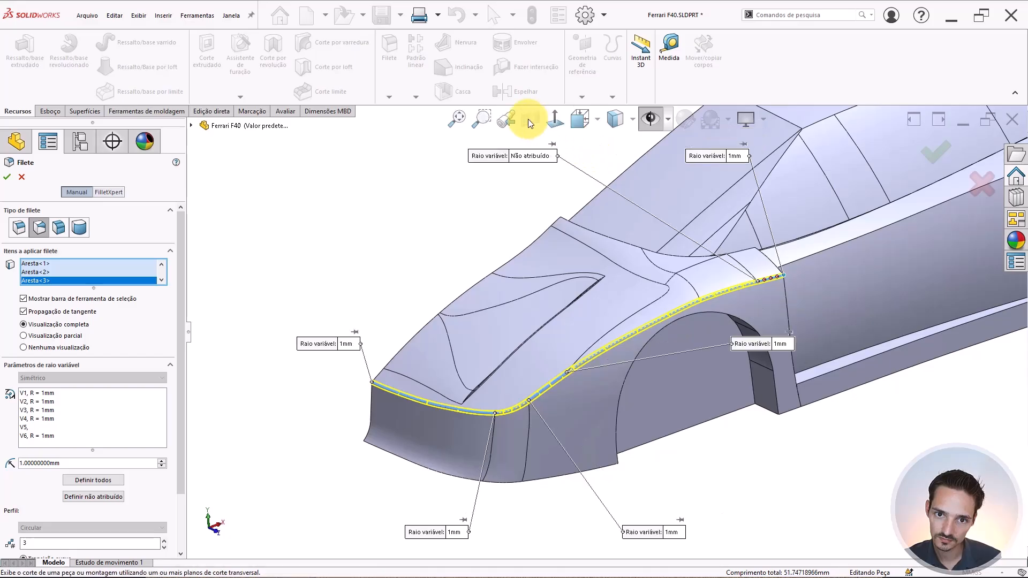
pyautogui.moveTo(520, 160); pyautogui.dragTo(521, 172)
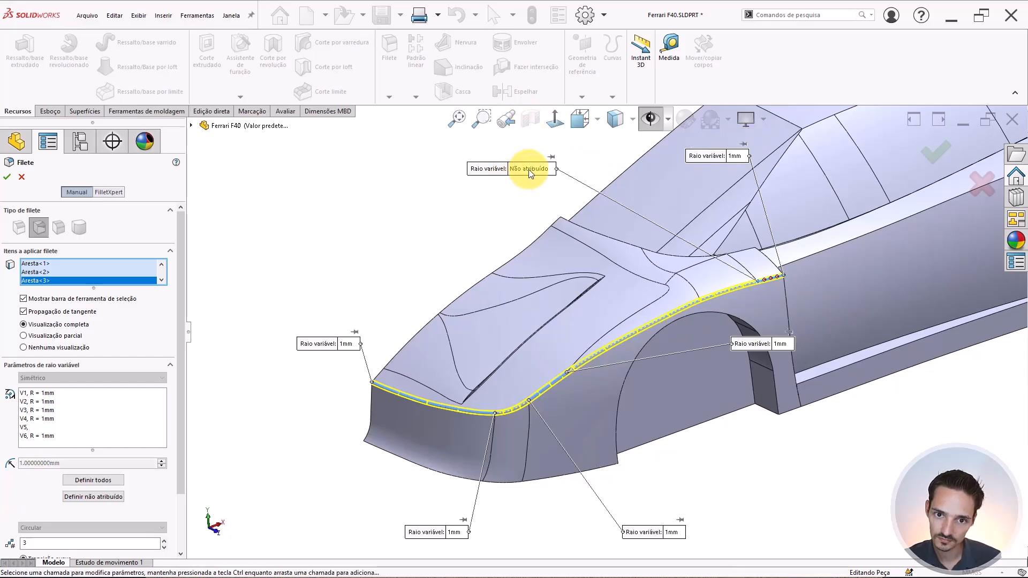
pyautogui.click(529, 170)
pyautogui.press('Return')
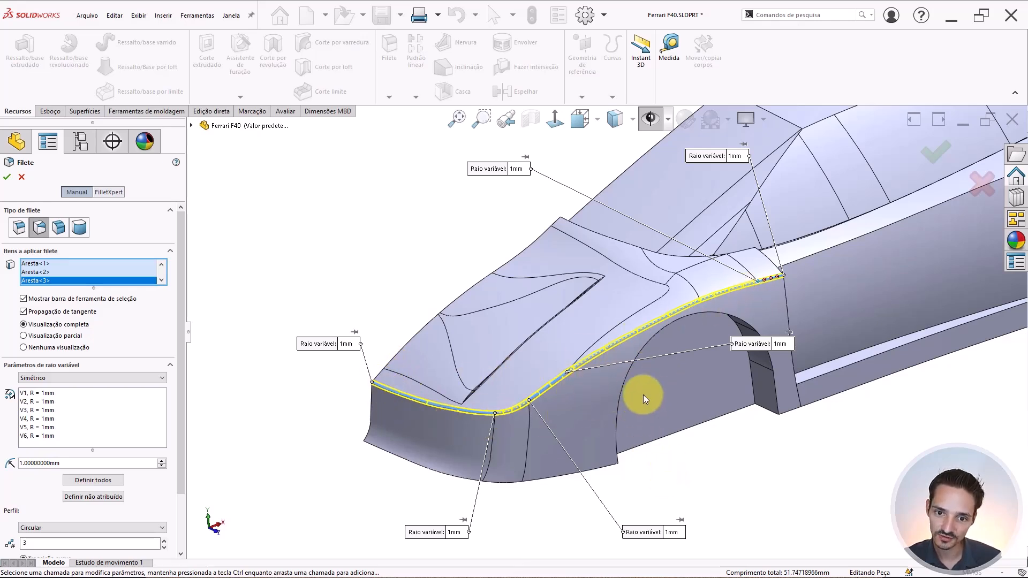
# Add the long edge above the wheel arch to the variable fillet, with 2 mm radii at both its ends.
pyautogui.click(780, 344)
pyautogui.write('2')
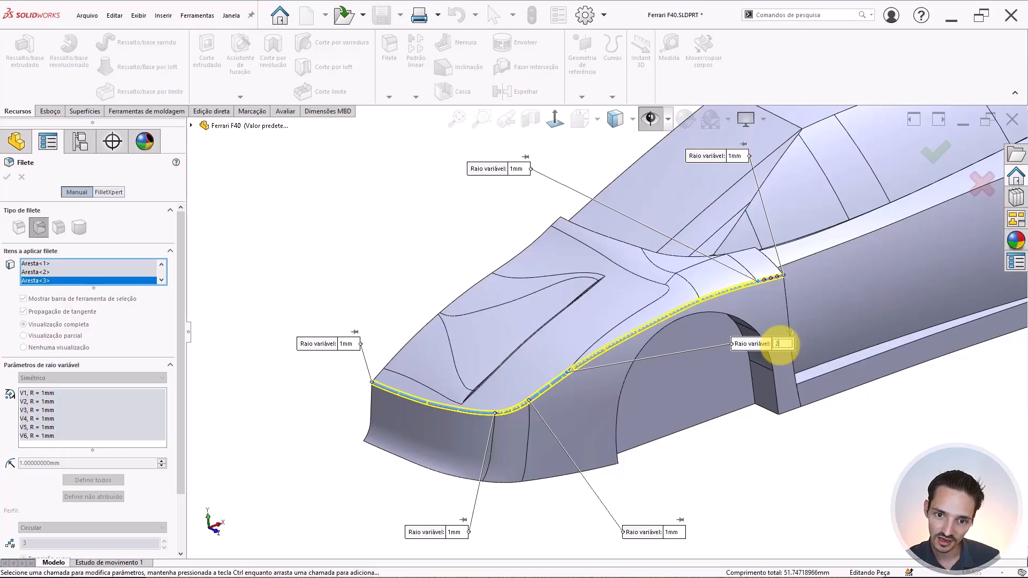
pyautogui.press('Return')
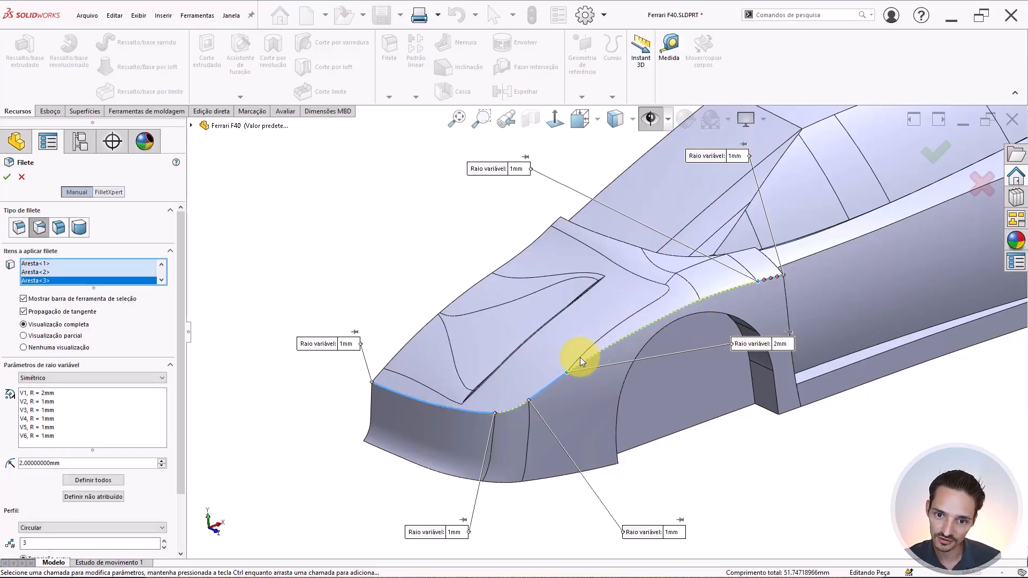
pyautogui.click(691, 306)
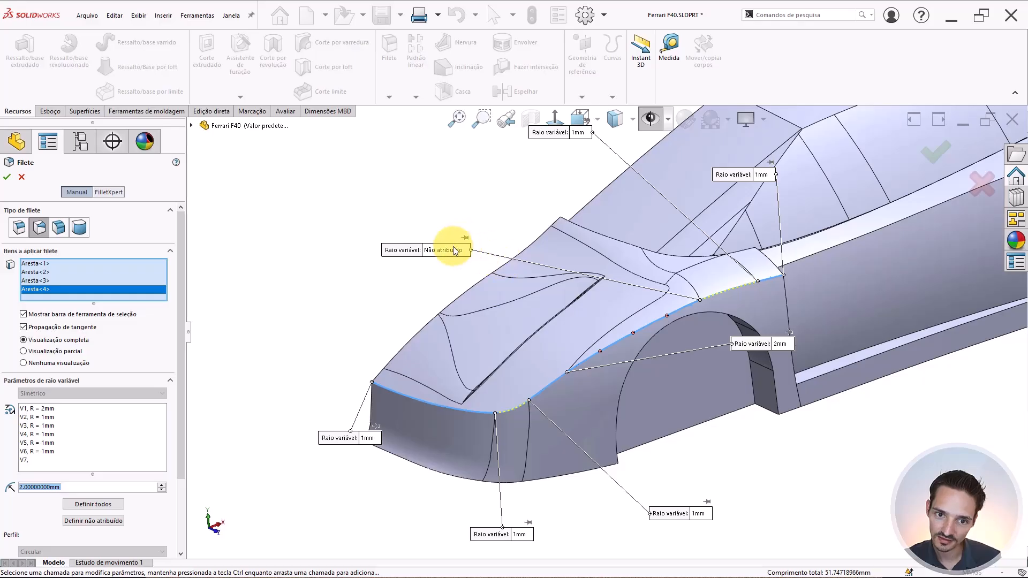
pyautogui.click(454, 250)
pyautogui.write('2')
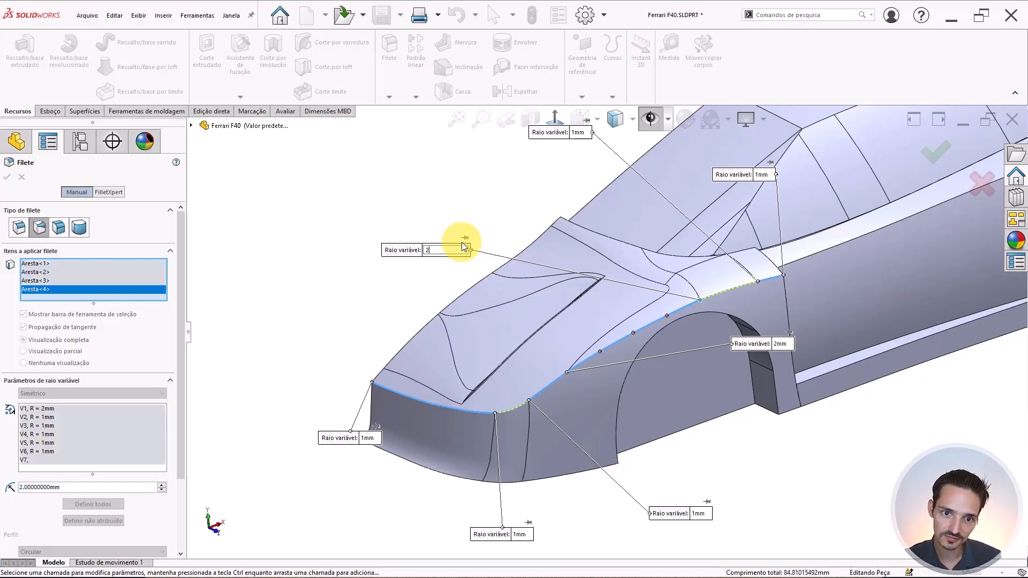
pyautogui.press('Return')
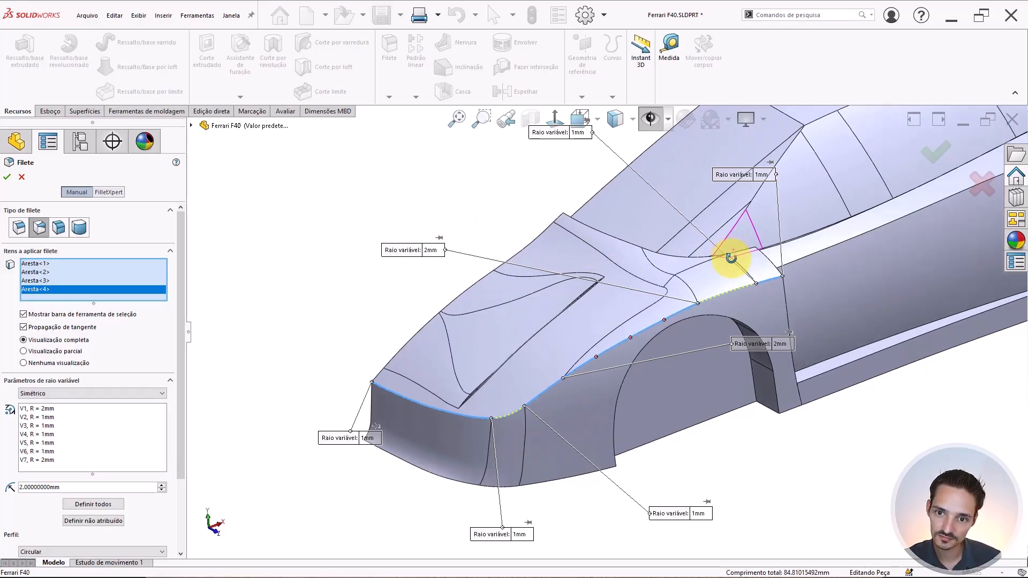
# Set the radius to 2 mm at the short fender edge's lower end and at both ends of the rear edge.
pyautogui.moveTo(731, 258); pyautogui.dragTo(725, 279, button='middle')
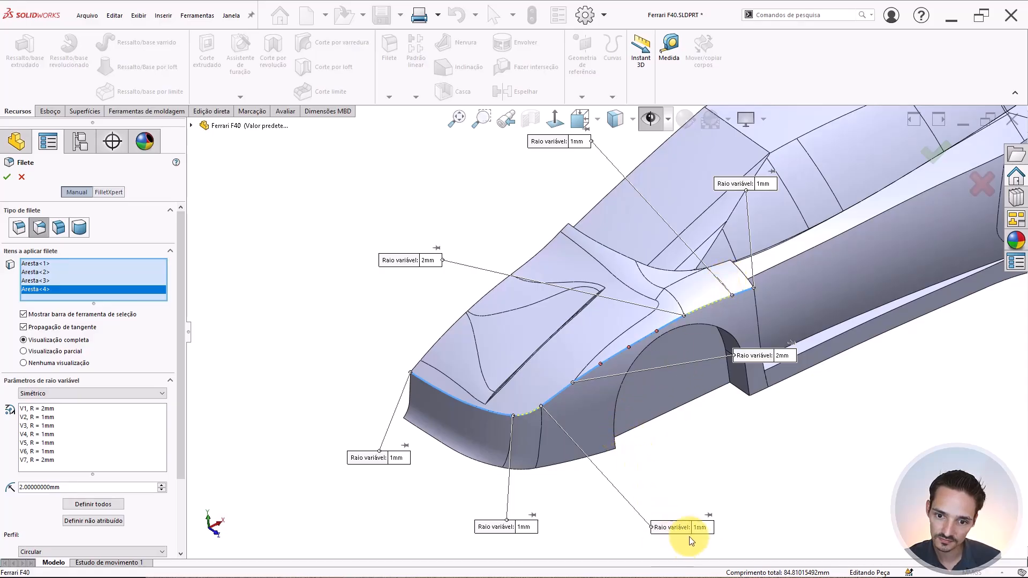
pyautogui.click(681, 494)
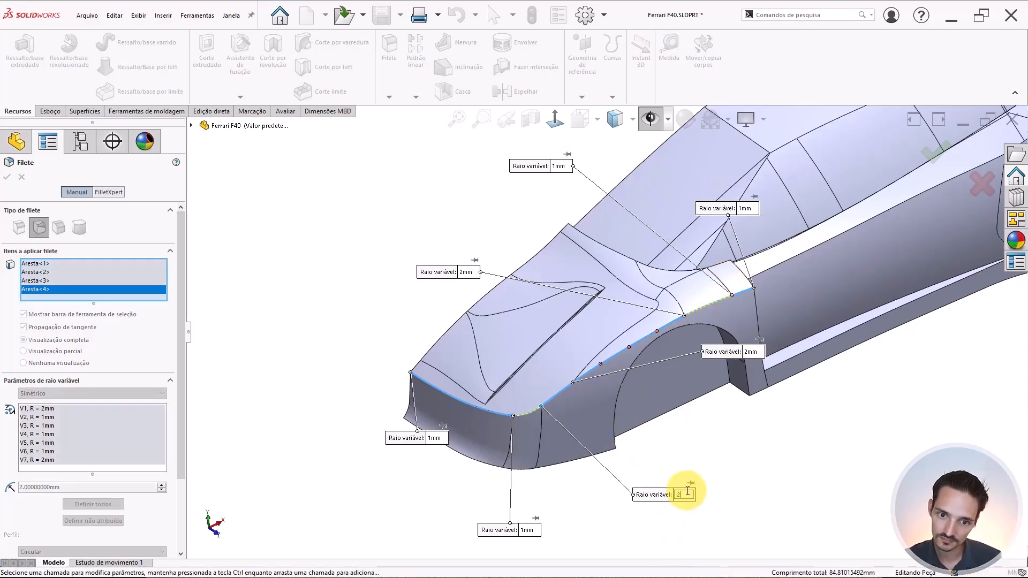
pyautogui.write('2')
pyautogui.press('Return')
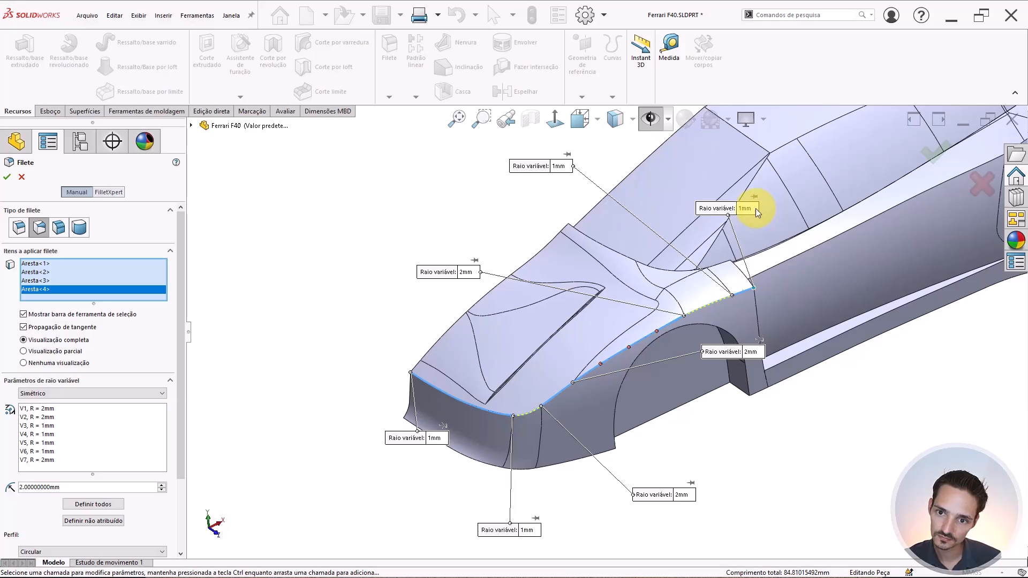
pyautogui.click(748, 209)
pyautogui.write('2')
pyautogui.press('Return')
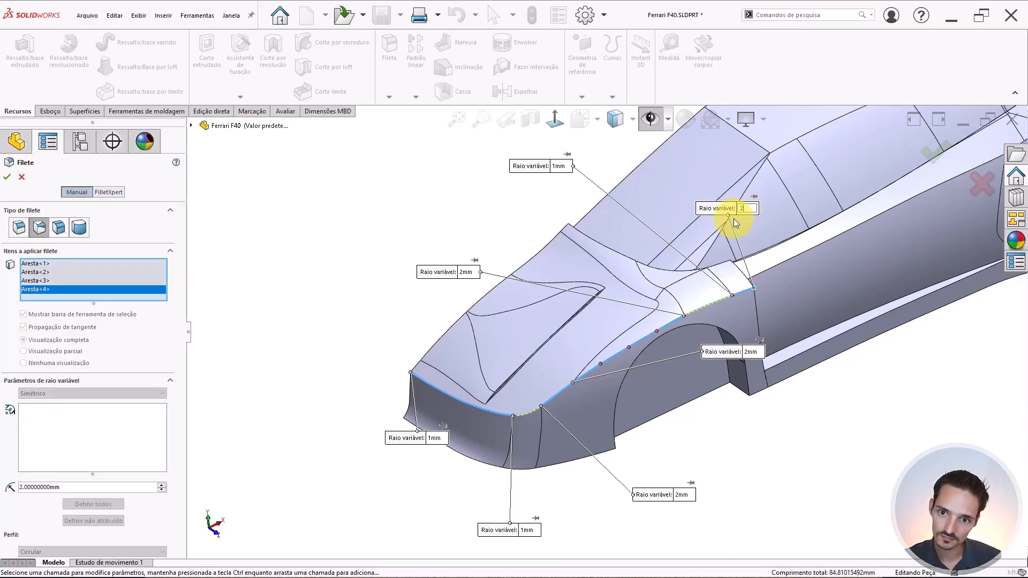
pyautogui.click(562, 167)
pyautogui.write('2')
pyautogui.press('Return')
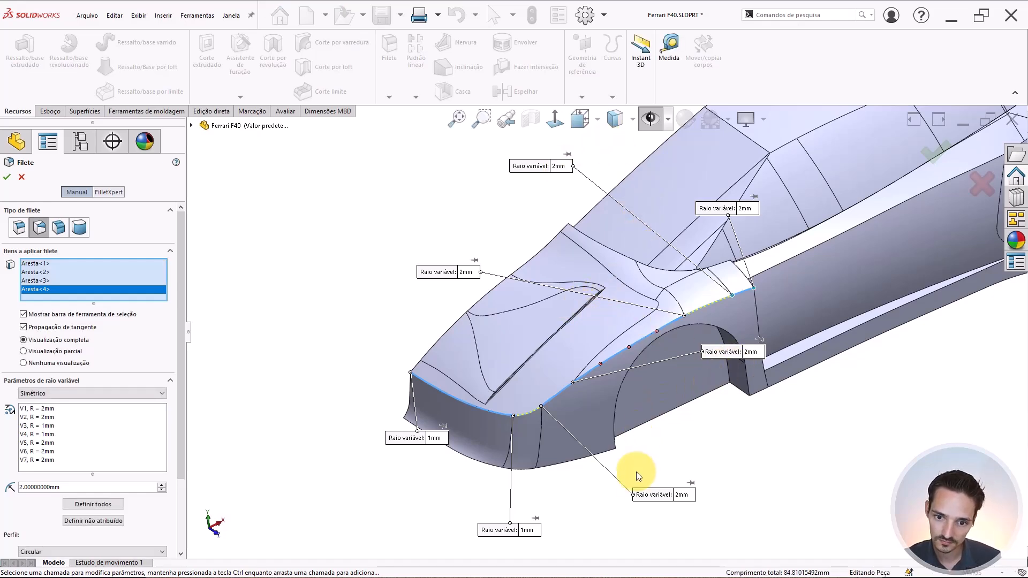
# Set the variable fillet's radius to 2 mm at the nose edge's outer end, next to the front corner.
pyautogui.click(526, 530)
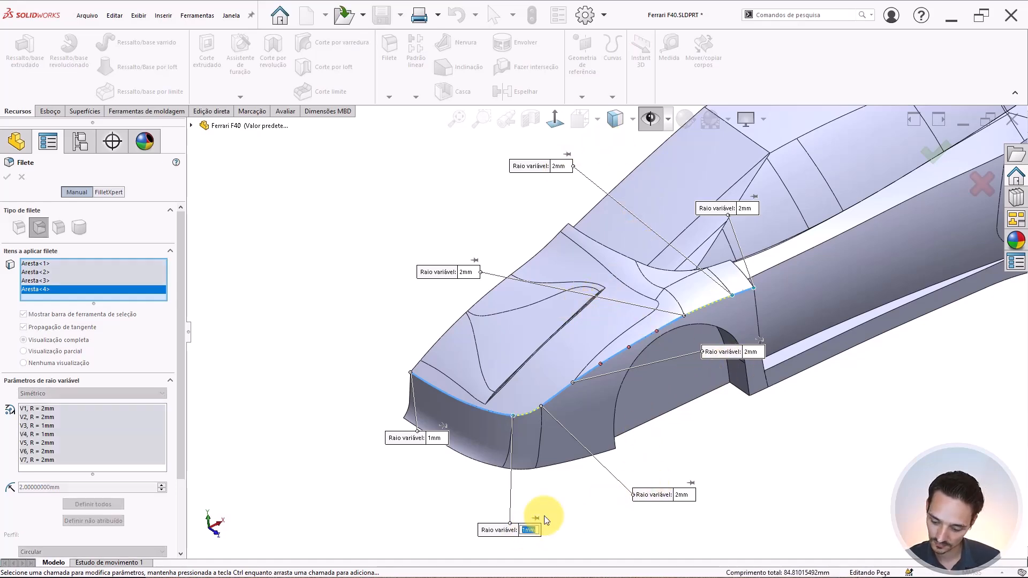
pyautogui.write('2')
pyautogui.press('Return')
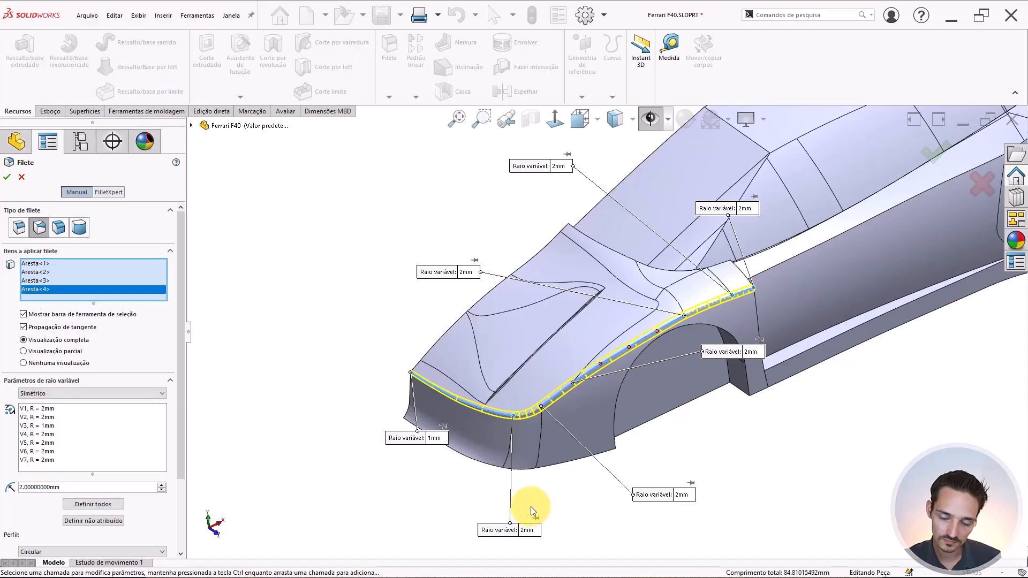
# Examine the variable fillet preview along the nose, front corner and fender edge above the wheel arch from several angles.
pyautogui.scroll(-1, 563, 413)
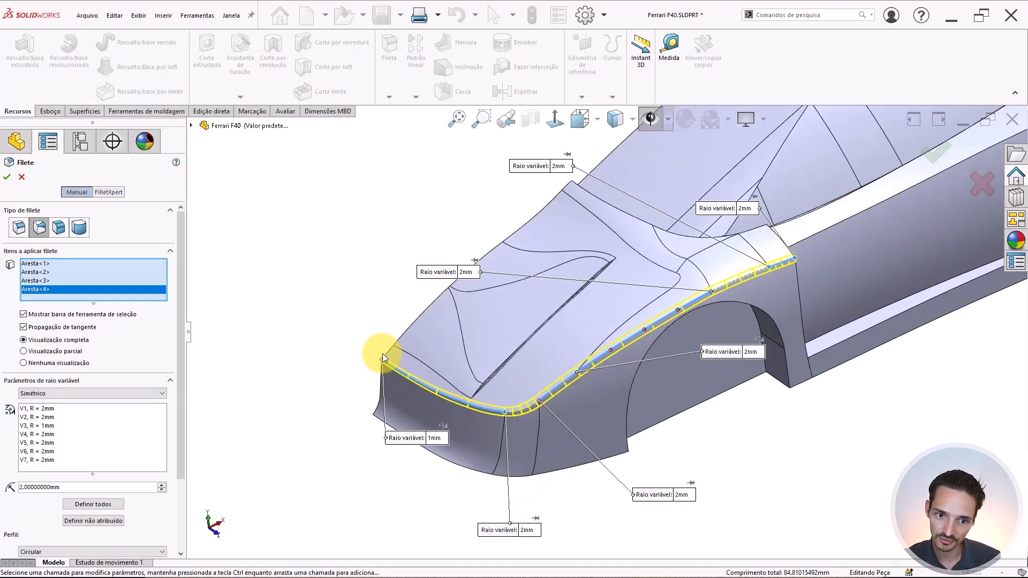
pyautogui.moveTo(516, 357); pyautogui.dragTo(574, 381, button='middle')
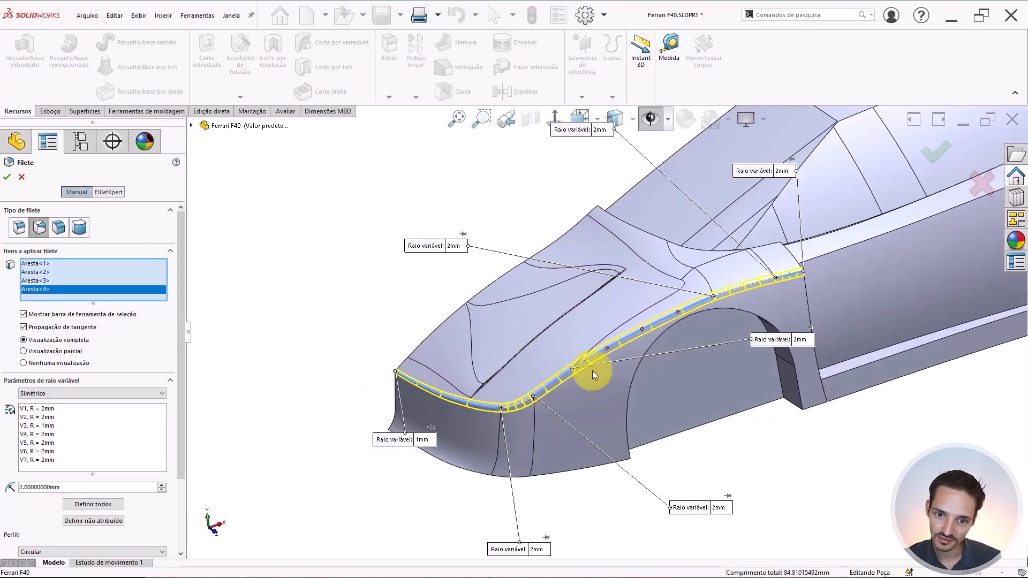
pyautogui.scroll(-1, 593, 370)
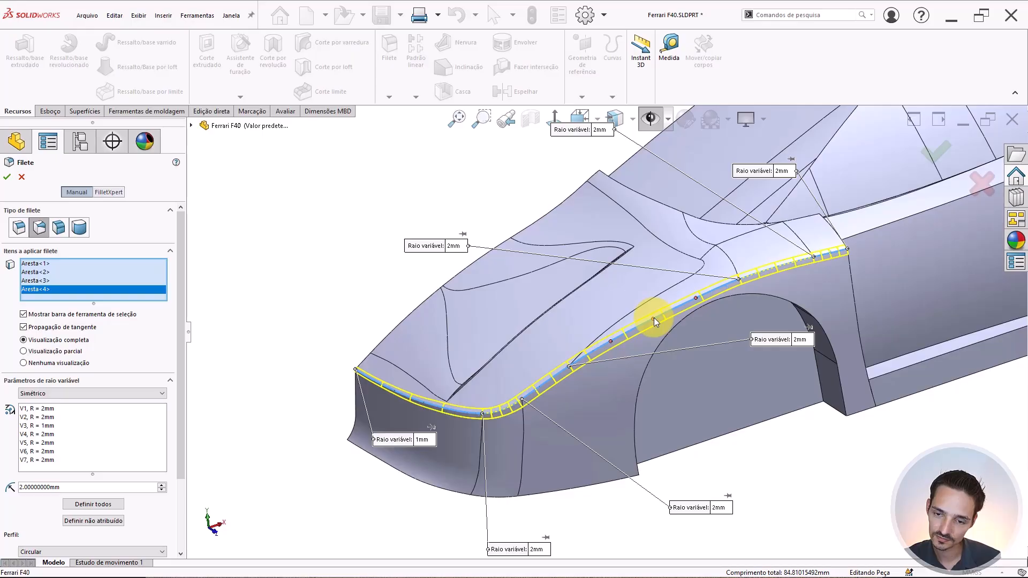
pyautogui.scroll(-2, 752, 283)
pyautogui.moveTo(715, 291); pyautogui.dragTo(659, 303, button='middle')
pyautogui.scroll(-2, 656, 297)
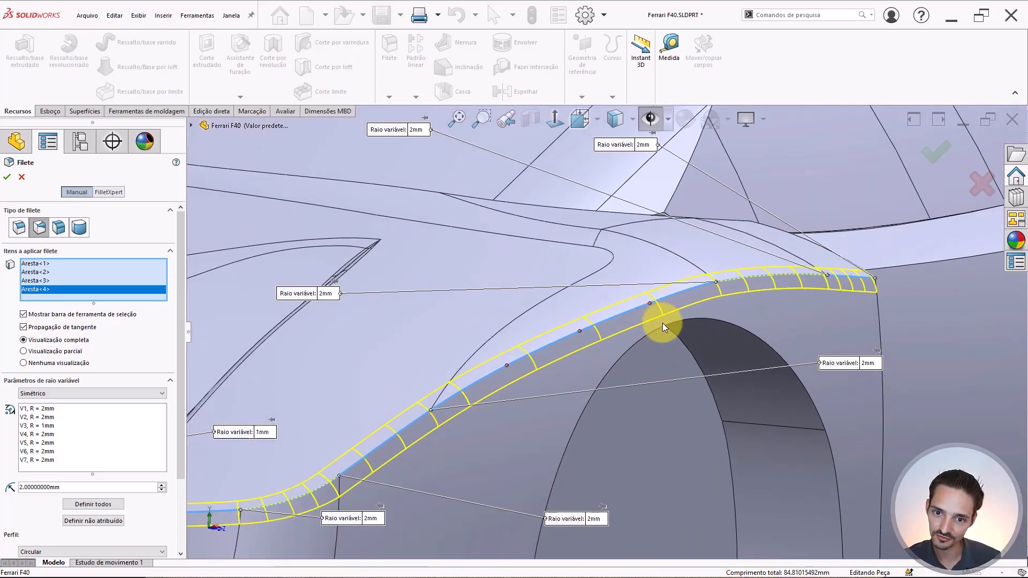
pyautogui.scroll(5, 663, 321)
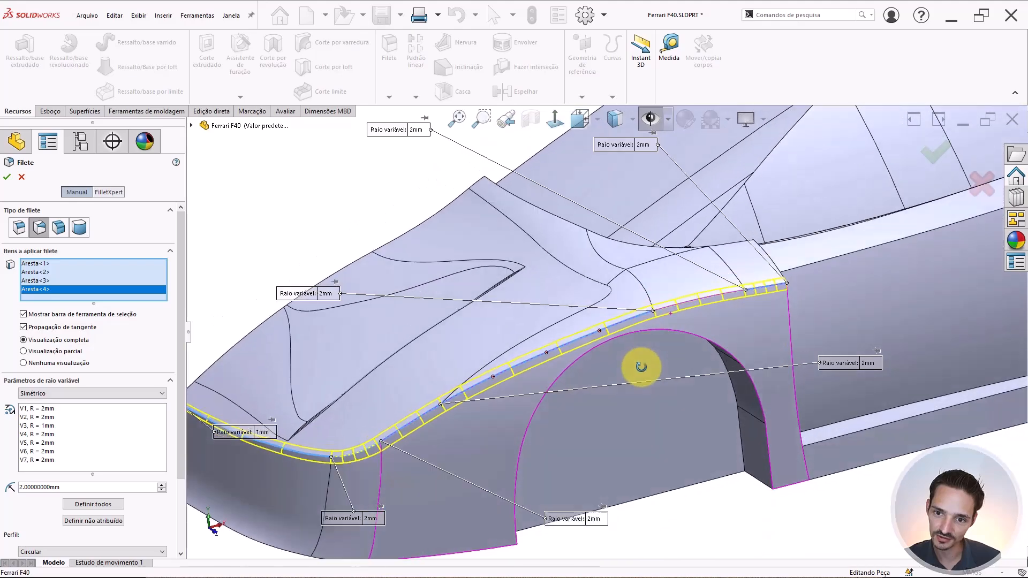
pyautogui.moveTo(652, 333); pyautogui.dragTo(711, 271, button='middle')
pyautogui.scroll(-5, 649, 326)
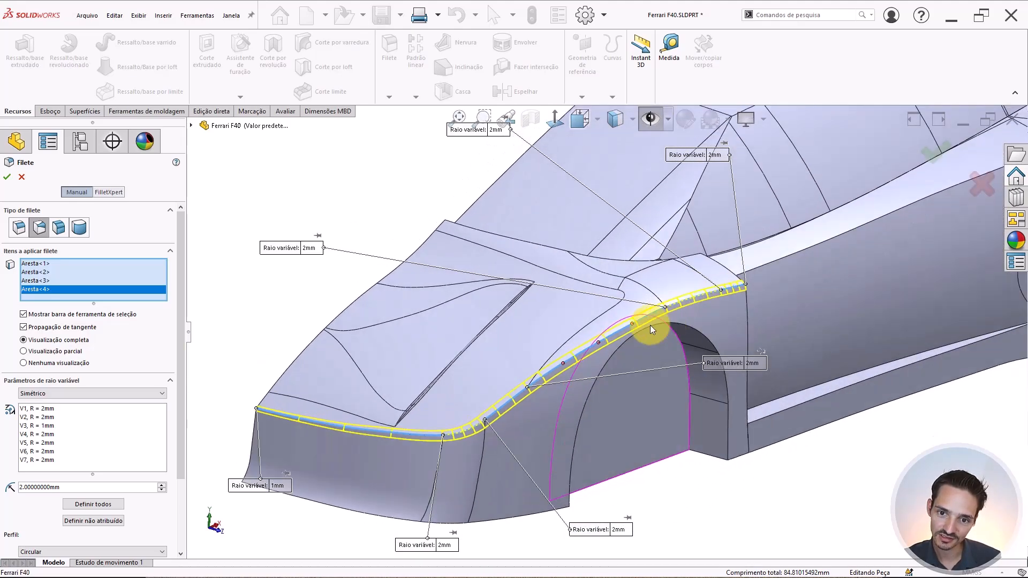
pyautogui.scroll(6, 703, 275)
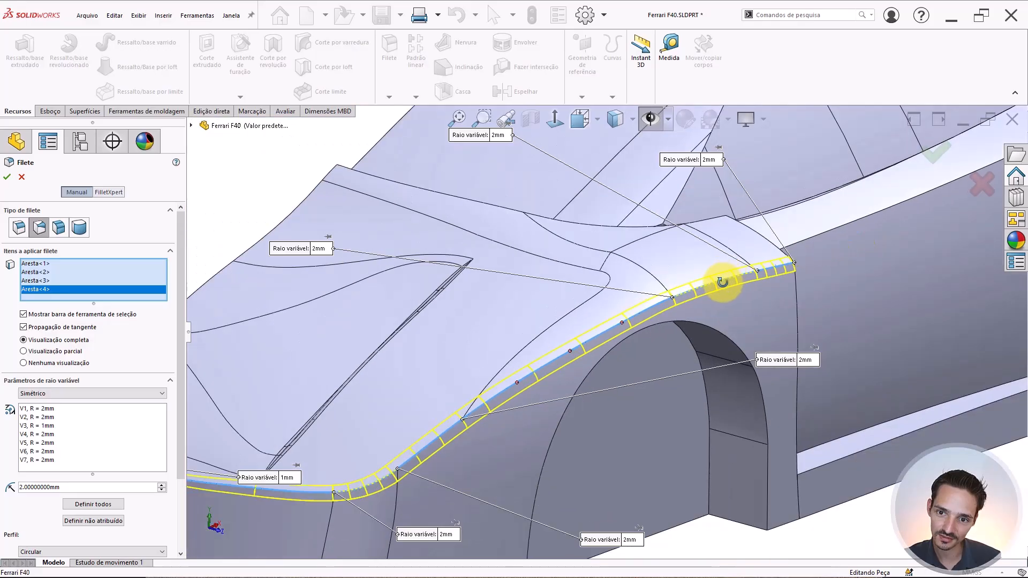
pyautogui.moveTo(718, 287); pyautogui.dragTo(661, 254, button='middle')
pyautogui.scroll(-4, 632, 329)
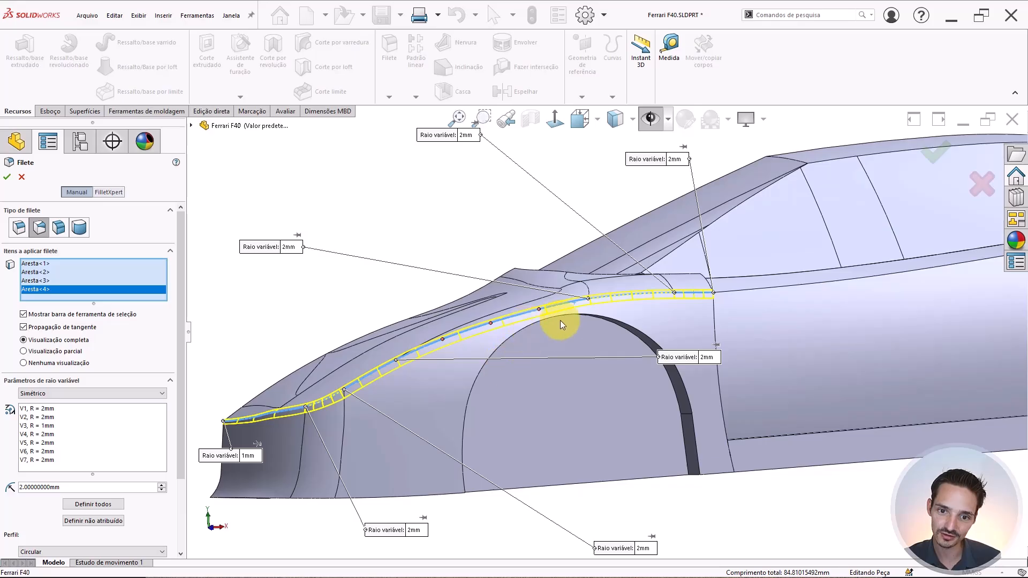
pyautogui.moveTo(559, 321); pyautogui.dragTo(588, 320, button='middle')
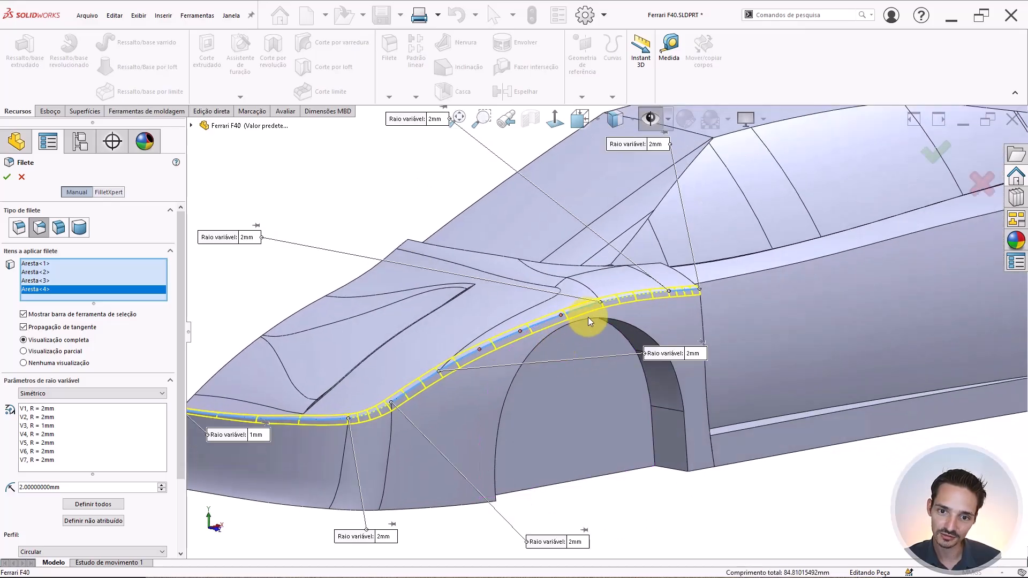
pyautogui.moveTo(635, 261); pyautogui.dragTo(644, 284, button='middle')
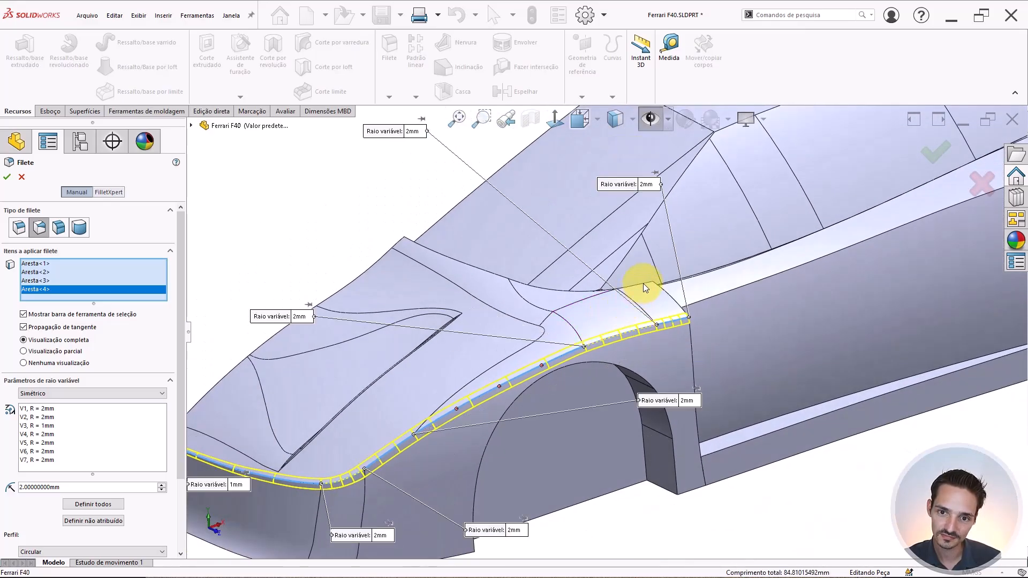
# Set the radius to 5 mm at both ends of the short rear fender edge beside the door.
pyautogui.click(649, 185)
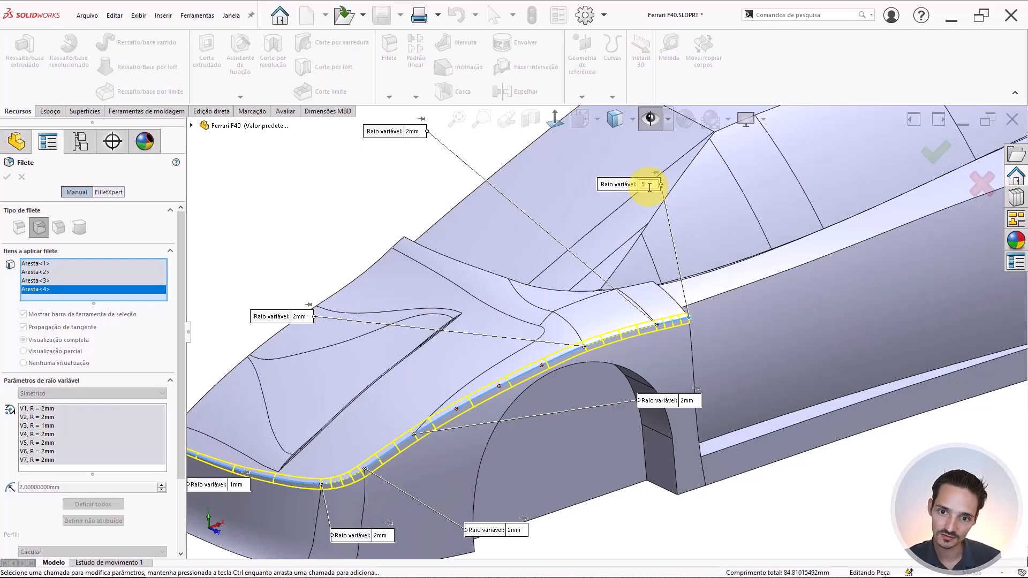
pyautogui.write('5')
pyautogui.press('Return')
pyautogui.click(414, 131)
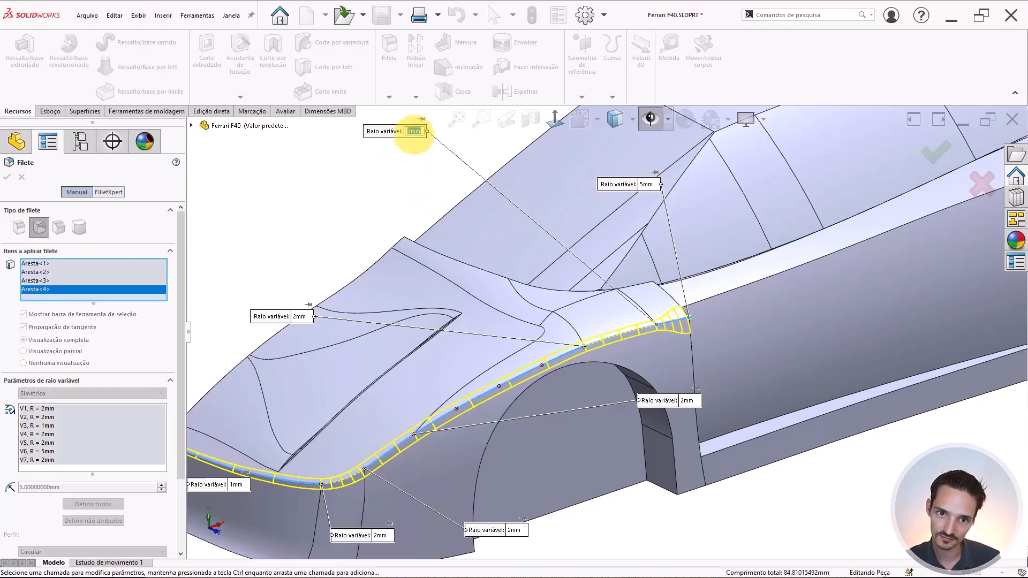
pyautogui.press('Return')
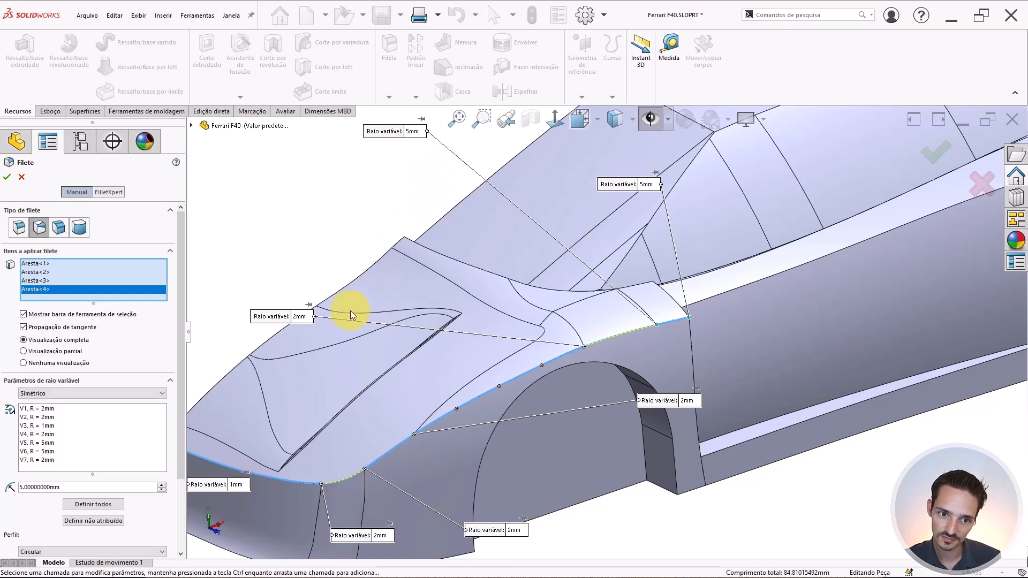
# Set the radius to 3 mm at the long wheel-arch edge's upper end and 4 mm at the short rear edge's front end.
pyautogui.click(303, 316)
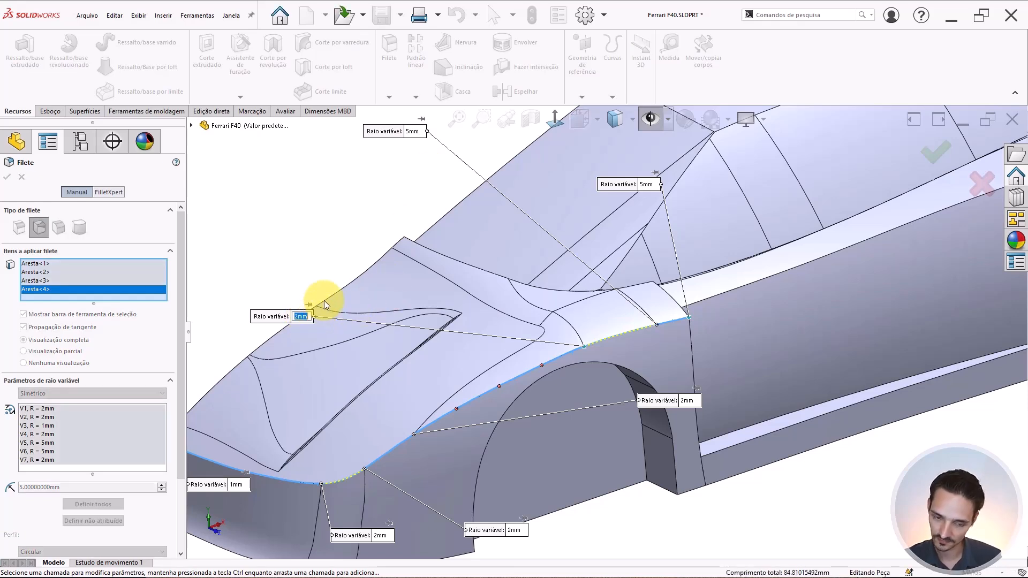
pyautogui.write('3')
pyautogui.press('Return')
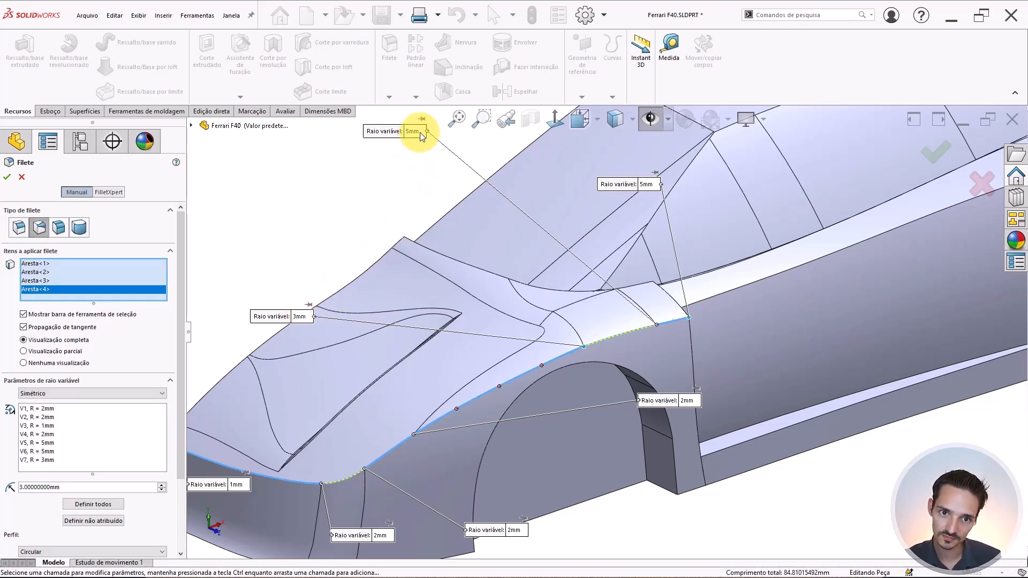
pyautogui.click(418, 132)
pyautogui.write('4')
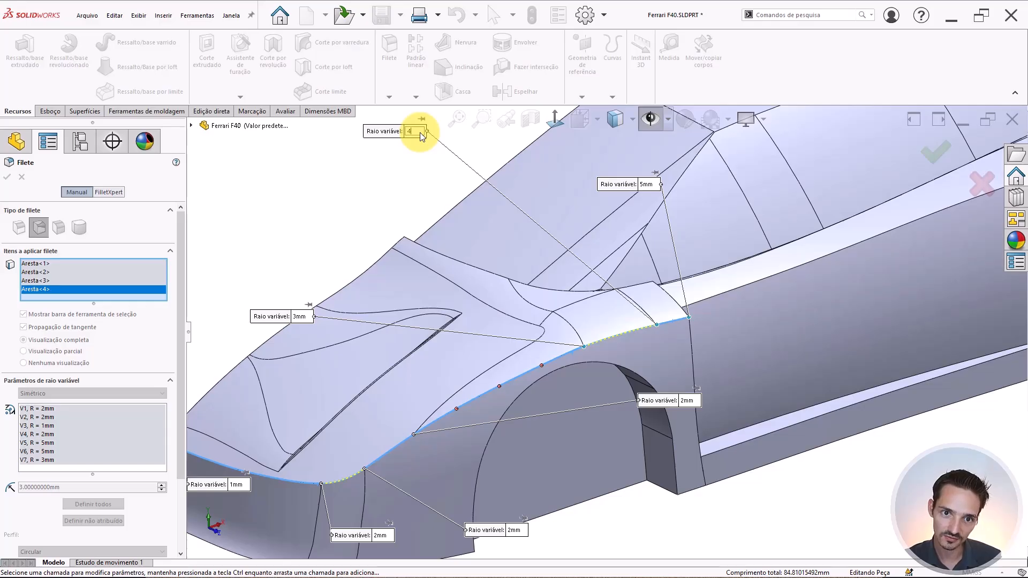
pyautogui.press('Return')
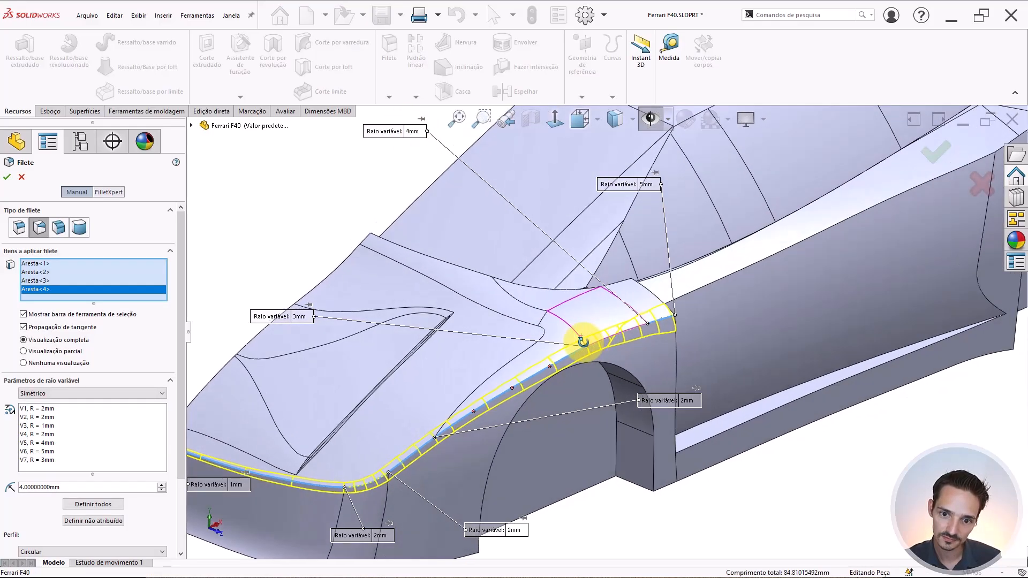
# Inspect the fillet preview over the fender and set the radius to 1 mm at the nose edge's outer end.
pyautogui.moveTo(584, 342); pyautogui.dragTo(489, 355, button='middle')
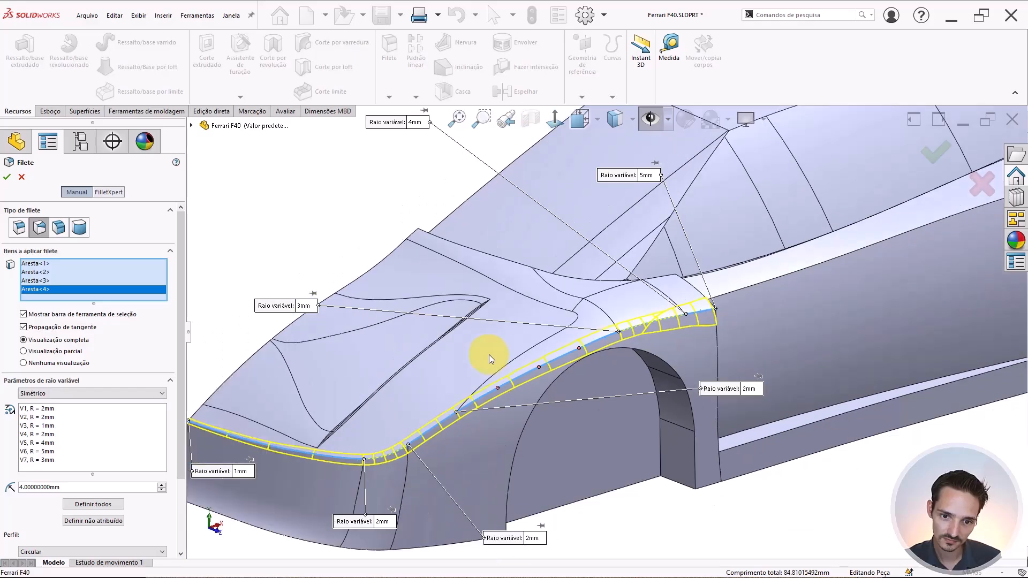
pyautogui.moveTo(599, 339); pyautogui.dragTo(592, 367, button='middle')
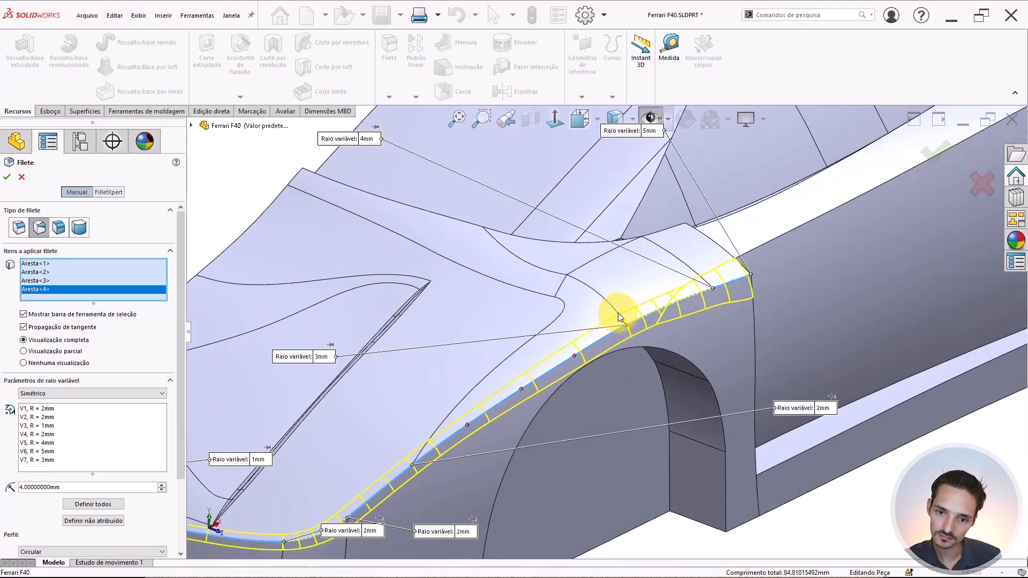
pyautogui.moveTo(618, 312); pyautogui.dragTo(608, 281, button='middle')
pyautogui.scroll(2, 608, 281)
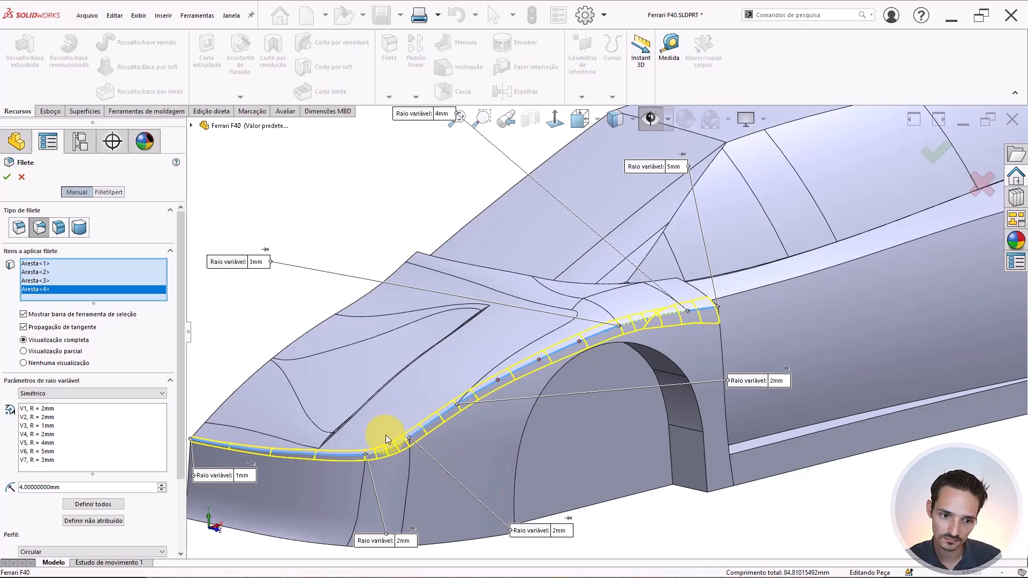
pyautogui.scroll(2, 386, 434)
pyautogui.click(405, 543)
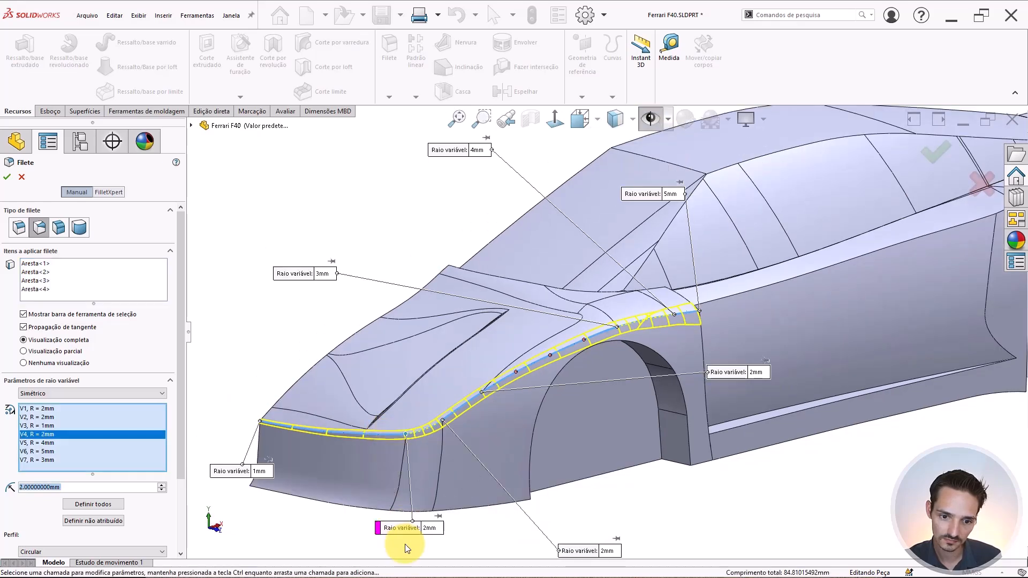
pyautogui.click(429, 530)
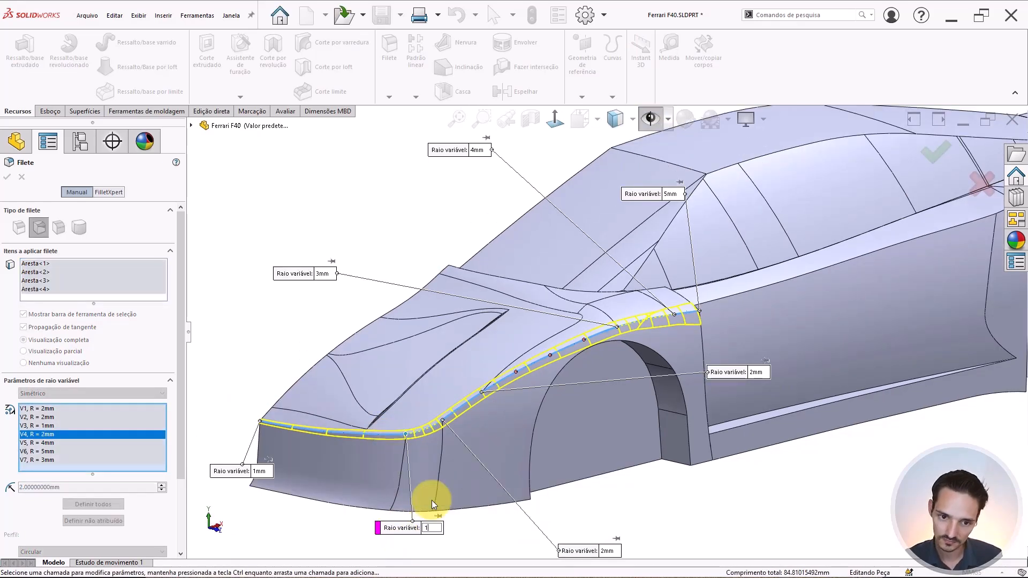
pyautogui.write('1')
pyautogui.press('Return')
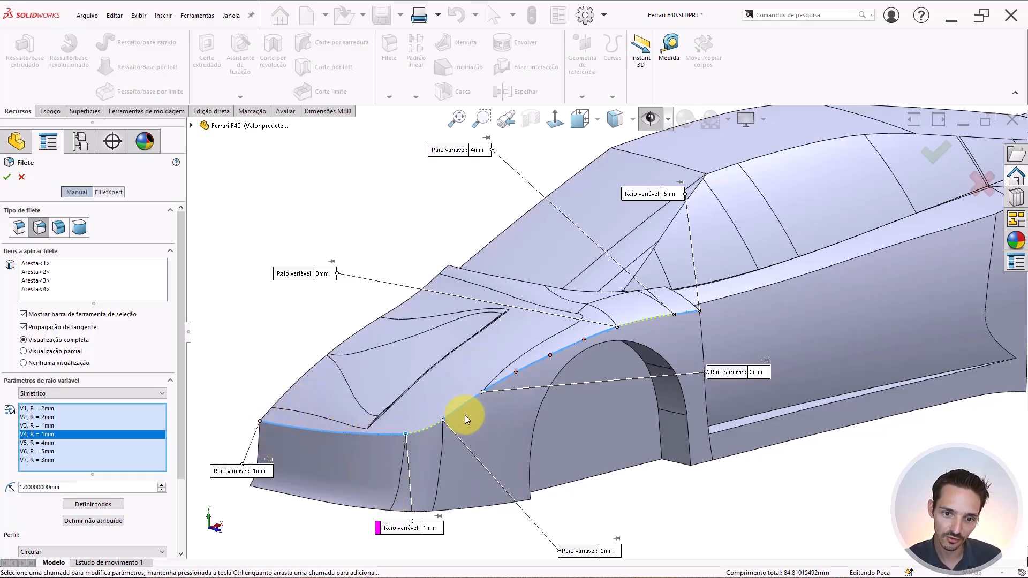
# Remove the nose edge from the variable fillet's selection and turn off tangent propagation.
pyautogui.moveTo(502, 397); pyautogui.dragTo(489, 427, button='middle')
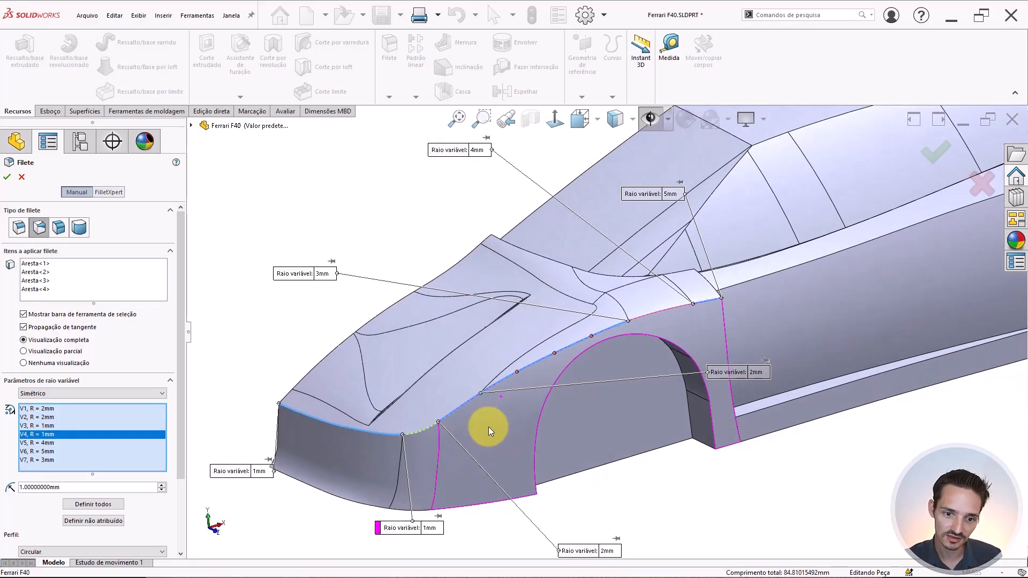
pyautogui.click(407, 528)
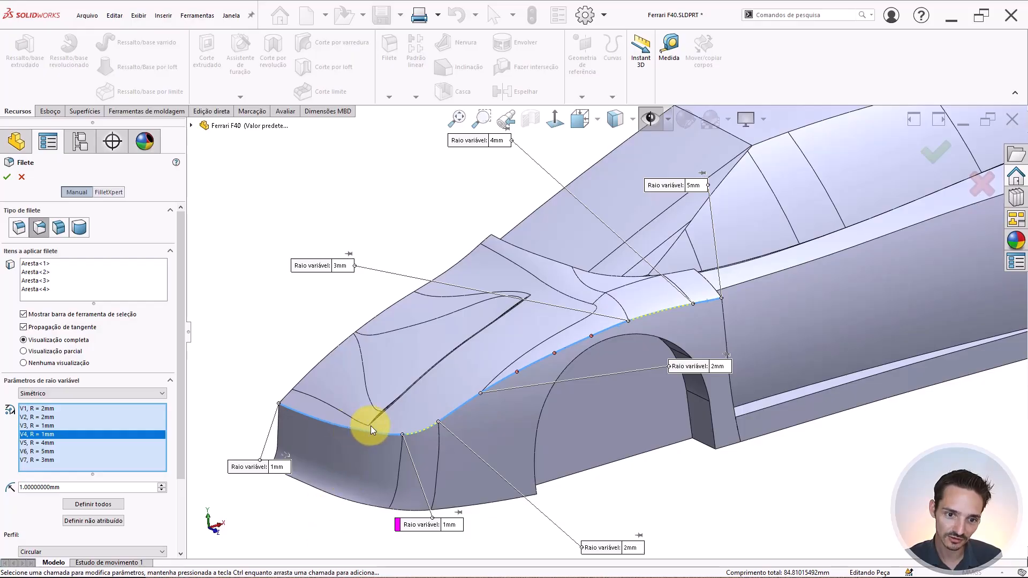
pyautogui.scroll(-3, 371, 426)
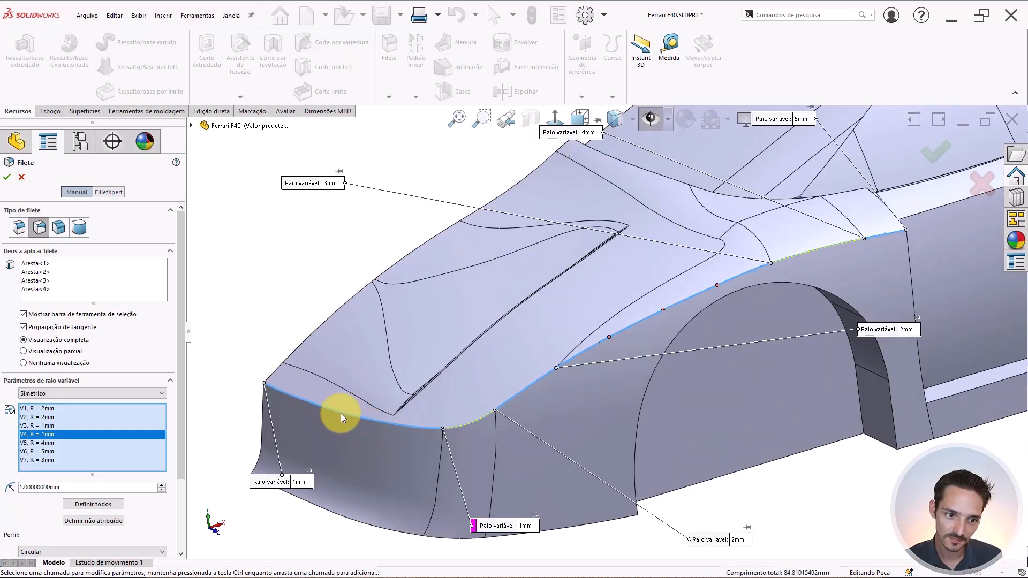
pyautogui.click(38, 264)
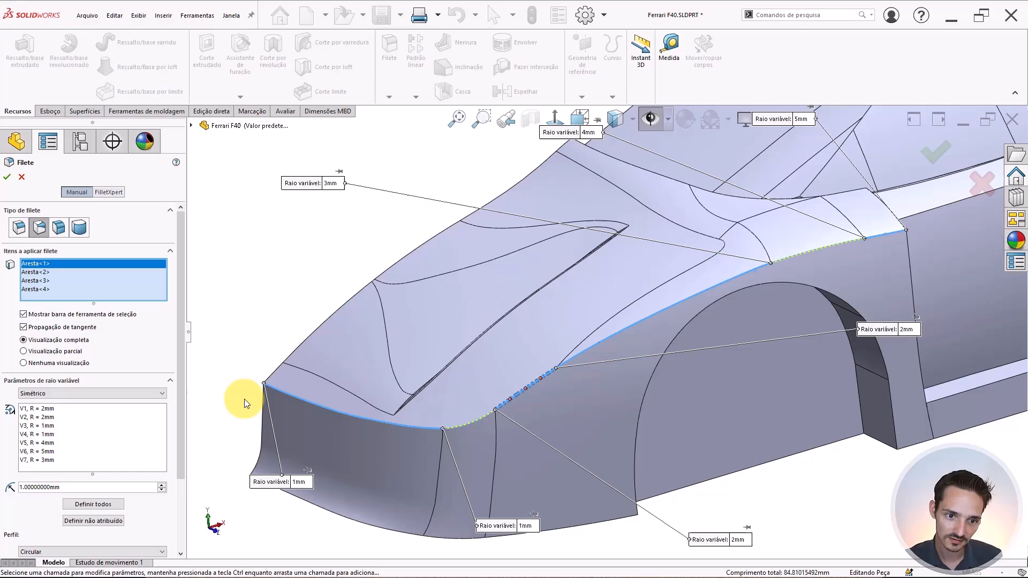
pyautogui.click(278, 391)
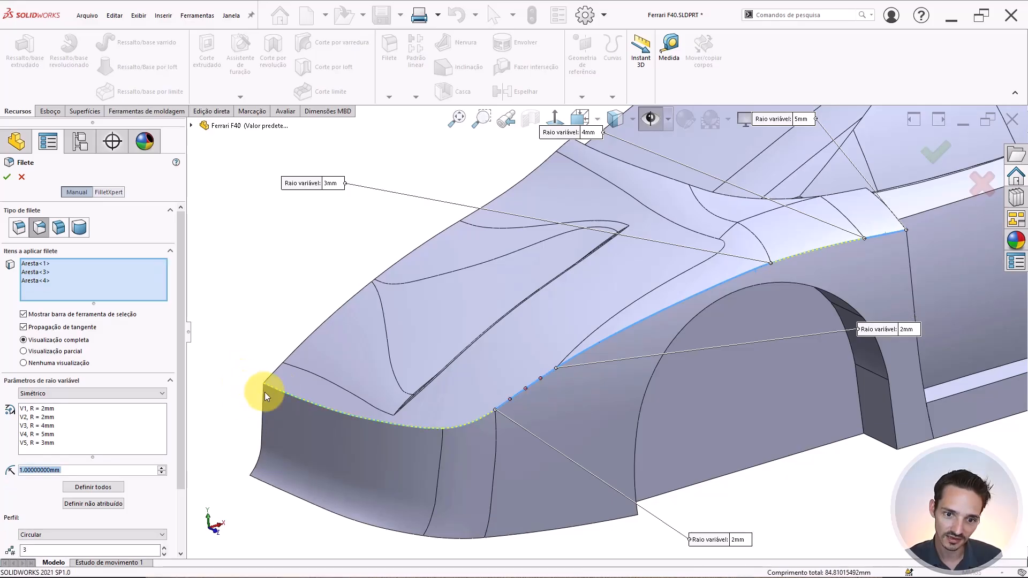
pyautogui.scroll(-2, 487, 430)
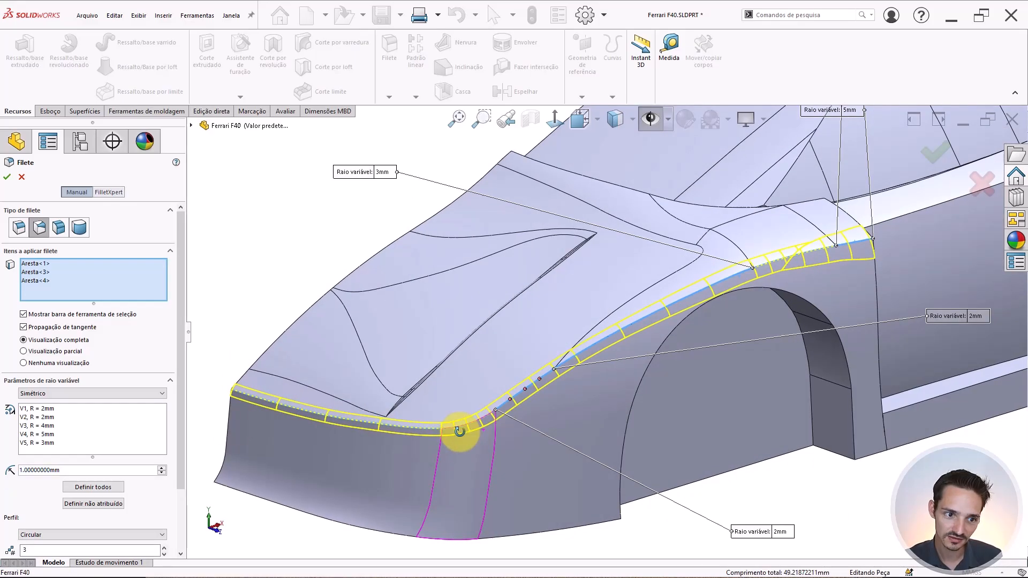
pyautogui.click(45, 330)
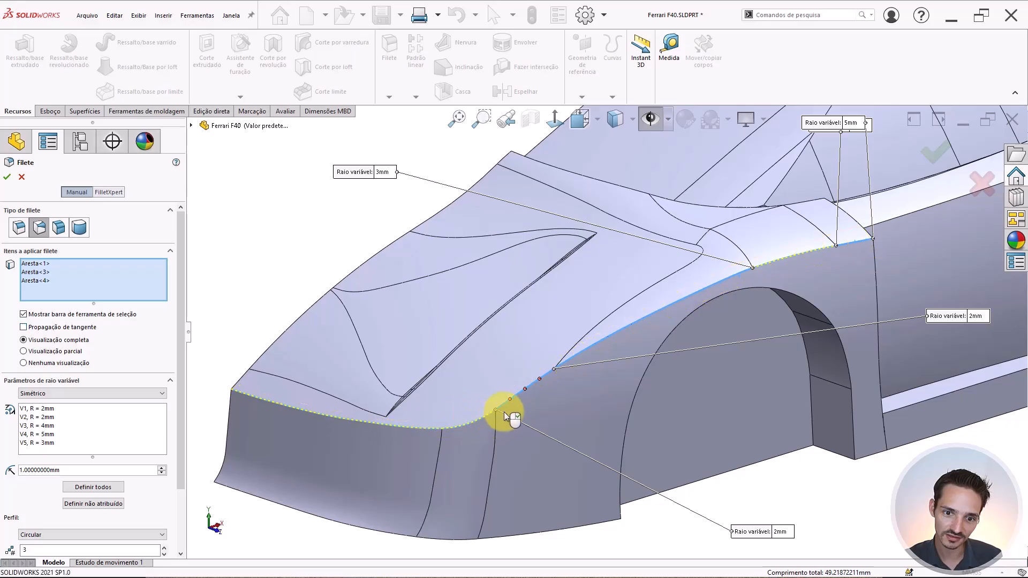
# Spread the overlapping radius callouts apart and set the radius to 4 mm at the short rear edge's door end.
pyautogui.scroll(-3, 501, 412)
pyautogui.scroll(3, 572, 349)
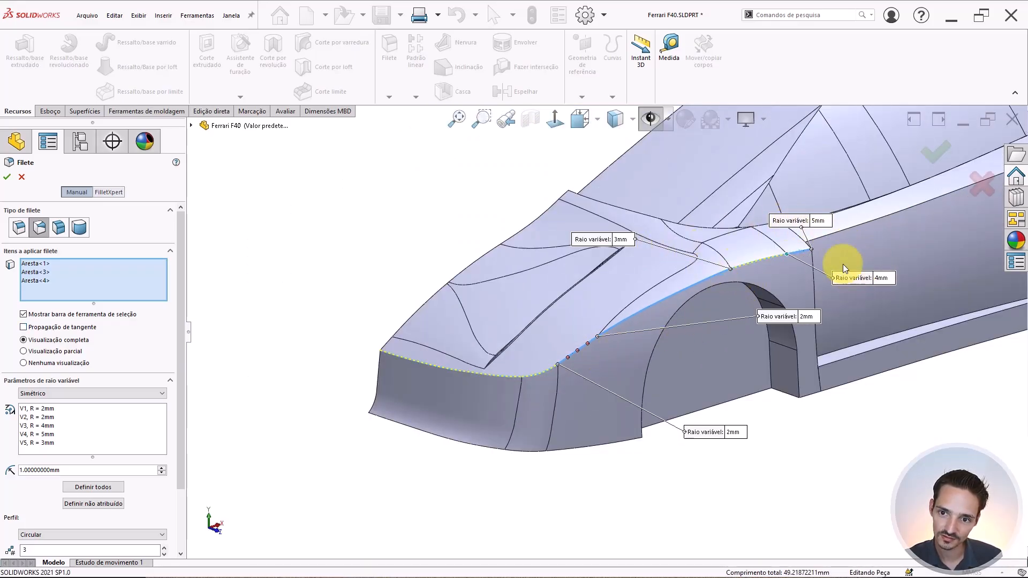
pyautogui.click(825, 226)
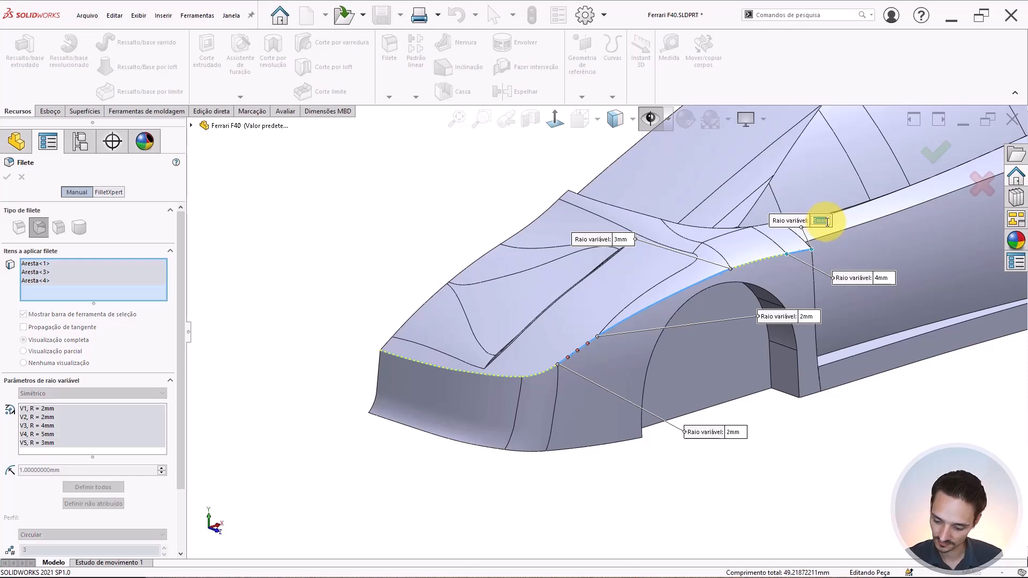
pyautogui.write('4')
pyautogui.press('Return')
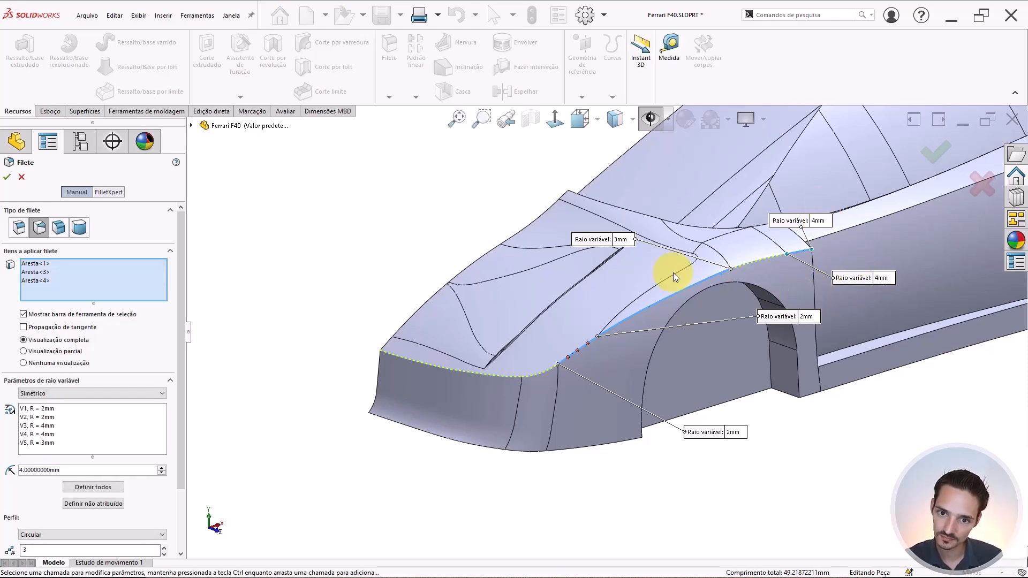
# Set the radius to 2 mm at the long wheel-arch edge's upper end and at both ends of the short rear edge.
pyautogui.click(622, 239)
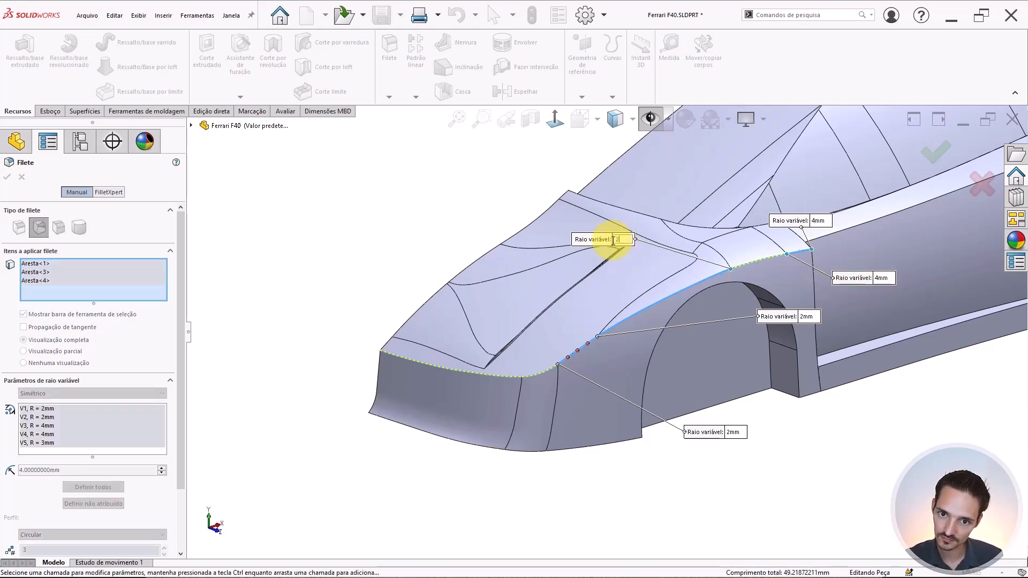
pyautogui.write('2')
pyautogui.press('Return')
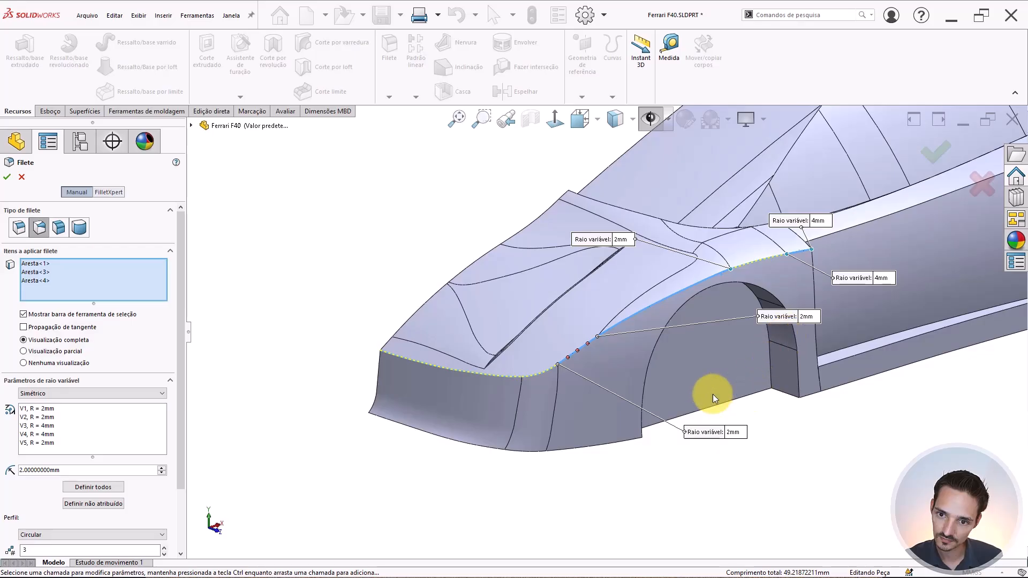
pyautogui.click(881, 277)
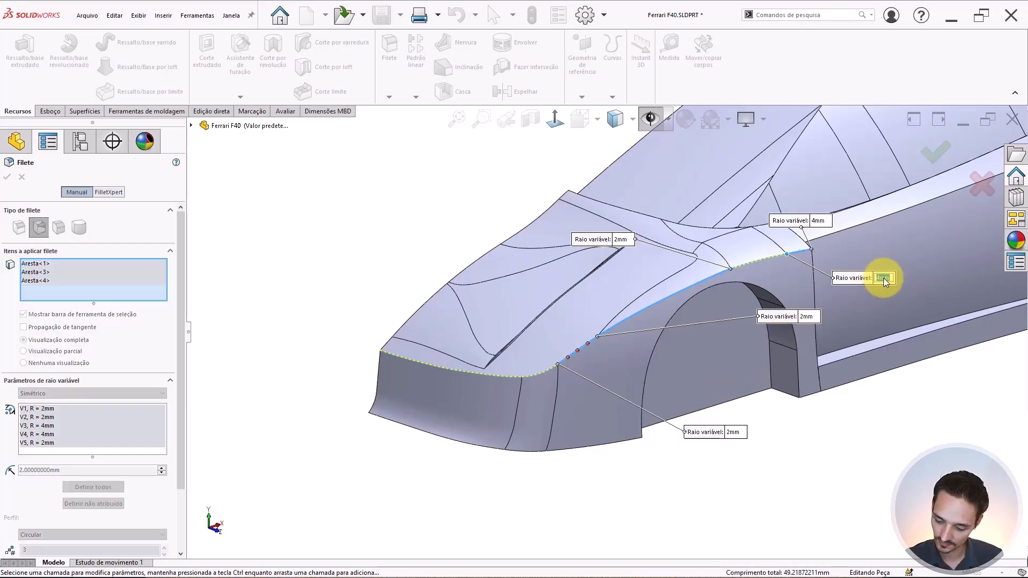
pyautogui.write('2')
pyautogui.press('Return')
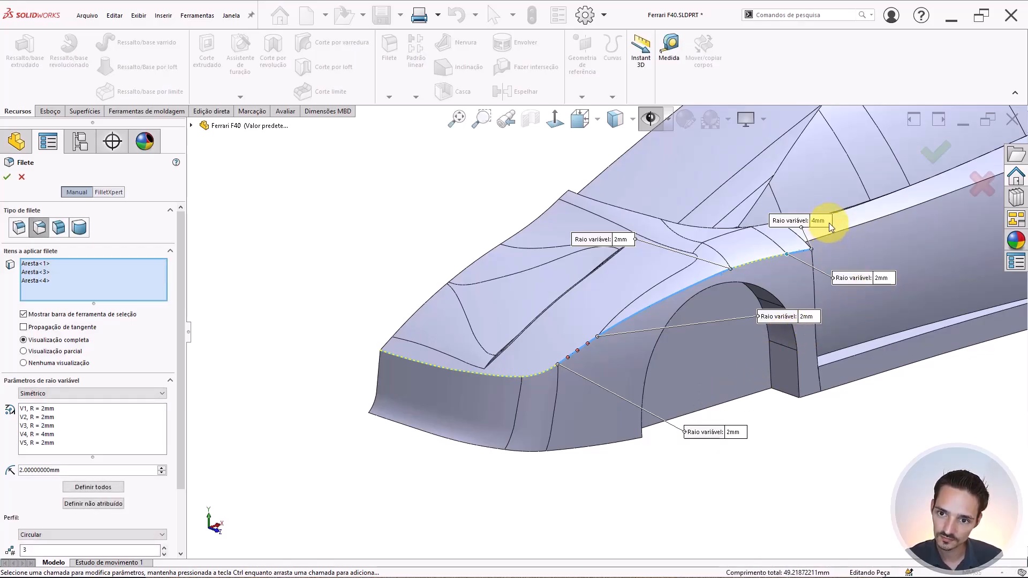
pyautogui.click(829, 224)
pyautogui.write('2')
pyautogui.press('Return')
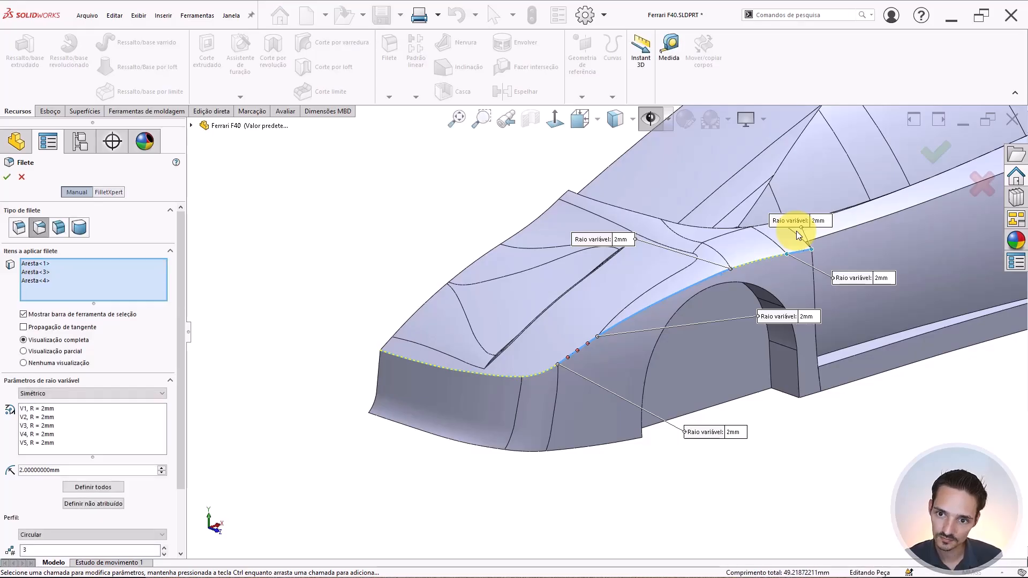
# Set the radius to 1 mm at the front end of the fender edge, next to the nose corner.
pyautogui.scroll(-2, 742, 267)
pyautogui.moveTo(560, 365)
pyautogui.mouseDown(button='middle')
pyautogui.moveTo(638, 275)
pyautogui.moveTo(556, 375)
pyautogui.mouseUp(button='middle')
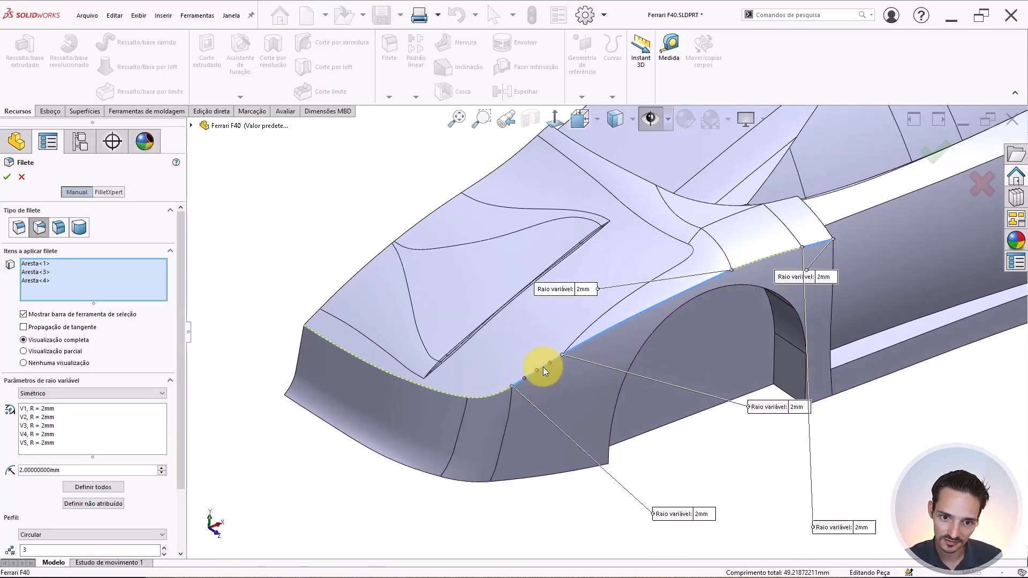
pyautogui.click(704, 515)
pyautogui.write('1')
pyautogui.press('Return')
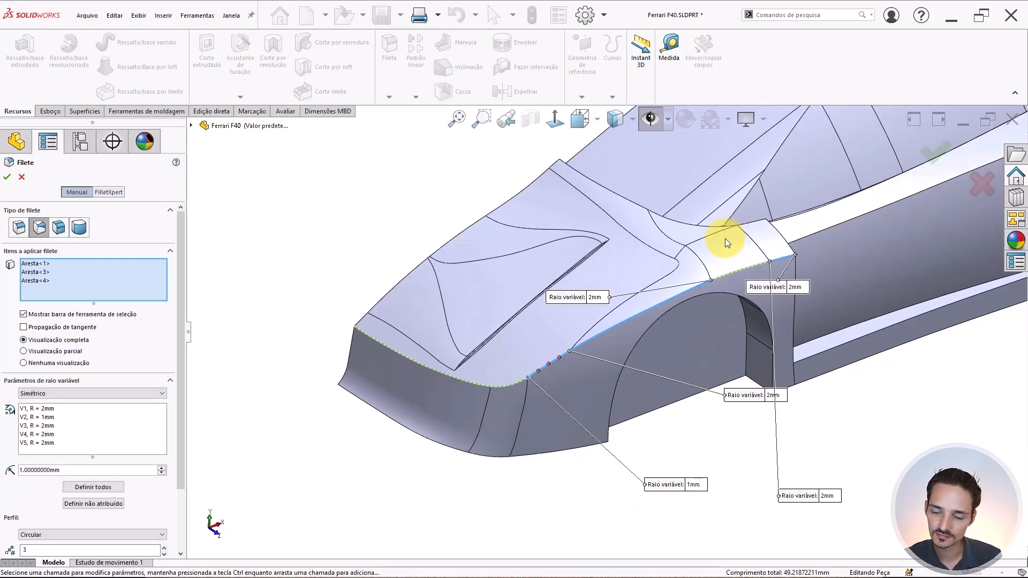
# Add the short curved corner edge and the nose's front edge to the variable fillet's selection.
pyautogui.moveTo(723, 241); pyautogui.dragTo(691, 281, button='middle')
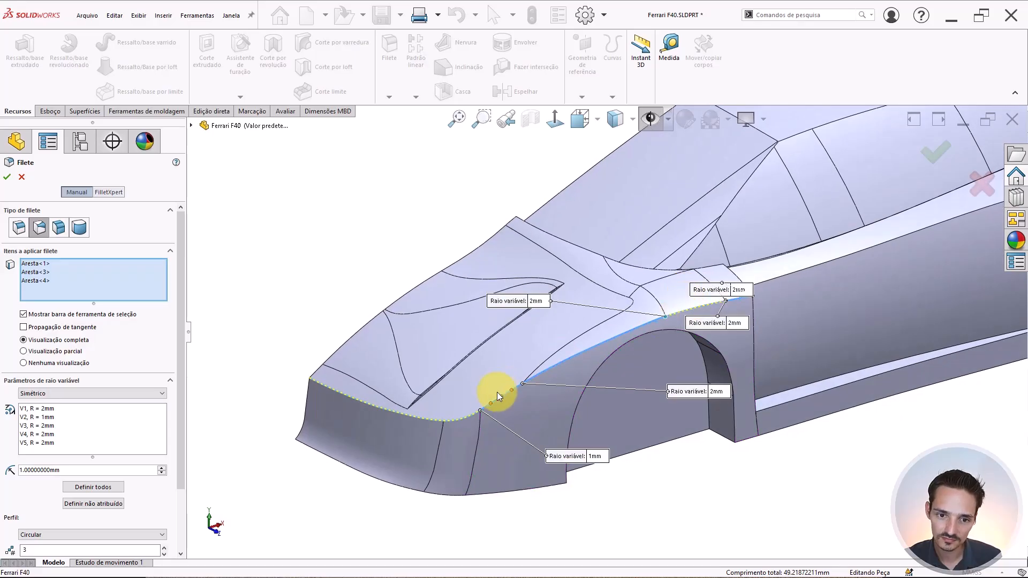
pyautogui.click(468, 419)
pyautogui.click(429, 420)
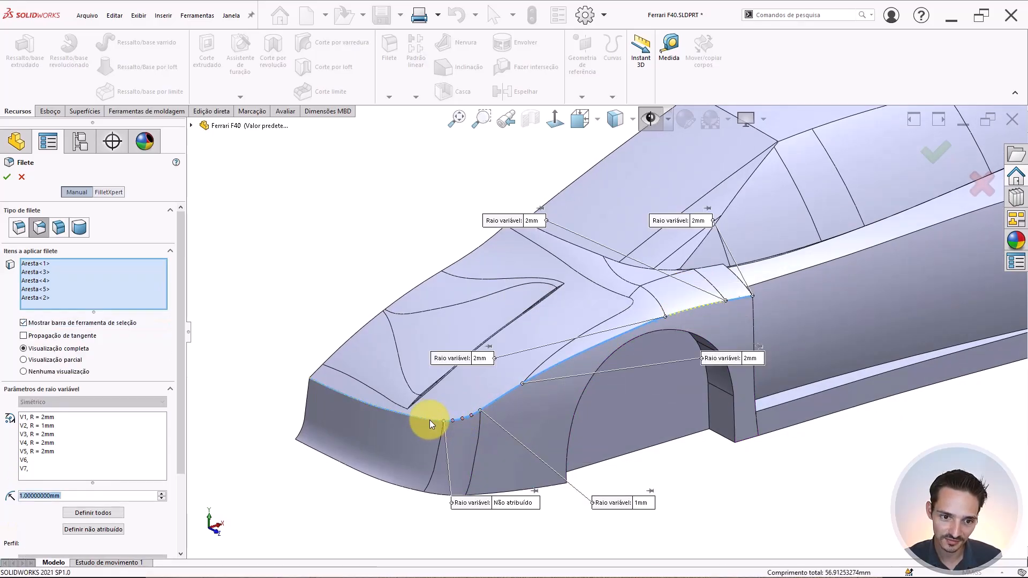
# Set the radius to 2 mm at both ends of the nose edge and at the fender edge's front end.
pyautogui.click(297, 459)
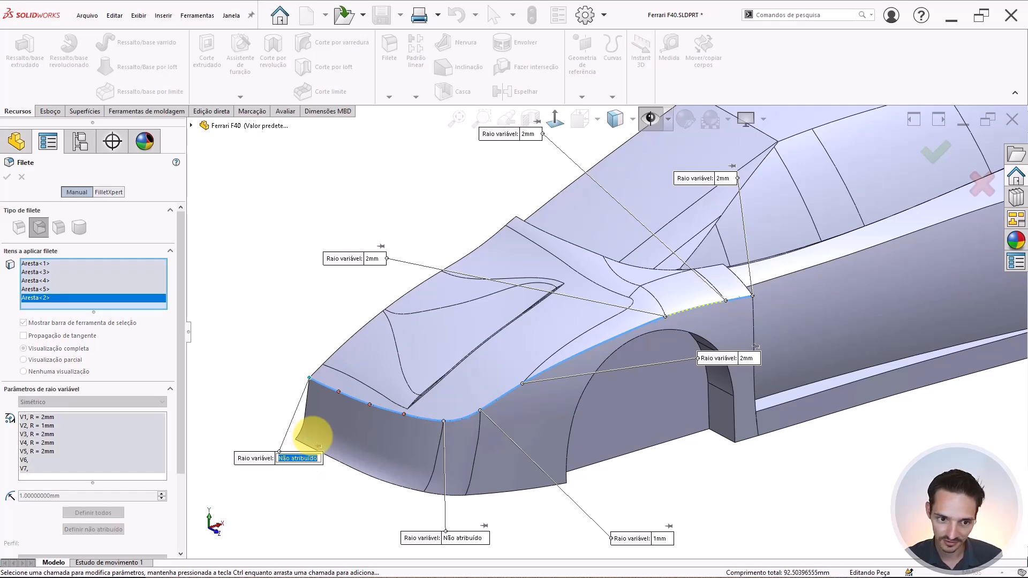
pyautogui.write('2')
pyautogui.press('Return')
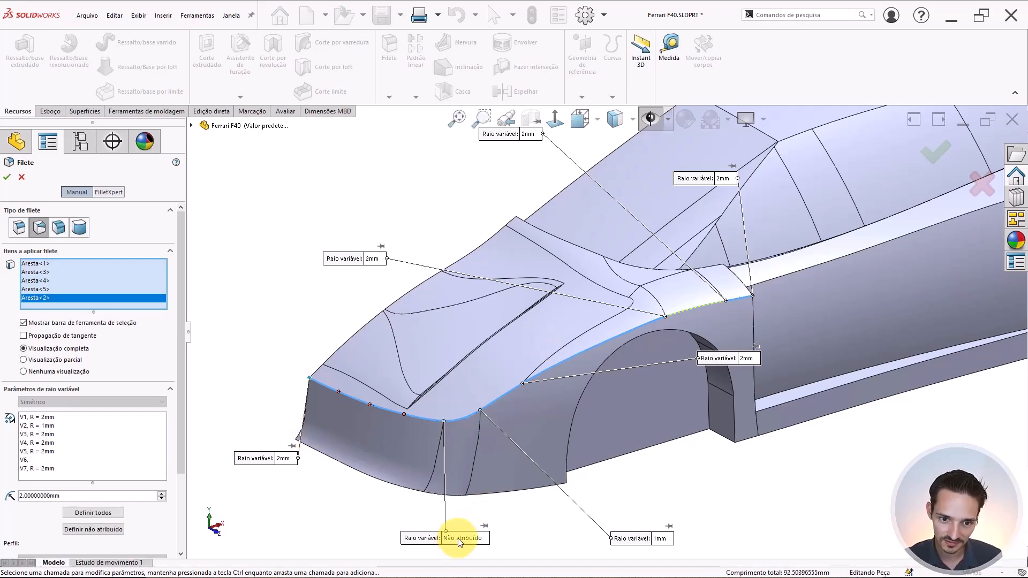
pyautogui.click(459, 538)
pyautogui.press('Return')
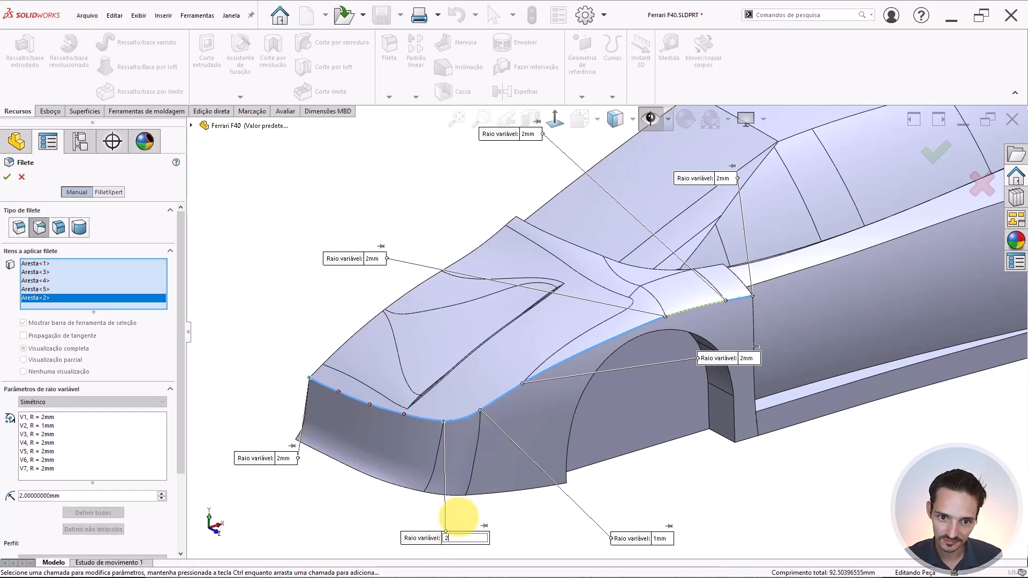
pyautogui.click(659, 540)
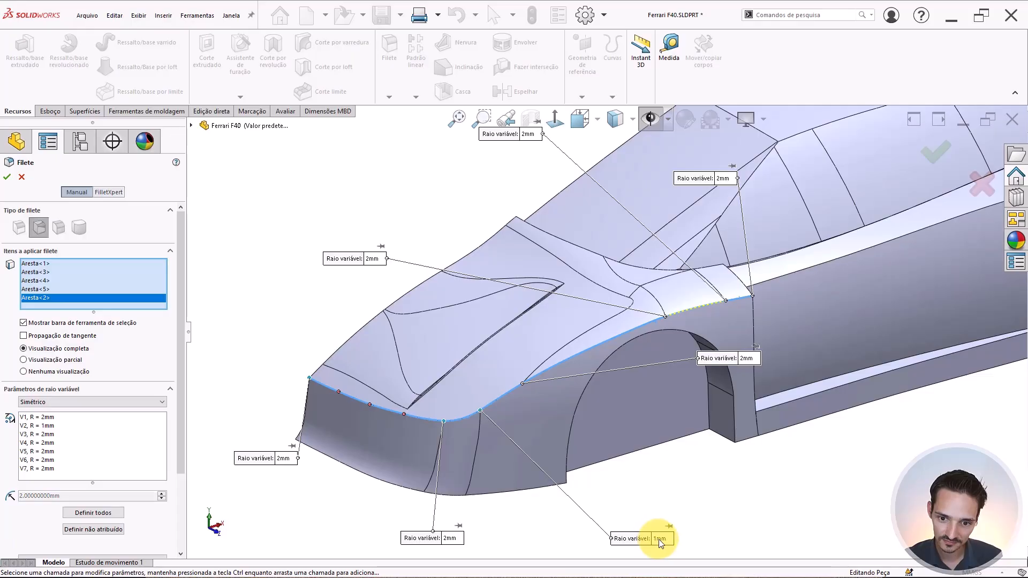
pyautogui.write('2')
pyautogui.press('Return')
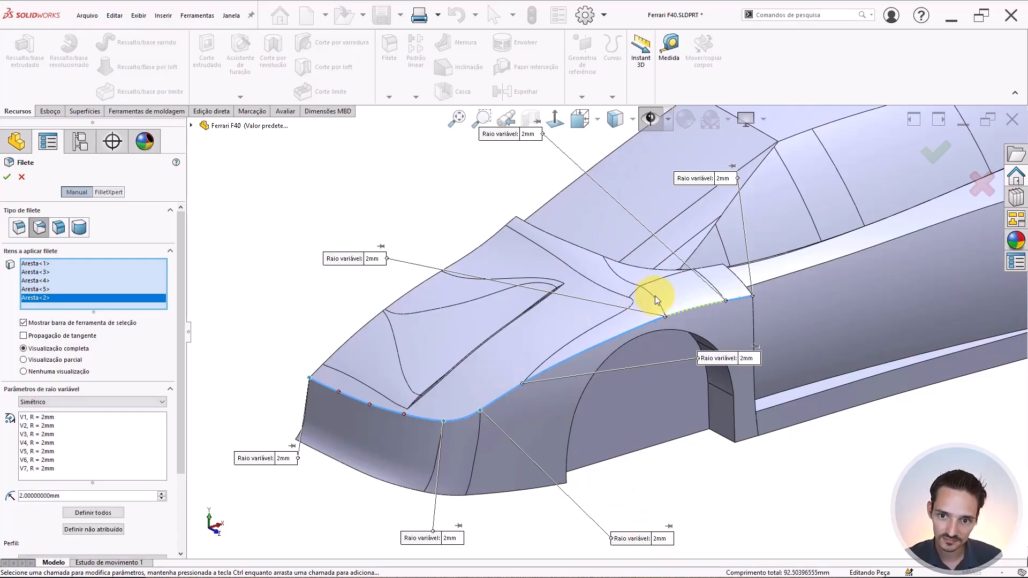
# Turn on tangent propagation and add the remaining edge segment above the front wheel arch to the fillet.
pyautogui.click(81, 335)
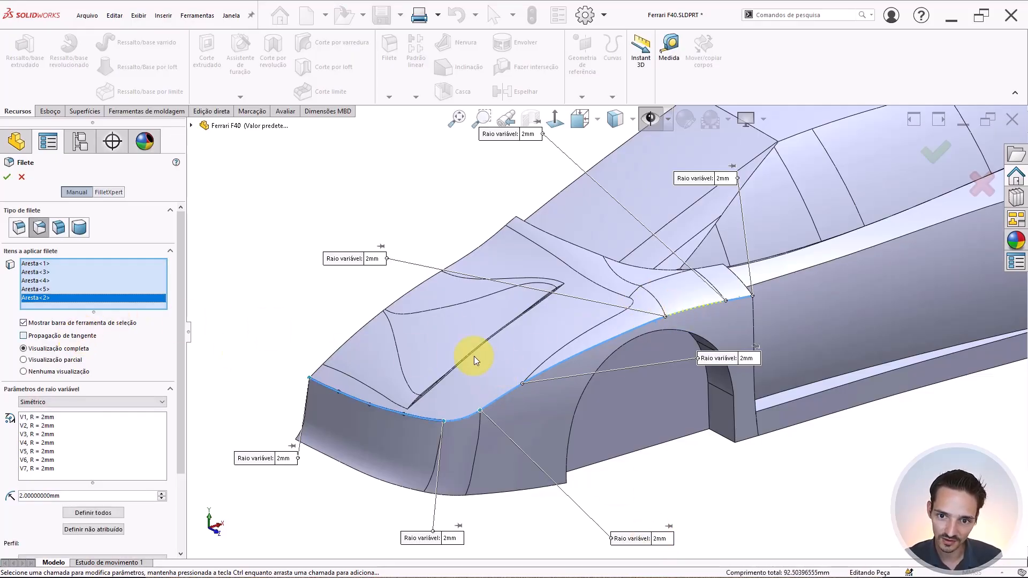
pyautogui.click(697, 313)
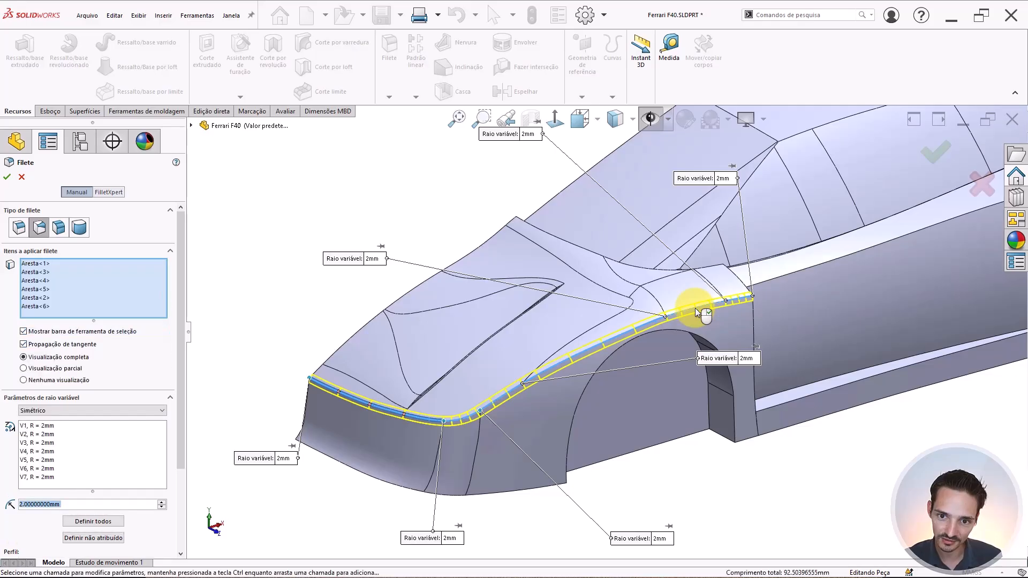
pyautogui.moveTo(667, 317); pyautogui.dragTo(491, 406, button='middle')
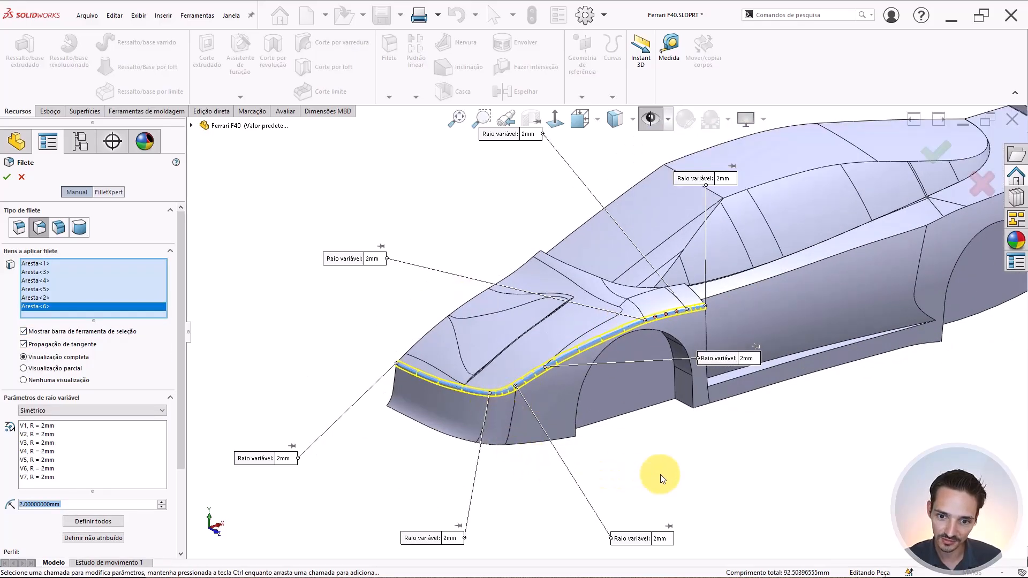
pyautogui.moveTo(576, 315); pyautogui.dragTo(616, 334, button='middle')
pyautogui.scroll(-2, 589, 319)
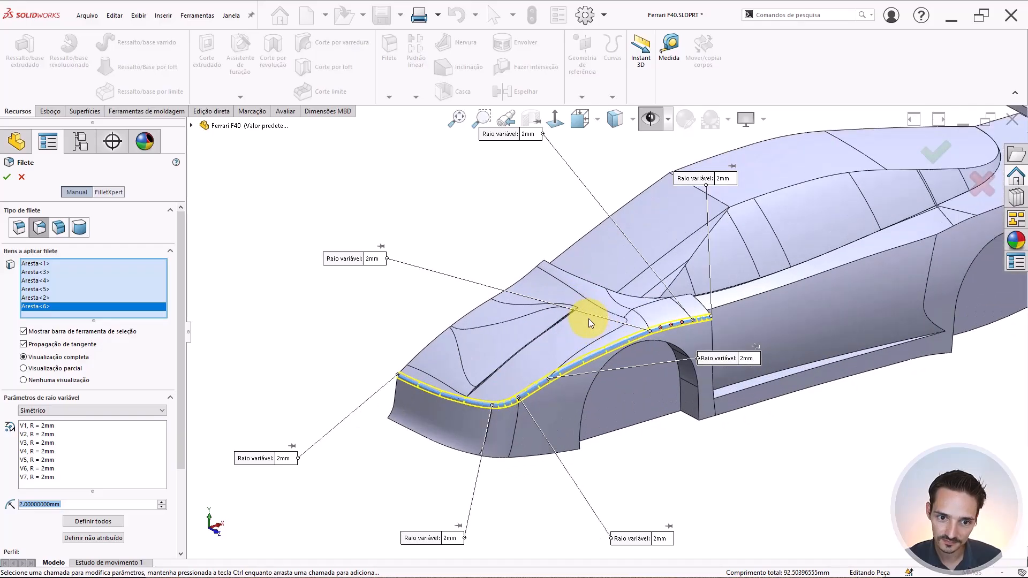
pyautogui.scroll(-2, 589, 319)
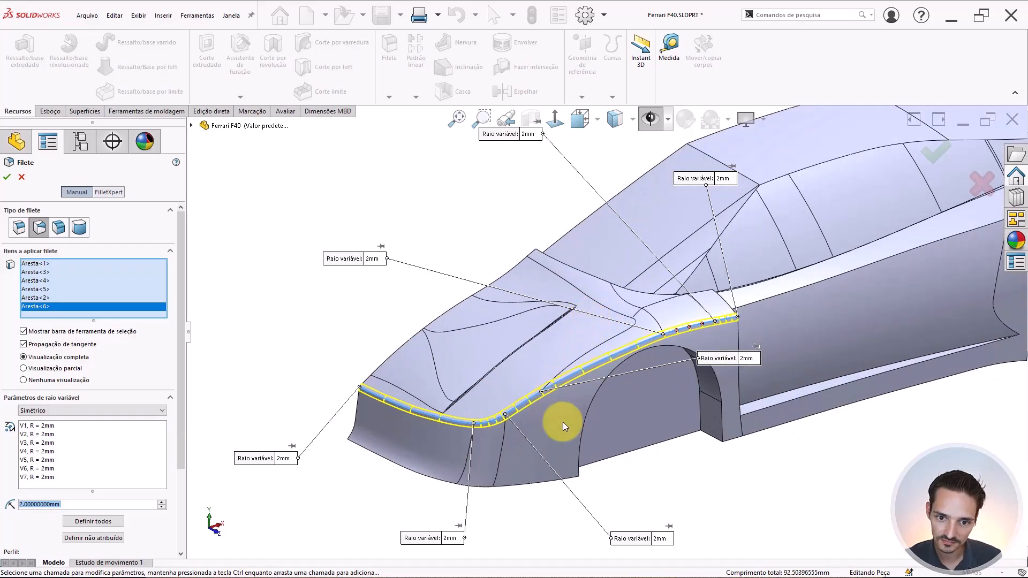
# Set the radius to 3 mm at the fender edge's front end and at the long wheel-arch edge's lower end.
pyautogui.click(662, 538)
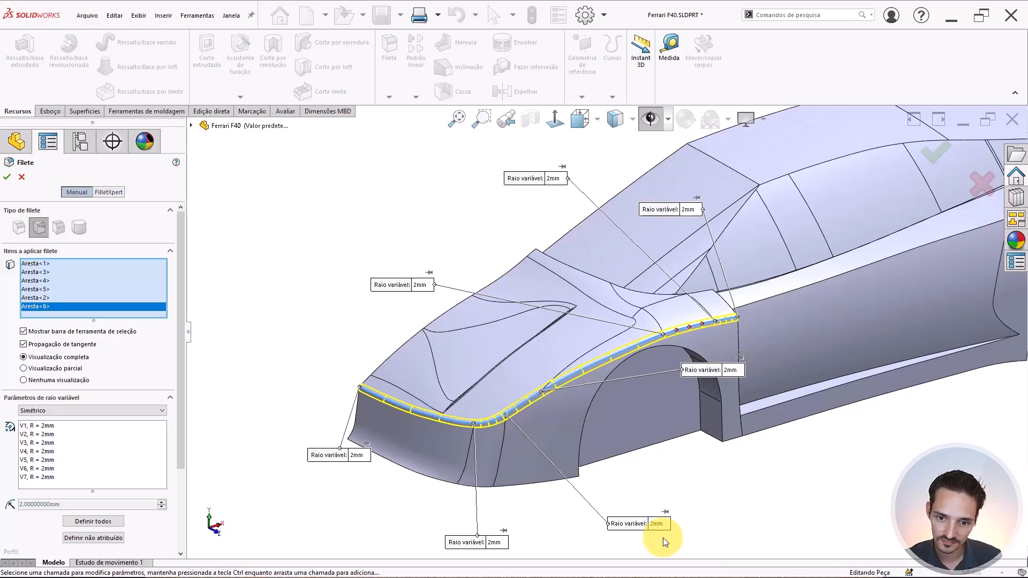
pyautogui.click(659, 525)
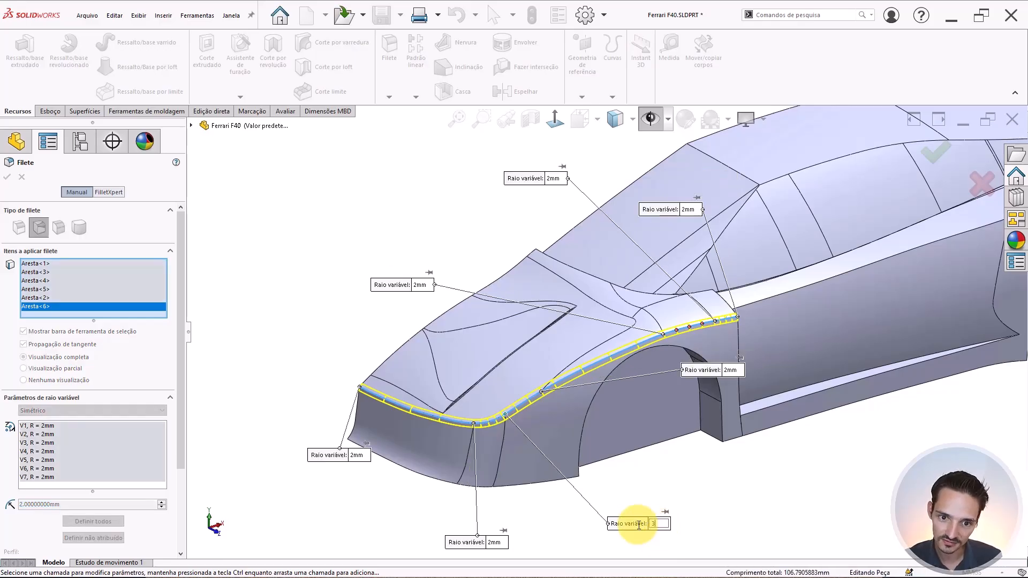
pyautogui.press('Return')
pyautogui.click(732, 371)
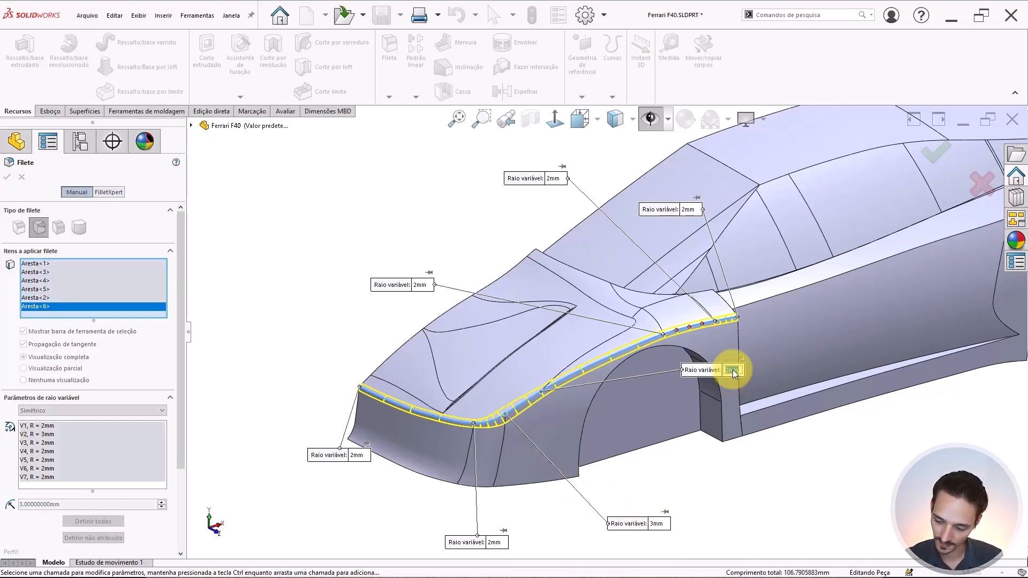
pyautogui.press('BackSpace')
pyautogui.write('3')
pyautogui.press('Return')
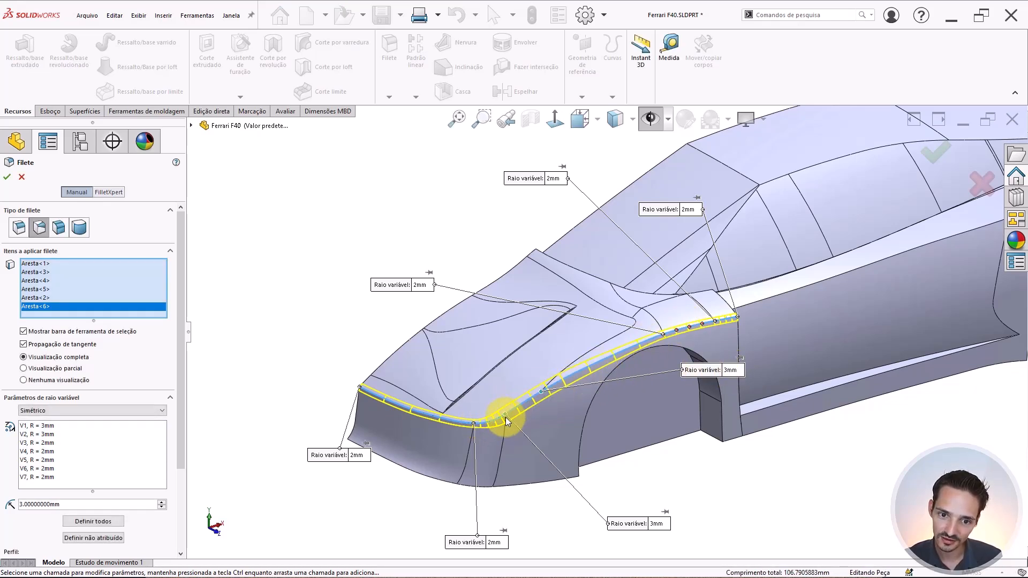
# Try a 3 mm radius at the long wheel-arch edge's upper end, and restore it to 2 mm.
pyautogui.click(429, 287)
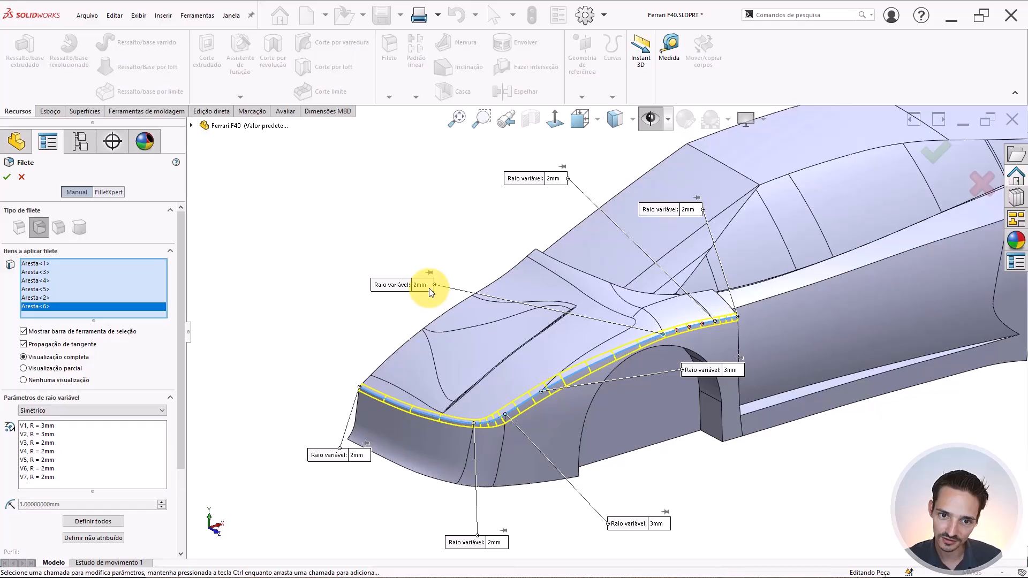
pyautogui.write('3')
pyautogui.press('Return')
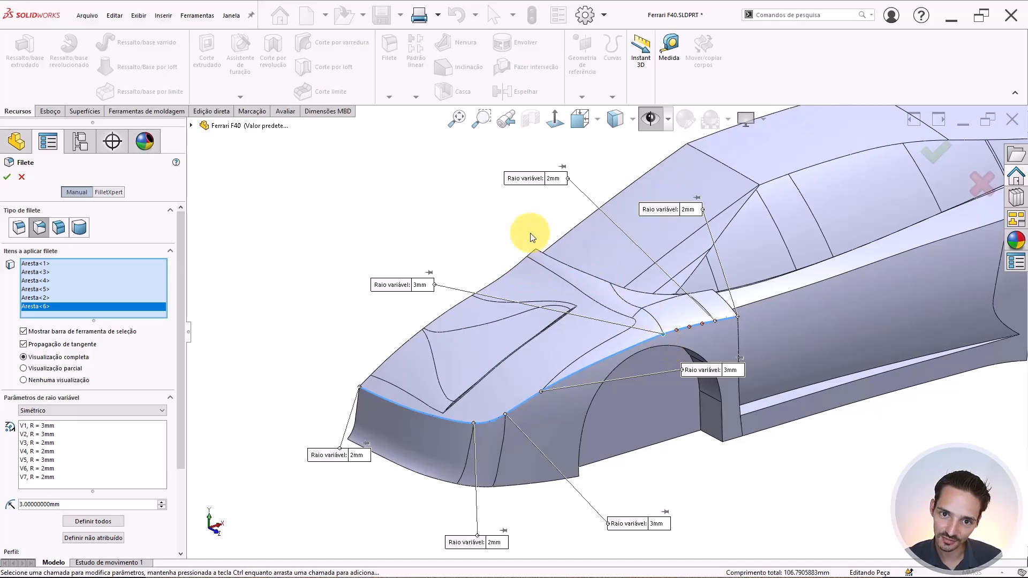
pyautogui.click(423, 286)
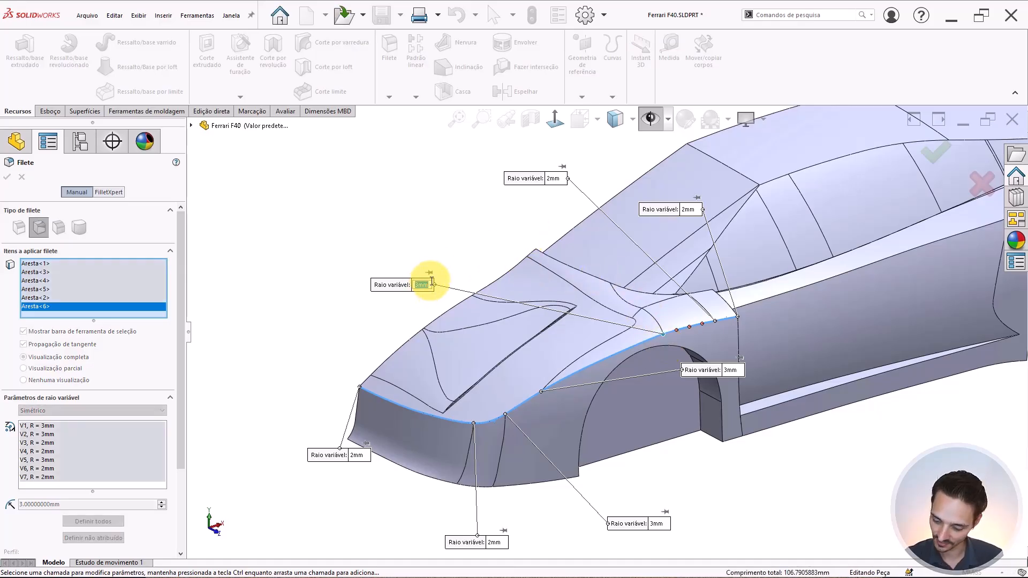
pyautogui.write('2')
pyautogui.press('Return')
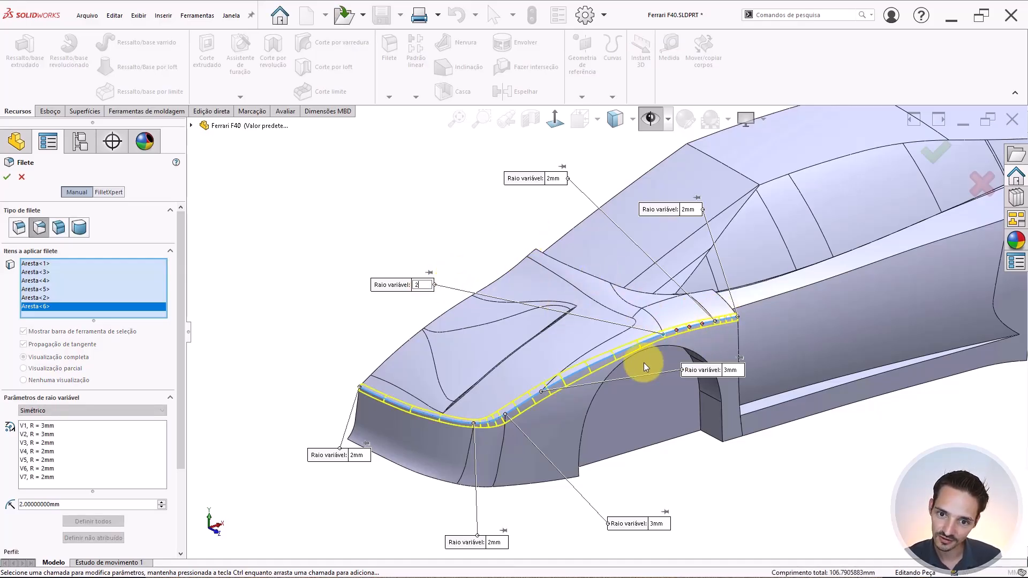
# Try a 3 mm radius at the short rear edge's front end.
pyautogui.scroll(-5, 646, 354)
pyautogui.scroll(5, 695, 278)
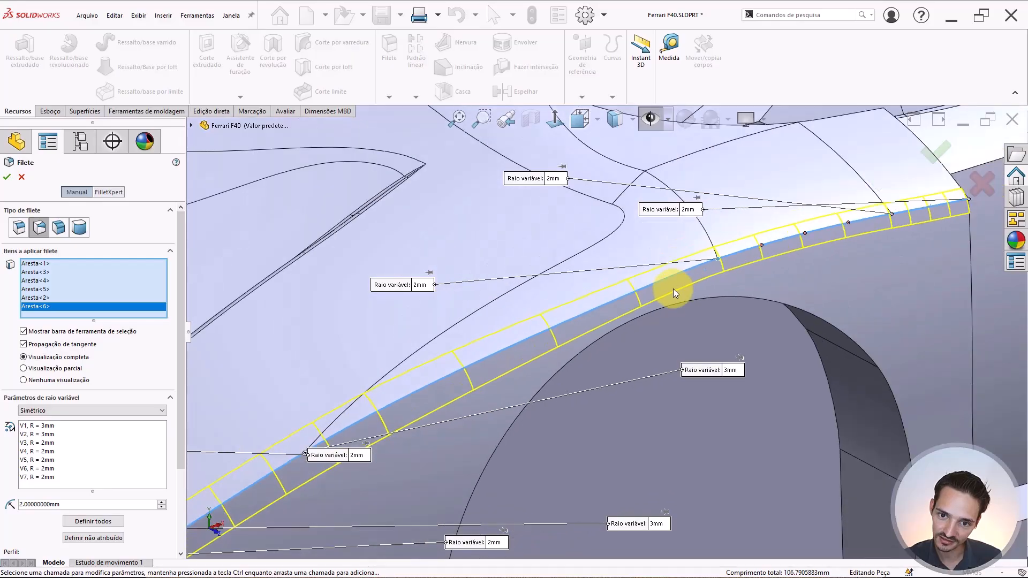
pyautogui.scroll(1, 439, 397)
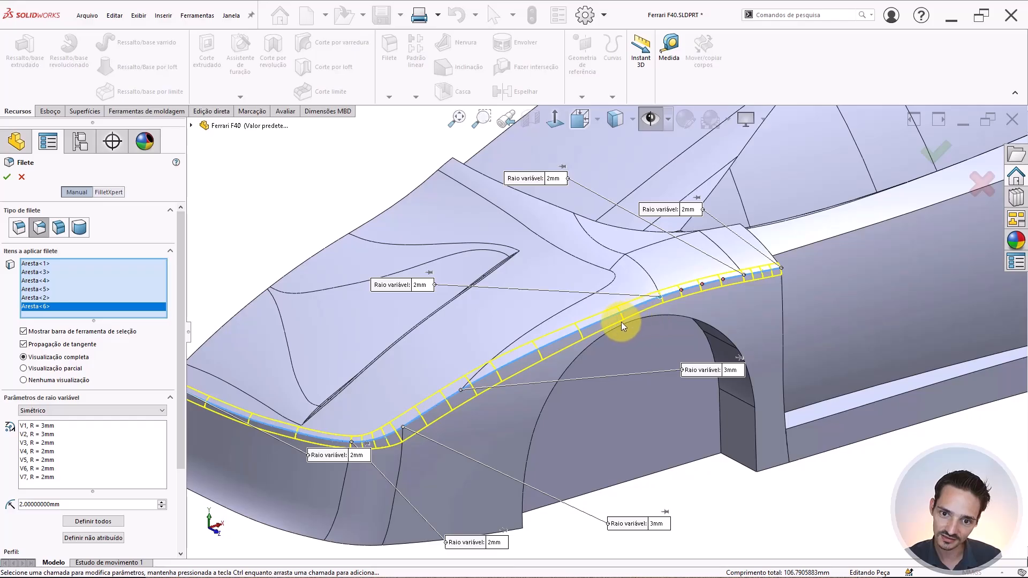
pyautogui.moveTo(643, 277); pyautogui.dragTo(620, 246, button='middle')
pyautogui.moveTo(568, 203); pyautogui.dragTo(632, 258, button='middle')
pyautogui.click(552, 179)
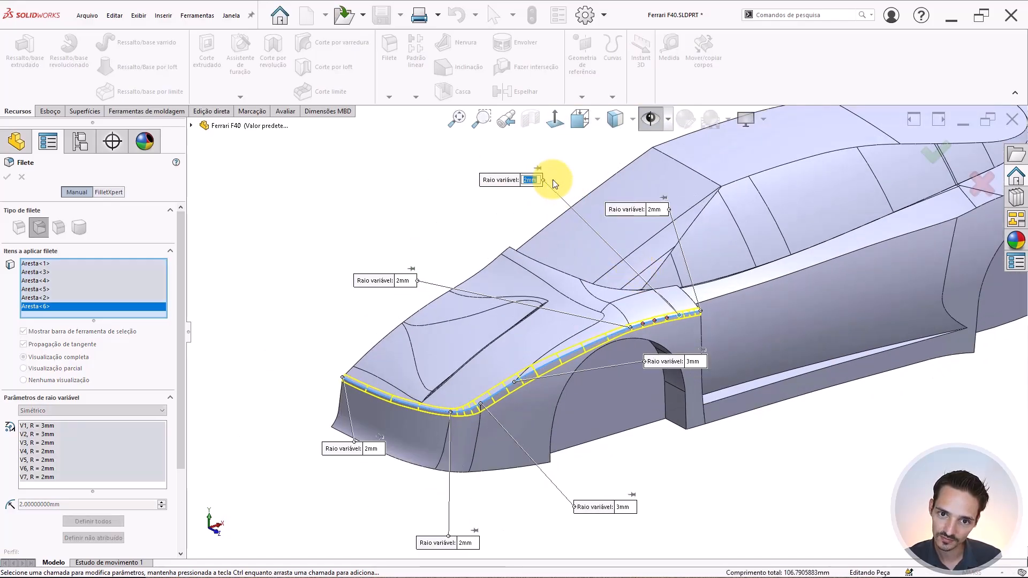
pyautogui.write('3')
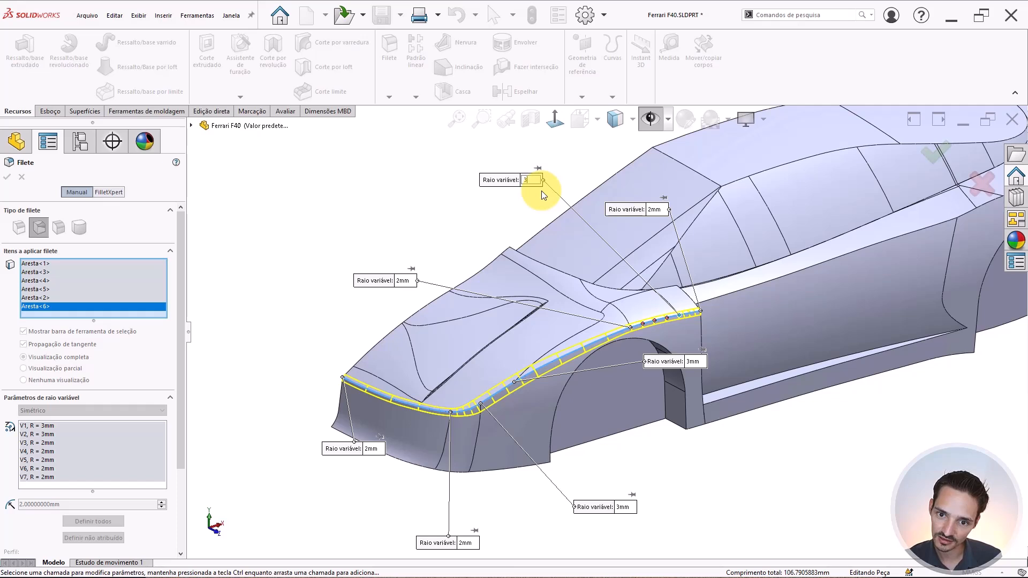
pyautogui.press('Return')
# Set the radius to 3 mm at the short rear edge's door end and 2.5 mm at its front end.
pyautogui.click(660, 209)
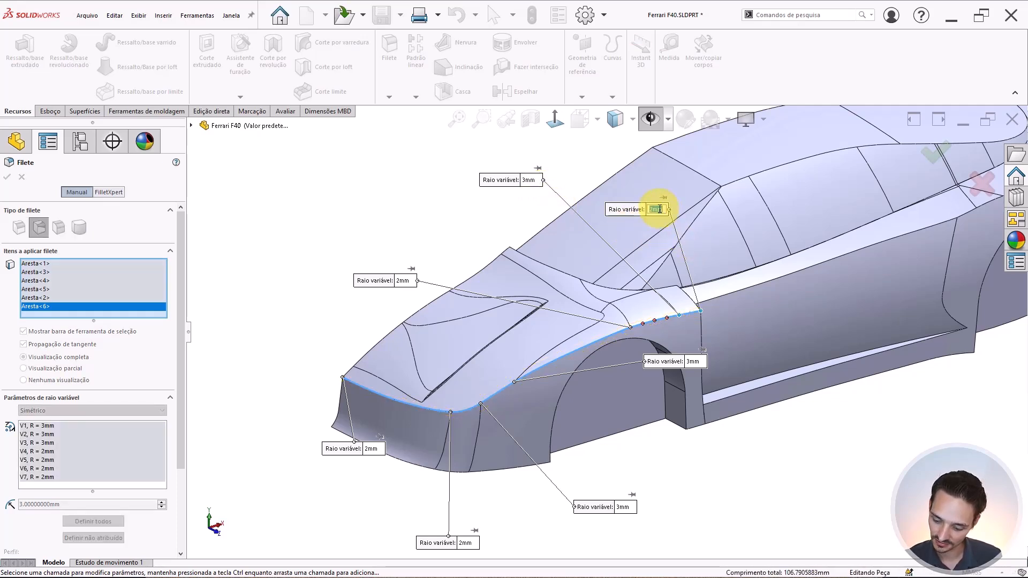
pyautogui.write('3')
pyautogui.press('Return')
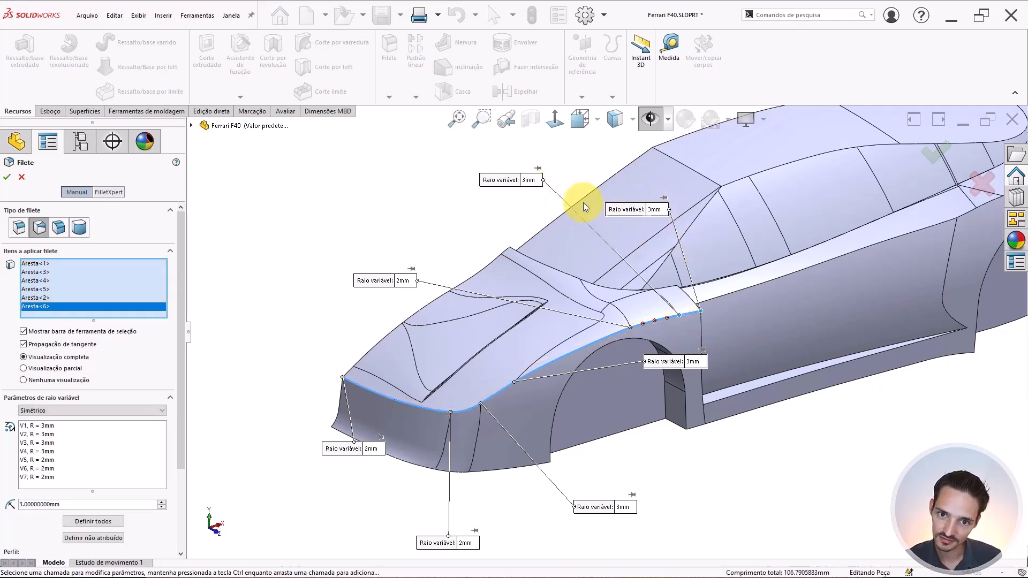
pyautogui.click(537, 182)
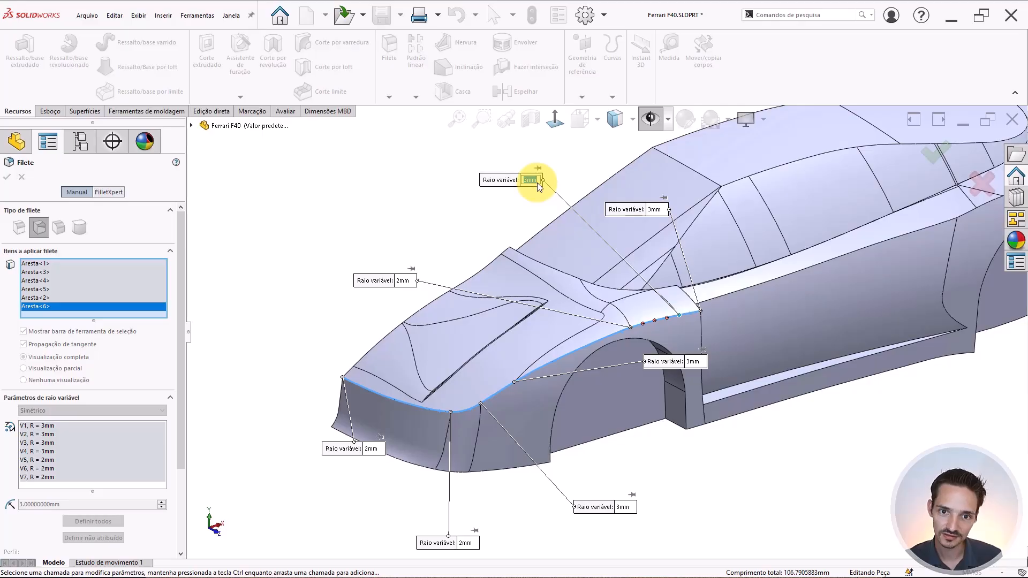
pyautogui.press('Return')
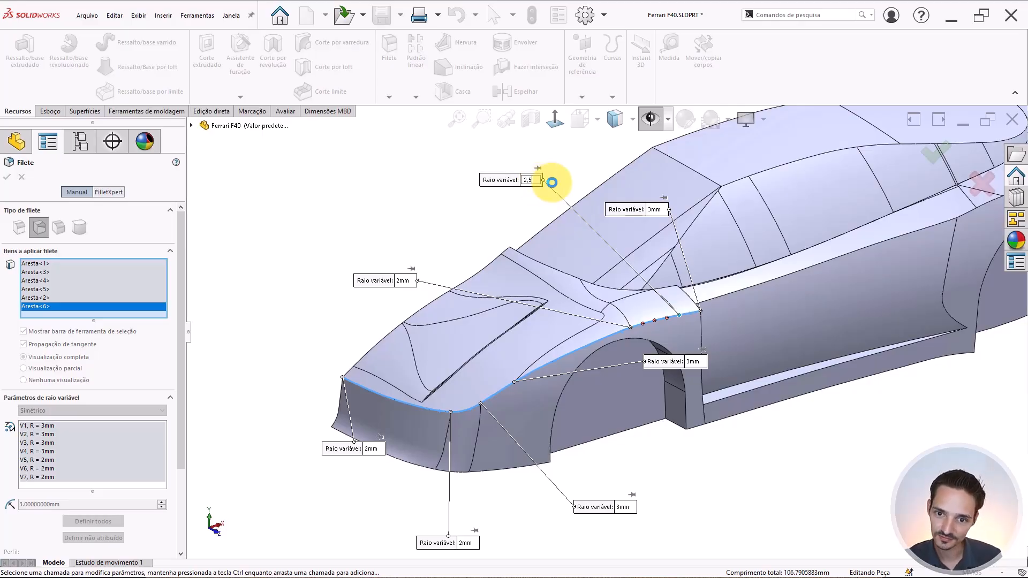
# Set the radius to 2 mm at the short rear edge's front end and apply the variable-radius fillet.
pyautogui.click(533, 181)
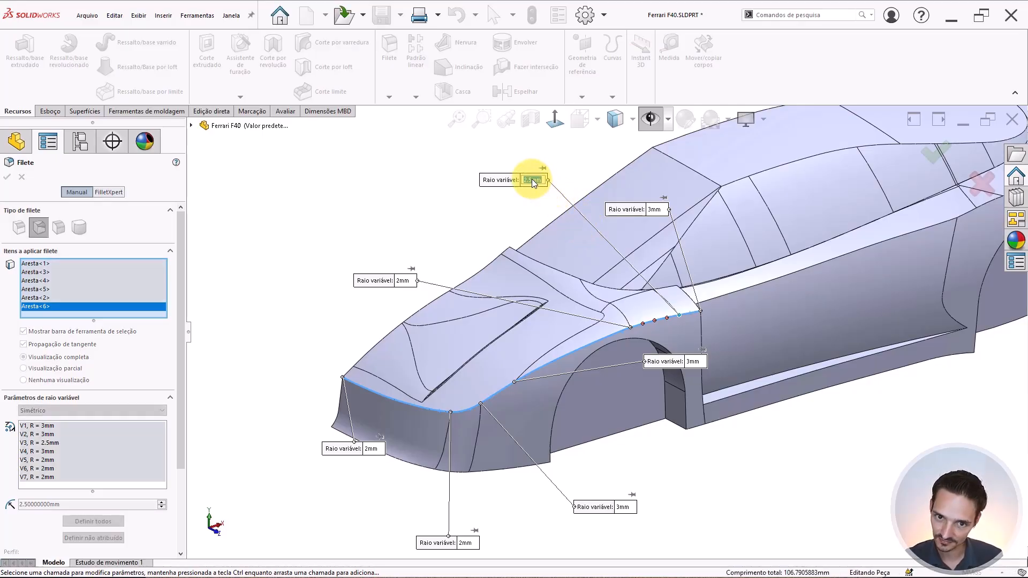
pyautogui.write('2')
pyautogui.press('Return')
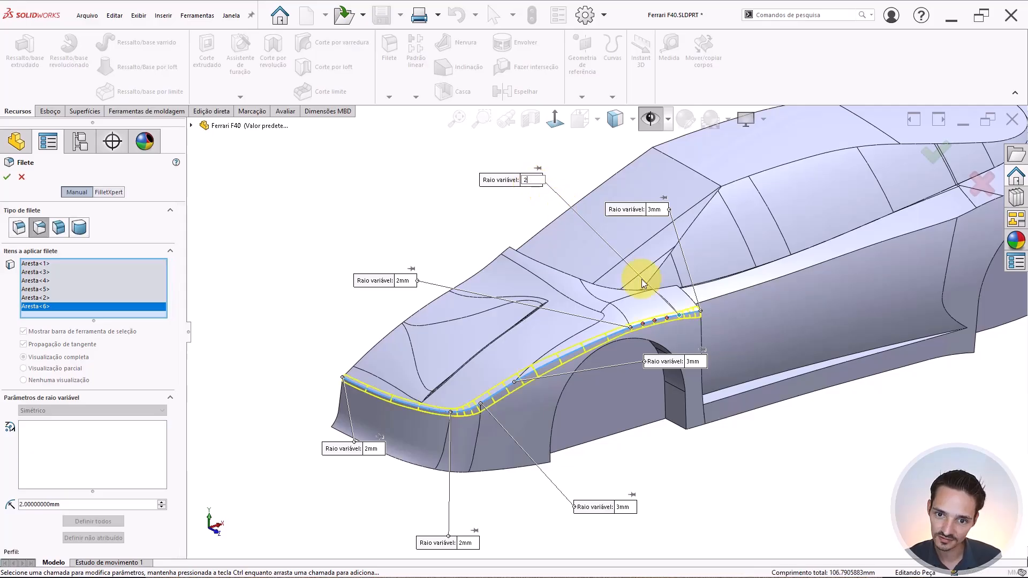
pyautogui.scroll(-3, 670, 316)
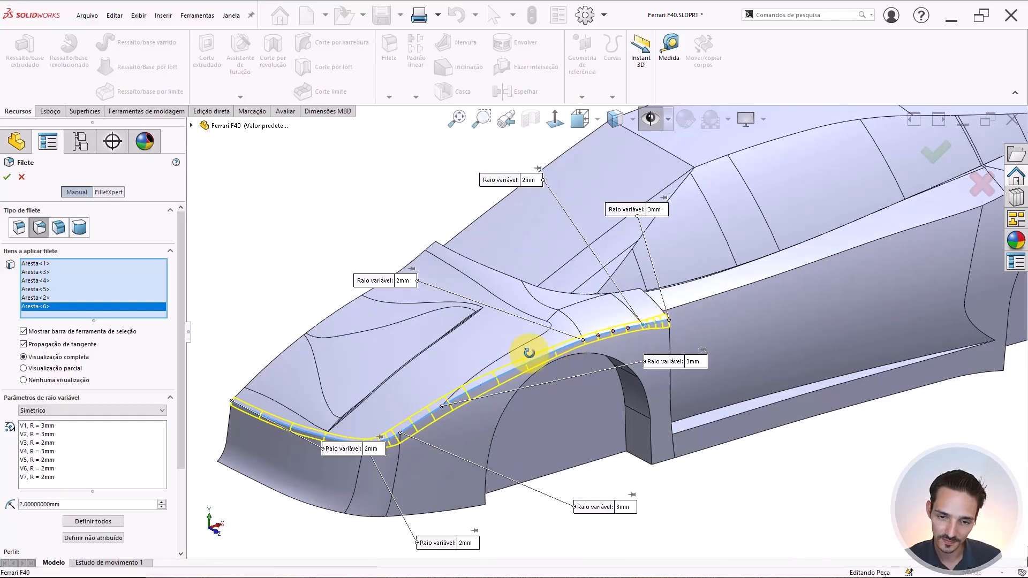
pyautogui.moveTo(528, 351); pyautogui.dragTo(573, 348, button='middle')
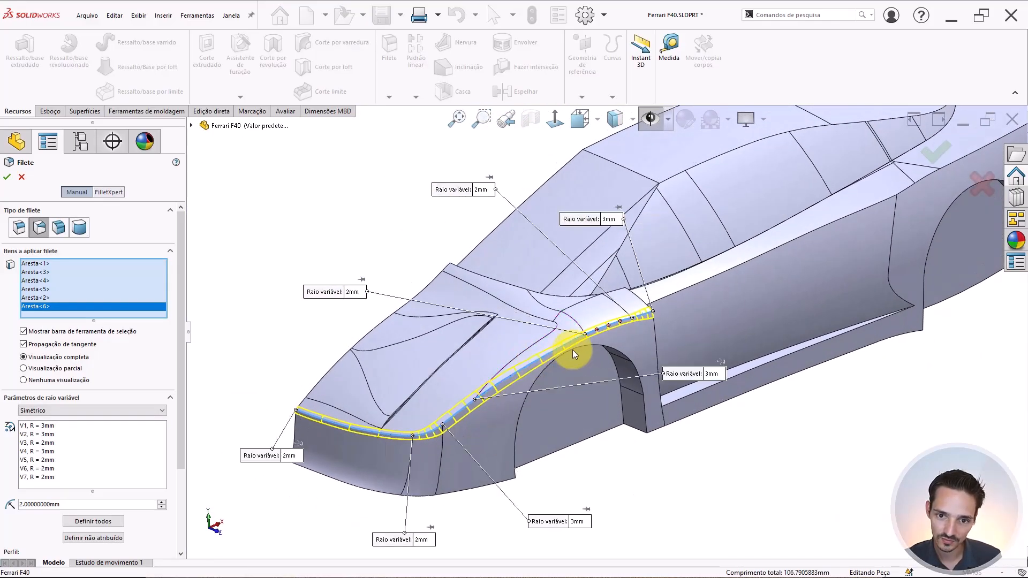
pyautogui.scroll(-3, 575, 349)
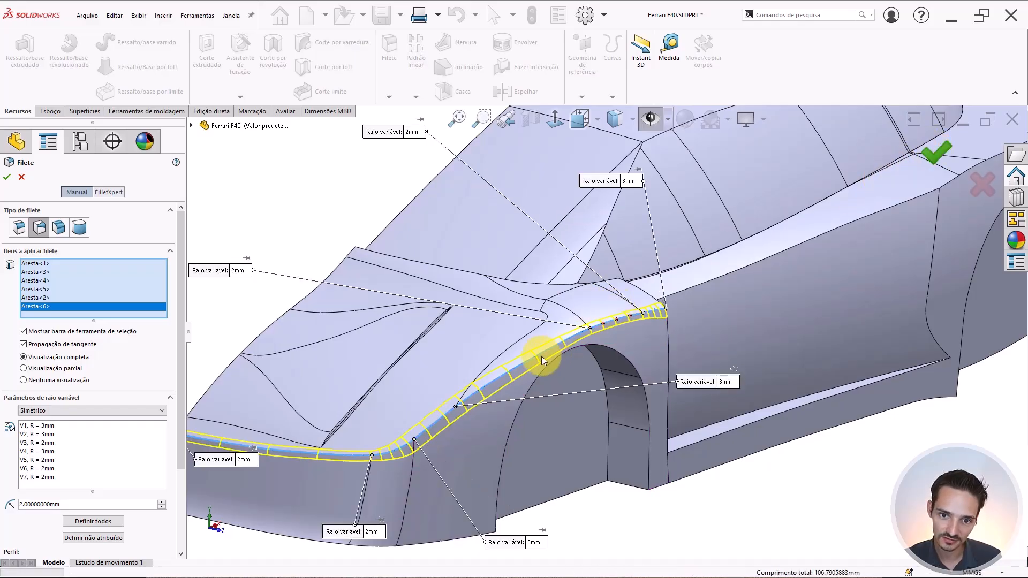
pyautogui.press('Return')
# Compare the filleted nose and front fender in side view with the car reference photo, temporarily hiding the body.
pyautogui.scroll(5, 621, 410)
pyautogui.scroll(-5, 604, 317)
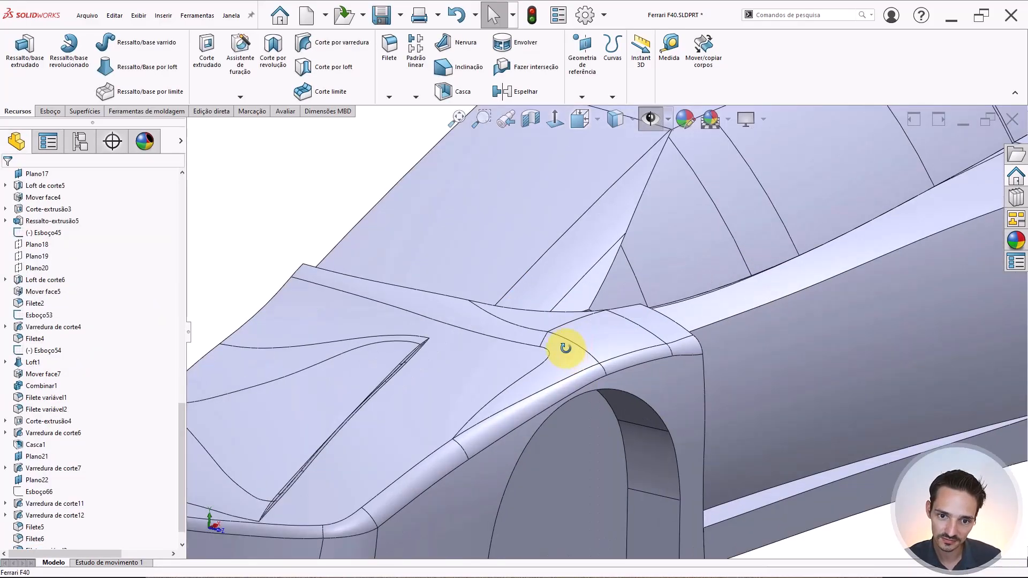
pyautogui.moveTo(566, 346); pyautogui.dragTo(530, 337, button='middle')
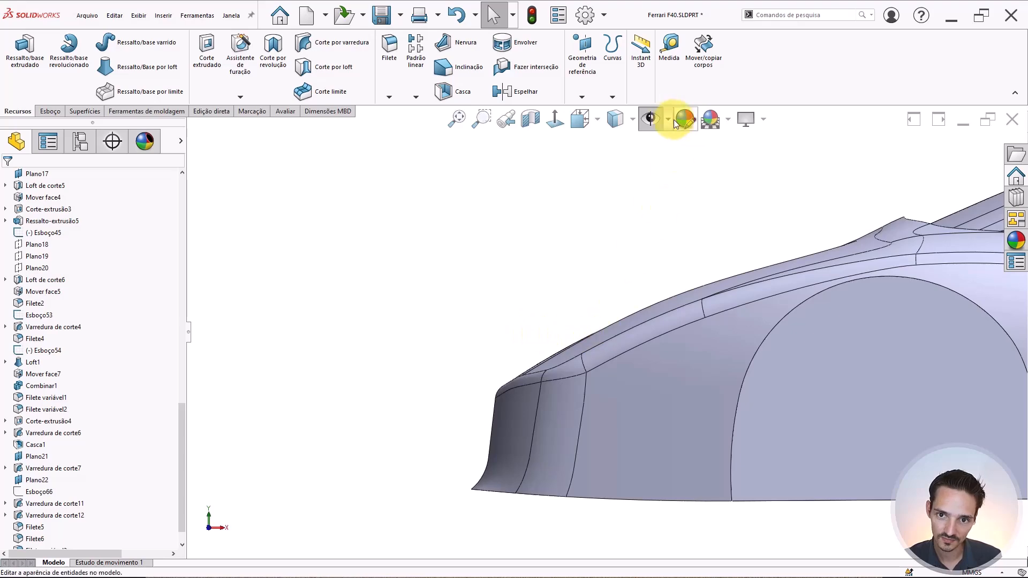
pyautogui.click(654, 123)
pyautogui.scroll(-3, 514, 387)
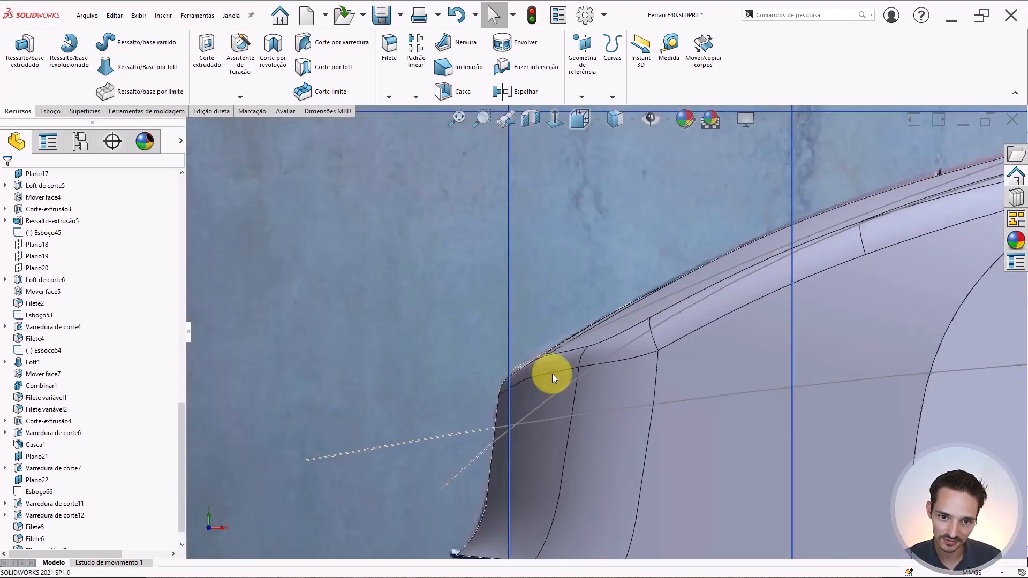
pyautogui.press('Tab')
pyautogui.click(578, 303)
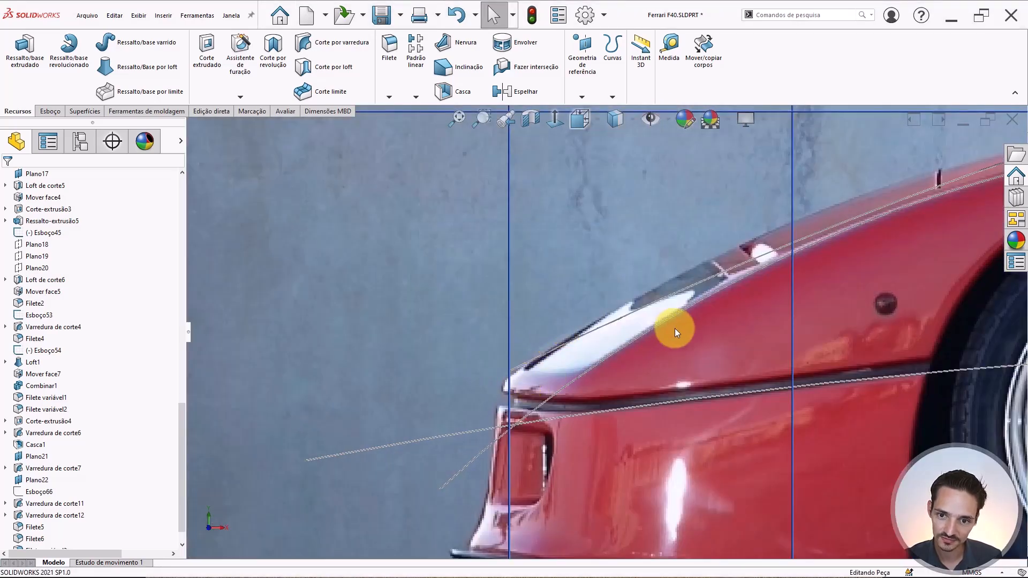
pyautogui.scroll(5, 675, 329)
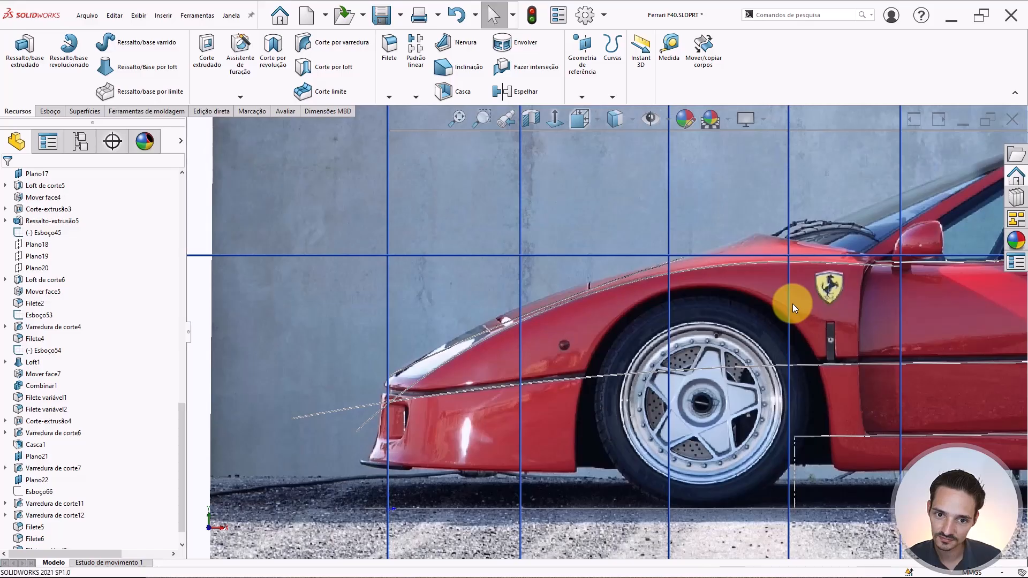
pyautogui.hotkey('shift', 'Tab')
pyautogui.scroll(6, 782, 302)
pyautogui.click(651, 119)
pyautogui.scroll(-2, 608, 324)
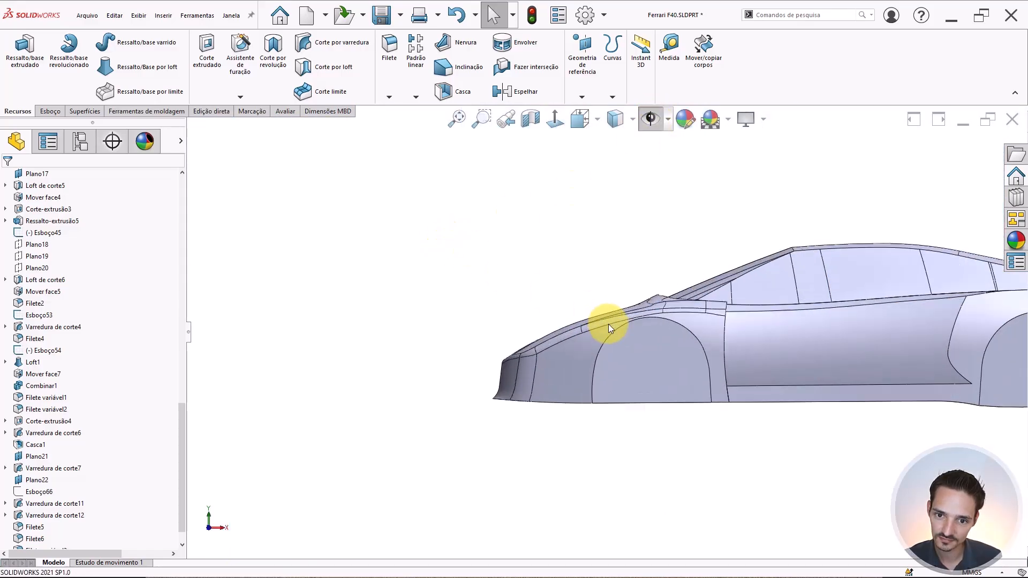
pyautogui.moveTo(609, 324); pyautogui.dragTo(330, 356, button='middle')
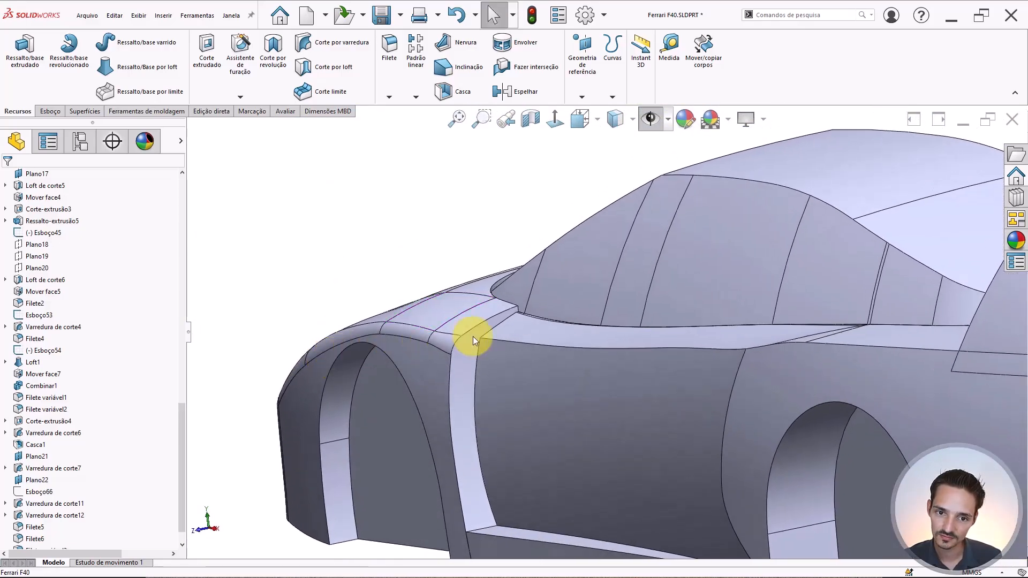
# Reopen the nose and front fender variable-radius fillet for editing and highlight the long edge above the wheel arch.
pyautogui.scroll(-3, 474, 336)
pyautogui.moveTo(488, 329); pyautogui.dragTo(450, 395, button='middle')
pyautogui.scroll(-3, 381, 383)
pyautogui.scroll(2, 389, 368)
pyautogui.click(447, 378)
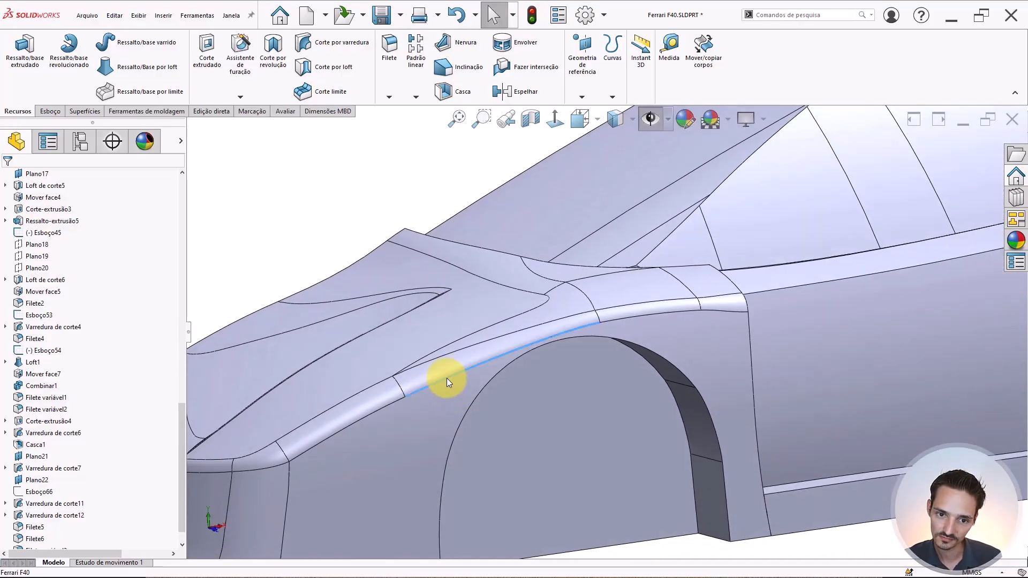
pyautogui.click(448, 375)
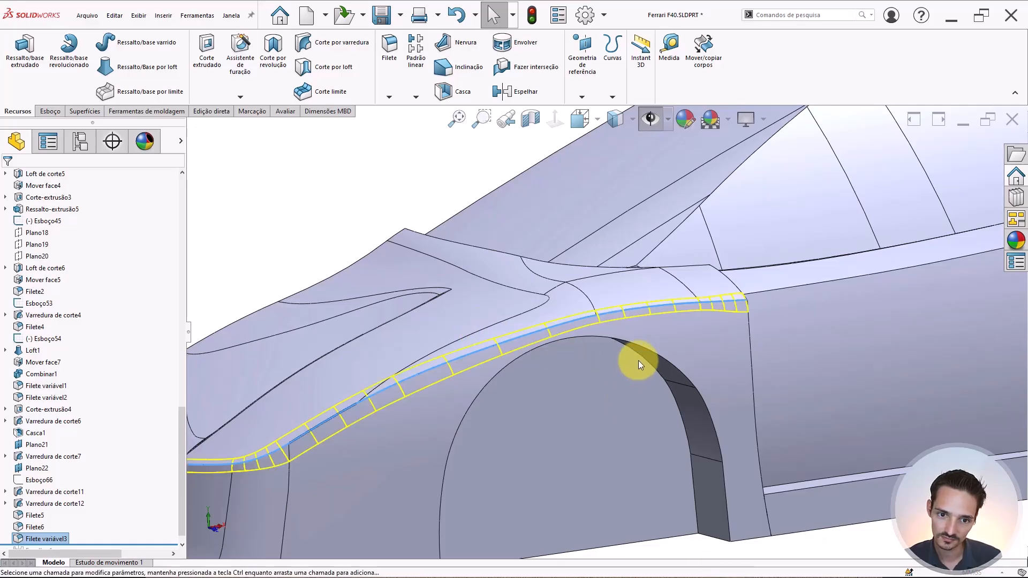
pyautogui.click(51, 229)
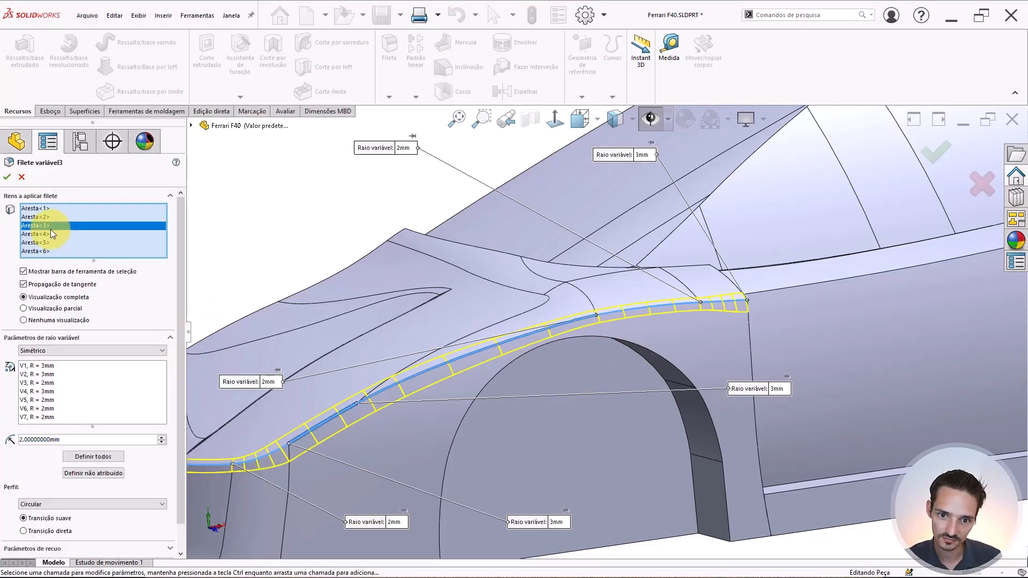
# Add a control point at 25% along the long wheel-arch edge, near its upper end, with a 2 mm radius.
pyautogui.moveTo(565, 331)
pyautogui.mouseDown(button='middle')
pyautogui.moveTo(561, 362)
pyautogui.moveTo(569, 345)
pyautogui.moveTo(553, 352)
pyautogui.mouseUp(button='middle')
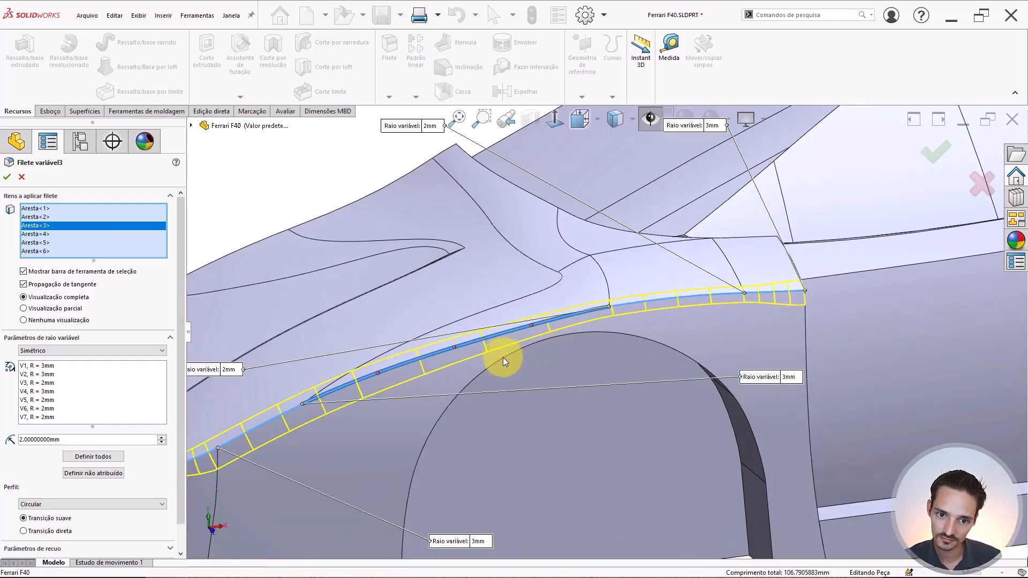
pyautogui.click(531, 326)
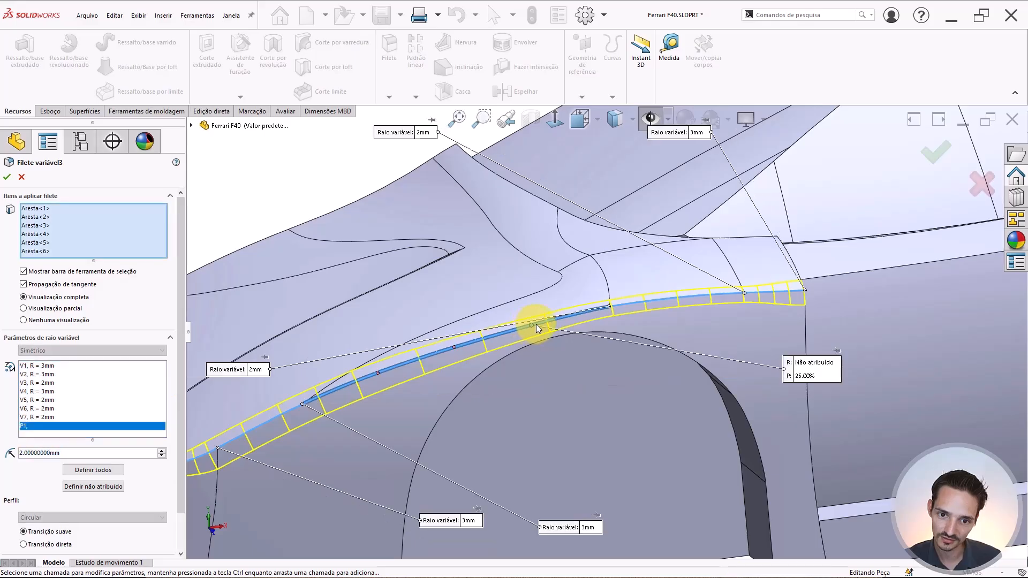
pyautogui.click(802, 362)
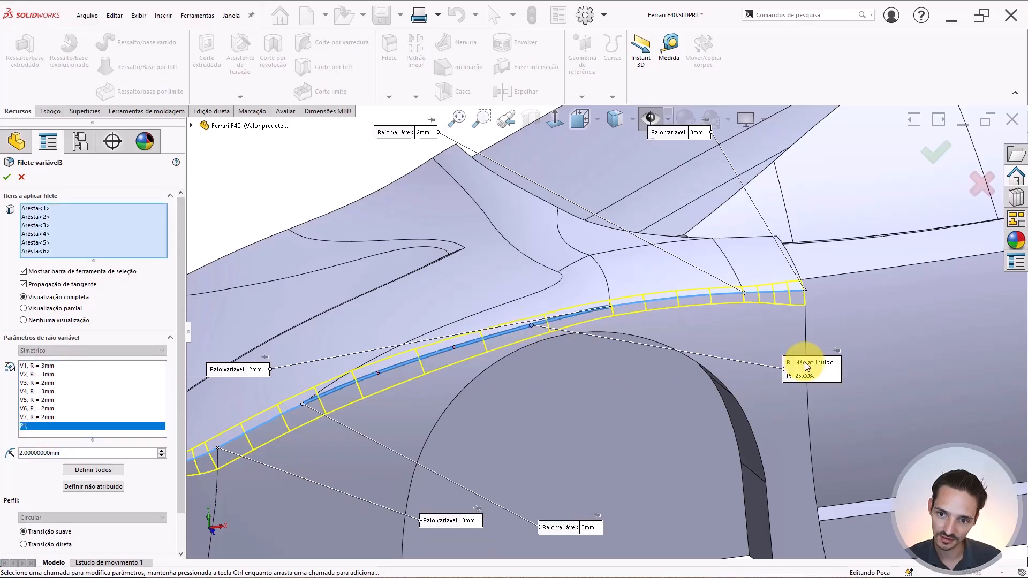
pyautogui.click(786, 357)
pyautogui.write('2')
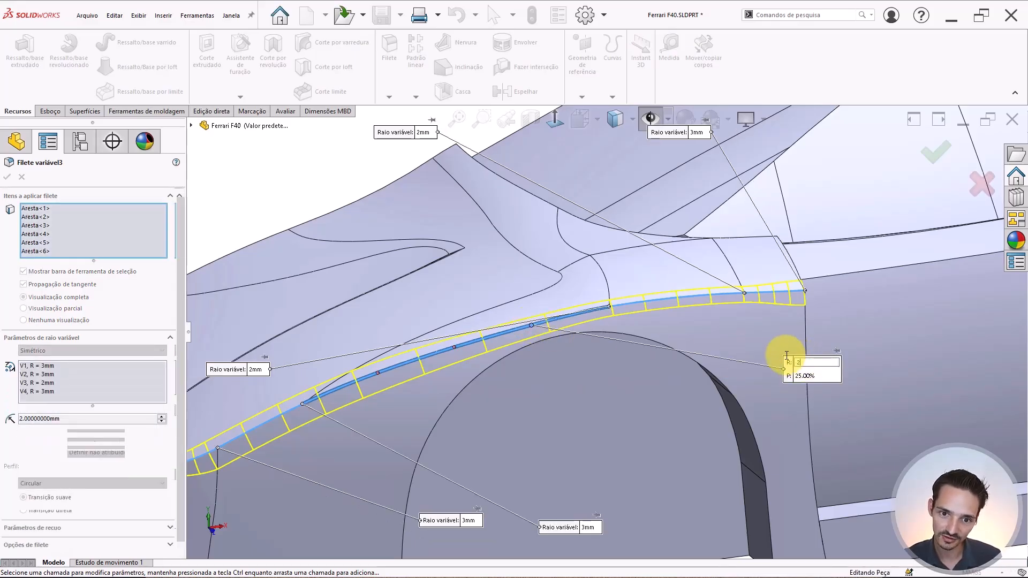
pyautogui.press('Return')
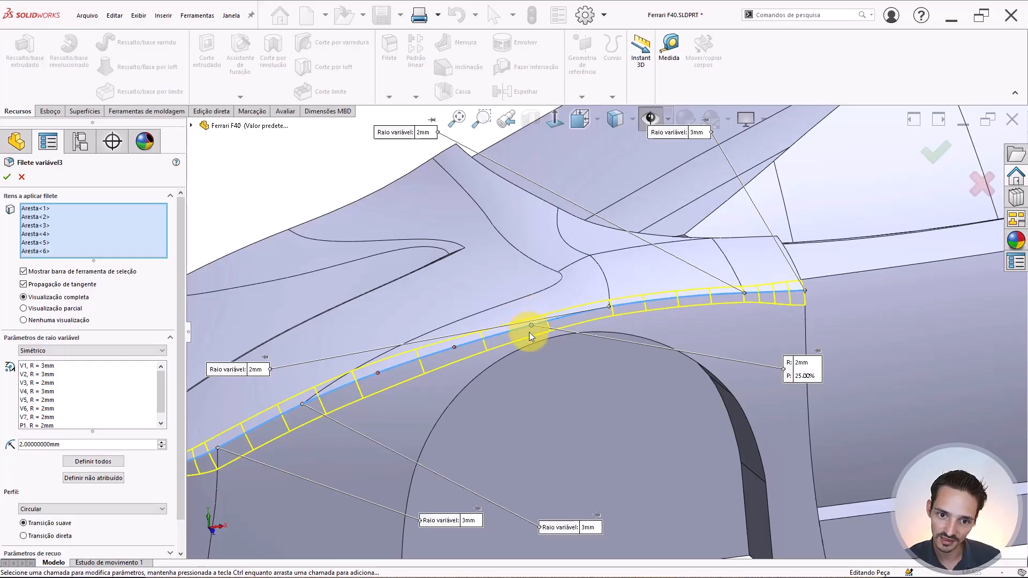
# Try a 4 mm radius at the long wheel-arch edge's lower end.
pyautogui.scroll(2, 532, 333)
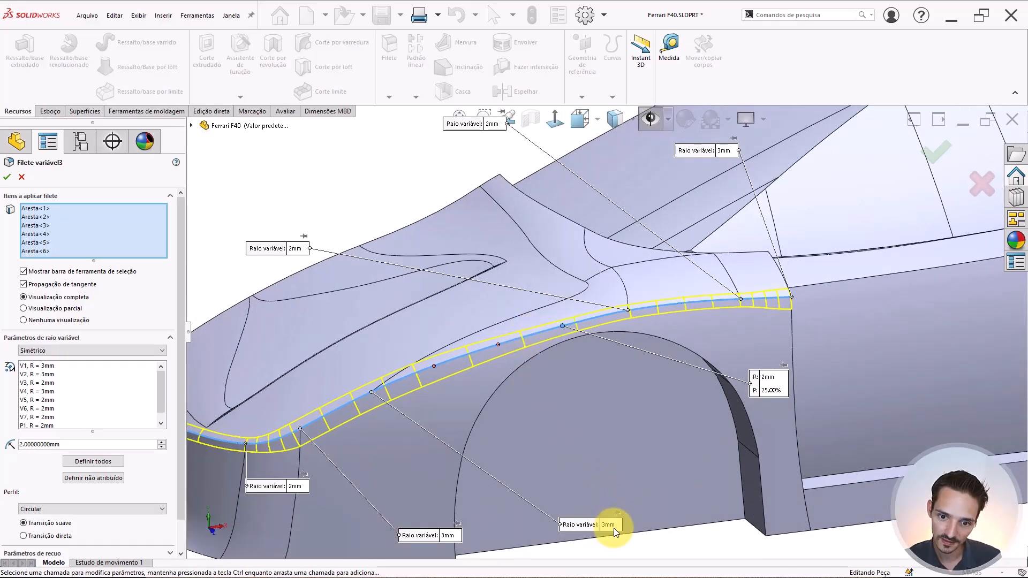
pyautogui.click(615, 530)
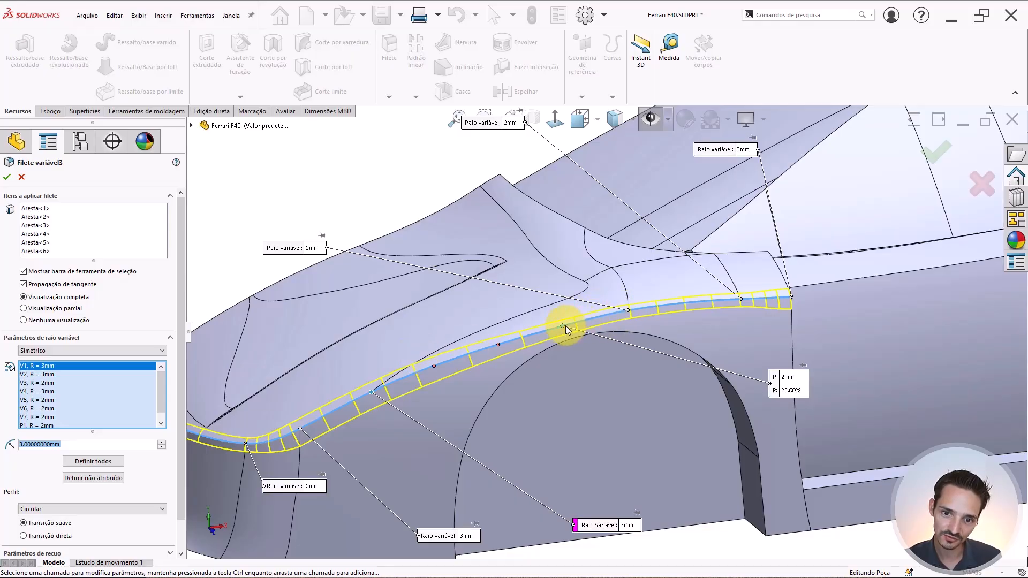
pyautogui.click(626, 526)
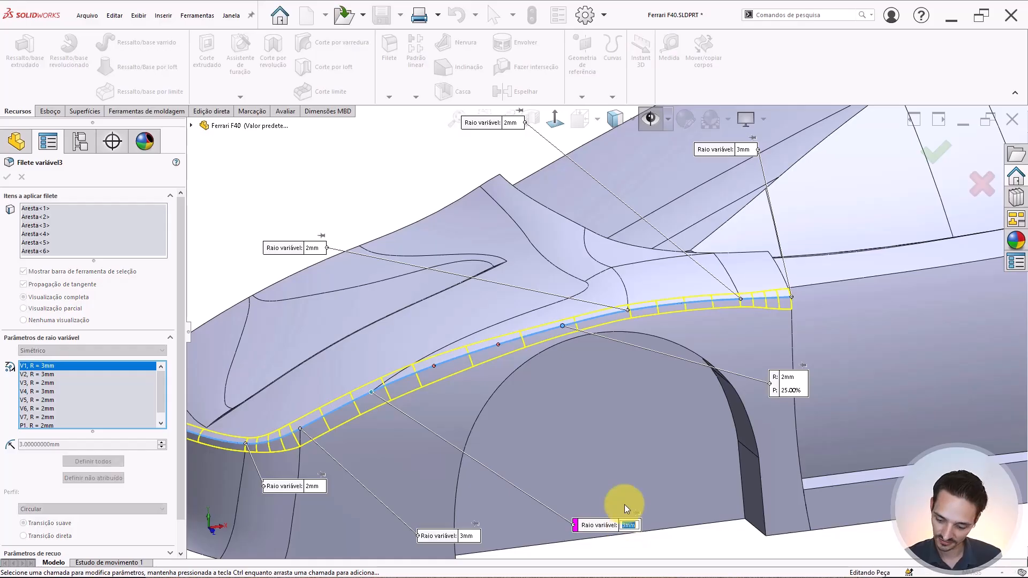
pyautogui.write('4')
pyautogui.press('Return')
# Set the radius to 5 mm at the fender edge's front end and at the long wheel-arch edge's lower end.
pyautogui.moveTo(502, 442); pyautogui.dragTo(473, 371, button='middle')
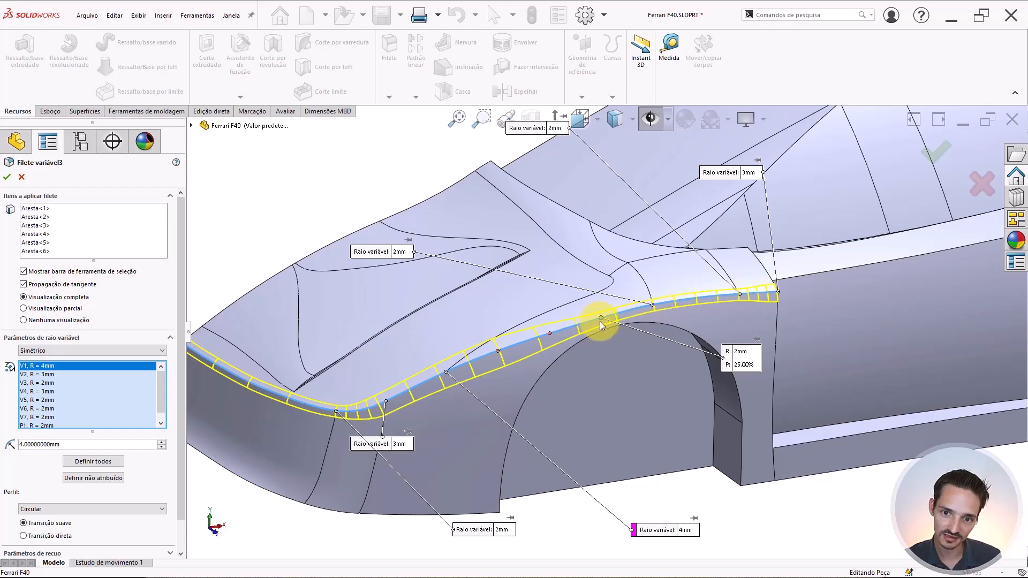
pyautogui.moveTo(474, 402); pyautogui.dragTo(393, 449, button='middle')
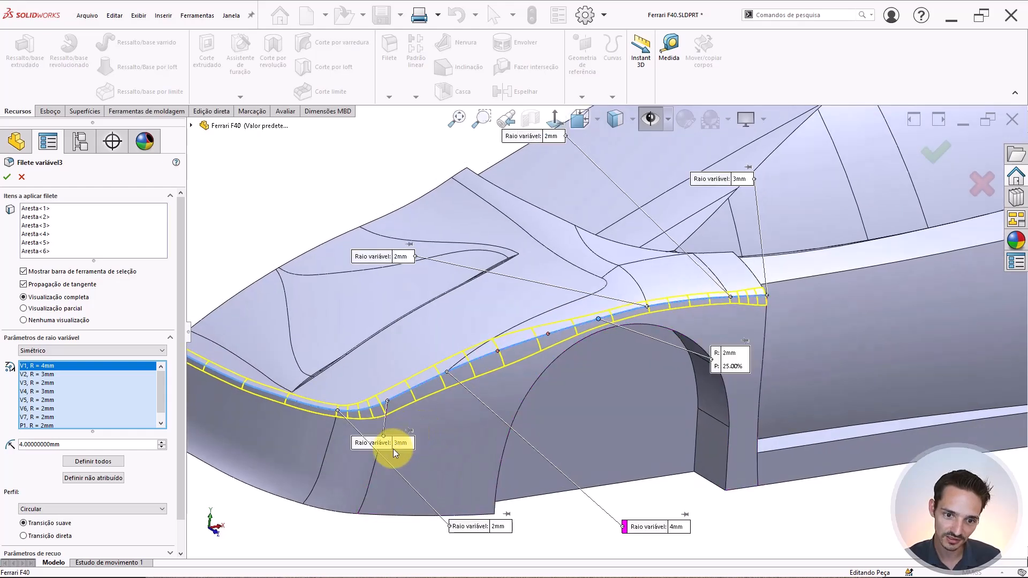
pyautogui.click(400, 444)
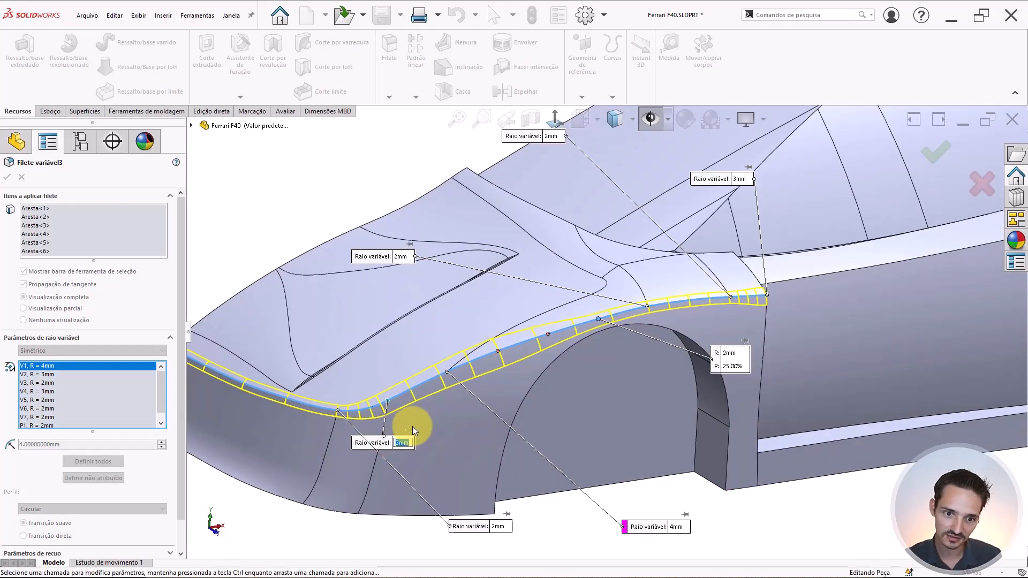
pyautogui.write('5')
pyautogui.press('Return')
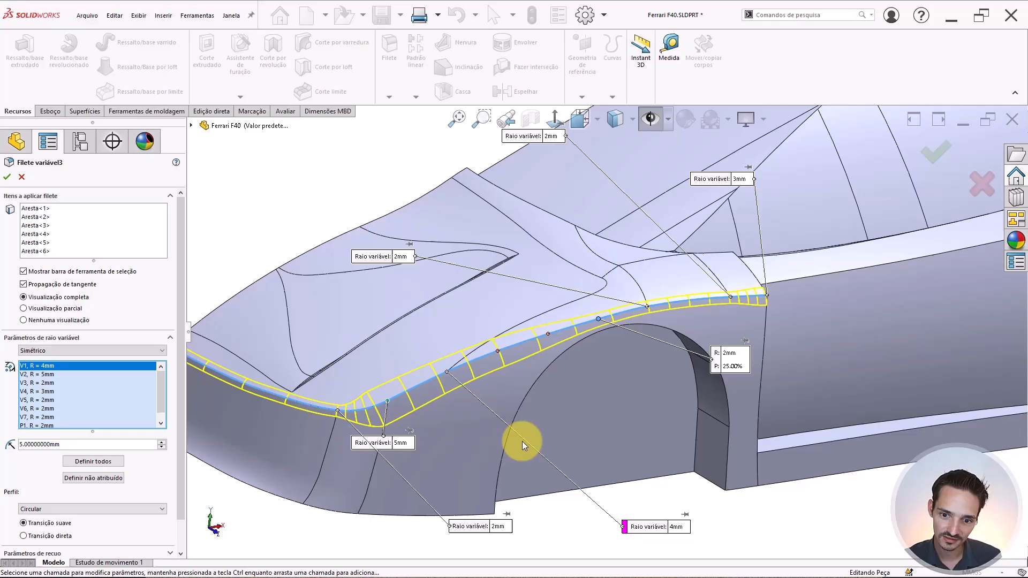
pyautogui.click(678, 527)
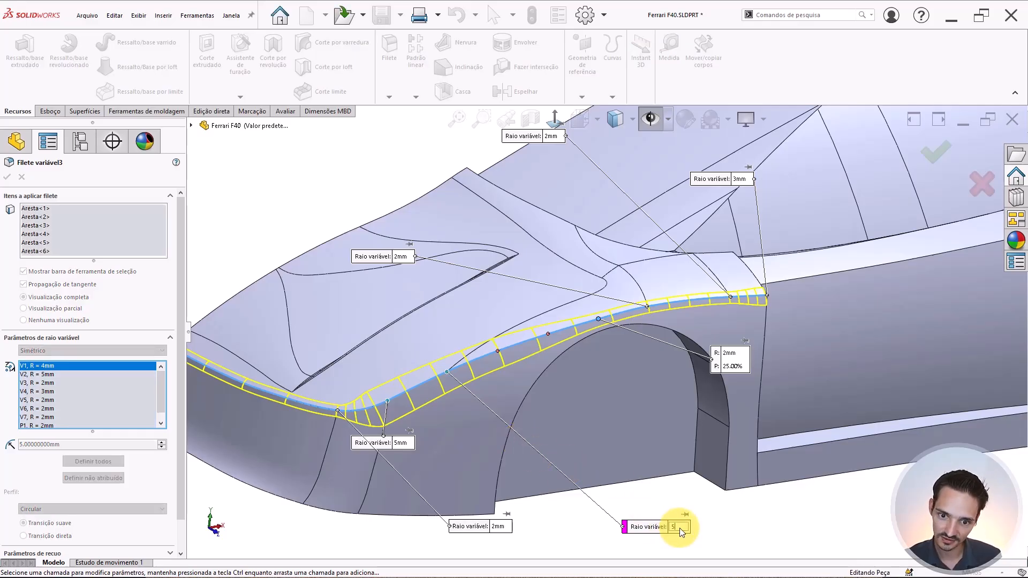
pyautogui.press('Return')
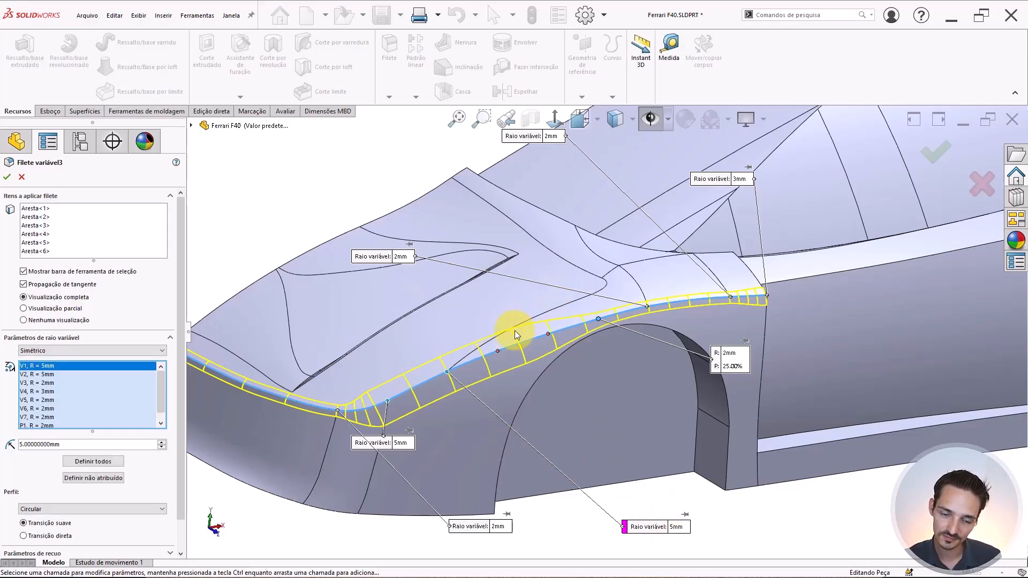
# Move the 25% control point's callout clear of the nose and set the short rear edge's front-end radius to 3 mm.
pyautogui.moveTo(515, 330); pyautogui.dragTo(490, 436, button='middle')
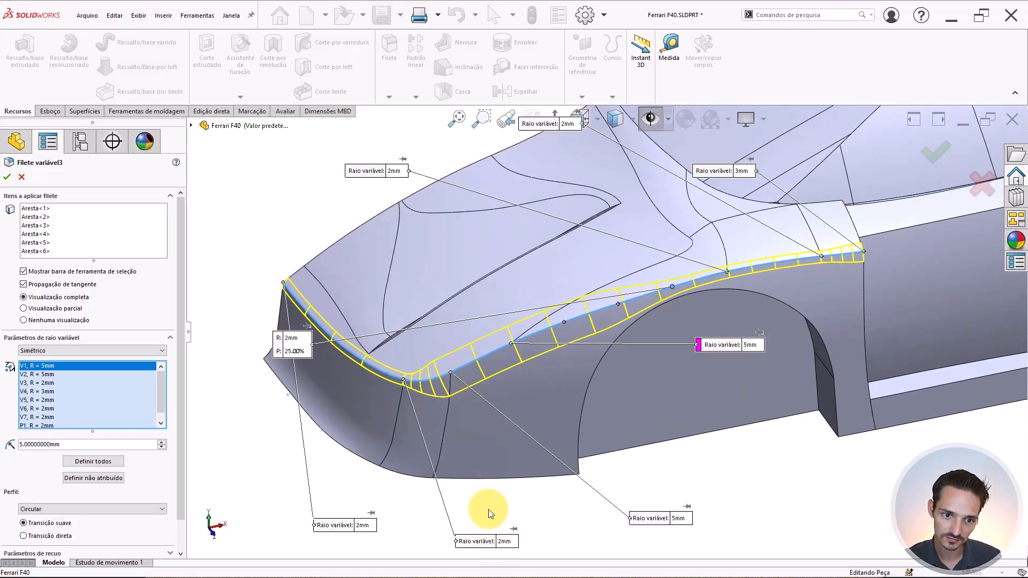
pyautogui.moveTo(298, 347); pyautogui.dragTo(776, 427)
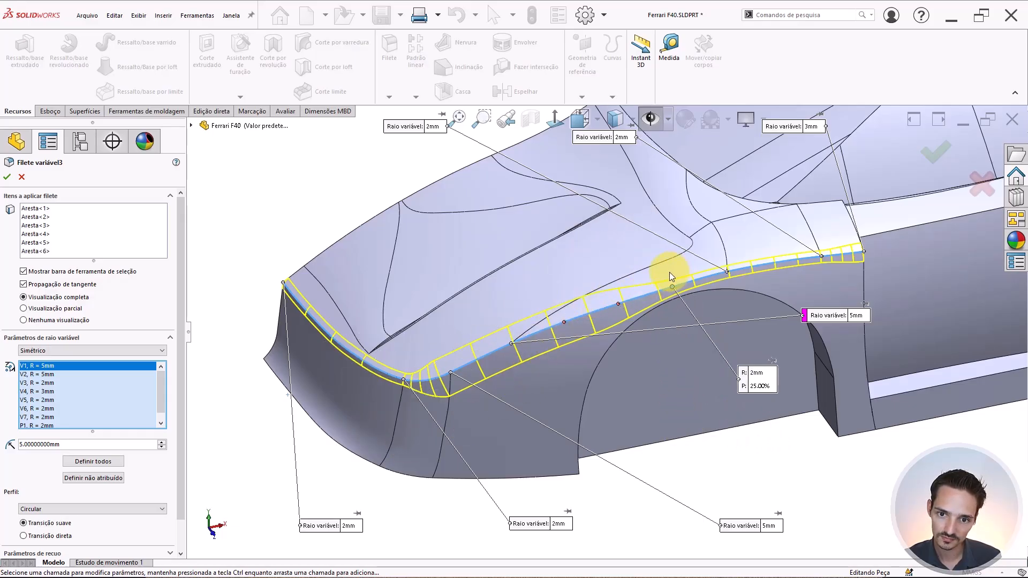
pyautogui.scroll(1, 767, 277)
pyautogui.scroll(-1, 767, 276)
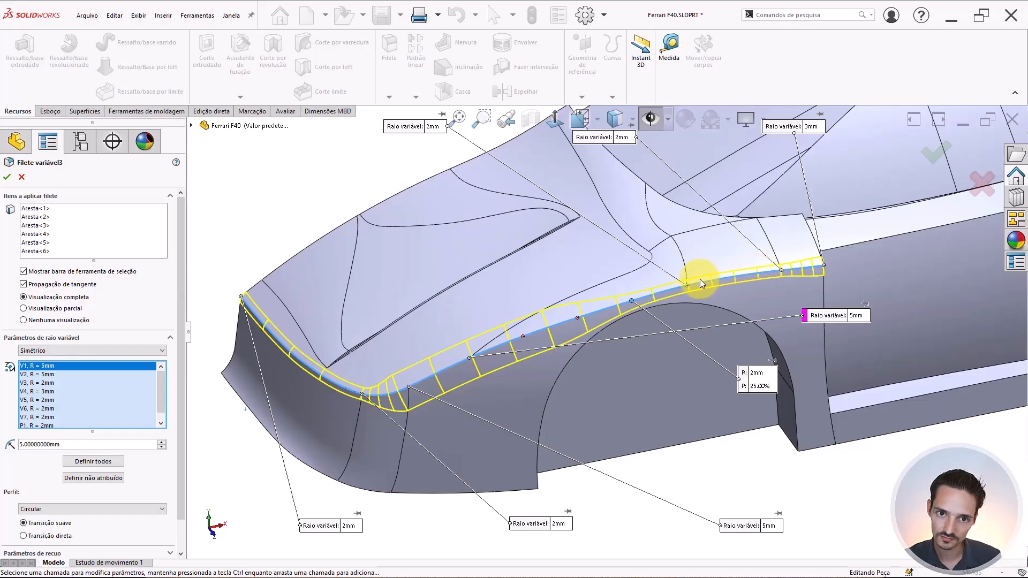
pyautogui.scroll(1, 700, 277)
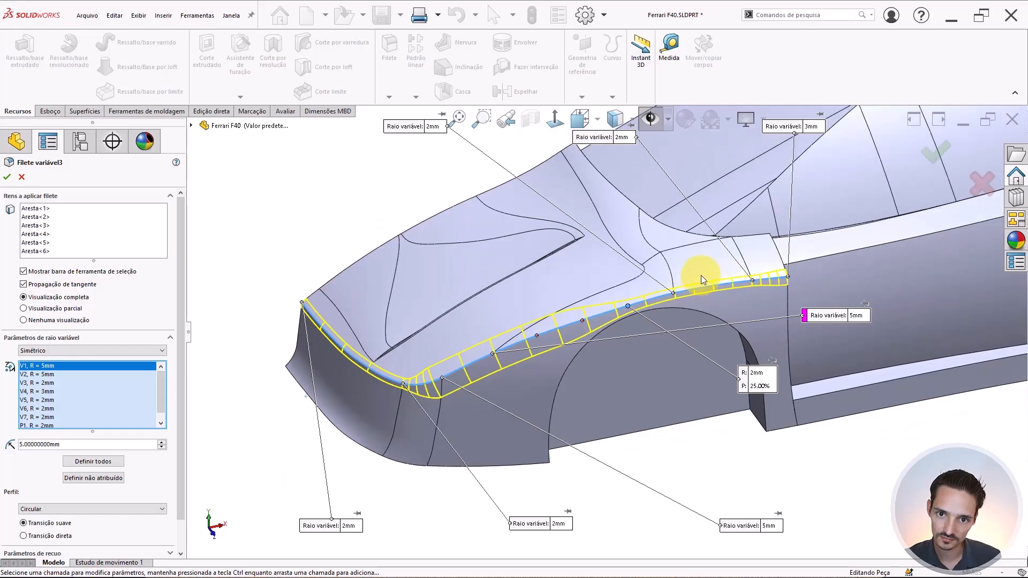
pyautogui.click(620, 136)
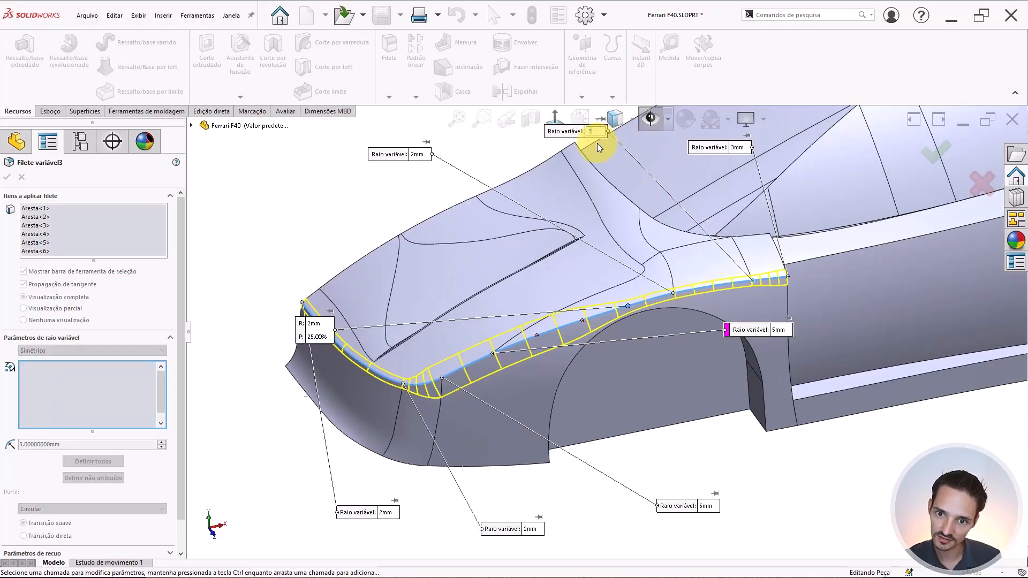
pyautogui.press('Return')
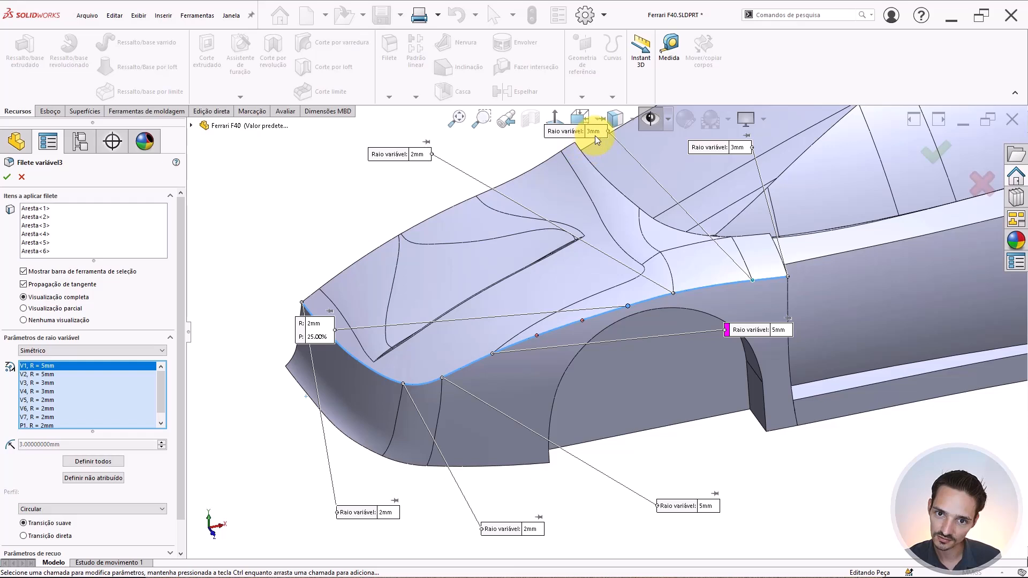
# Set the variable radius to 2 mm at the short rear edge's front end and check the preview there.
pyautogui.click(595, 134)
pyautogui.write('2')
pyautogui.press('Return')
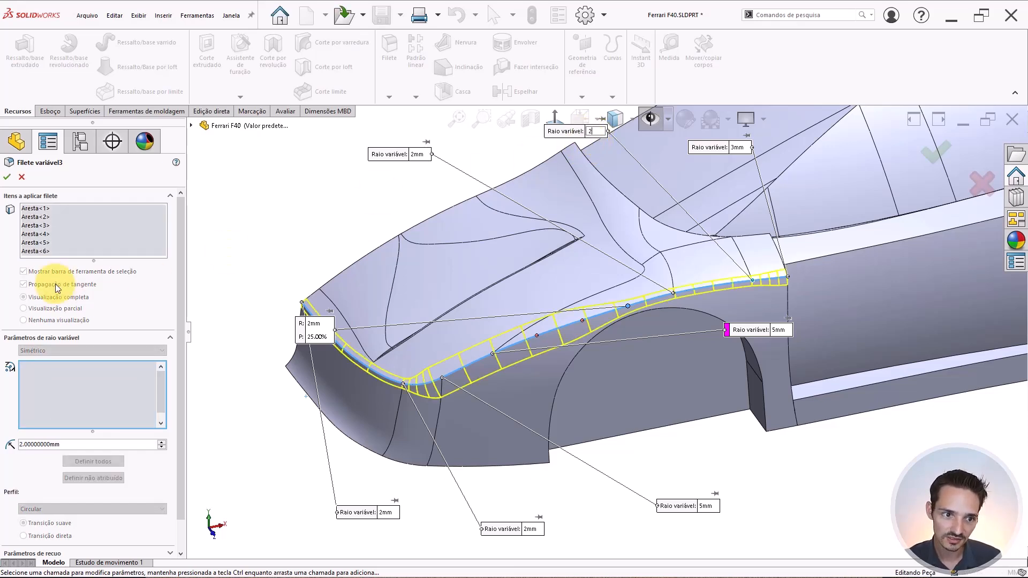
pyautogui.click(44, 226)
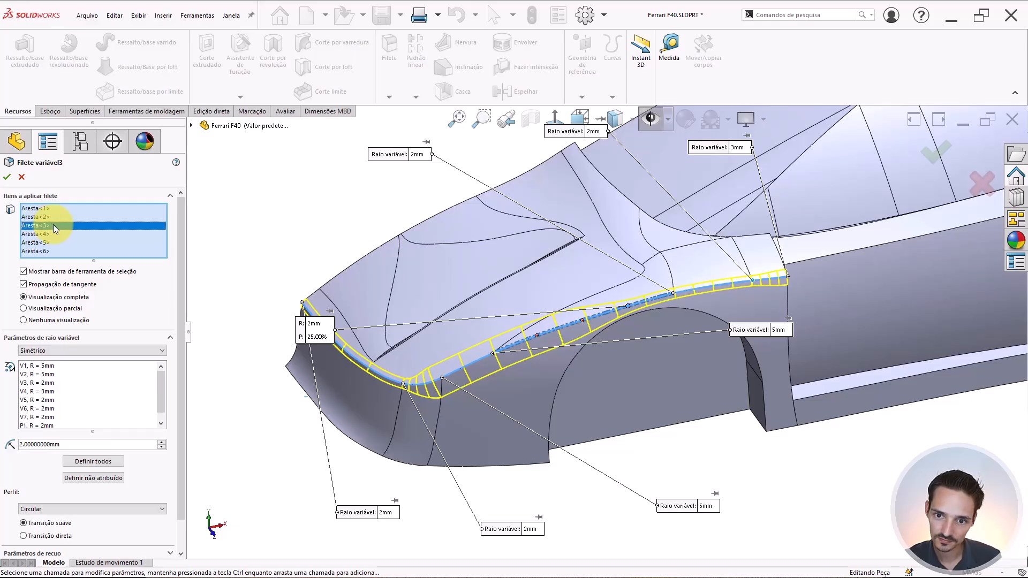
pyautogui.scroll(1, 718, 276)
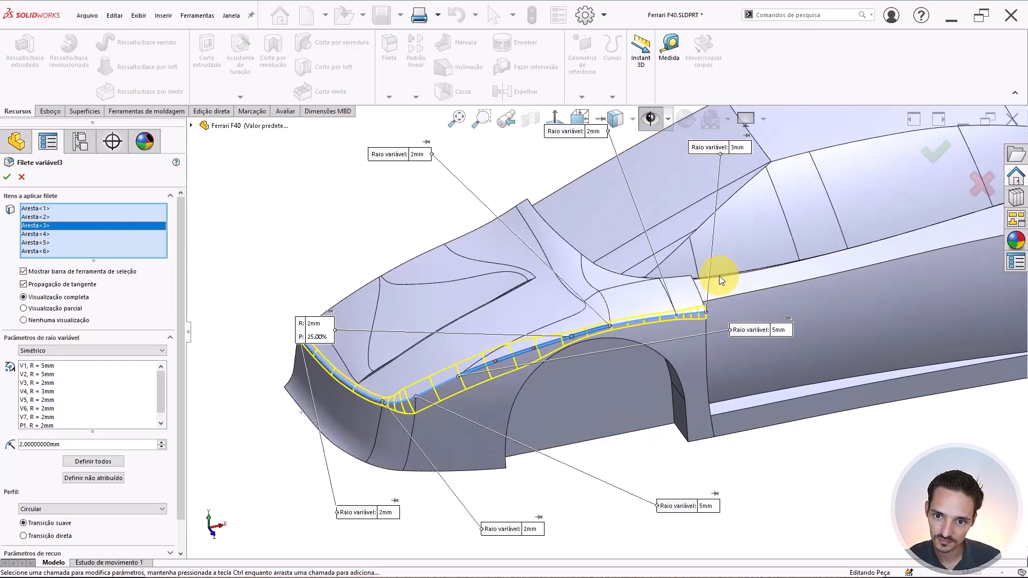
pyautogui.scroll(-6, 699, 290)
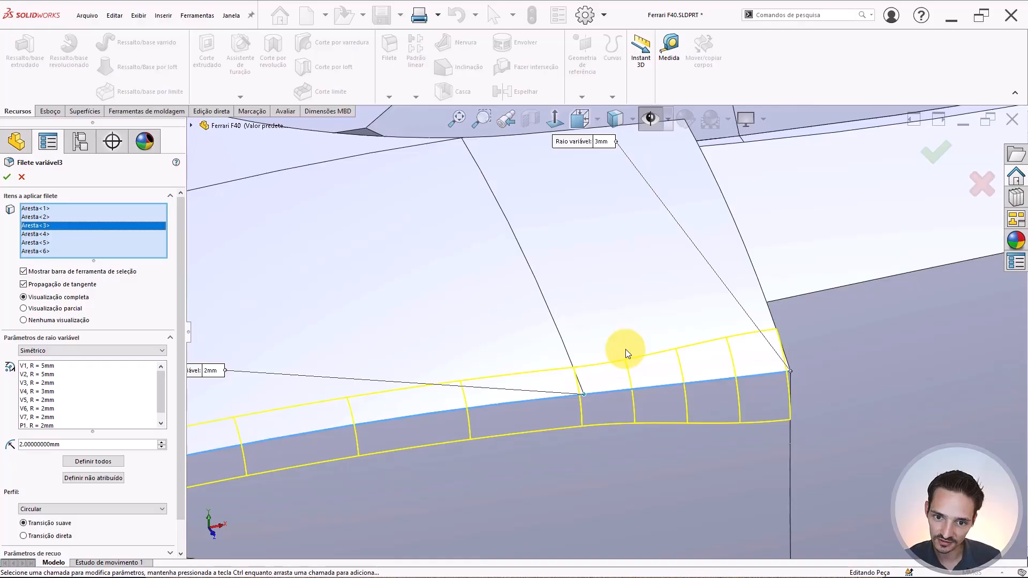
pyautogui.scroll(5, 626, 349)
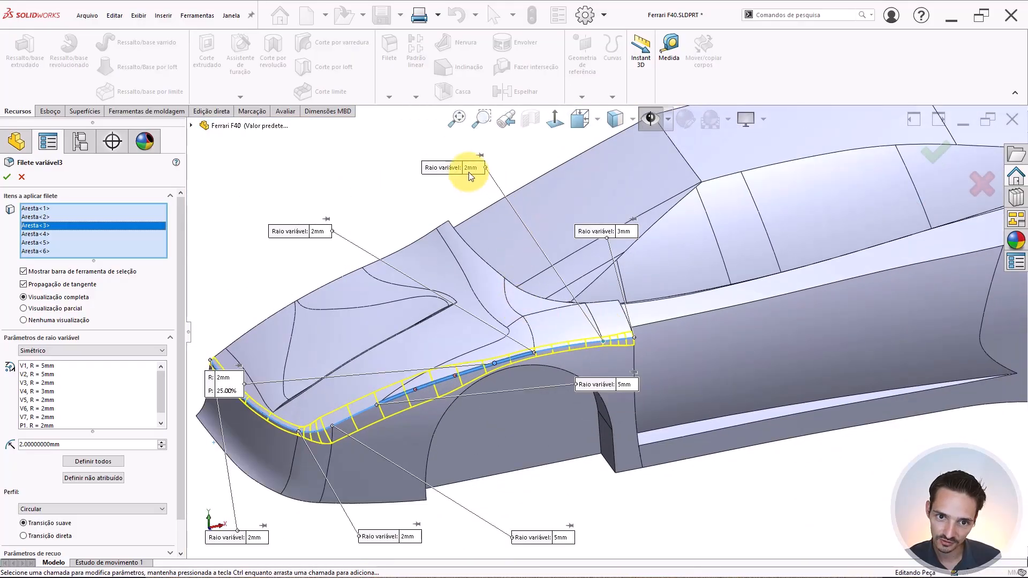
# Set the variable radius to 2.5 mm at the short rear edge's rear end.
pyautogui.click(468, 172)
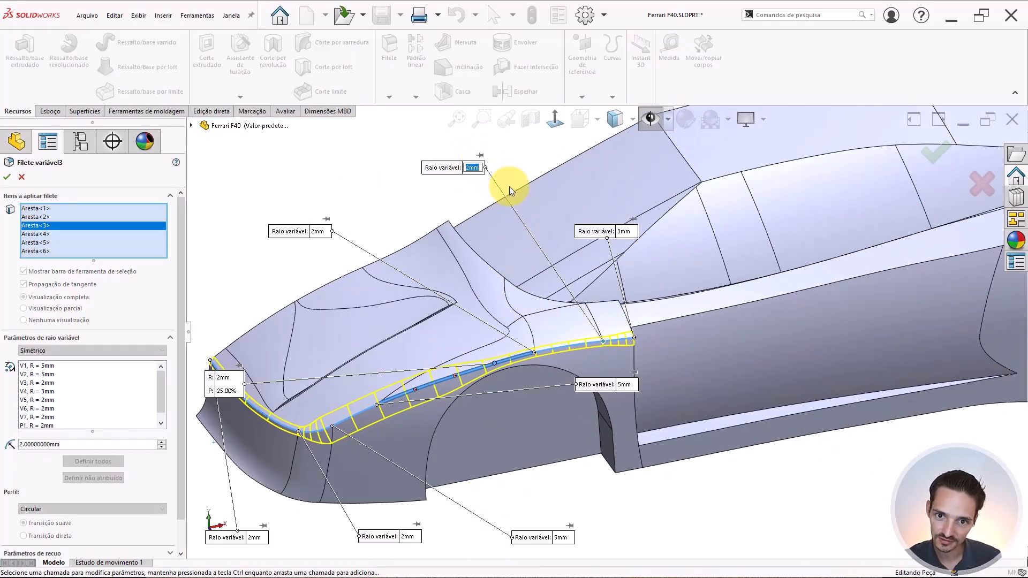
pyautogui.click(625, 231)
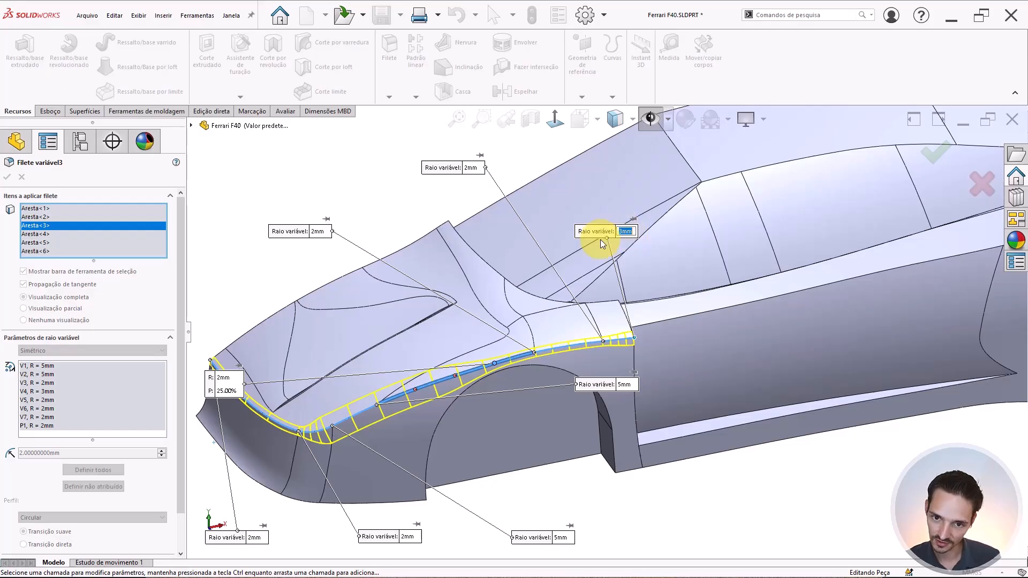
pyautogui.press('Return')
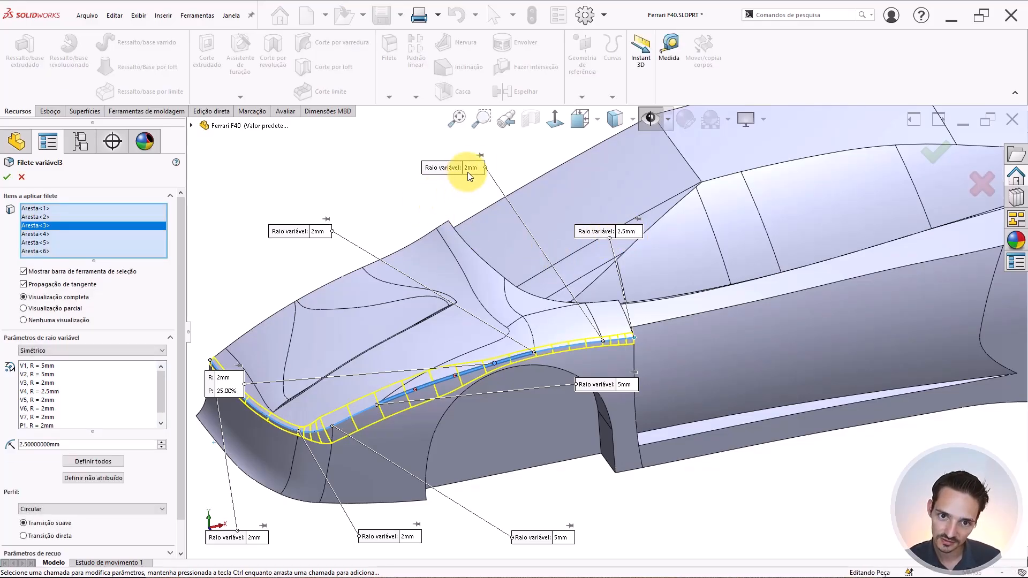
# Try radii of 2.5 and 2.4 mm at the short rear edge's front end.
pyautogui.click(468, 169)
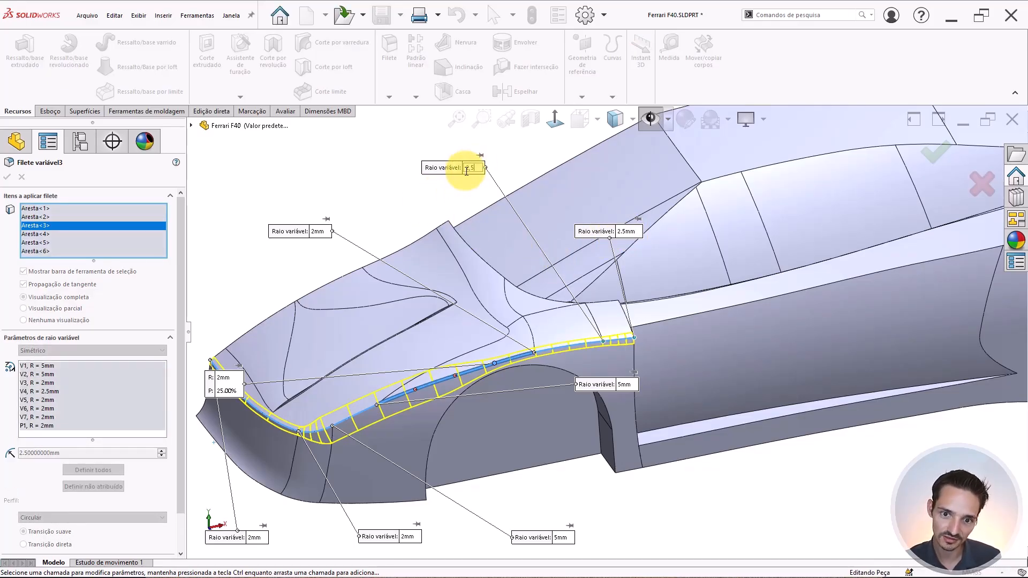
pyautogui.write('2,5')
pyautogui.press('Return')
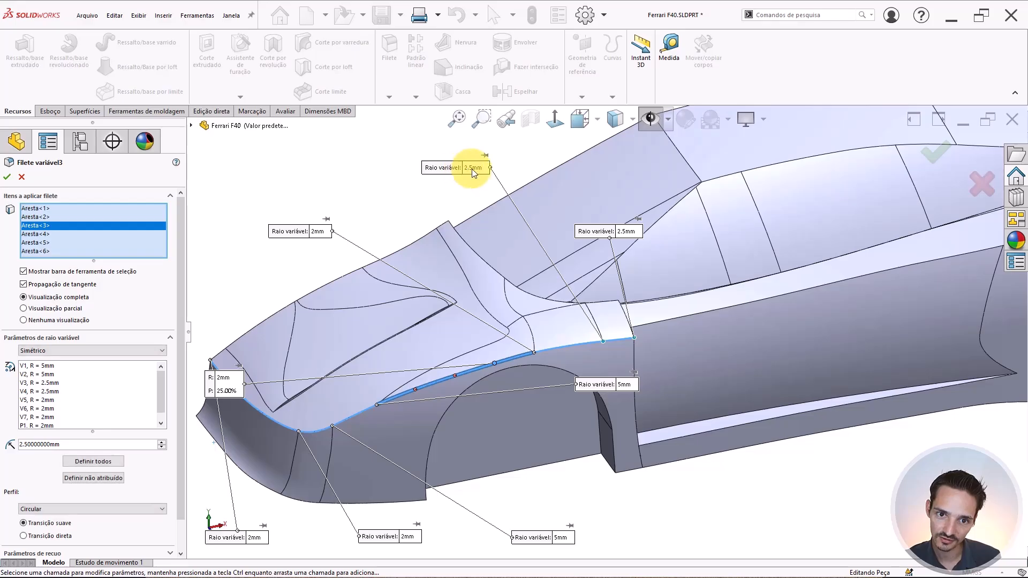
pyautogui.click(472, 168)
pyautogui.write('2,4')
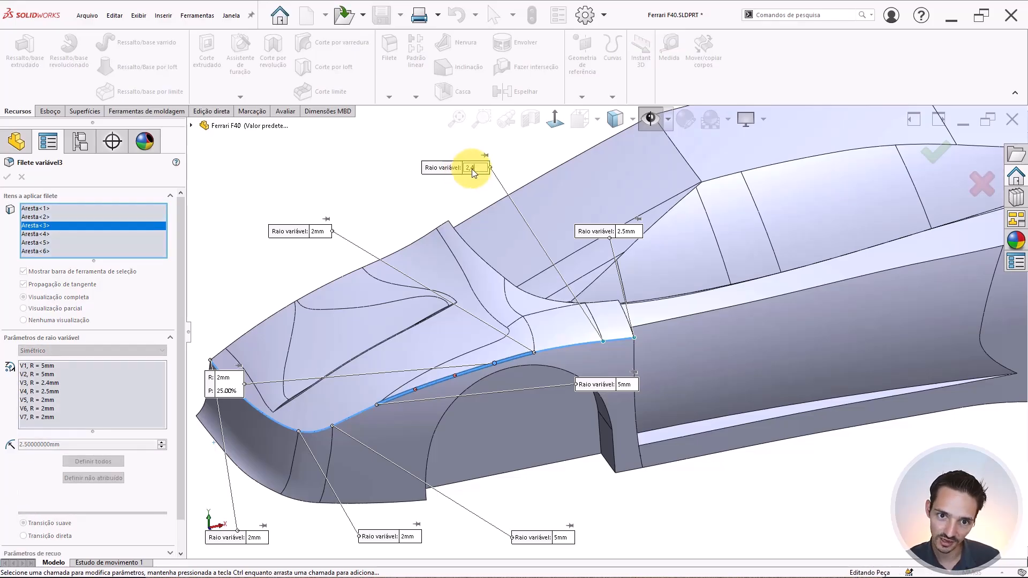
pyautogui.press('Return')
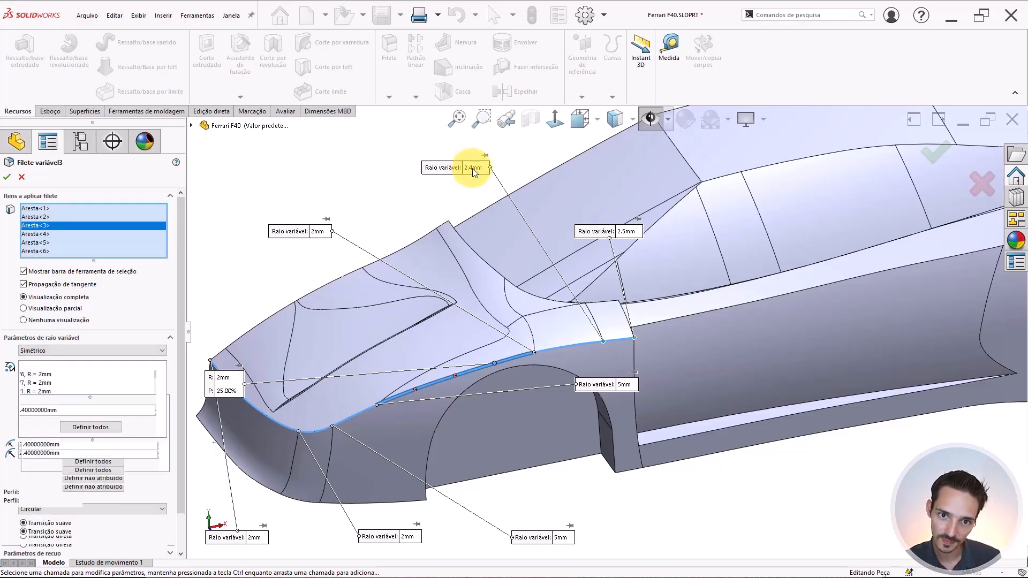
# Try radii of 2.3, 2.2 and 2.1 mm at the short rear edge's front end and return it to 2 mm.
pyautogui.click(472, 168)
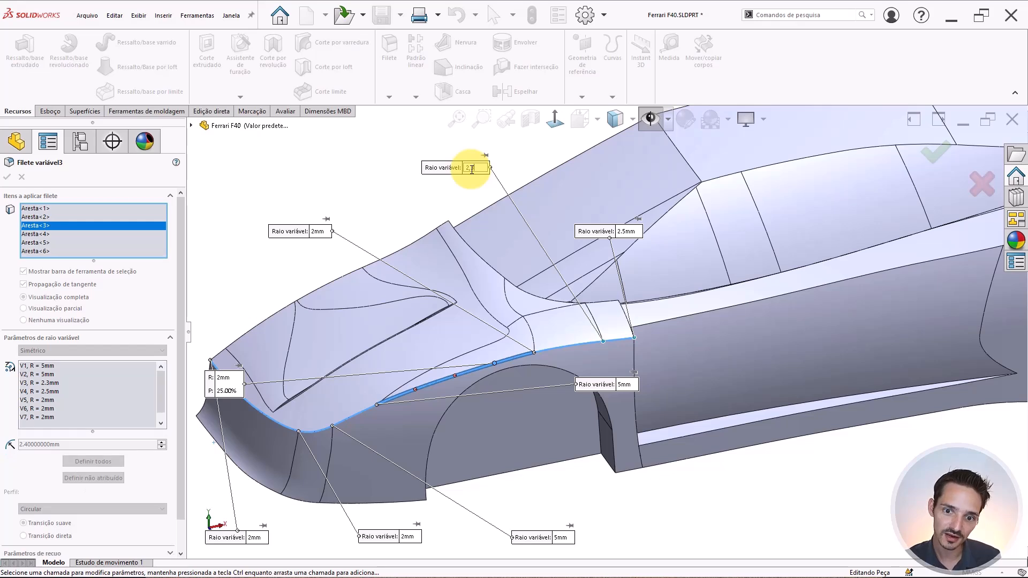
pyautogui.click(473, 168)
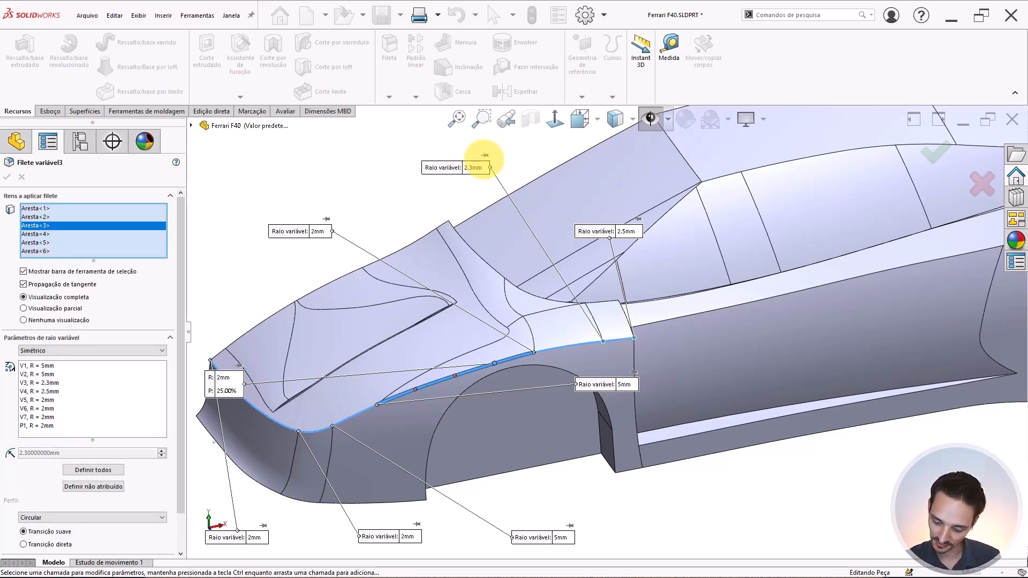
pyautogui.write('2,2')
pyautogui.press('Return')
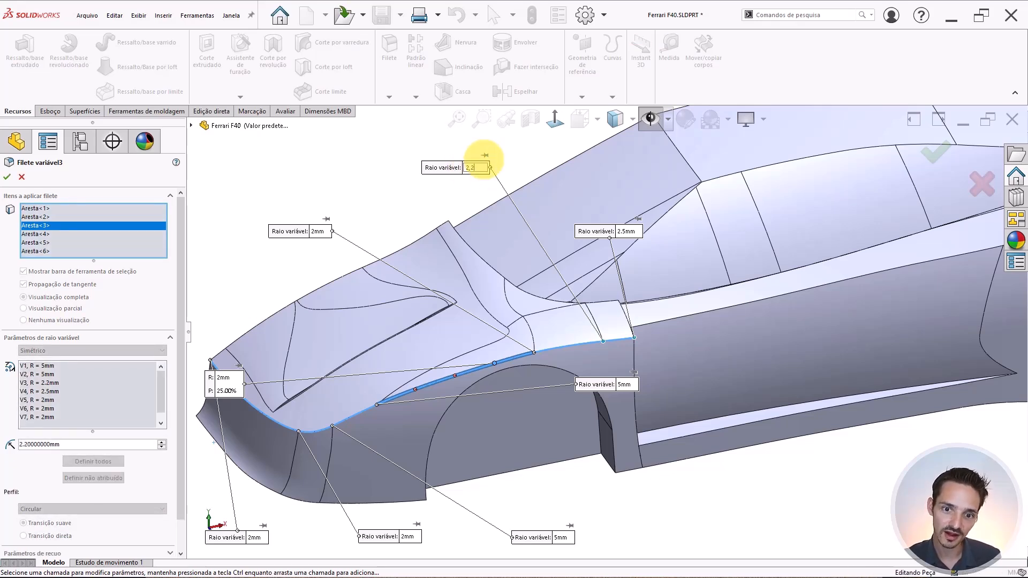
pyautogui.click(474, 167)
pyautogui.write('2,1')
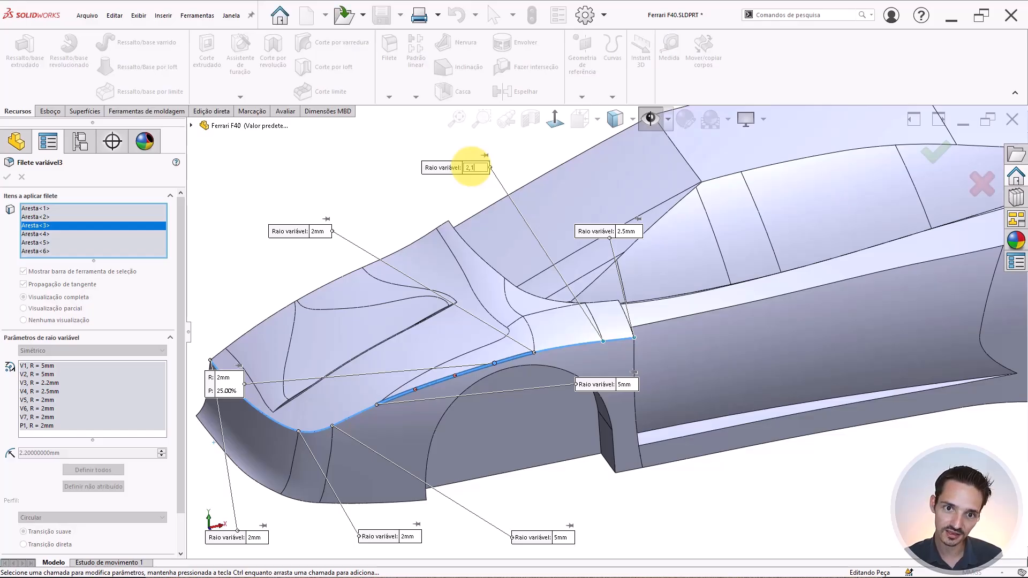
pyautogui.press('Return')
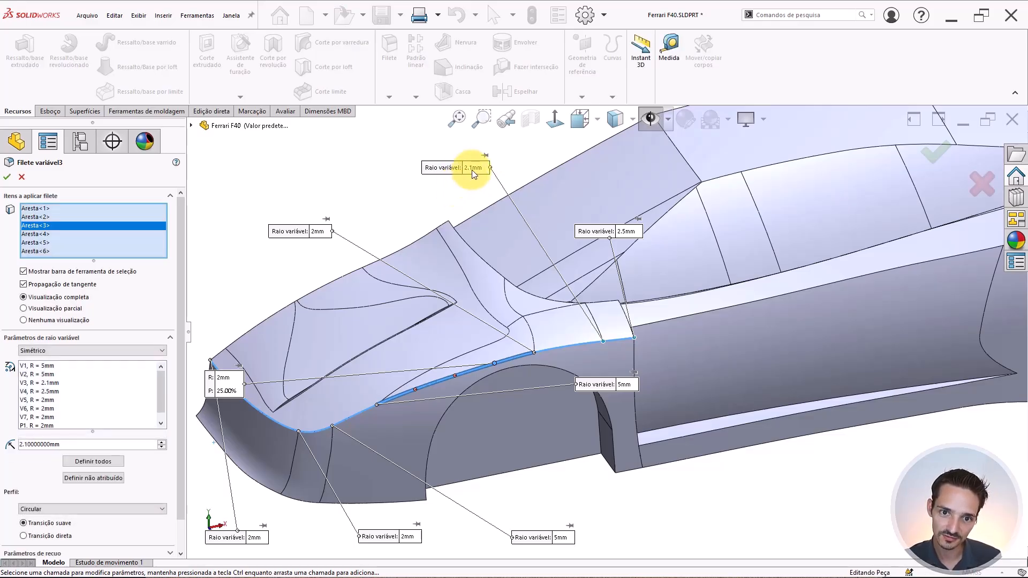
pyautogui.click(473, 169)
pyautogui.write('2')
pyautogui.press('Return')
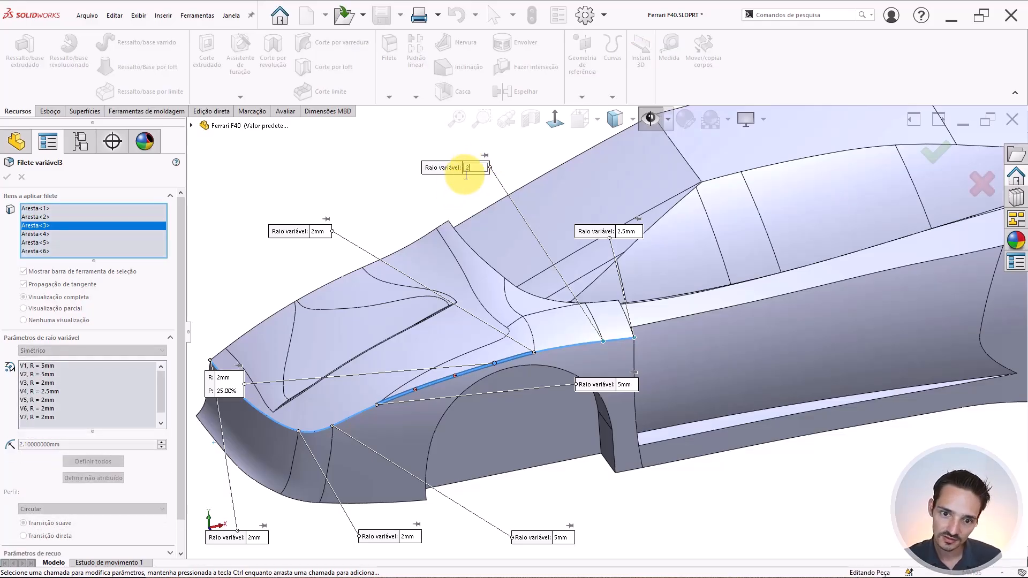
# Add a control point at 25% along the edge between the long wheel-arch edge and the short rear edge, with a 2 mm radius.
pyautogui.scroll(-2, 562, 358)
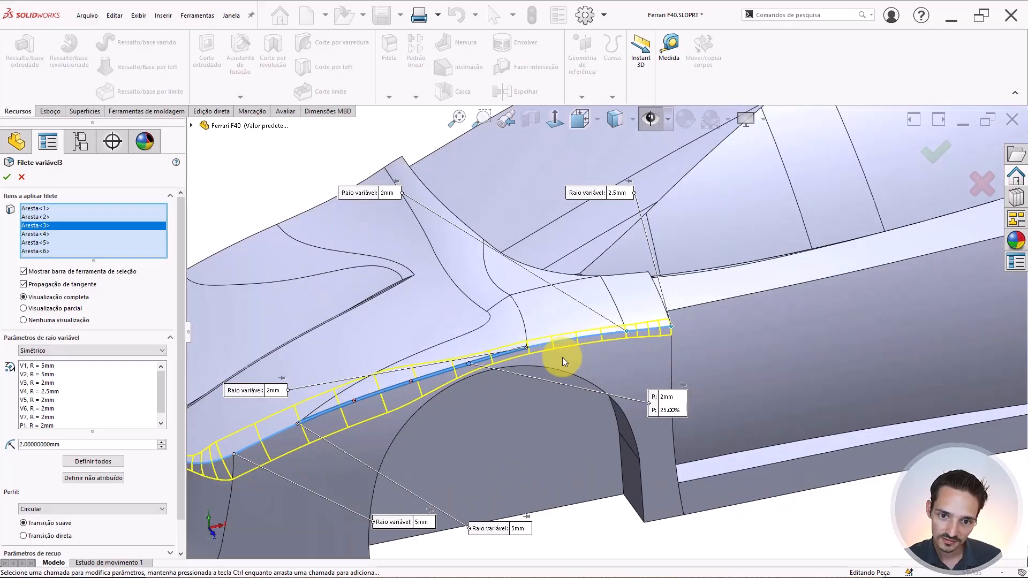
pyautogui.scroll(2, 562, 358)
pyautogui.click(63, 208)
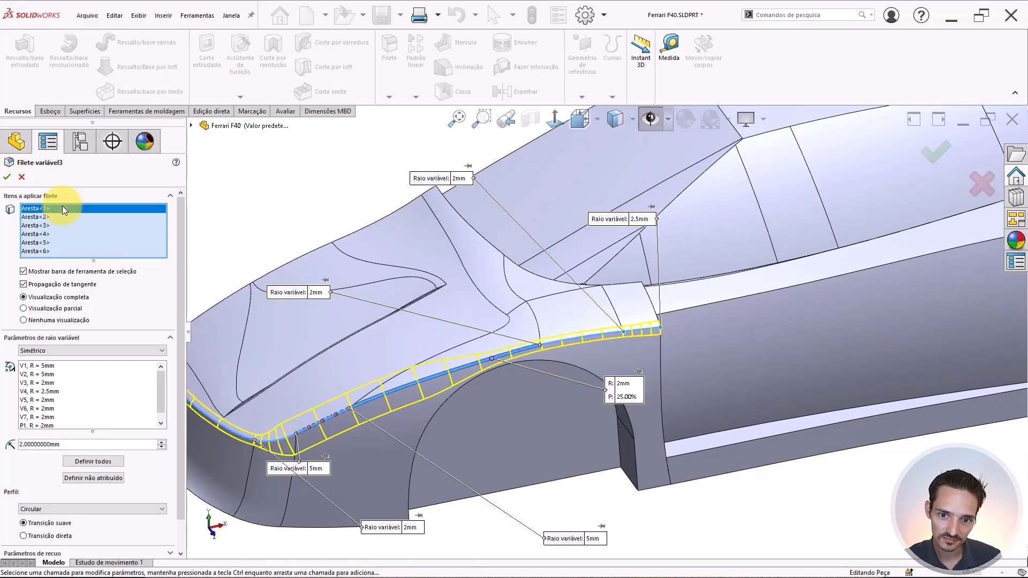
pyautogui.press('Down')
pyautogui.press('Down')
pyautogui.press('Down')
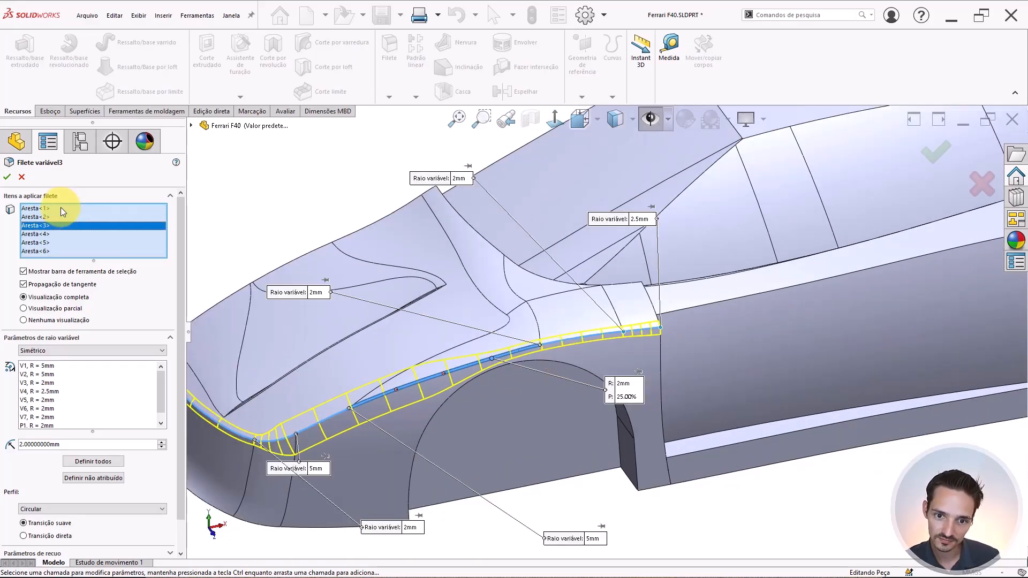
pyautogui.press('Down')
pyautogui.press('Down')
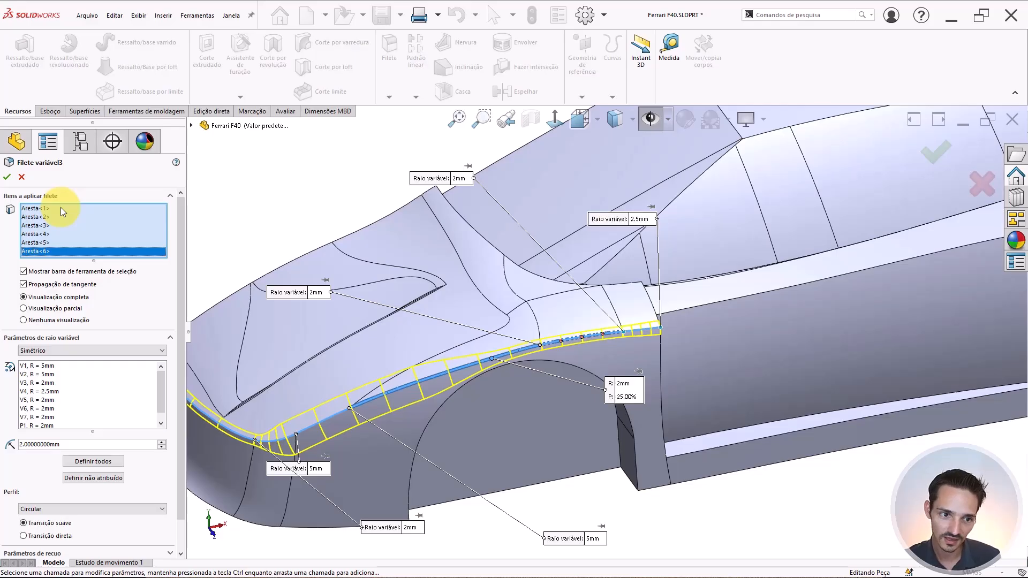
pyautogui.click(560, 342)
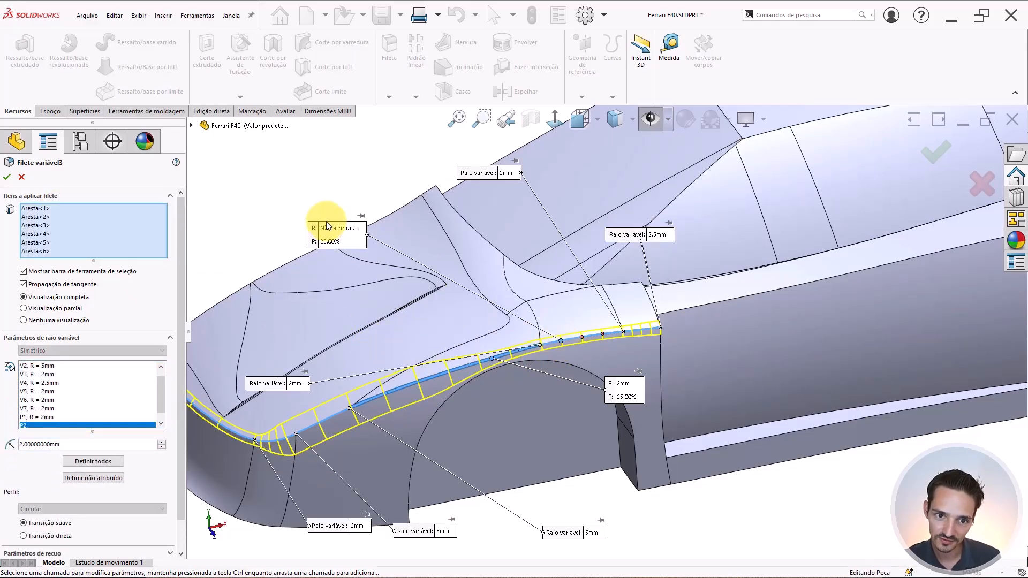
pyautogui.click(335, 229)
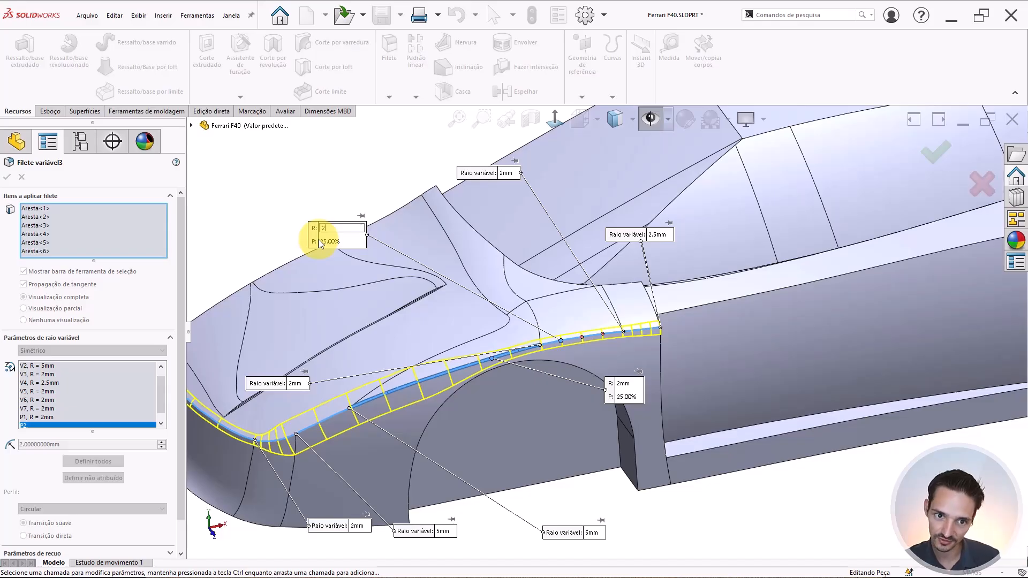
pyautogui.write('2')
pyautogui.press('Return')
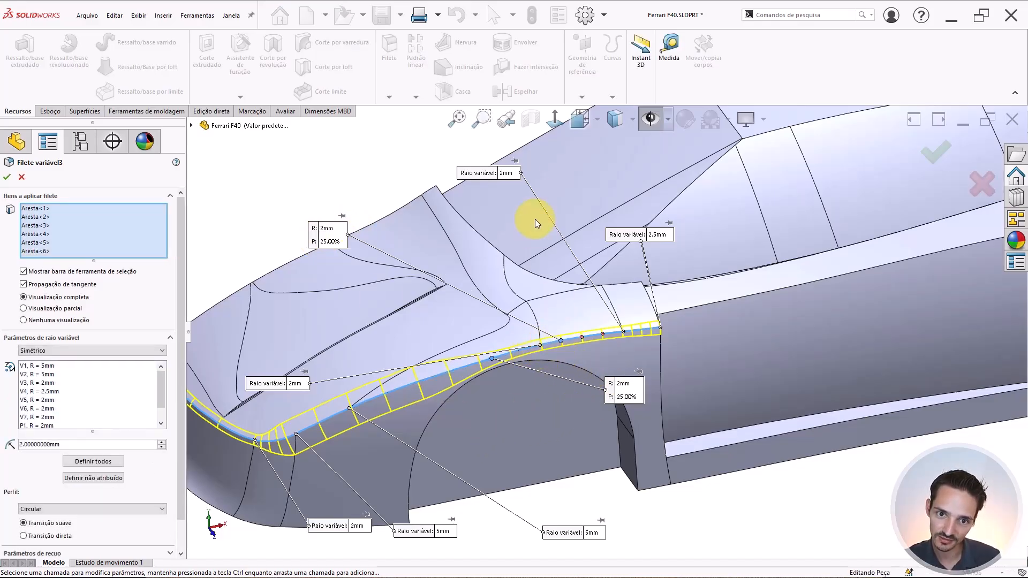
# Try radii of 4 and 3 mm at the short rear edge's front end.
pyautogui.click(517, 177)
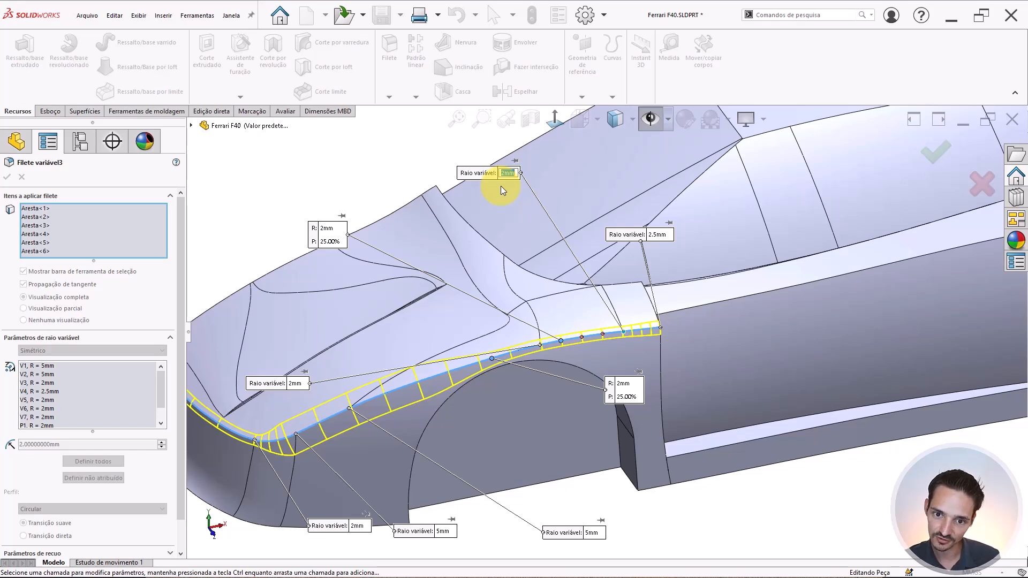
pyautogui.write('4')
pyautogui.press('Return')
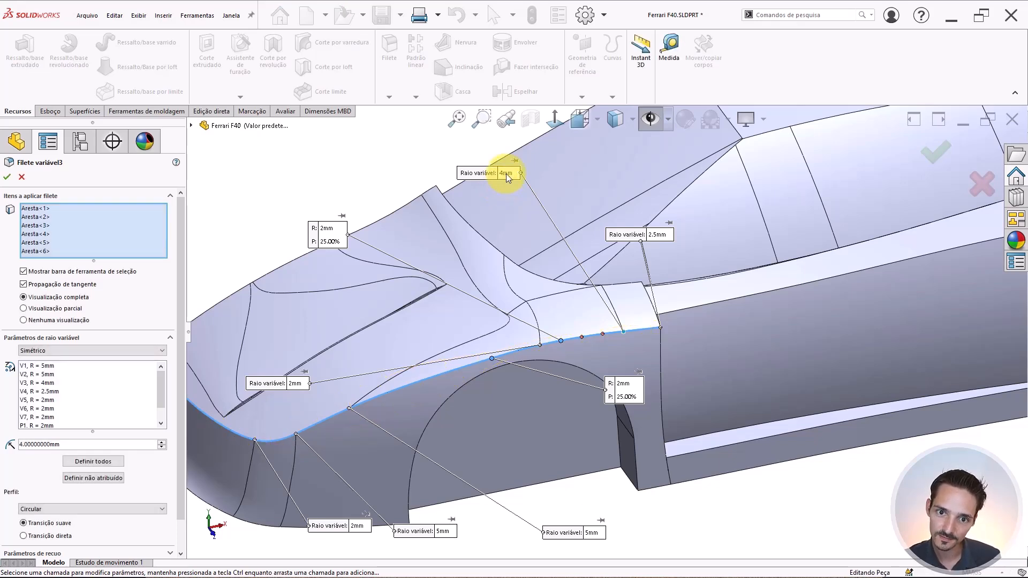
pyautogui.click(506, 173)
pyautogui.write('3')
pyautogui.press('Return')
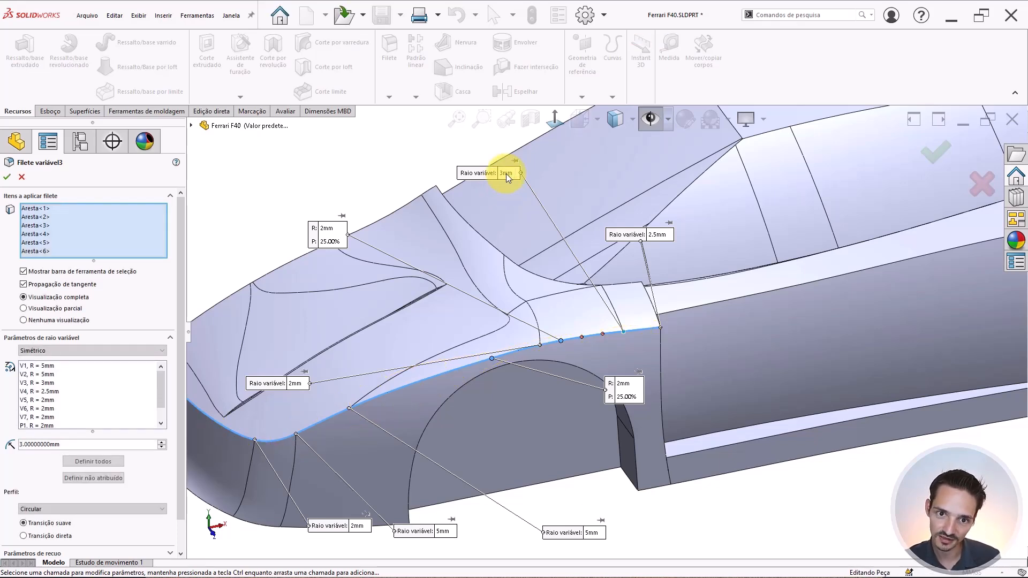
# Try radii of 2.5, 2.2 and 2.1 mm at the short rear edge's front end and set it back to 2 mm.
pyautogui.click(507, 173)
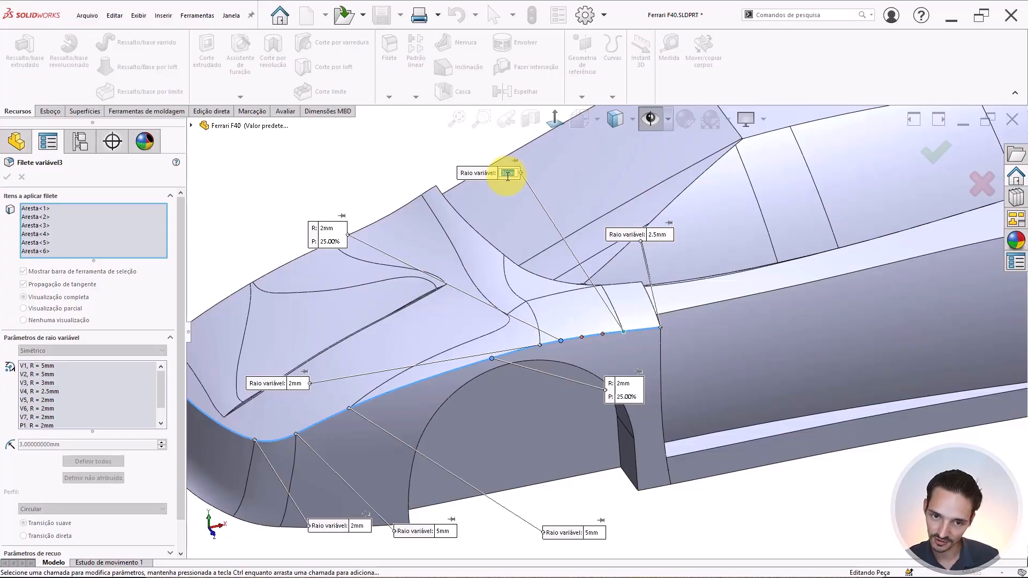
pyautogui.write('2.5')
pyautogui.press('Return')
pyautogui.click(512, 173)
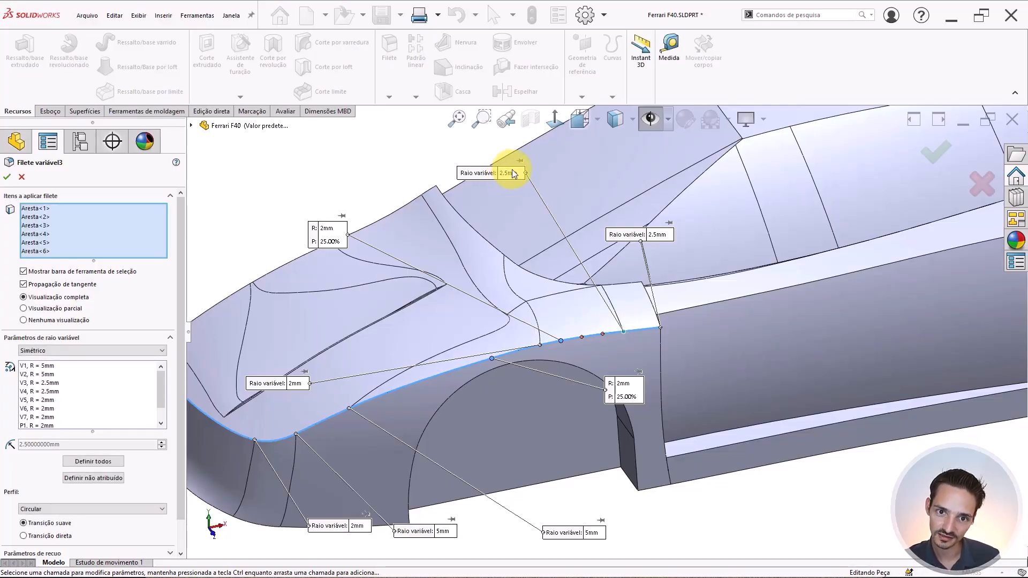
pyautogui.write('2,2')
pyautogui.press('Return')
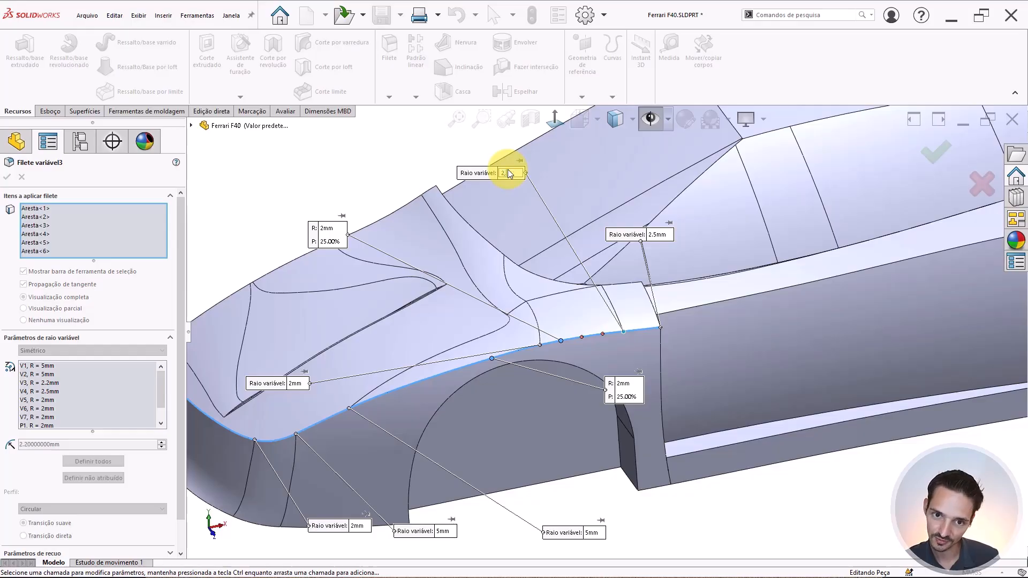
pyautogui.press('Return')
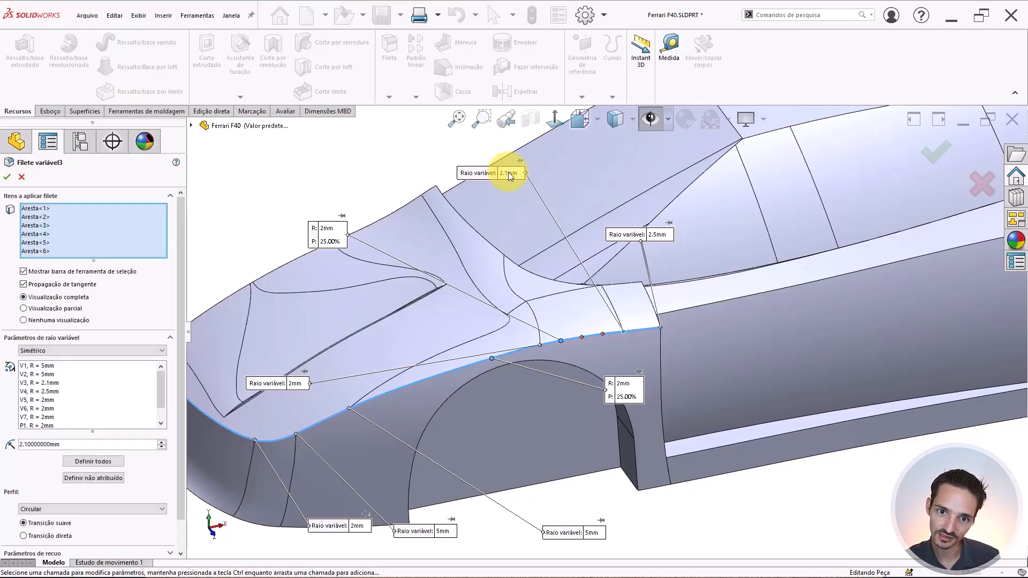
pyautogui.click(509, 173)
pyautogui.write('2')
pyautogui.press('Return')
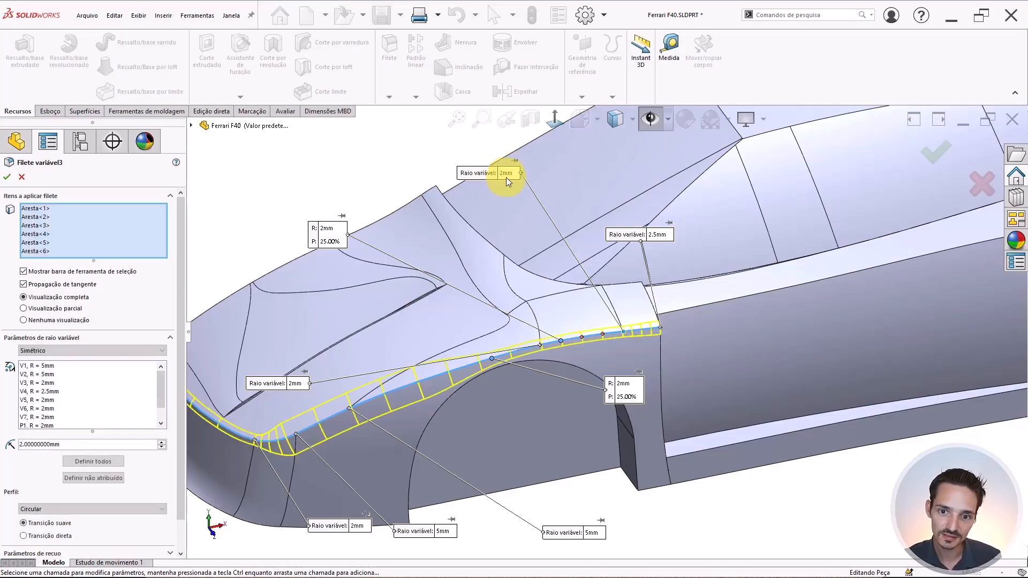
pyautogui.moveTo(586, 333)
pyautogui.mouseDown(button='middle')
pyautogui.moveTo(648, 317)
pyautogui.moveTo(597, 337)
pyautogui.moveTo(574, 333)
pyautogui.mouseUp(button='middle')
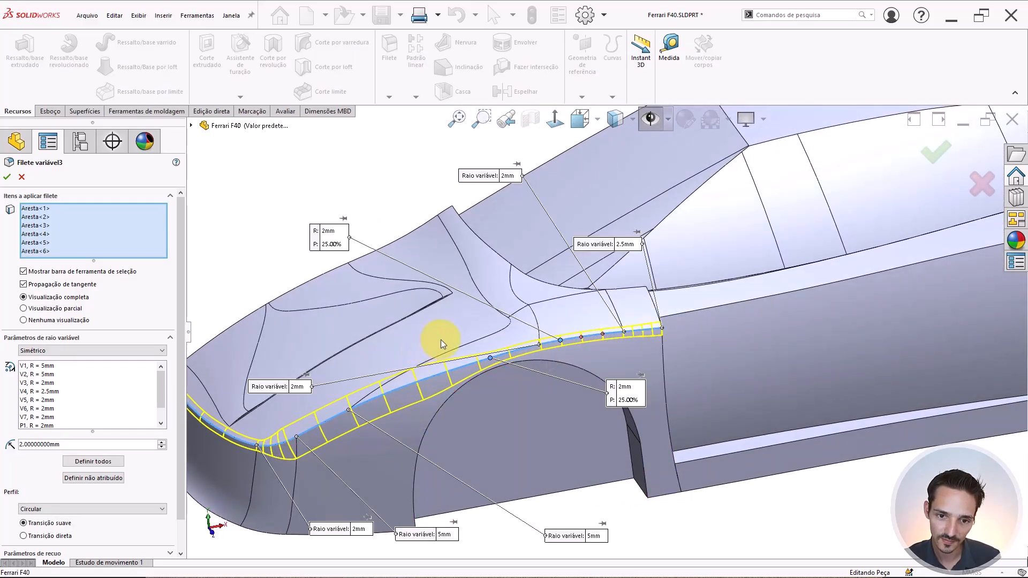
pyautogui.moveTo(477, 349); pyautogui.dragTo(406, 406, button='middle')
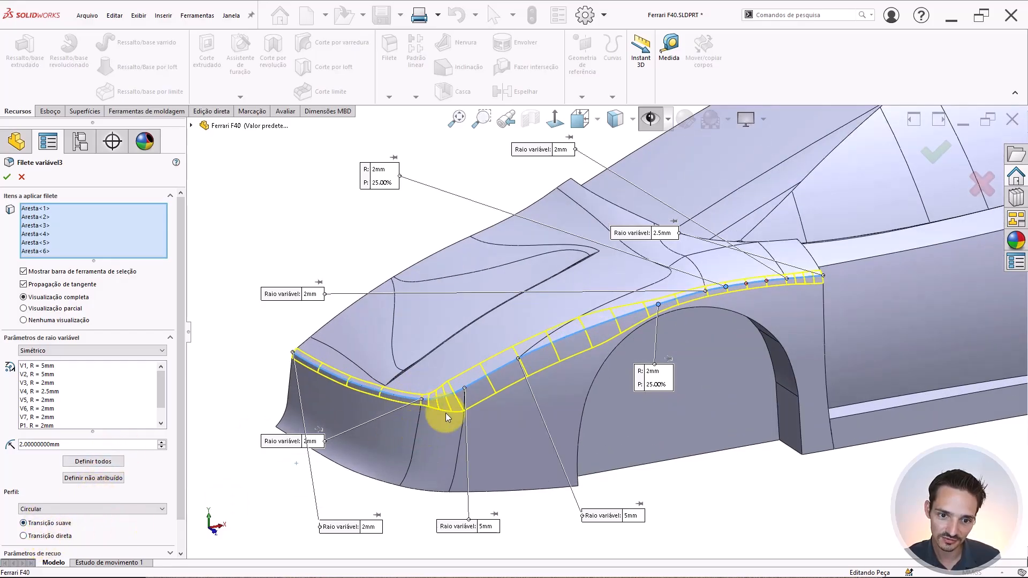
# Compare the straight transition with the smooth one at the nose corner of the variable-radius fillet, and return to the smooth transition.
pyautogui.scroll(-5, 445, 413)
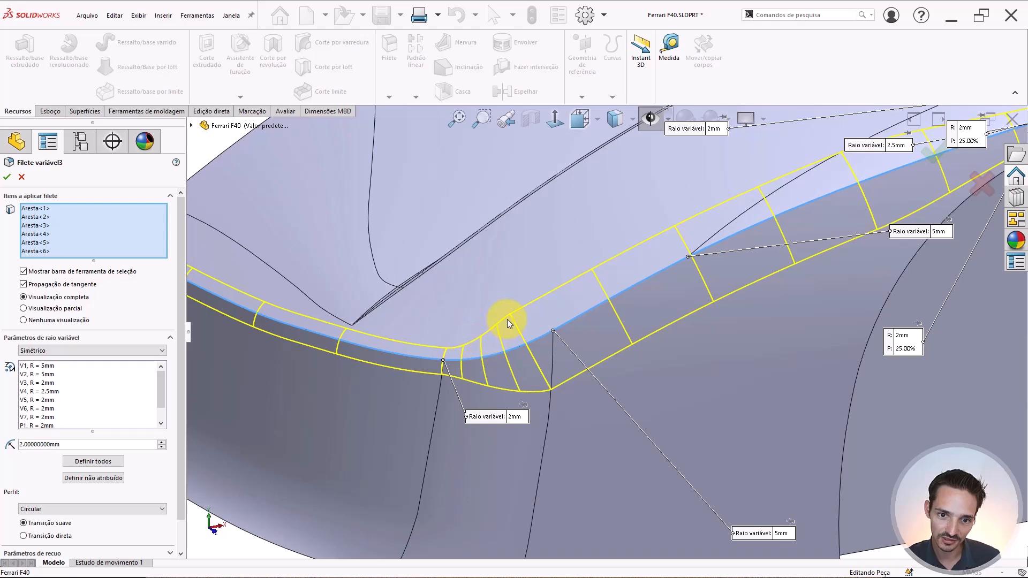
pyautogui.click(57, 536)
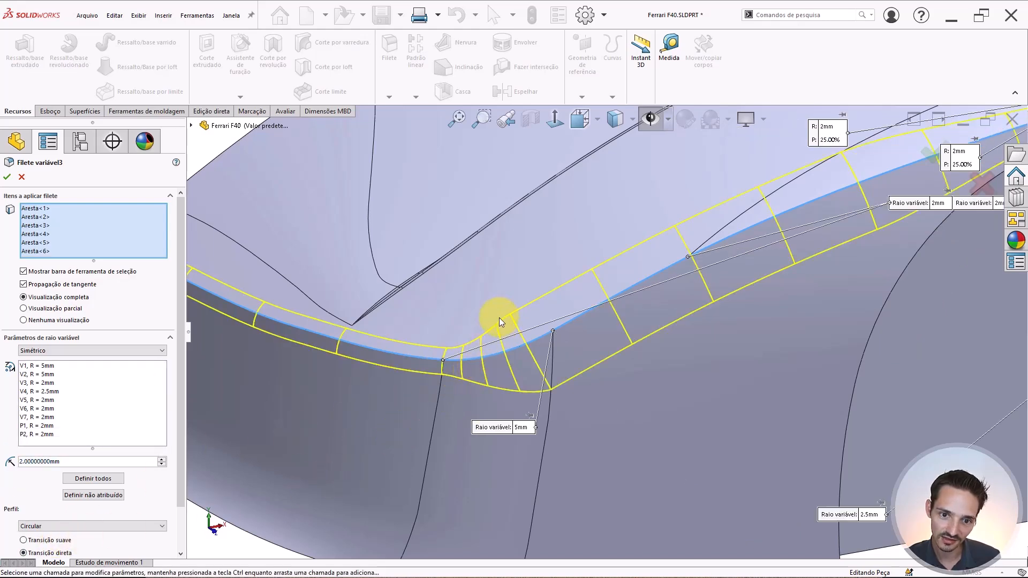
pyautogui.moveTo(483, 363); pyautogui.dragTo(517, 329, button='middle')
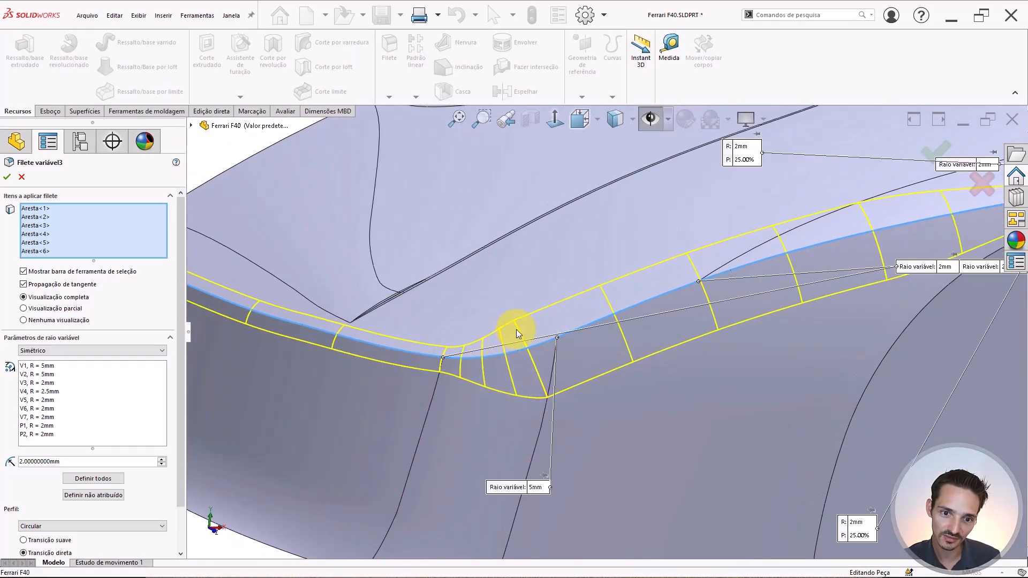
pyautogui.click(51, 539)
pyautogui.scroll(5, 774, 274)
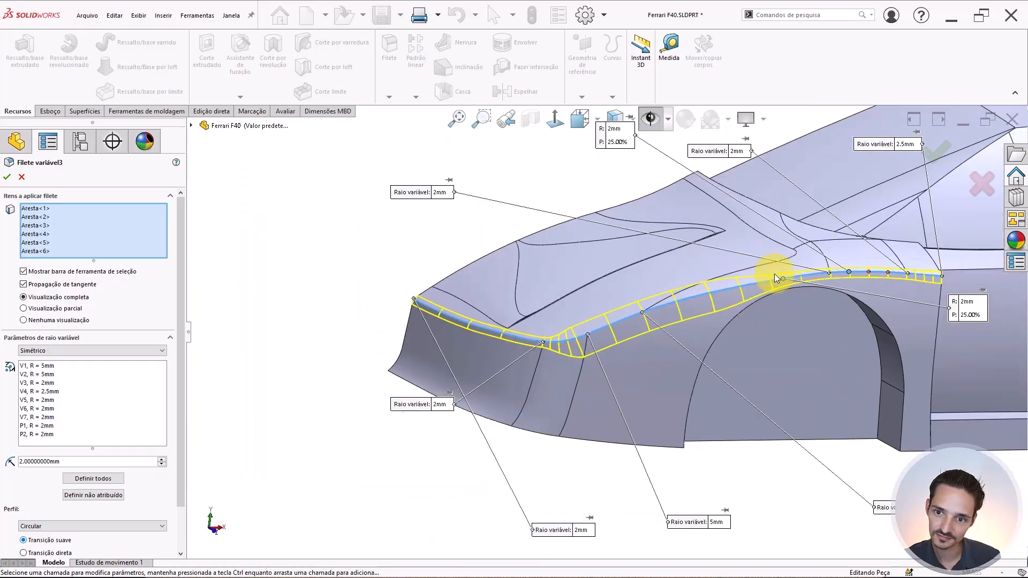
pyautogui.scroll(-3, 798, 281)
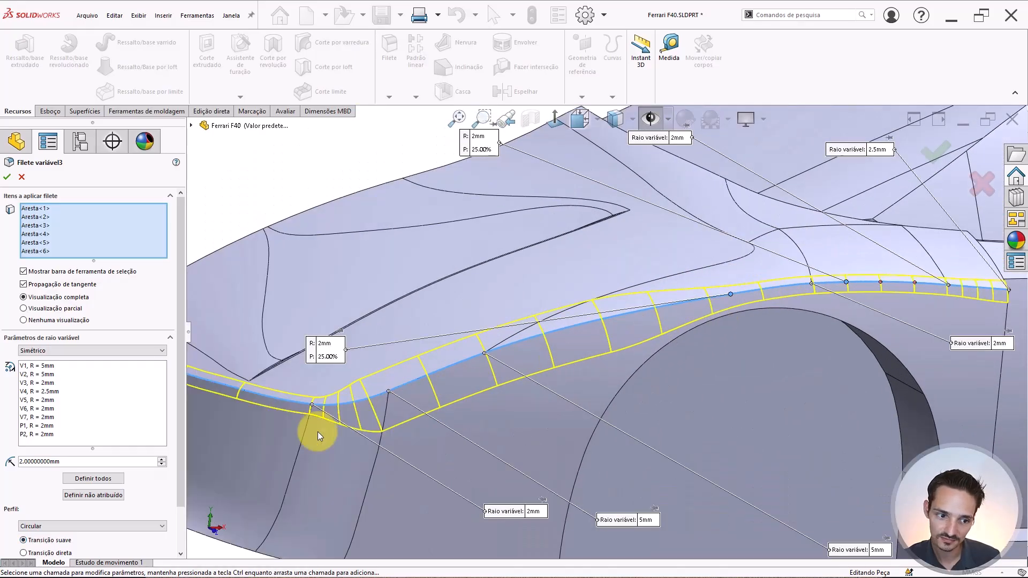
pyautogui.click(62, 554)
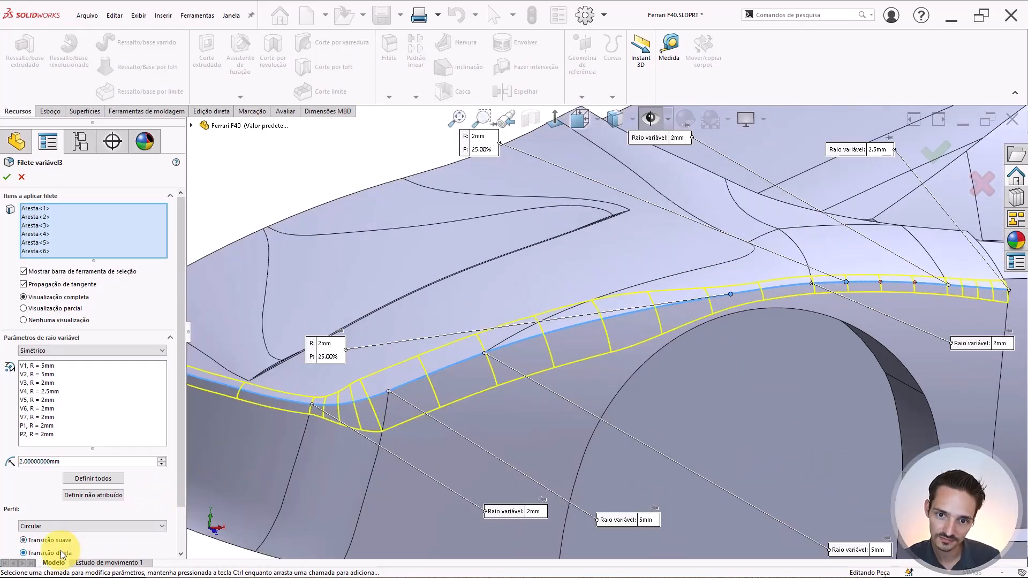
pyautogui.click(51, 541)
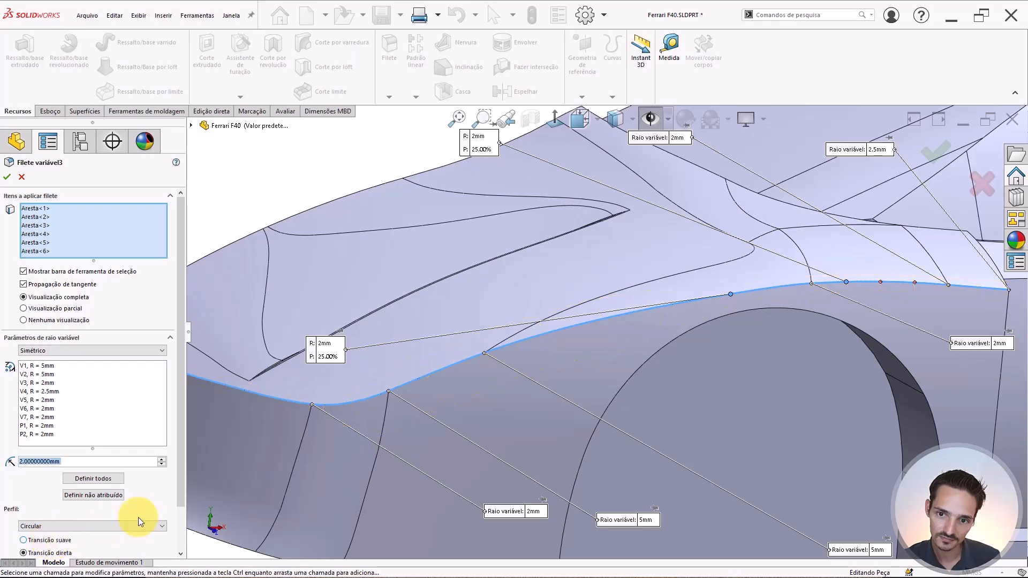
# Try a radius of 10 mm at the short rear edge's back end, where the fender fillet stops behind the wheel arch.
pyautogui.scroll(5, 431, 339)
pyautogui.moveTo(456, 331); pyautogui.dragTo(464, 375, button='middle')
pyautogui.scroll(2, 669, 263)
pyautogui.scroll(-3, 669, 263)
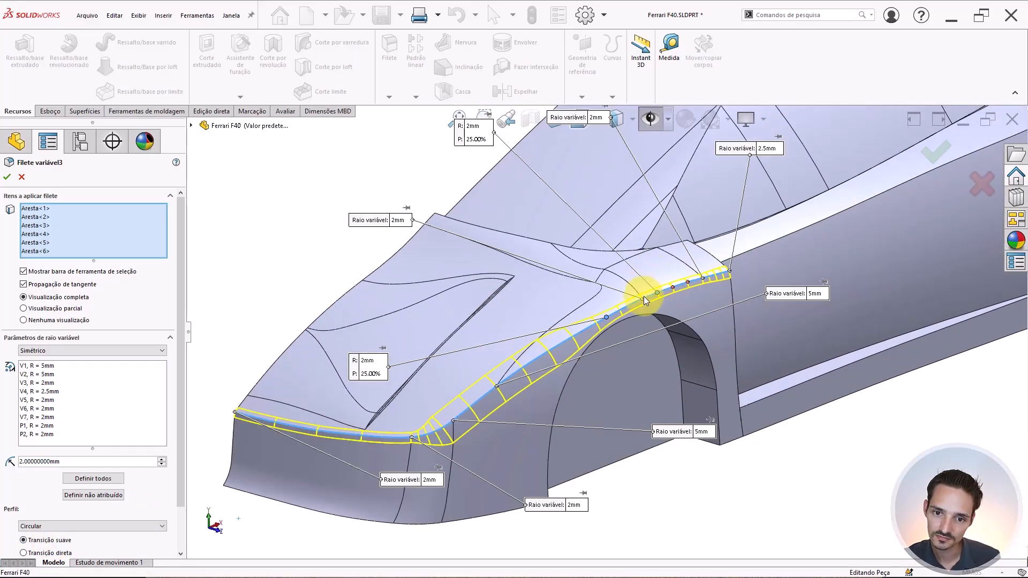
pyautogui.scroll(-3, 640, 300)
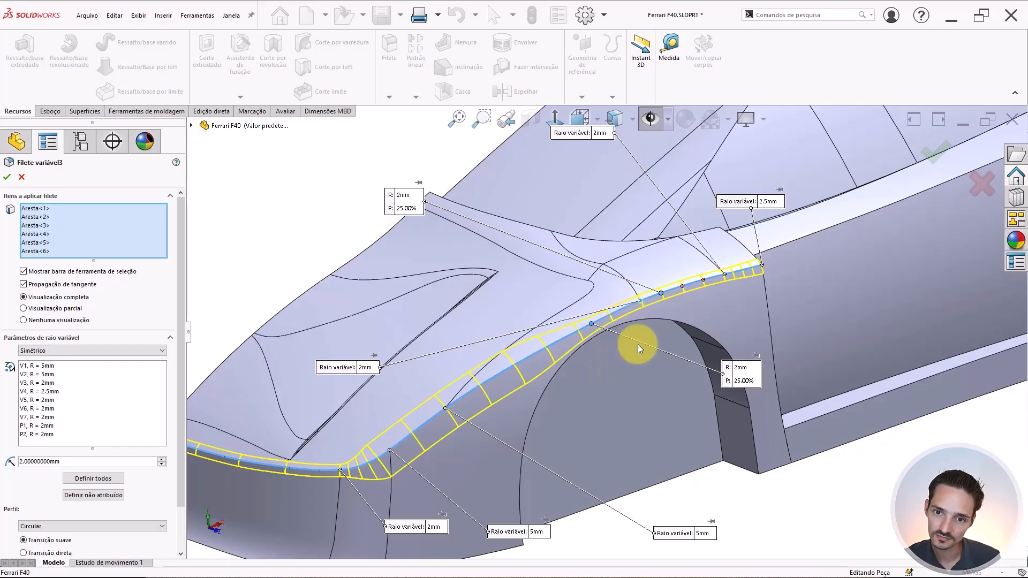
pyautogui.moveTo(701, 294); pyautogui.dragTo(657, 317, button='middle')
pyautogui.scroll(-1, 716, 284)
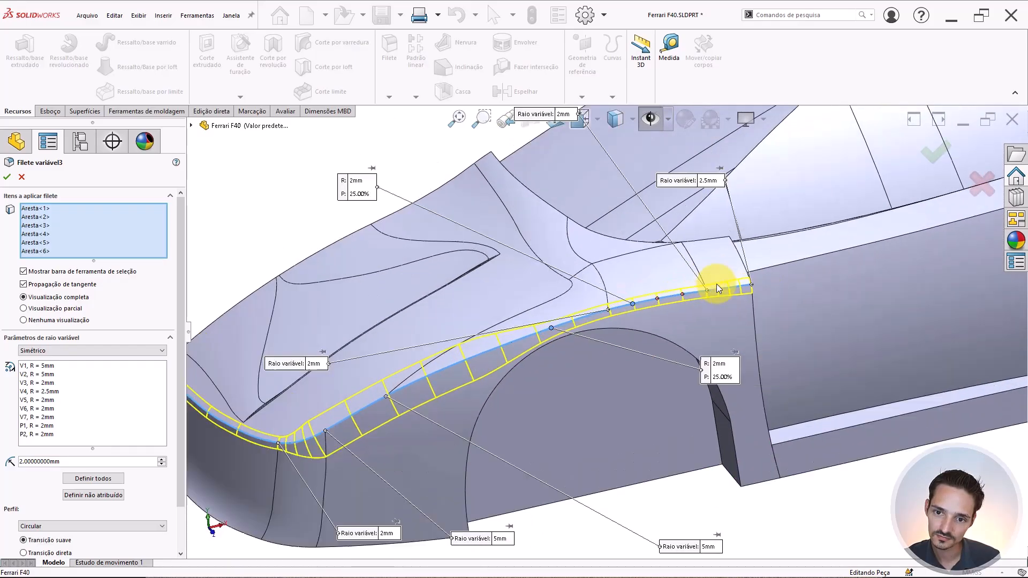
pyautogui.scroll(1, 697, 242)
pyautogui.scroll(-1, 697, 242)
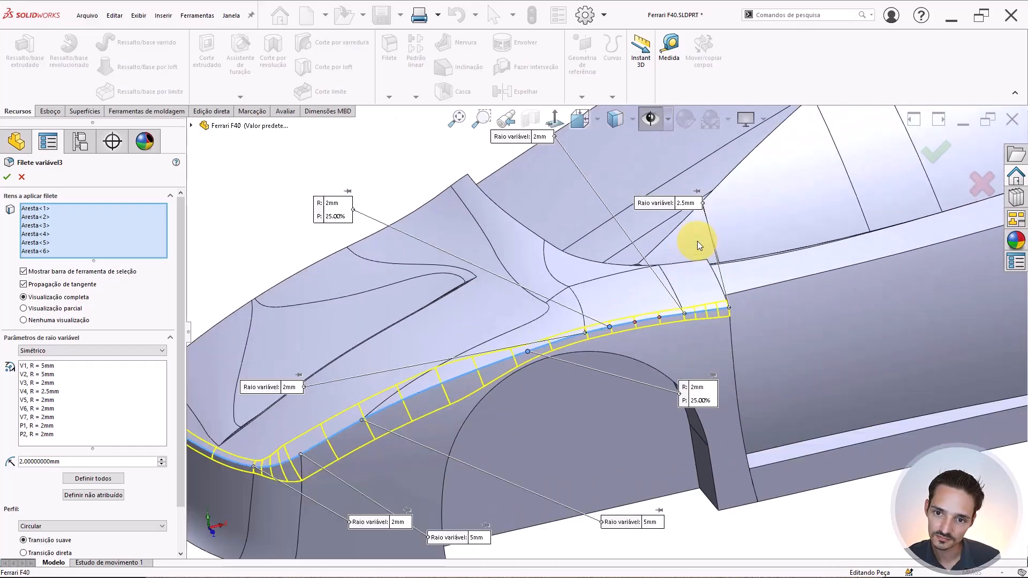
pyautogui.click(683, 203)
pyautogui.write('10')
pyautogui.press('Return')
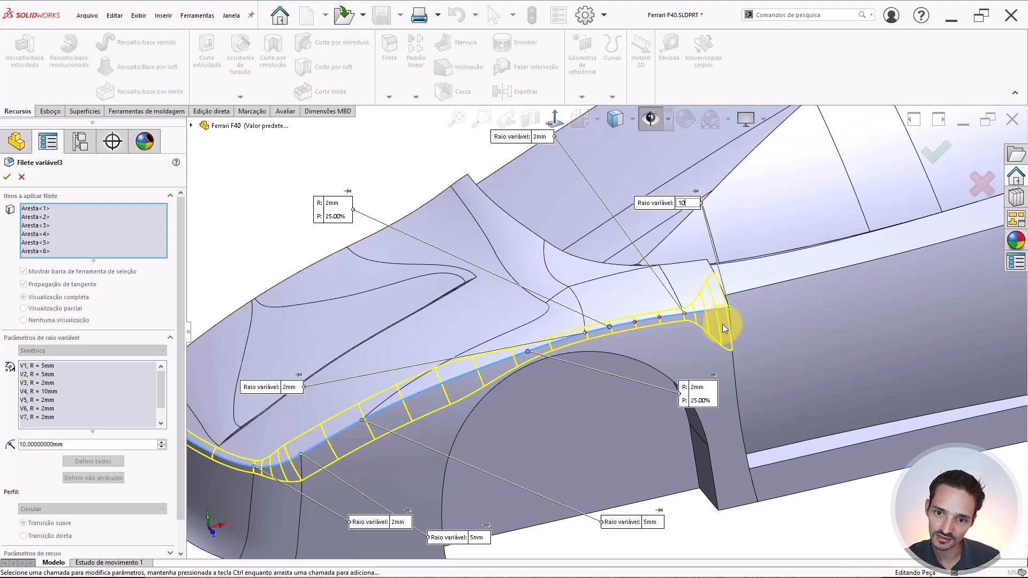
# Try radii of 5 and 8 mm at the short rear edge's back end.
pyautogui.moveTo(677, 306); pyautogui.dragTo(713, 326, button='middle')
pyautogui.click(677, 213)
pyautogui.write('5')
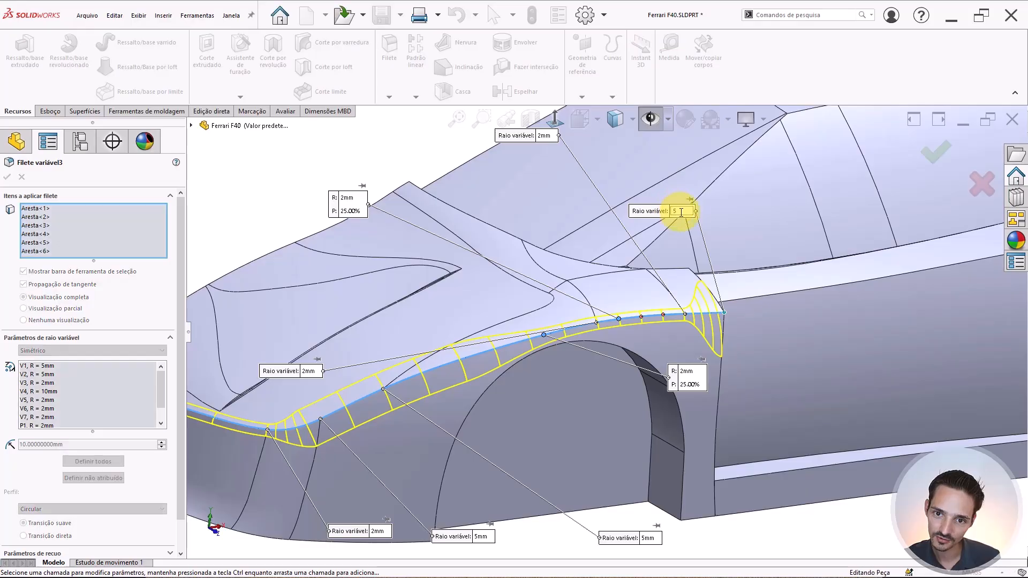
pyautogui.press('Return')
pyautogui.click(676, 213)
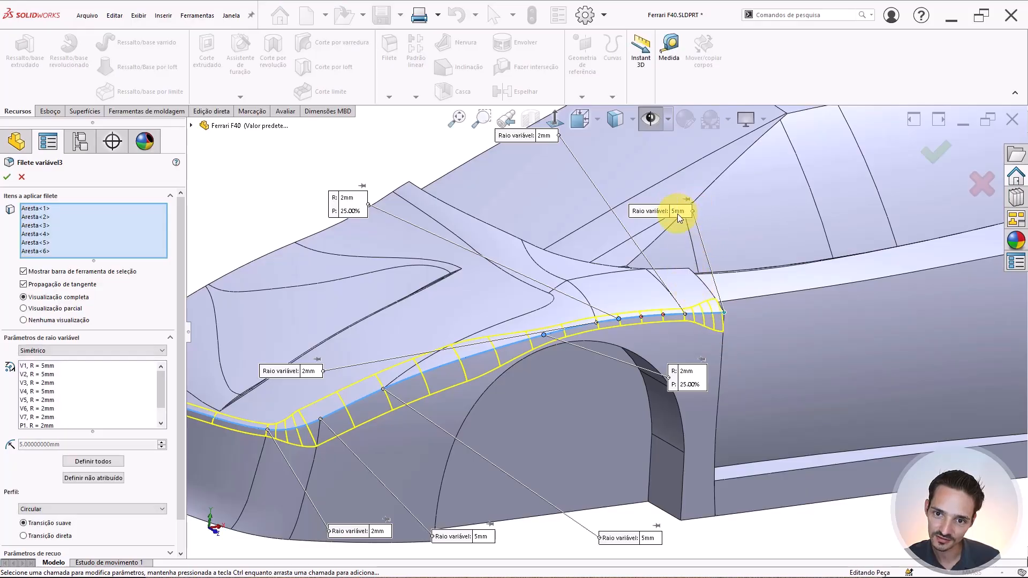
pyautogui.write('8')
pyautogui.press('Return')
pyautogui.moveTo(684, 287); pyautogui.dragTo(748, 293, button='middle')
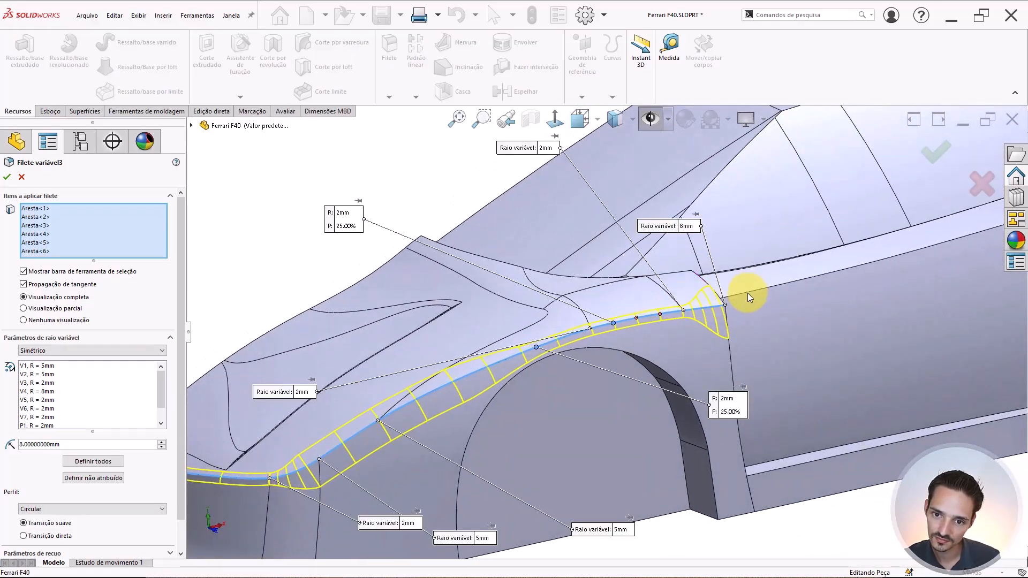
# Set a 6 mm radius at both the back end and the front end of the short rear edge.
pyautogui.click(687, 226)
pyautogui.write('6')
pyautogui.press('Return')
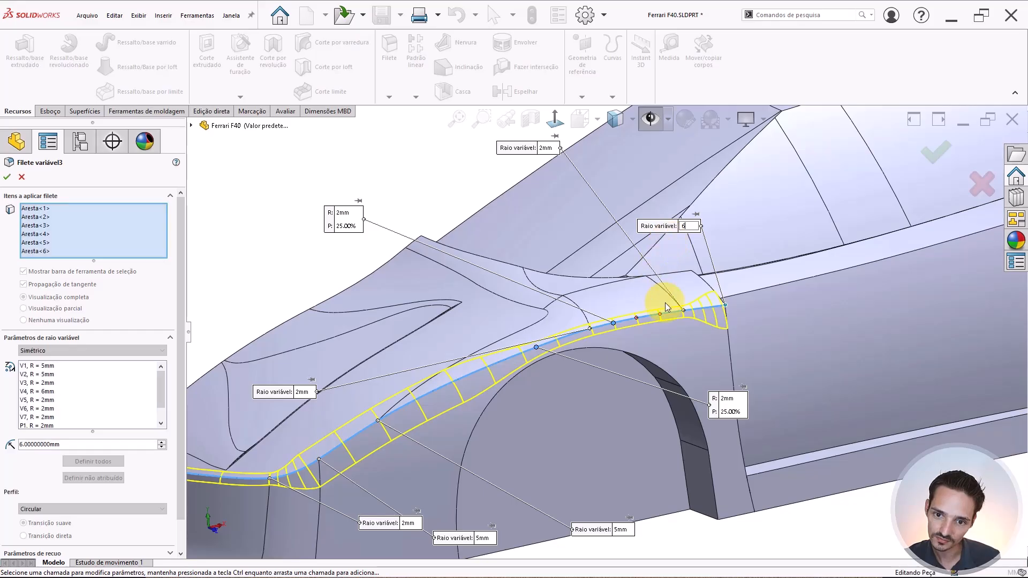
pyautogui.moveTo(664, 298); pyautogui.dragTo(658, 342, button='middle')
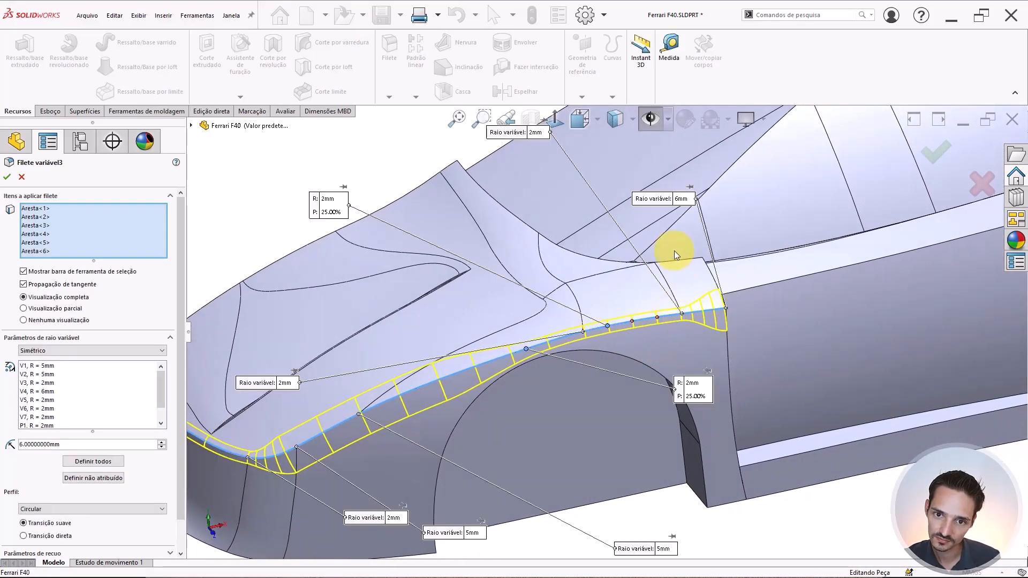
pyautogui.click(536, 136)
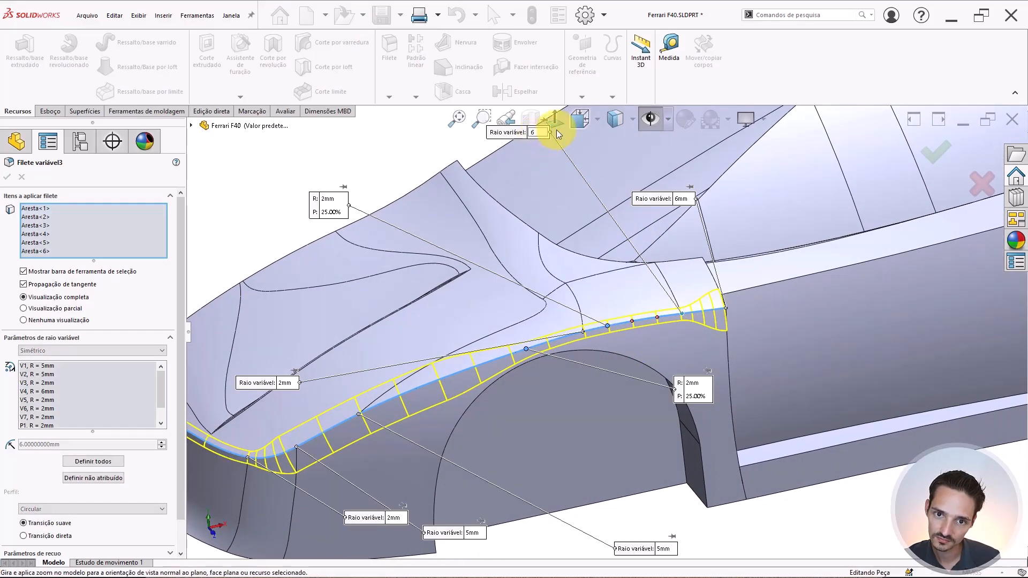
pyautogui.write('6')
pyautogui.press('Return')
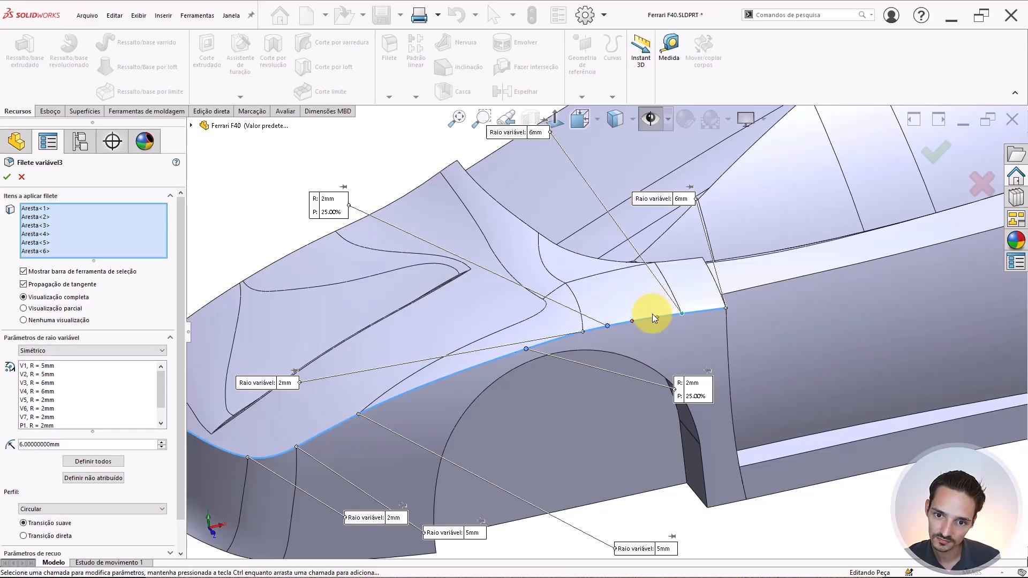
# Try a 6 mm radius at the 25% control point ahead of the short rear edge and set it back to 2 mm.
pyautogui.click(328, 199)
pyautogui.write('6')
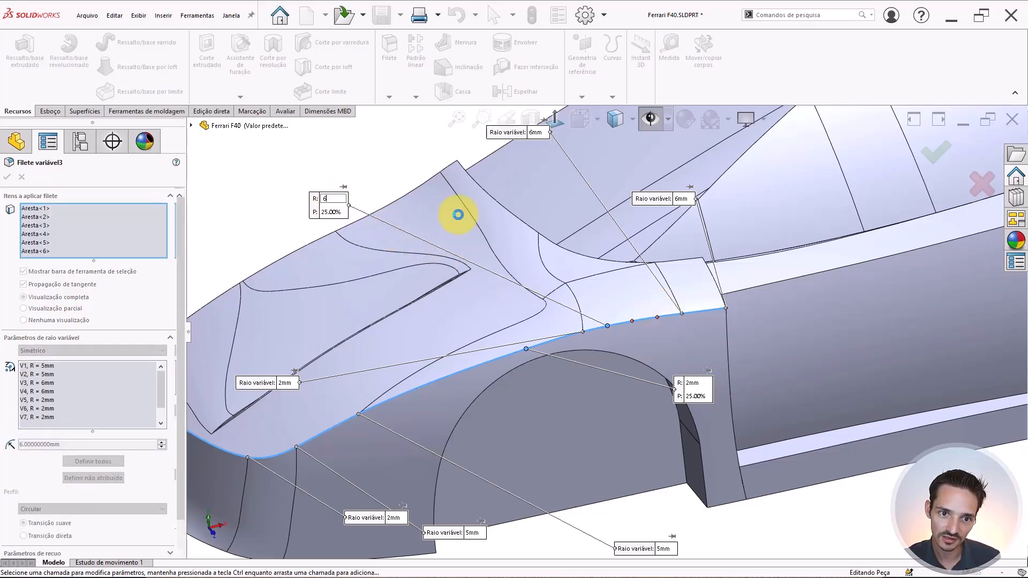
pyautogui.click(458, 214)
pyautogui.scroll(2, 651, 315)
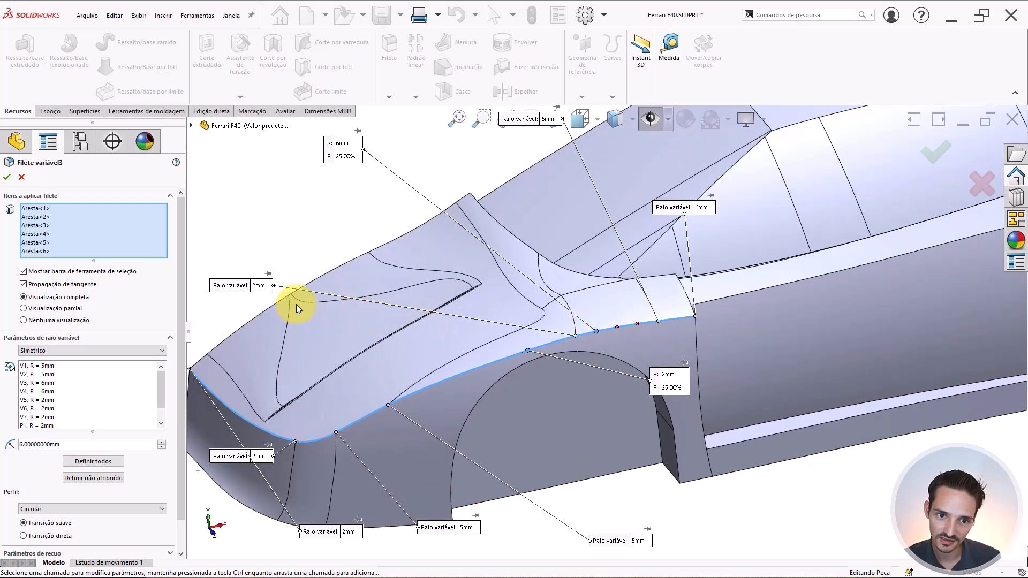
pyautogui.click(345, 150)
pyautogui.write('2')
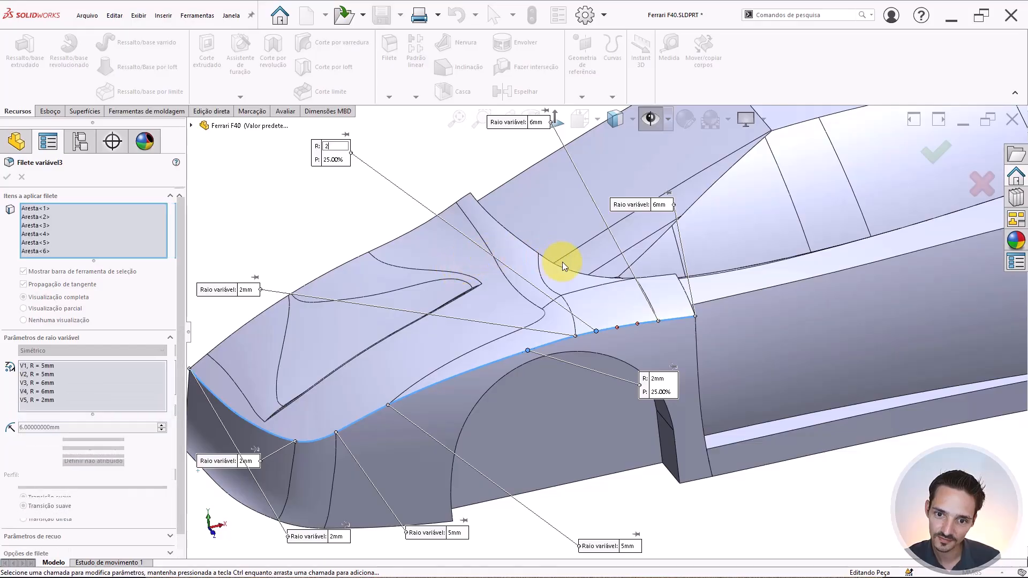
pyautogui.click(562, 262)
# Add a control point at 50% along the edge ahead of the short rear edge, trying a 6 mm radius before setting it to 2 mm.
pyautogui.click(615, 328)
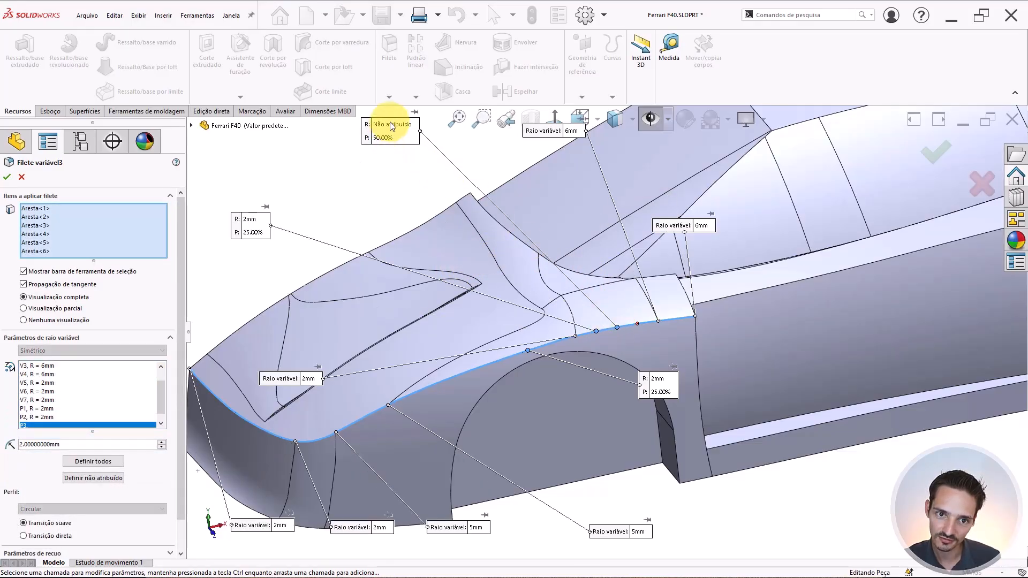
pyautogui.click(391, 126)
pyautogui.write('6')
pyautogui.press('Return')
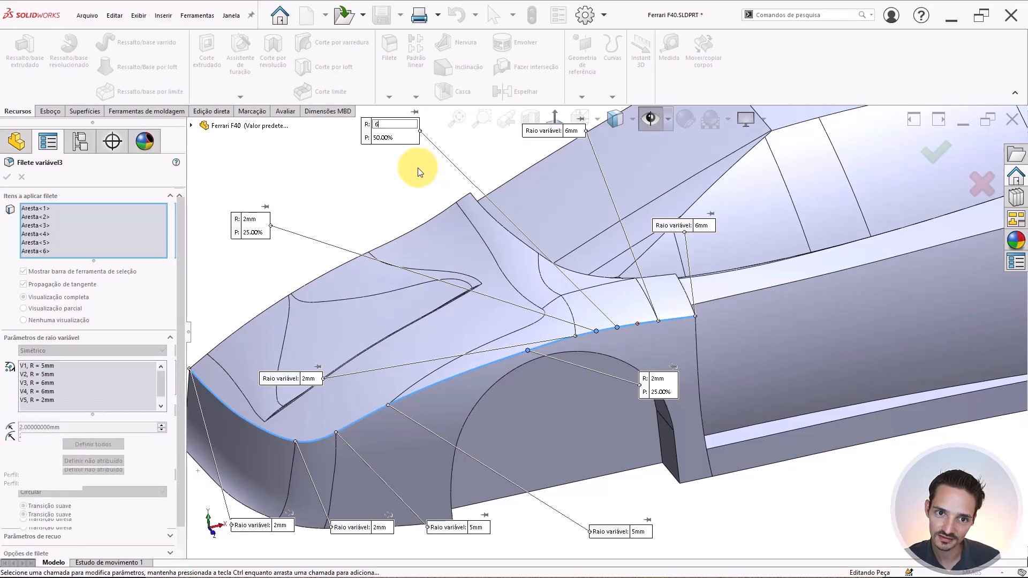
pyautogui.click(382, 126)
pyautogui.write('2')
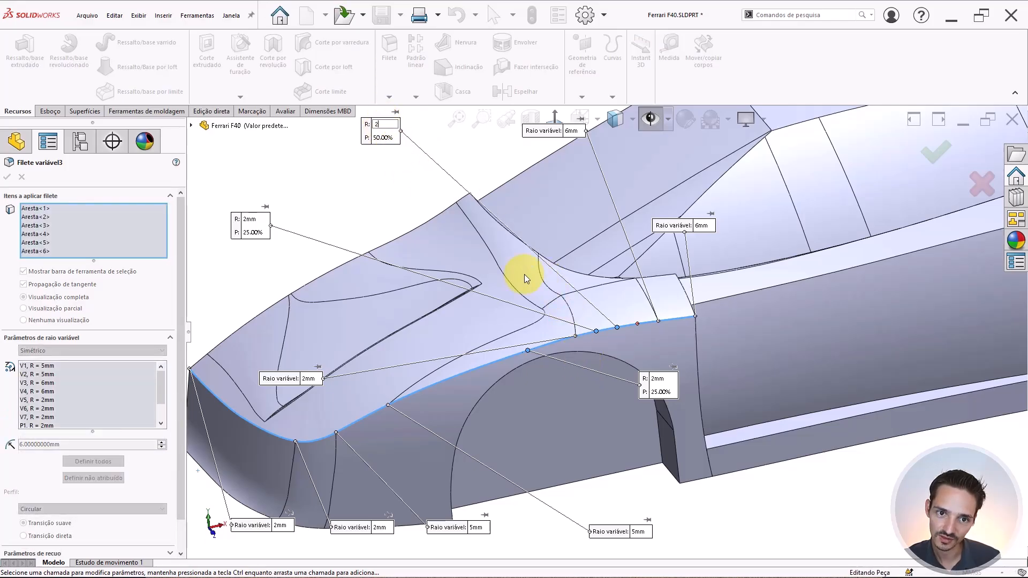
pyautogui.press('Return')
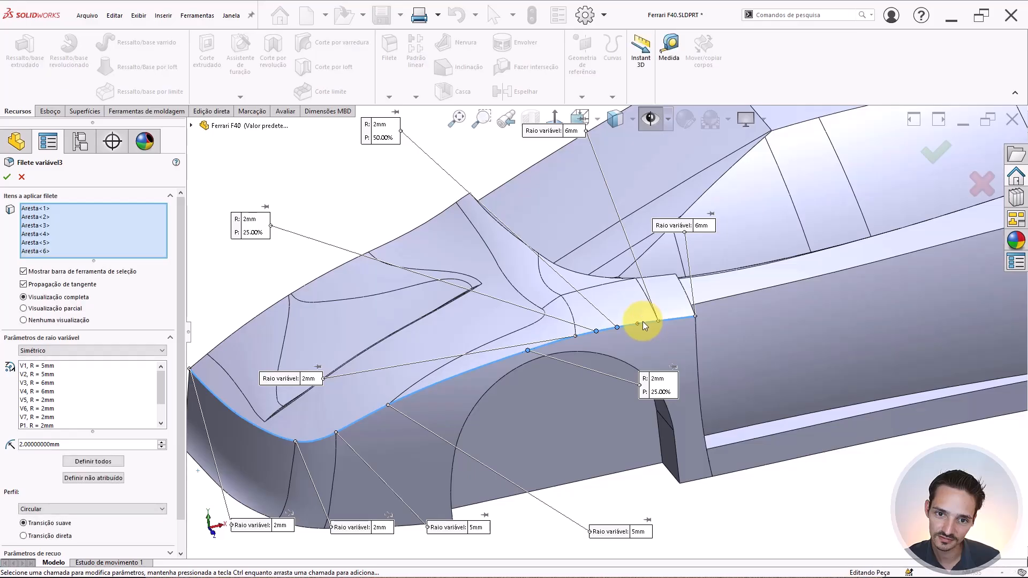
# Move two radius callouts clear of the fender edge and accept the variable-radius fillet.
pyautogui.moveTo(613, 330)
pyautogui.mouseDown(button='middle')
pyautogui.moveTo(625, 305)
pyautogui.moveTo(592, 338)
pyautogui.moveTo(606, 300)
pyautogui.moveTo(667, 236)
pyautogui.moveTo(597, 287)
pyautogui.moveTo(580, 342)
pyautogui.moveTo(592, 332)
pyautogui.moveTo(600, 342)
pyautogui.mouseUp(button='middle')
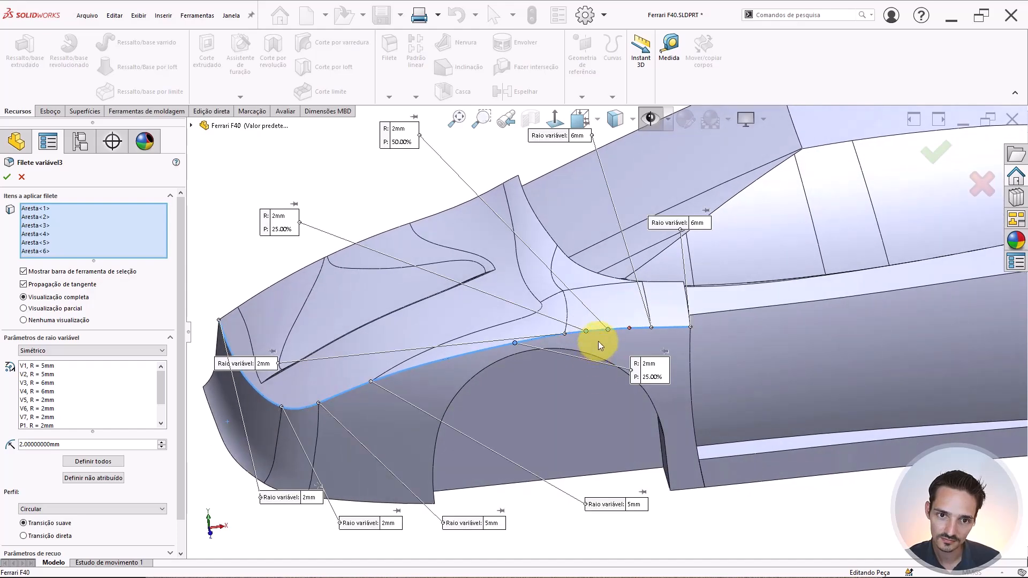
pyautogui.scroll(2, 599, 341)
pyautogui.scroll(-1, 583, 314)
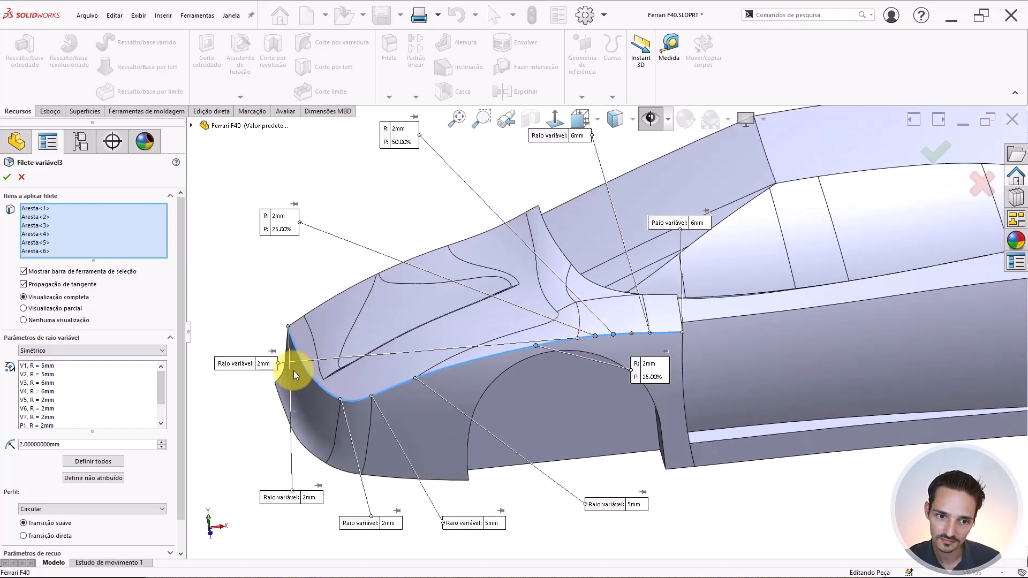
pyautogui.moveTo(261, 363); pyautogui.dragTo(698, 481)
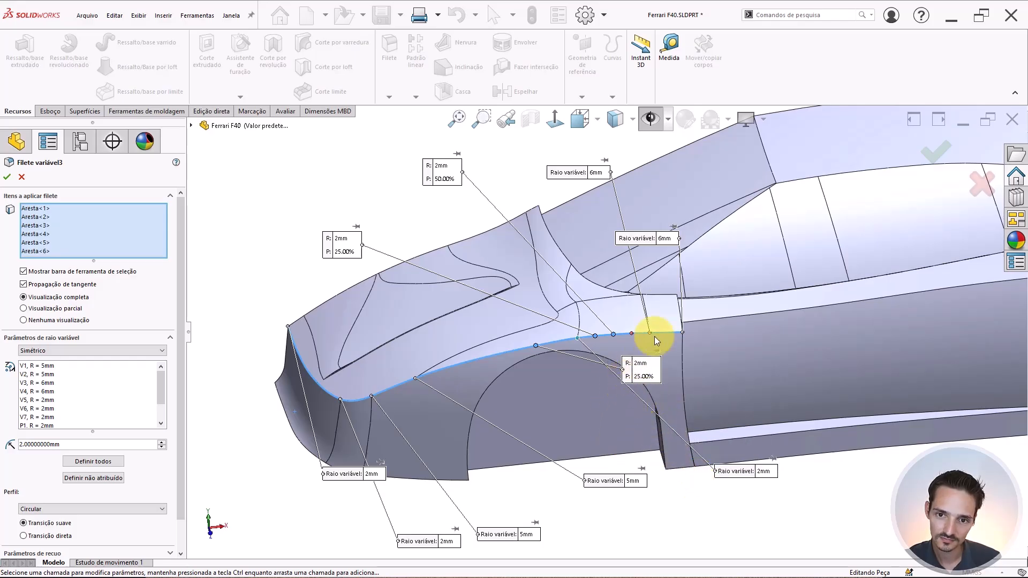
pyautogui.moveTo(657, 236); pyautogui.dragTo(749, 207)
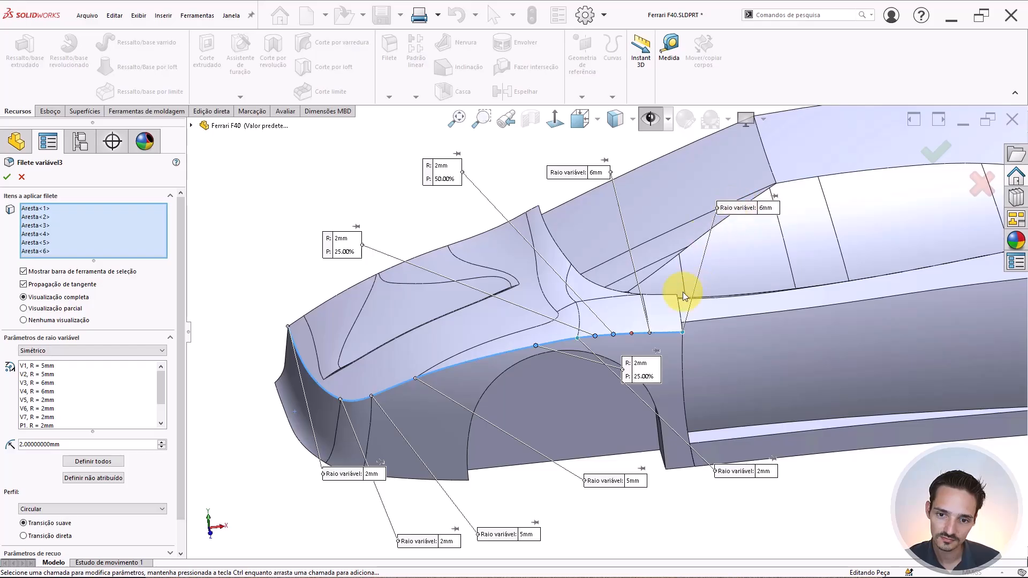
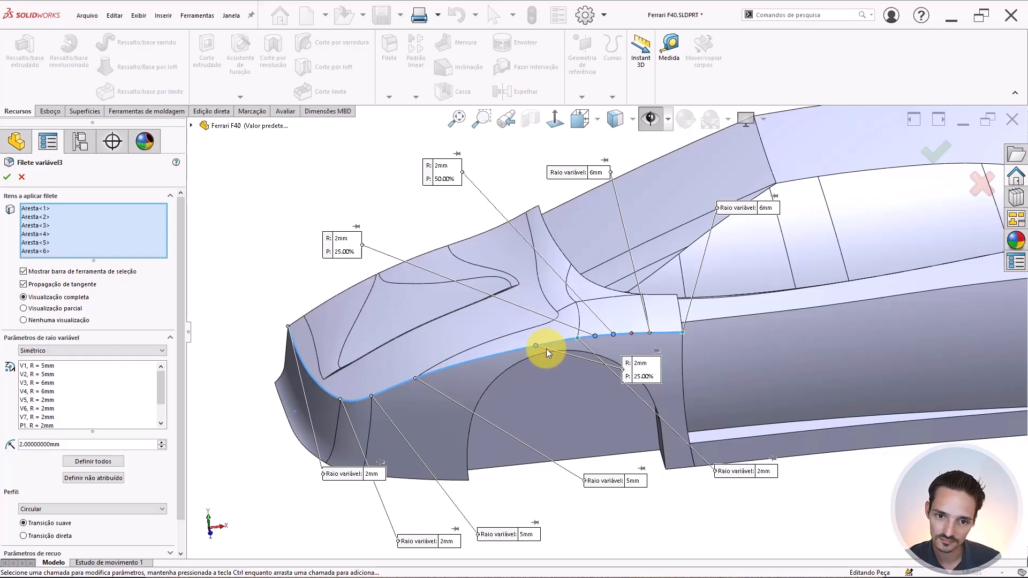
pyautogui.scroll(-2, 555, 336)
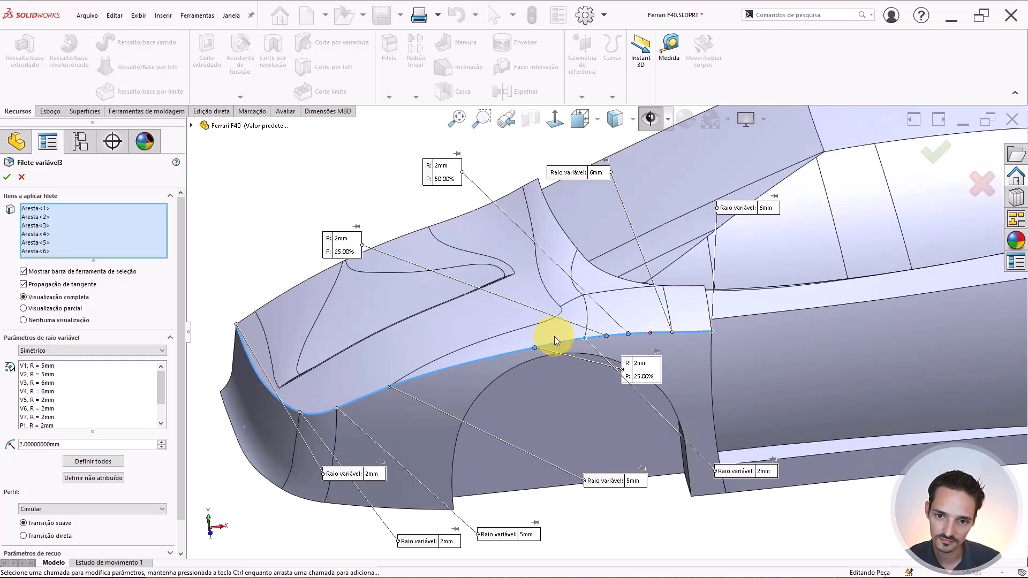
pyautogui.scroll(2, 554, 336)
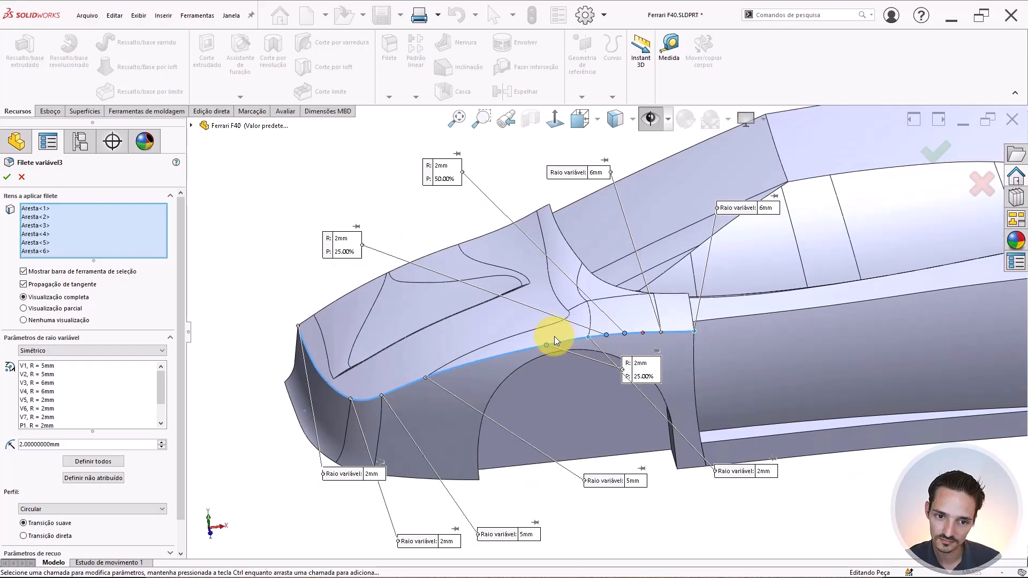
# Reorder Filete4 to sit between Filete6 and Filete variável3, and roll the model history back to just after Filete6.
pyautogui.click(563, 270)
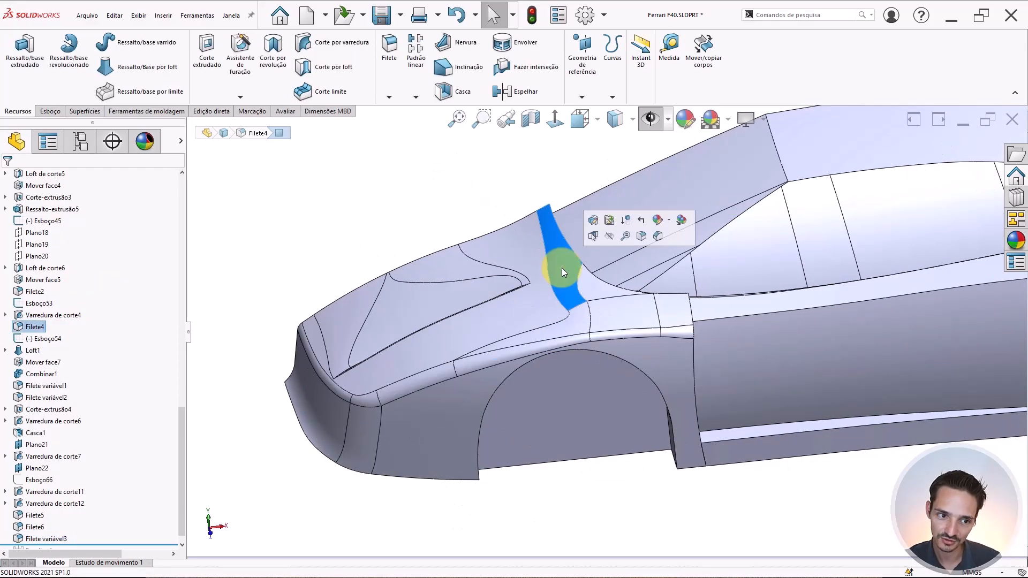
pyautogui.click(20, 326)
pyautogui.click(20, 326)
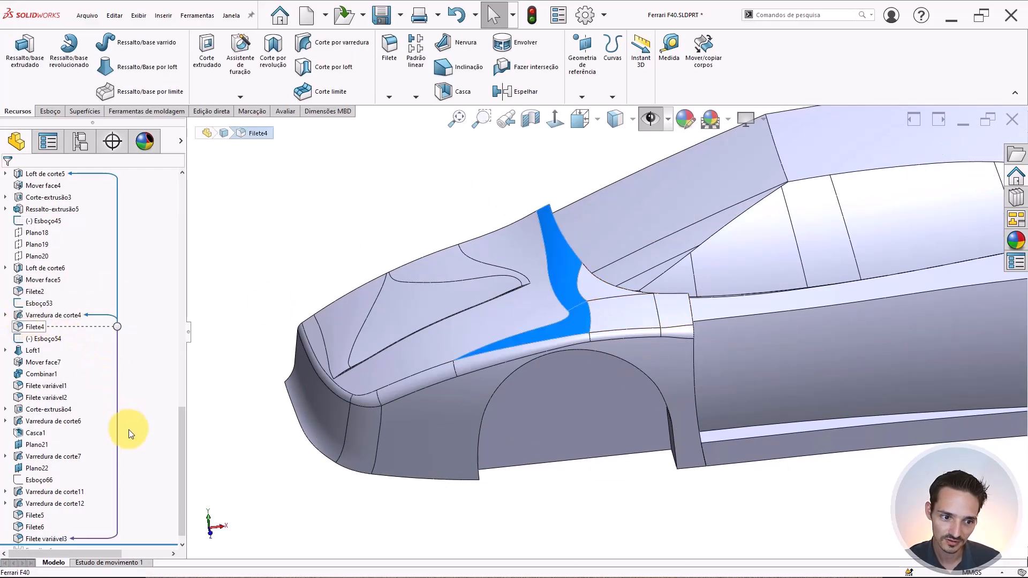
pyautogui.scroll(-1, 129, 430)
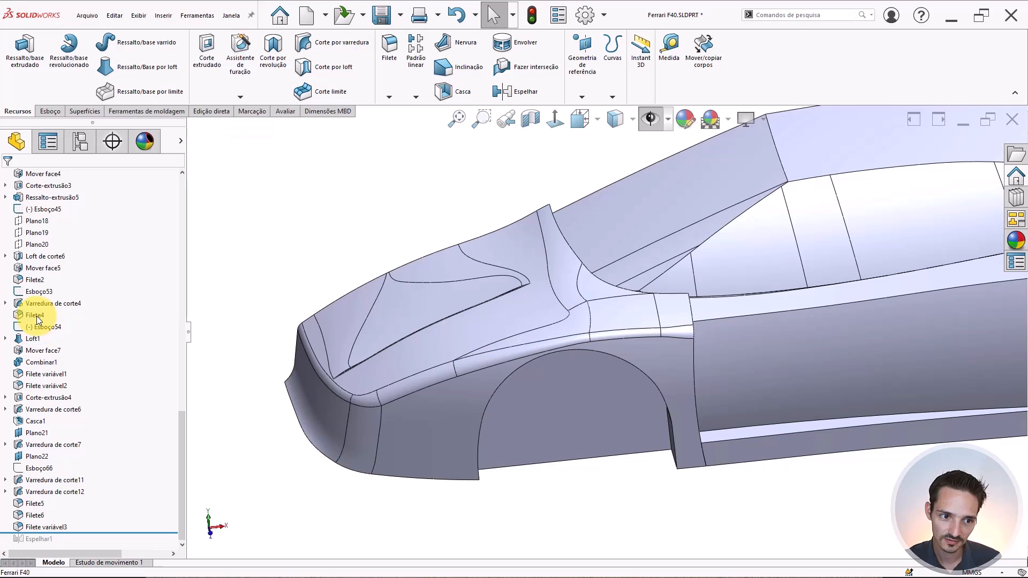
pyautogui.moveTo(37, 317); pyautogui.dragTo(81, 518)
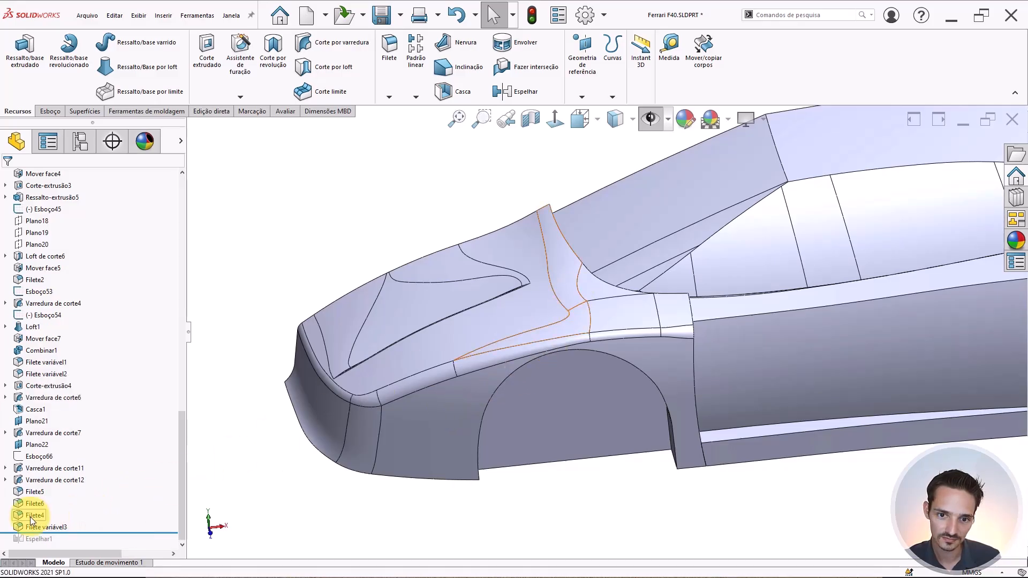
pyautogui.click(33, 516)
pyautogui.click(40, 485)
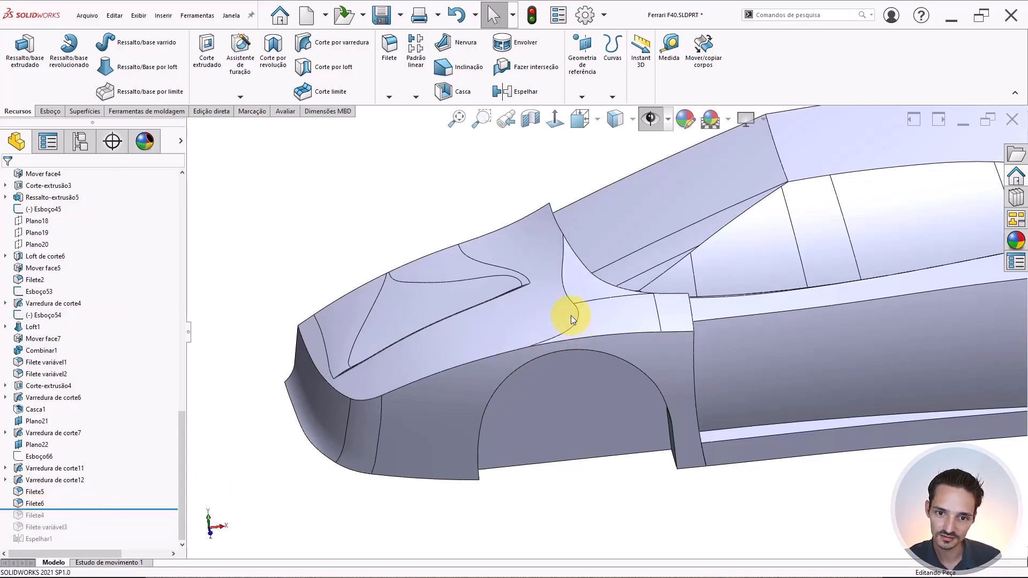
# Examine the fender area without the fillets, the Varredura de corte4 cut with sketches Esboço51 and Esboço52, and the dependencies of Filete variável3.
pyautogui.scroll(3, 571, 316)
pyautogui.moveTo(606, 268); pyautogui.dragTo(603, 300, button='middle')
pyautogui.scroll(-2, 603, 300)
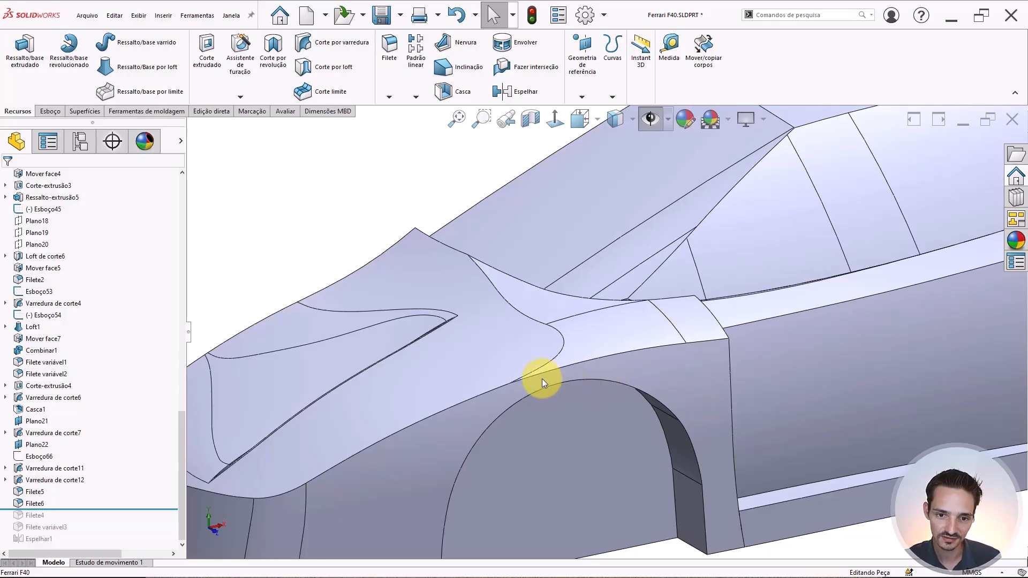
pyautogui.scroll(3, 439, 436)
pyautogui.scroll(-3, 561, 370)
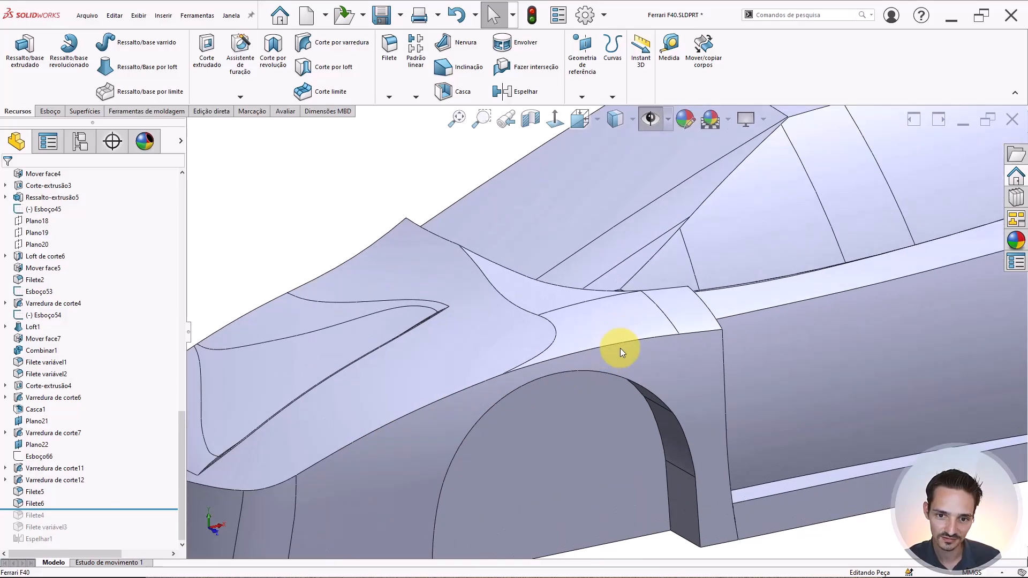
pyautogui.click(622, 323)
pyautogui.moveTo(621, 323); pyautogui.dragTo(661, 298, button='middle')
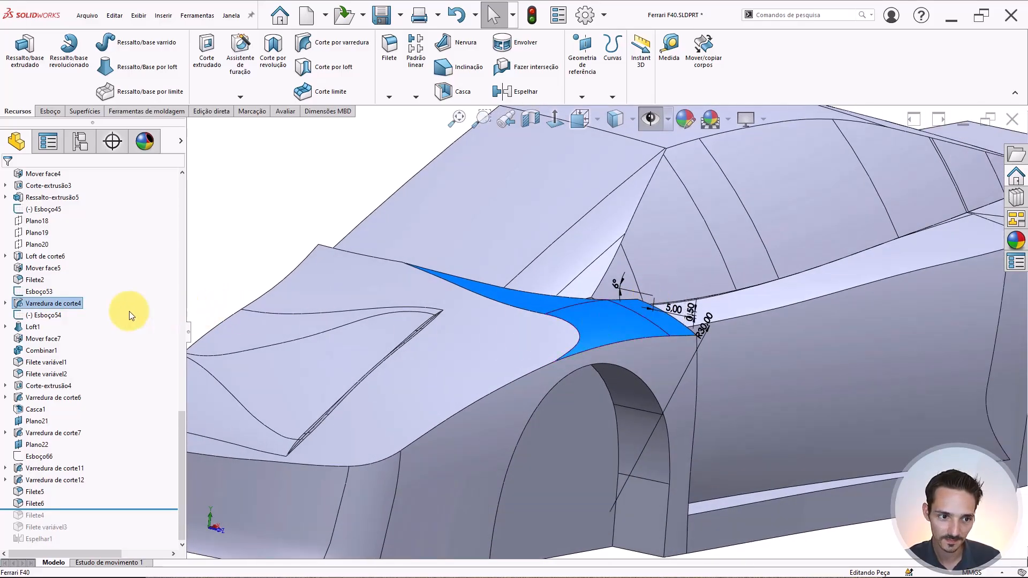
pyautogui.click(5, 304)
pyautogui.click(34, 315)
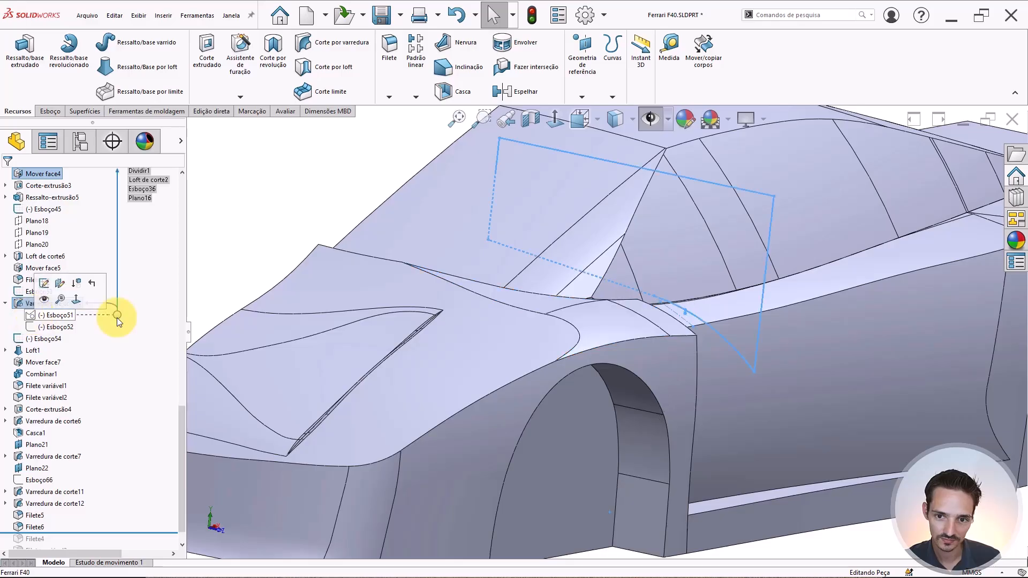
pyautogui.moveTo(641, 308)
pyautogui.mouseDown(button='middle')
pyautogui.moveTo(686, 290)
pyautogui.moveTo(633, 333)
pyautogui.mouseUp(button='middle')
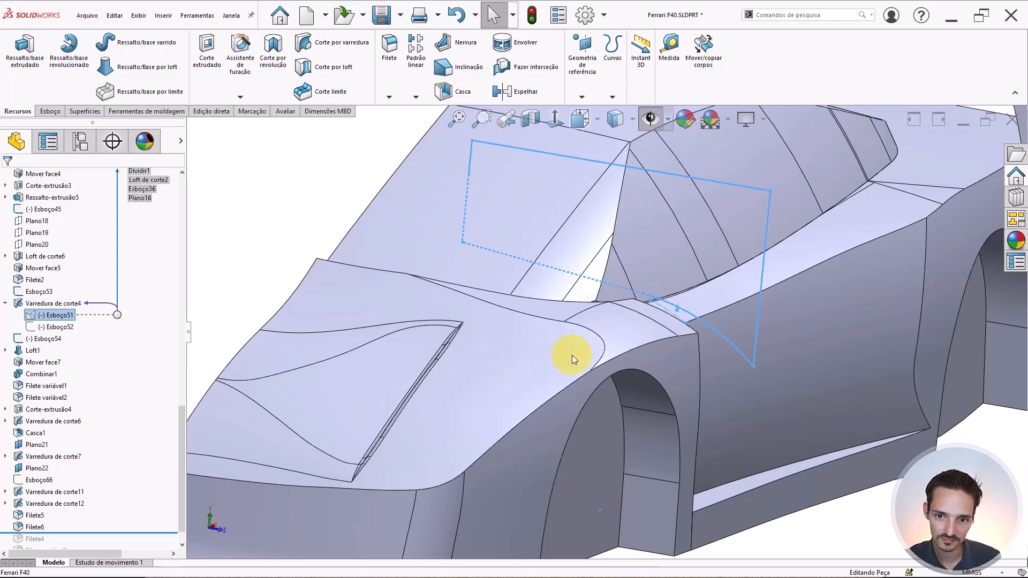
pyautogui.moveTo(572, 355)
pyautogui.mouseDown(button='middle')
pyautogui.moveTo(652, 339)
pyautogui.moveTo(634, 385)
pyautogui.moveTo(613, 379)
pyautogui.moveTo(640, 352)
pyautogui.moveTo(628, 305)
pyautogui.moveTo(593, 336)
pyautogui.moveTo(478, 303)
pyautogui.moveTo(493, 323)
pyautogui.moveTo(503, 320)
pyautogui.moveTo(493, 315)
pyautogui.moveTo(524, 326)
pyautogui.moveTo(484, 342)
pyautogui.mouseUp(button='middle')
pyautogui.scroll(-2, 644, 334)
pyautogui.scroll(3, 592, 335)
pyautogui.click(56, 327)
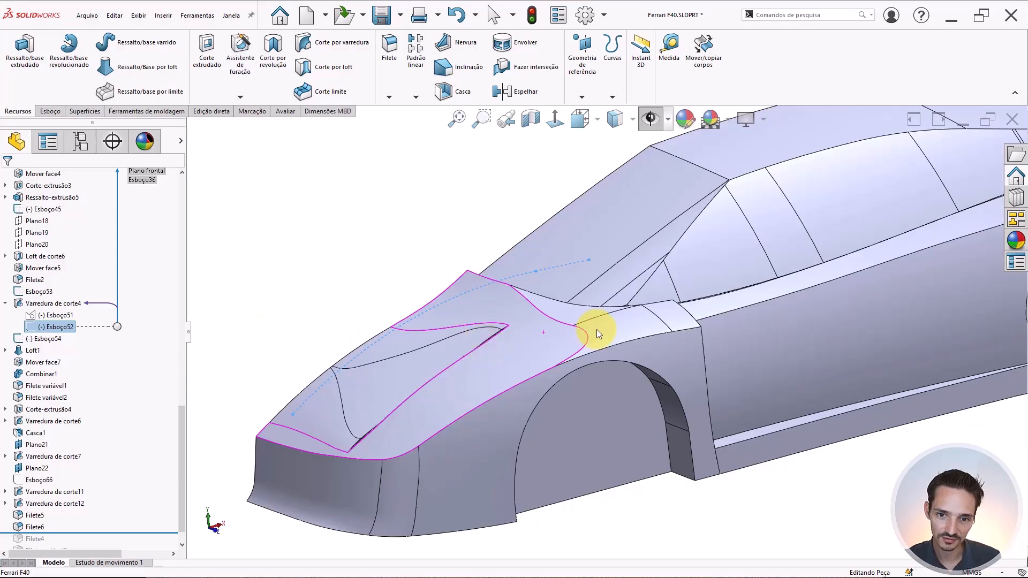
pyautogui.click(343, 235)
pyautogui.moveTo(589, 340)
pyautogui.mouseDown(button='middle')
pyautogui.moveTo(601, 349)
pyautogui.moveTo(565, 328)
pyautogui.moveTo(536, 335)
pyautogui.mouseUp(button='middle')
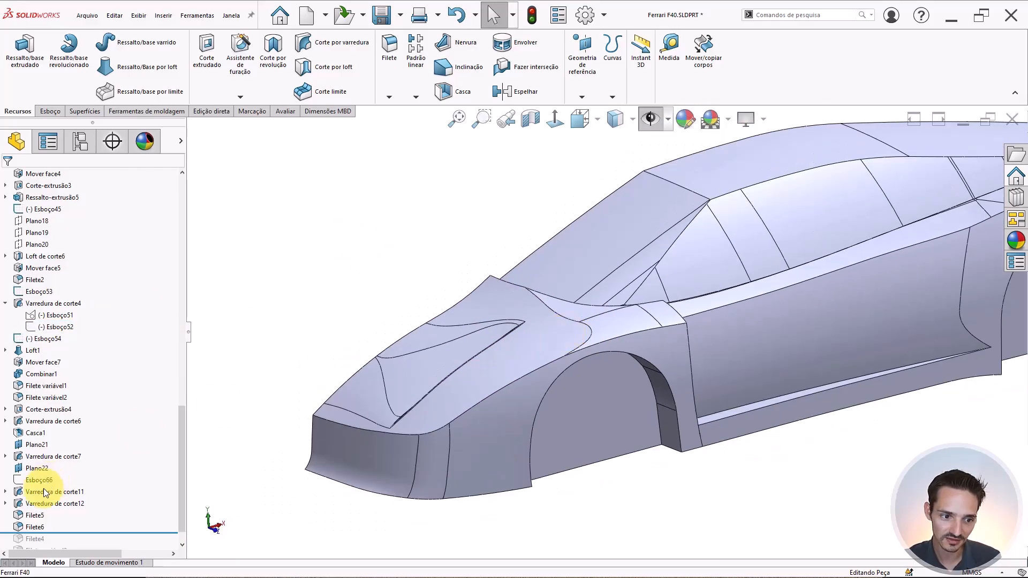
pyautogui.scroll(-1, 44, 488)
pyautogui.moveTo(416, 404); pyautogui.dragTo(415, 411, button='middle')
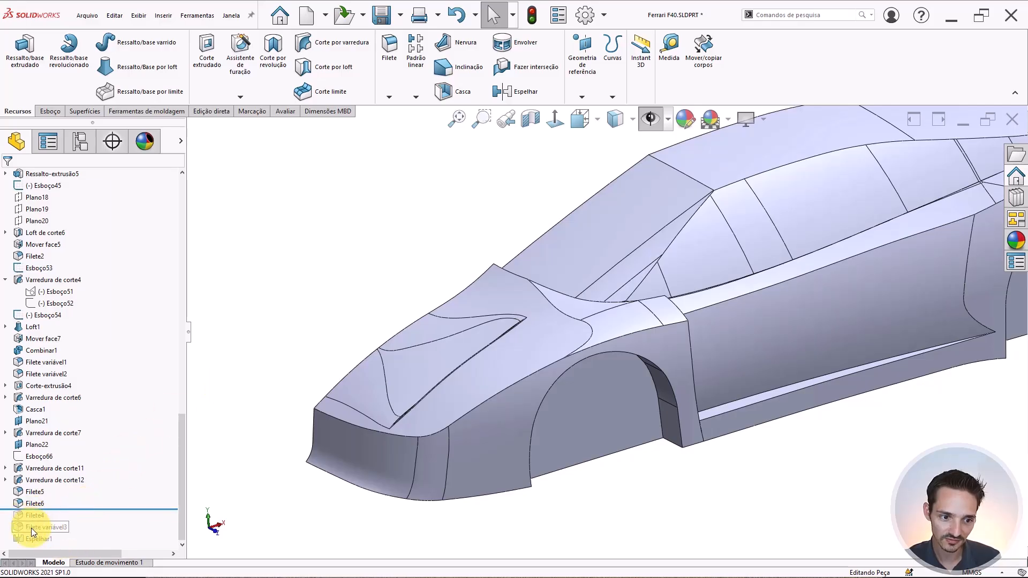
pyautogui.moveTo(63, 527)
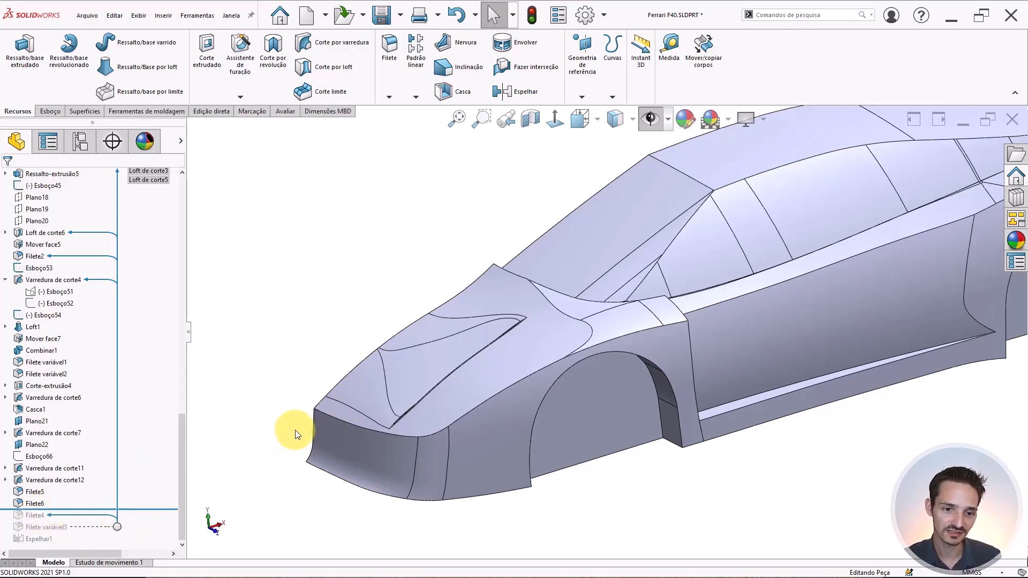
# Start a new variable-radius fillet without tangent propagation on the three consecutive edges along the top of the front fender.
pyautogui.moveTo(523, 363); pyautogui.dragTo(505, 344, button='middle')
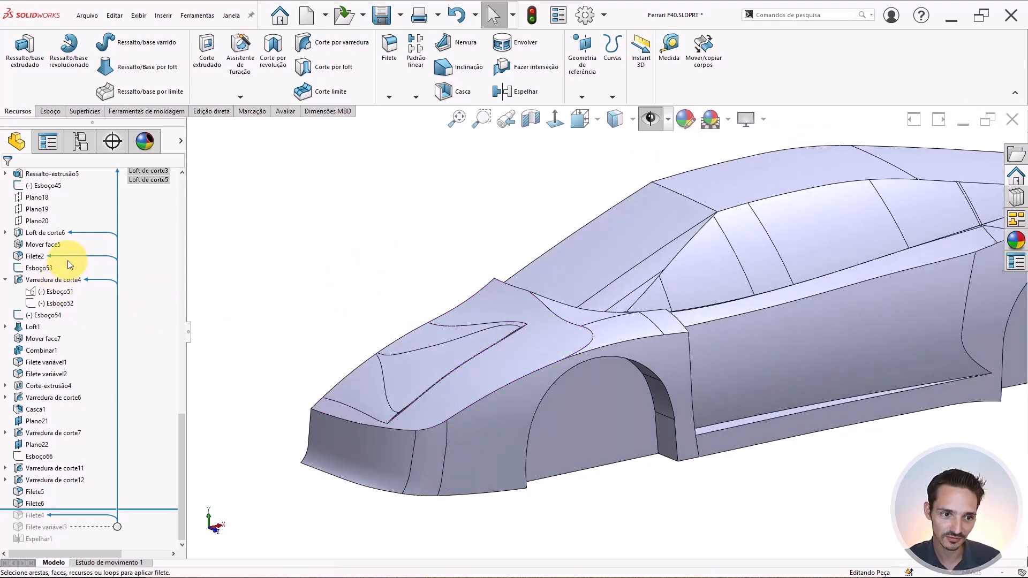
pyautogui.scroll(3, 381, 272)
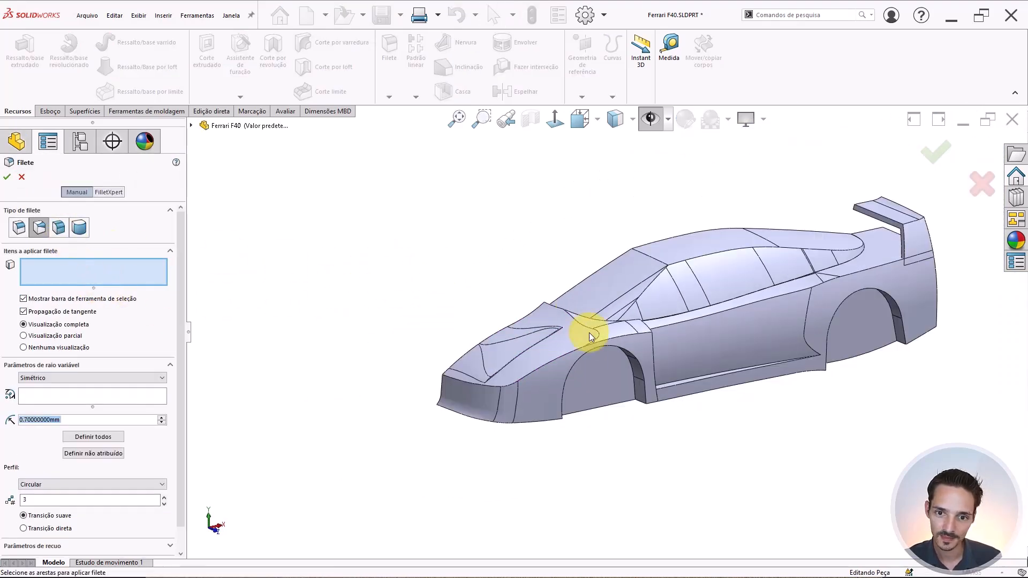
pyautogui.scroll(-6, 616, 344)
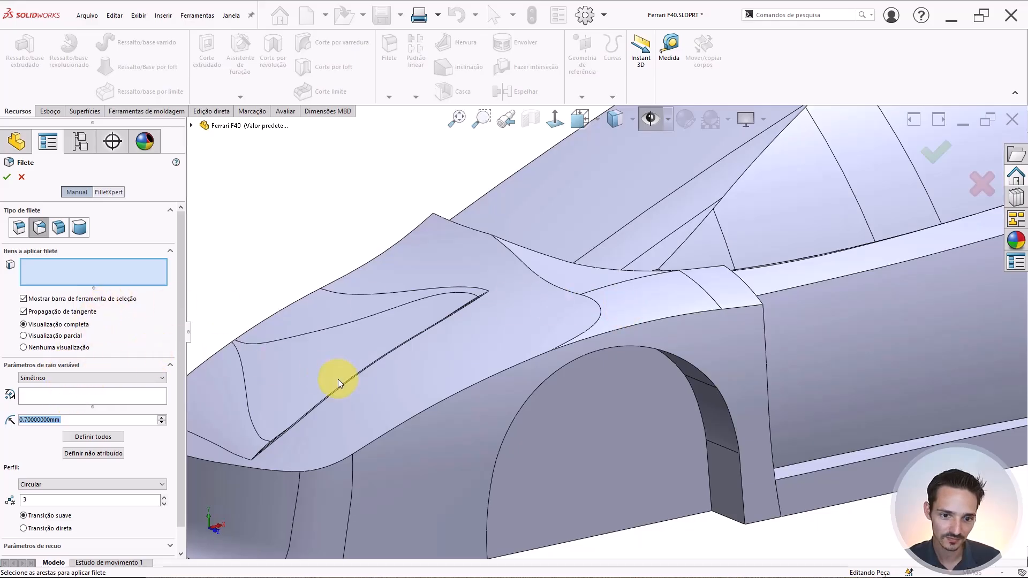
pyautogui.click(387, 432)
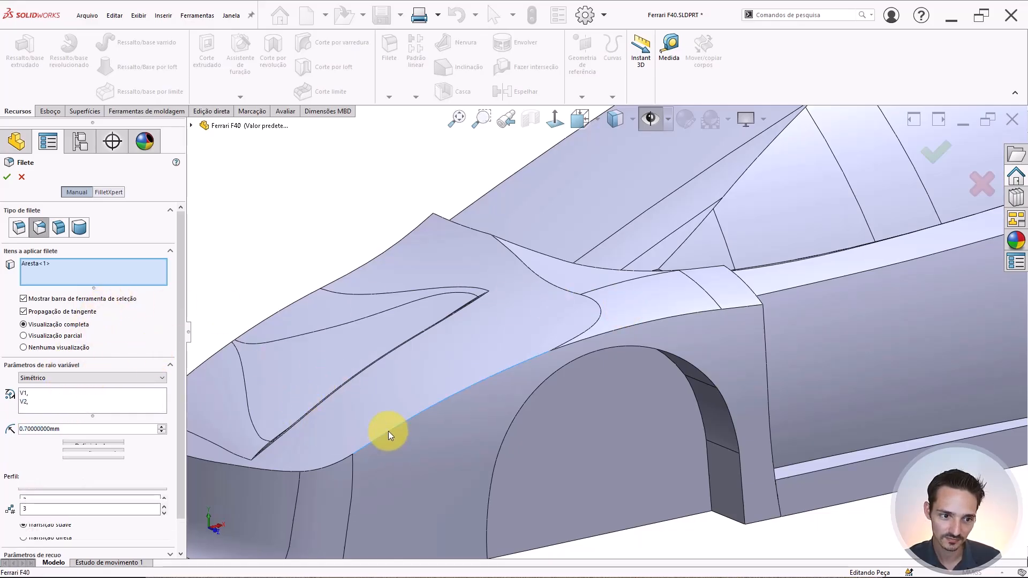
pyautogui.click(30, 313)
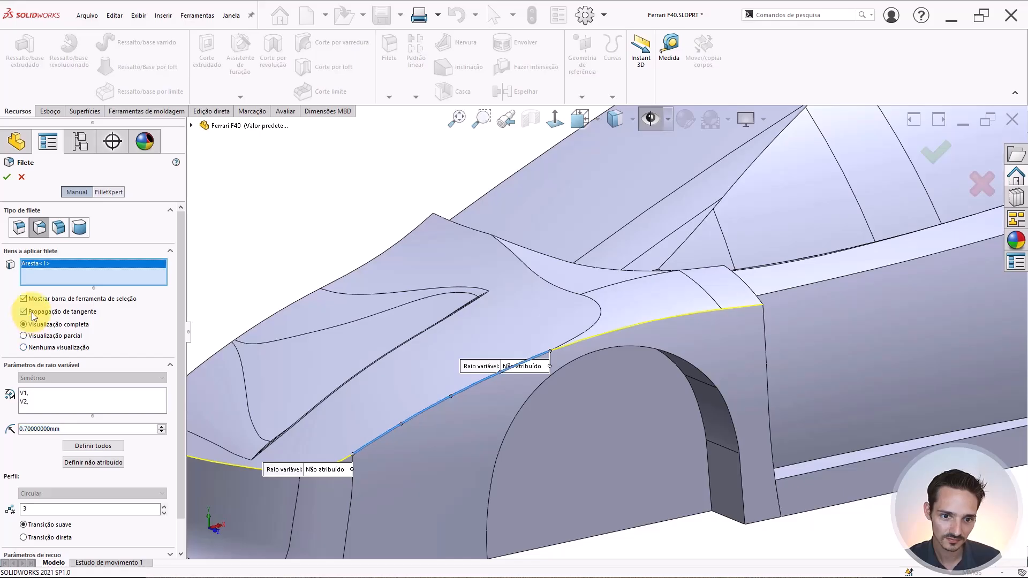
pyautogui.click(566, 346)
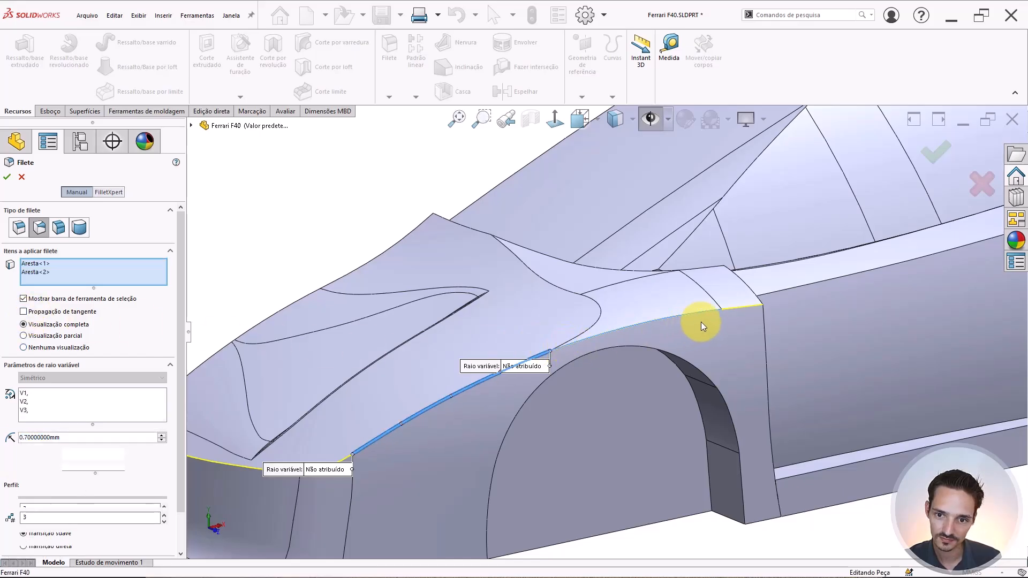
pyautogui.scroll(-3, 757, 298)
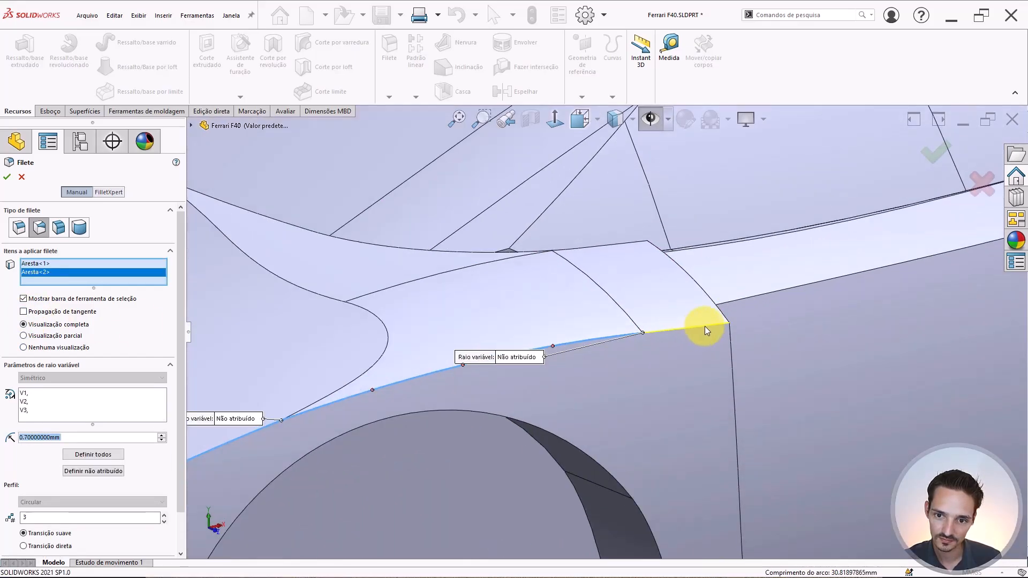
pyautogui.click(705, 326)
# Add the front corner edge and the nose edge to the fillet and assign a 1 mm radius to all vertices.
pyautogui.scroll(3, 473, 368)
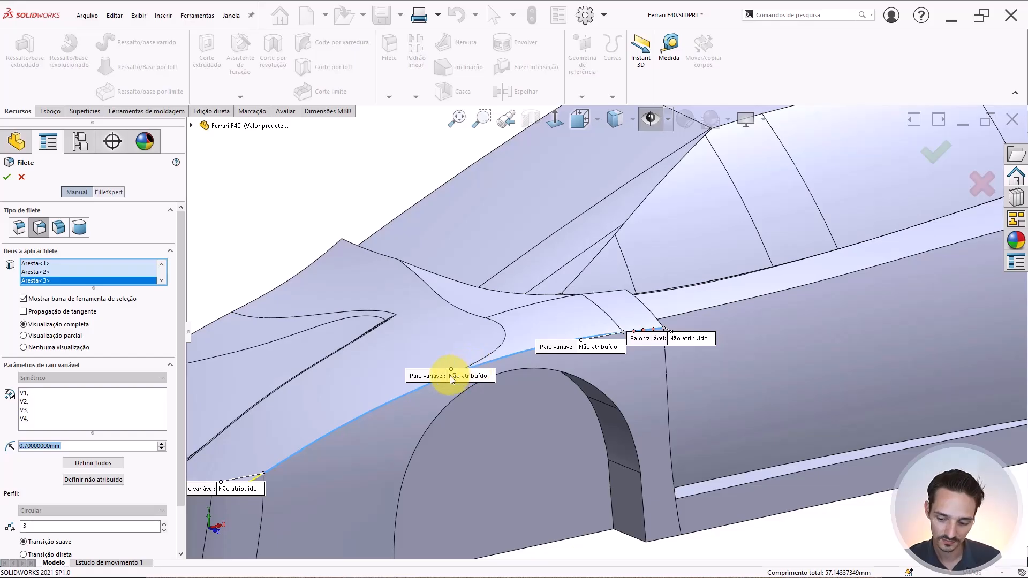
pyautogui.write('1')
pyautogui.press('Return')
pyautogui.scroll(3, 450, 375)
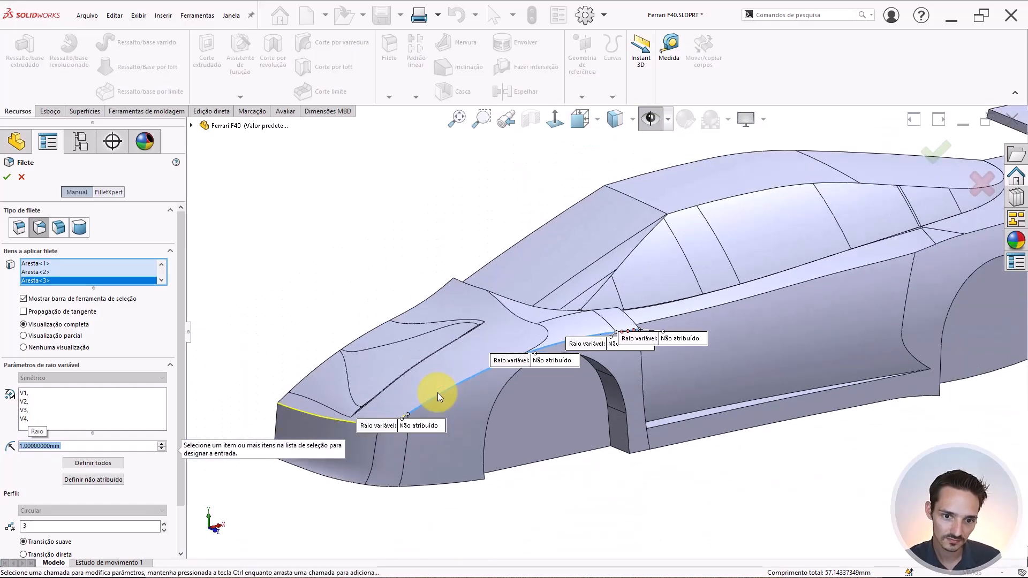
pyautogui.scroll(-2, 438, 397)
pyautogui.scroll(-3, 417, 419)
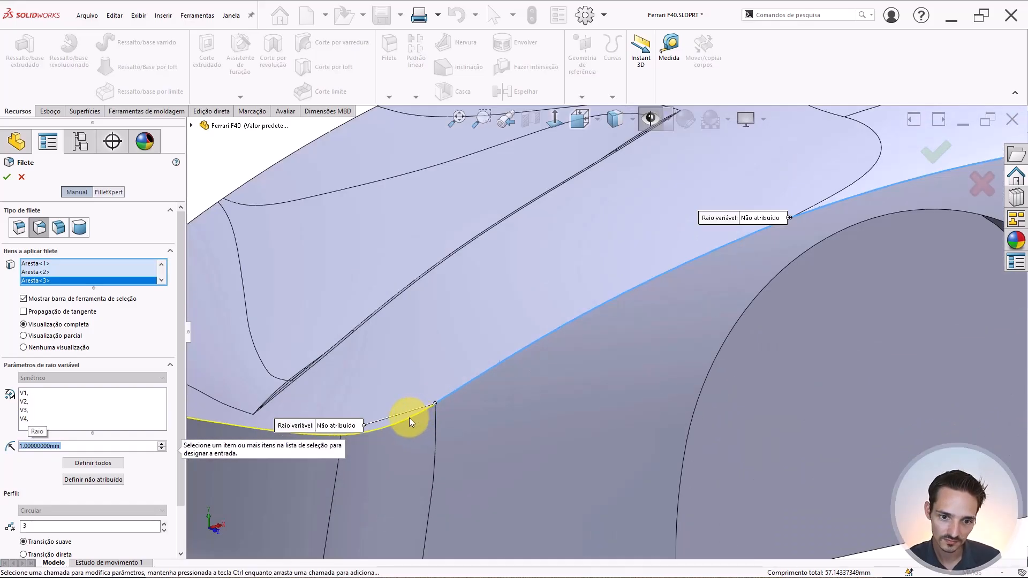
pyautogui.click(409, 419)
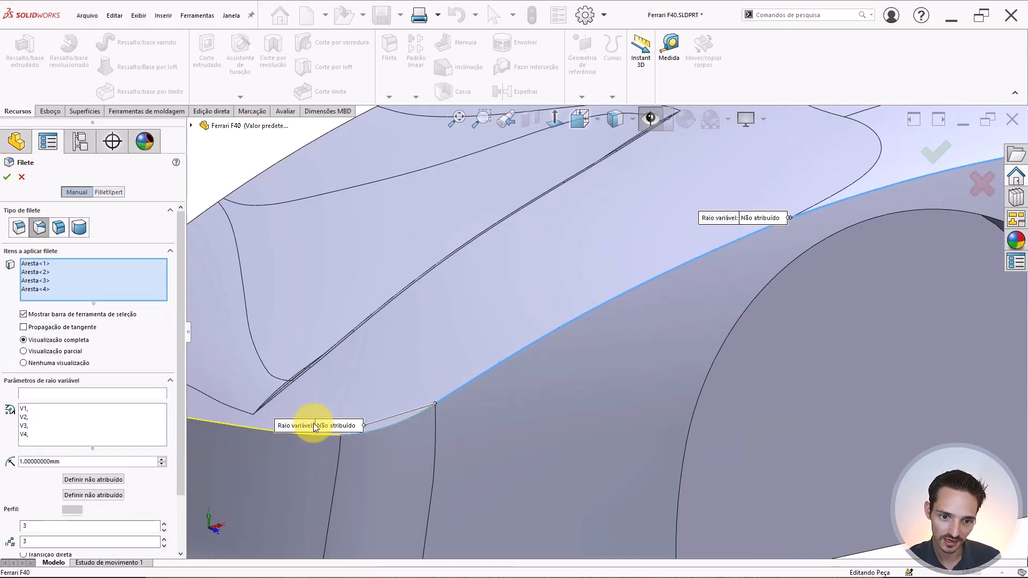
pyautogui.click(243, 426)
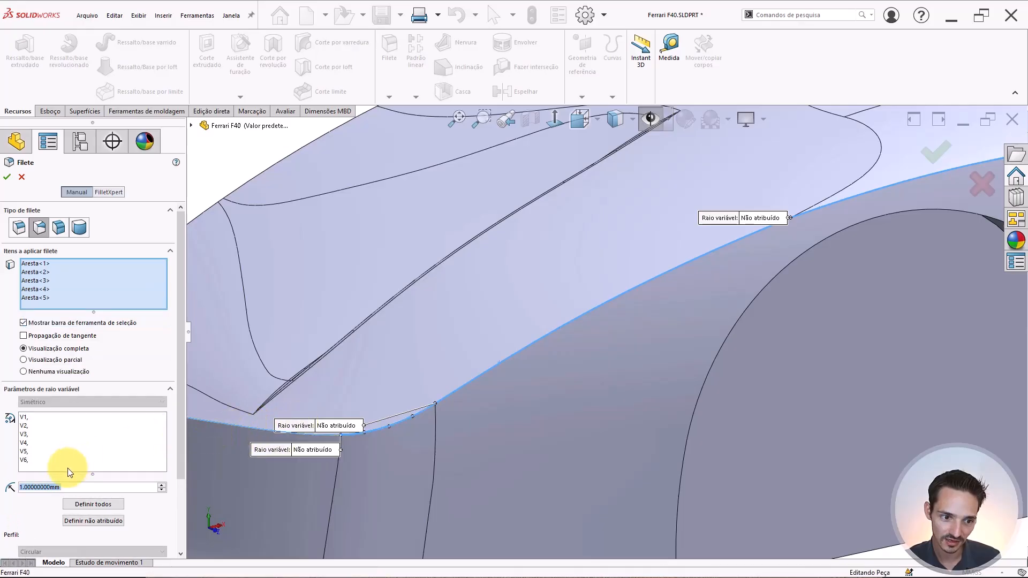
pyautogui.click(78, 505)
pyautogui.scroll(5, 466, 406)
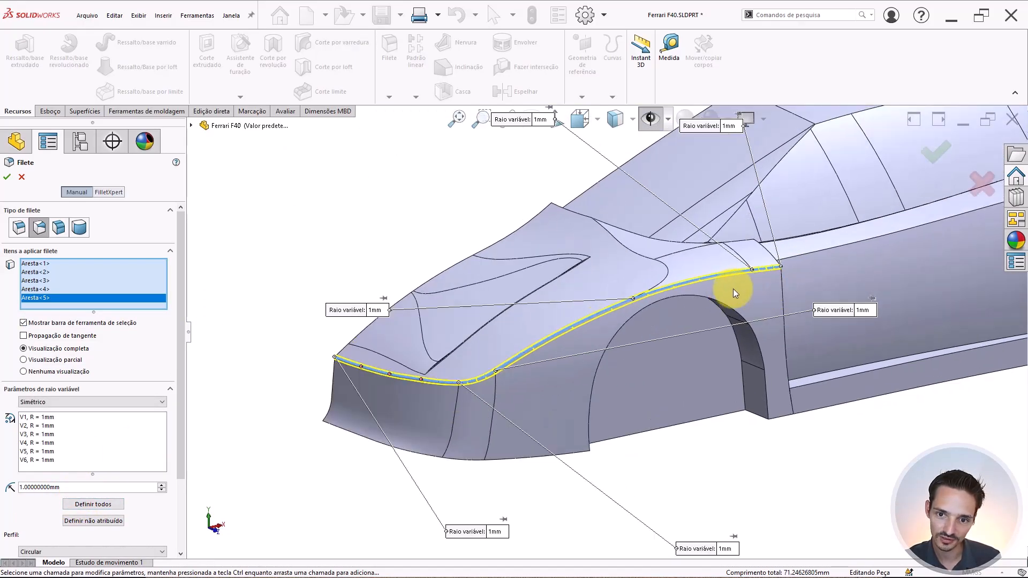
# Set a 2 mm radius at the vertex where the hood's curved boundary meets the fender edge.
pyautogui.moveTo(734, 292); pyautogui.dragTo(690, 296, button='middle')
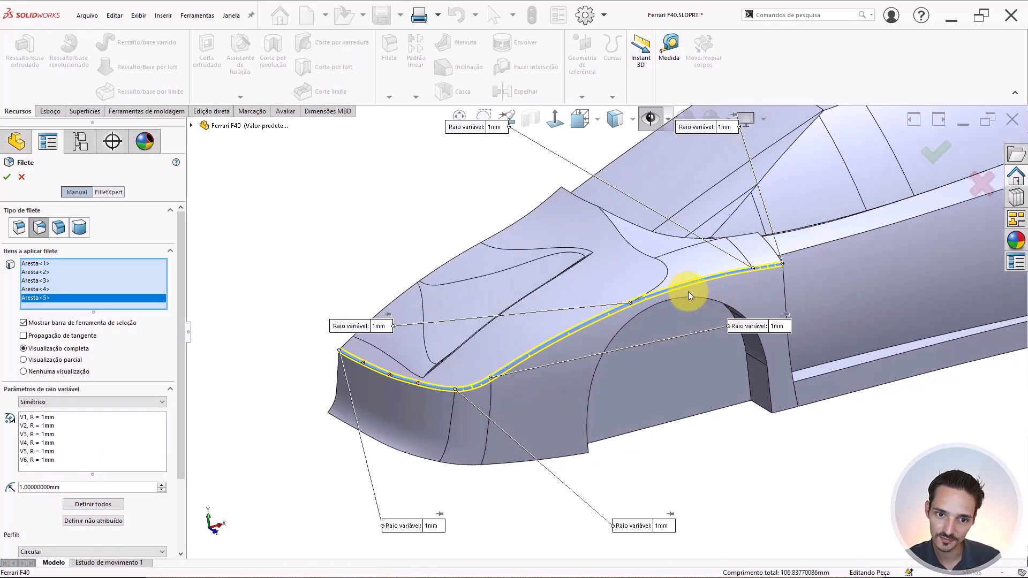
pyautogui.click(381, 326)
pyautogui.press('Return')
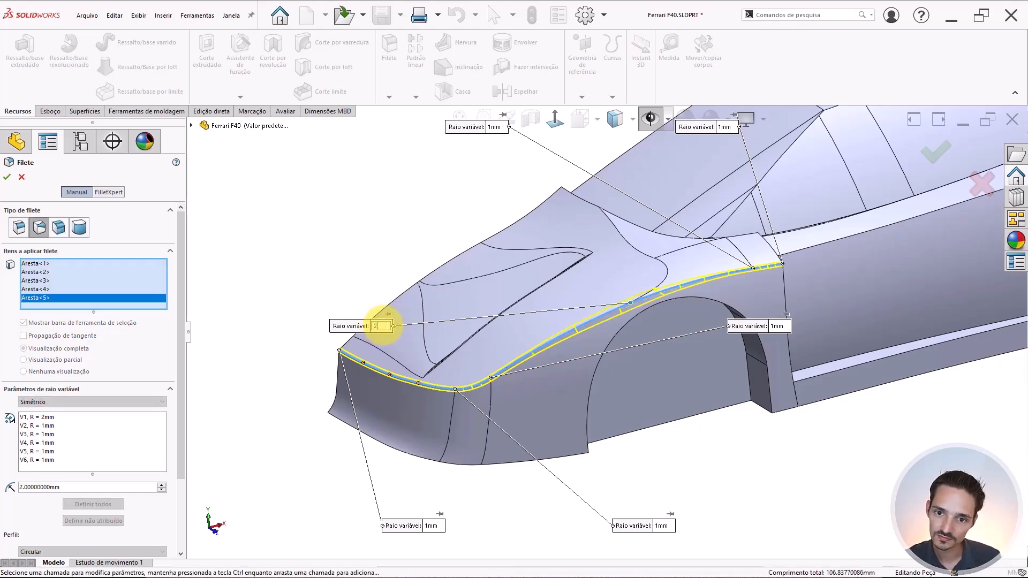
# Set a 2 mm radius at the front end of the short rear fender edge.
pyautogui.moveTo(728, 271); pyautogui.dragTo(578, 206, button='middle')
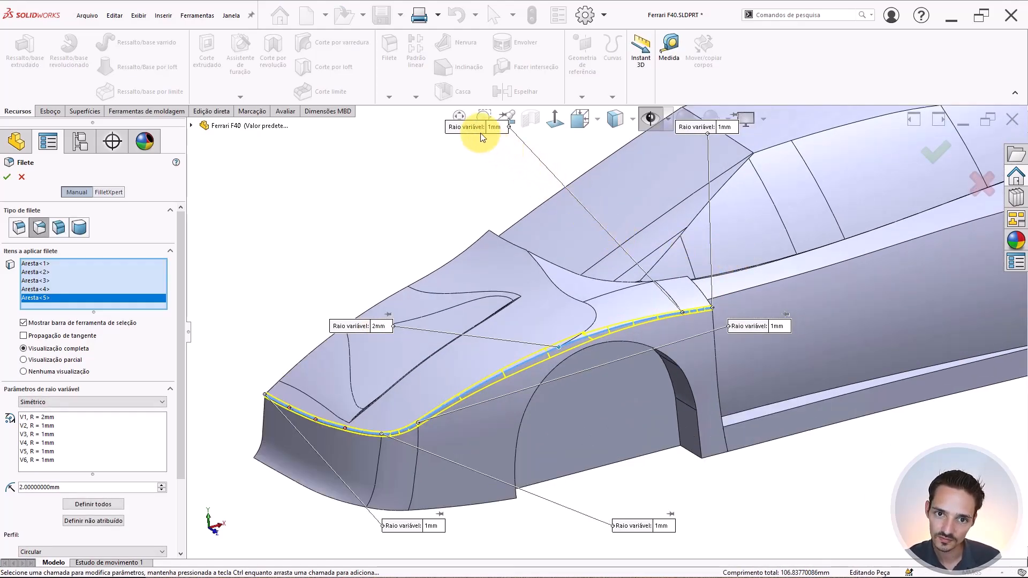
pyautogui.moveTo(480, 132); pyautogui.dragTo(469, 153, button='middle')
pyautogui.scroll(-4, 581, 336)
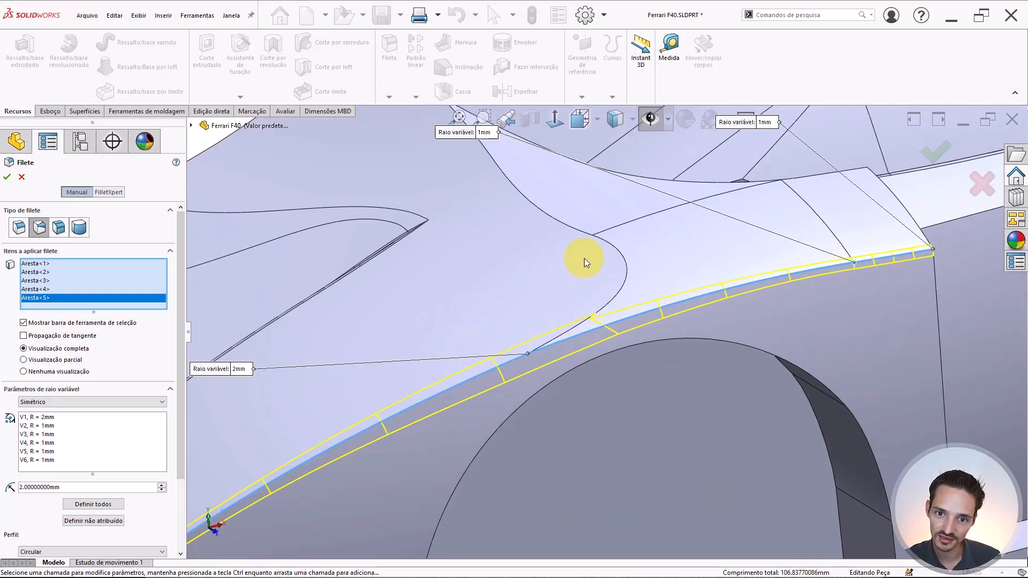
pyautogui.scroll(5, 576, 317)
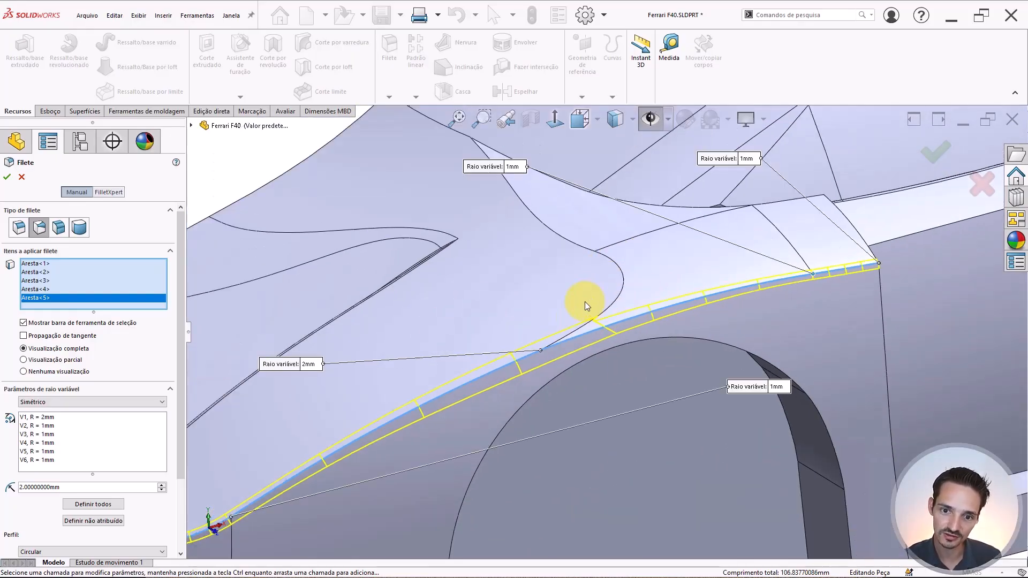
pyautogui.scroll(-2, 603, 291)
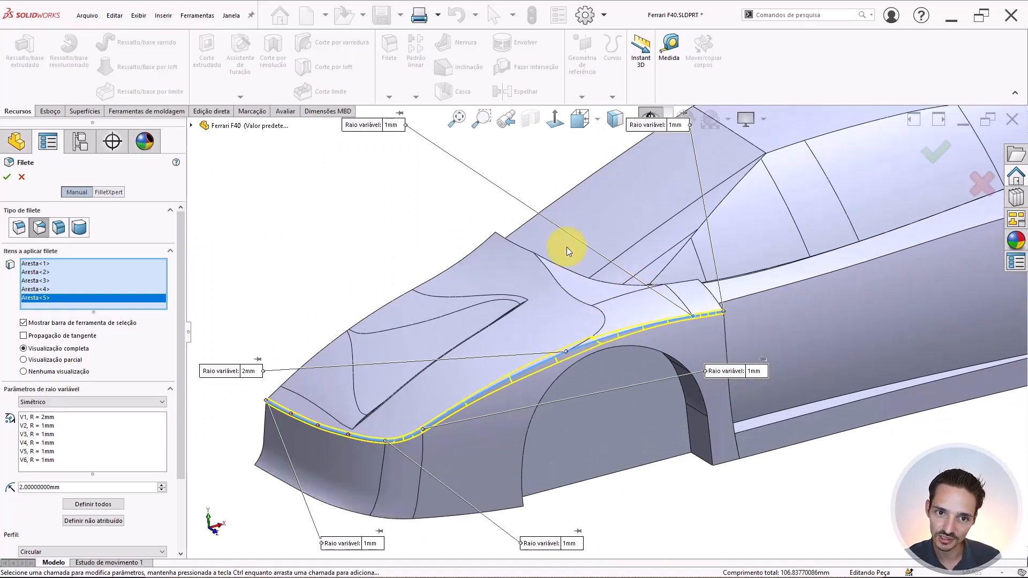
pyautogui.click(397, 124)
pyautogui.click(425, 172)
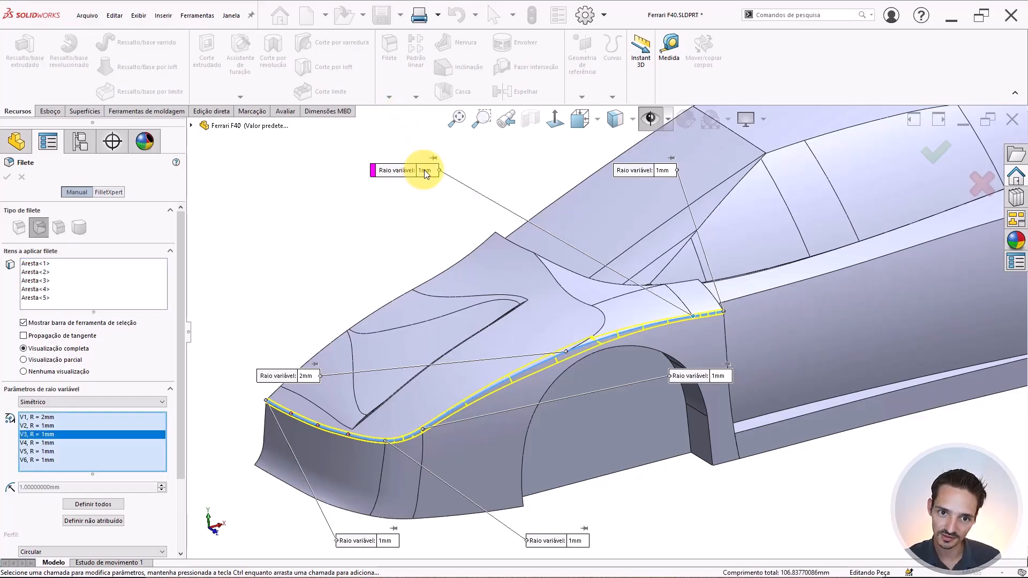
pyautogui.press('Return')
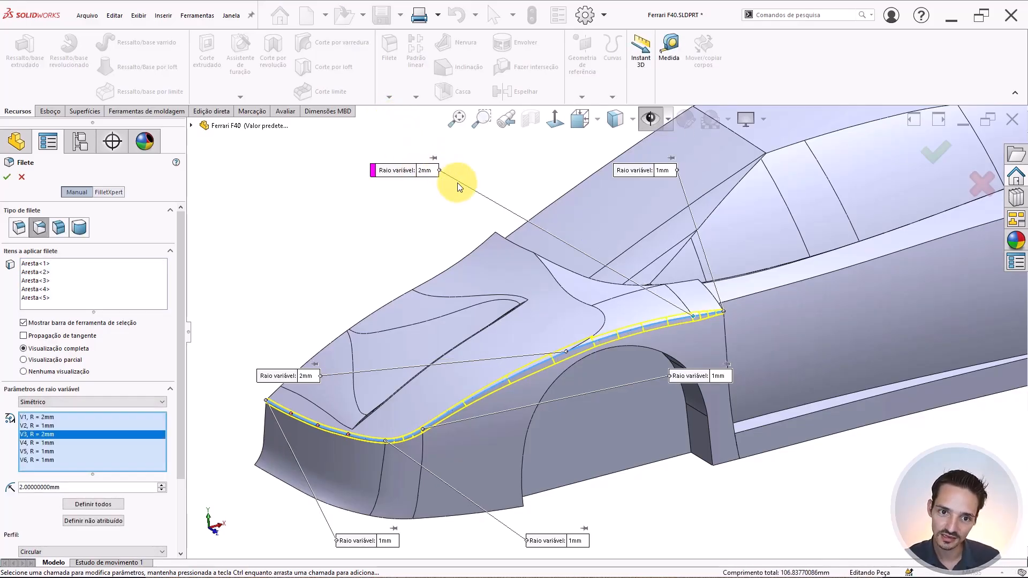
# Set the fender radii to 7 mm at the rear end, 4 mm at the short rear edge's front end and 3 mm at the hood-boundary vertex.
pyautogui.click(664, 171)
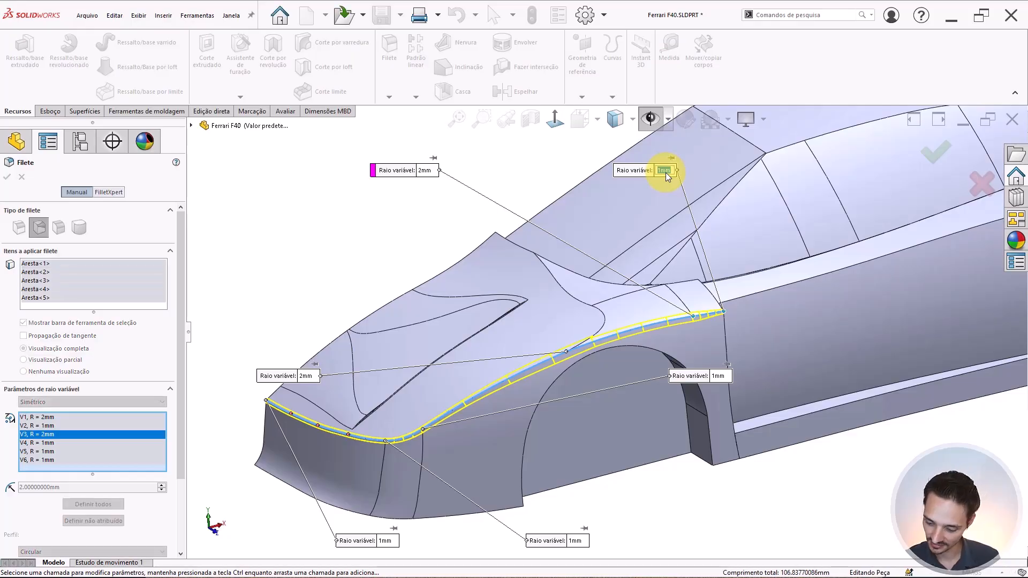
pyautogui.press('Return')
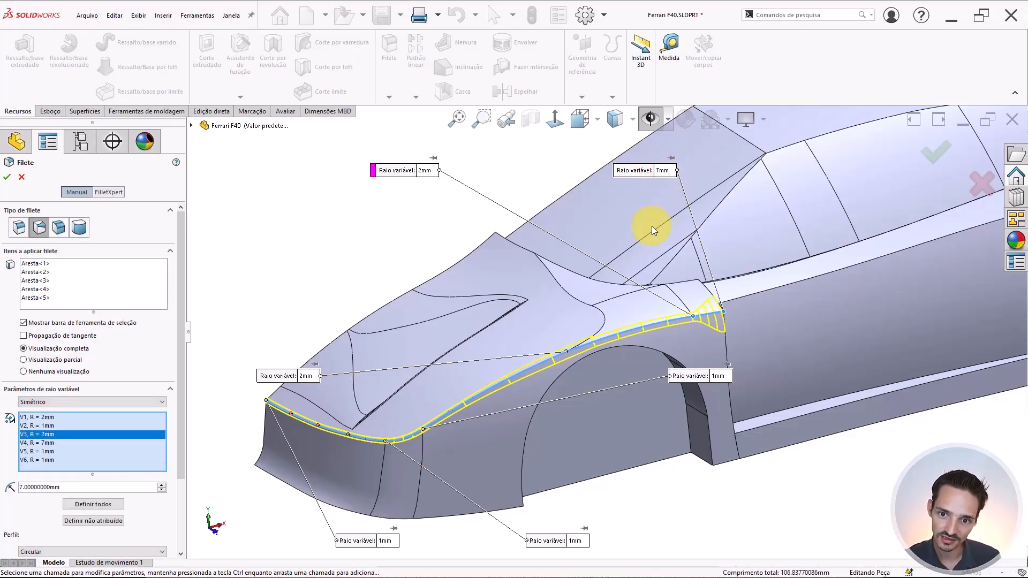
pyautogui.click(427, 170)
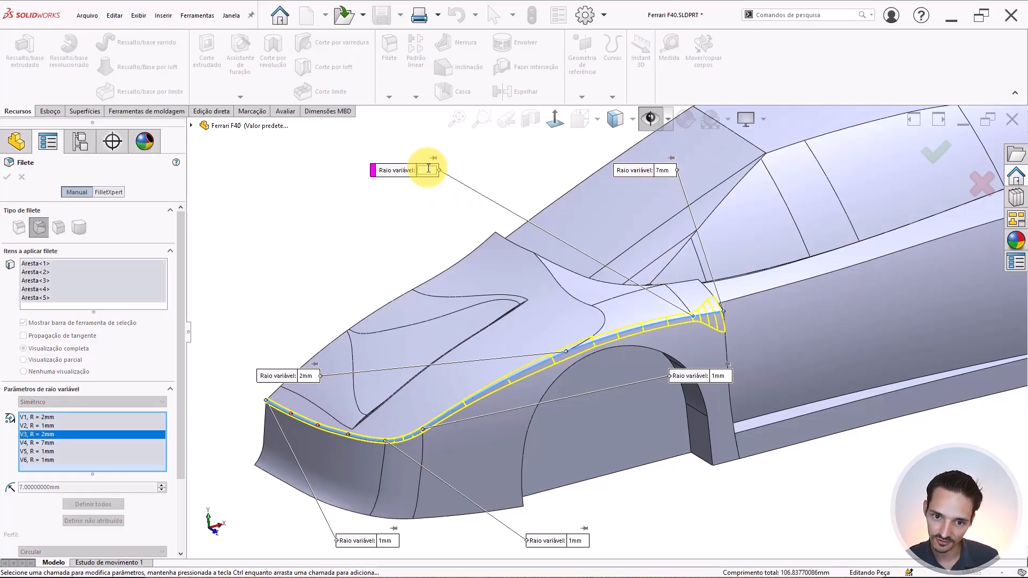
pyautogui.press('Return')
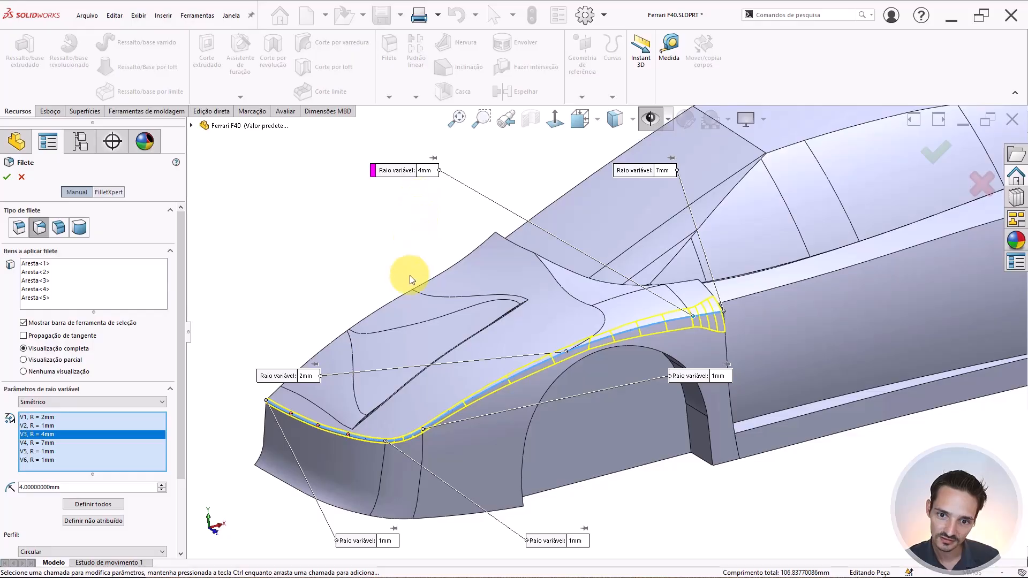
pyautogui.click(305, 377)
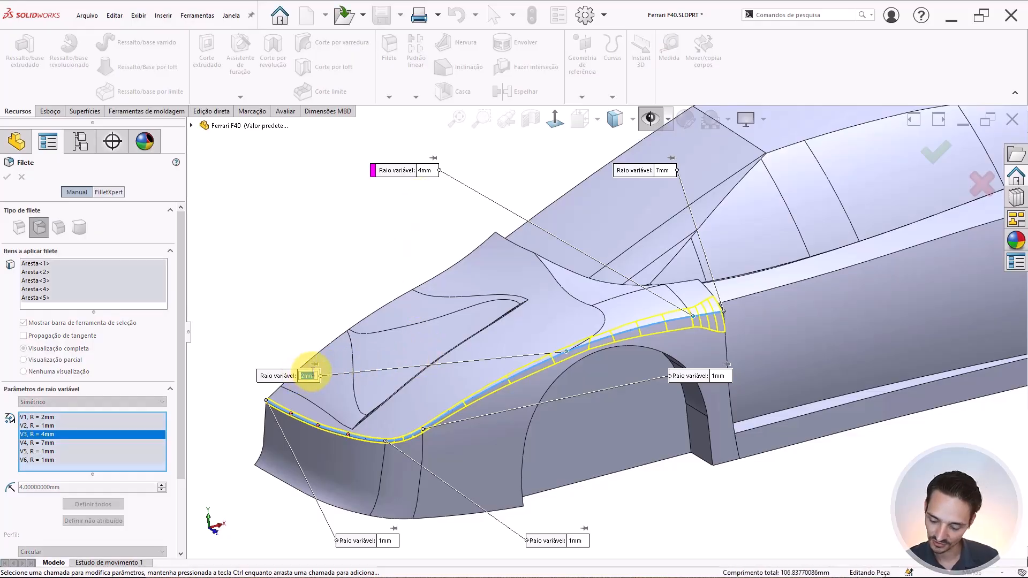
pyautogui.write('3')
pyautogui.press('Return')
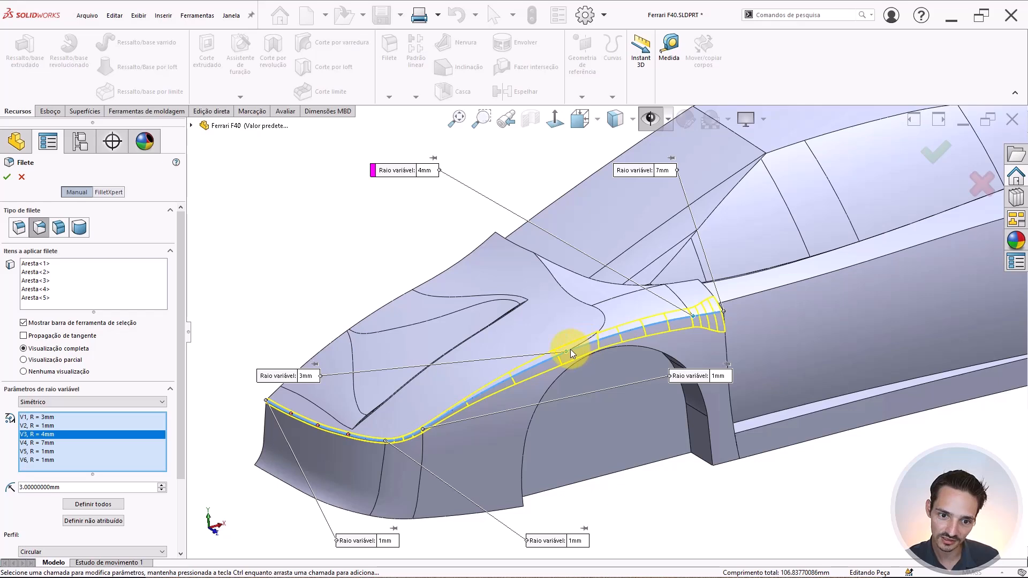
# Set a 2 mm radius at both ends of the nose edge.
pyautogui.scroll(1, 475, 507)
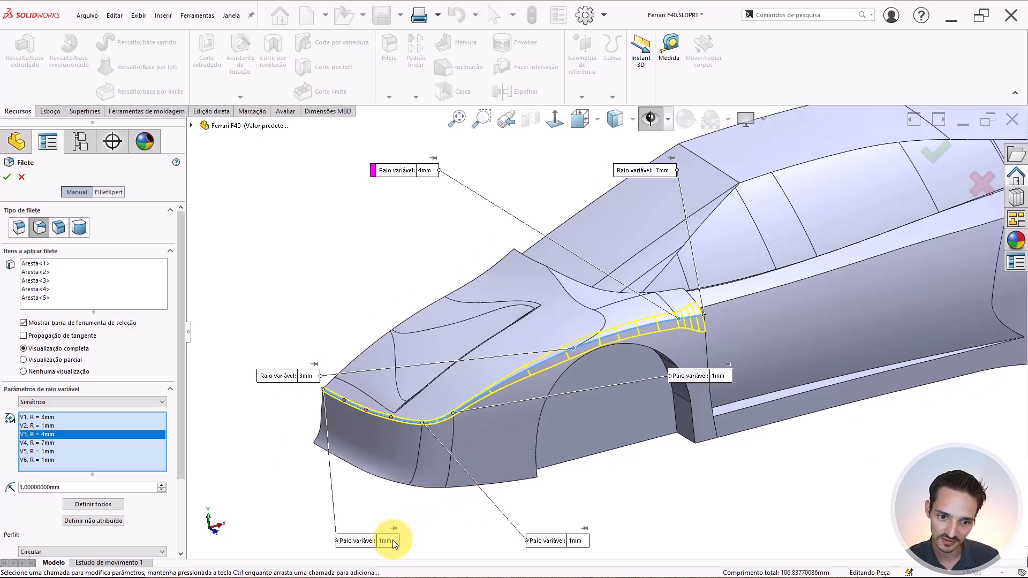
pyautogui.click(393, 539)
pyautogui.write('2')
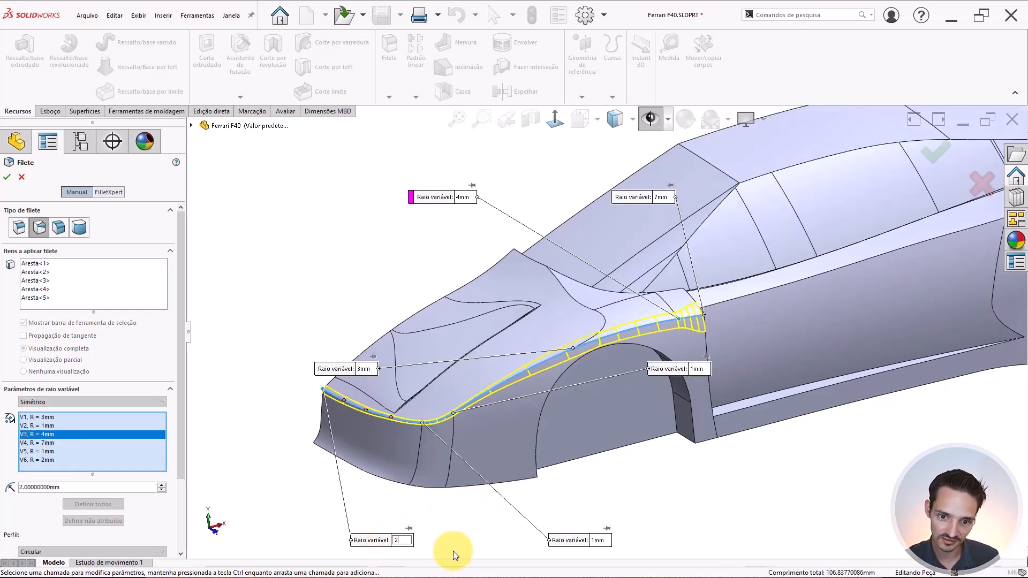
pyautogui.press('Return')
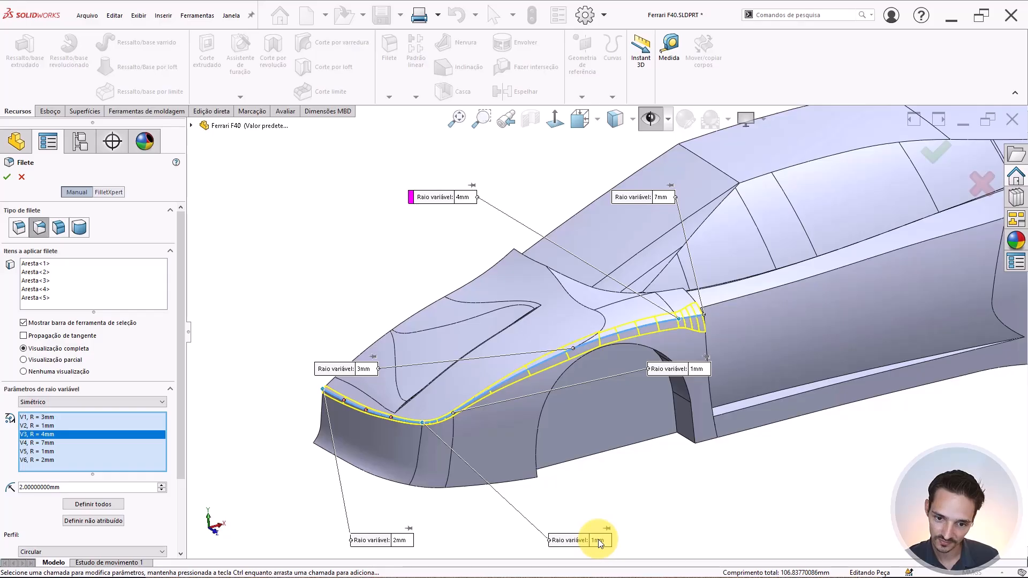
pyautogui.click(598, 540)
pyautogui.write('2')
pyautogui.press('Return')
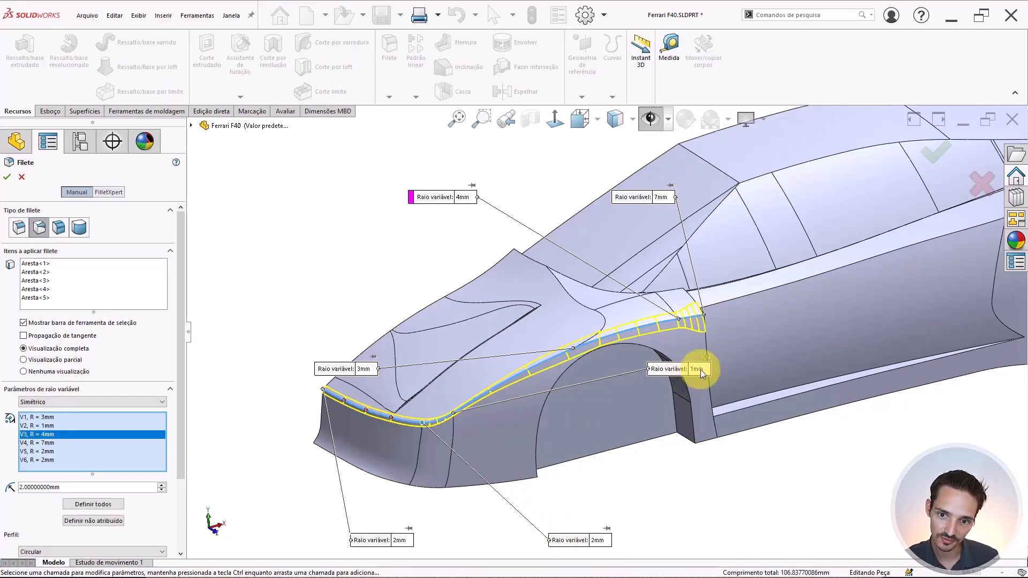
# Set a 4 mm radius where the front corner edge meets the fender edge and at the hood-boundary vertex.
pyautogui.click(697, 369)
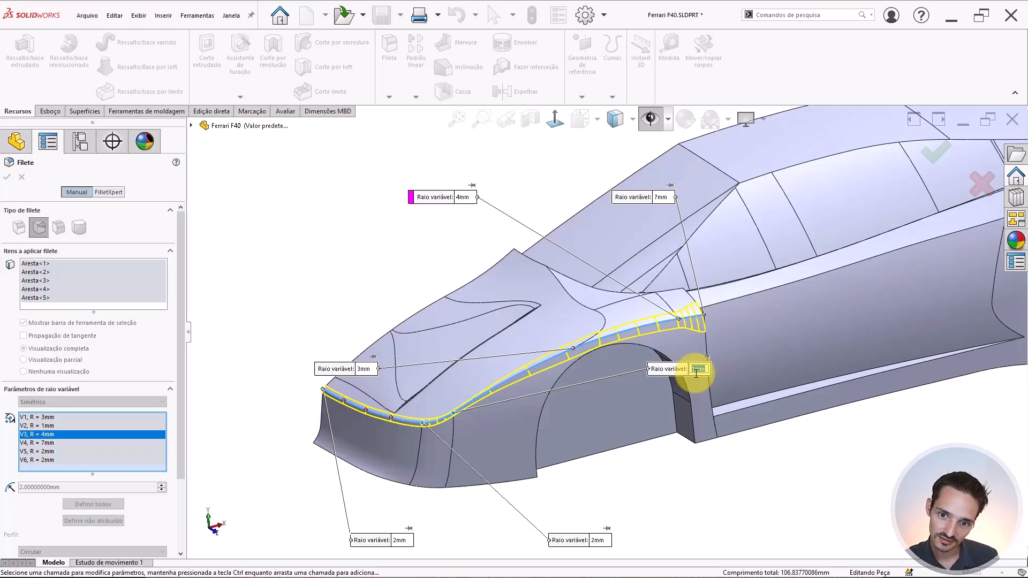
pyautogui.press('Return')
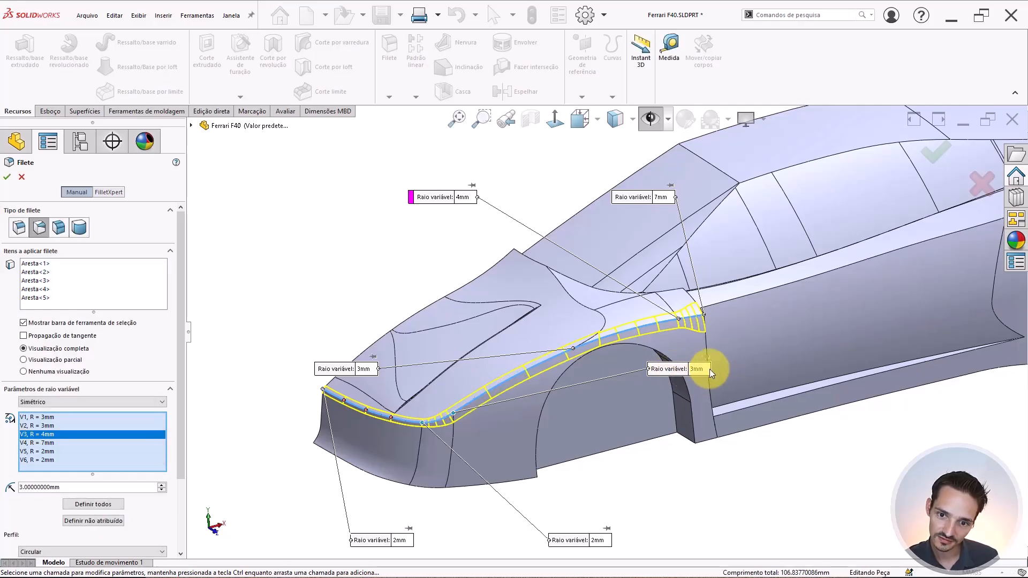
pyautogui.click(697, 369)
pyautogui.write('4')
pyautogui.press('Return')
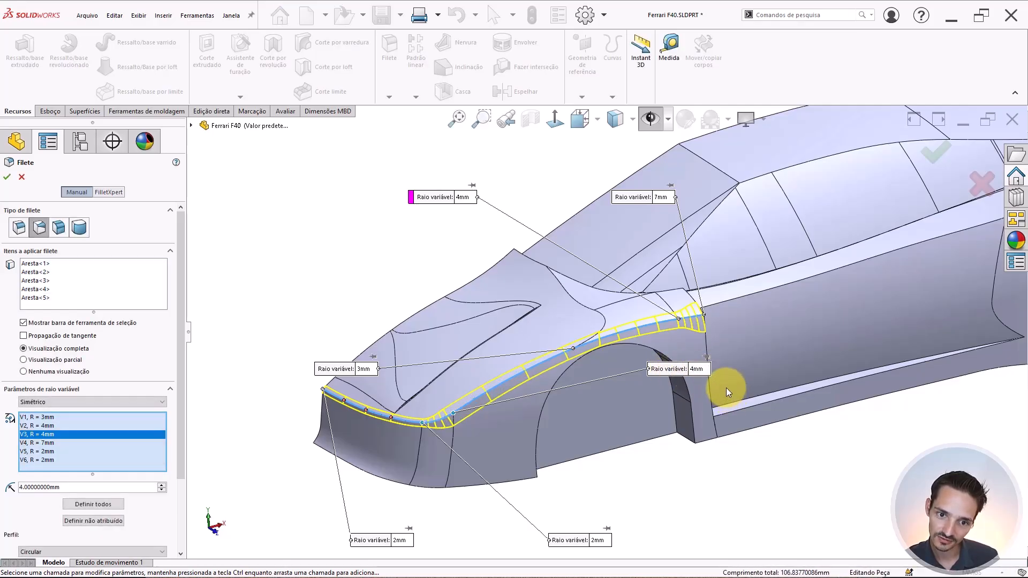
pyautogui.click(367, 369)
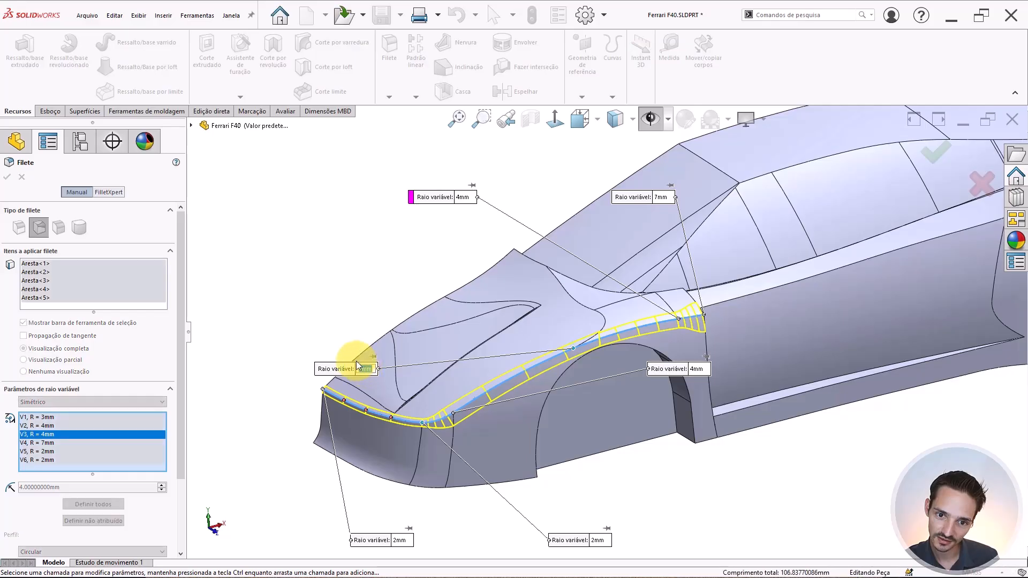
pyautogui.write('4')
pyautogui.press('Return')
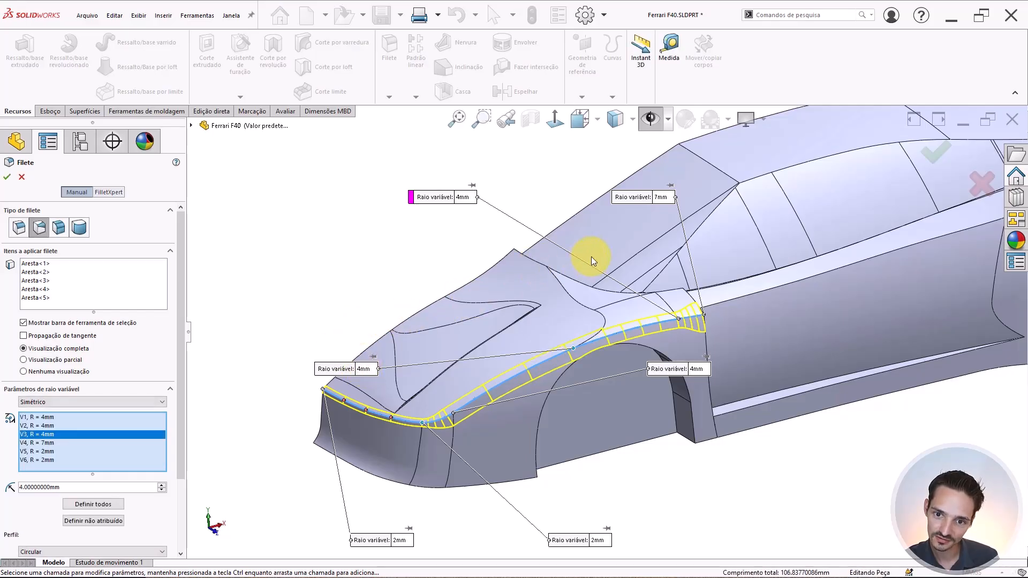
# Set the radius at the front end of the short rear fender edge to 6 mm.
pyautogui.click(462, 197)
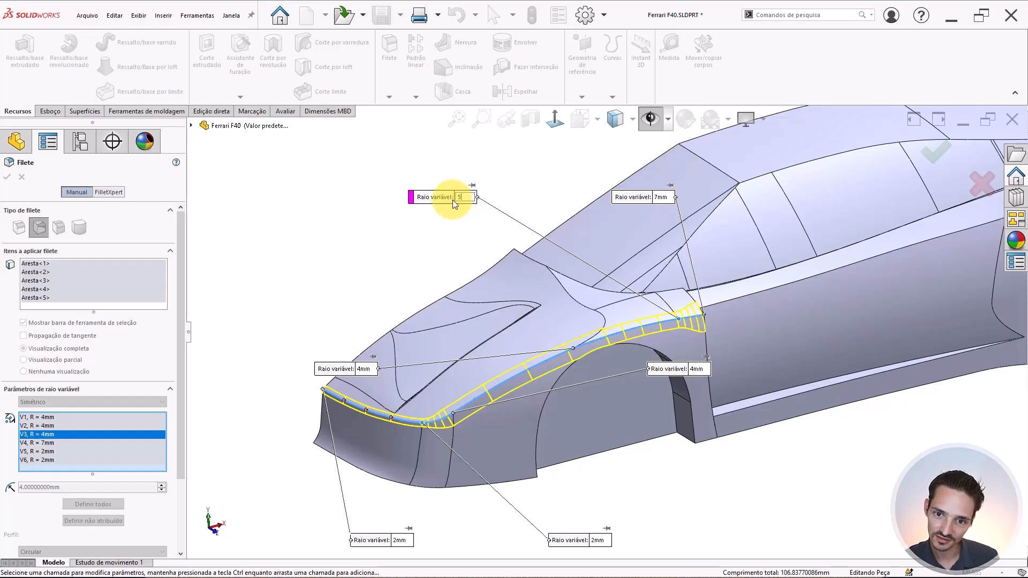
pyautogui.write('5')
pyautogui.press('Return')
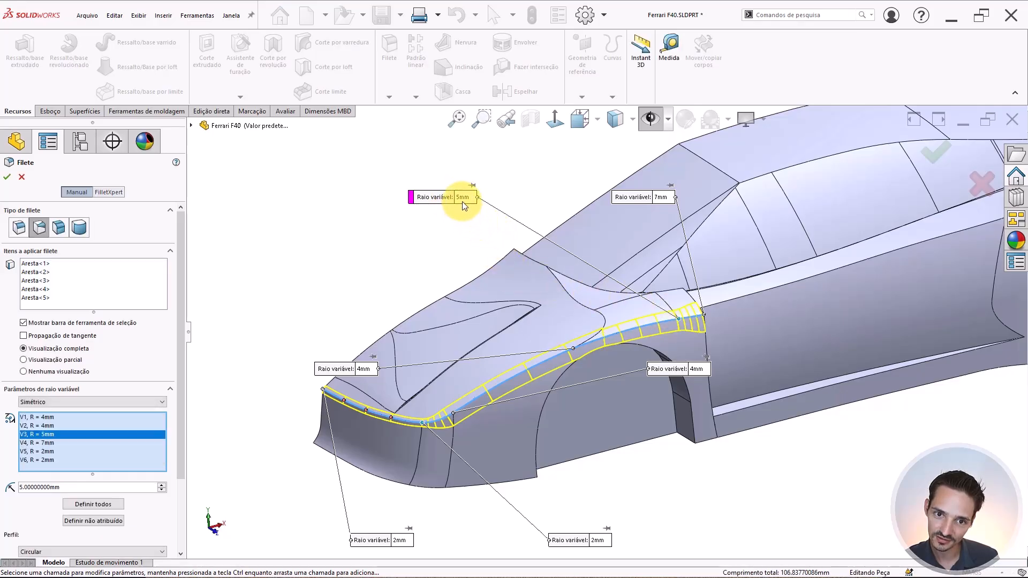
pyautogui.click(462, 197)
pyautogui.write('6')
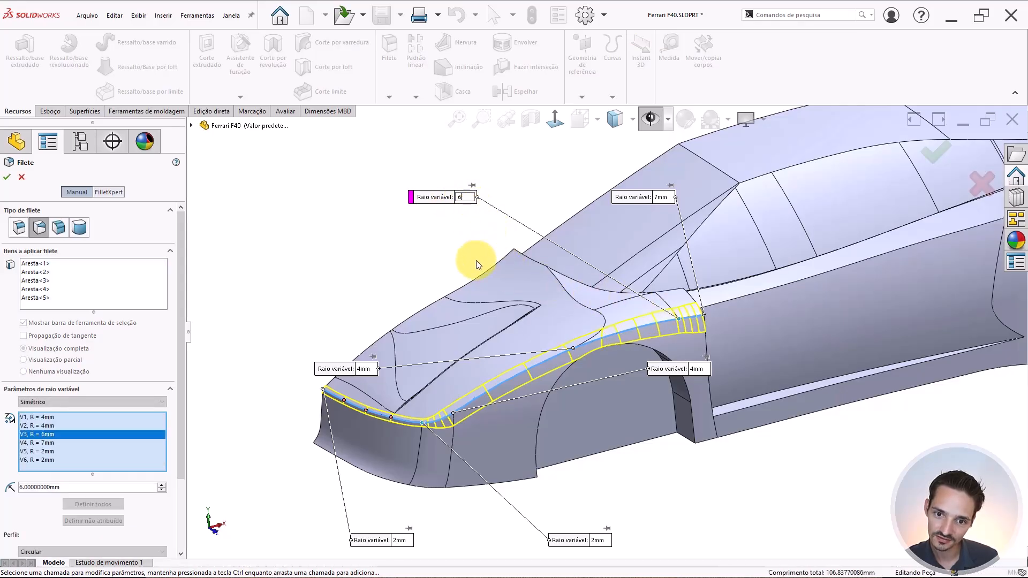
pyautogui.press('Return')
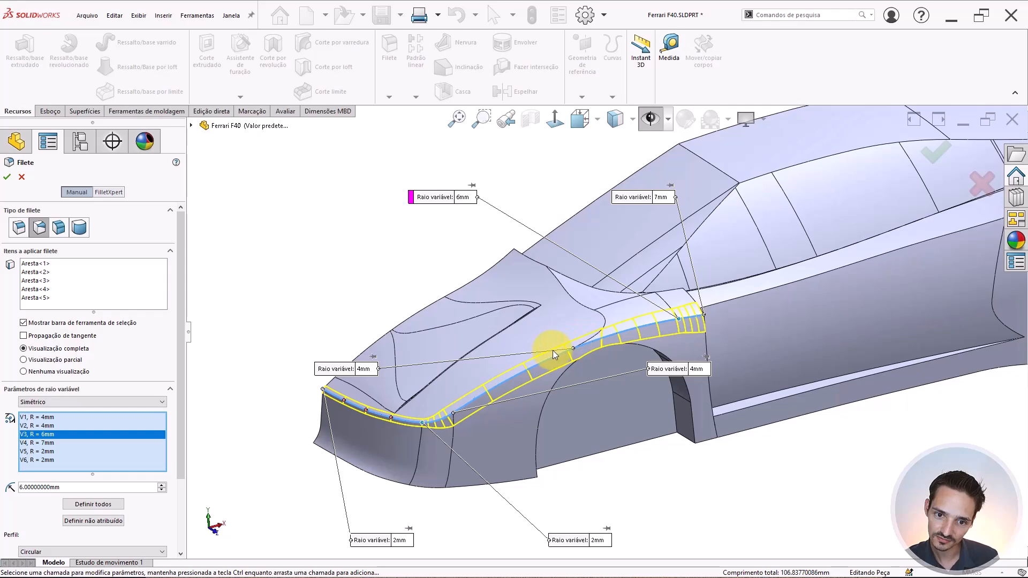
# Accept the variable-radius fillet along the nose and front fender.
pyautogui.moveTo(552, 350); pyautogui.dragTo(503, 386, button='middle')
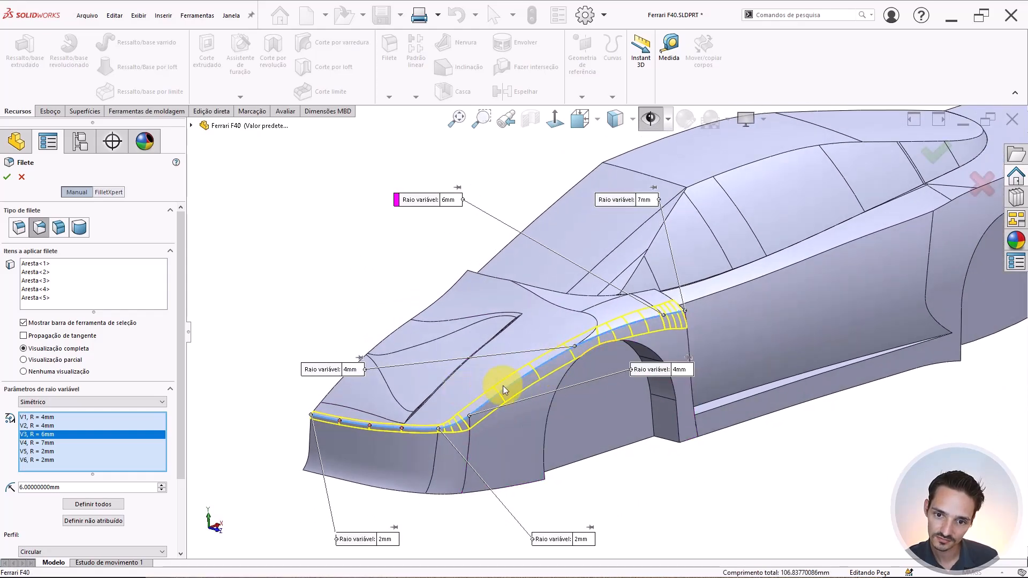
pyautogui.scroll(1, 638, 326)
pyautogui.scroll(-1, 637, 326)
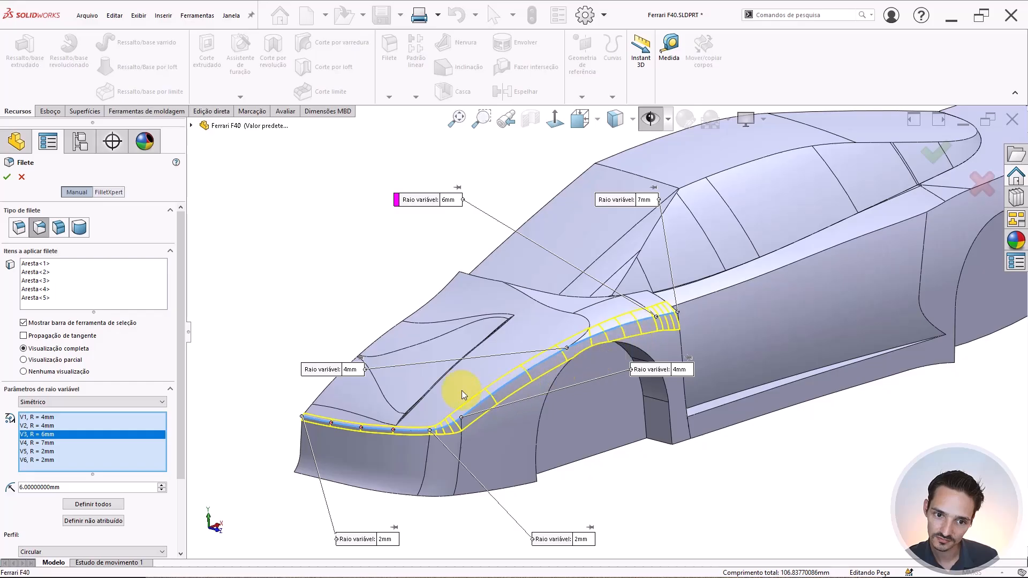
pyautogui.click(338, 376)
pyautogui.click(324, 393)
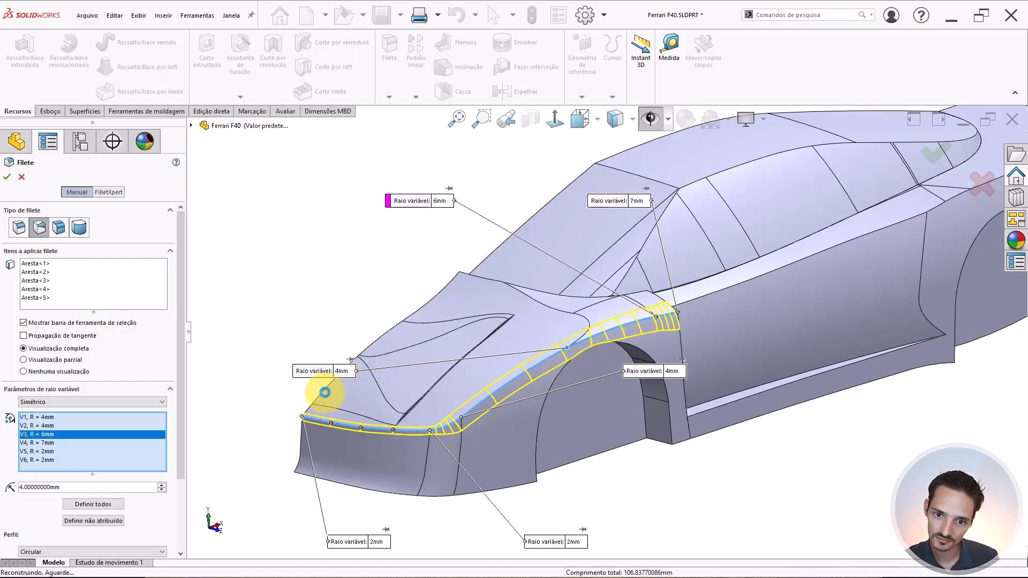
pyautogui.press('Return')
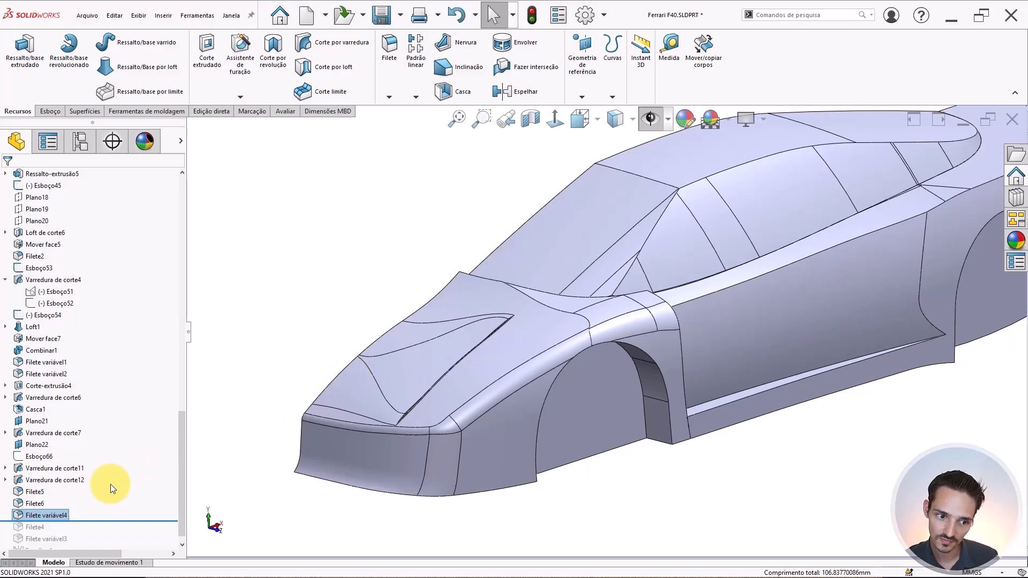
# Reopen the nose and fender variable-radius fillet and set a 6 mm radius at the hood-boundary vertex.
pyautogui.click(42, 515)
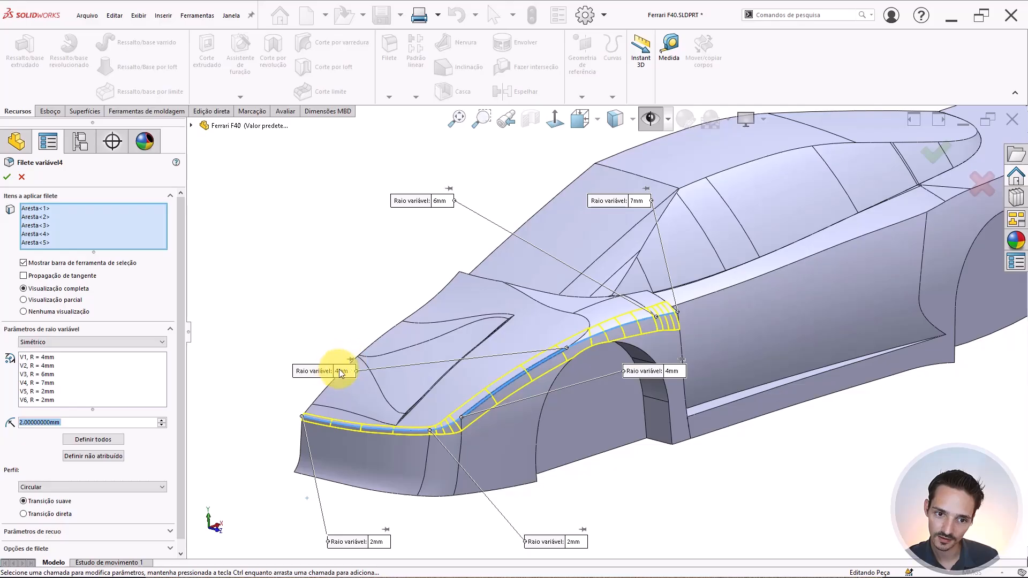
pyautogui.click(341, 371)
pyautogui.write('6')
pyautogui.press('Return')
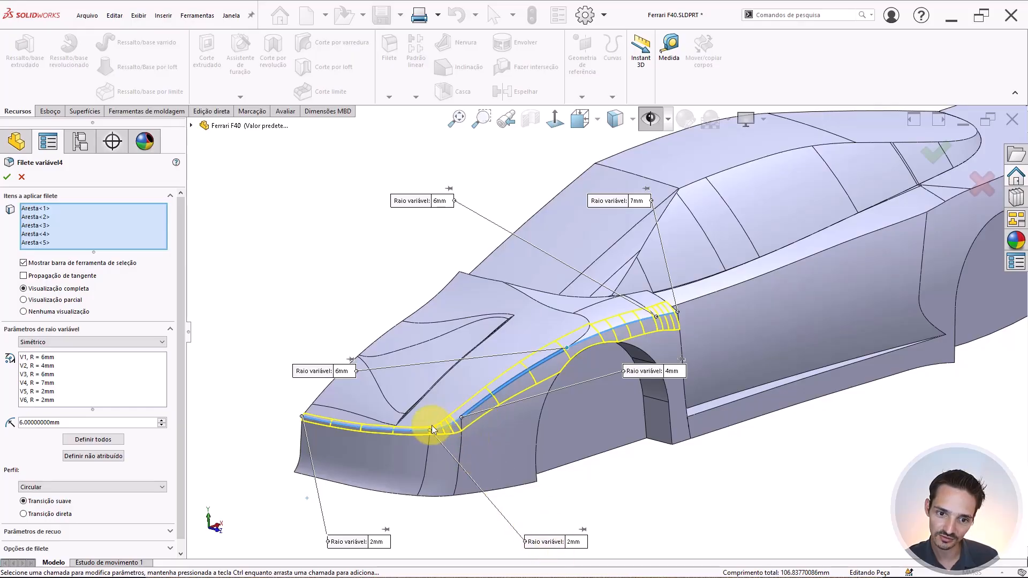
# Set the radius at the rear end of the front fender edge to 6 mm.
pyautogui.moveTo(512, 362); pyautogui.dragTo(596, 348, button='middle')
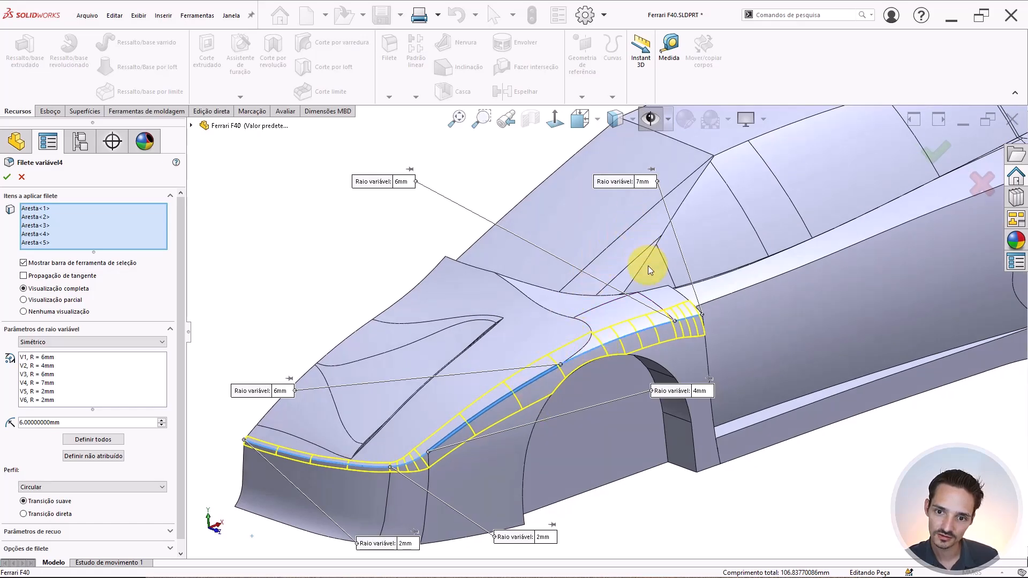
pyautogui.click(642, 182)
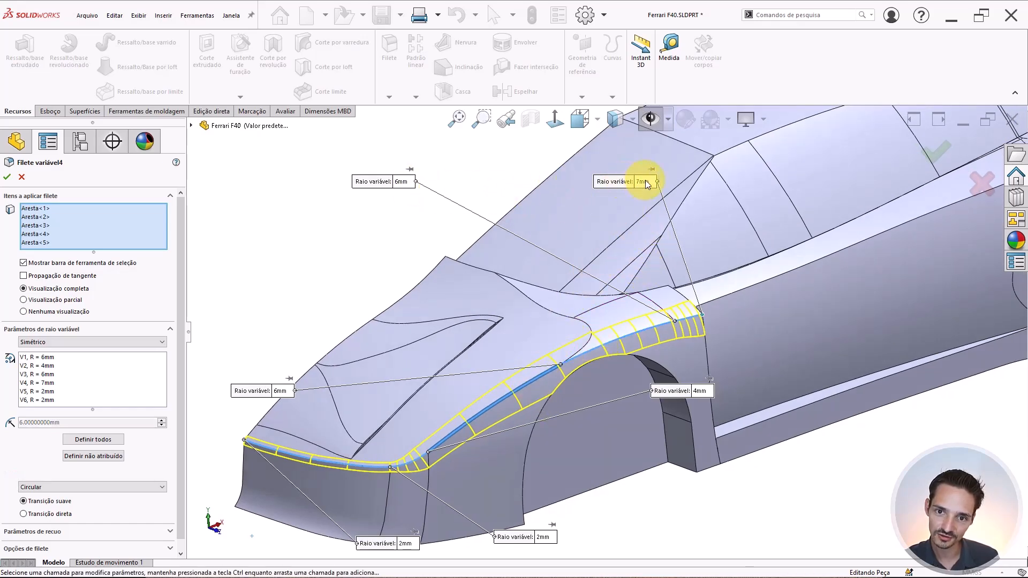
pyautogui.write('6')
pyautogui.press('Return')
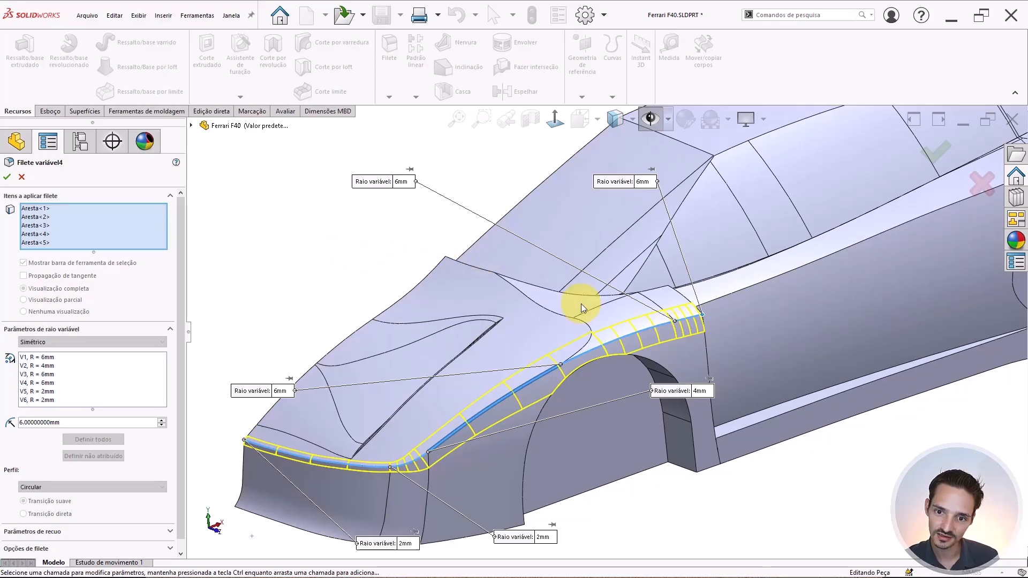
# Set the radius at both ends of the nose edge to 1 mm.
pyautogui.scroll(-3, 645, 323)
pyautogui.moveTo(645, 324); pyautogui.dragTo(448, 384, button='middle')
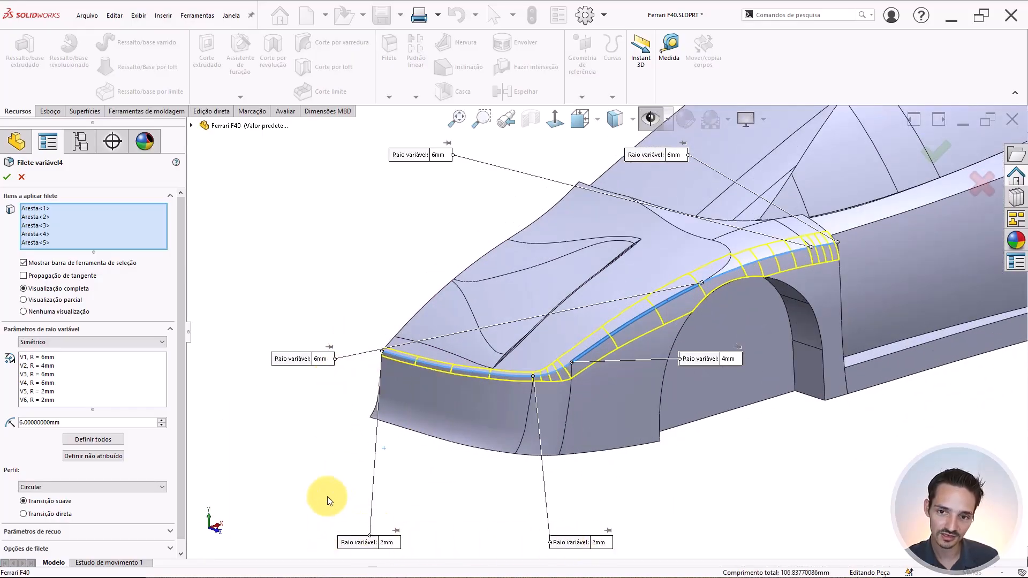
pyautogui.scroll(5, 601, 321)
pyautogui.moveTo(613, 324); pyautogui.dragTo(578, 315, button='middle')
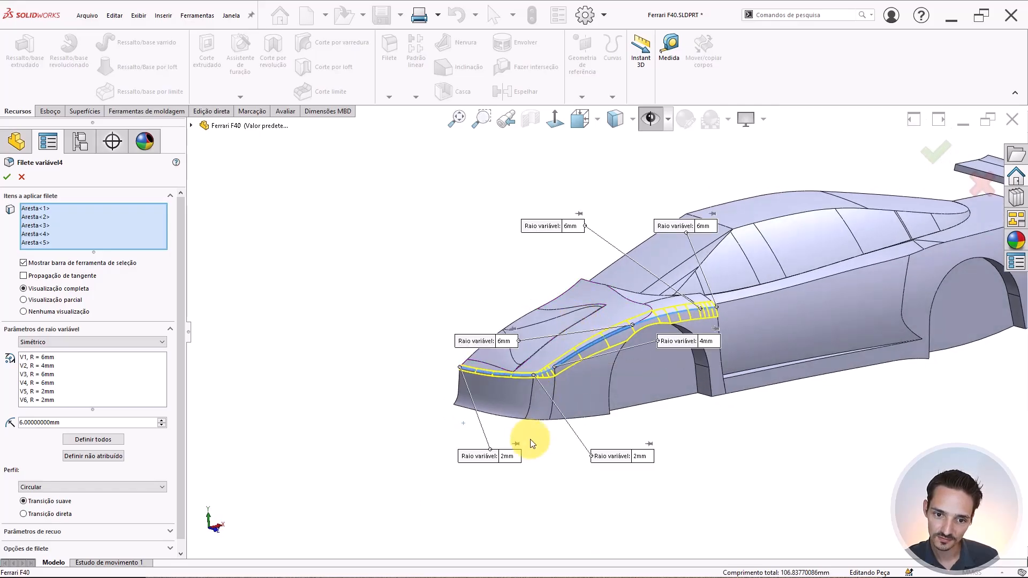
pyautogui.click(508, 456)
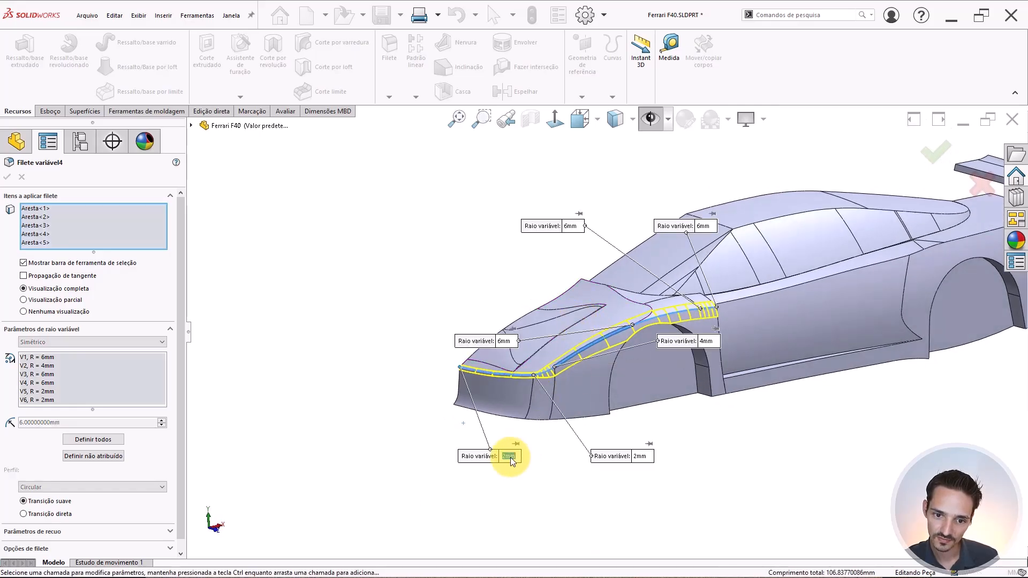
pyautogui.write('1')
pyautogui.press('Return')
pyautogui.click(640, 457)
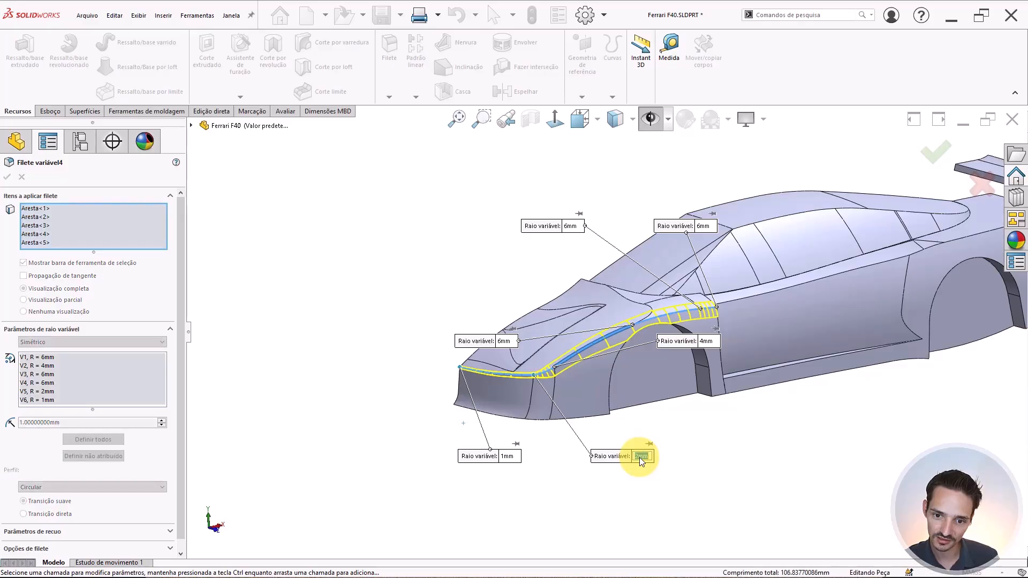
pyautogui.write('1')
pyautogui.press('Return')
# Set the variable fillet radius at both ends of the nose edge to 2 mm.
pyautogui.scroll(-5, 497, 379)
pyautogui.moveTo(500, 379); pyautogui.dragTo(517, 394, button='middle')
pyautogui.scroll(5, 542, 387)
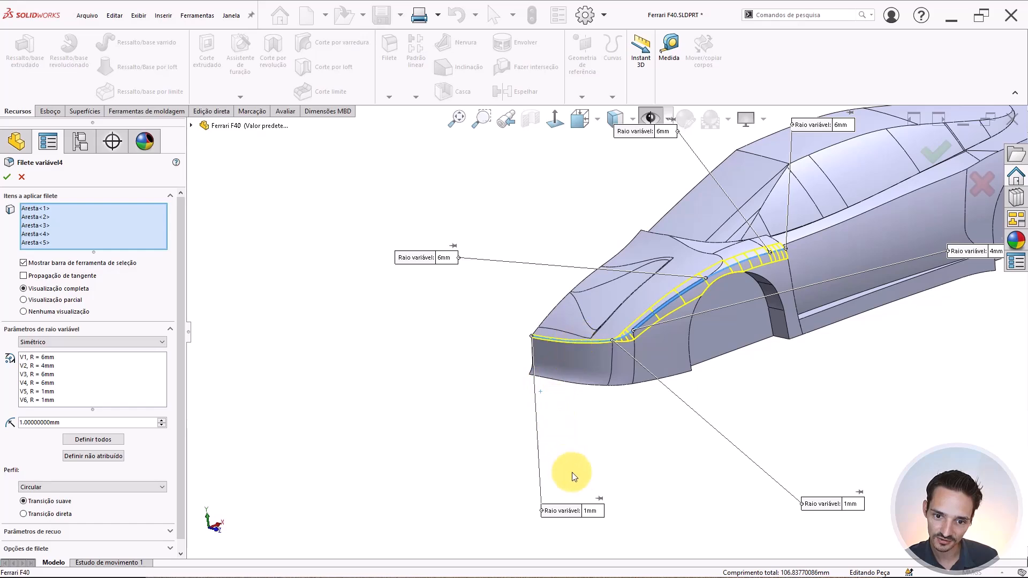
pyautogui.click(590, 510)
pyautogui.write('2')
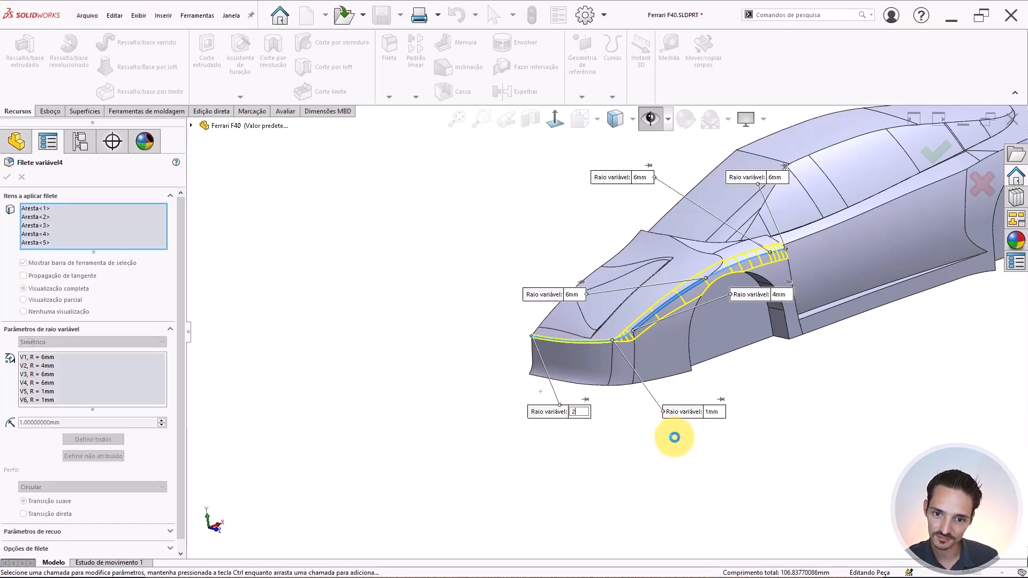
pyautogui.click(712, 412)
pyautogui.write('2')
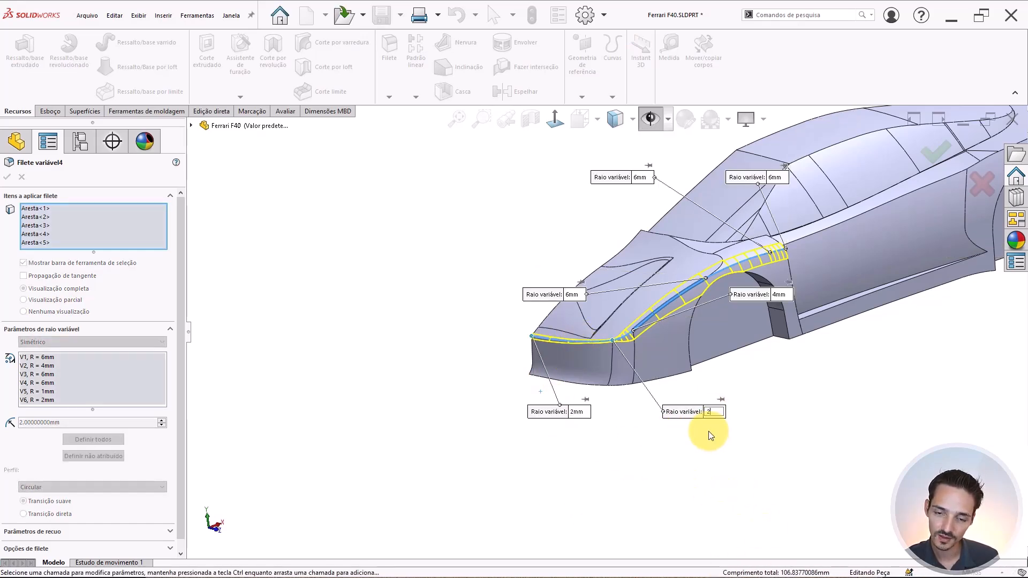
pyautogui.press('Return')
pyautogui.scroll(-5, 722, 251)
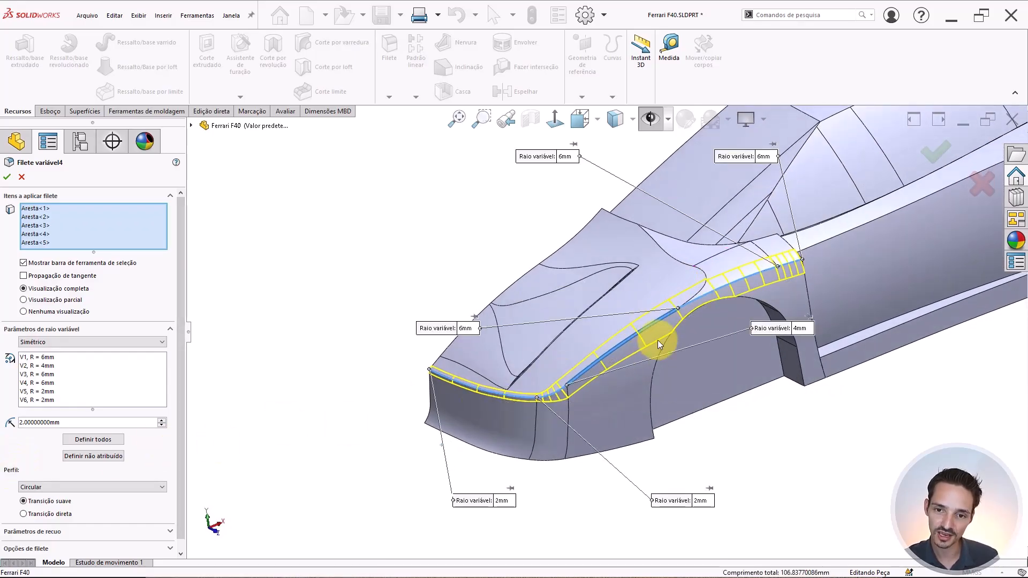
# Examine the fillet preview around the nose corner and front fender, and accept the variable-radius fillet.
pyautogui.moveTo(659, 340); pyautogui.dragTo(659, 314, button='middle')
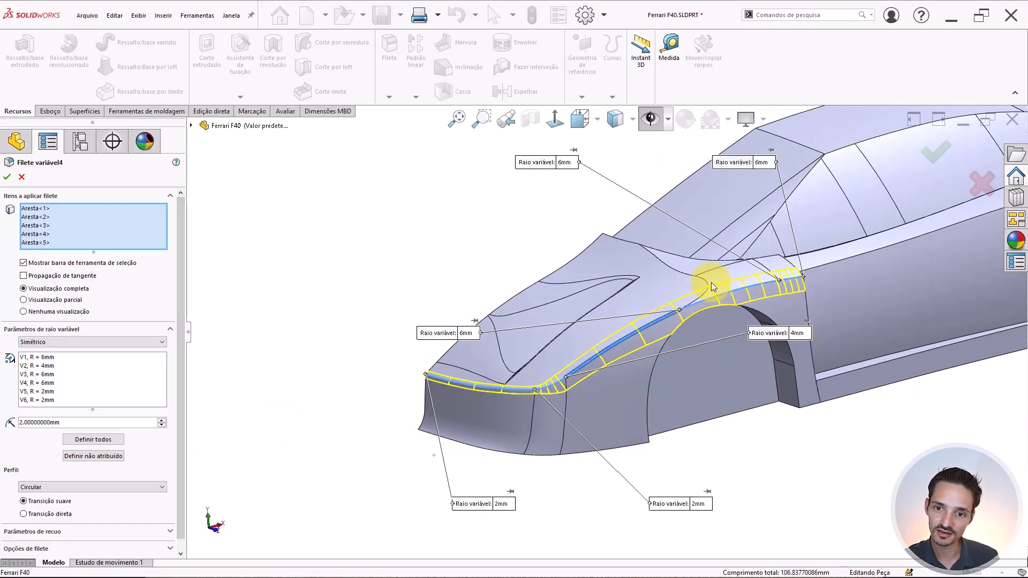
pyautogui.scroll(-3, 711, 282)
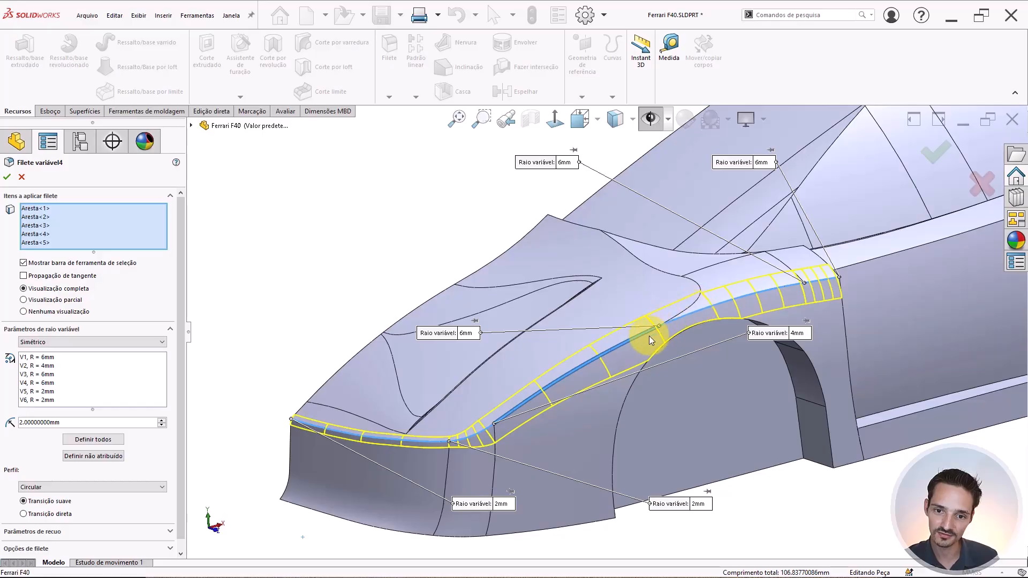
pyautogui.moveTo(649, 329); pyautogui.dragTo(600, 366, button='middle')
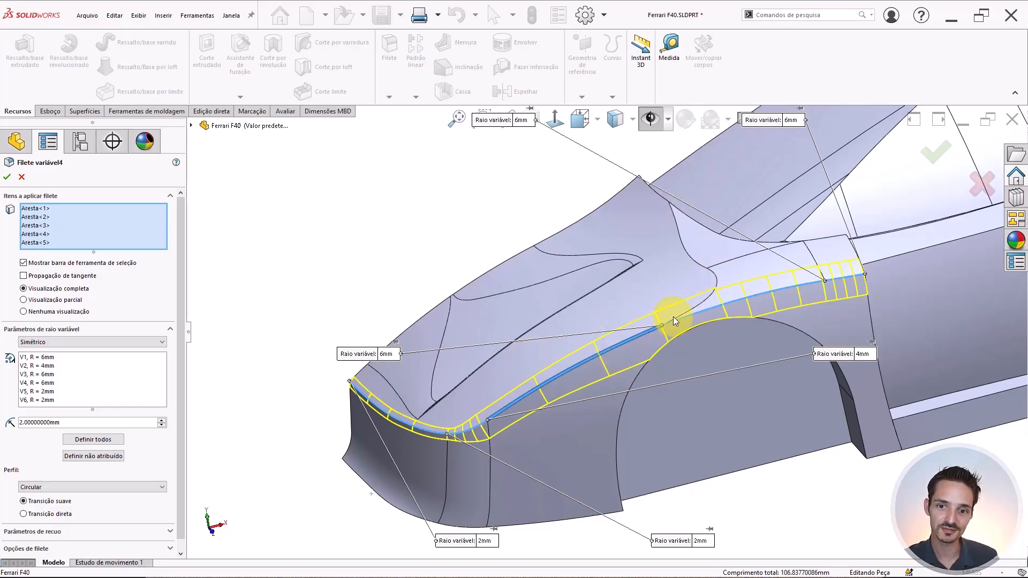
pyautogui.scroll(3, 603, 361)
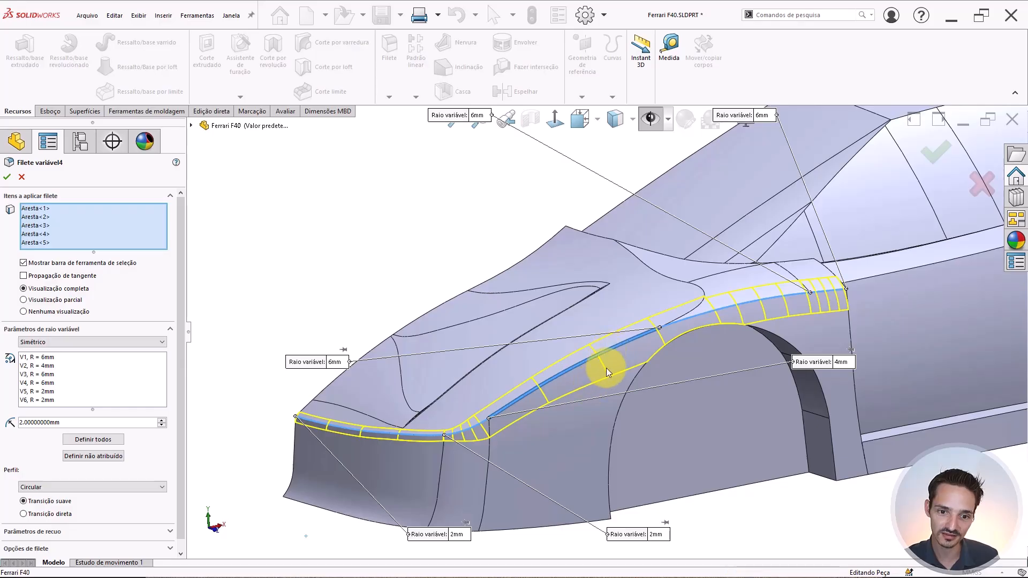
pyautogui.moveTo(606, 368); pyautogui.dragTo(638, 344, button='middle')
pyautogui.scroll(-6, 613, 443)
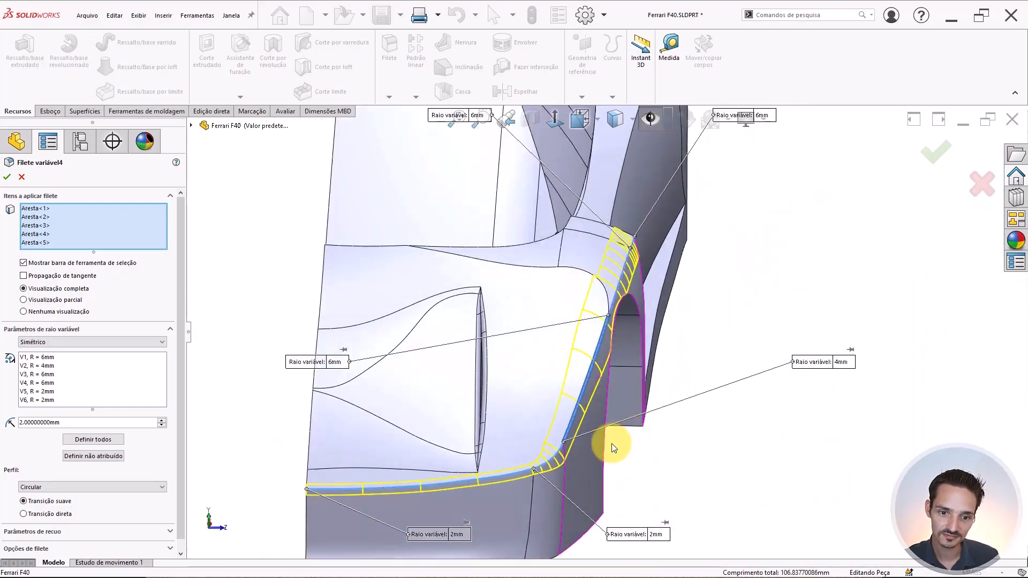
pyautogui.moveTo(504, 416); pyautogui.dragTo(407, 432, button='middle')
pyautogui.scroll(3, 660, 359)
pyautogui.scroll(3, 797, 266)
pyautogui.moveTo(796, 266); pyautogui.dragTo(692, 294, button='middle')
pyautogui.scroll(2, 691, 294)
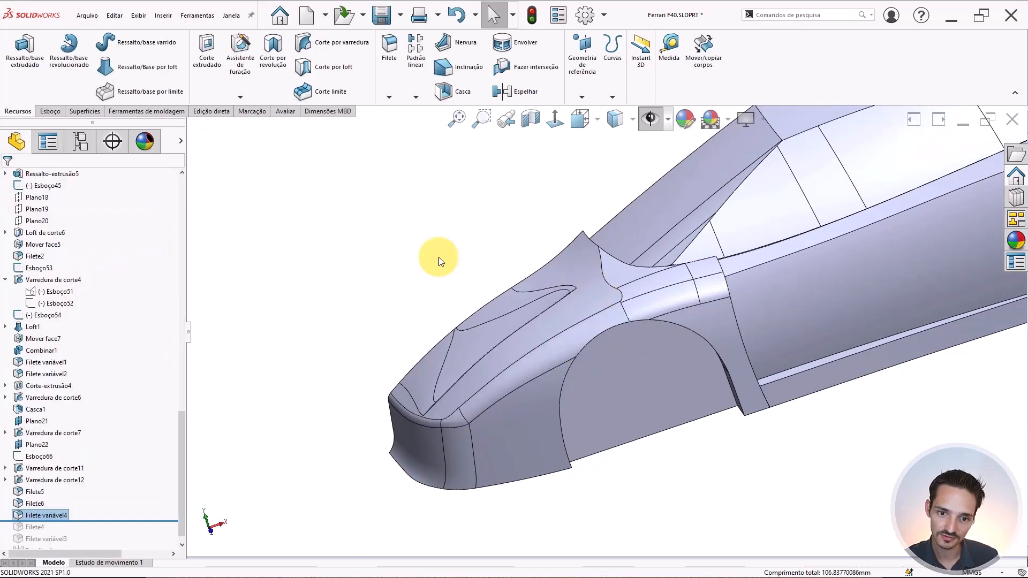
# Inspect the rounded nose and fender, and roll the model history forward to include the Filete4 fillet.
pyautogui.moveTo(526, 344); pyautogui.dragTo(590, 355, button='middle')
pyautogui.scroll(-2, 611, 318)
pyautogui.moveTo(582, 399); pyautogui.dragTo(456, 449, button='middle')
pyautogui.scroll(-8, 745, 275)
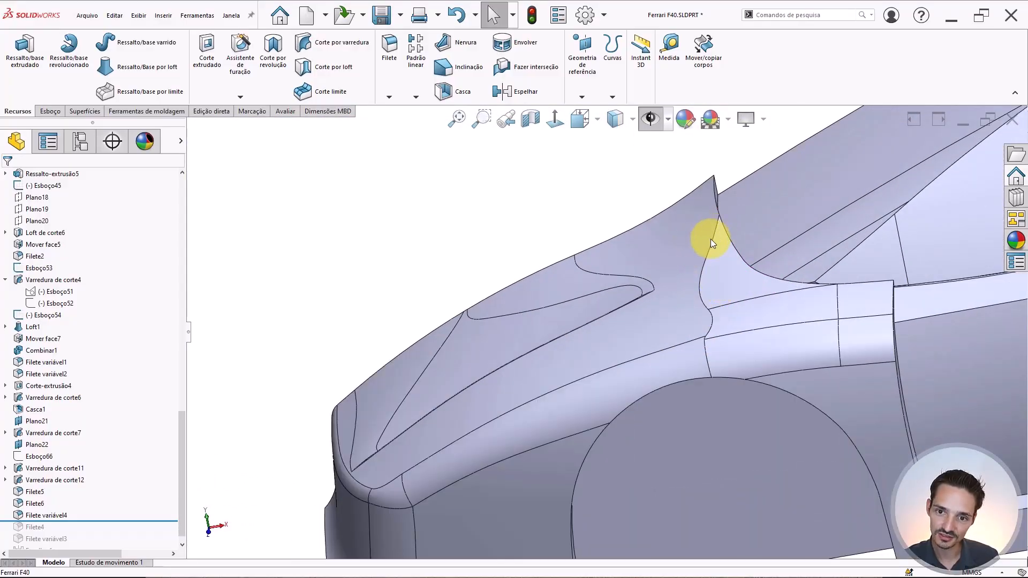
pyautogui.moveTo(705, 328); pyautogui.dragTo(715, 334, button='middle')
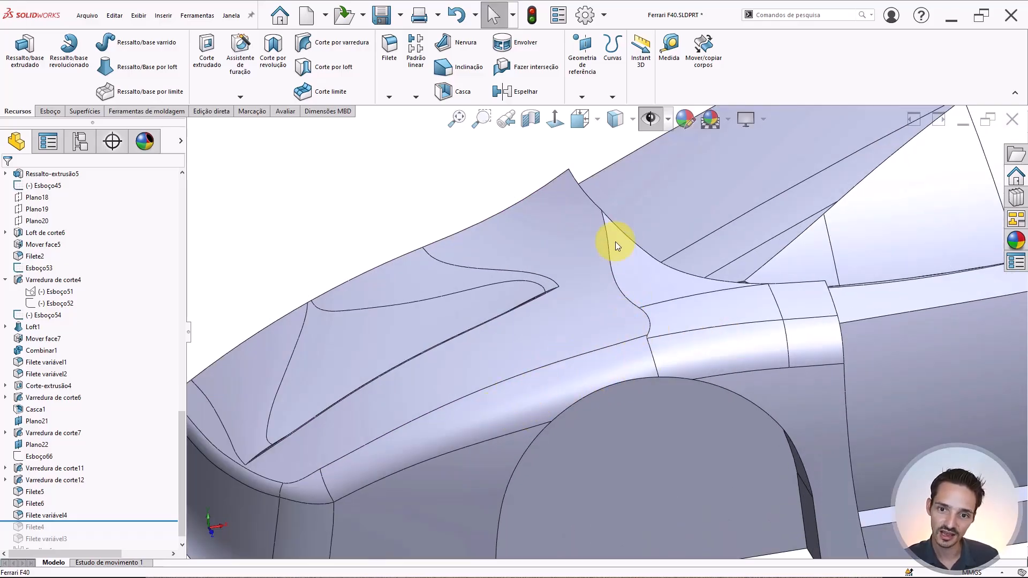
pyautogui.moveTo(659, 377)
pyautogui.mouseDown(button='middle')
pyautogui.moveTo(675, 383)
pyautogui.moveTo(665, 357)
pyautogui.mouseUp(button='middle')
pyautogui.moveTo(97, 522); pyautogui.dragTo(37, 533)
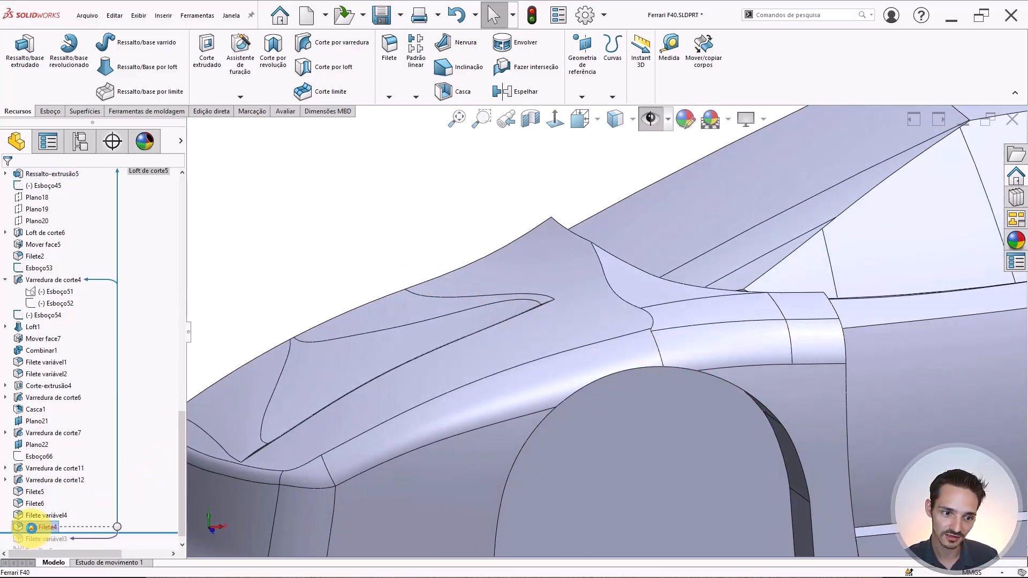
# Reopen Filete4 and try to extend it with the two boundary edges running down the front fender to the wheel arch.
pyautogui.click(33, 529)
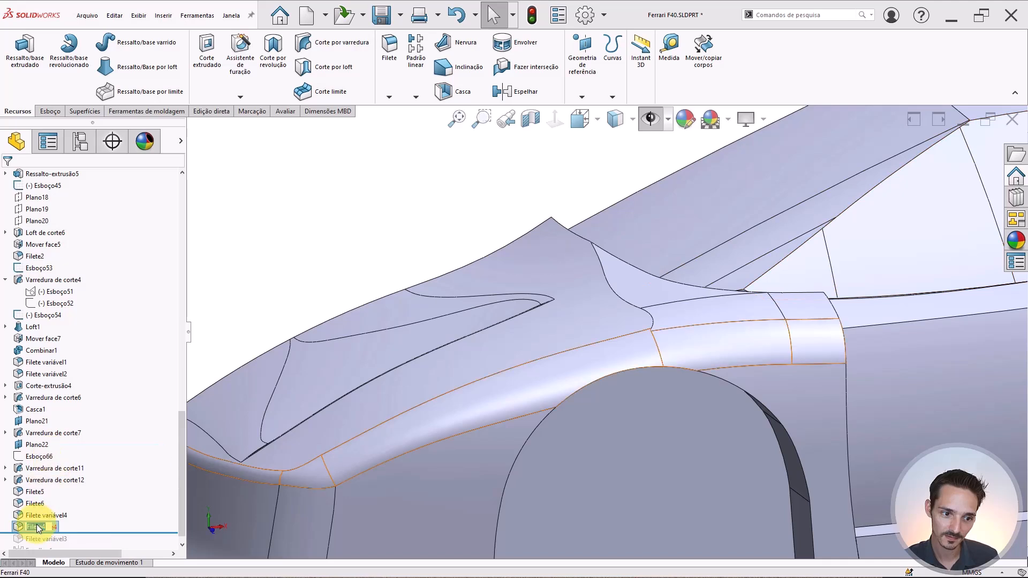
pyautogui.press('Escape')
pyautogui.click(30, 528)
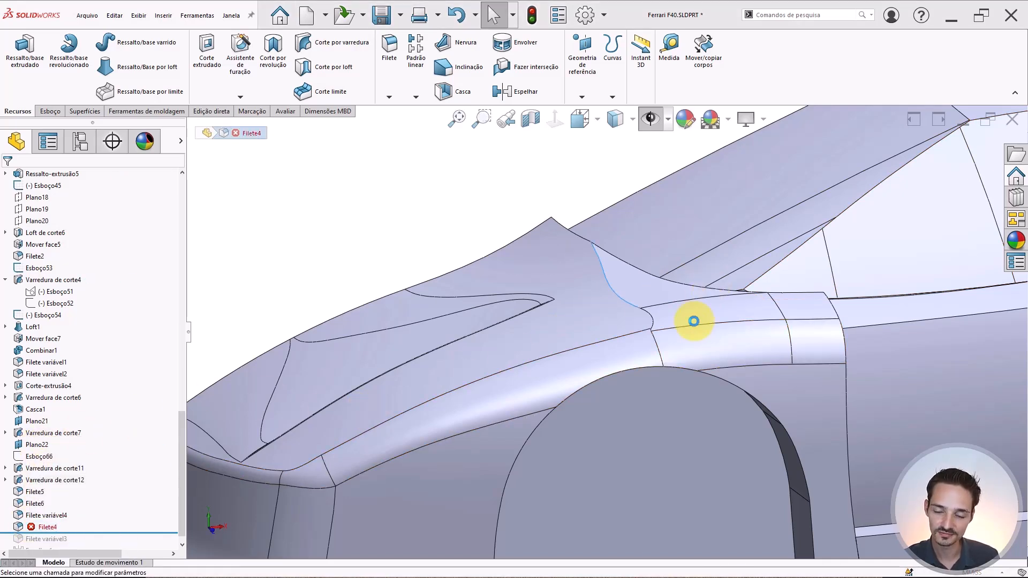
pyautogui.scroll(-3, 670, 324)
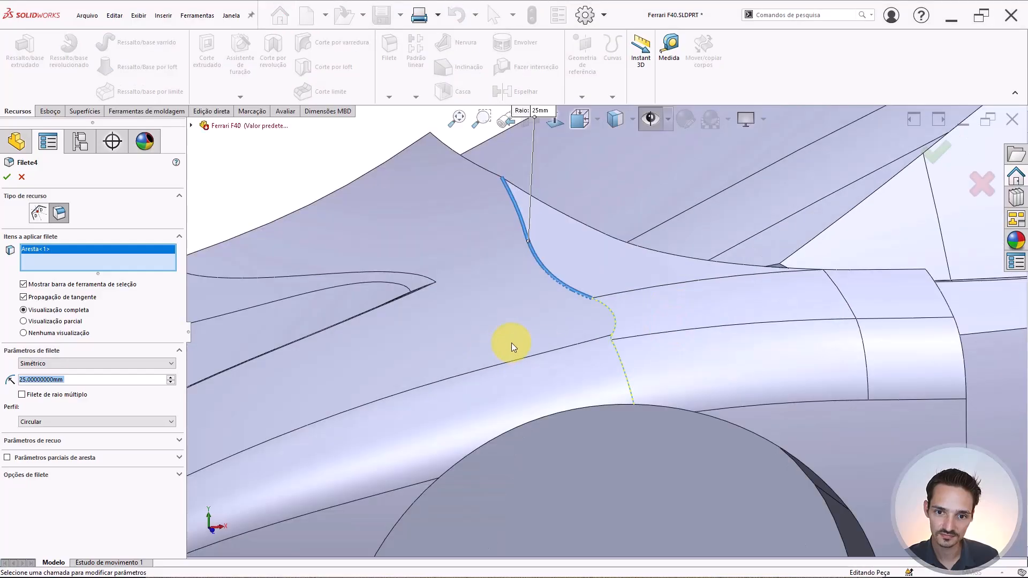
pyautogui.moveTo(627, 303); pyautogui.dragTo(605, 312, button='middle')
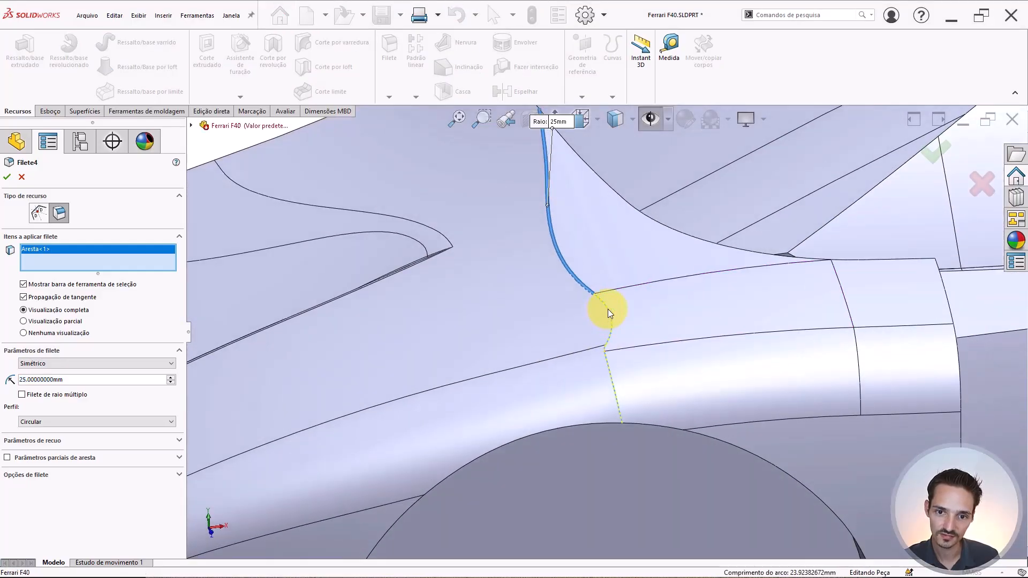
pyautogui.click(607, 365)
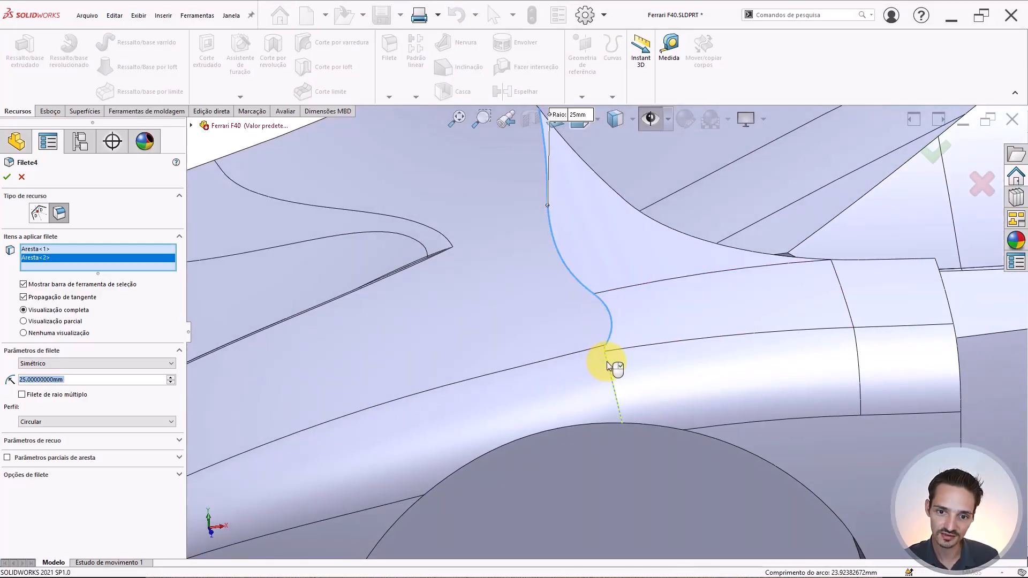
pyautogui.click(610, 366)
pyautogui.scroll(2, 617, 326)
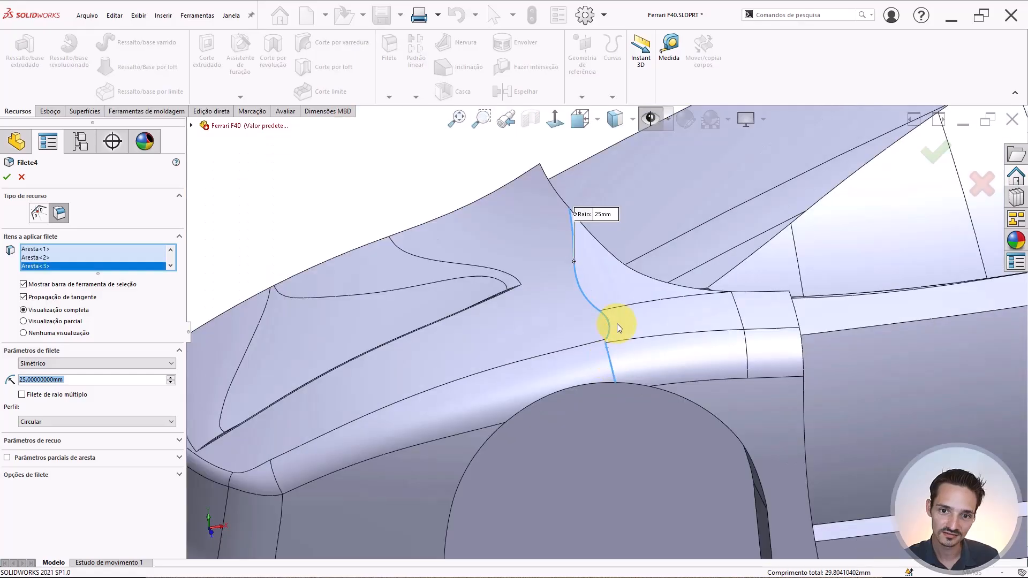
pyautogui.moveTo(619, 313); pyautogui.dragTo(625, 312, button='middle')
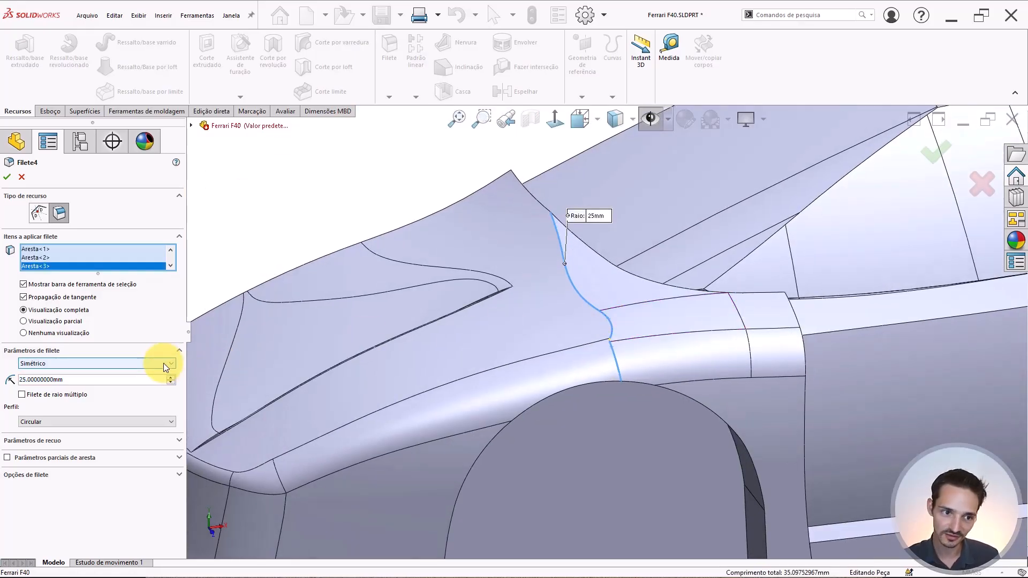
pyautogui.press('Return')
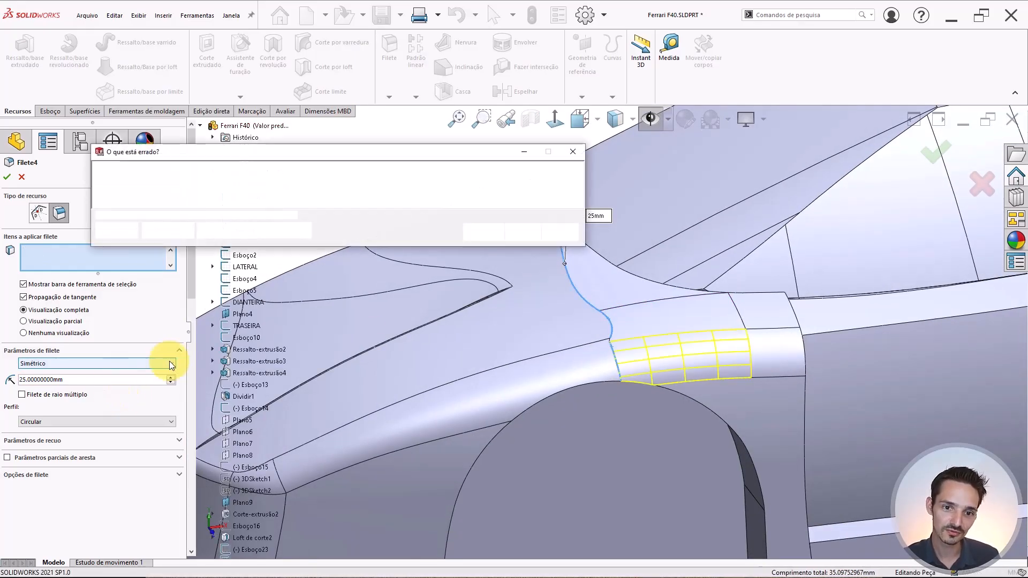
pyautogui.click(528, 232)
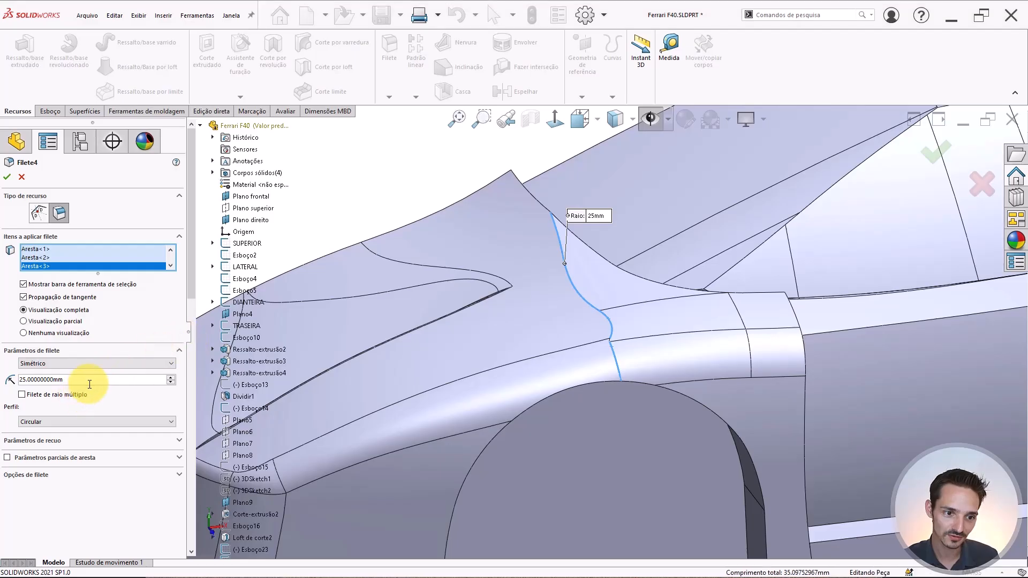
# Try radii of 20, 15, 10 and 5 mm on the hood-to-wheel-arch boundary edges, and discard the Filete4 edit.
pyautogui.moveTo(63, 380); pyautogui.dragTo(10, 373)
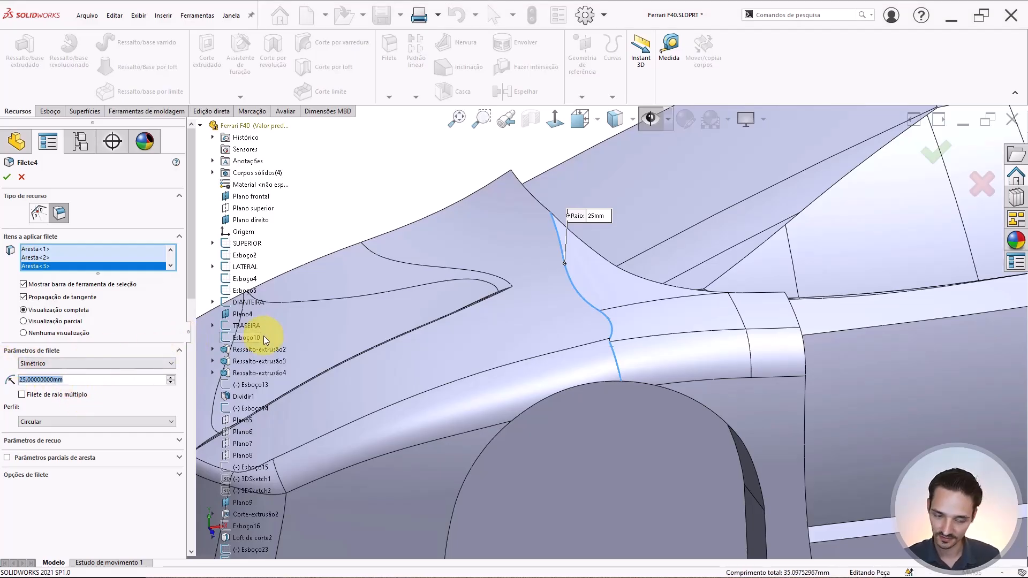
pyautogui.write('20')
pyautogui.press('Return')
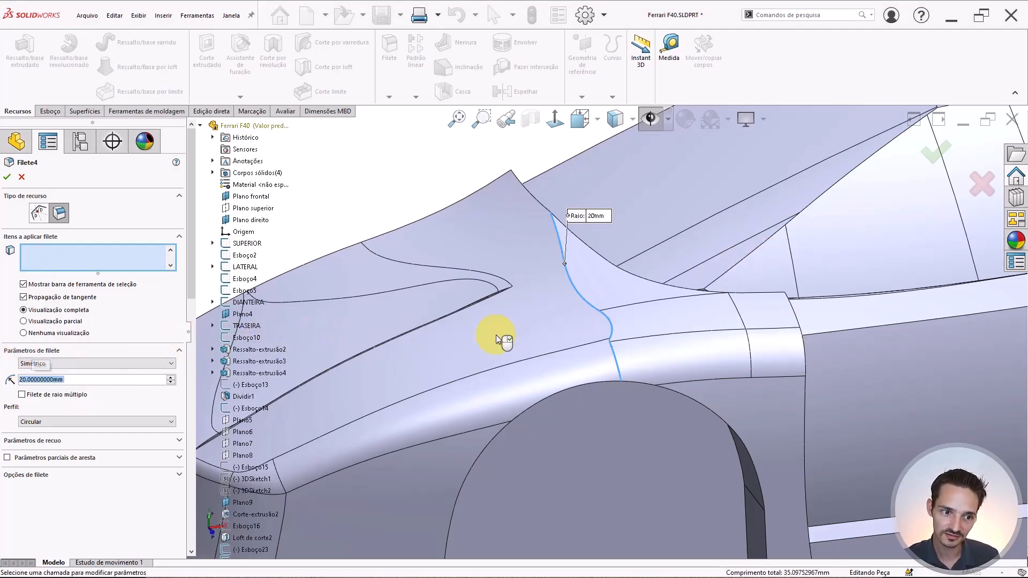
pyautogui.write('15')
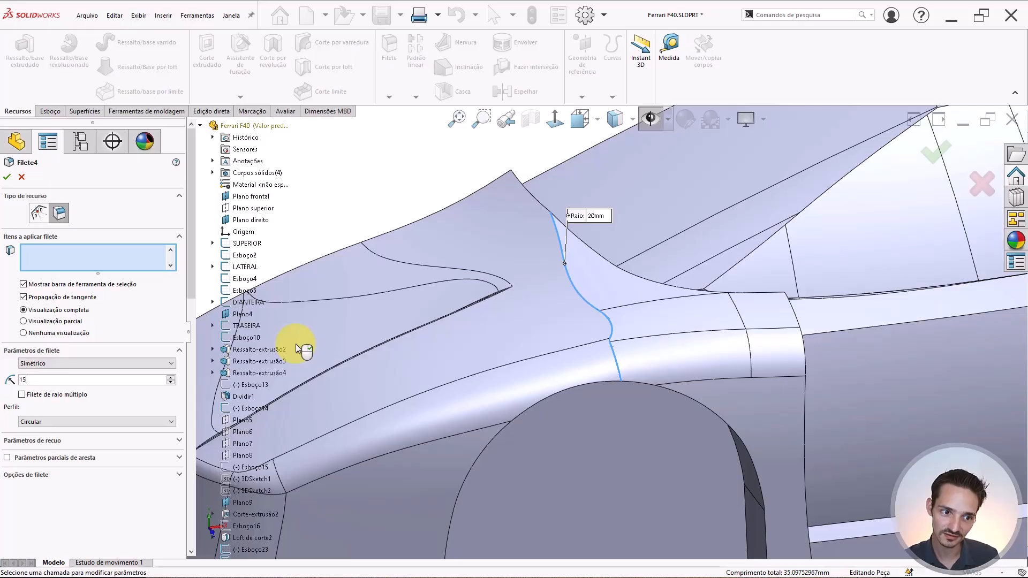
pyautogui.press('Return')
pyautogui.write('10')
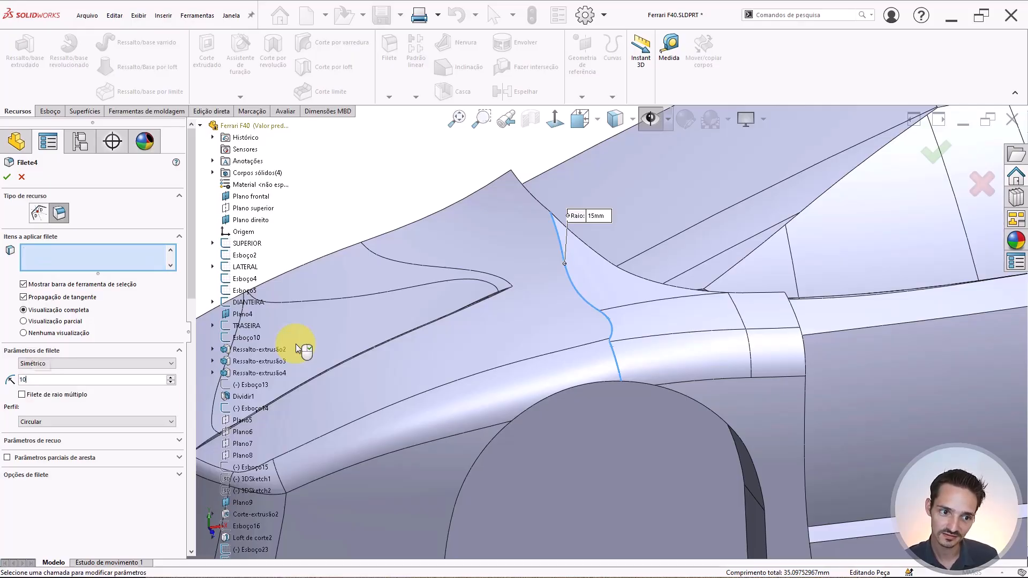
pyautogui.press('Return')
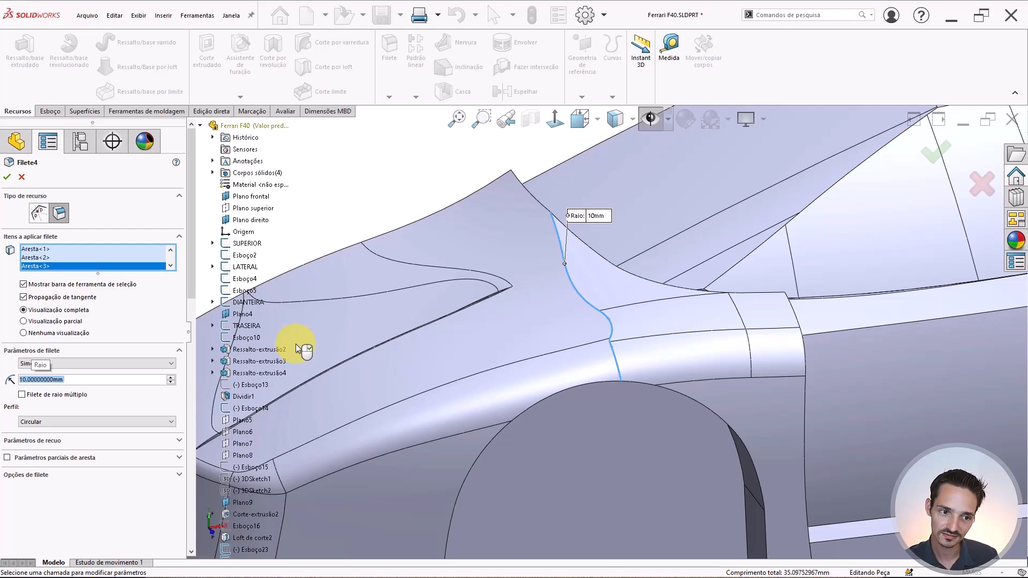
pyautogui.write('5')
pyautogui.press('Return')
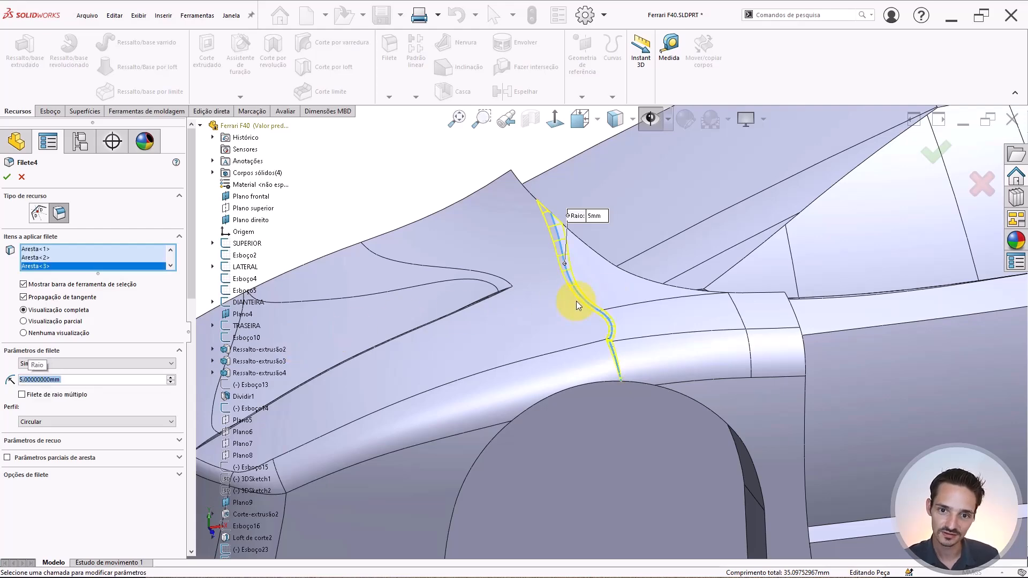
pyautogui.moveTo(629, 248); pyautogui.dragTo(496, 248, button='middle')
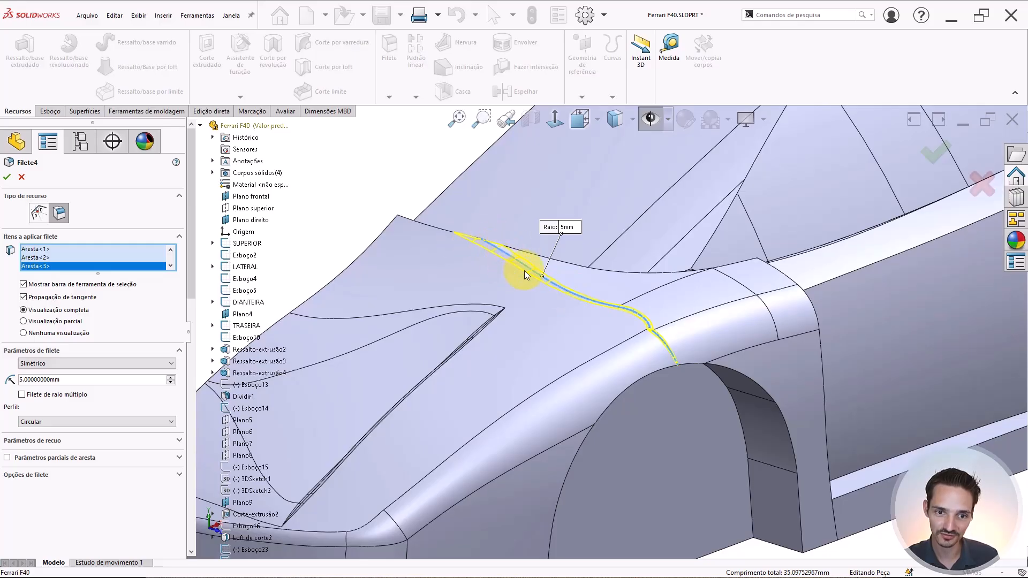
pyautogui.click(20, 178)
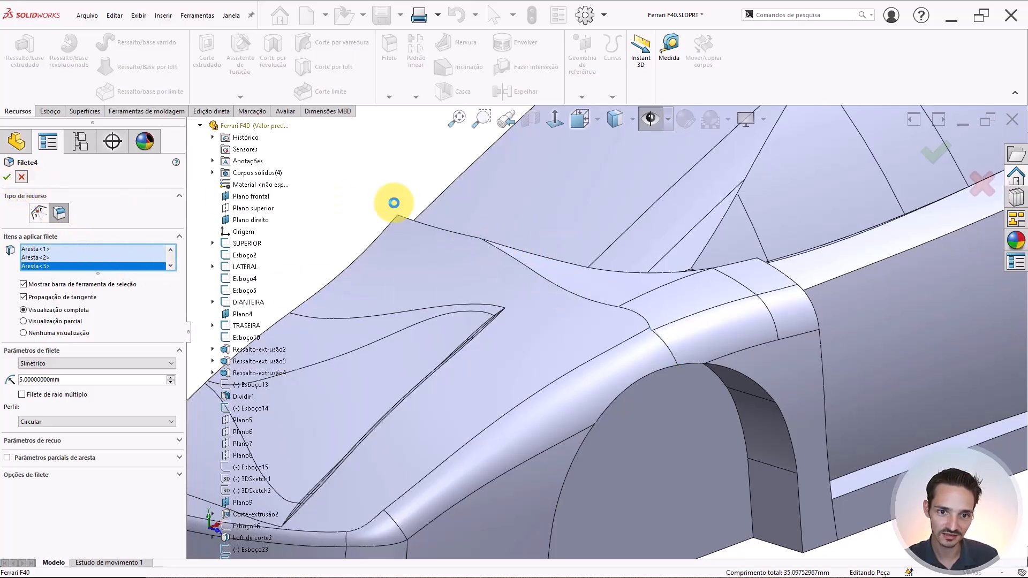
# Save the Ferrari F40 part despite its rebuild errors.
pyautogui.scroll(3, 447, 205)
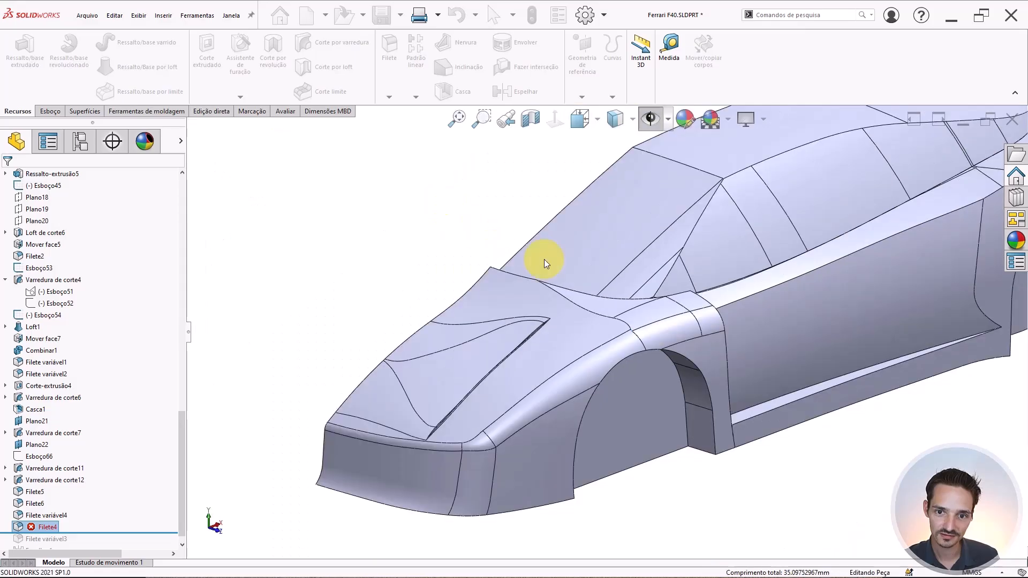
pyautogui.moveTo(544, 259); pyautogui.dragTo(502, 233, button='middle')
pyautogui.hotkey('ctrl', 's')
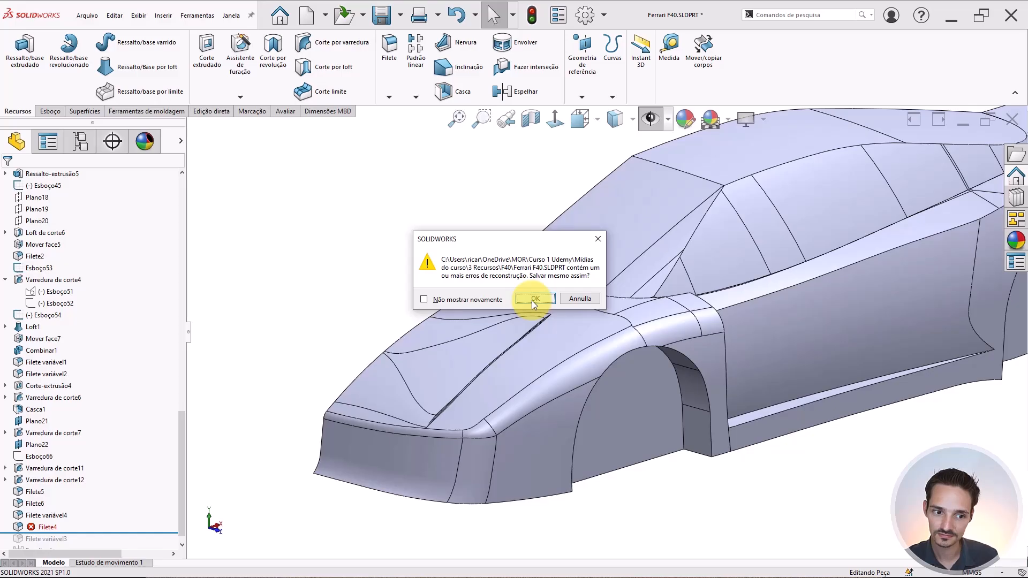
pyautogui.click(533, 300)
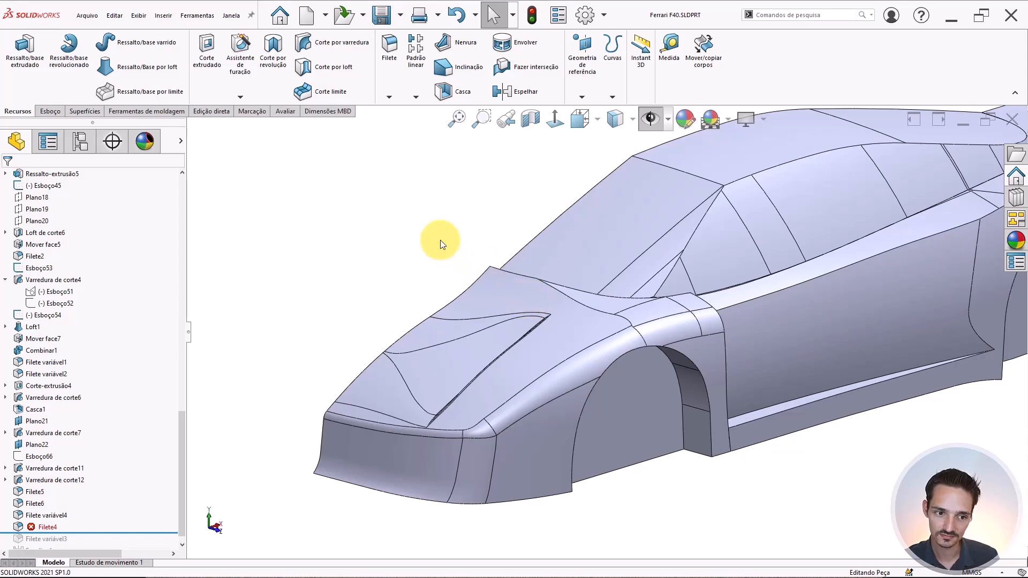
pyautogui.moveTo(561, 320)
pyautogui.mouseDown(button='middle')
pyautogui.moveTo(535, 357)
pyautogui.moveTo(362, 243)
pyautogui.mouseUp(button='middle')
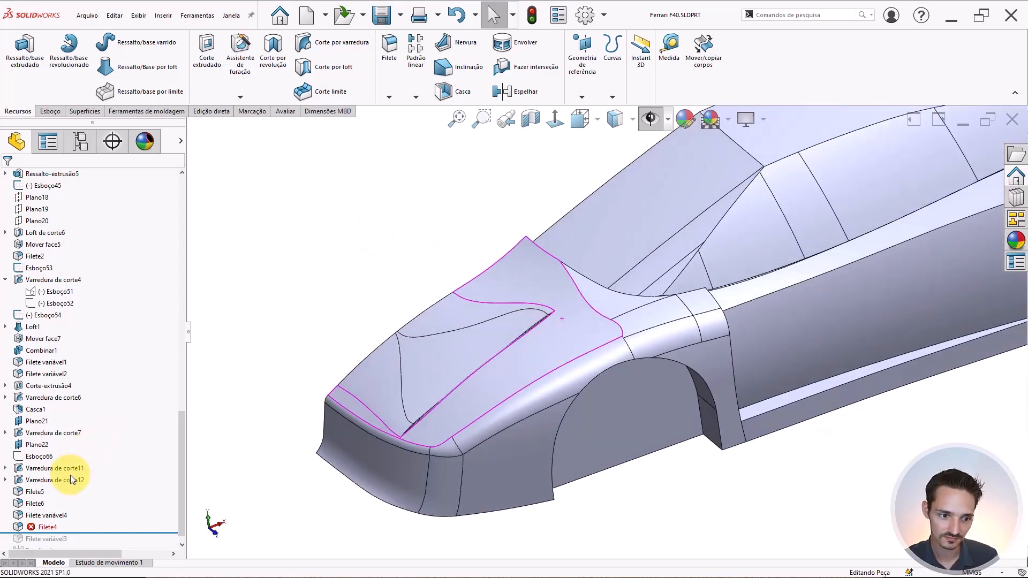
pyautogui.scroll(-1, 59, 514)
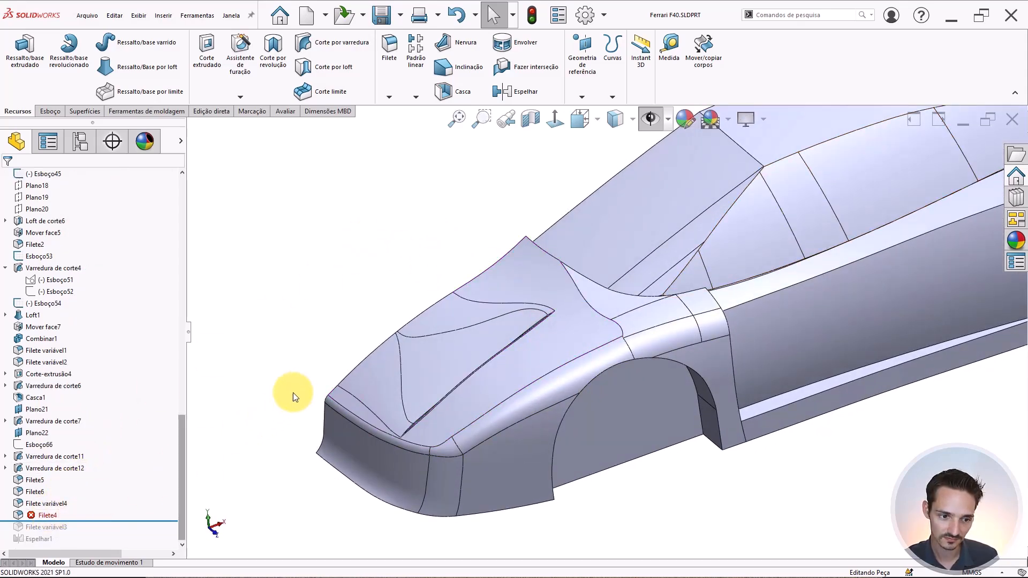
# Roll the model history forward to include Filete variável3, and delete the broken Filete4 and Filete variável3 features.
pyautogui.moveTo(93, 522); pyautogui.dragTo(92, 533)
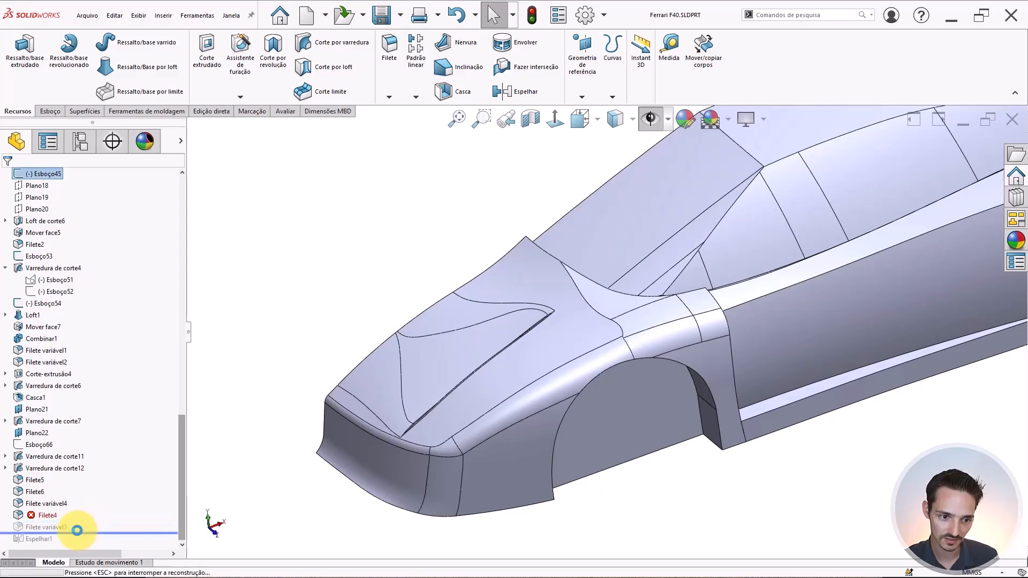
pyautogui.click(43, 516)
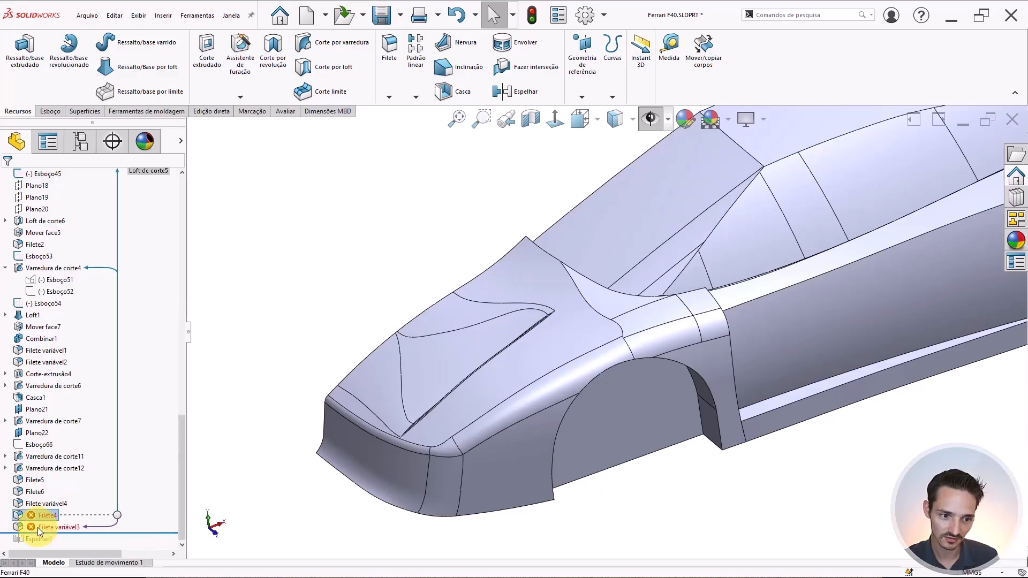
pyautogui.keyDown('ctrl'); pyautogui.click(39, 528); pyautogui.keyUp('ctrl')
pyautogui.press('Delete')
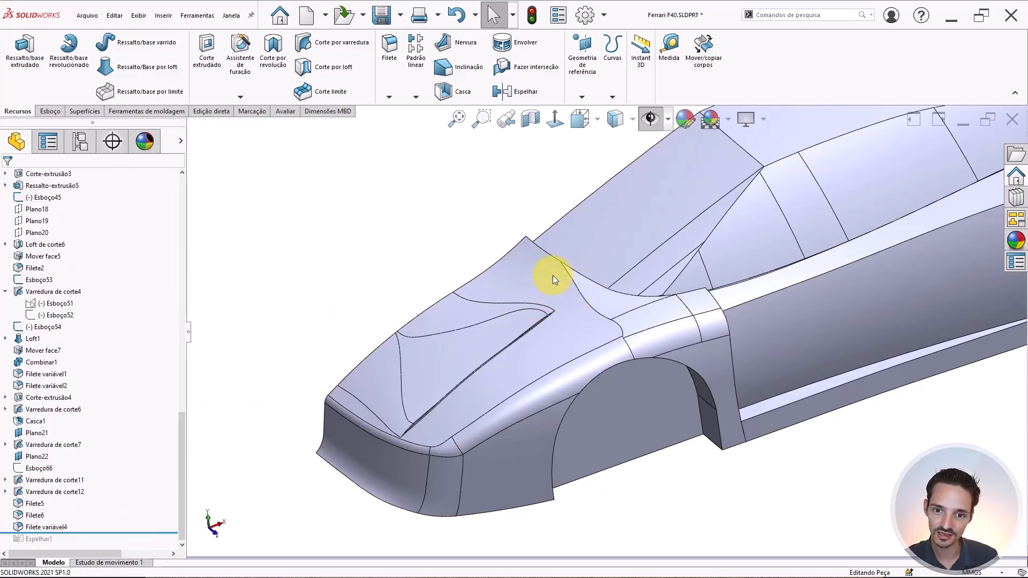
# Set up a face fillet from the hood and adjoining rounded fender face to the curved face between hood and windshield.
pyautogui.moveTo(383, 258); pyautogui.dragTo(468, 217, button='right')
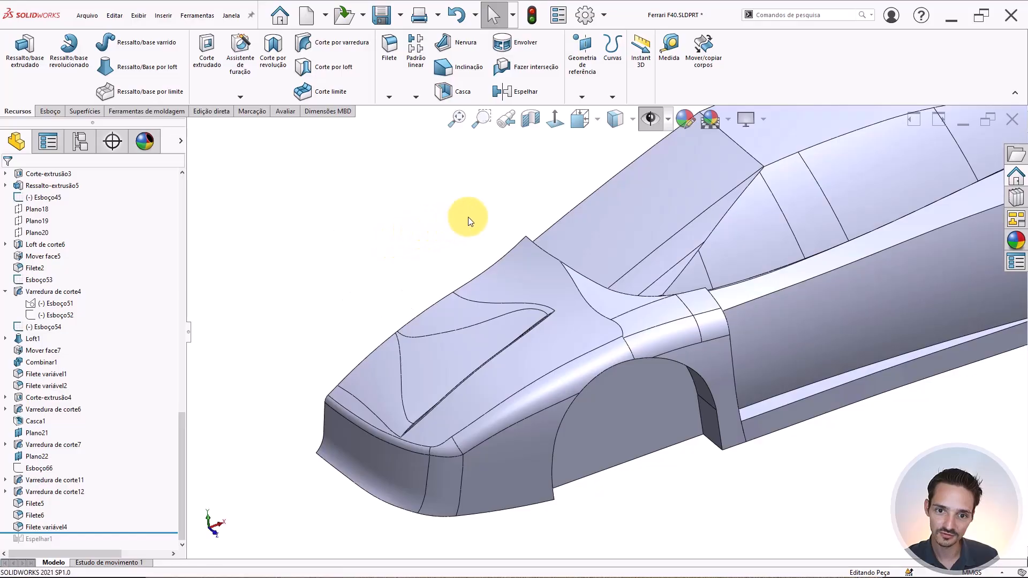
pyautogui.scroll(-3, 615, 315)
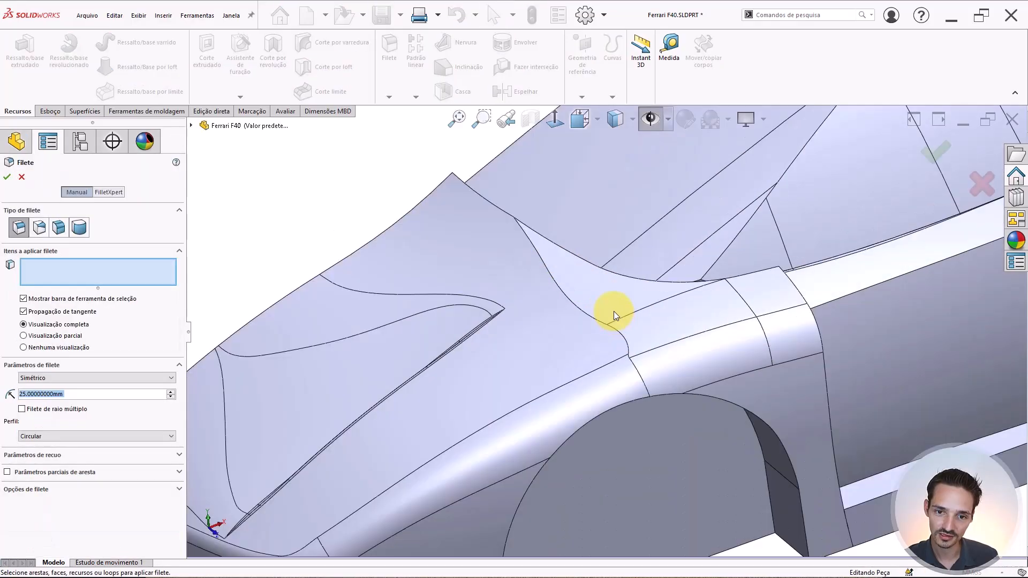
pyautogui.moveTo(614, 310); pyautogui.dragTo(628, 340, button='middle')
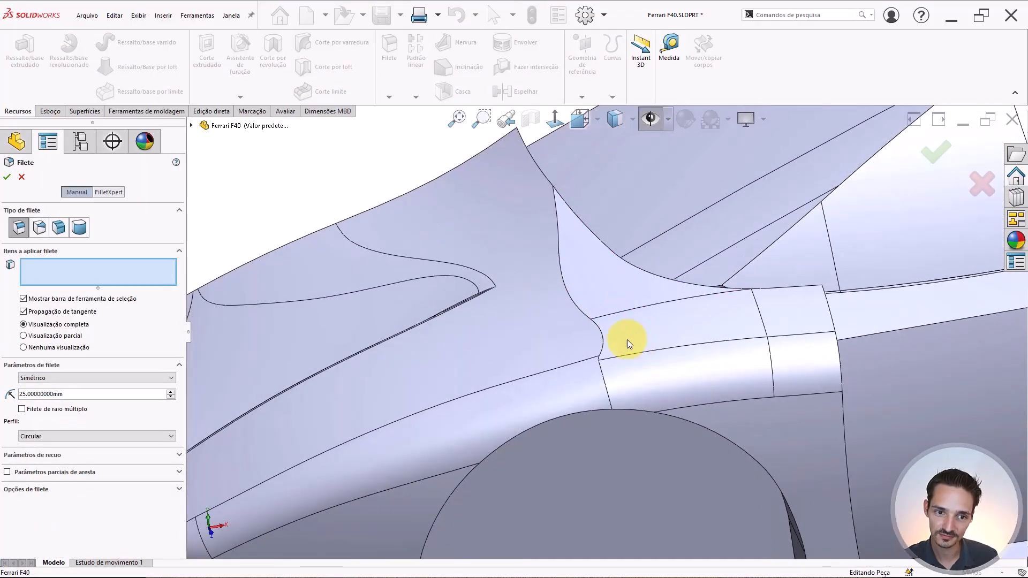
pyautogui.click(58, 228)
pyautogui.click(530, 321)
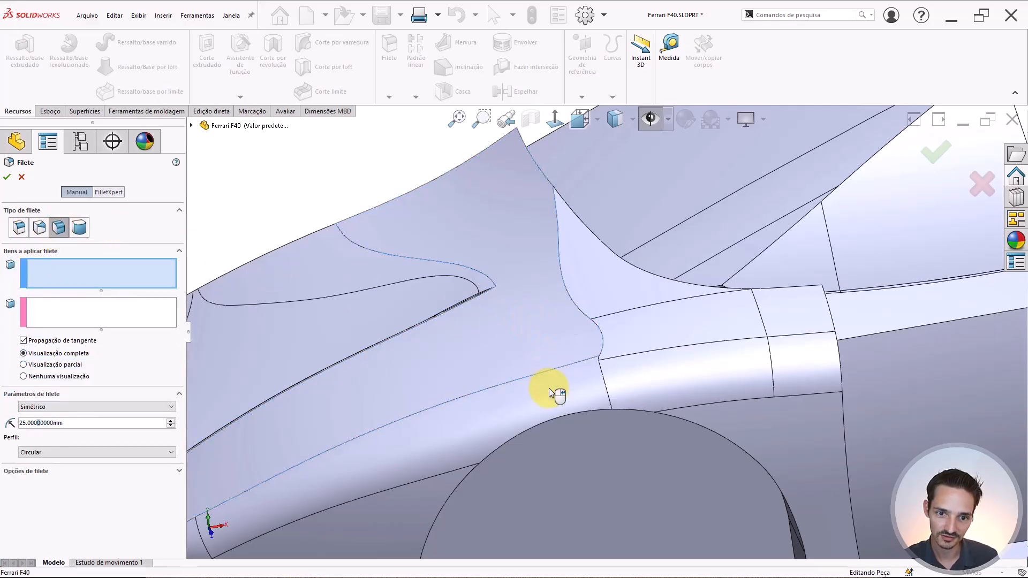
pyautogui.click(551, 399)
pyautogui.click(155, 301)
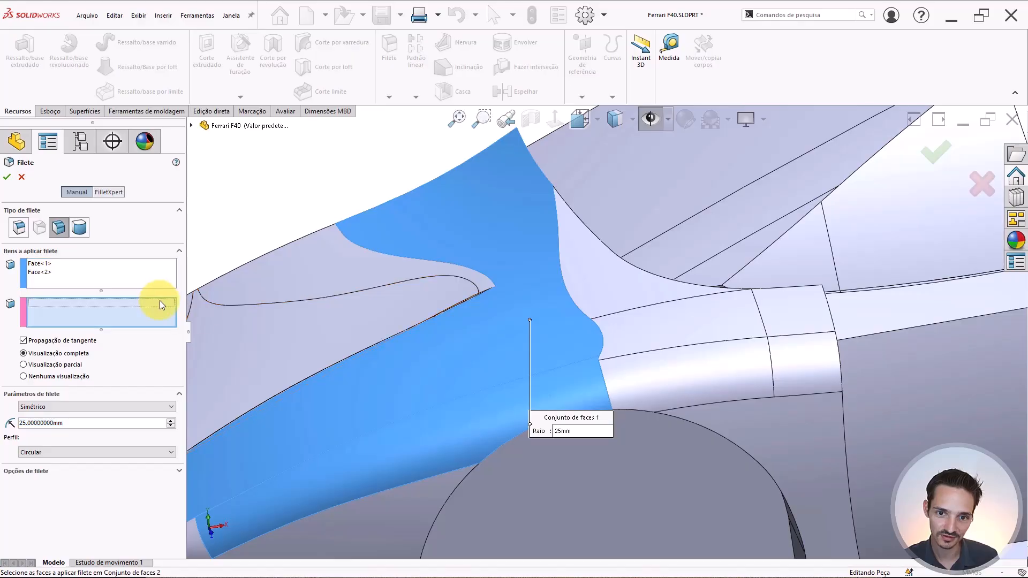
pyautogui.click(616, 306)
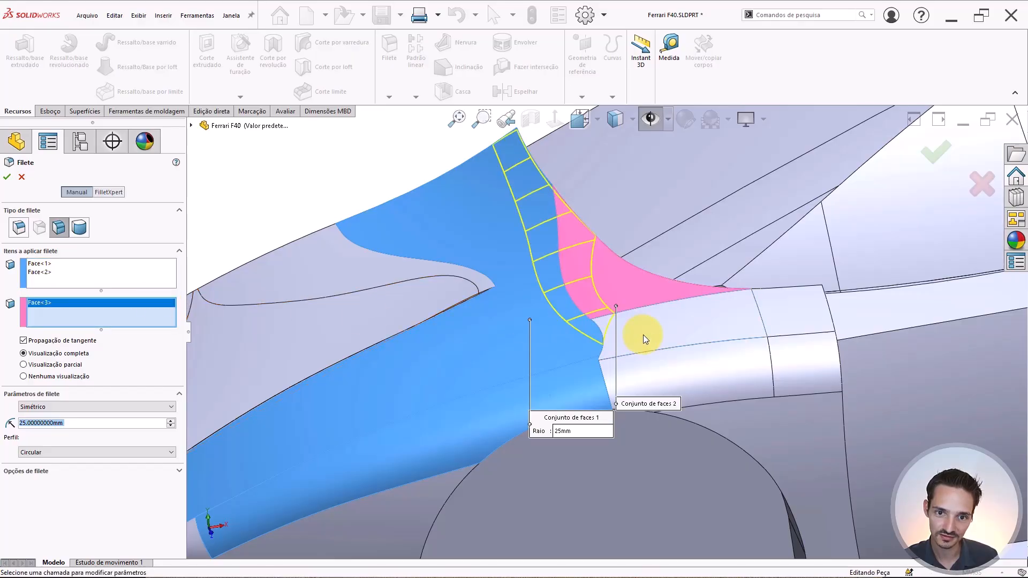
# Try adding the two fender faces above the wheel arch to the second face set, and take them out again.
pyautogui.click(644, 335)
pyautogui.click(644, 365)
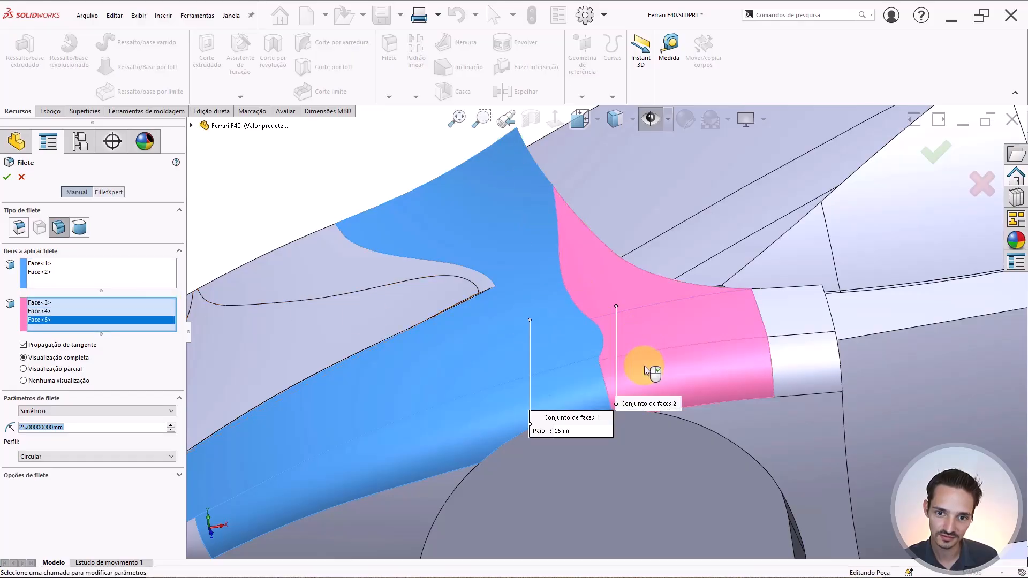
pyautogui.click(643, 329)
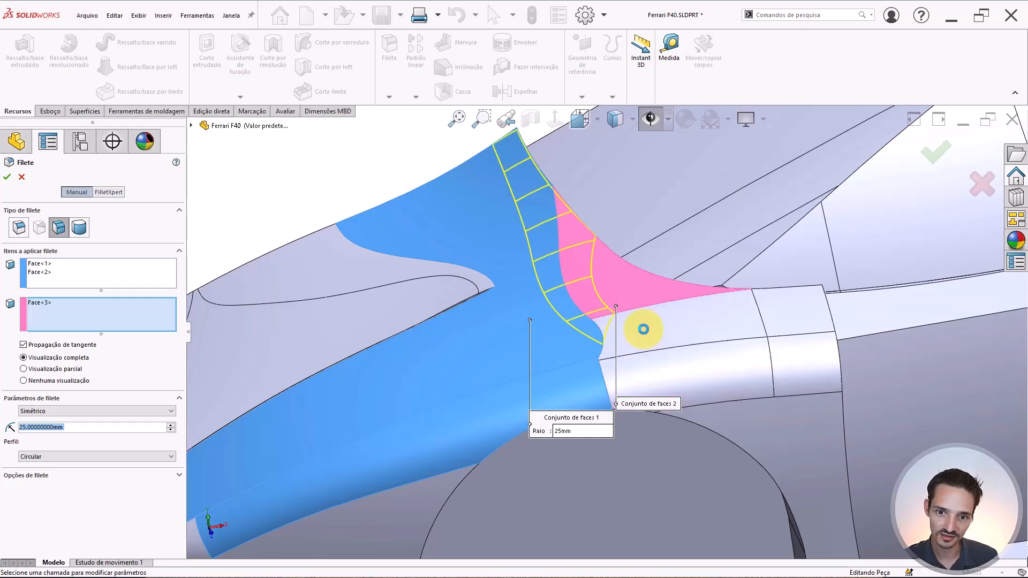
# Check the face fillet preview along the hood's rear boundary, apply it with a 25 mm radius, and inspect the body.
pyautogui.moveTo(556, 265); pyautogui.dragTo(638, 213, button='middle')
pyautogui.moveTo(387, 278); pyautogui.dragTo(441, 242, button='middle')
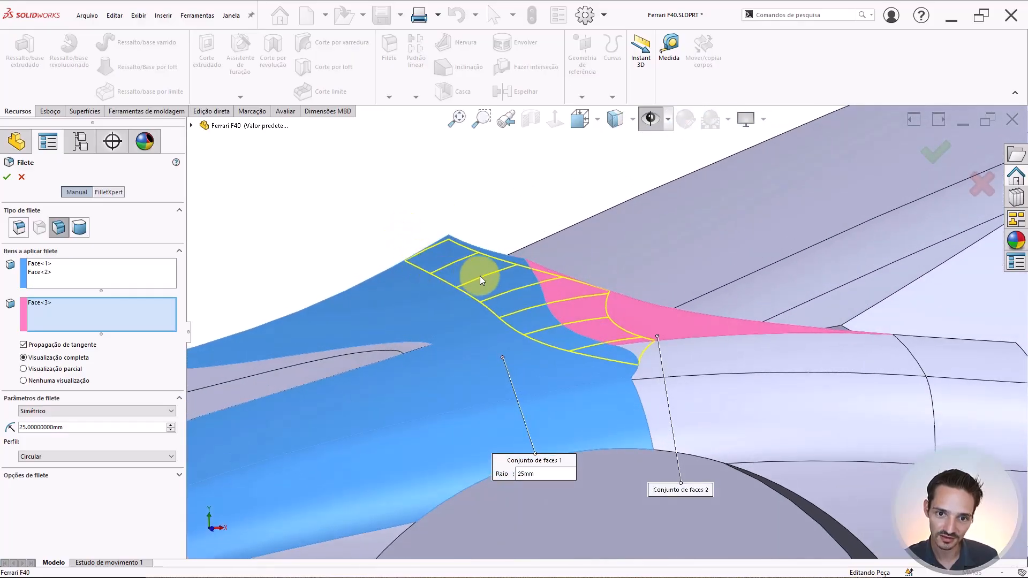
pyautogui.scroll(-3, 480, 278)
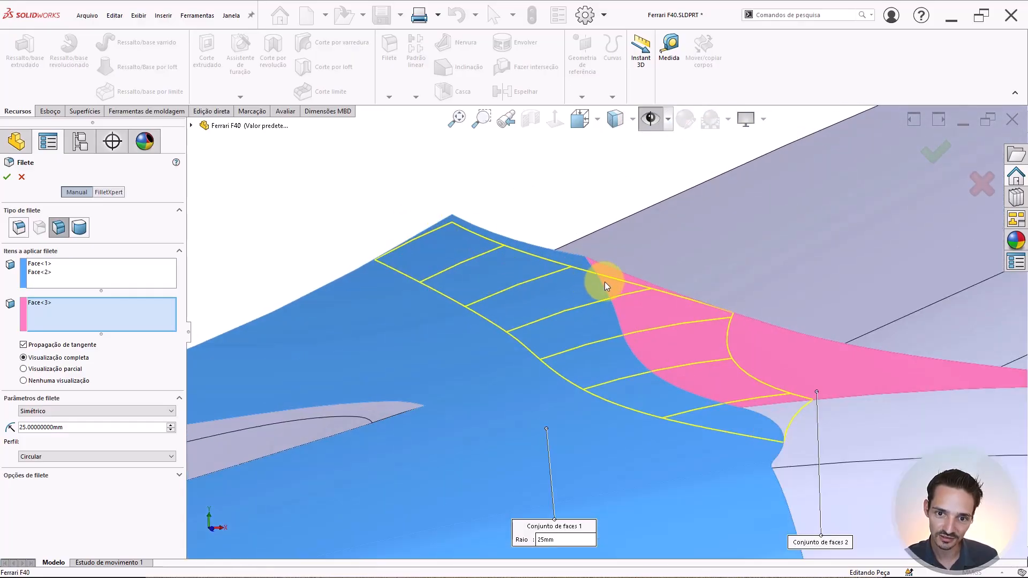
pyautogui.scroll(3, 605, 282)
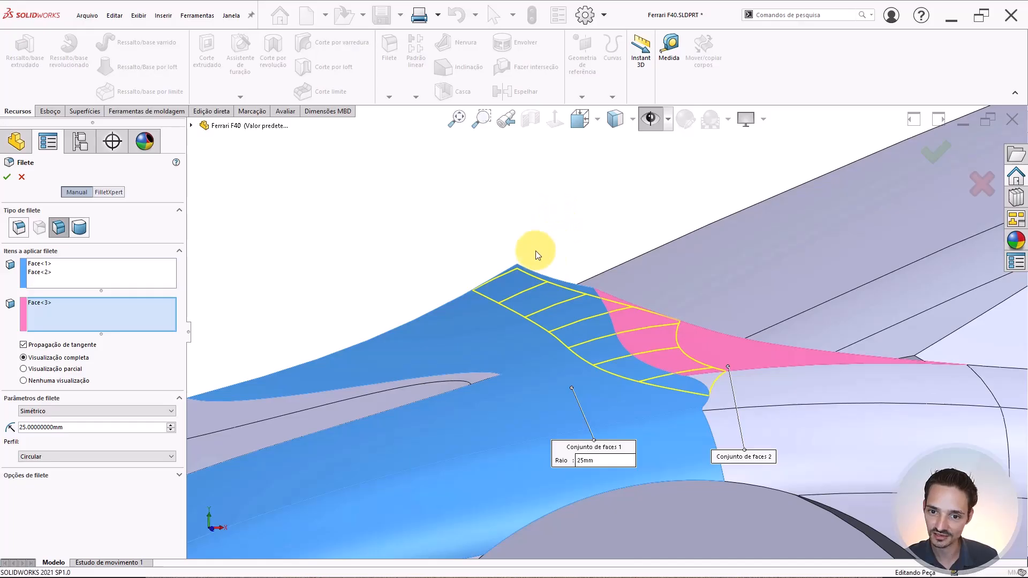
pyautogui.press('Return')
pyautogui.moveTo(534, 223); pyautogui.dragTo(756, 304, button='middle')
pyautogui.scroll(3, 749, 317)
pyautogui.click(756, 303)
pyautogui.scroll(2, 787, 302)
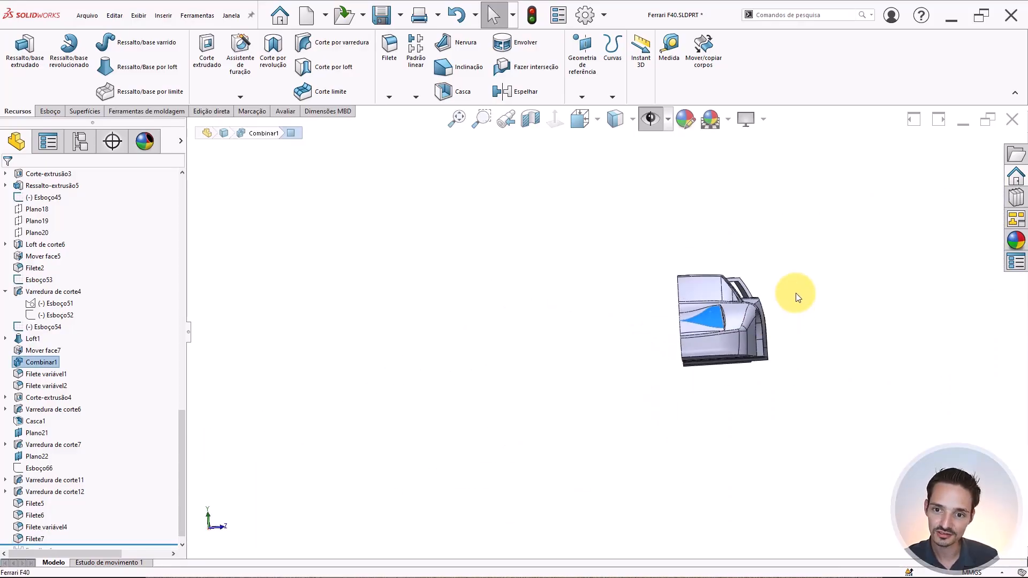
# Examine the rear face and the front fender junction above the wheel arch, checking the Filete7 blend face.
pyautogui.click(796, 293)
pyautogui.scroll(-6, 673, 378)
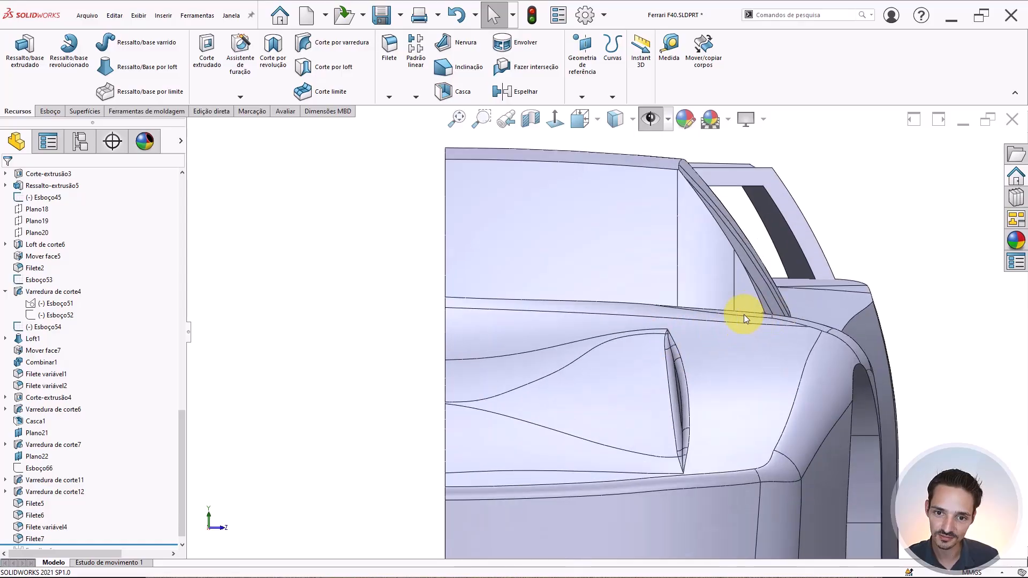
pyautogui.scroll(4, 623, 316)
pyautogui.moveTo(623, 316); pyautogui.dragTo(623, 355, button='middle')
pyautogui.scroll(-3, 622, 356)
pyautogui.click(597, 308)
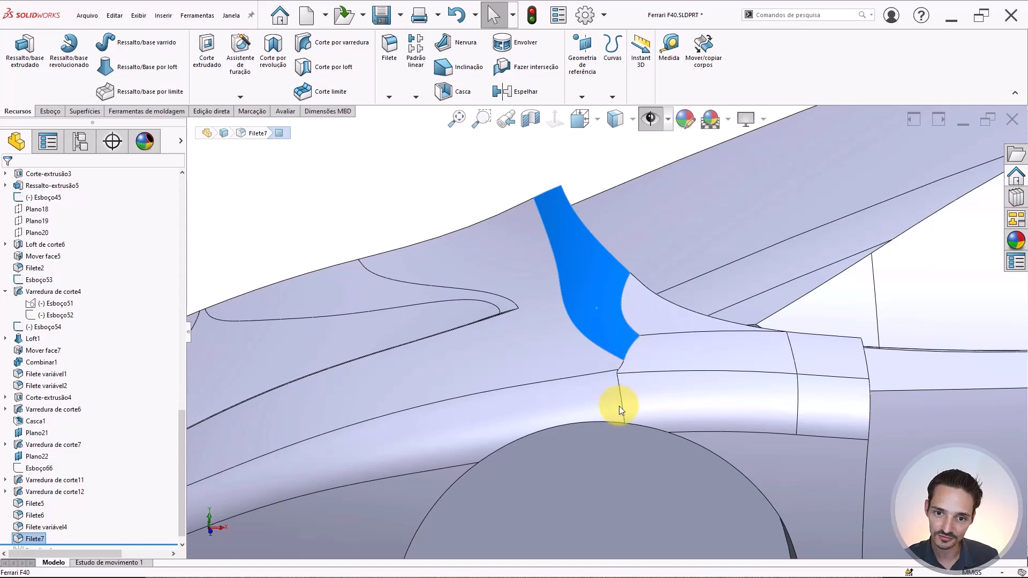
pyautogui.moveTo(619, 406); pyautogui.dragTo(587, 465, button='middle')
pyautogui.click(631, 360)
pyautogui.scroll(-3, 611, 357)
pyautogui.scroll(7, 606, 343)
pyautogui.scroll(-3, 576, 301)
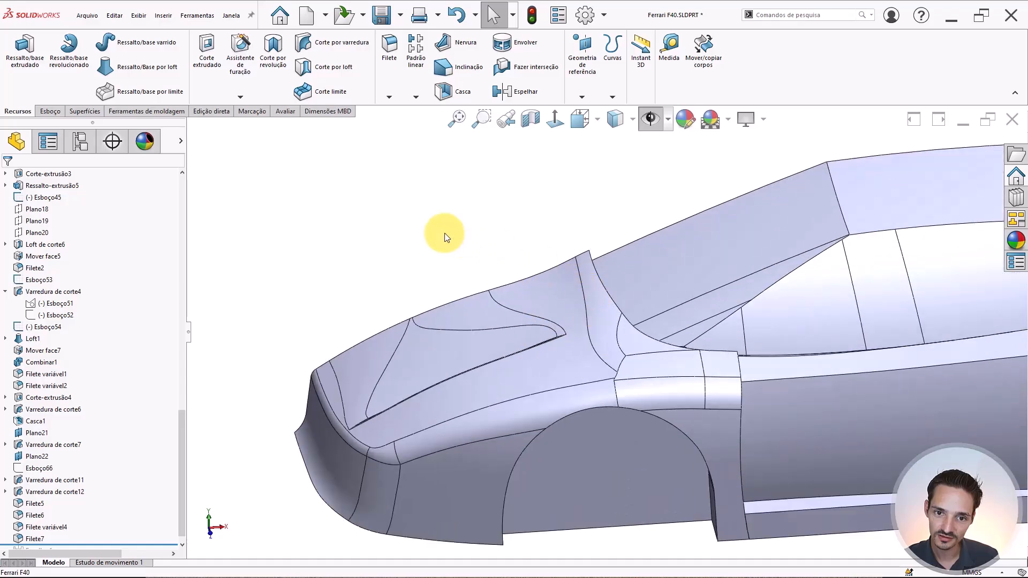
# Try a face fillet with the Filete7 blend, hood and fender faces against the two faces behind the front fender seam.
pyautogui.press('Return')
pyautogui.scroll(-3, 638, 356)
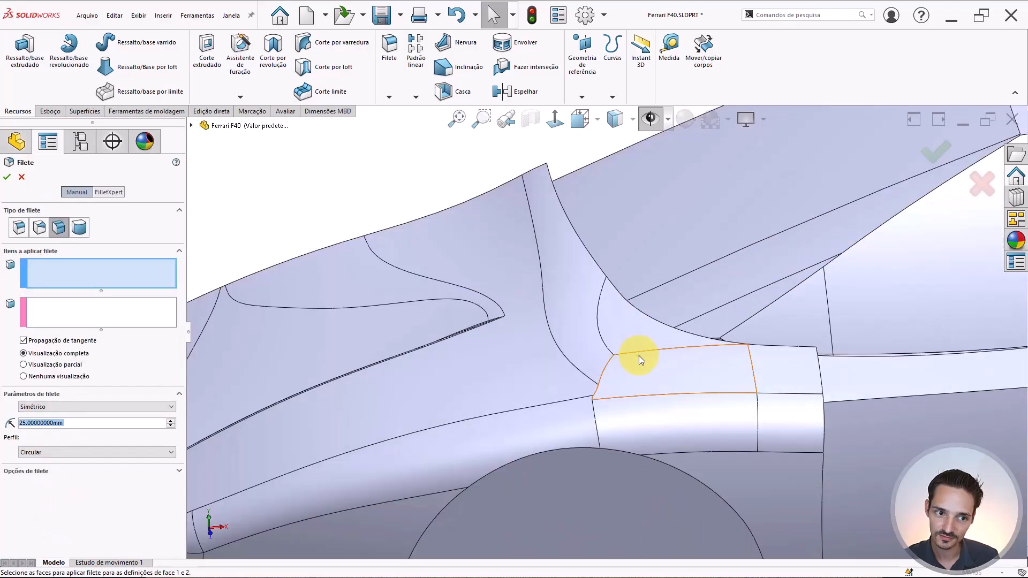
pyautogui.click(582, 355)
pyautogui.click(532, 377)
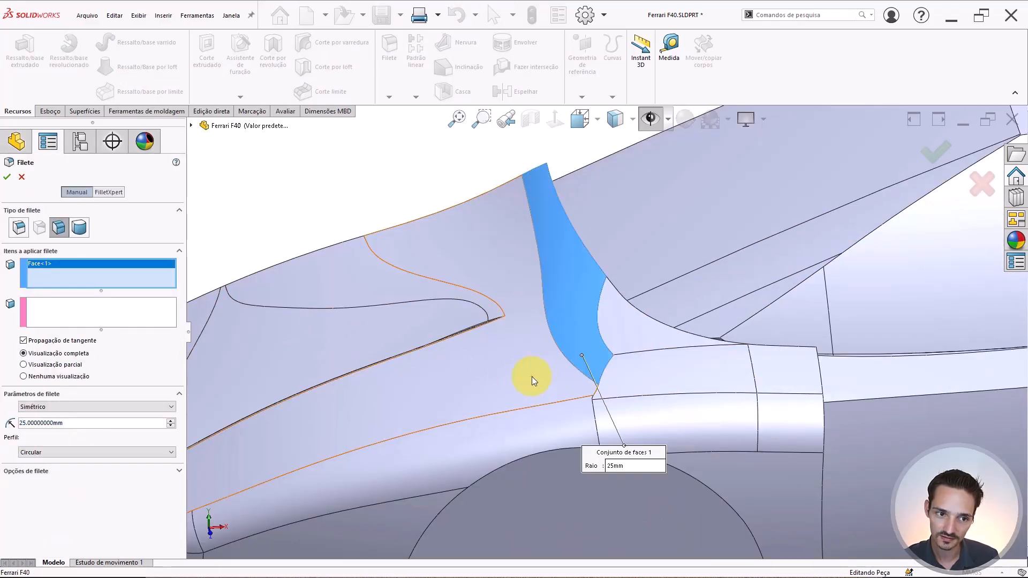
pyautogui.click(158, 314)
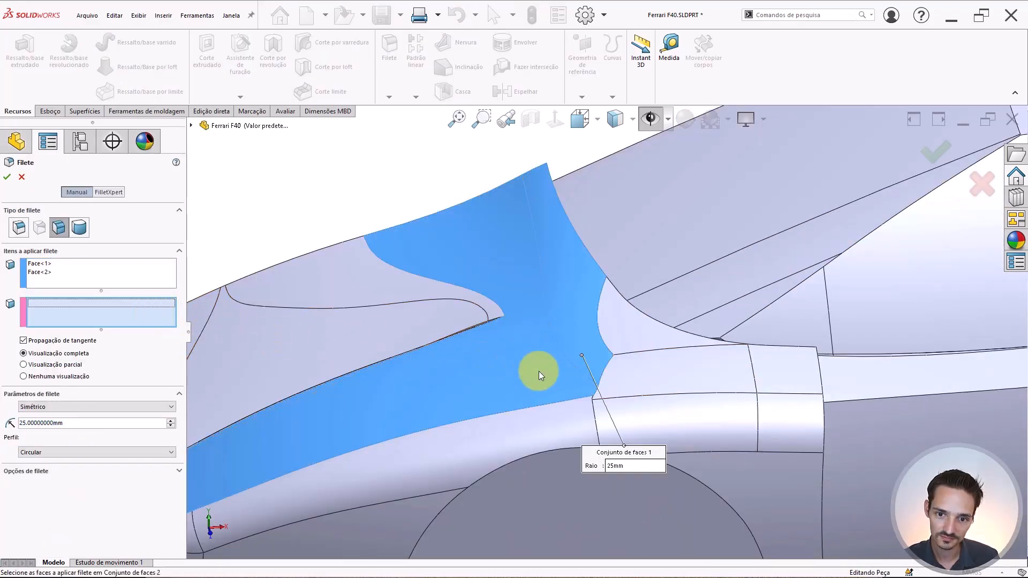
pyautogui.click(658, 378)
pyautogui.click(622, 411)
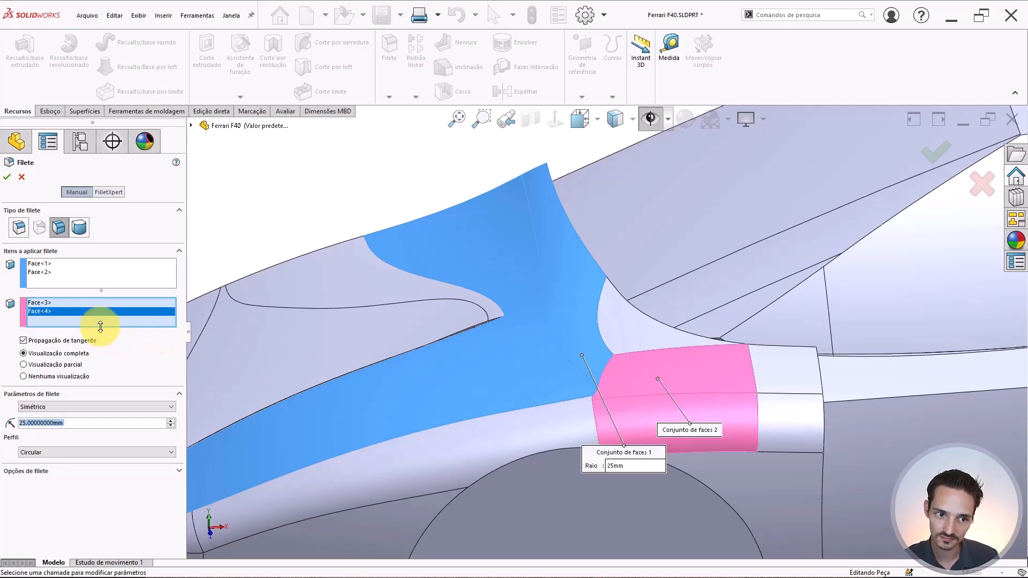
pyautogui.click(103, 280)
pyautogui.click(513, 429)
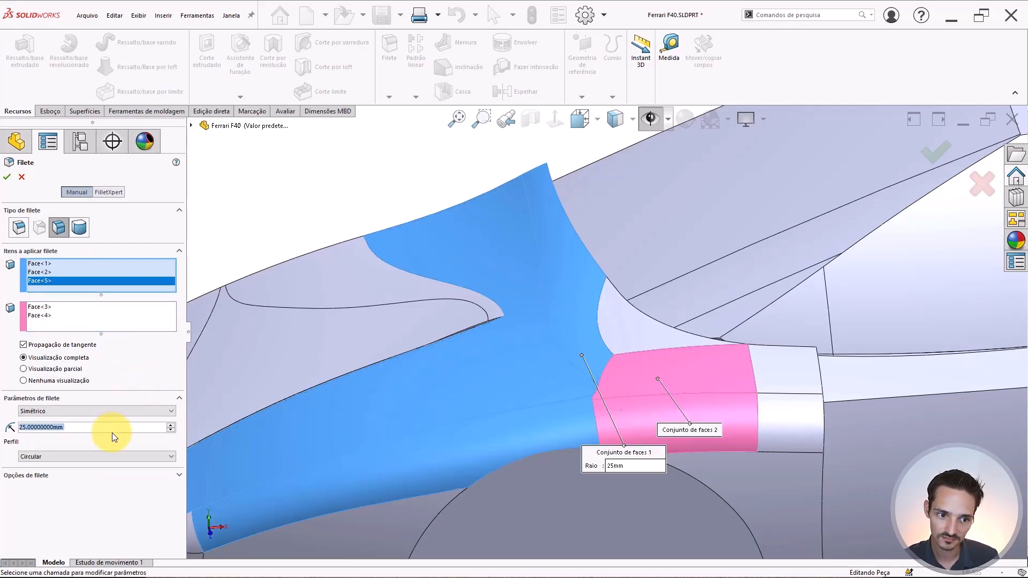
# Try radii of 5 mm and 1 mm for the face fillet at the front fender seam.
pyautogui.write('5')
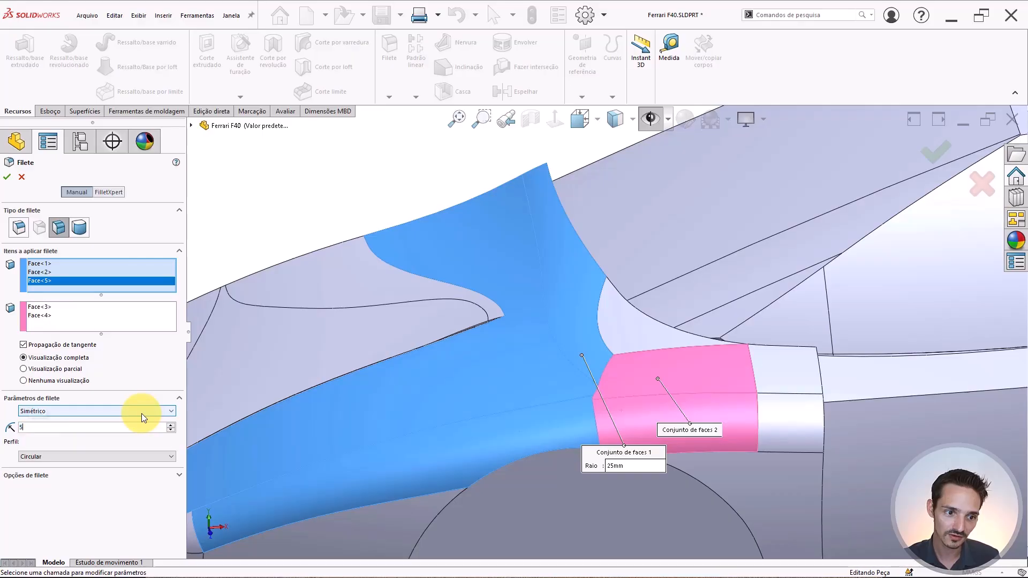
pyautogui.press('Return')
pyautogui.write('1')
pyautogui.press('Return')
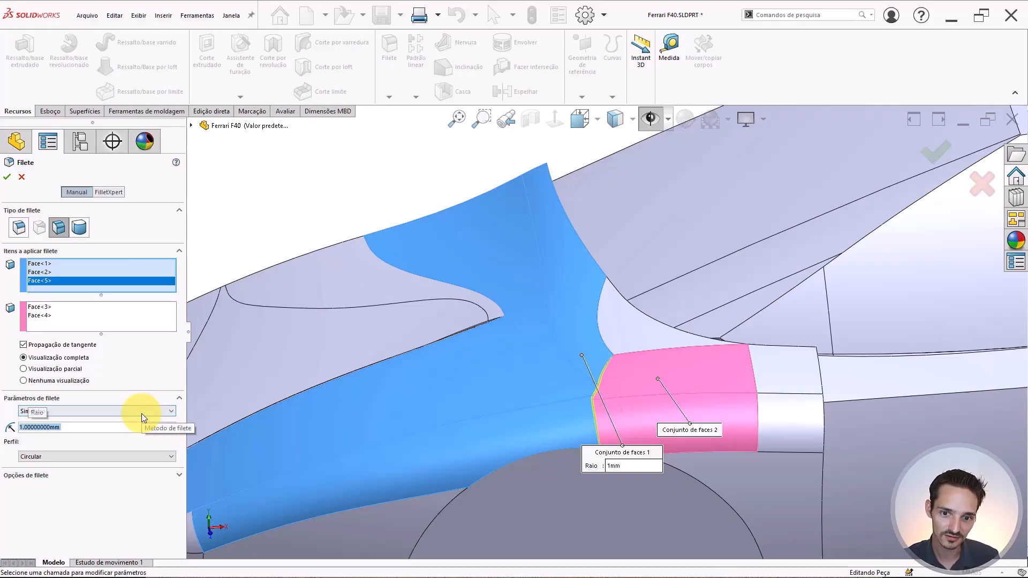
pyautogui.scroll(-1, 653, 411)
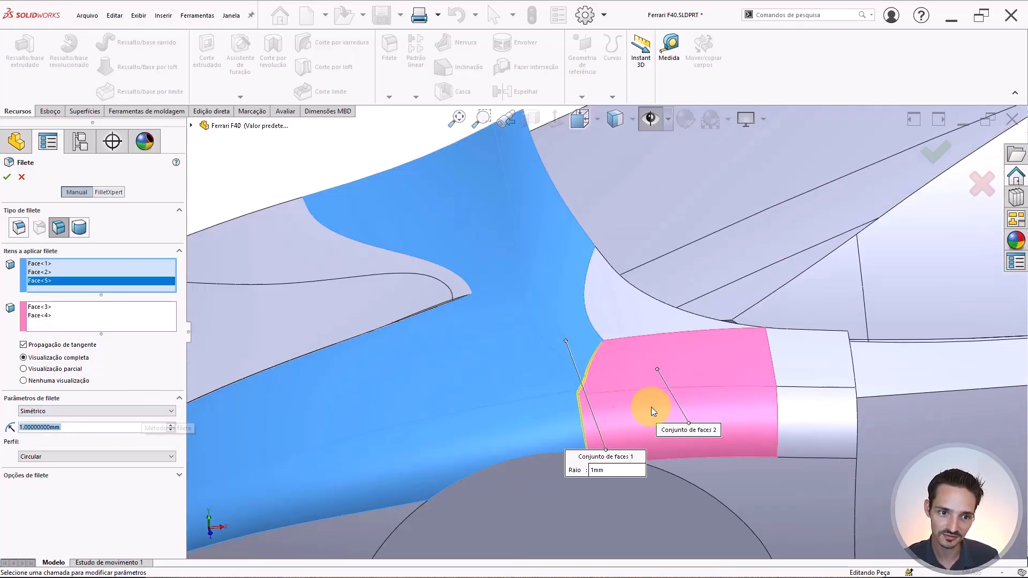
pyautogui.rightClick(546, 376)
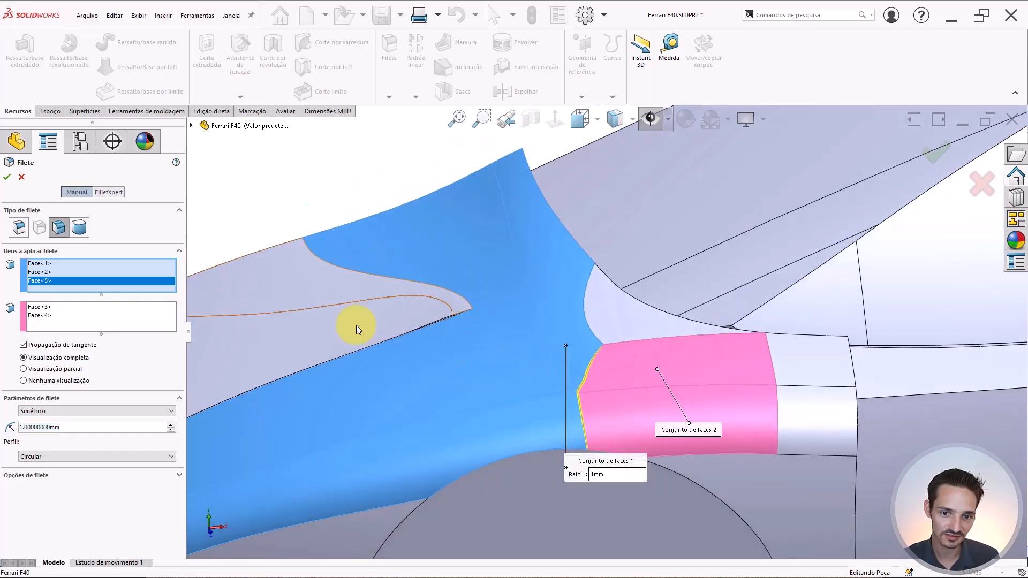
pyautogui.scroll(3, 479, 300)
# Start a variable-size fillet on the four connected seam edges running from the Filete7 blend down to the front wheel arch.
pyautogui.moveTo(387, 236); pyautogui.dragTo(428, 203, button='right')
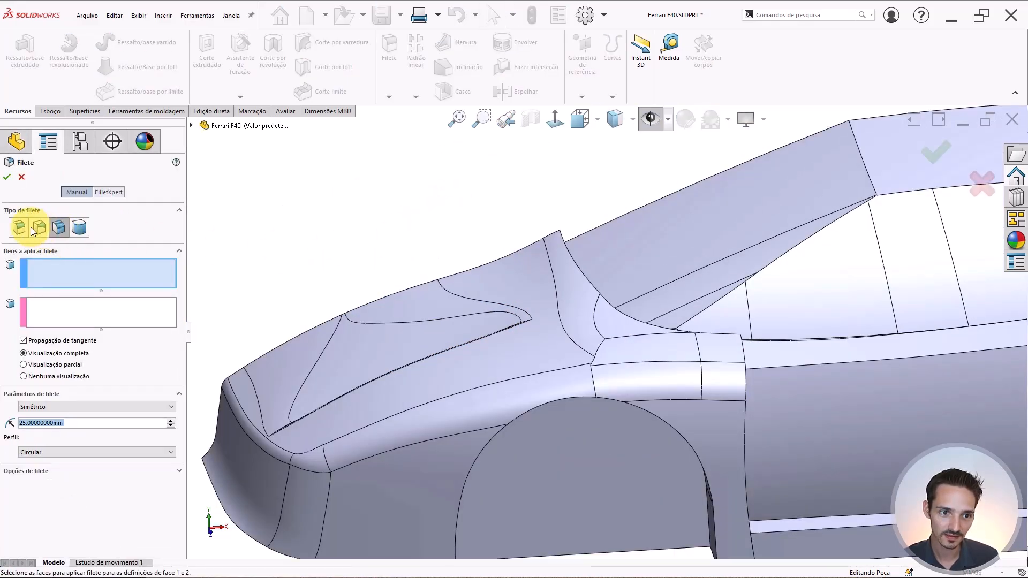
pyautogui.click(39, 227)
pyautogui.scroll(-4, 644, 353)
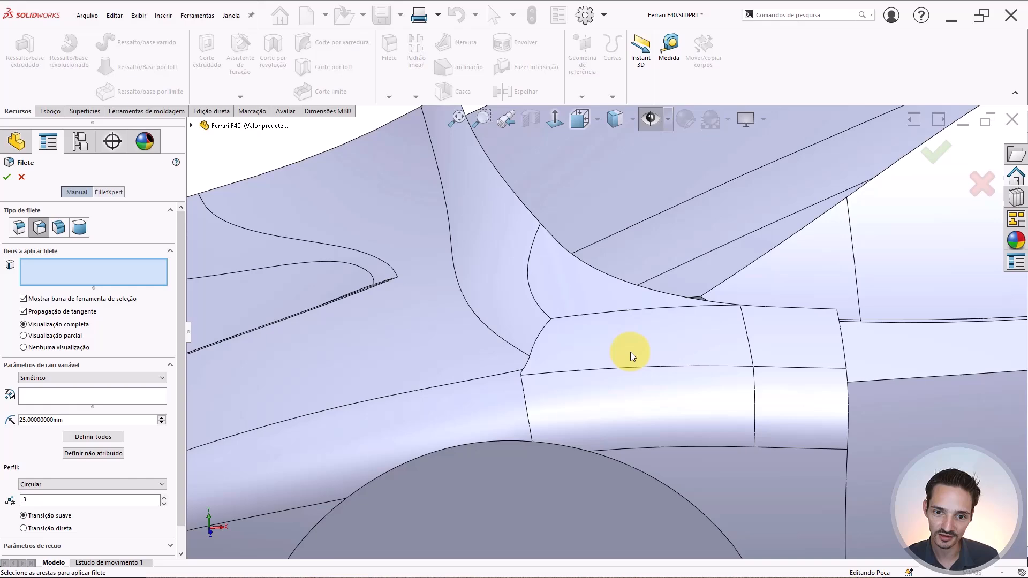
pyautogui.click(535, 343)
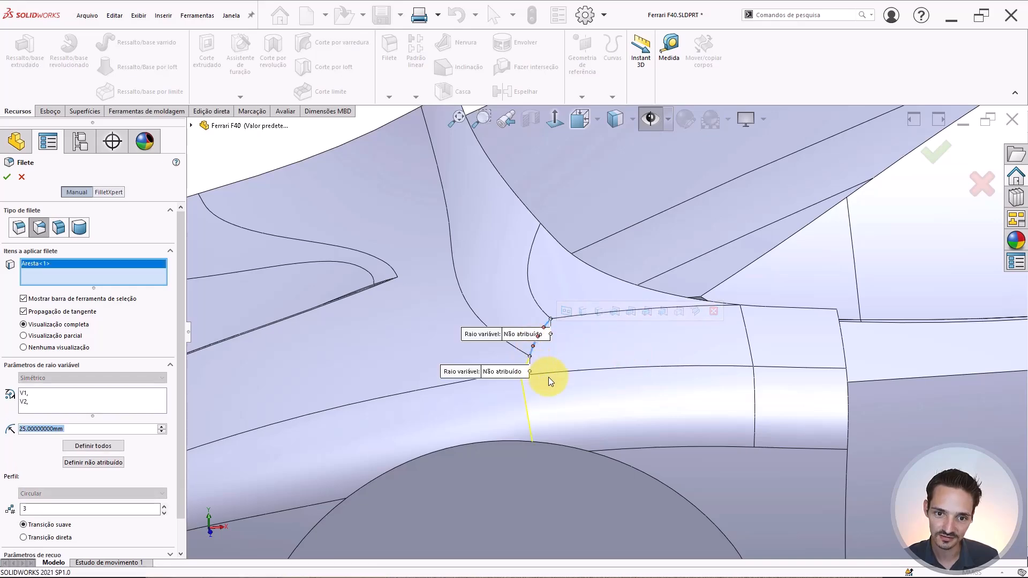
pyautogui.moveTo(550, 381); pyautogui.dragTo(257, 431, button='middle')
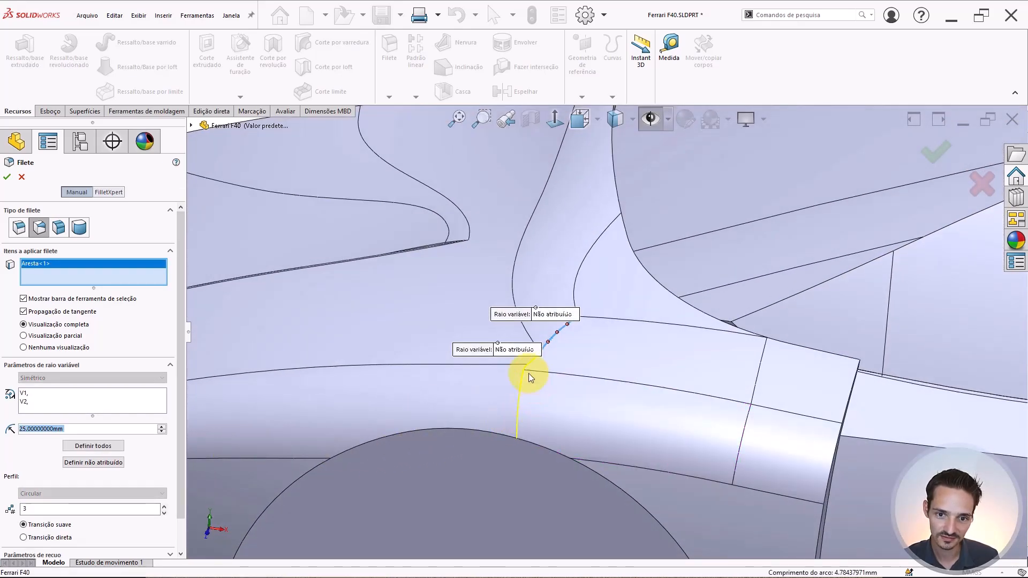
pyautogui.scroll(-5, 532, 362)
pyautogui.click(545, 359)
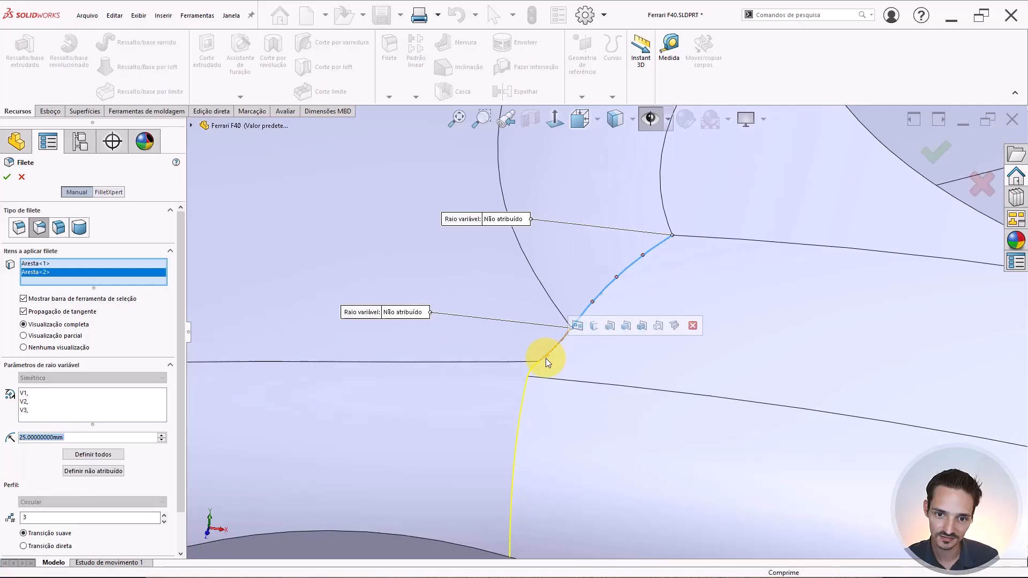
pyautogui.click(532, 368)
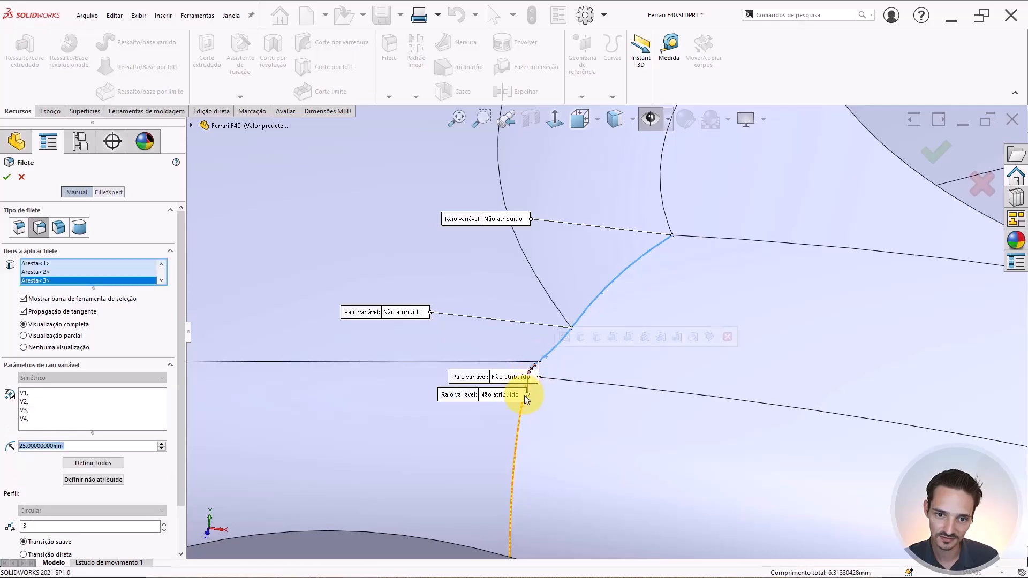
pyautogui.click(519, 421)
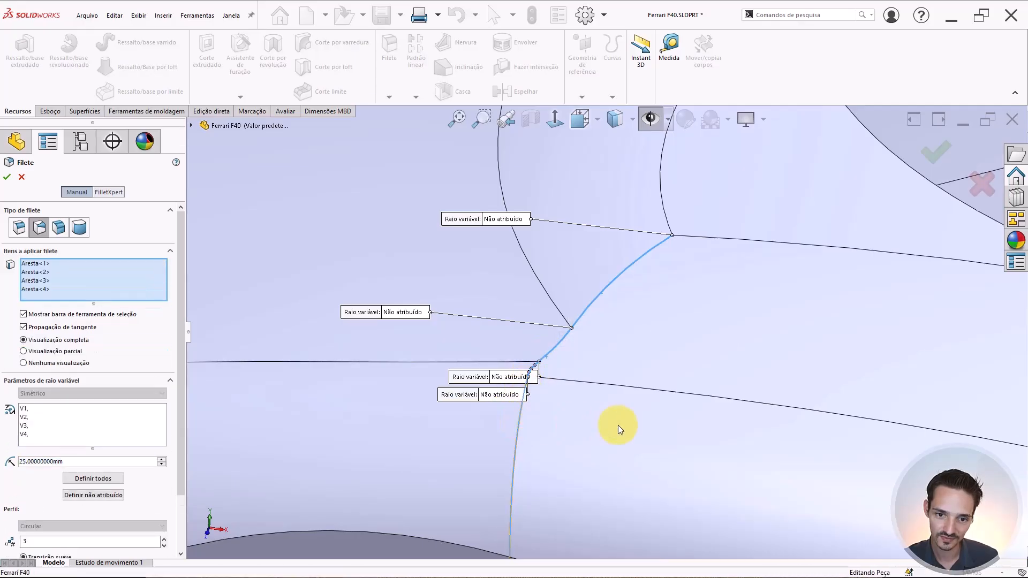
# Assign a 2 mm radius to all vertices of the variable-size fillet.
pyautogui.scroll(5, 617, 426)
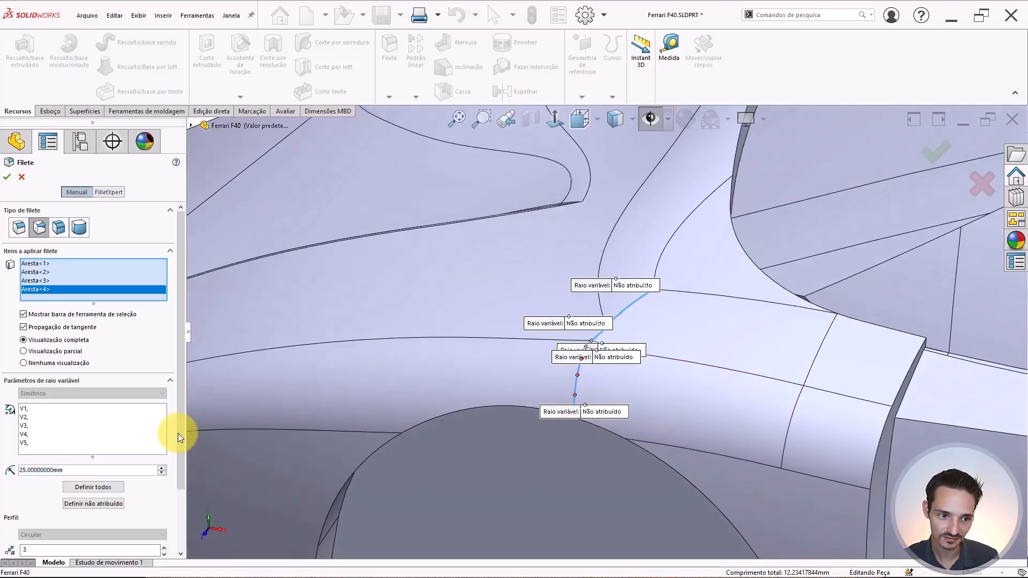
pyautogui.moveTo(69, 472); pyautogui.dragTo(13, 472)
pyautogui.write('2')
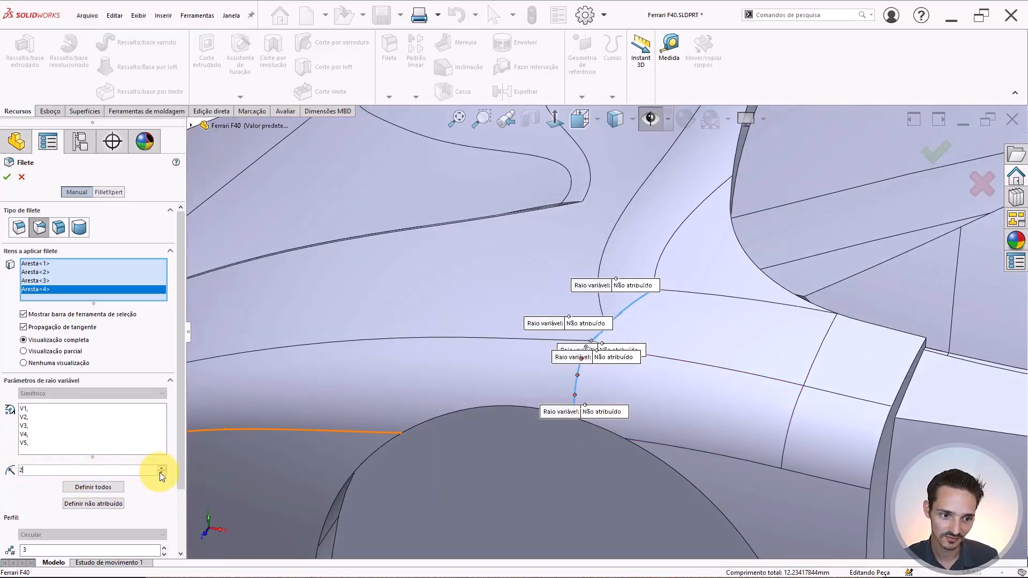
pyautogui.click(98, 487)
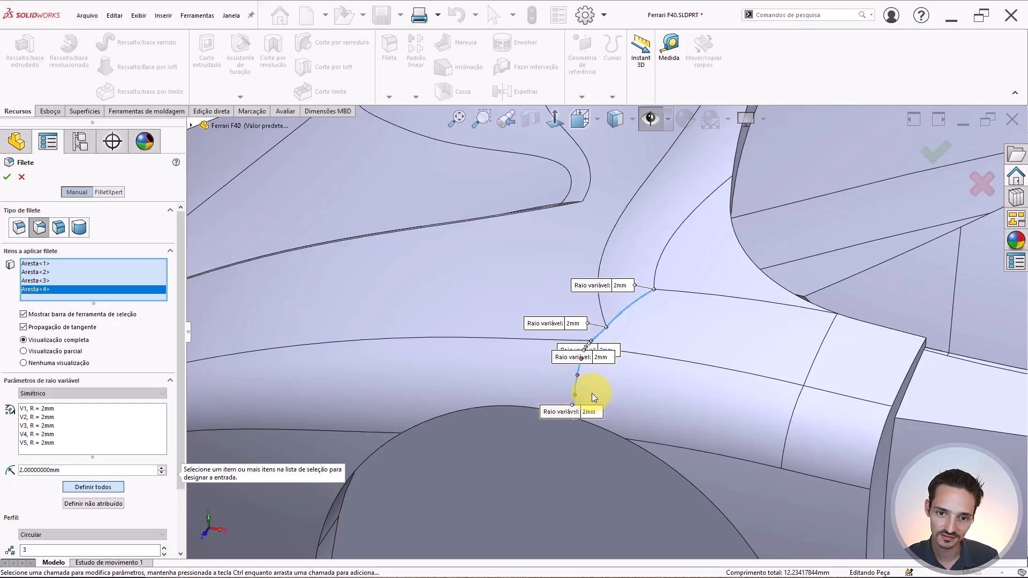
# Set the variable fillet radius to 0 mm at both the wheel-arch end and the upper end of the seam.
pyautogui.scroll(-4, 630, 367)
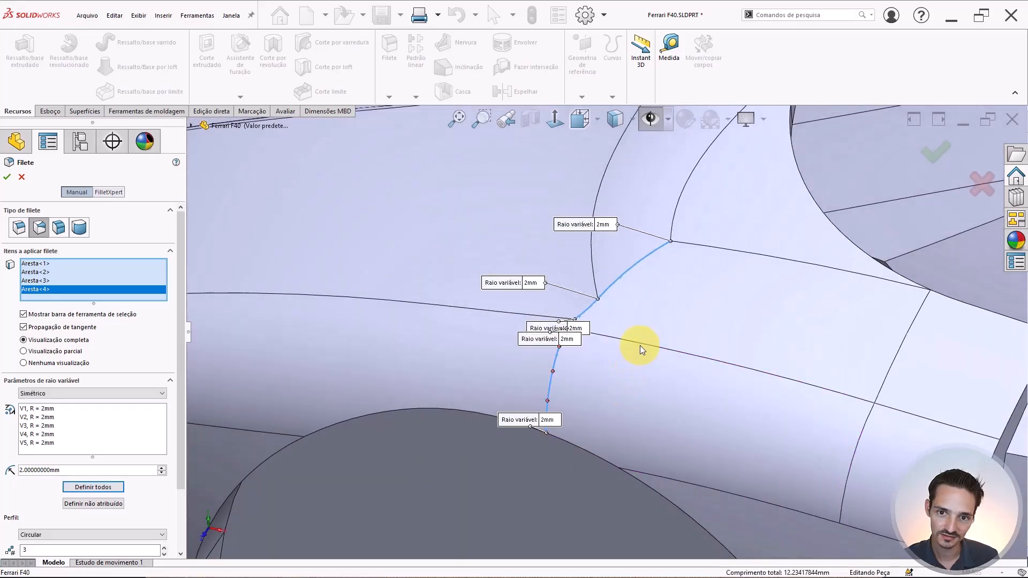
pyautogui.click(546, 420)
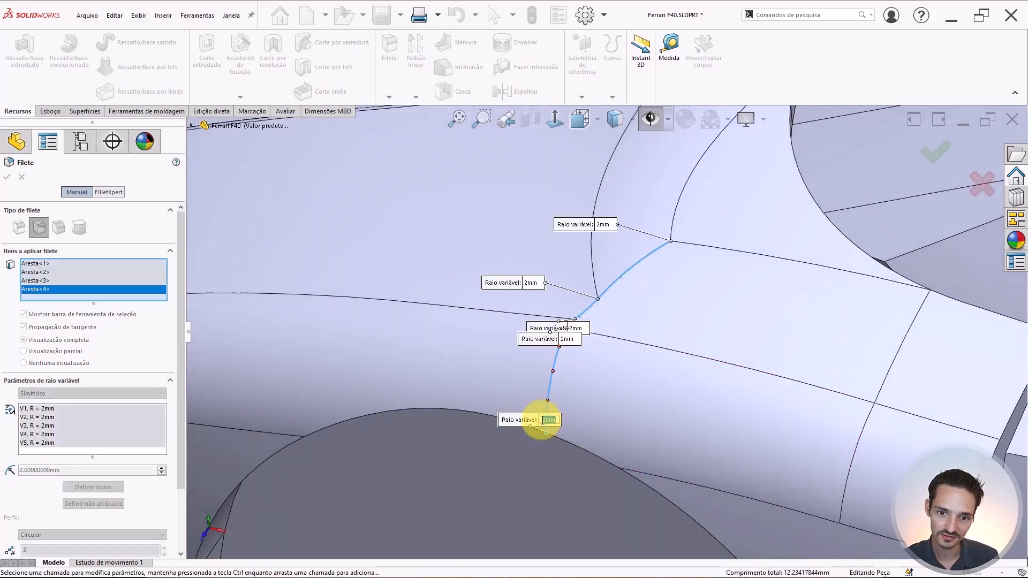
pyautogui.write('0')
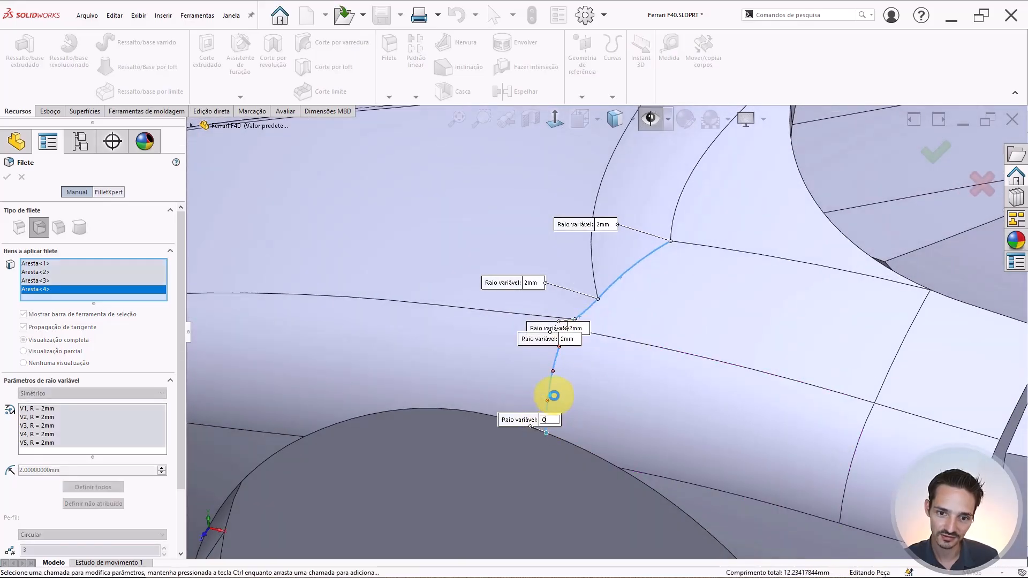
pyautogui.click(604, 226)
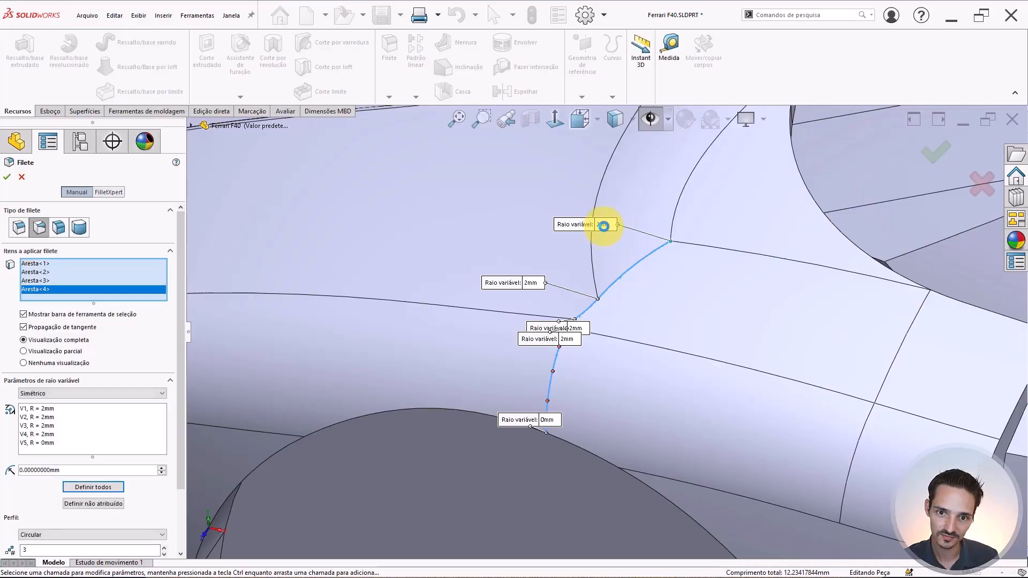
pyautogui.write('0')
pyautogui.press('Return')
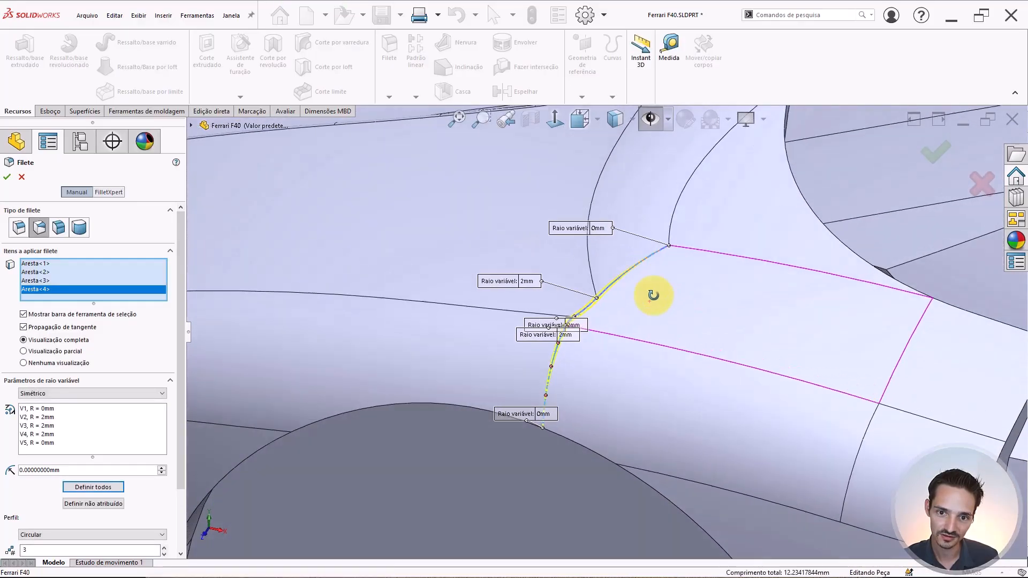
# Set the radius at the second vertex from the upper end to 5 mm and separate the two overlapping radius callouts.
pyautogui.moveTo(654, 295); pyautogui.dragTo(668, 260, button='middle')
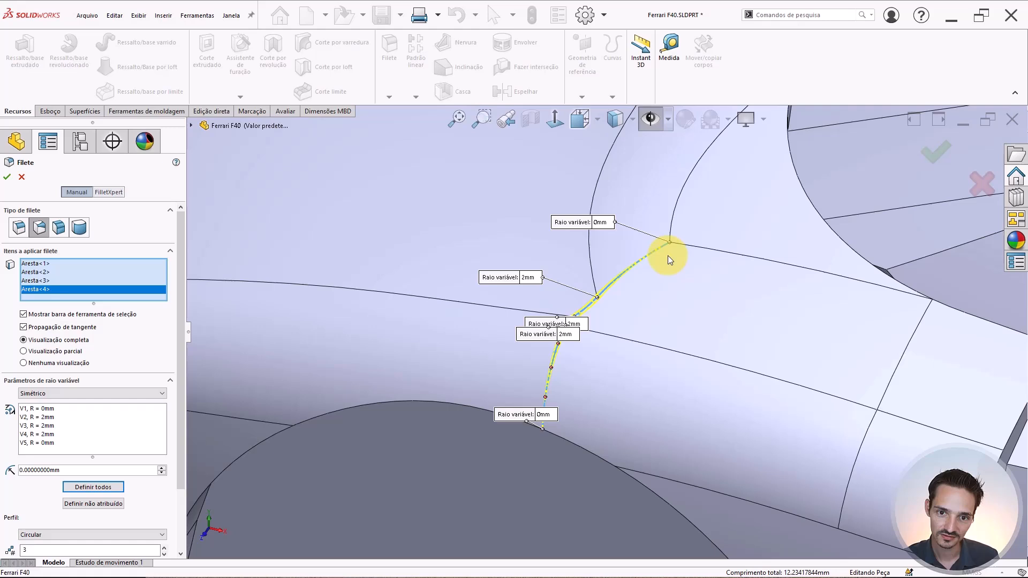
pyautogui.click(529, 277)
pyautogui.write('5')
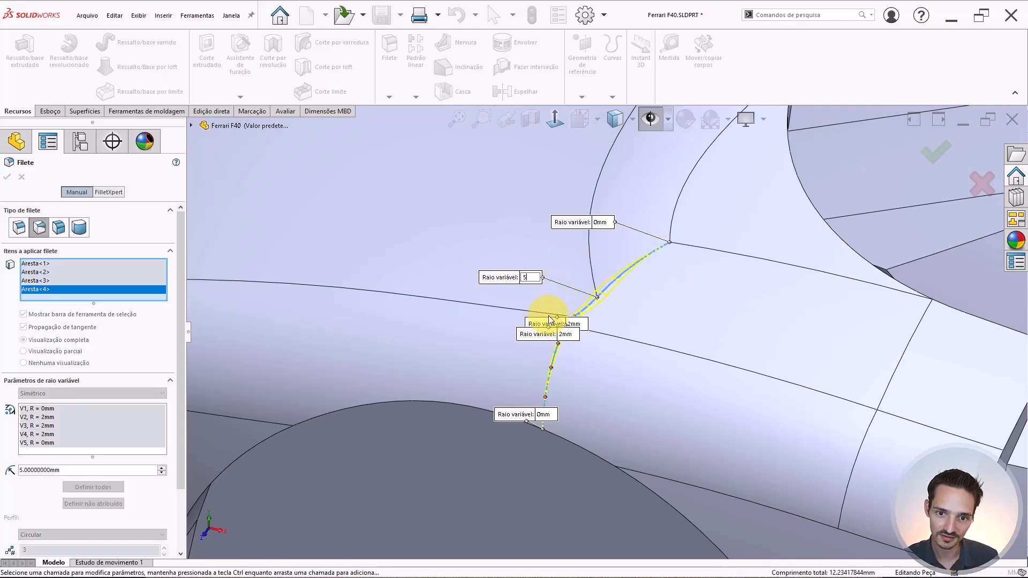
pyautogui.press('Return')
pyautogui.moveTo(548, 320); pyautogui.dragTo(442, 317)
pyautogui.moveTo(518, 336); pyautogui.dragTo(411, 357)
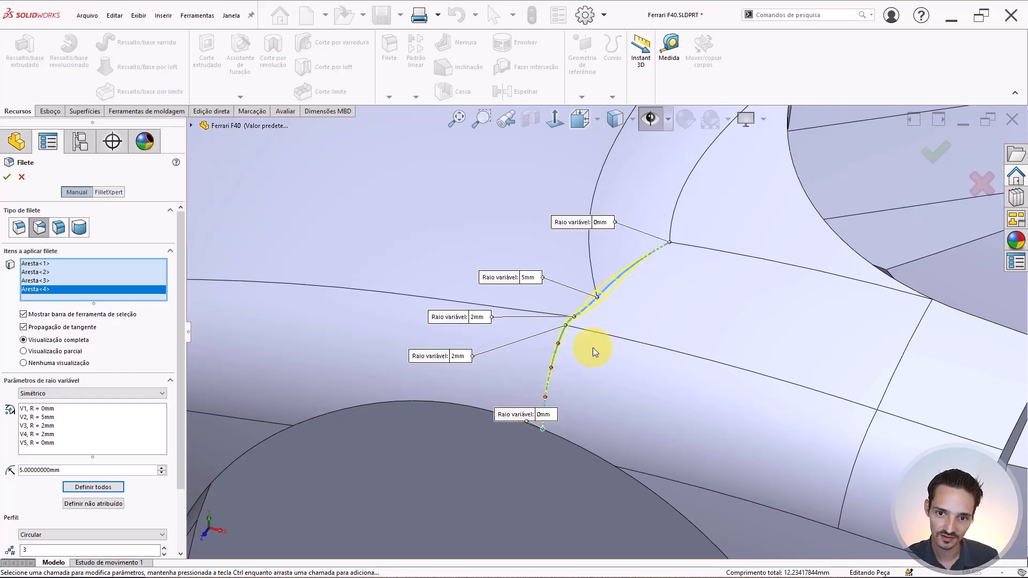
# Set the variable fillet radius at the wheel-arch end to 2 mm.
pyautogui.click(541, 416)
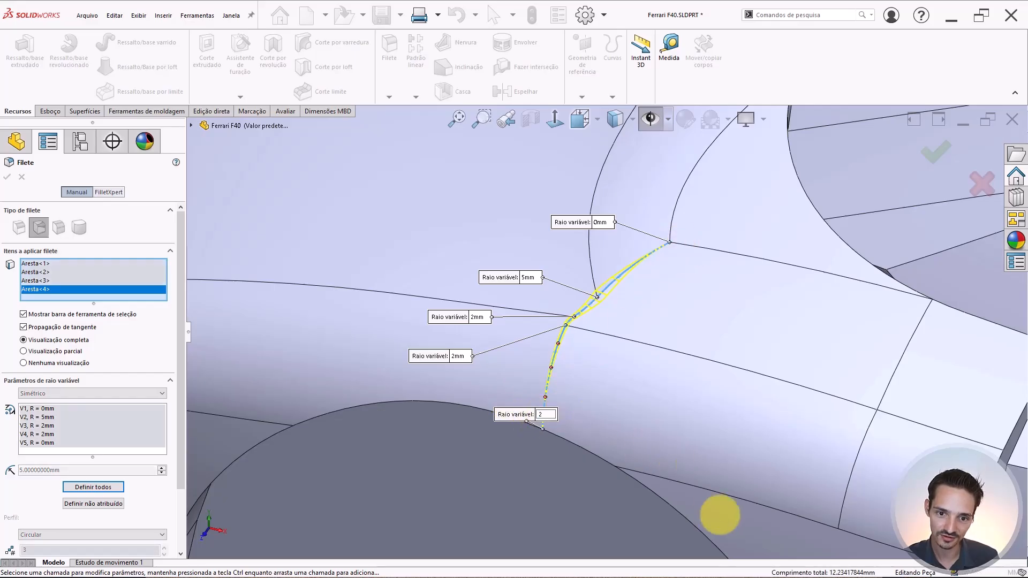
pyautogui.write('2')
pyautogui.press('Return')
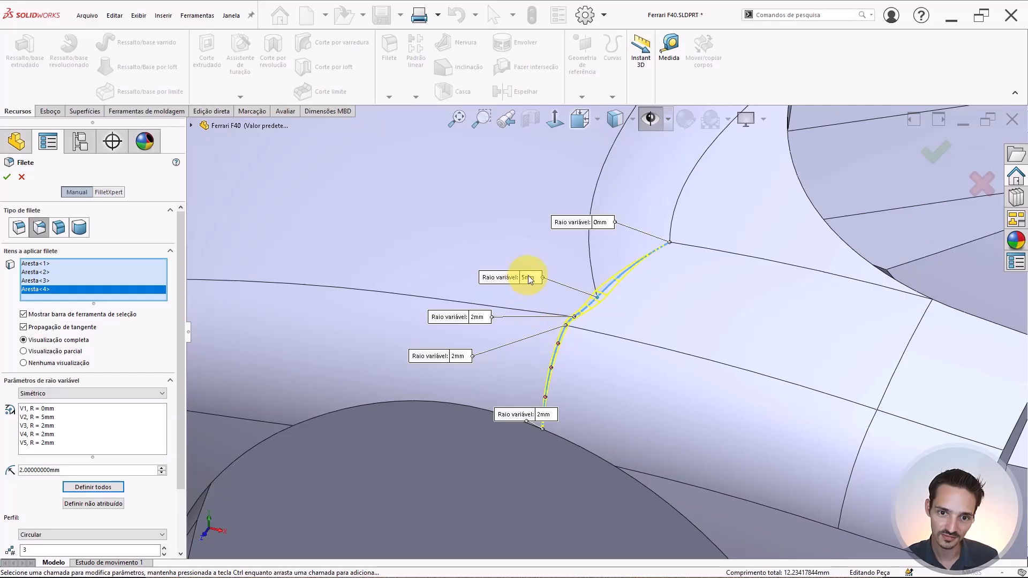
# Set the variable fillet radius to 5 mm at the third and fourth vertices from the upper end and at the wheel-arch end.
pyautogui.click(478, 317)
pyautogui.write('5')
pyautogui.press('Return')
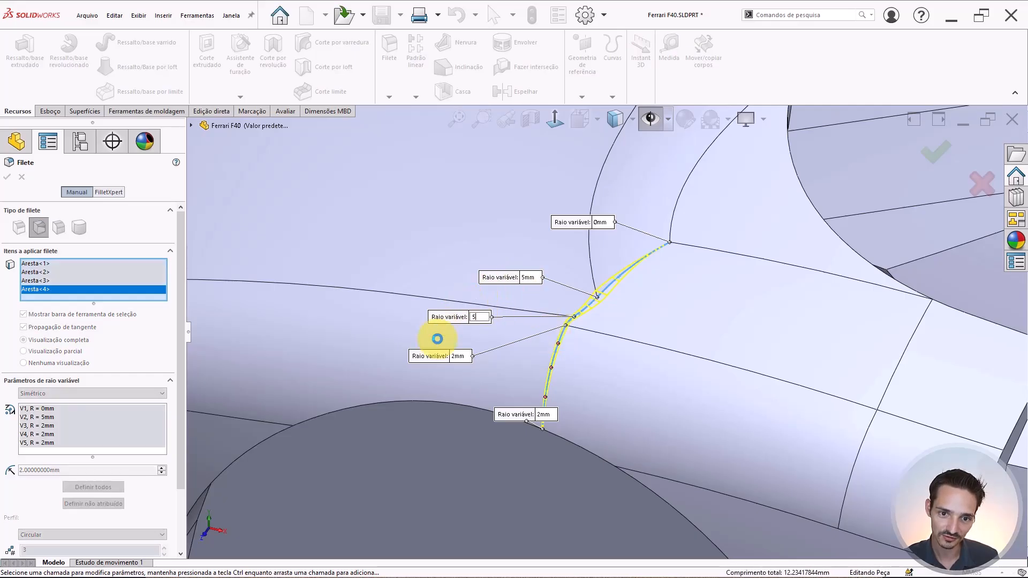
pyautogui.click(459, 356)
pyautogui.write('5')
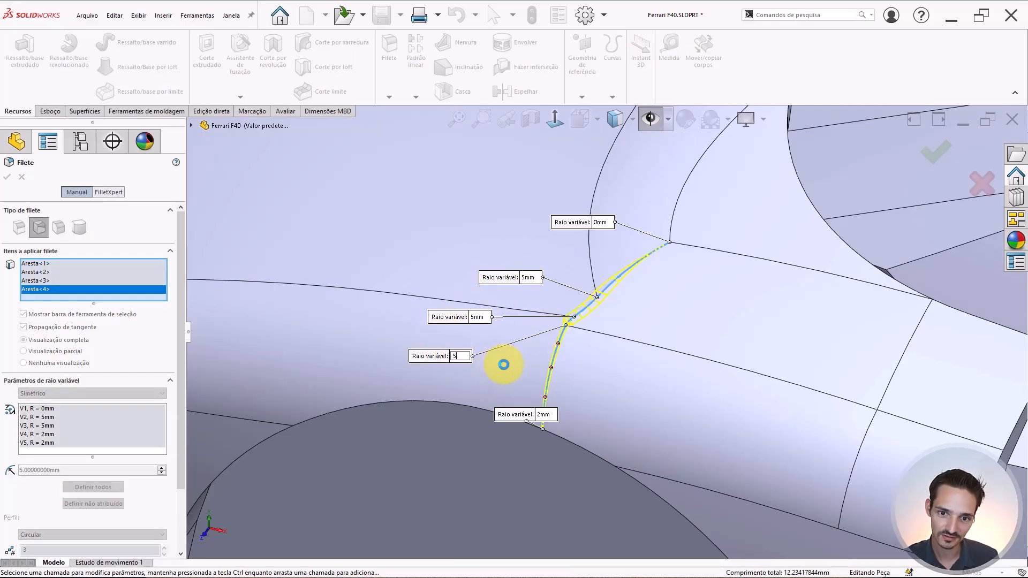
pyautogui.press('Return')
pyautogui.click(548, 419)
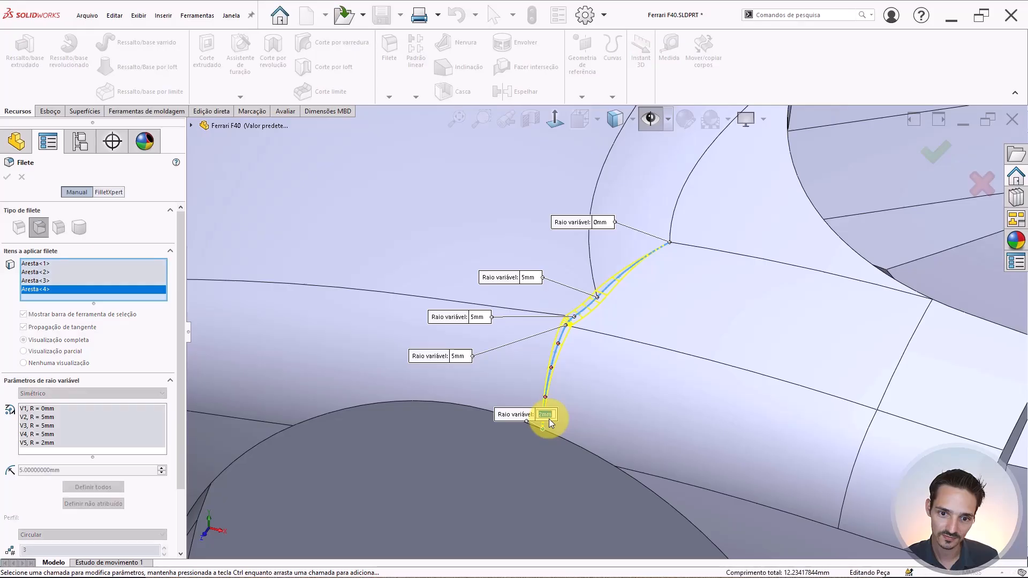
pyautogui.write('5')
pyautogui.press('Return')
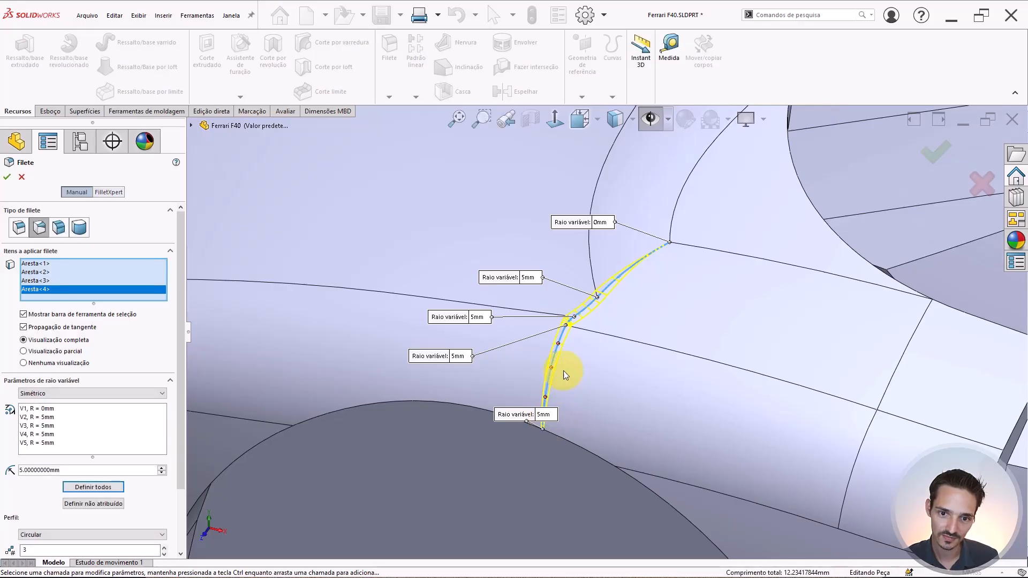
# Try radii of 10 mm and 20 mm at the second vertex from the seam's upper end.
pyautogui.click(529, 278)
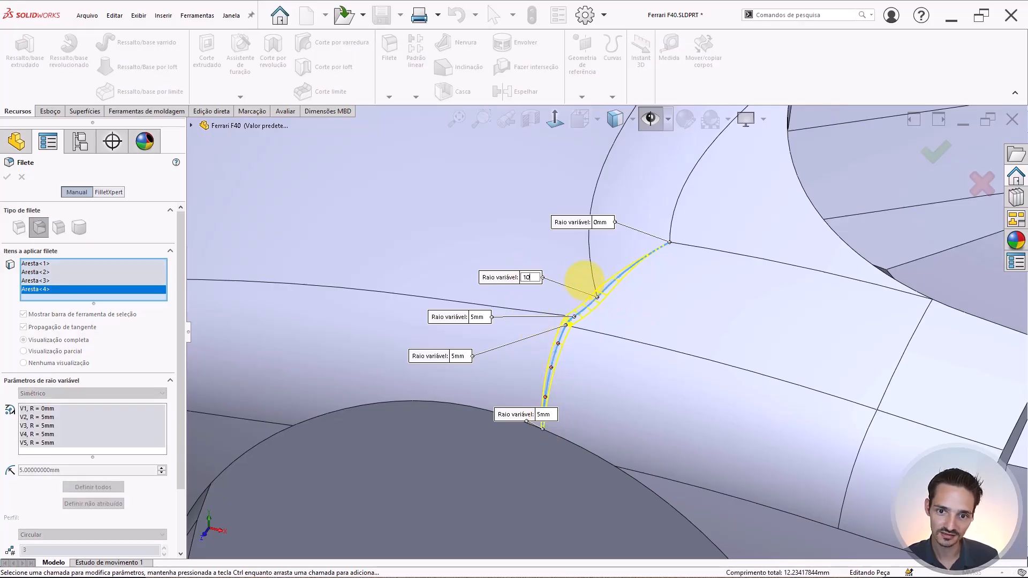
pyautogui.press('Return')
pyautogui.click(533, 278)
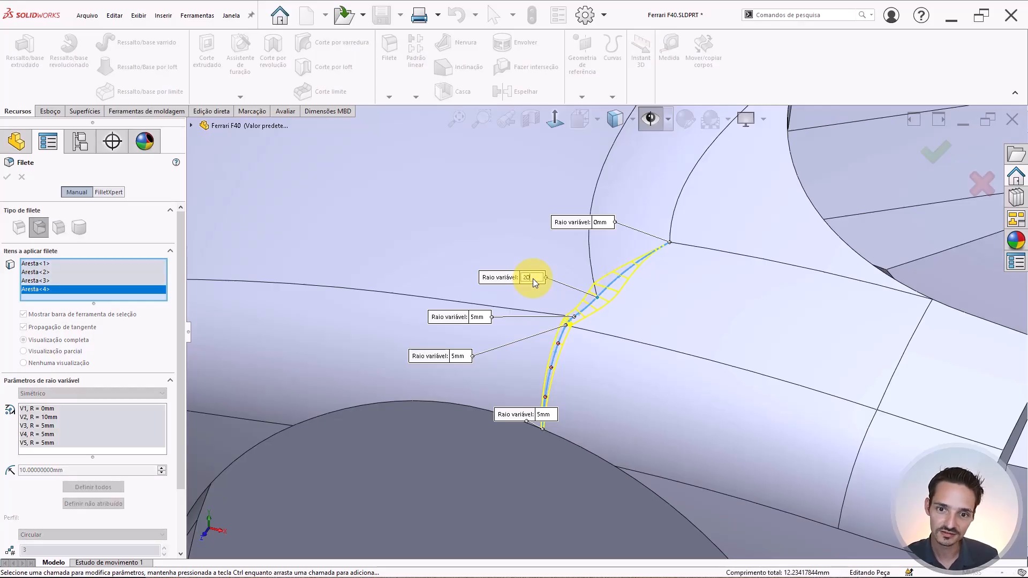
pyautogui.click(586, 278)
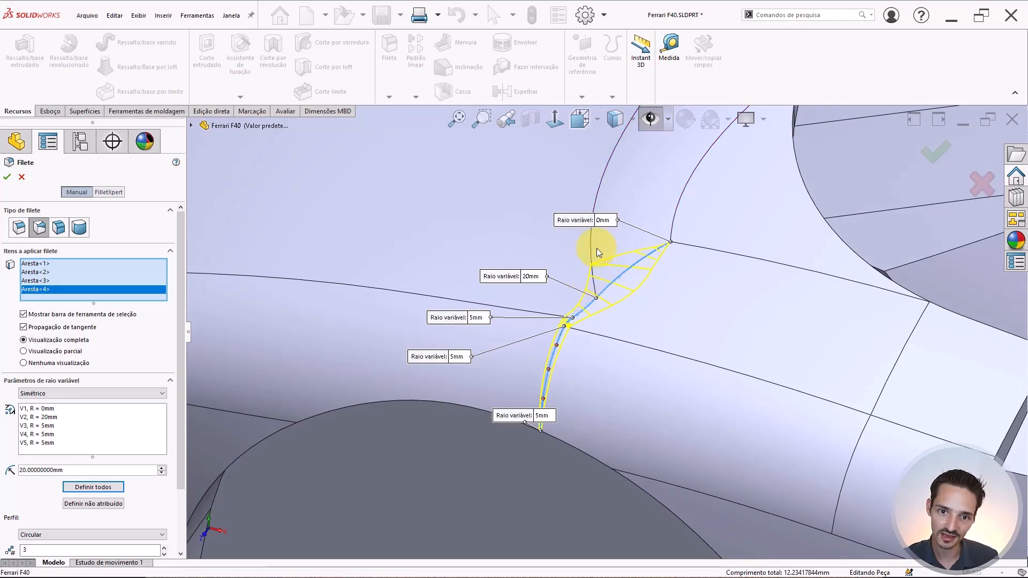
# Try larger radii of 25 mm and 30 mm at the second vertex from the upper end.
pyautogui.doubleClick(531, 277)
pyautogui.write('25')
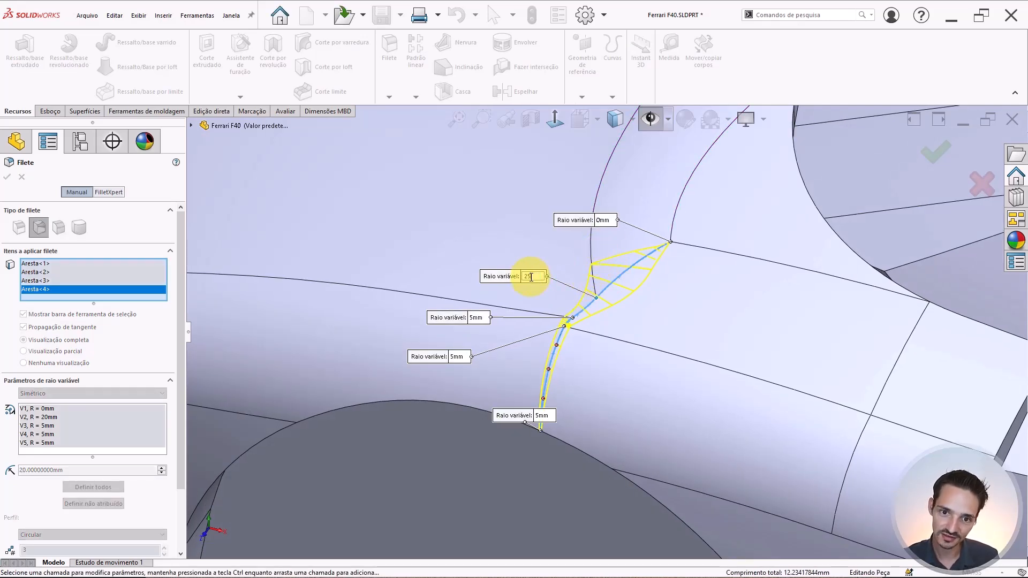
pyautogui.press('Return')
pyautogui.moveTo(628, 255); pyautogui.dragTo(493, 284, button='middle')
pyautogui.click(467, 281)
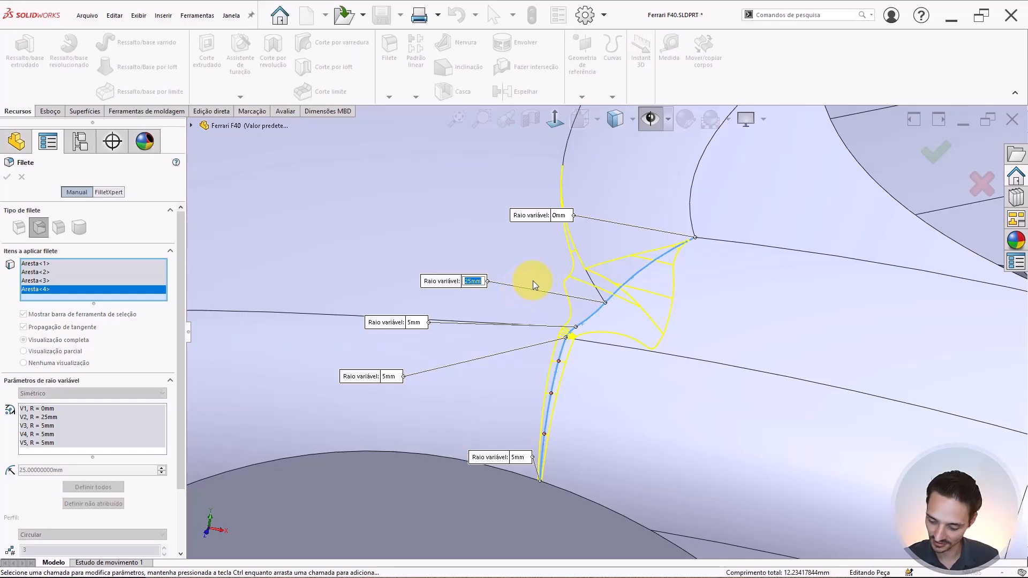
pyautogui.write('30')
pyautogui.press('Return')
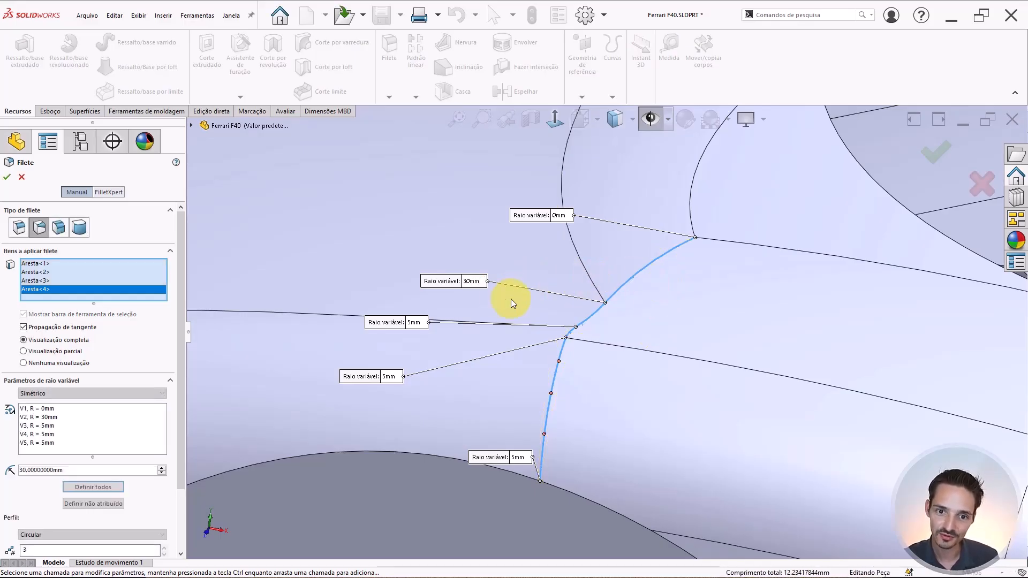
# Try reducing the radius at the second vertex from the upper end to 26 mm and 25 mm.
pyautogui.click(471, 281)
pyautogui.write('2')
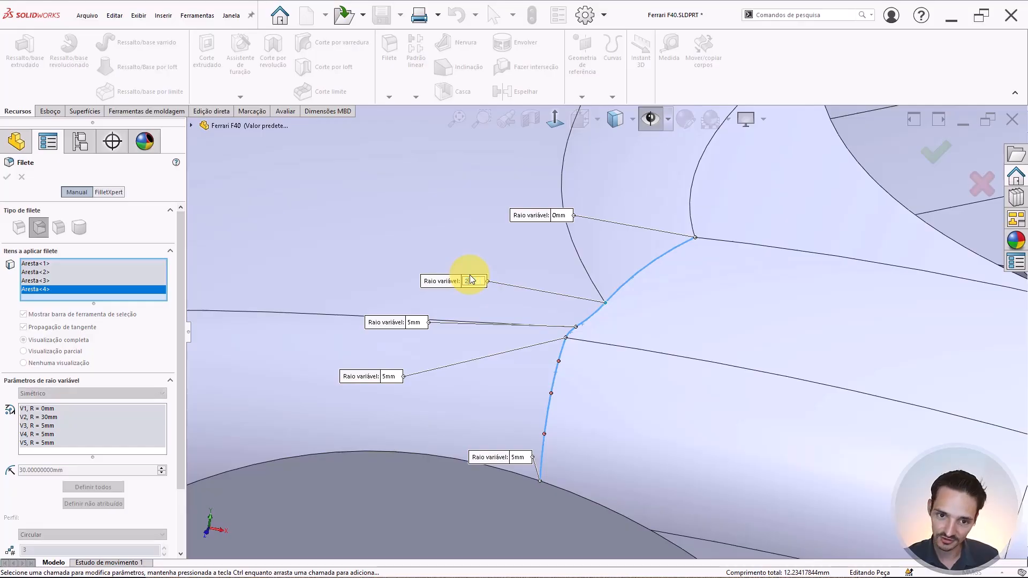
pyautogui.write('6')
pyautogui.press('Return')
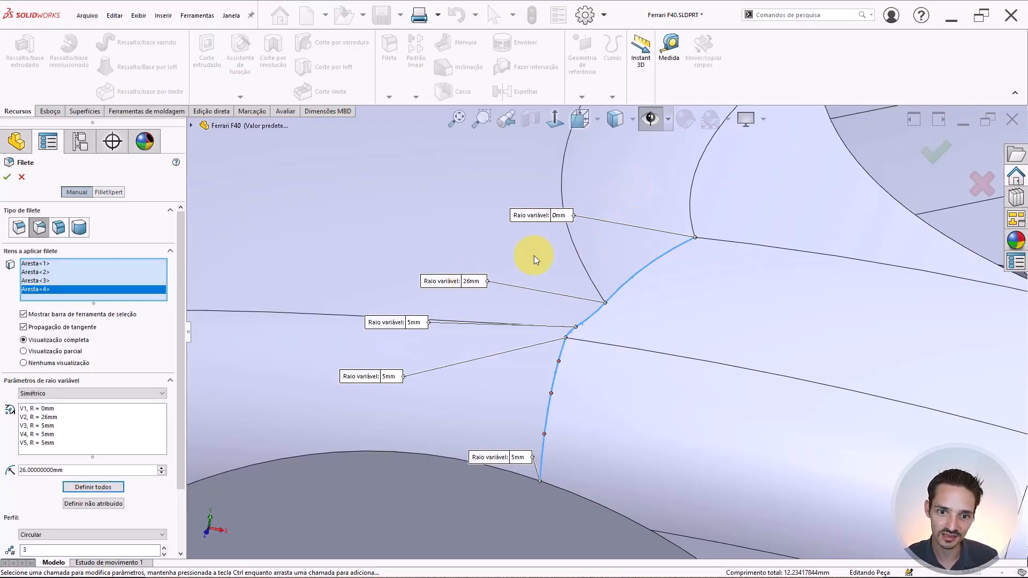
pyautogui.click(474, 284)
pyautogui.write('25')
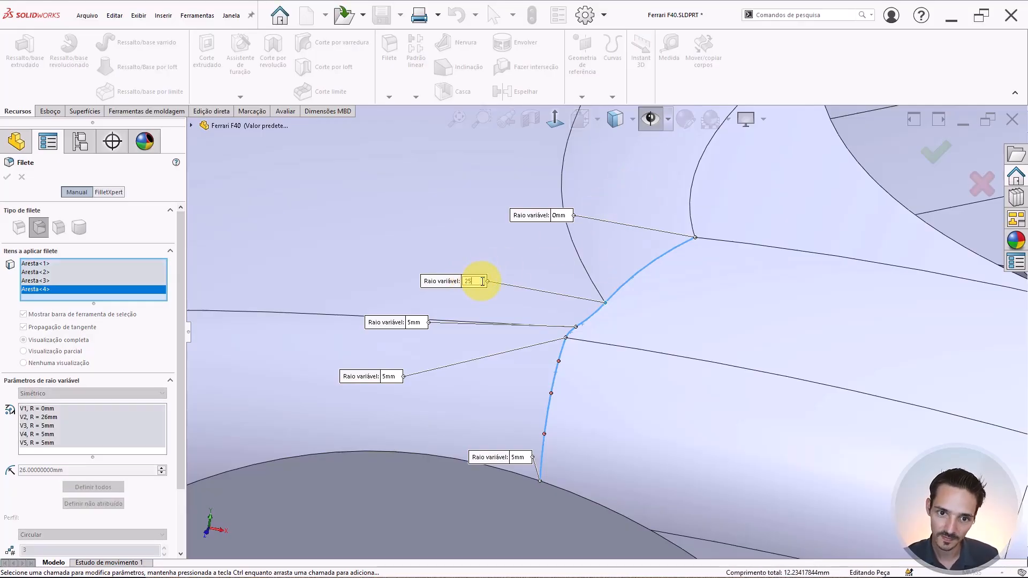
pyautogui.press('Return')
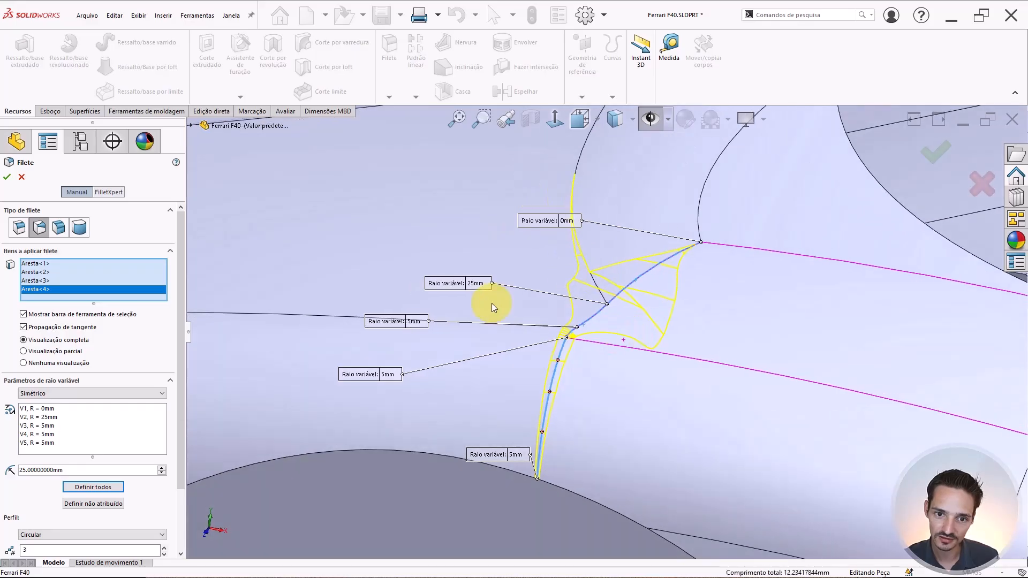
# Try progressively smaller radii of 24, 23 and 22 mm at the second vertex from the upper end.
pyautogui.click(480, 283)
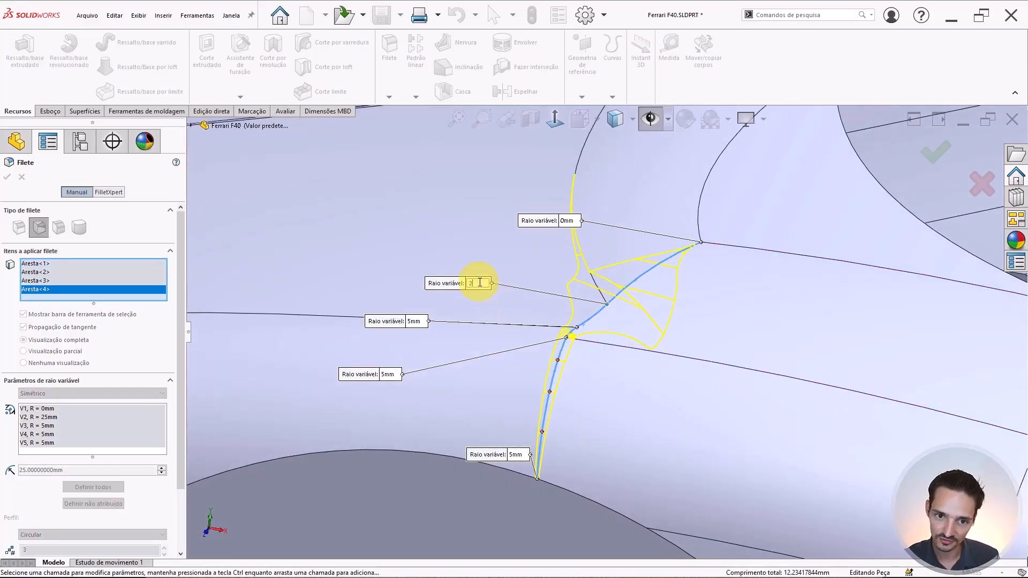
pyautogui.press('Return')
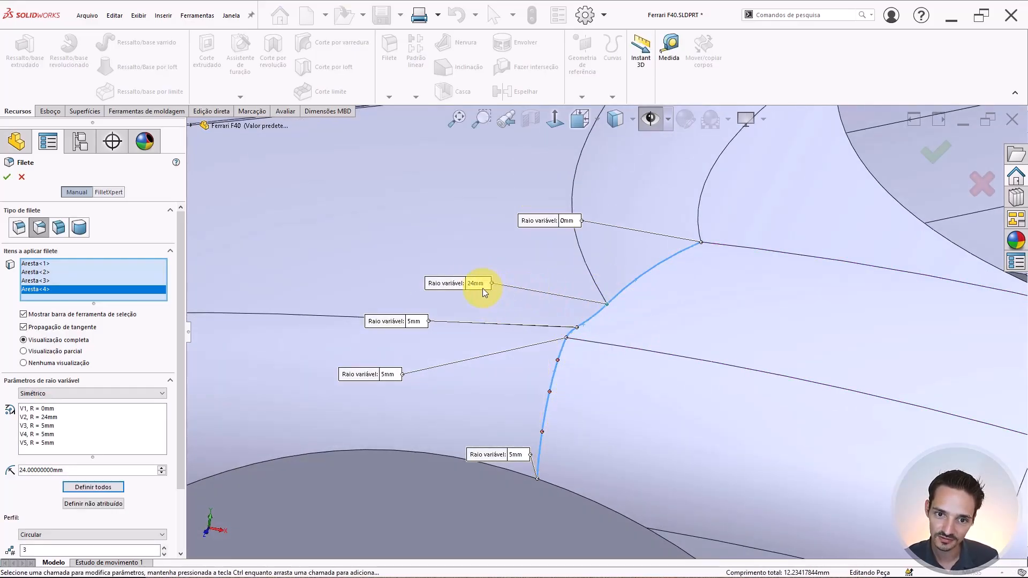
pyautogui.click(482, 285)
pyautogui.write('23')
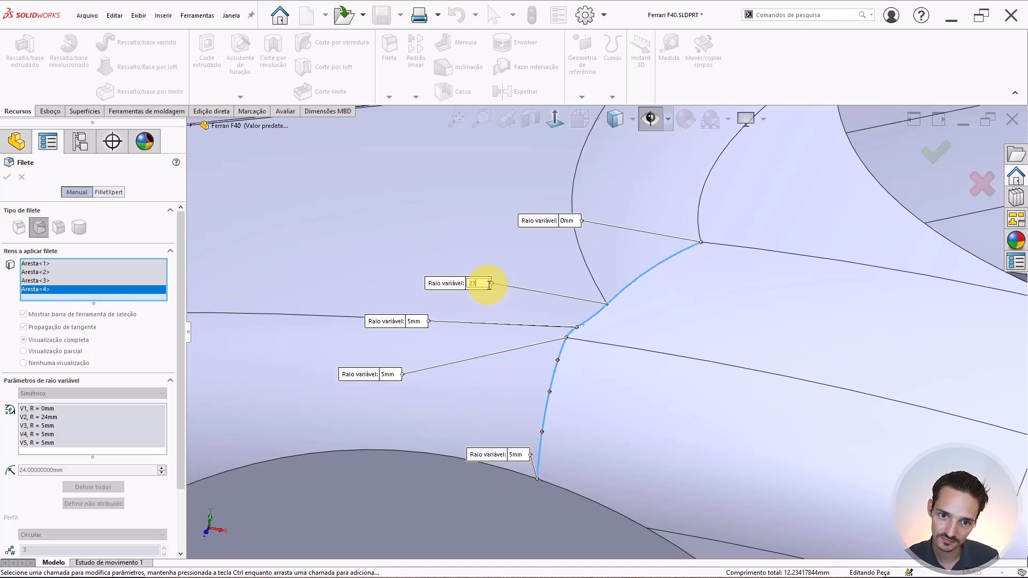
pyautogui.press('Return')
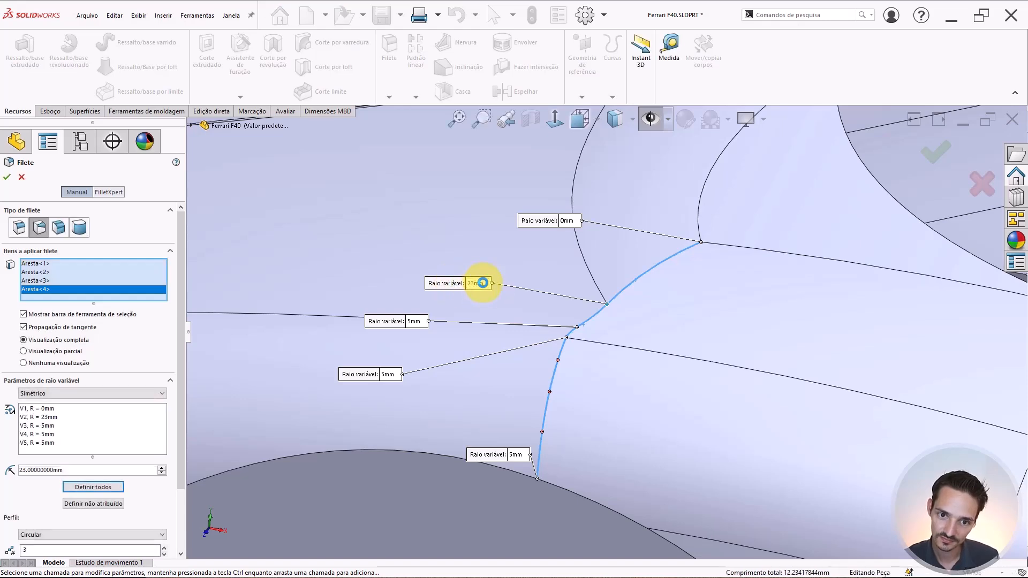
pyautogui.click(482, 283)
pyautogui.write('22')
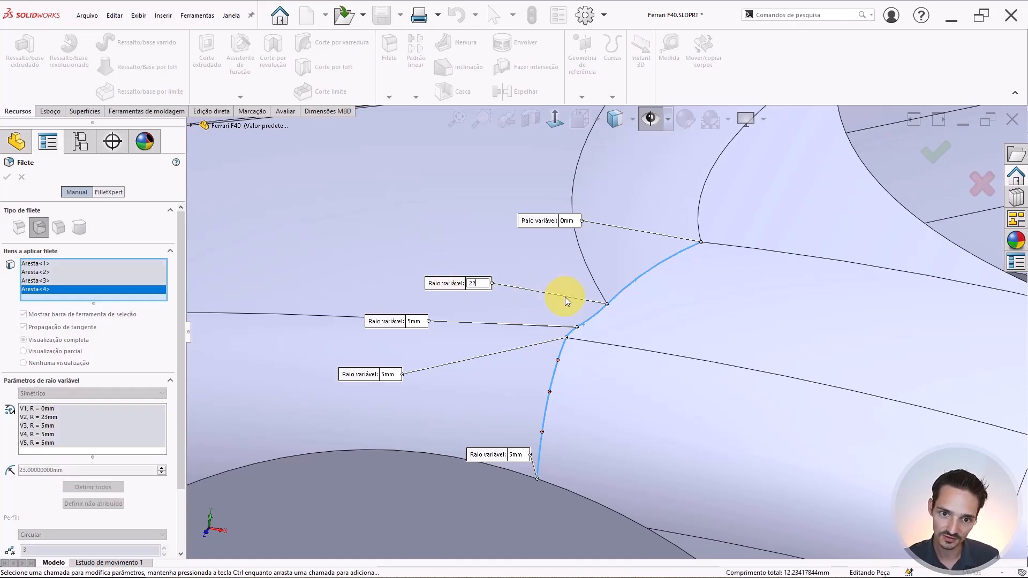
pyautogui.press('Return')
# Lower the radius at the second vertex from the upper end to 21 mm and settle on 20 mm.
pyautogui.click(478, 285)
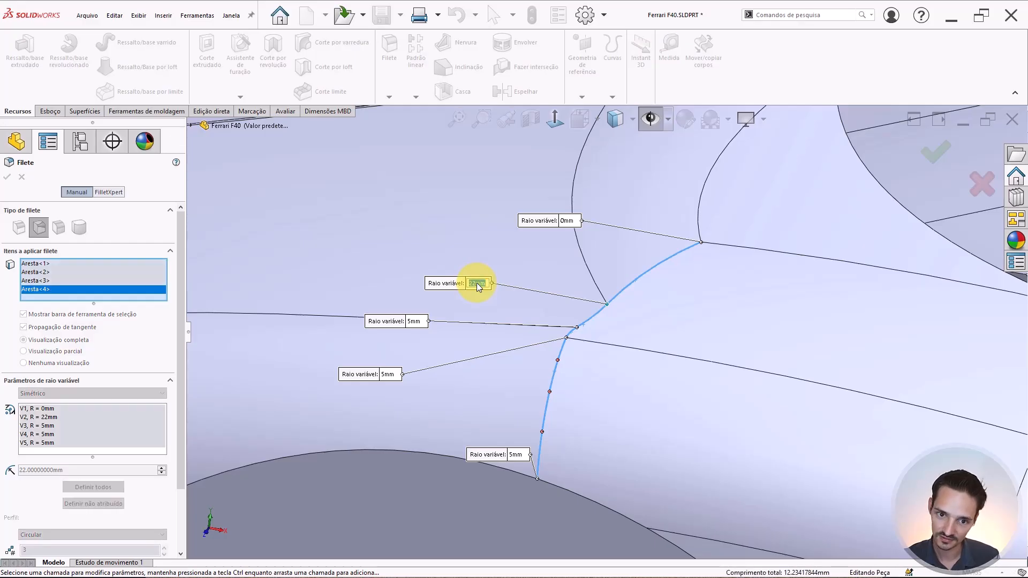
pyautogui.write('2')
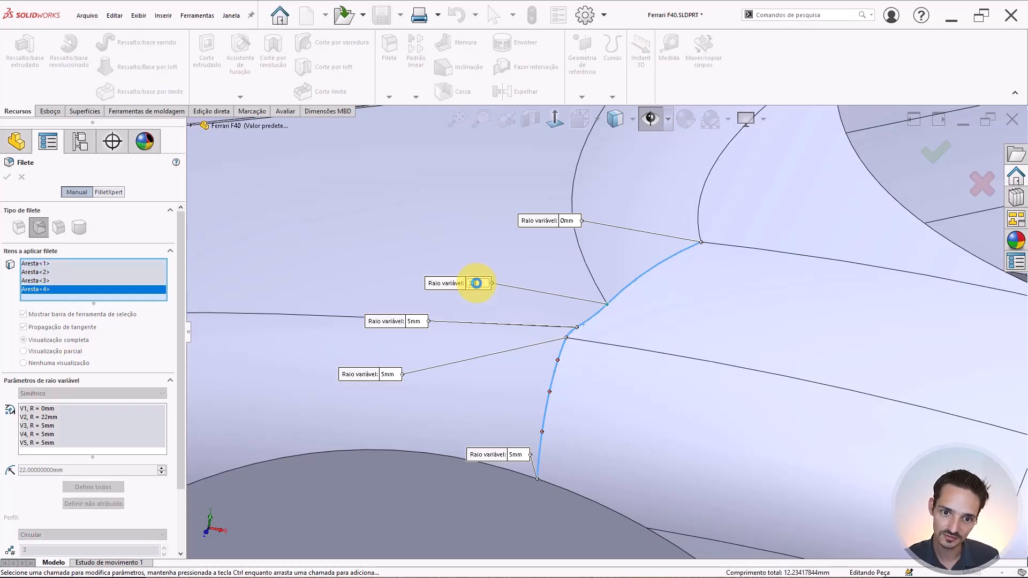
pyautogui.write('1')
pyautogui.press('Return')
pyautogui.click(475, 284)
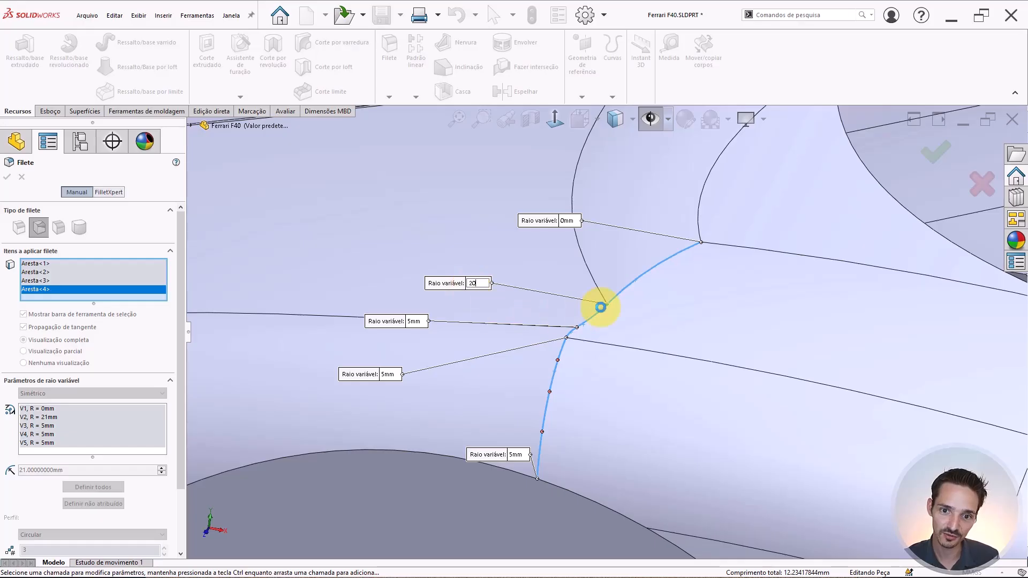
pyautogui.press('Return')
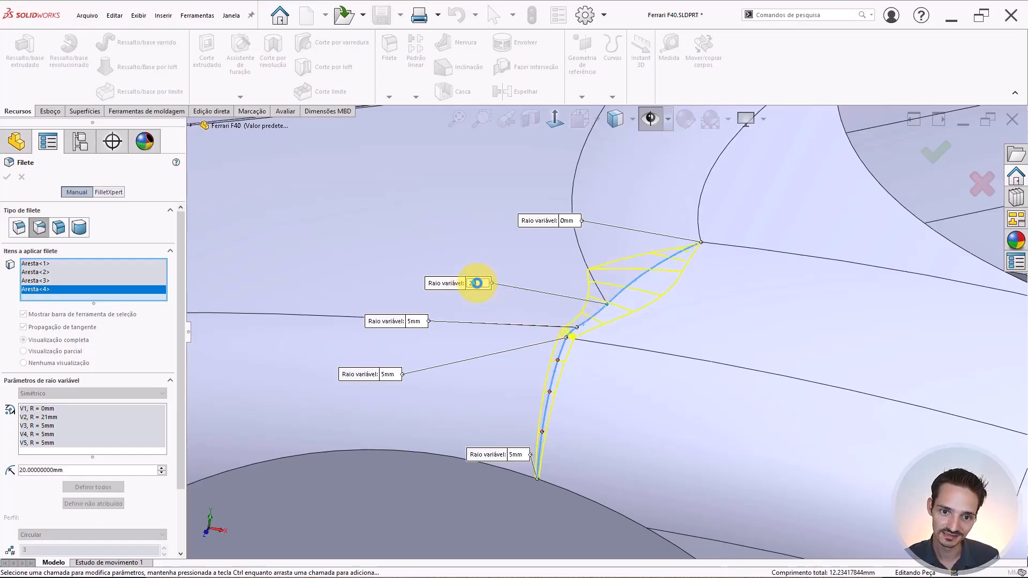
# Try a 20 mm radius at the third vertex from the seam's upper end.
pyautogui.moveTo(598, 292); pyautogui.dragTo(629, 274, button='middle')
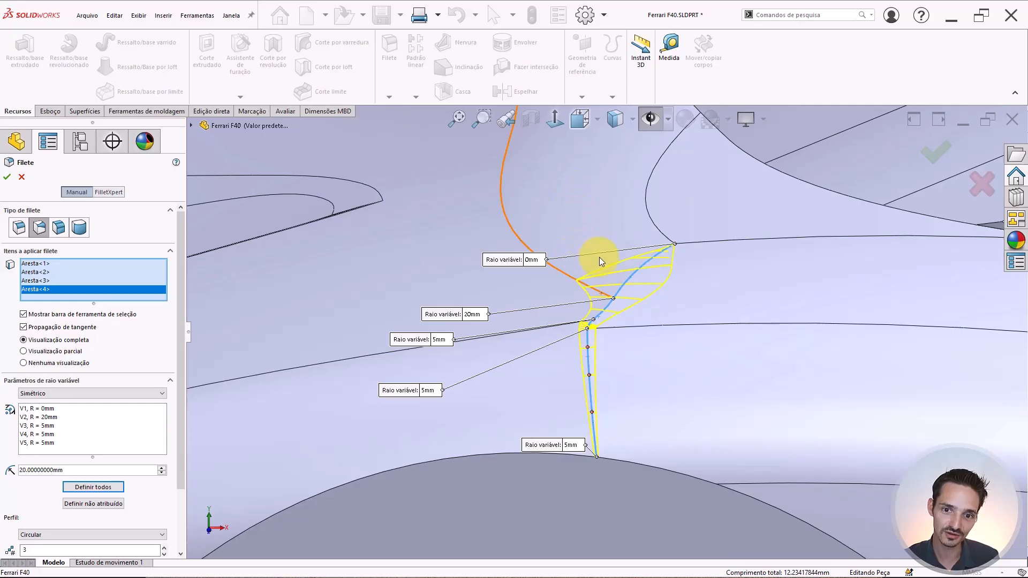
pyautogui.scroll(-1, 606, 272)
pyautogui.moveTo(606, 271); pyautogui.dragTo(586, 338, button='middle')
pyautogui.scroll(-1, 663, 270)
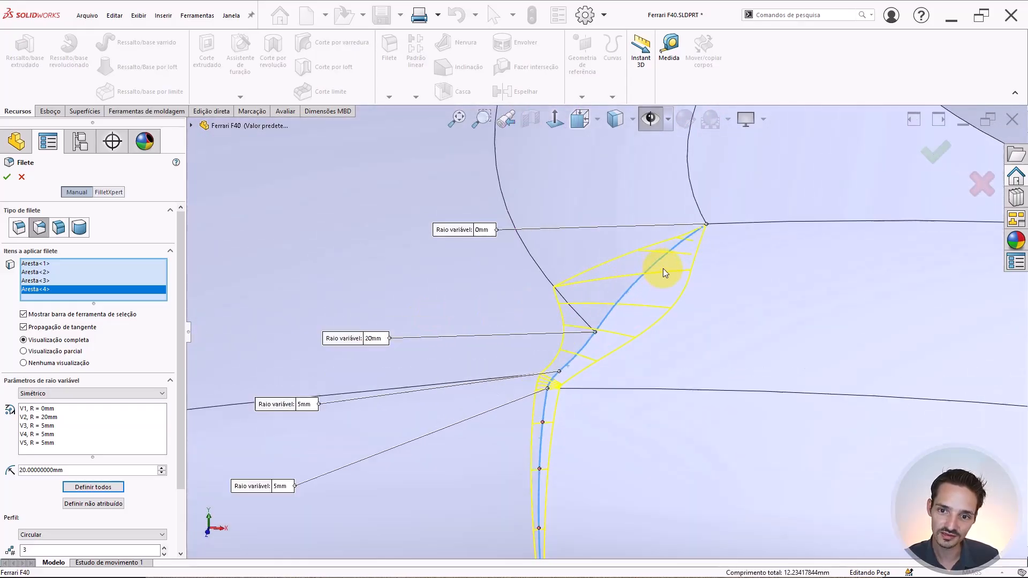
pyautogui.moveTo(663, 272); pyautogui.dragTo(605, 288, button='middle')
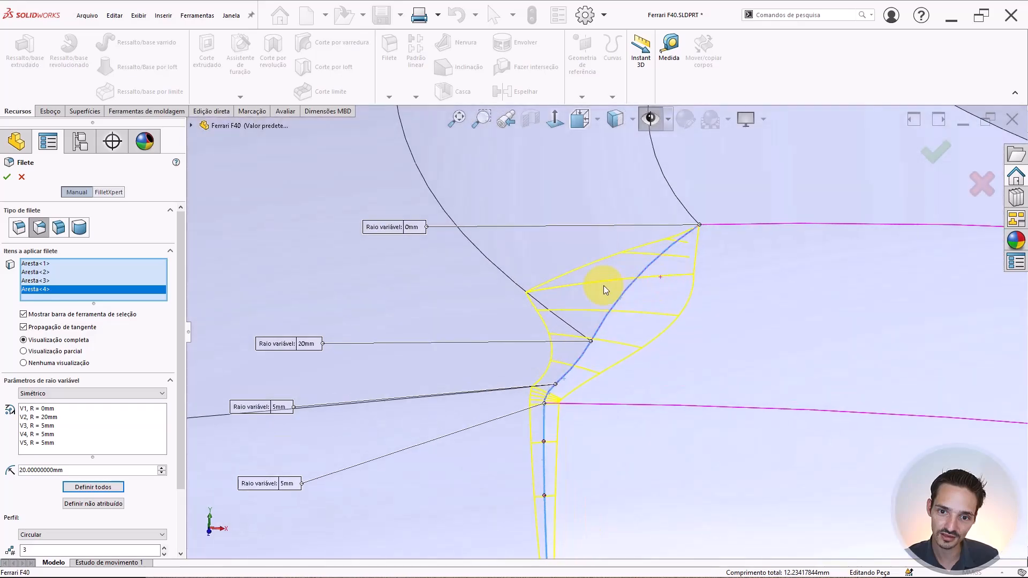
pyautogui.moveTo(673, 223); pyautogui.dragTo(589, 310, button='middle')
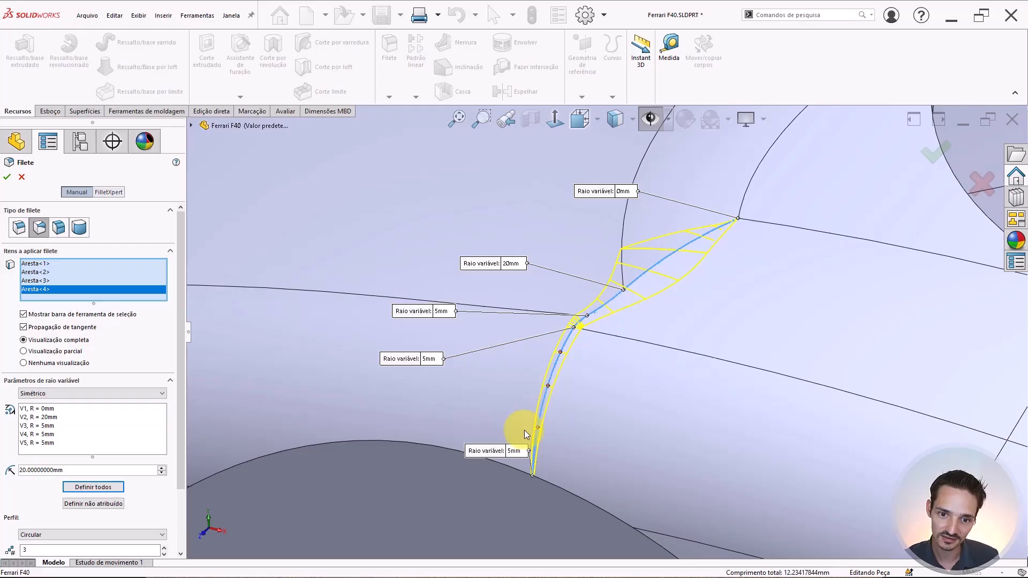
pyautogui.moveTo(593, 378); pyautogui.dragTo(500, 316, button='middle')
pyautogui.click(500, 304)
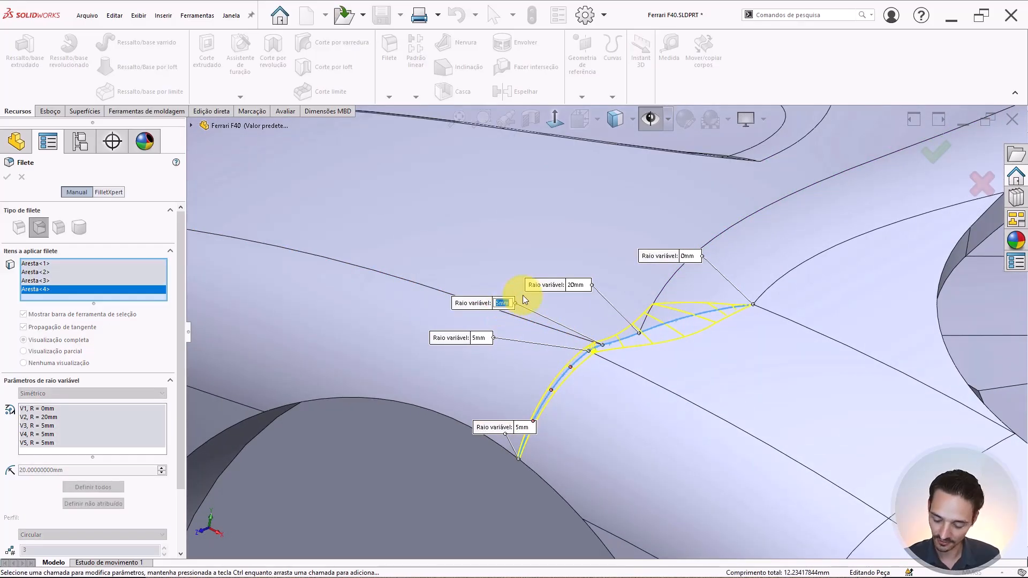
pyautogui.click(624, 332)
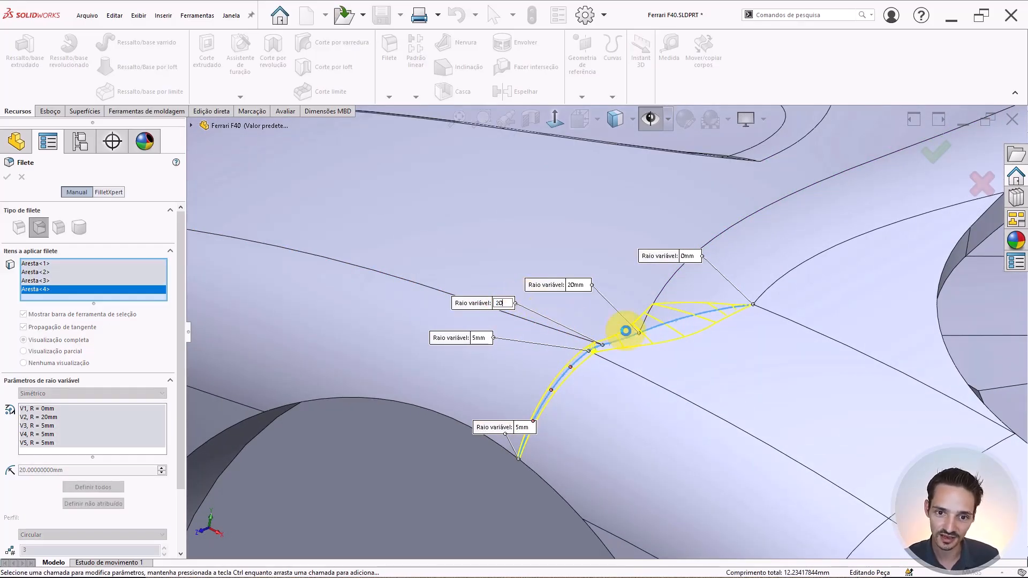
# Try radii of 15 mm and 10 mm at the third vertex from the upper end.
pyautogui.click(512, 303)
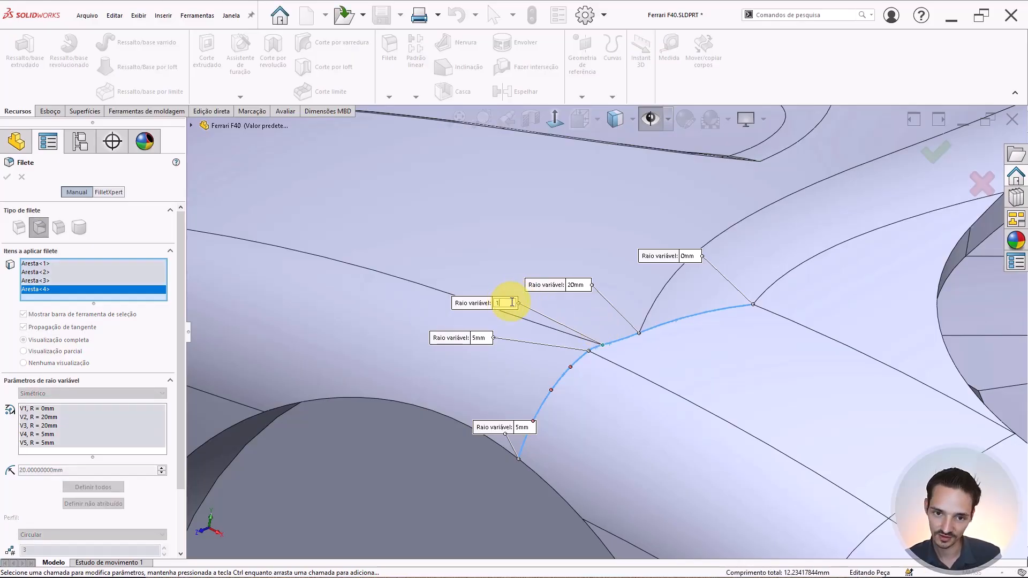
pyautogui.press('Return')
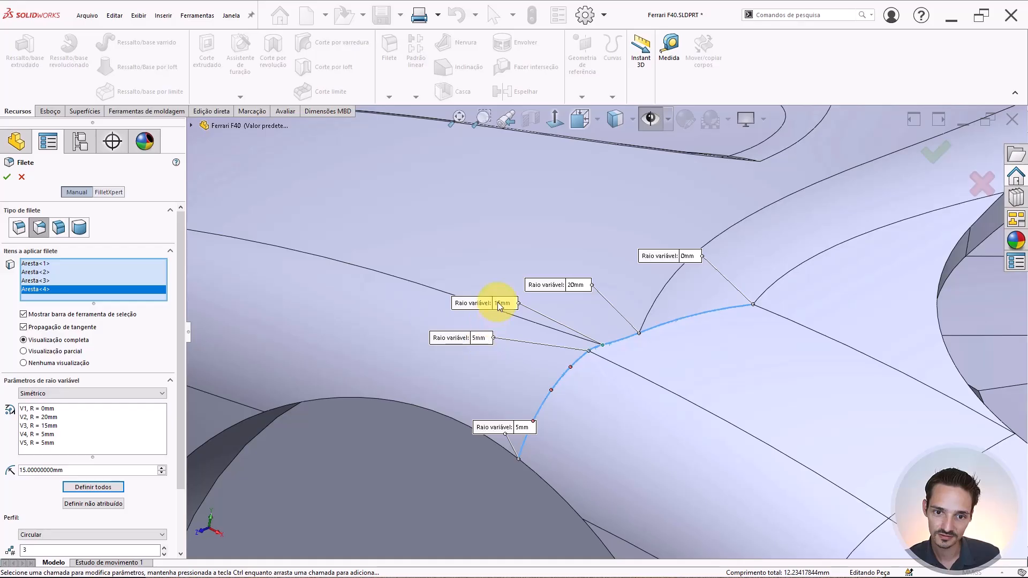
pyautogui.click(498, 303)
pyautogui.write('10')
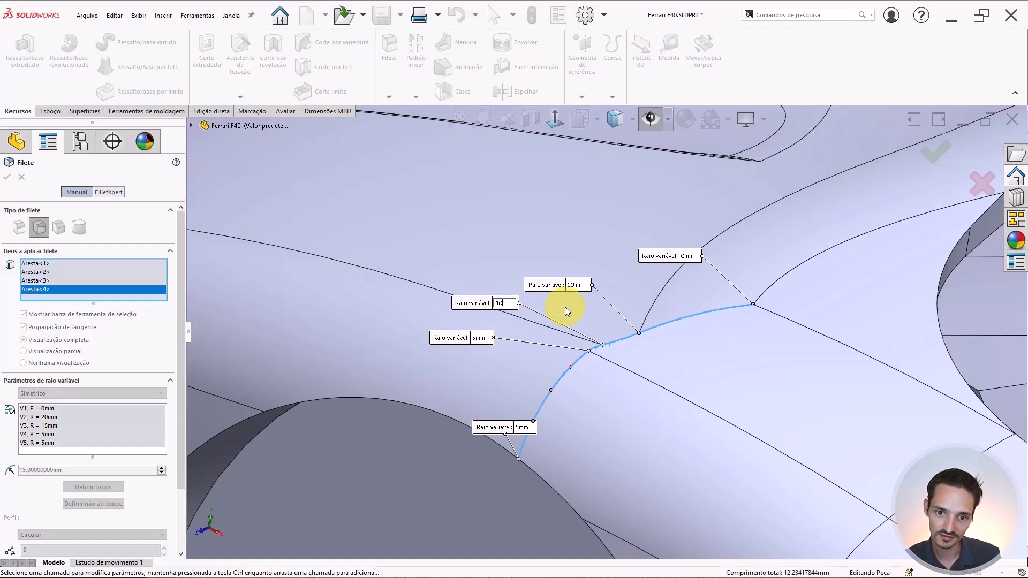
pyautogui.press('Return')
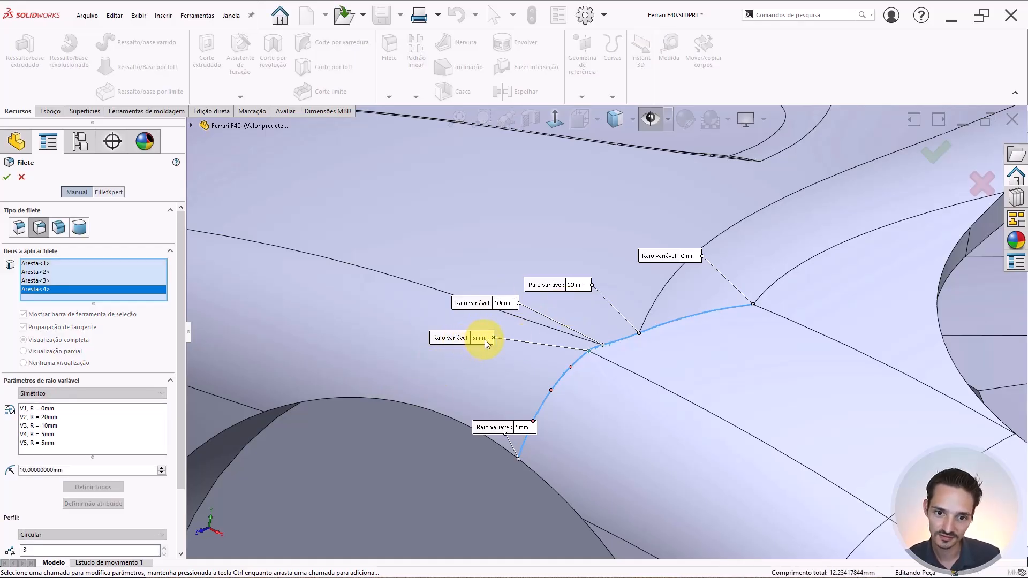
# Try a 7 mm radius at the third vertex from the seam's upper end.
pyautogui.click(485, 339)
pyautogui.click(502, 303)
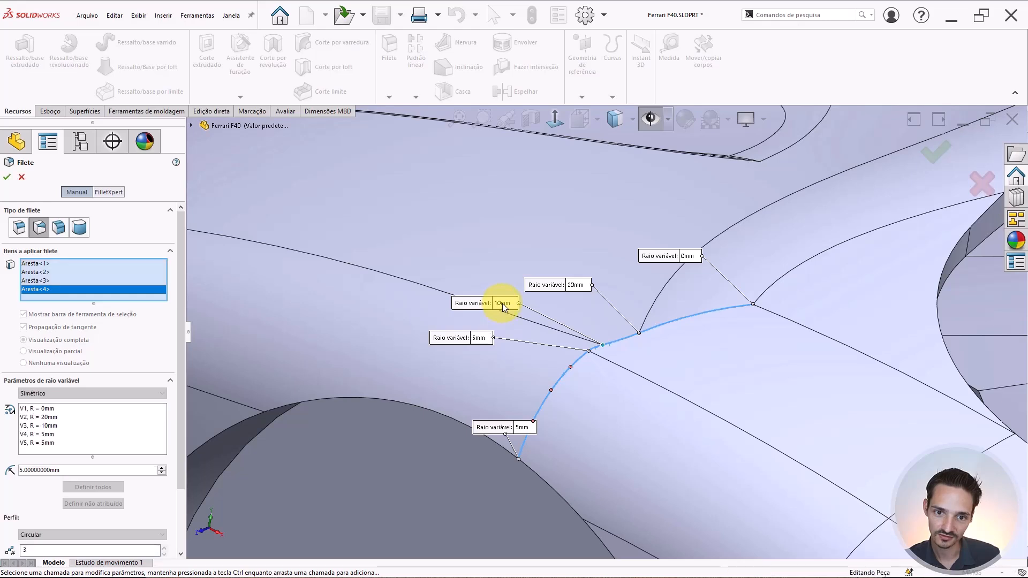
pyautogui.click(502, 303)
pyautogui.write('7')
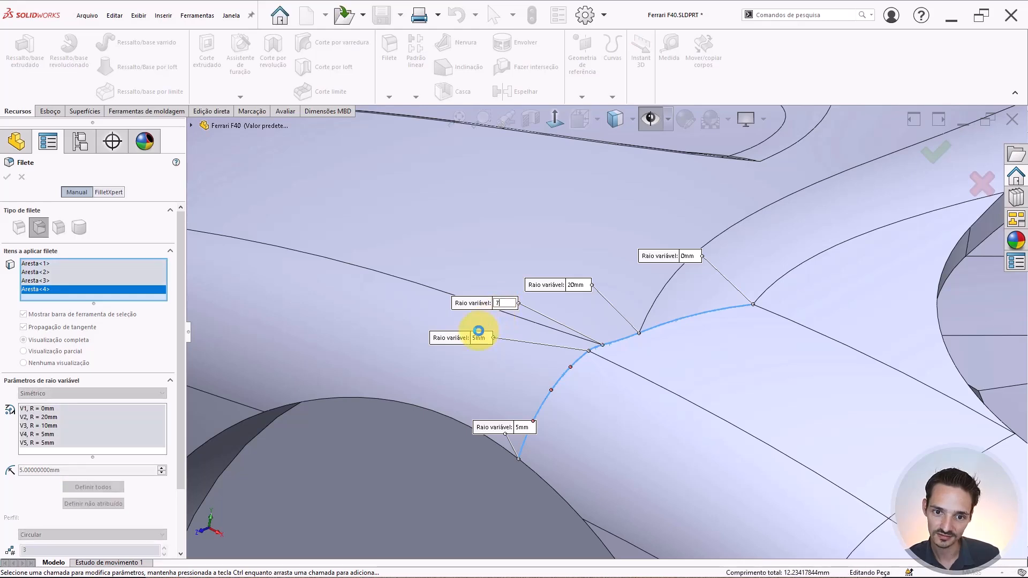
pyautogui.press('Return')
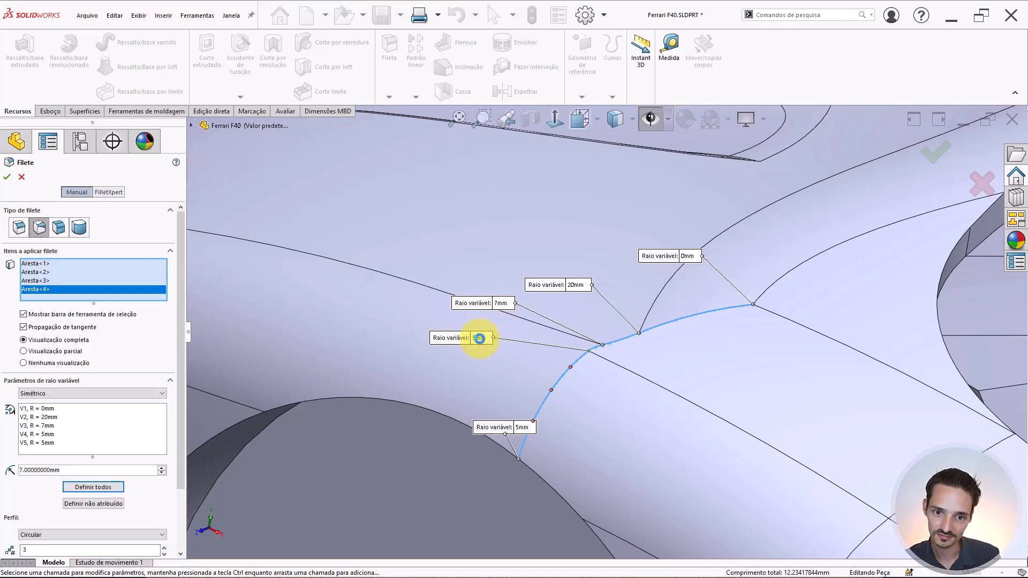
# Try radii of 4 mm and 7 mm at the fourth vertex from the seam's upper end.
pyautogui.click(480, 341)
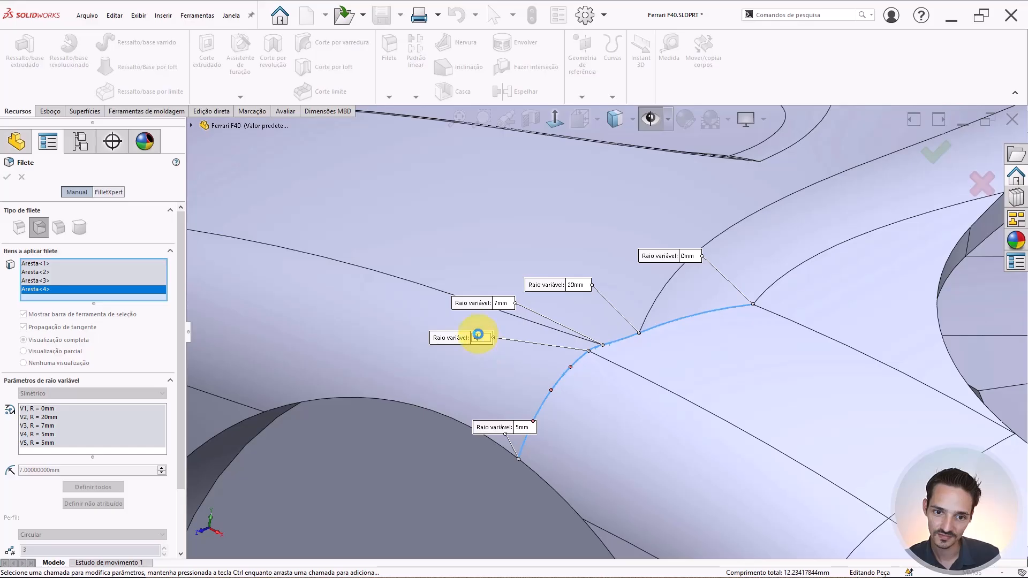
pyautogui.press('Return')
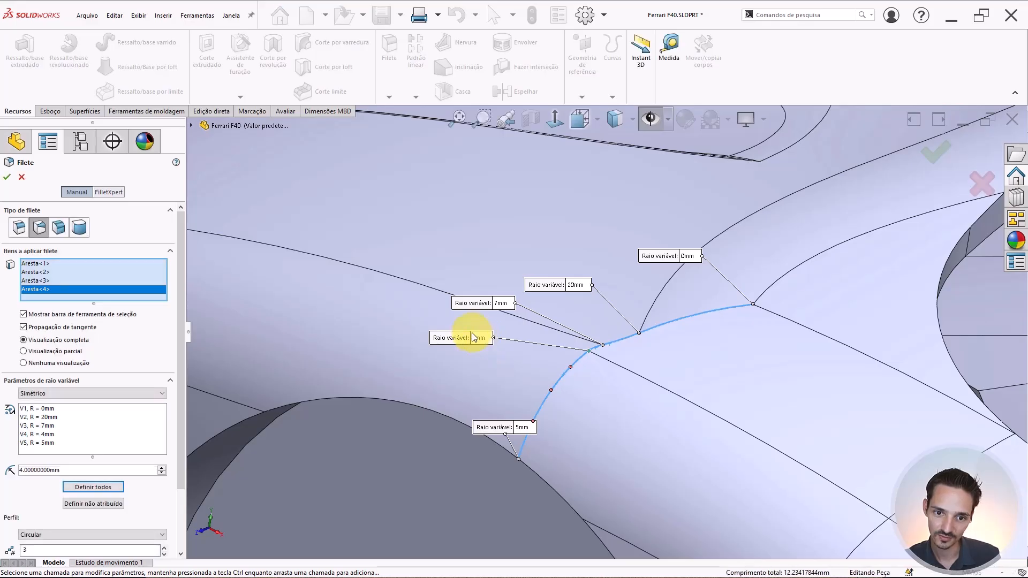
pyautogui.click(481, 341)
pyautogui.write('4')
pyautogui.press('Return')
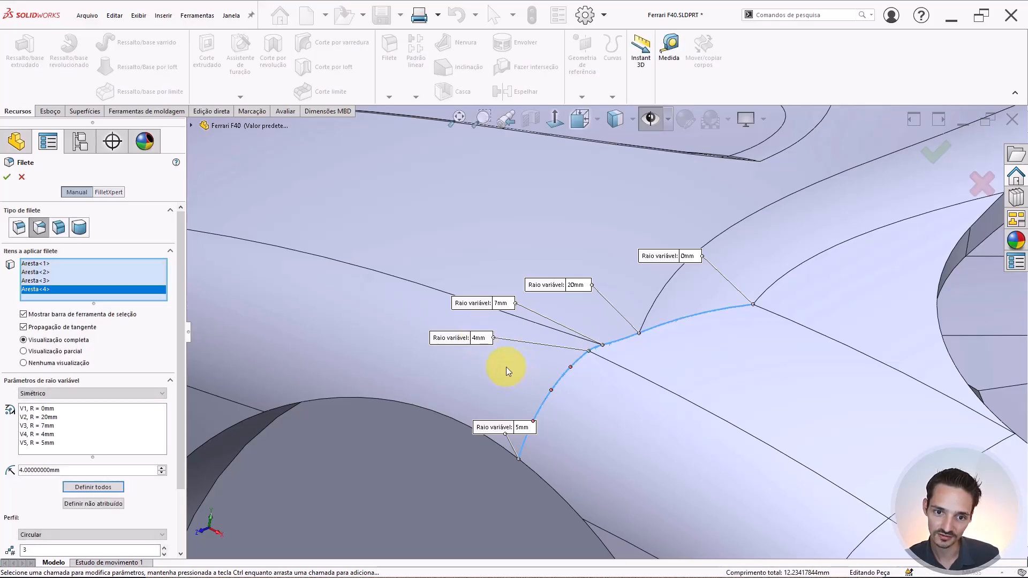
pyautogui.click(489, 339)
pyautogui.write('7')
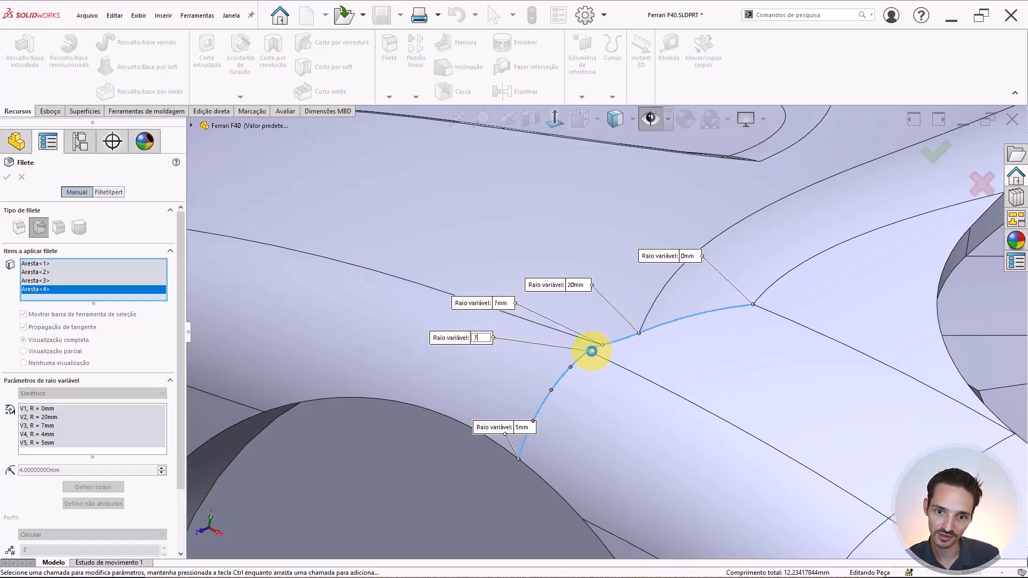
pyautogui.press('Return')
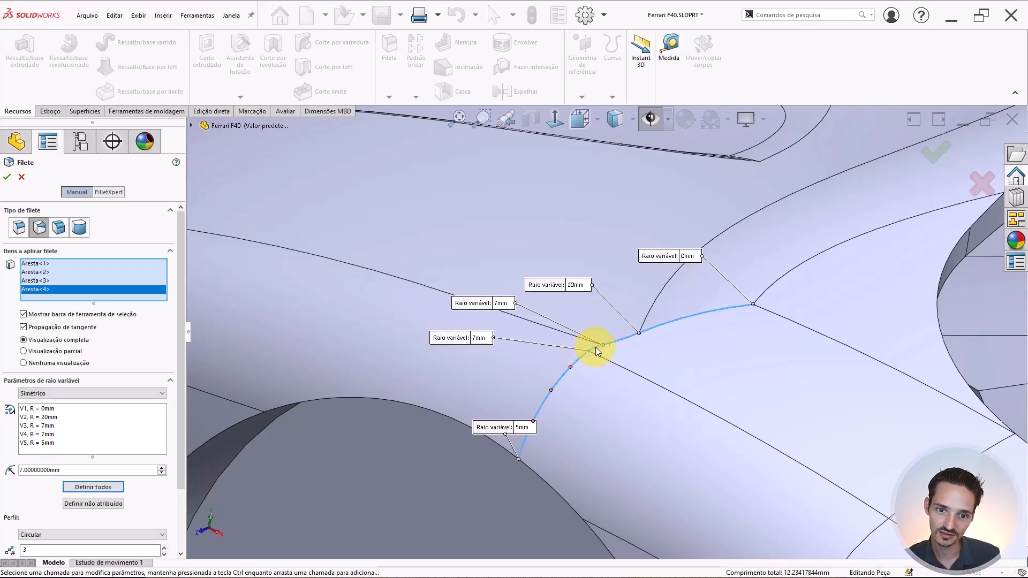
# Set the radius to 5 mm at both the third and fourth vertices from the seam's upper end.
pyautogui.click(502, 303)
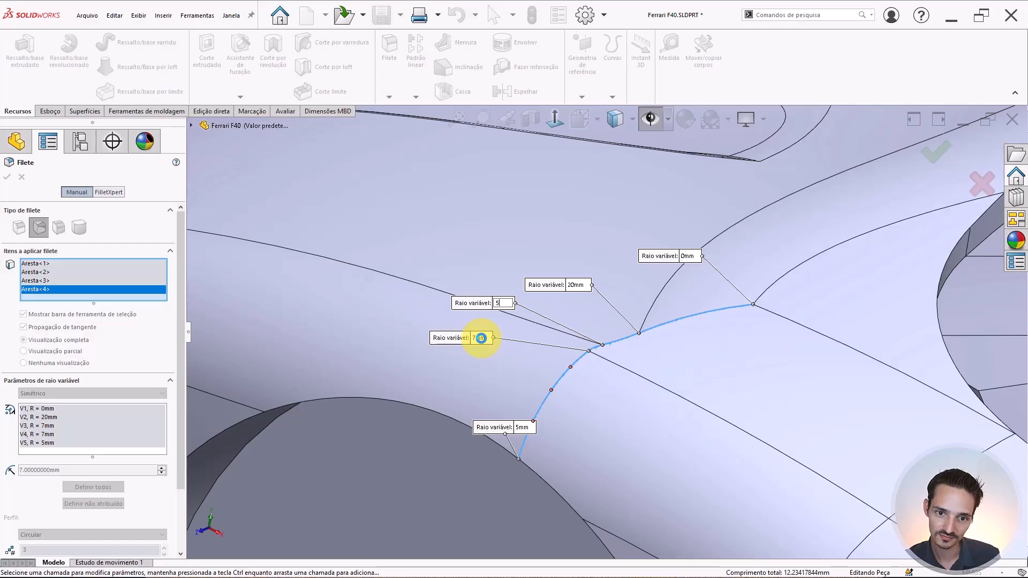
pyautogui.press('Return')
pyautogui.click(481, 338)
pyautogui.write('5')
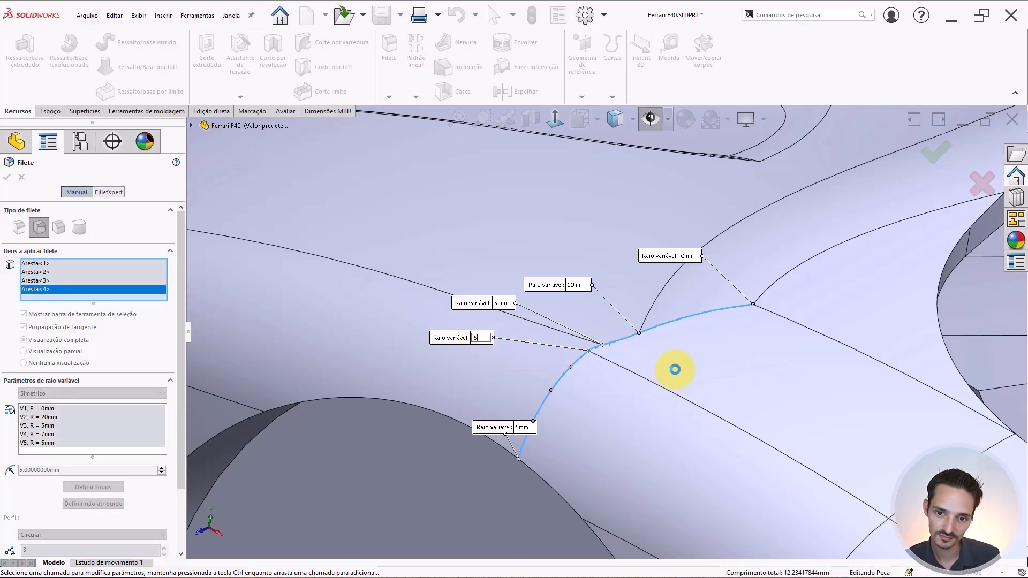
pyautogui.press('Return')
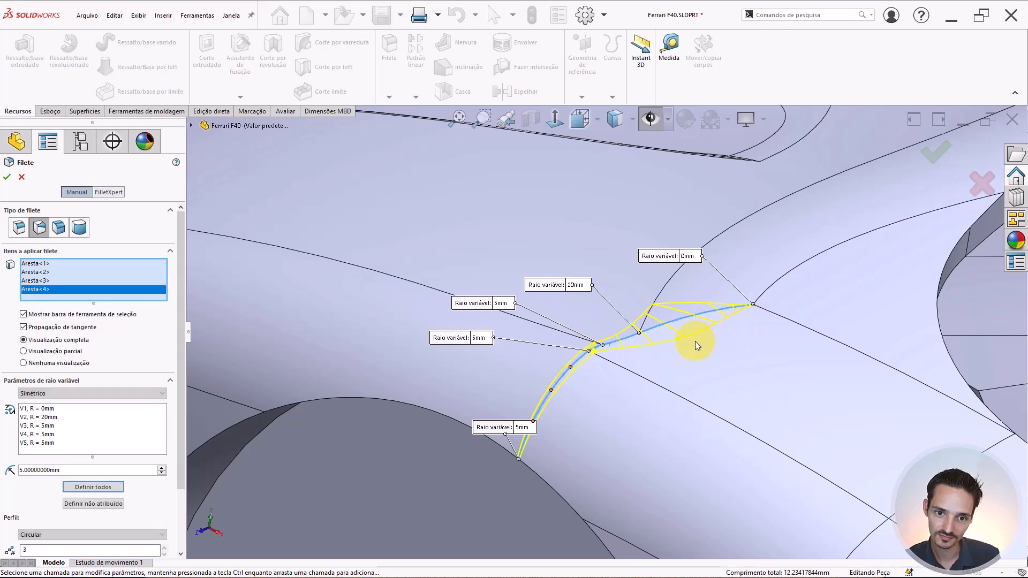
# Try a 10 mm radius at the seam's lowest vertex on the wheel arch, and return it to 5 mm.
pyautogui.moveTo(634, 374); pyautogui.dragTo(650, 401, button='middle')
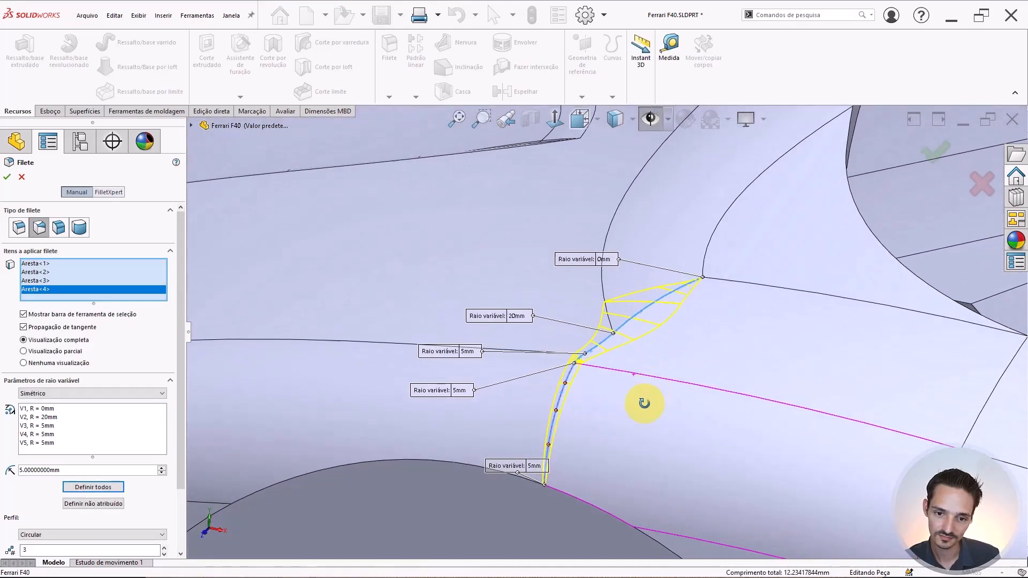
pyautogui.click(538, 463)
pyautogui.write('10')
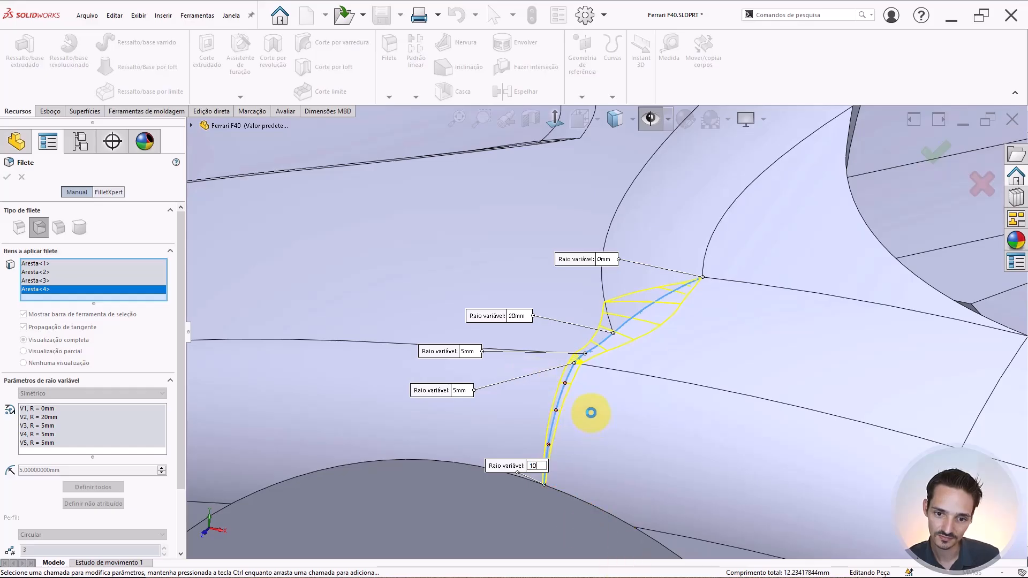
pyautogui.press('Return')
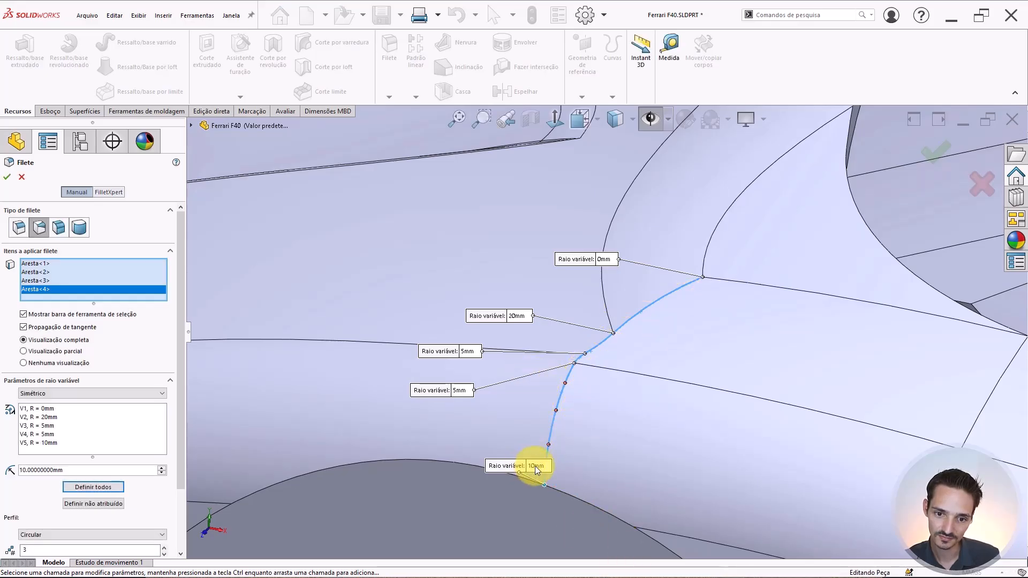
pyautogui.click(536, 466)
pyautogui.write('5')
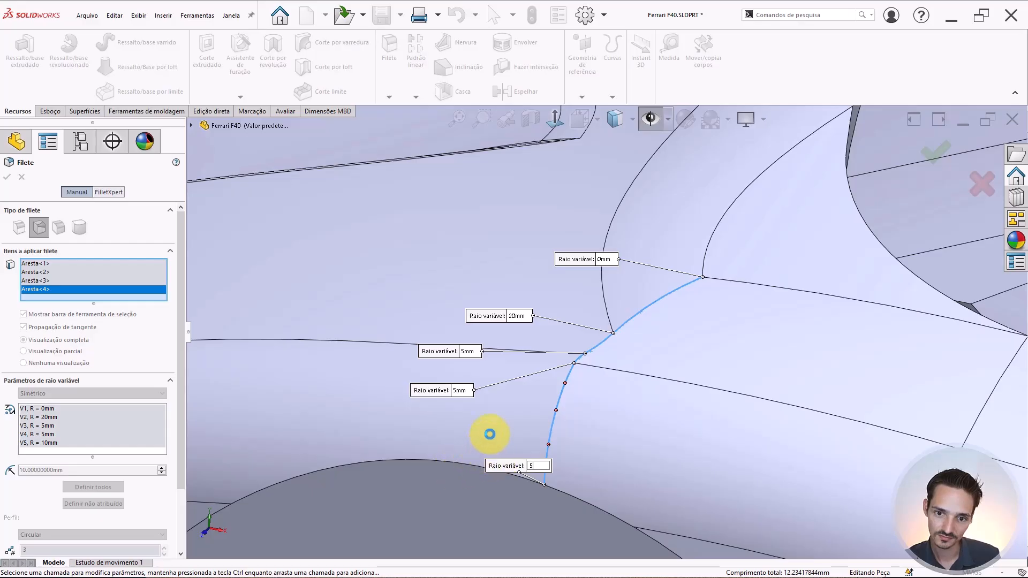
pyautogui.press('Return')
# Accept the variable-radius fillet along the front fender seam.
pyautogui.moveTo(576, 429); pyautogui.dragTo(594, 414, button='middle')
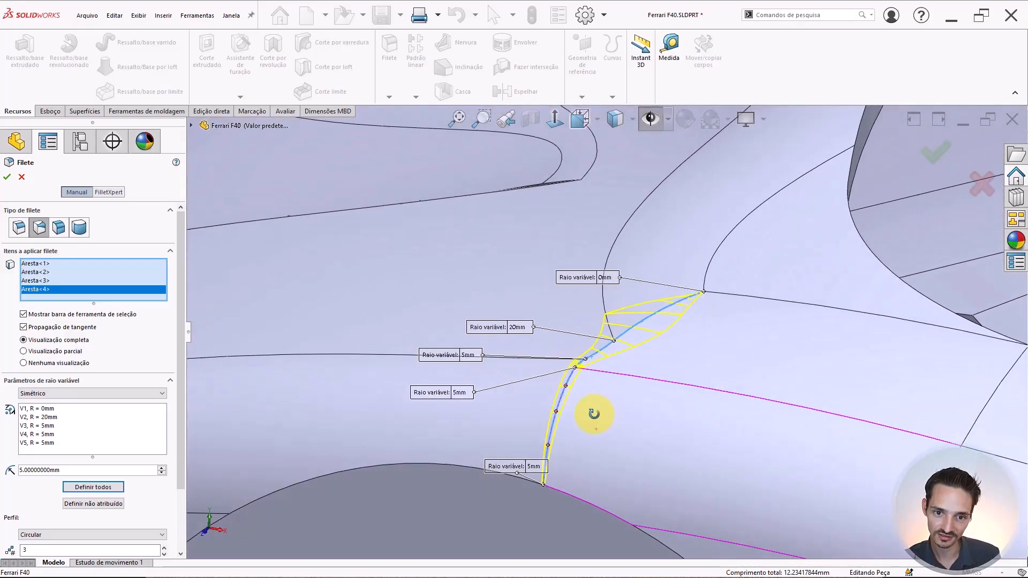
pyautogui.scroll(4, 592, 415)
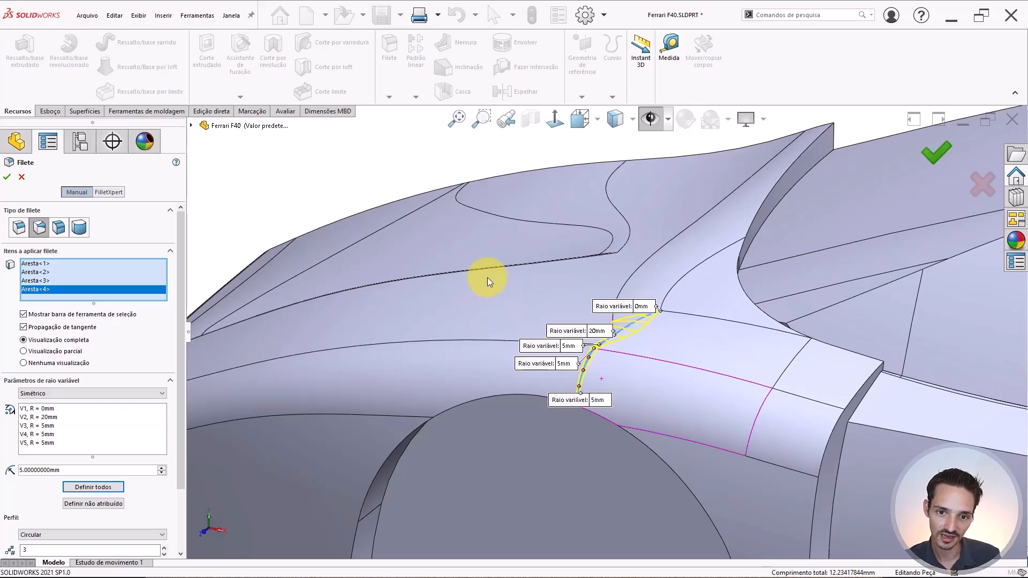
pyautogui.scroll(4, 493, 204)
pyautogui.scroll(-4, 632, 355)
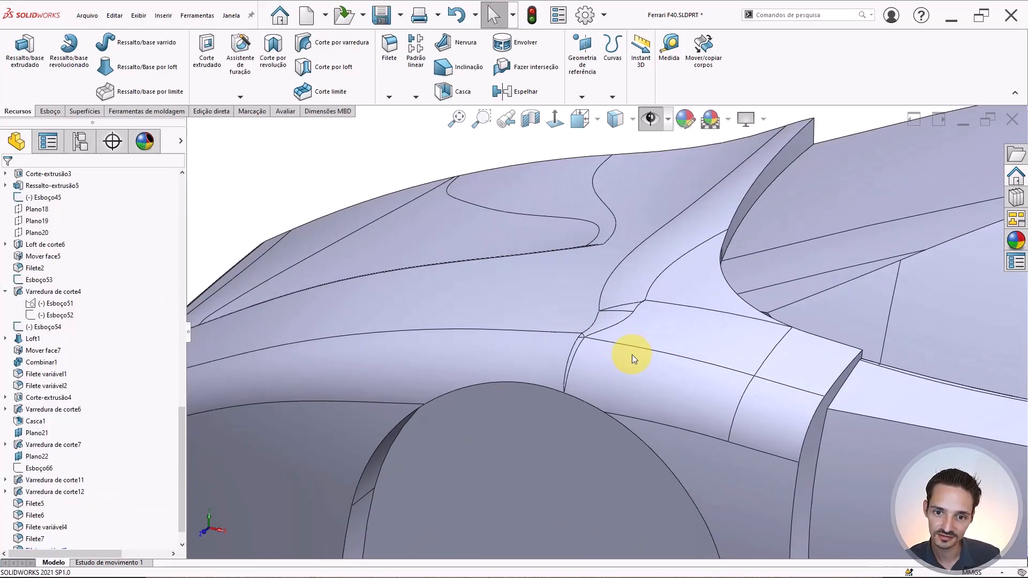
# Examine the finished seam blend against the whole front end and the rounded upper fender edge.
pyautogui.moveTo(632, 354); pyautogui.dragTo(612, 365, button='middle')
pyautogui.scroll(4, 612, 365)
pyautogui.scroll(3, 584, 343)
pyautogui.scroll(-3, 558, 339)
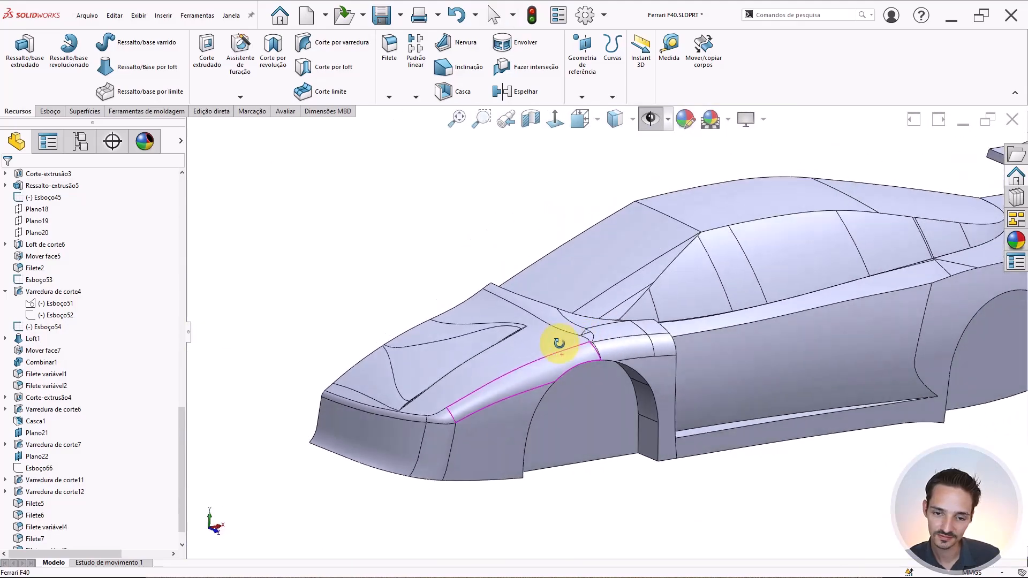
pyautogui.click(561, 364)
pyautogui.moveTo(595, 349)
pyautogui.mouseDown(button='middle')
pyautogui.moveTo(615, 316)
pyautogui.moveTo(638, 345)
pyautogui.moveTo(646, 391)
pyautogui.moveTo(632, 321)
pyautogui.moveTo(658, 305)
pyautogui.moveTo(602, 327)
pyautogui.moveTo(597, 352)
pyautogui.mouseUp(button='middle')
pyautogui.scroll(-6, 608, 350)
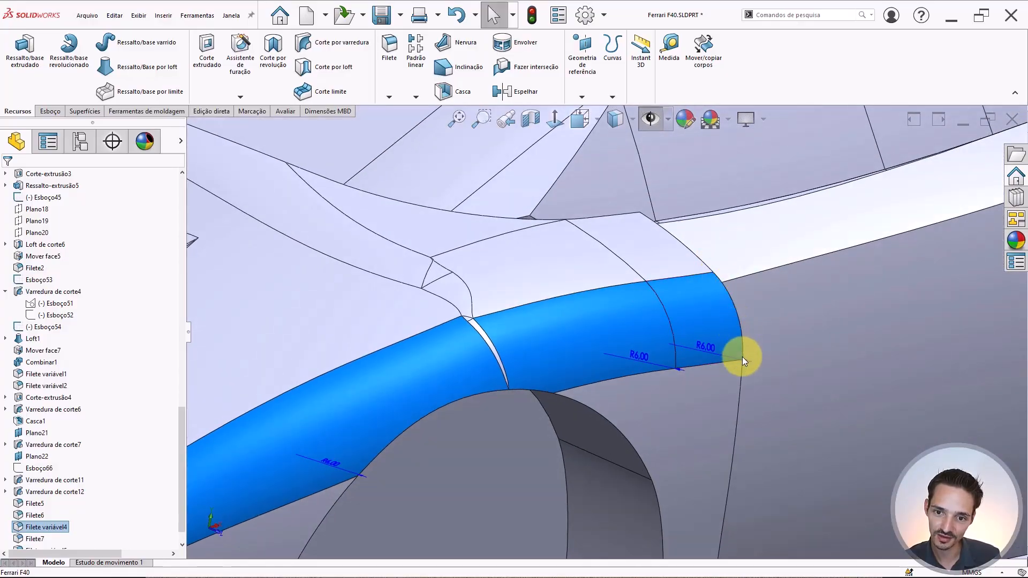
pyautogui.moveTo(742, 357); pyautogui.dragTo(483, 424, button='middle')
# Examine the new seam fillet up close where it meets the edge of the front wheel arch.
pyautogui.click(489, 314)
pyautogui.moveTo(518, 372)
pyautogui.mouseDown(button='middle')
pyautogui.moveTo(480, 156)
pyautogui.moveTo(523, 365)
pyautogui.mouseUp(button='middle')
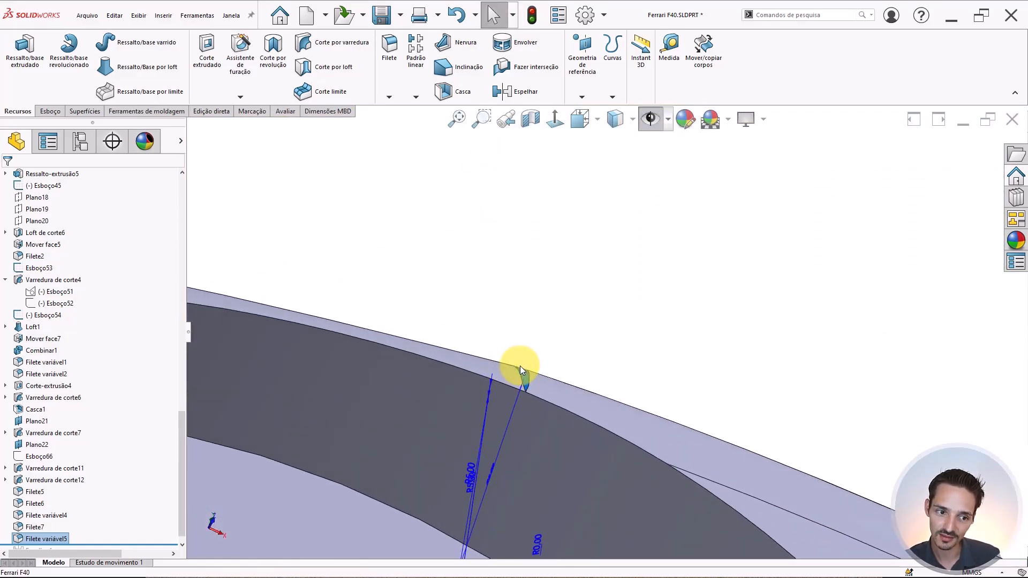
pyautogui.scroll(6, 525, 359)
pyautogui.click(577, 301)
pyautogui.scroll(-5, 585, 345)
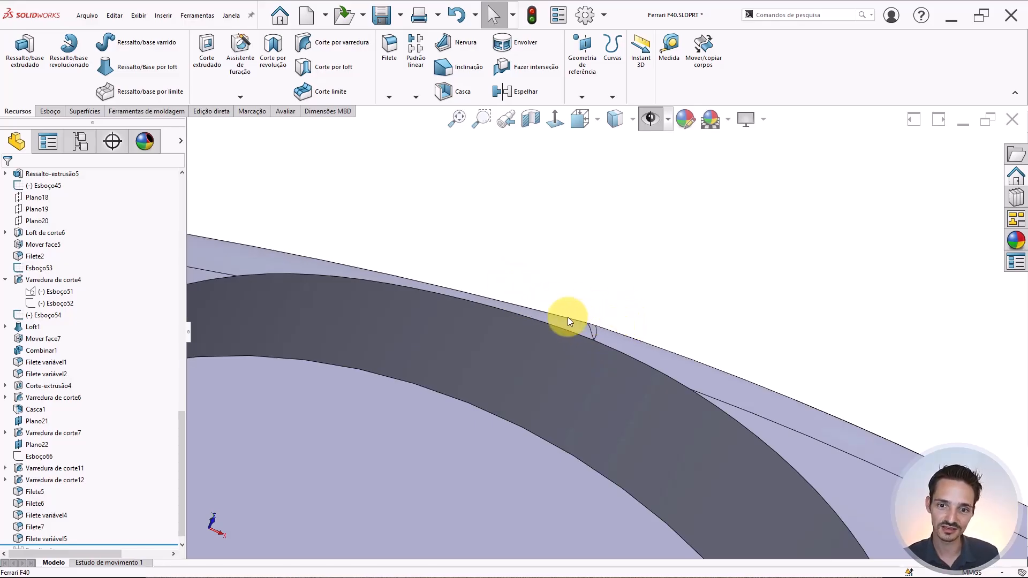
pyautogui.moveTo(603, 306); pyautogui.dragTo(580, 420, button='middle')
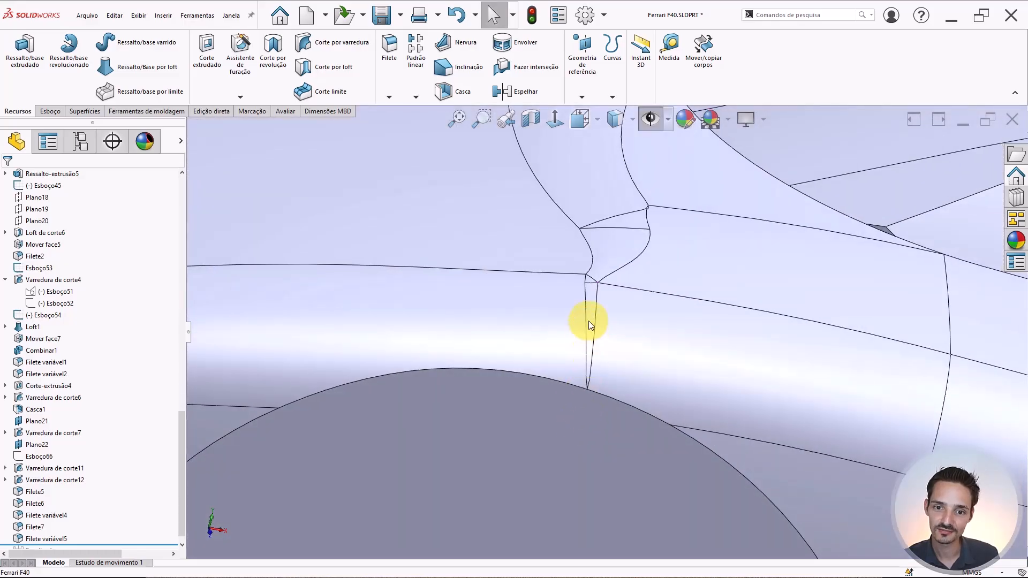
pyautogui.scroll(5, 592, 316)
pyautogui.moveTo(627, 385); pyautogui.dragTo(645, 344, button='middle')
pyautogui.scroll(5, 598, 292)
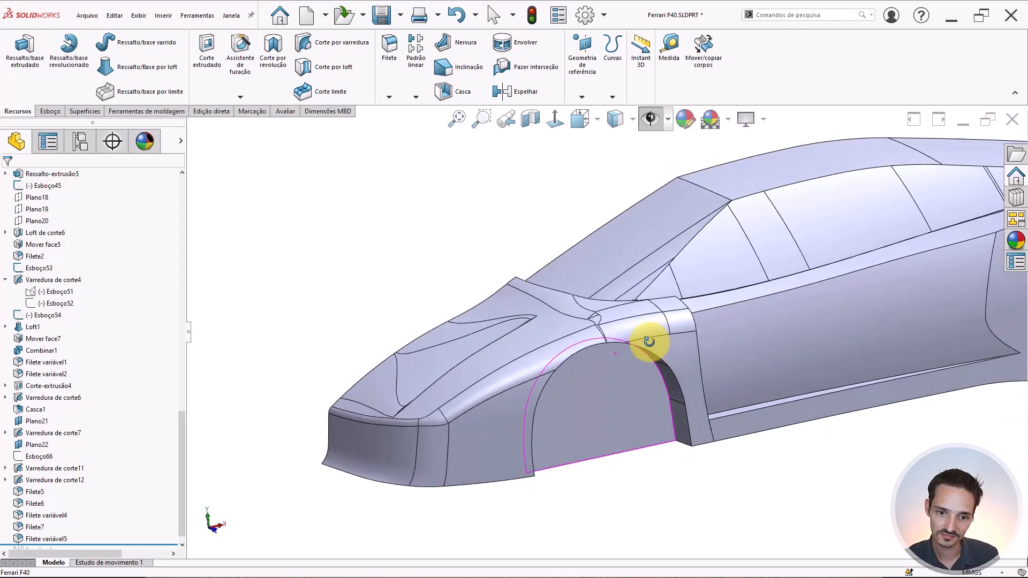
# Examine the rounded nose corner and the lower front end of the wheel arch.
pyautogui.scroll(-5, 397, 404)
pyautogui.scroll(-3, 330, 372)
pyautogui.moveTo(352, 362)
pyautogui.mouseDown(button='middle')
pyautogui.moveTo(466, 323)
pyautogui.moveTo(525, 334)
pyautogui.moveTo(429, 338)
pyautogui.moveTo(370, 349)
pyautogui.moveTo(363, 362)
pyautogui.mouseUp(button='middle')
pyautogui.scroll(6, 609, 362)
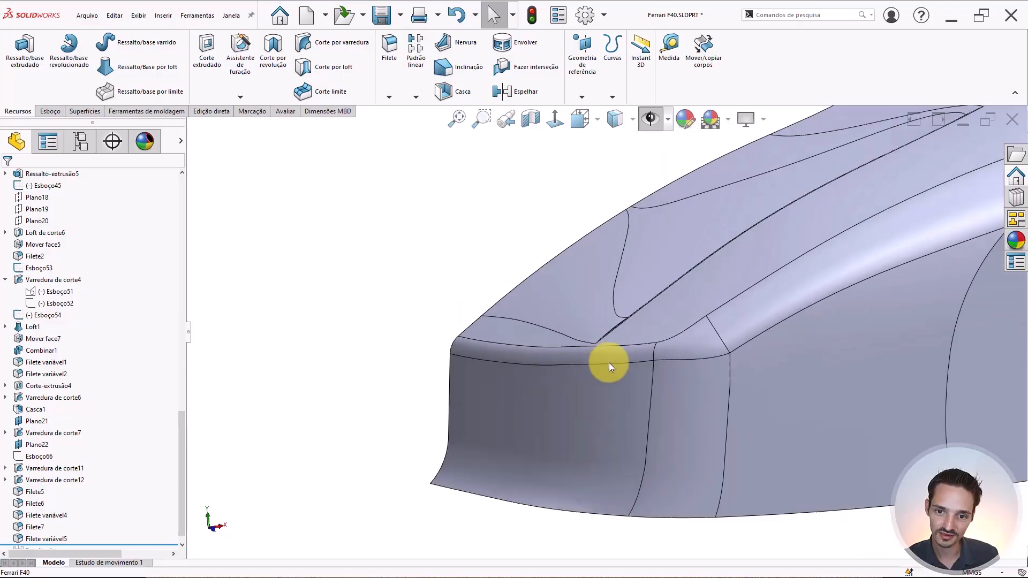
pyautogui.scroll(-3, 506, 342)
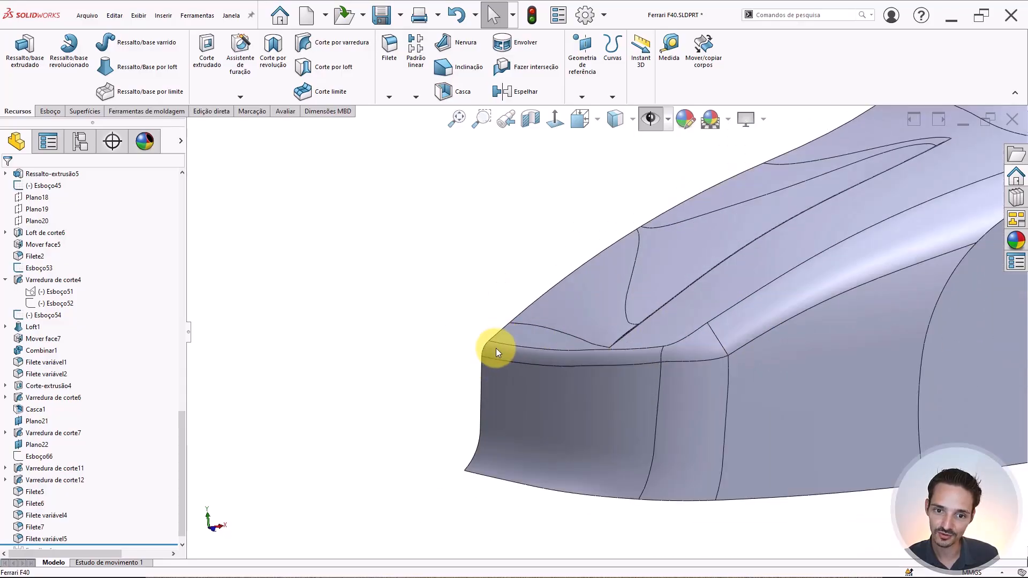
pyautogui.scroll(3, 657, 363)
pyautogui.moveTo(785, 318); pyautogui.dragTo(699, 368, button='middle')
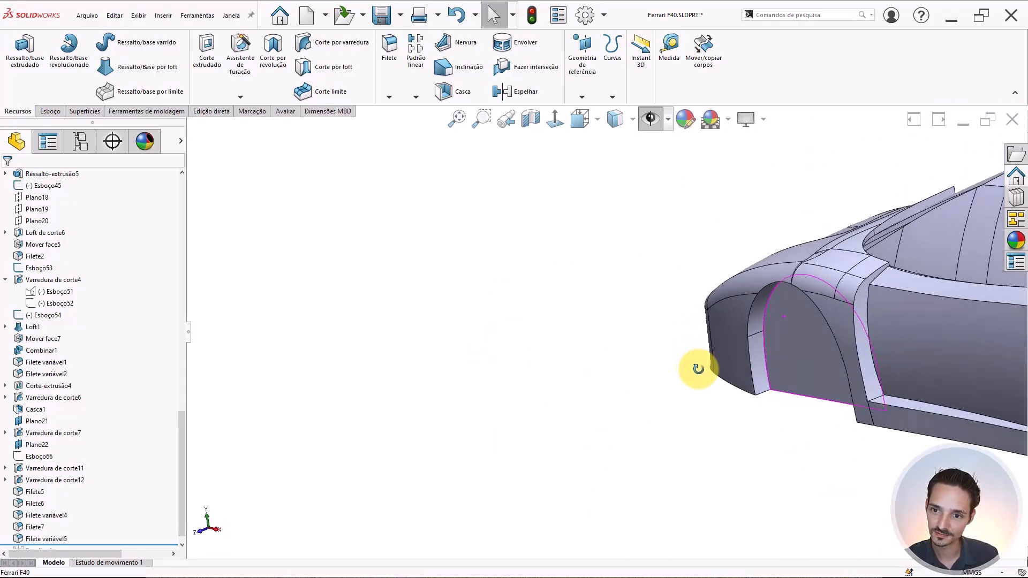
pyautogui.scroll(-2, 845, 399)
pyautogui.moveTo(834, 365); pyautogui.dragTo(817, 348, button='middle')
pyautogui.scroll(-1, 846, 355)
# Try a 25 mm constant-size fillet on the short bottom edge at the front of the wheel arch.
pyautogui.moveTo(564, 472); pyautogui.dragTo(601, 446, button='right')
pyautogui.scroll(-3, 580, 404)
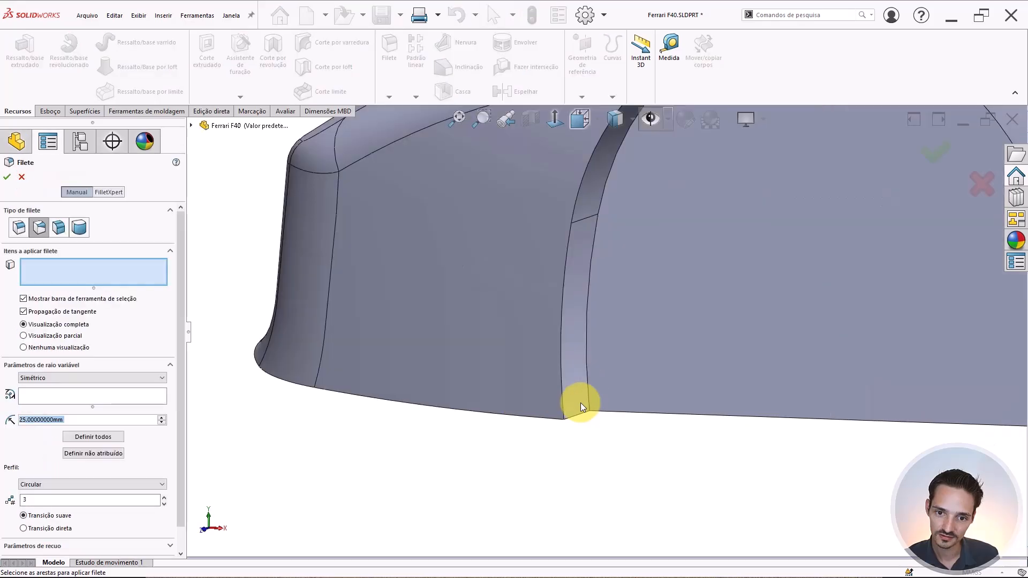
pyautogui.press('Escape')
pyautogui.scroll(7, 601, 386)
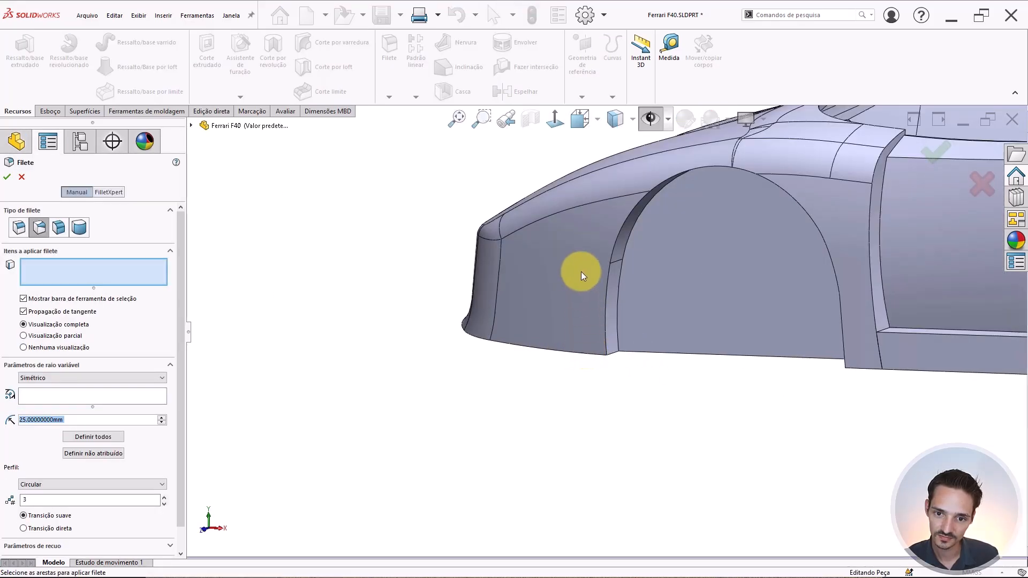
pyautogui.scroll(-5, 615, 332)
pyautogui.click(593, 354)
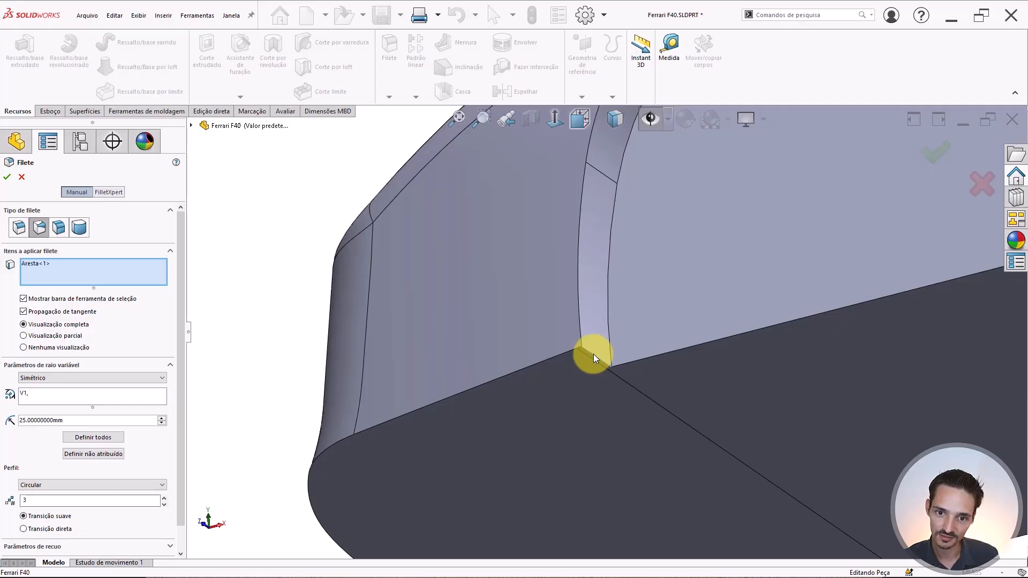
pyautogui.scroll(6, 691, 374)
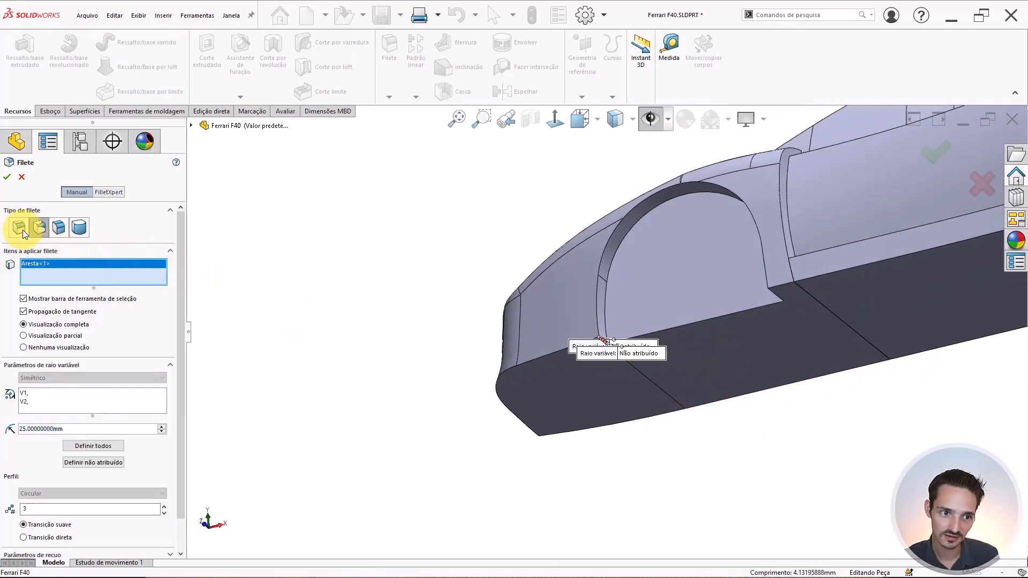
pyautogui.click(20, 228)
pyautogui.scroll(-4, 725, 320)
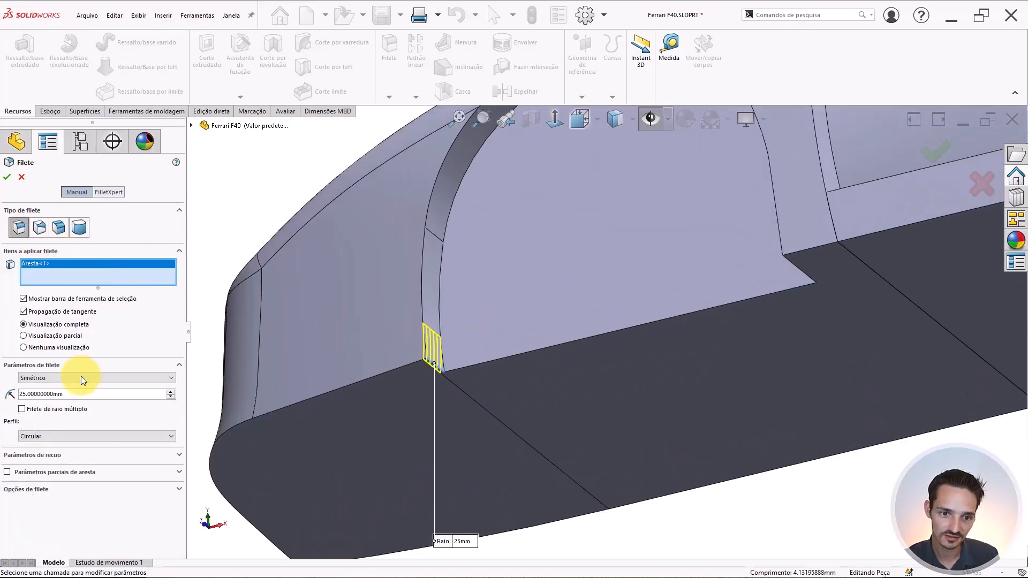
pyautogui.scroll(-2, 464, 364)
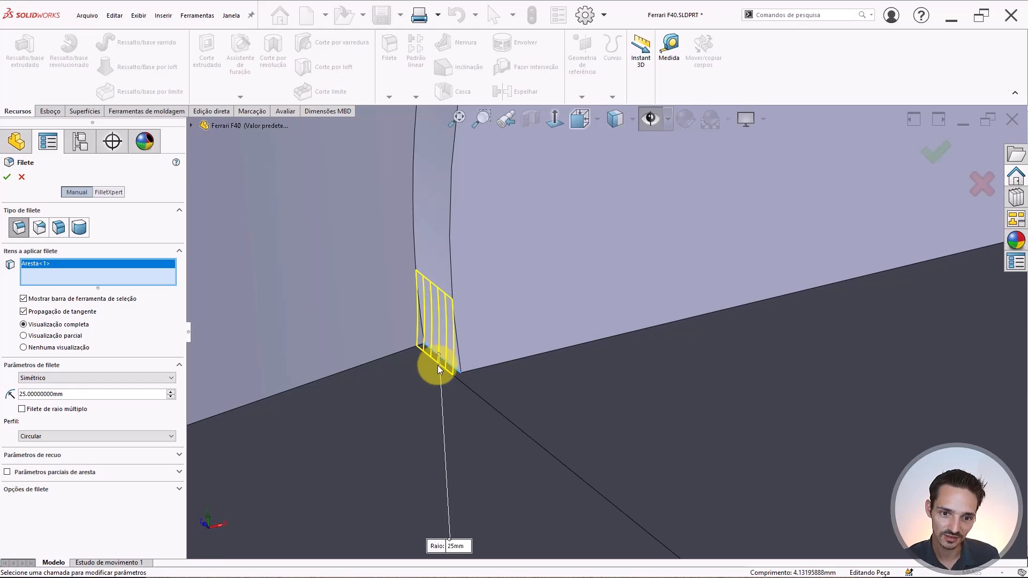
pyautogui.scroll(-2, 439, 365)
pyautogui.scroll(2, 437, 335)
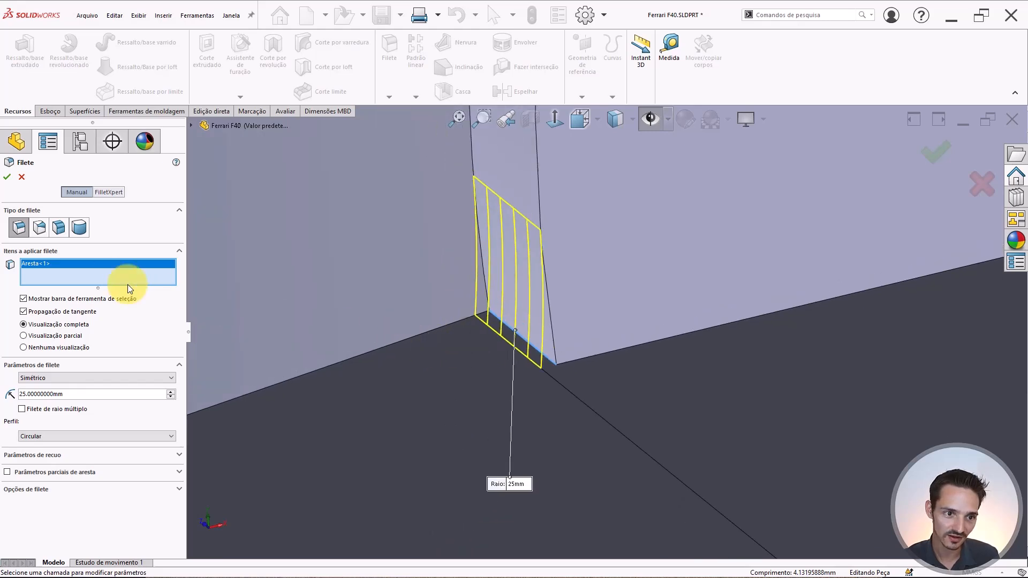
# Create a 3 mm face fillet between the front wheel arch's lower front face and the two adjoining underside faces.
pyautogui.click(59, 228)
pyautogui.click(501, 278)
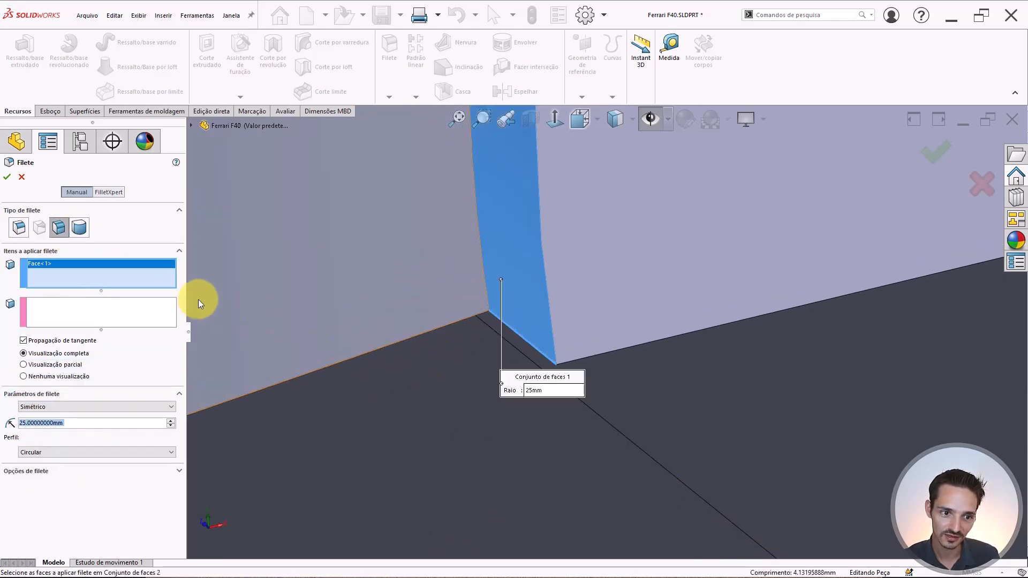
pyautogui.click(127, 305)
pyautogui.click(439, 384)
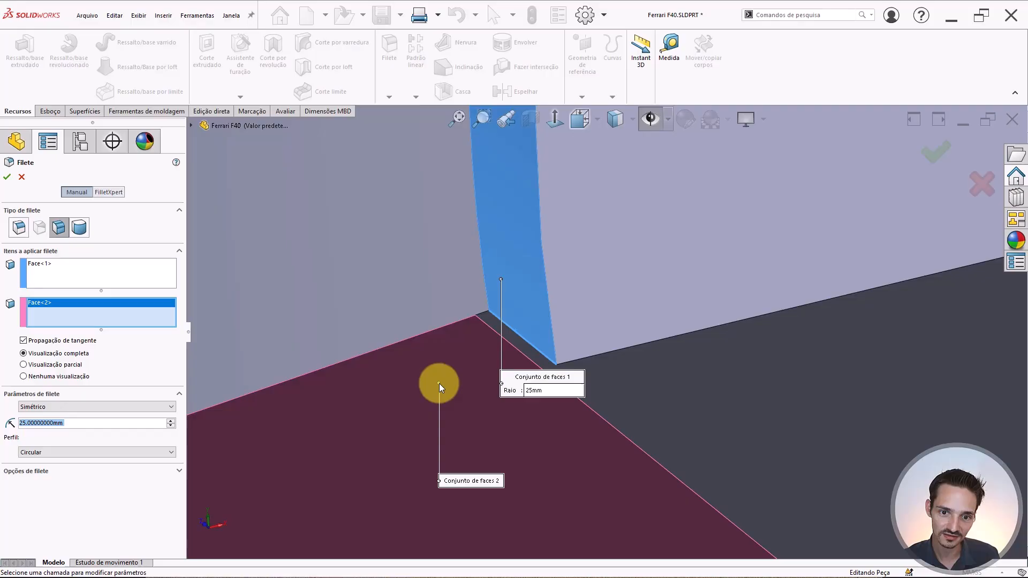
pyautogui.click(505, 336)
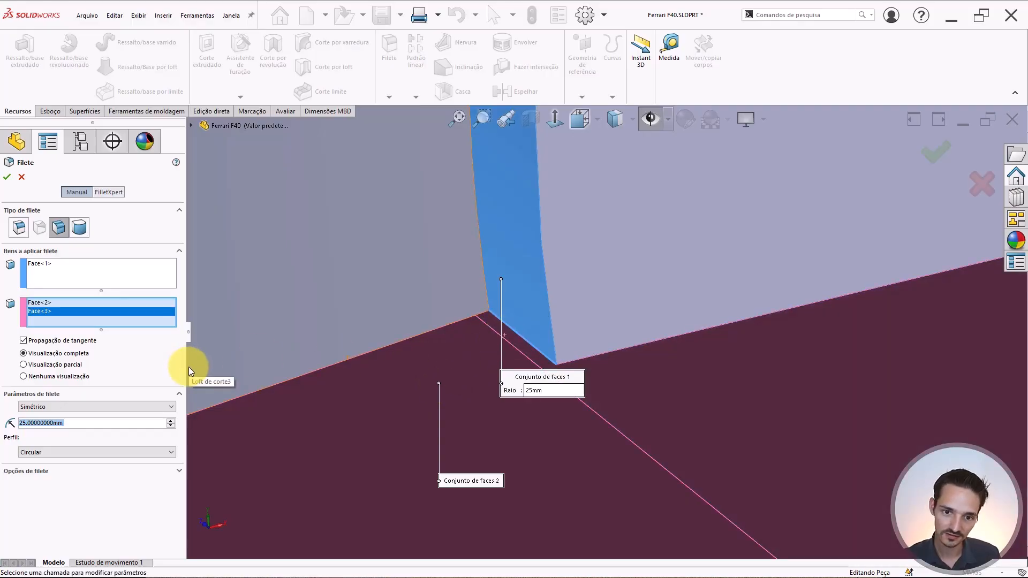
pyautogui.write('3')
pyautogui.press('Return')
pyautogui.scroll(5, 755, 245)
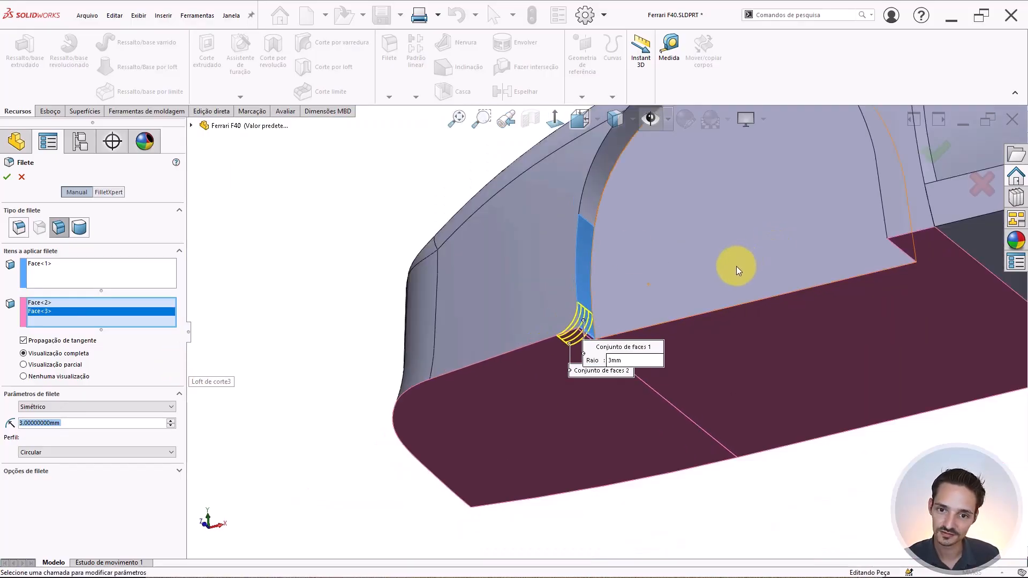
pyautogui.moveTo(736, 265); pyautogui.dragTo(730, 298, button='middle')
pyautogui.rightClick(746, 286)
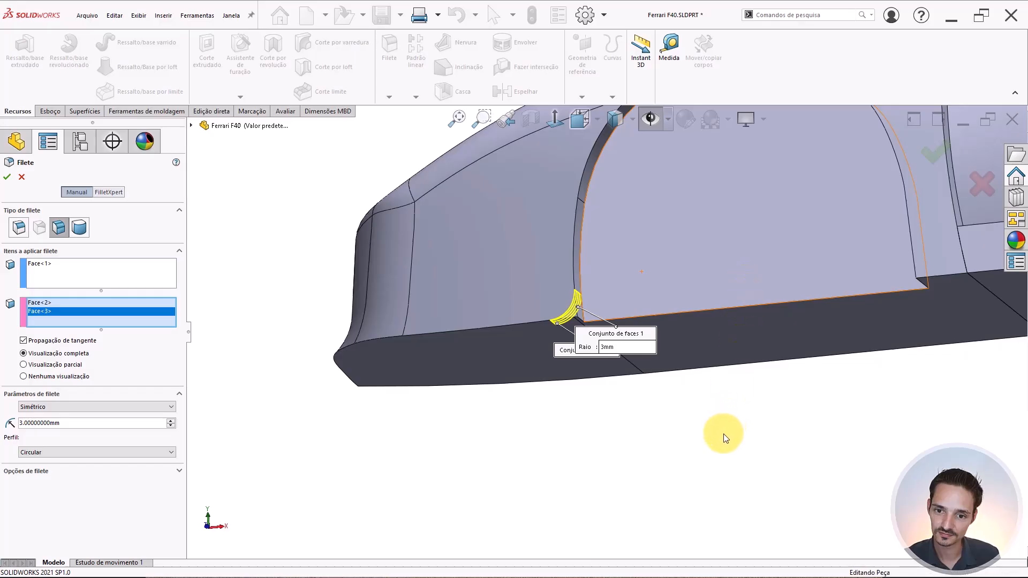
# Compare the front wheel arch's lower front and rear corners with the side-view reference photo of the car.
pyautogui.scroll(3, 723, 434)
pyautogui.moveTo(698, 405); pyautogui.dragTo(625, 273, button='middle')
pyautogui.scroll(-1, 623, 261)
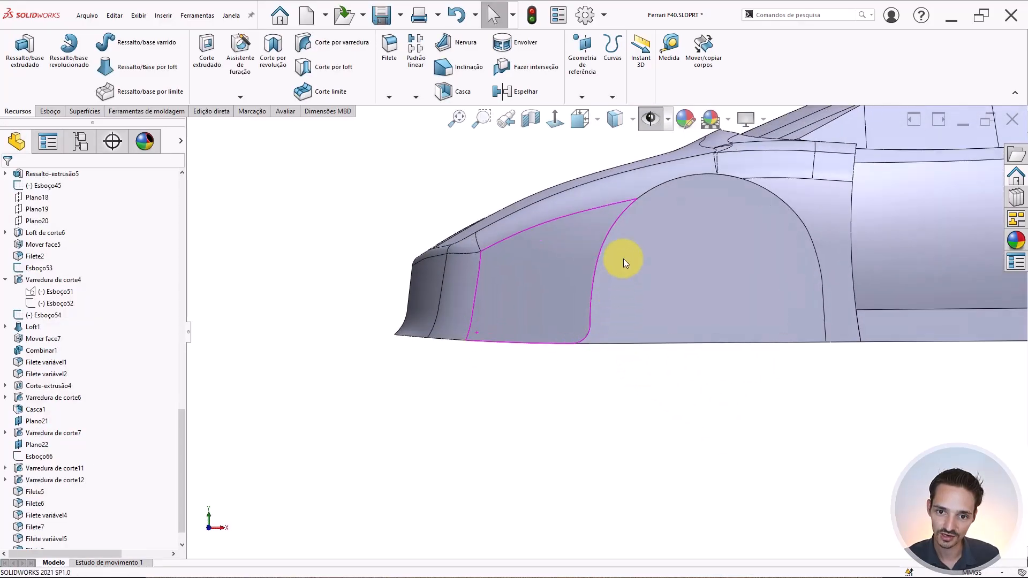
pyautogui.scroll(-1, 643, 139)
pyautogui.click(651, 123)
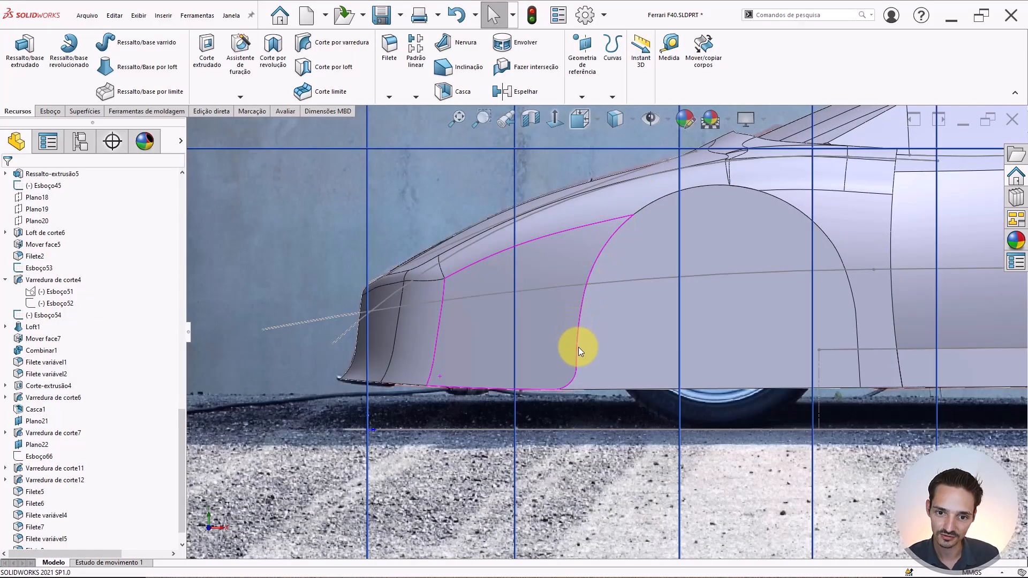
pyautogui.scroll(-2, 578, 347)
pyautogui.press('Tab')
pyautogui.scroll(-1, 578, 395)
pyautogui.scroll(-2, 577, 398)
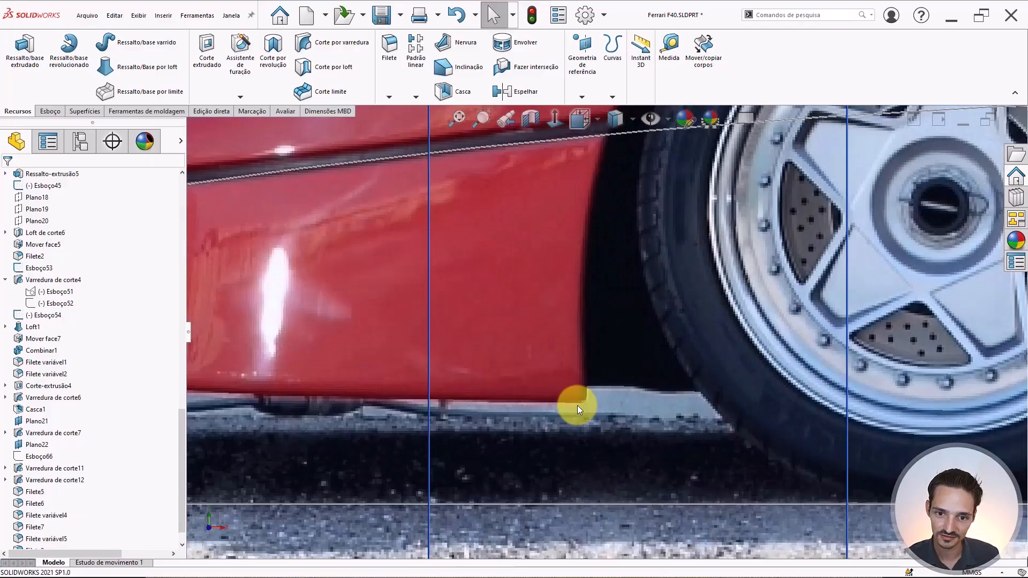
pyautogui.scroll(3, 587, 403)
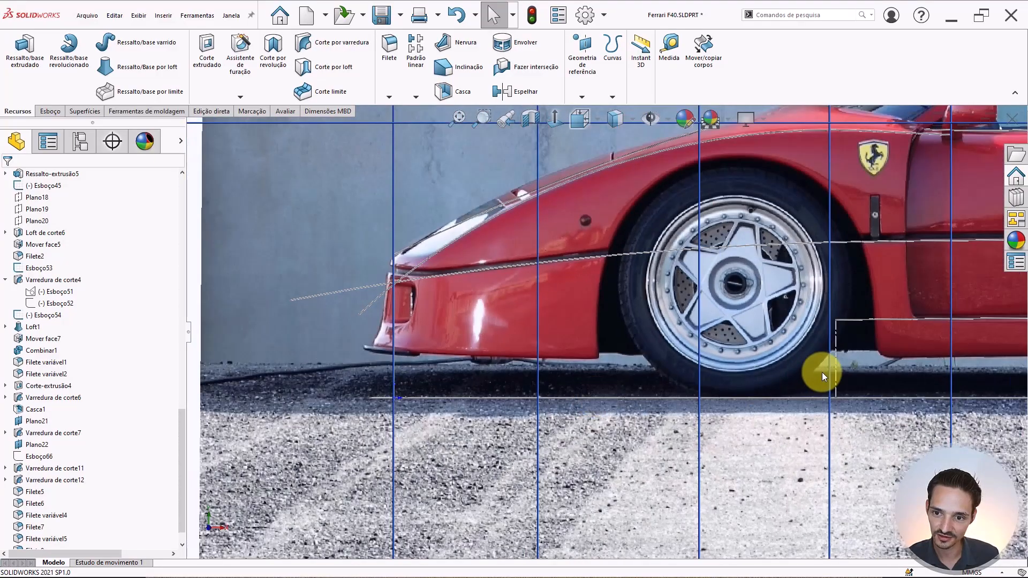
pyautogui.scroll(-1, 488, 352)
pyautogui.scroll(-5, 882, 335)
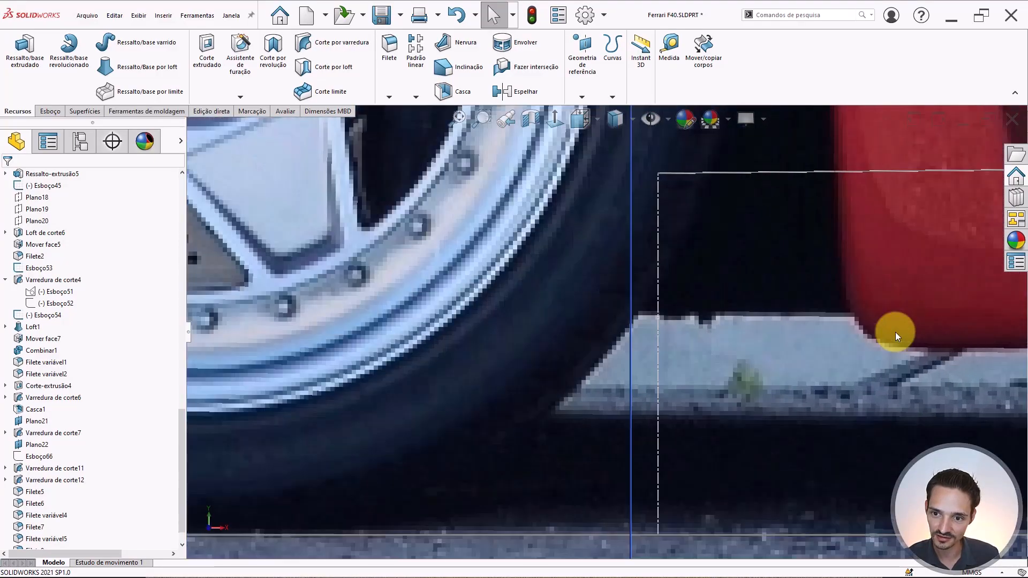
pyautogui.scroll(5, 717, 332)
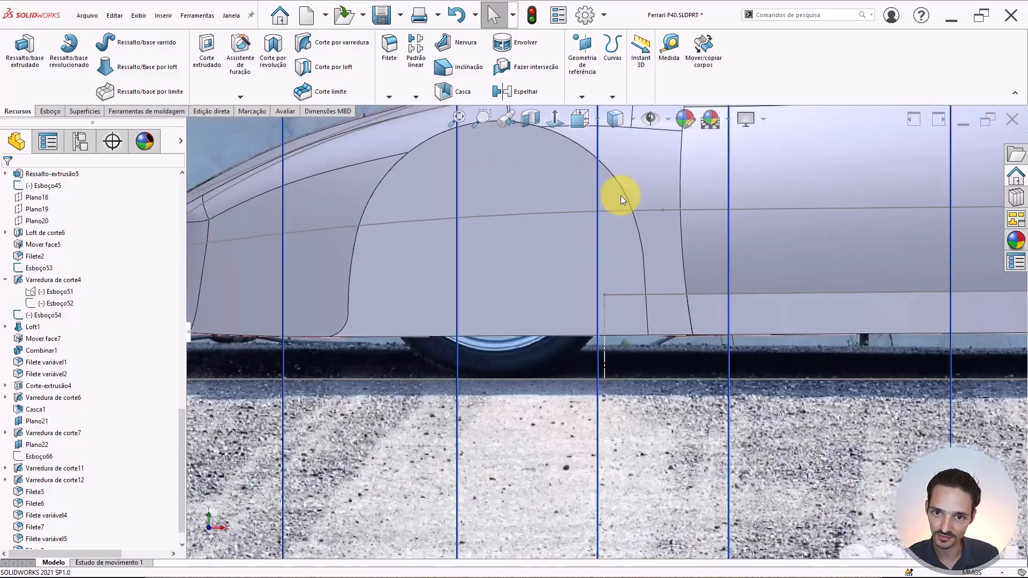
pyautogui.click(650, 121)
# Apply a 3 mm constant-size fillet to the short bottom edge at the rear of the front wheel arch.
pyautogui.moveTo(659, 306); pyautogui.dragTo(580, 451, button='middle')
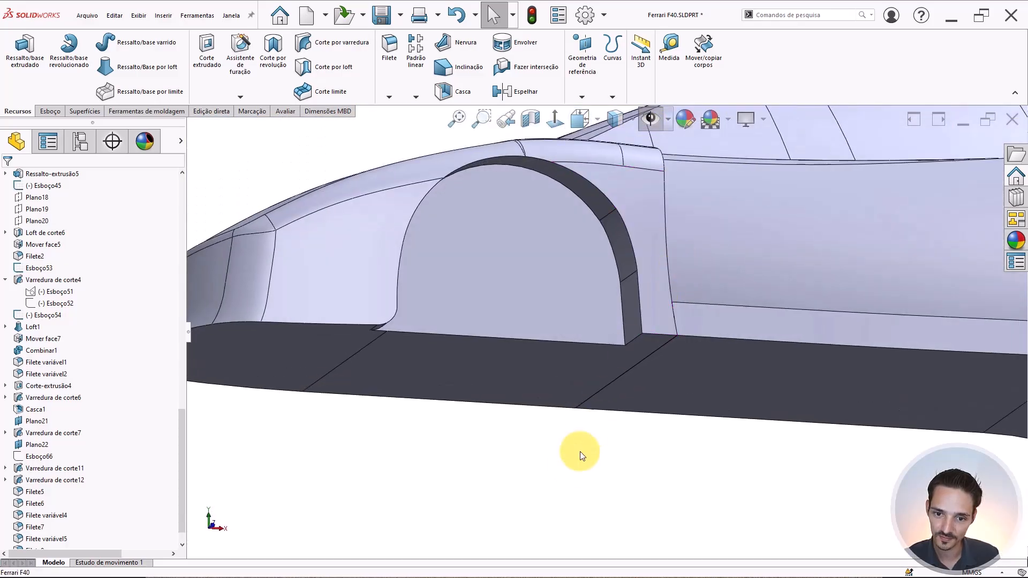
pyautogui.press('f')
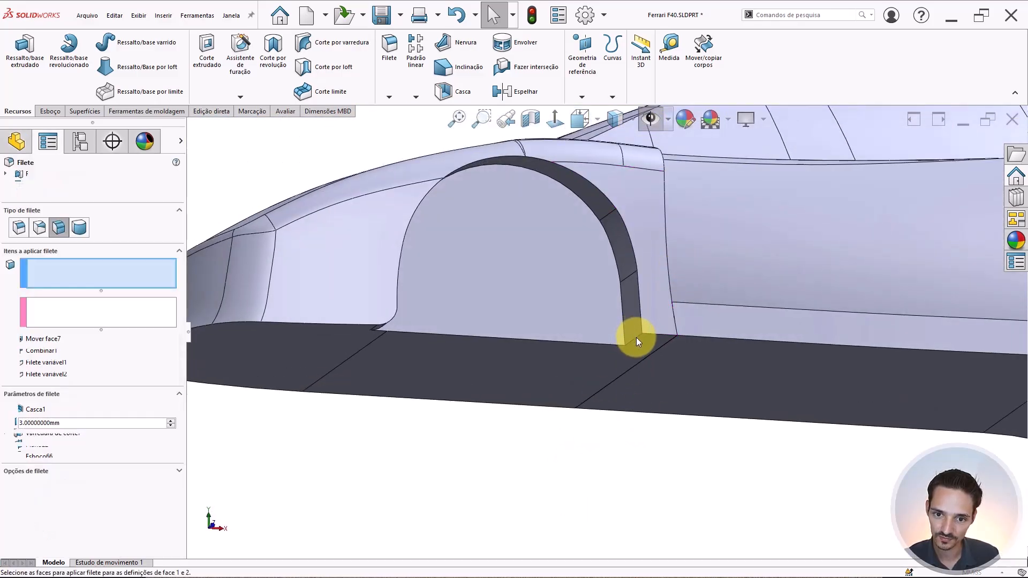
pyautogui.click(636, 335)
pyautogui.scroll(-4, 635, 335)
pyautogui.click(19, 227)
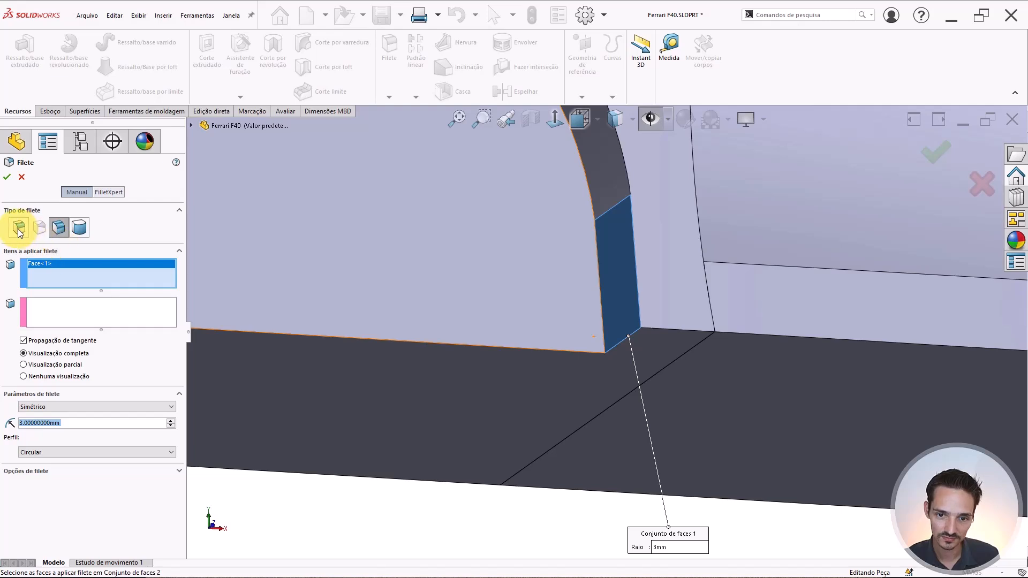
pyautogui.click(620, 340)
pyautogui.click(621, 339)
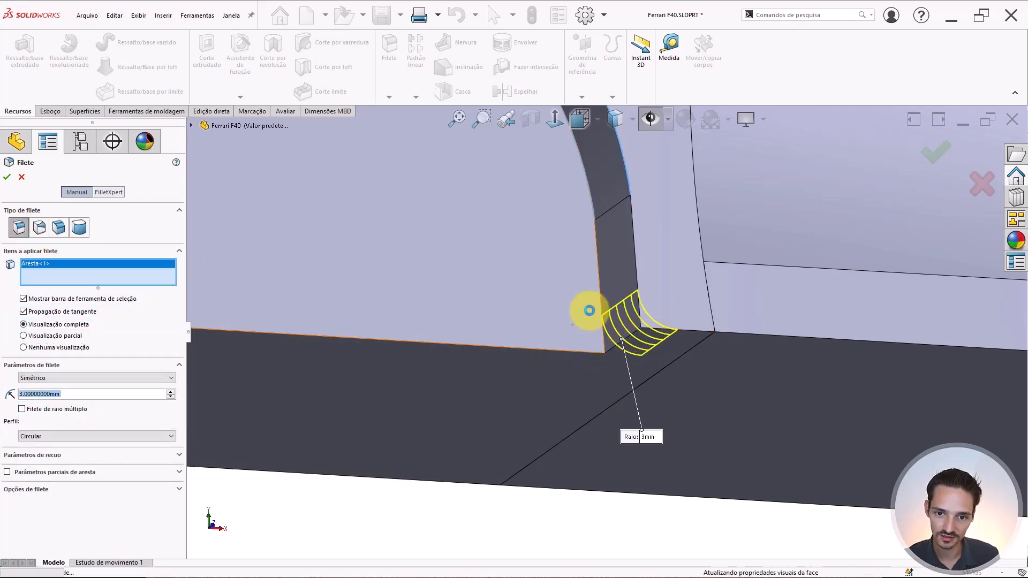
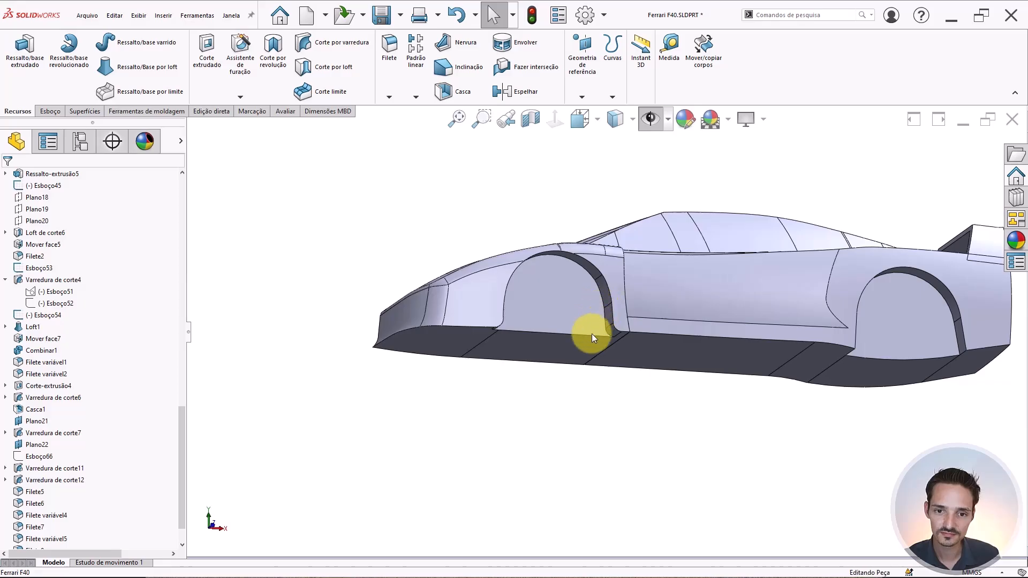
# Check the front wheel arch's rear corner fillet against the side reference photo and set its radius to 2 mm.
pyautogui.hotkey('ctrl', '1')
pyautogui.scroll(-10, 615, 340)
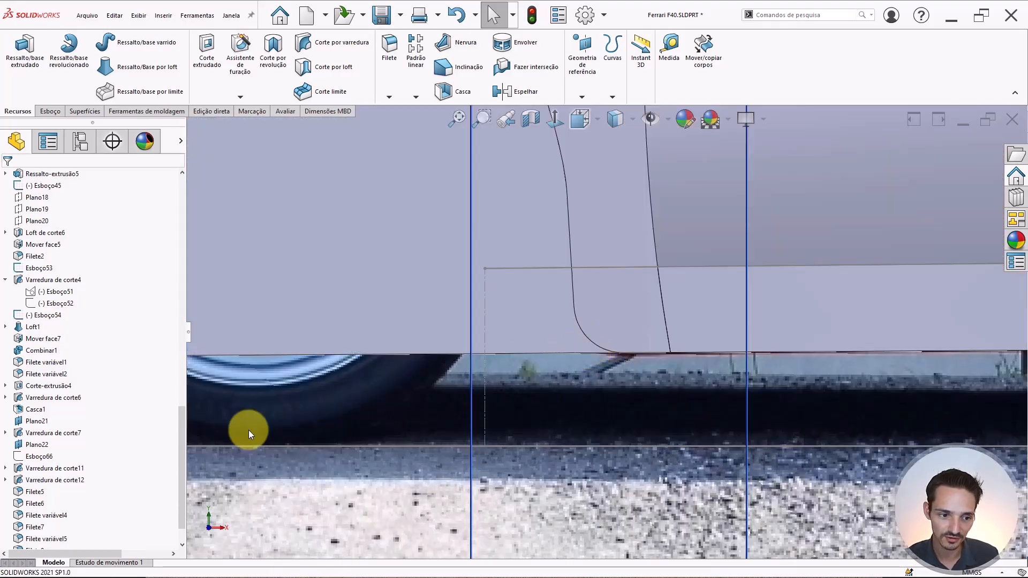
pyautogui.scroll(-1, 101, 499)
pyautogui.click(23, 527)
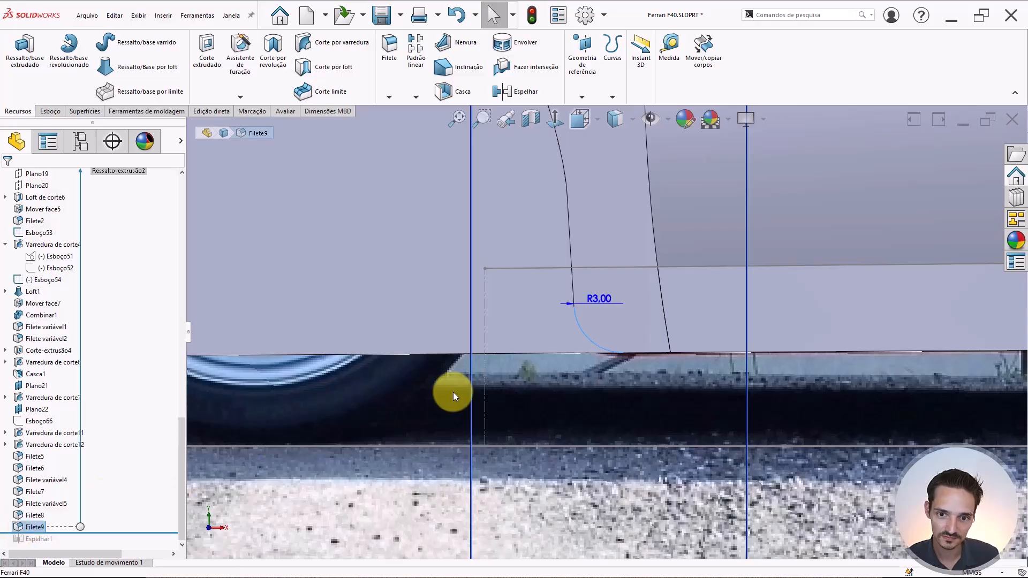
pyautogui.doubleClick(601, 300)
pyautogui.write('4')
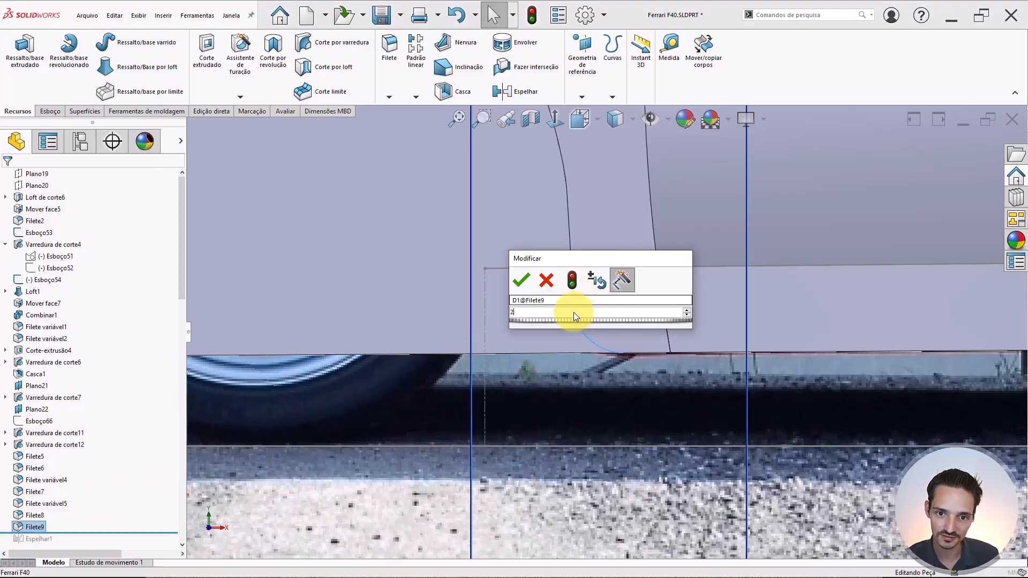
pyautogui.press('Return')
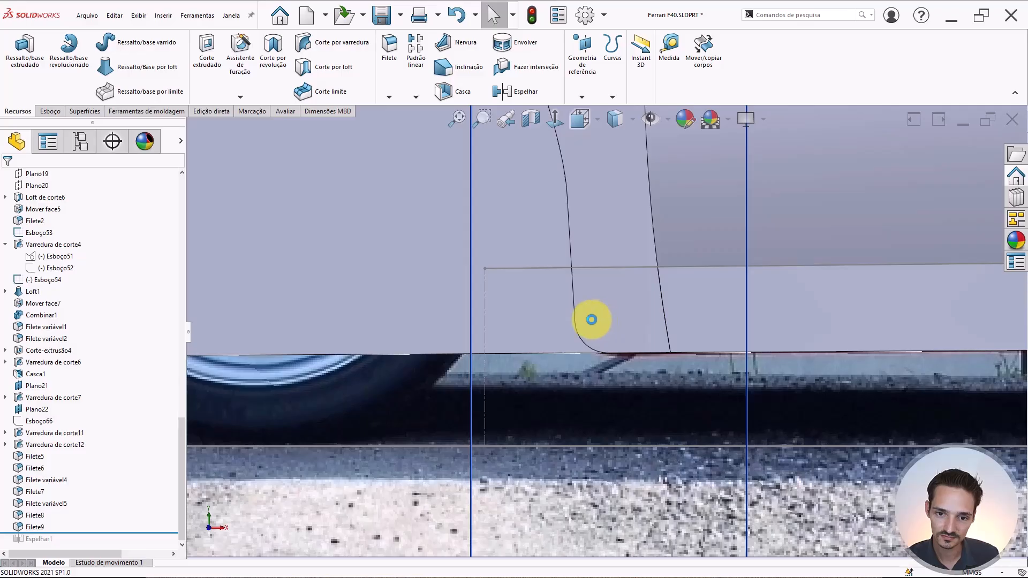
# Set the radius of the fillet at the front wheel arch's lower front corner to 2 mm.
pyautogui.scroll(4, 592, 320)
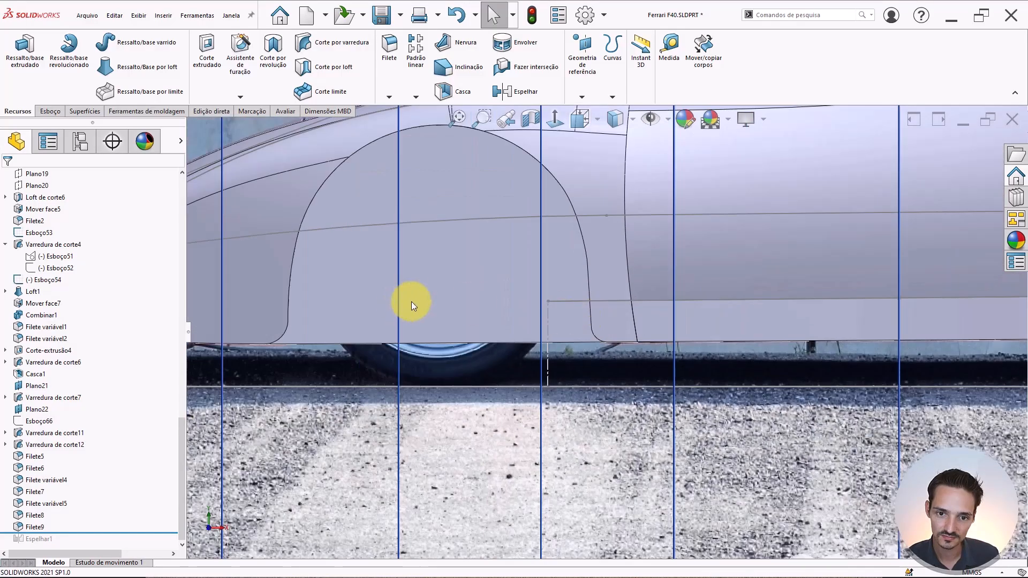
pyautogui.scroll(-2, 407, 304)
pyautogui.moveTo(348, 312)
pyautogui.mouseDown(button='middle')
pyautogui.moveTo(324, 301)
pyautogui.moveTo(291, 322)
pyautogui.moveTo(367, 384)
pyautogui.moveTo(428, 365)
pyautogui.moveTo(410, 340)
pyautogui.mouseUp(button='middle')
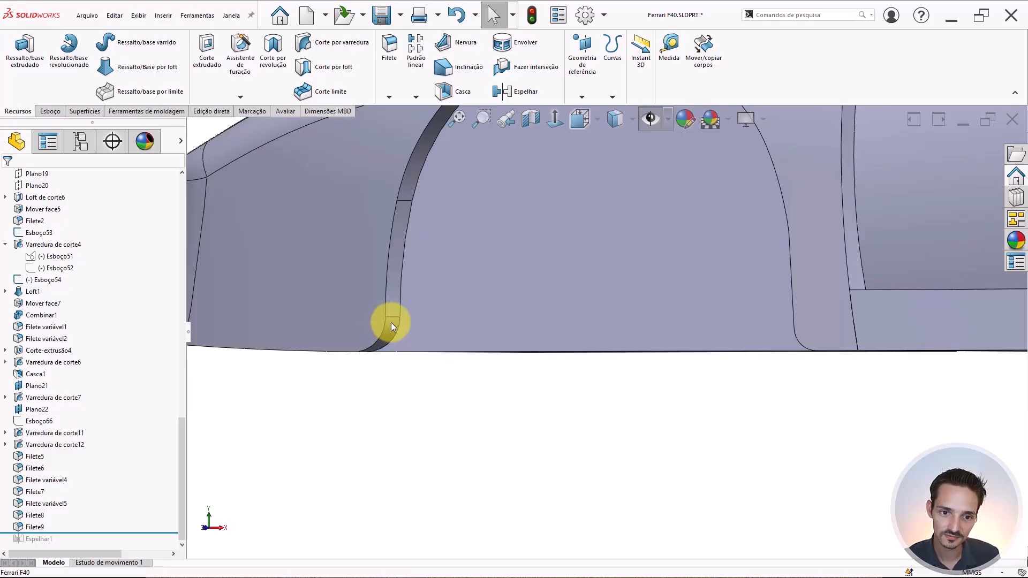
pyautogui.doubleClick(377, 314)
pyautogui.write('2')
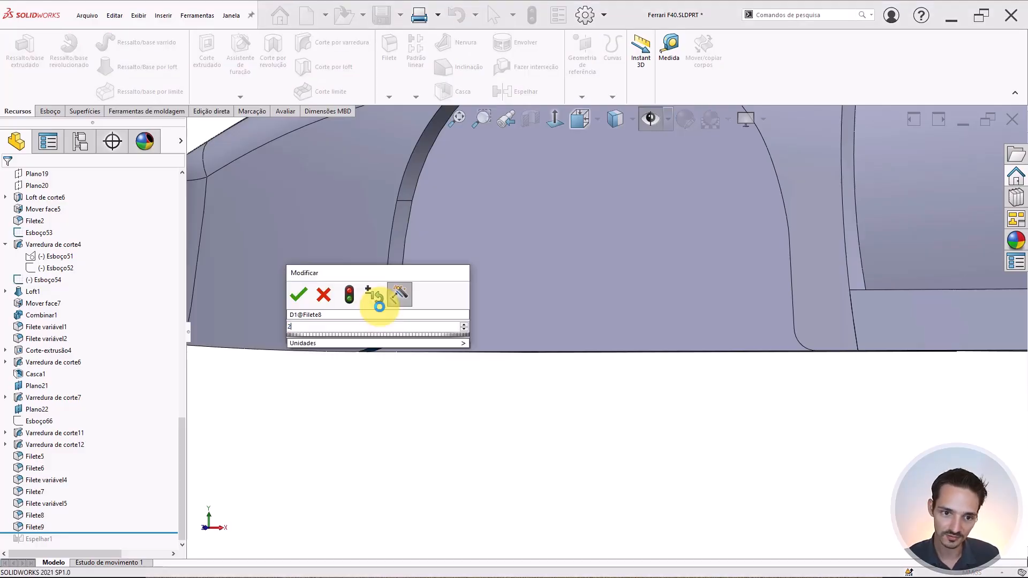
pyautogui.press('Return')
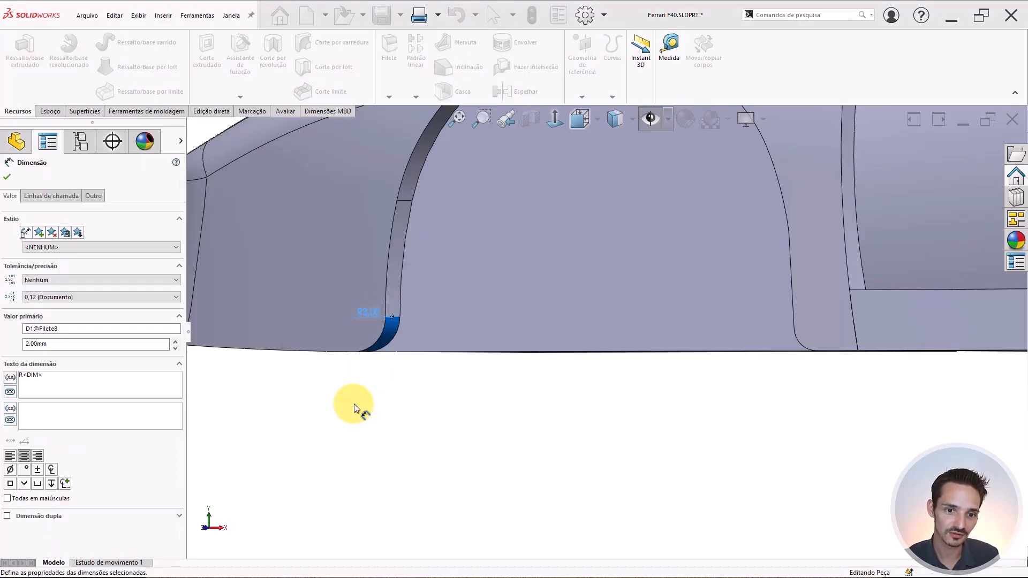
# Examine both rounded lower corners of the front wheel arch against the whole side of the body.
pyautogui.scroll(5, 386, 390)
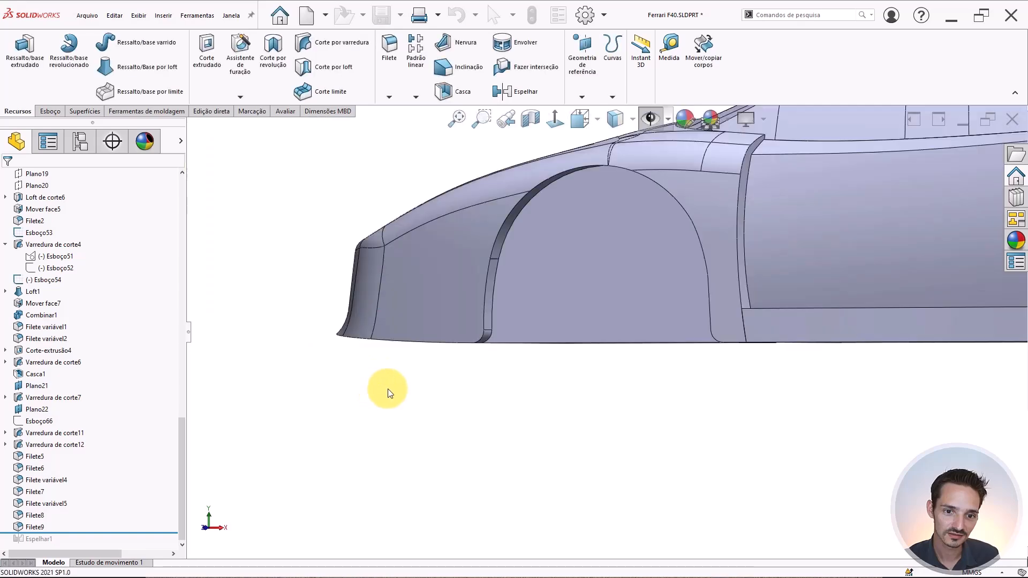
pyautogui.moveTo(471, 332)
pyautogui.mouseDown(button='middle')
pyautogui.moveTo(501, 226)
pyautogui.moveTo(480, 301)
pyautogui.moveTo(533, 298)
pyautogui.moveTo(427, 362)
pyautogui.moveTo(484, 344)
pyautogui.mouseUp(button='middle')
pyautogui.scroll(2, 563, 329)
pyautogui.scroll(1, 852, 253)
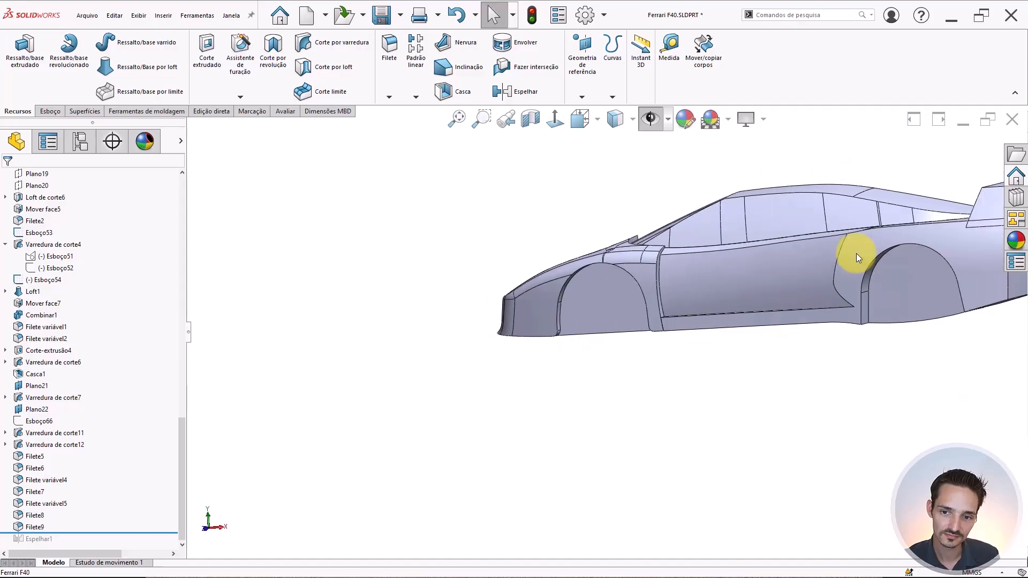
pyautogui.scroll(-2, 875, 285)
pyautogui.scroll(1, 360, 330)
pyautogui.scroll(2, 827, 304)
pyautogui.scroll(-3, 660, 325)
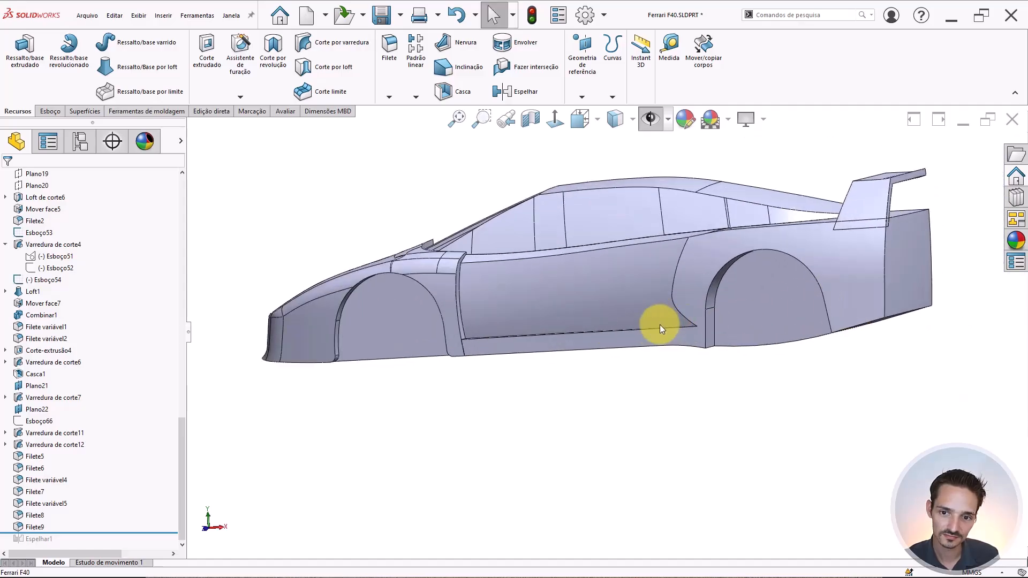
pyautogui.hotkey('ctrl', '1')
pyautogui.scroll(2, 471, 323)
pyautogui.scroll(-3, 480, 362)
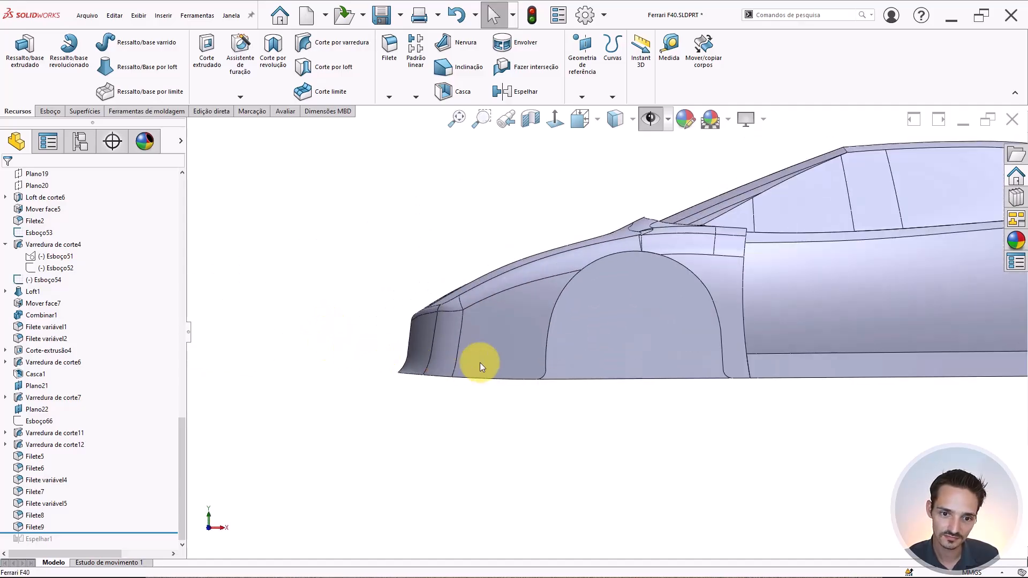
# Set up a 2 mm constant-size fillet without tangent propagation on the three lower edges running from the nose to the front wheel arch.
pyautogui.moveTo(479, 362); pyautogui.dragTo(434, 403, button='middle')
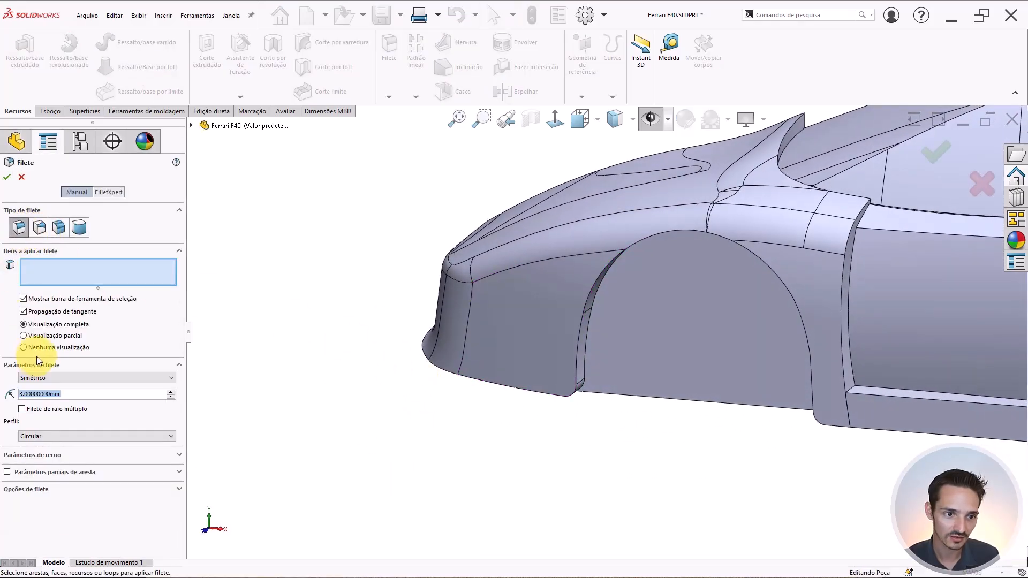
pyautogui.write('2mm')
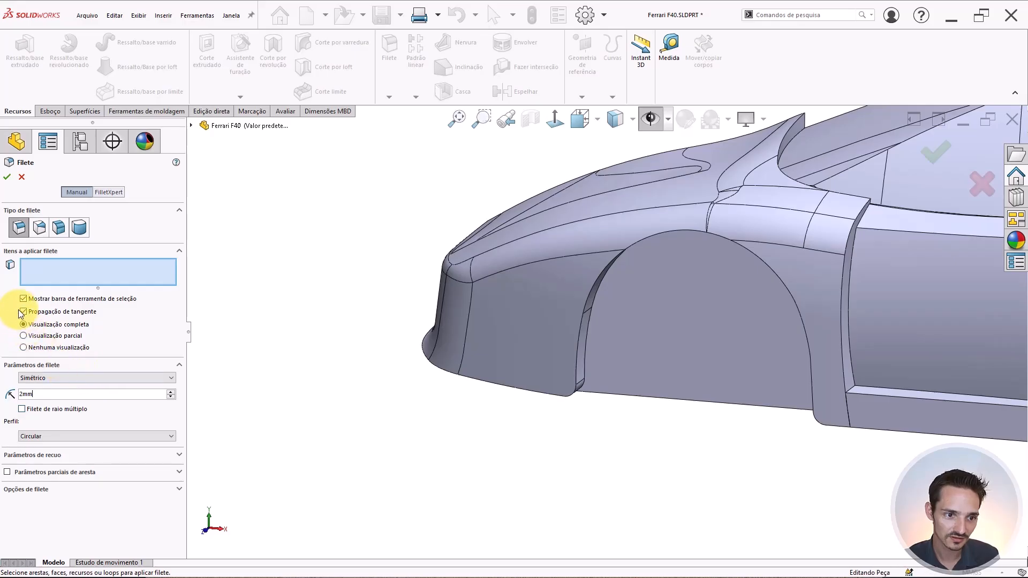
pyautogui.moveTo(323, 310); pyautogui.dragTo(403, 341, button='middle')
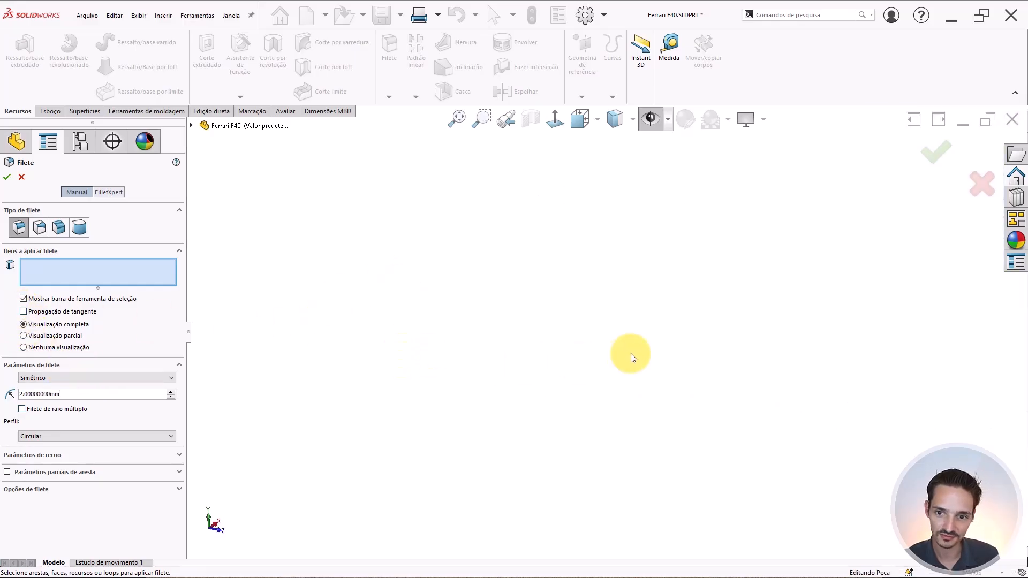
pyautogui.scroll(8, 860, 319)
pyautogui.scroll(-10, 857, 236)
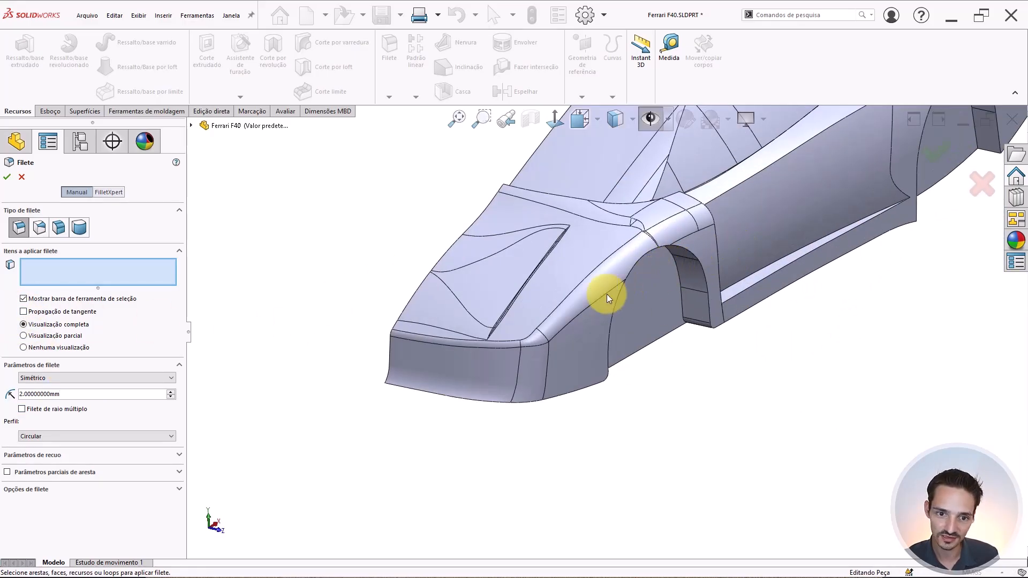
pyautogui.scroll(-2, 423, 389)
pyautogui.click(426, 387)
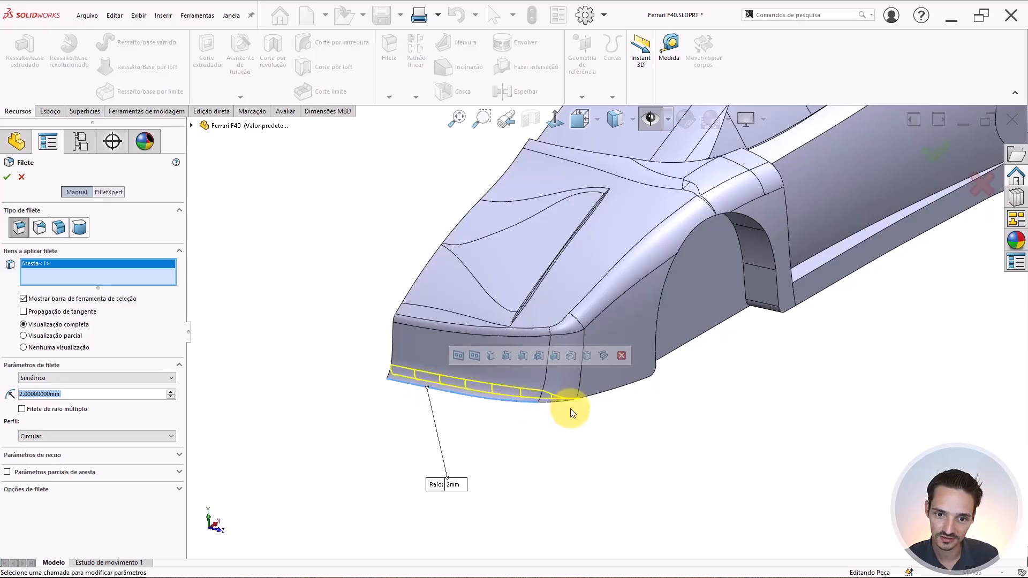
pyautogui.scroll(-4, 561, 403)
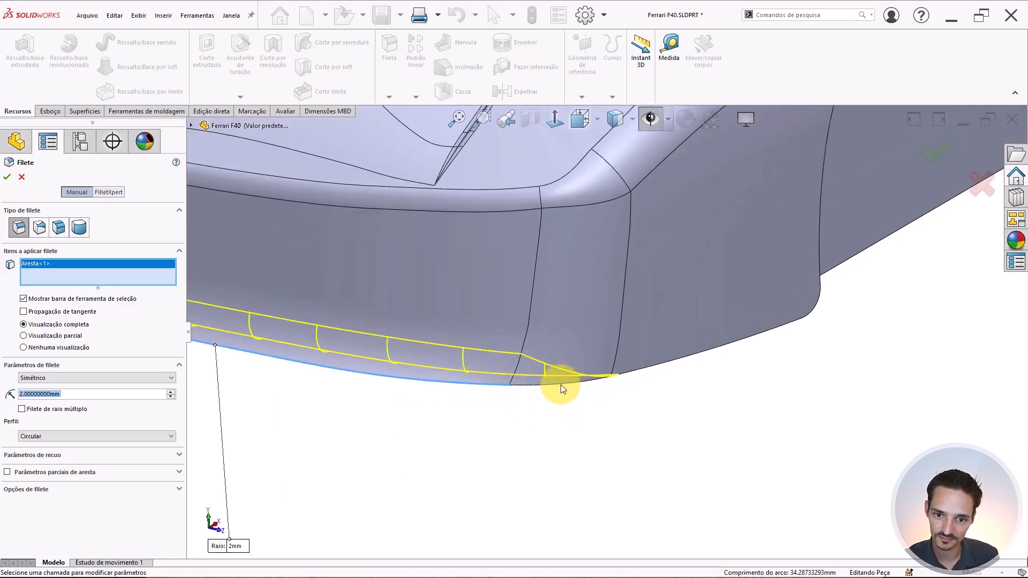
pyautogui.click(637, 375)
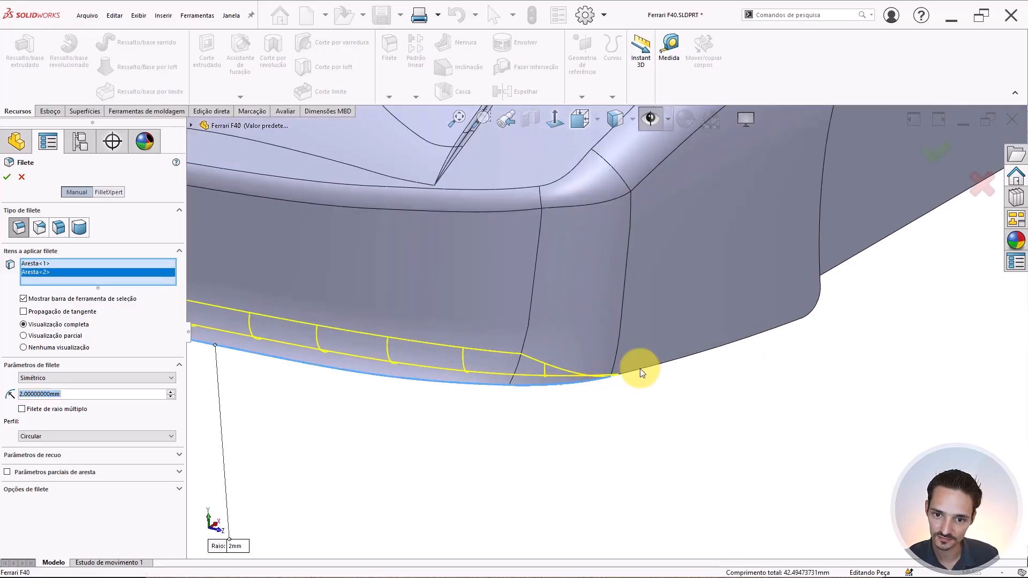
pyautogui.click(639, 370)
pyautogui.moveTo(635, 370); pyautogui.dragTo(586, 379, button='middle')
pyautogui.scroll(-5, 491, 356)
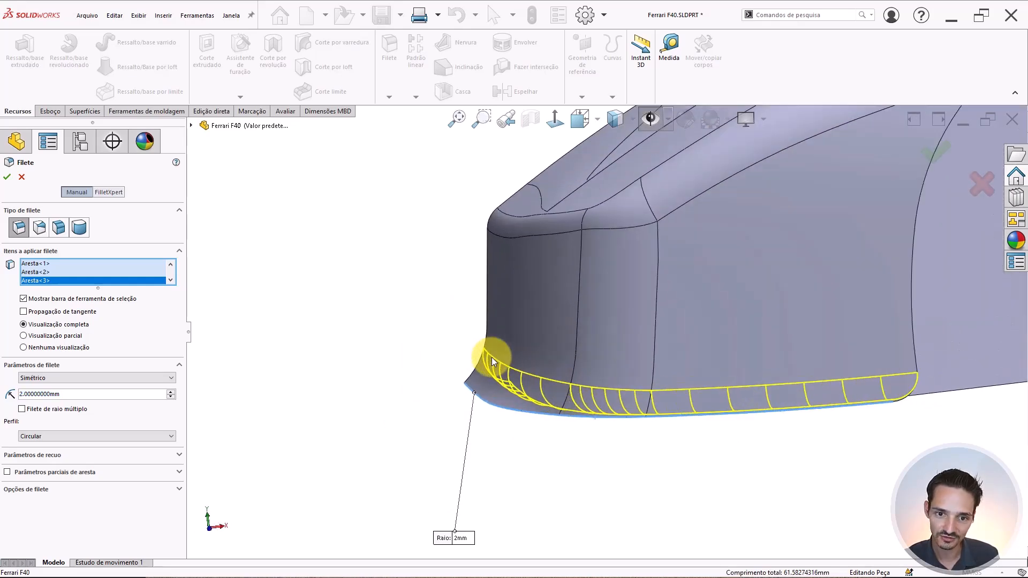
# Set the radius of the nose's lower-edge fillet to 1 mm and check the preview from the side and underneath.
pyautogui.scroll(-2, 493, 350)
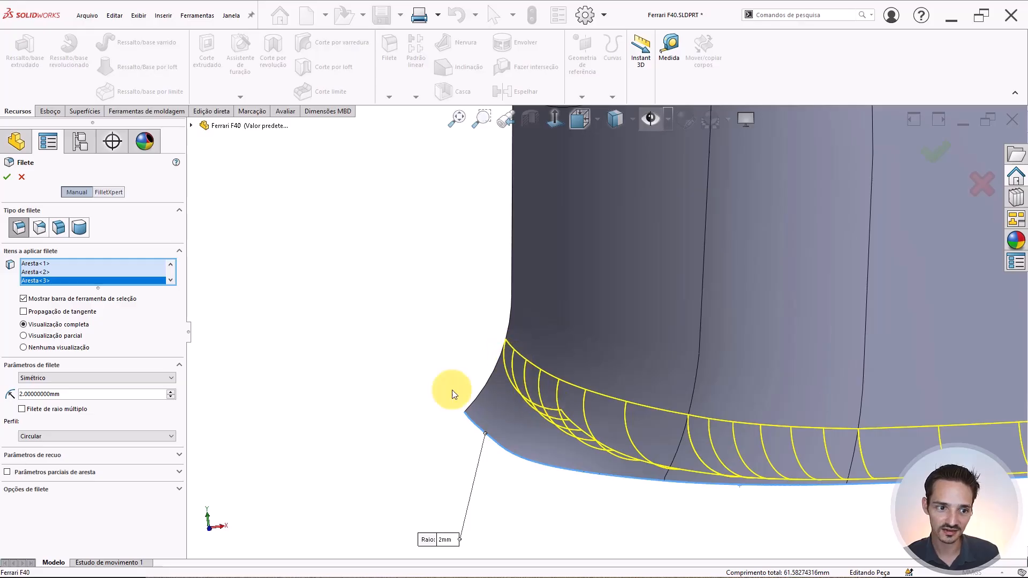
pyautogui.doubleClick(128, 395)
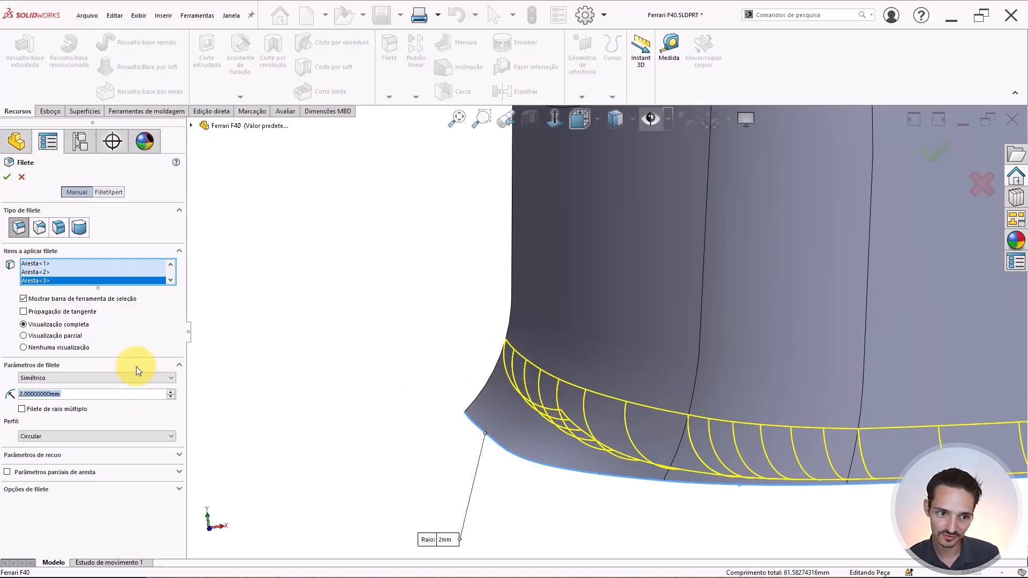
pyautogui.write('1')
pyautogui.press('Return')
pyautogui.scroll(5, 570, 336)
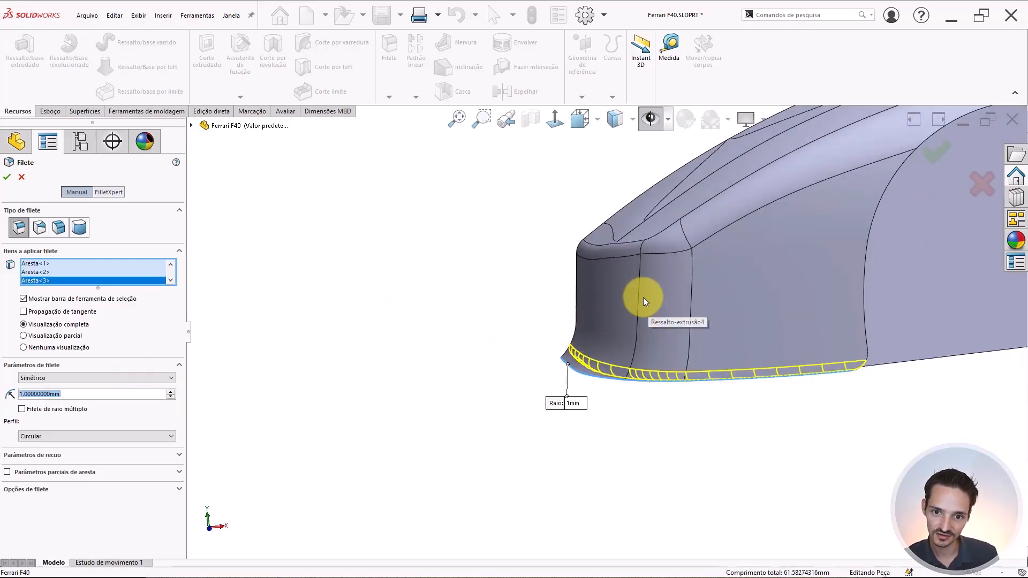
pyautogui.moveTo(644, 297); pyautogui.dragTo(670, 315, button='middle')
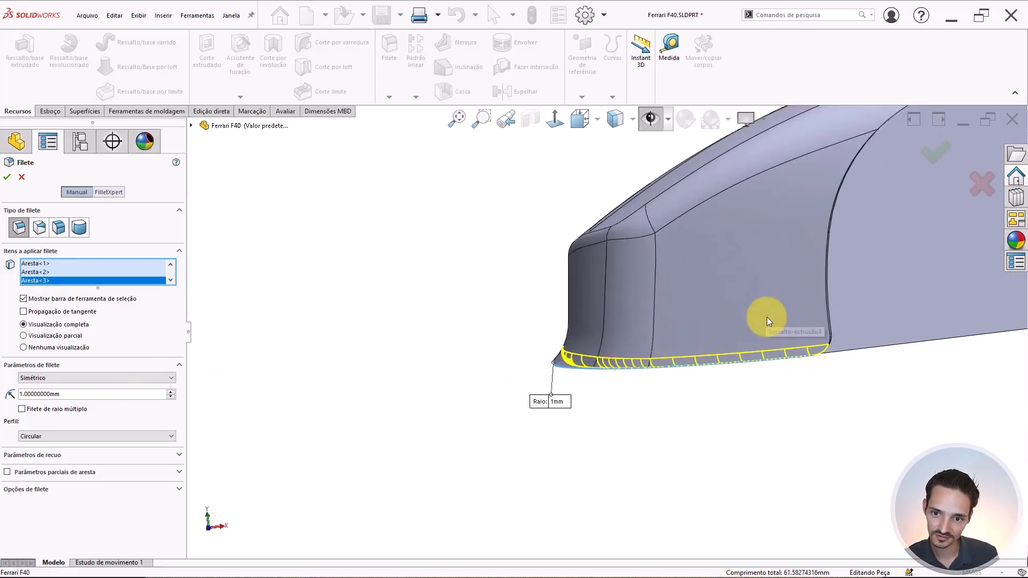
pyautogui.scroll(3, 825, 284)
pyautogui.scroll(-2, 740, 307)
pyautogui.scroll(-2, 740, 307)
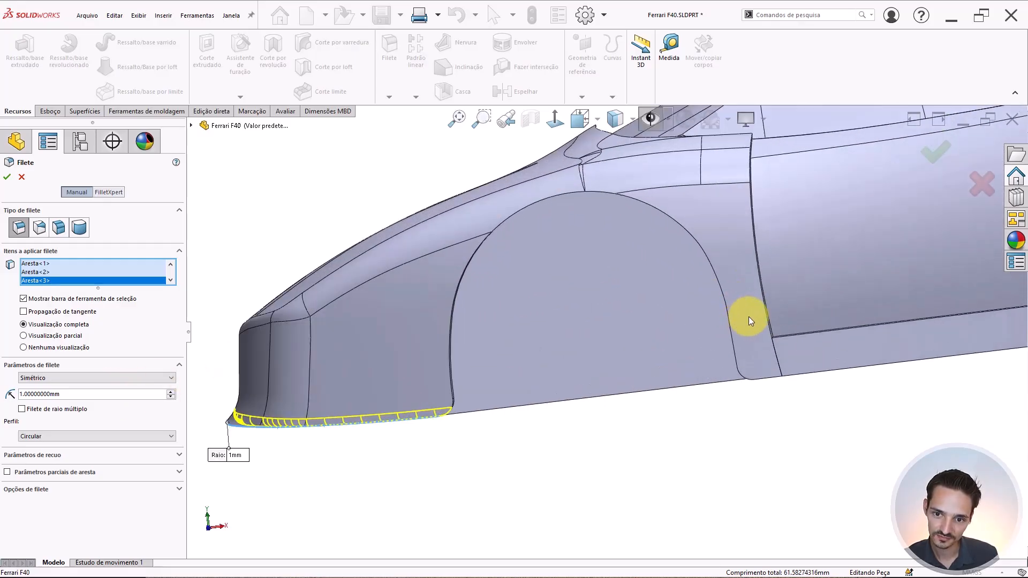
pyautogui.moveTo(748, 319)
pyautogui.mouseDown(button='middle')
pyautogui.moveTo(725, 257)
pyautogui.moveTo(730, 328)
pyautogui.mouseUp(button='middle')
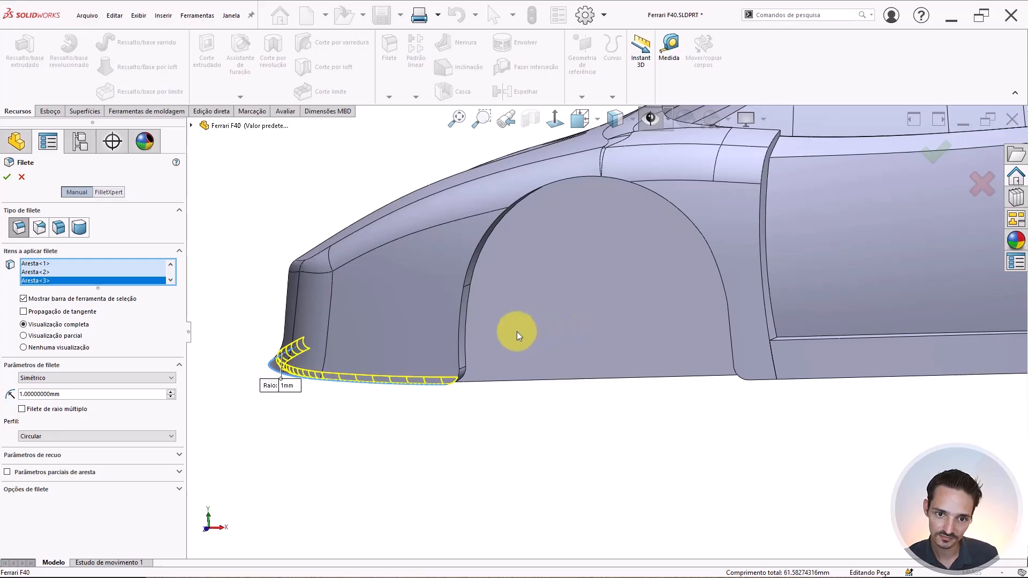
pyautogui.moveTo(489, 353)
pyautogui.mouseDown(button='middle')
pyautogui.moveTo(500, 301)
pyautogui.moveTo(470, 344)
pyautogui.mouseUp(button='middle')
pyautogui.scroll(-2, 471, 345)
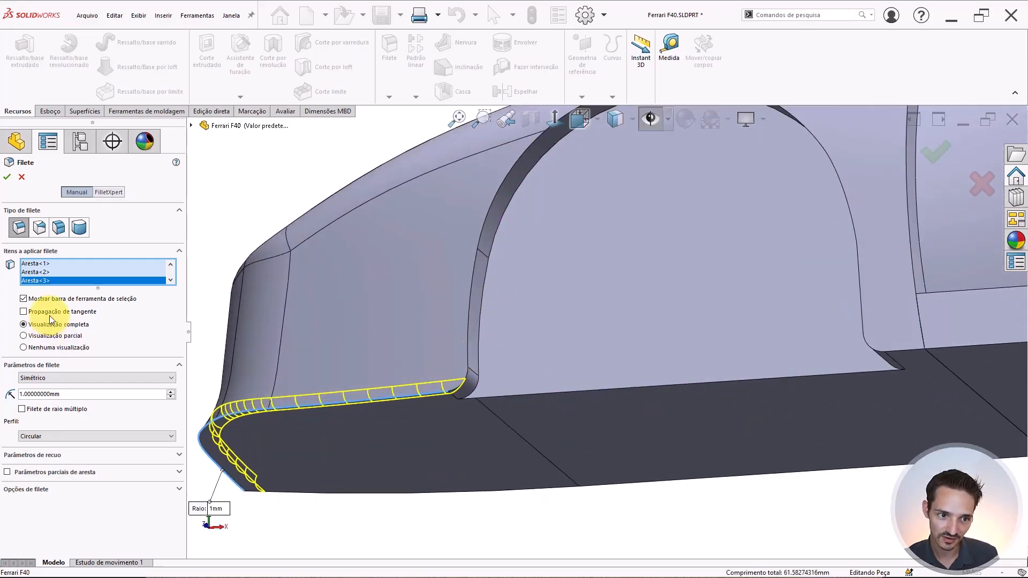
# Preview tangent propagation around the front wheel arch, turn it off again and apply the 1 mm fillet to the nose's lower edges.
pyautogui.click(48, 312)
pyautogui.scroll(3, 484, 377)
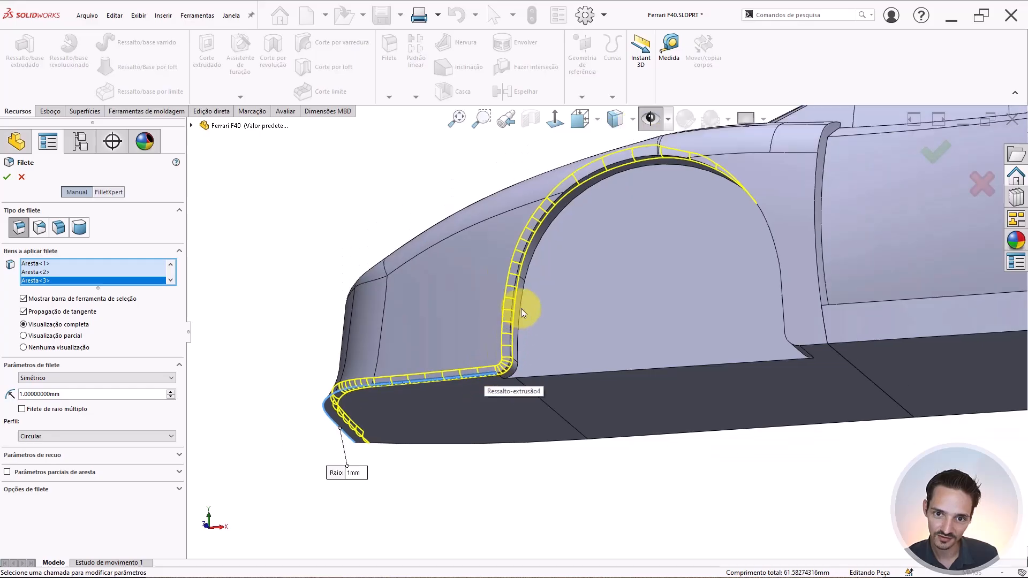
pyautogui.moveTo(623, 184); pyautogui.dragTo(599, 193, button='middle')
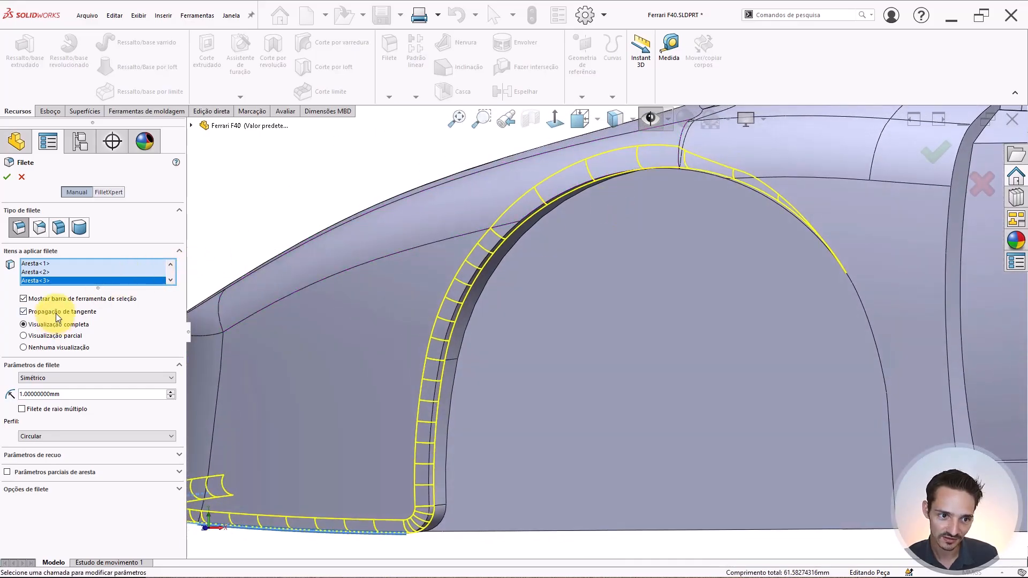
pyautogui.scroll(3, 467, 323)
pyautogui.rightClick(438, 341)
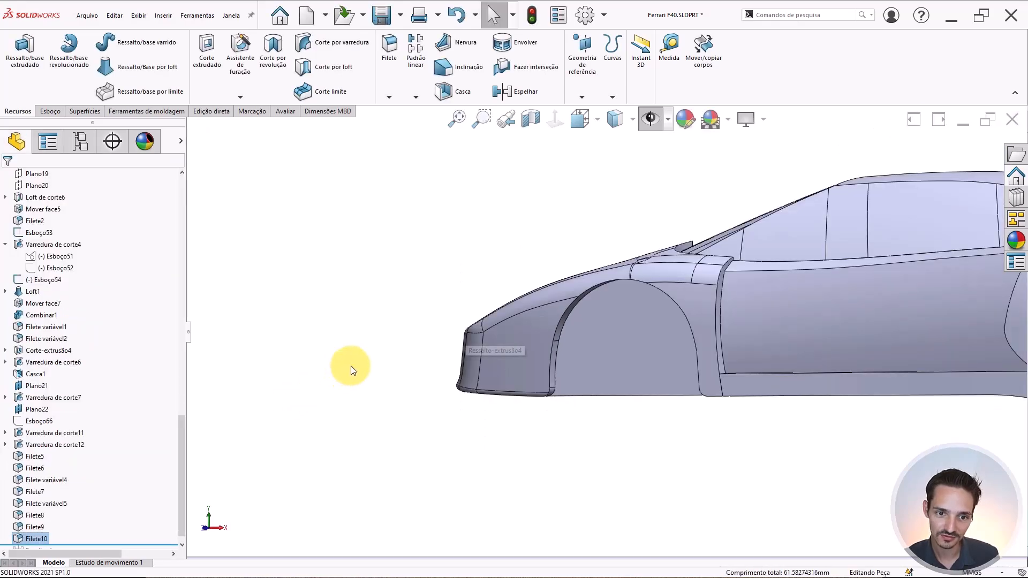
# Apply a 1 mm fillet without tangent propagation to the short lower outer edge behind the front wheel arch.
pyautogui.press('Return')
pyautogui.scroll(-3, 573, 355)
pyautogui.moveTo(707, 381); pyautogui.dragTo(758, 338, button='middle')
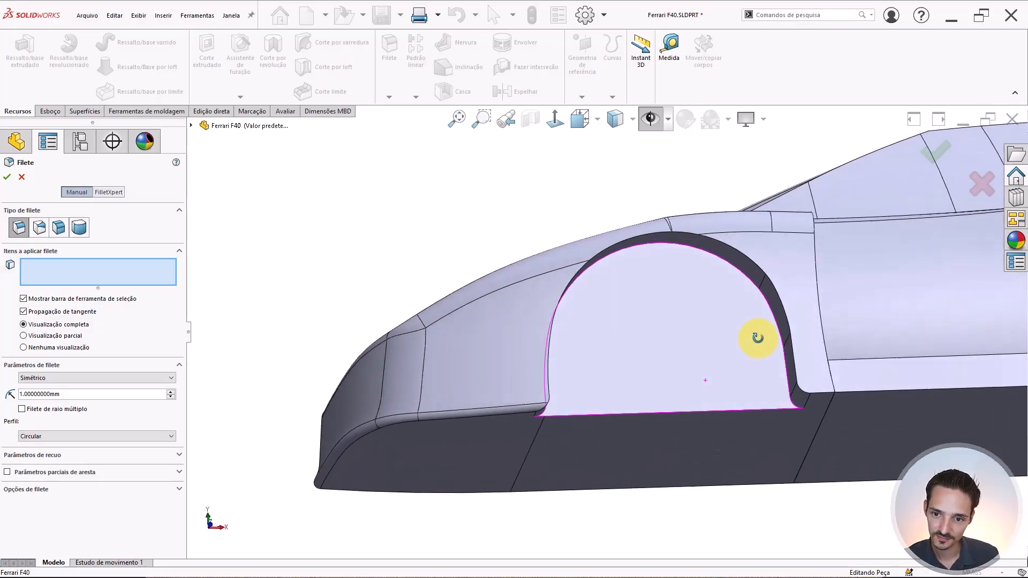
pyautogui.scroll(-2, 805, 377)
pyautogui.click(795, 374)
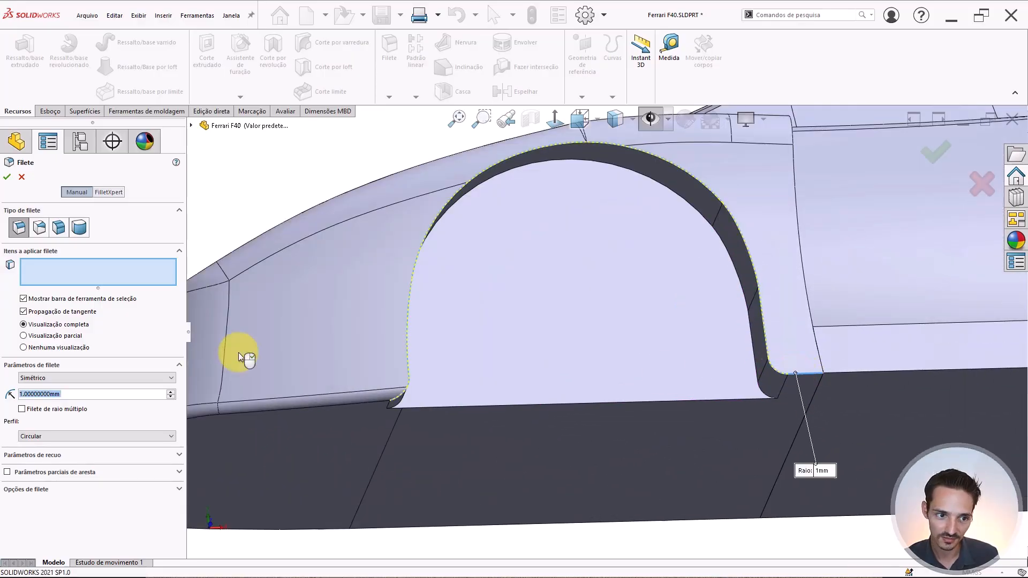
pyautogui.click(60, 313)
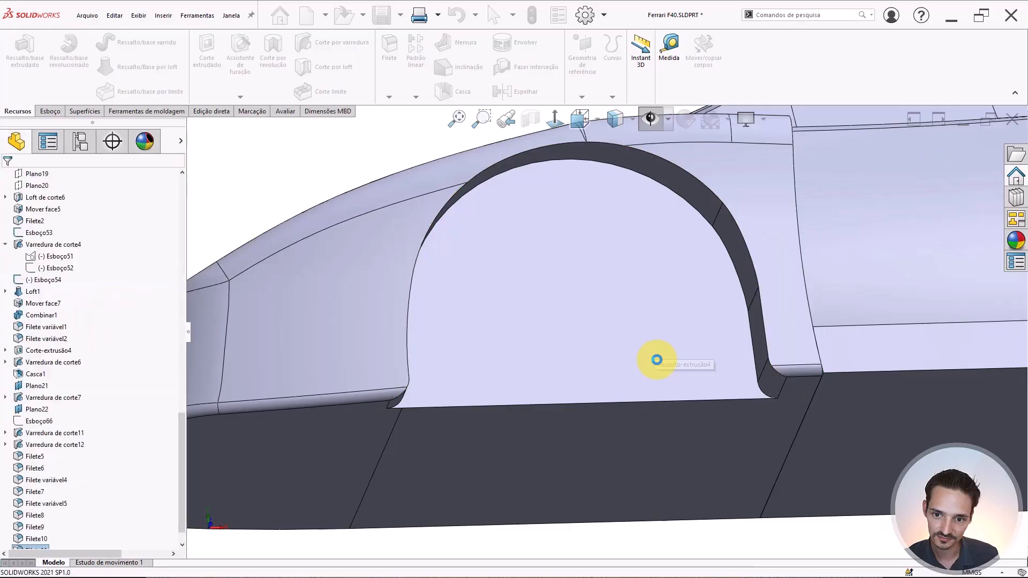
# Set the variable fillet's radius at the centre of the nose's upper front edge to 1 mm.
pyautogui.moveTo(598, 356); pyautogui.dragTo(582, 413, button='middle')
pyautogui.scroll(4, 583, 413)
pyautogui.moveTo(456, 358); pyautogui.dragTo(366, 319, button='middle')
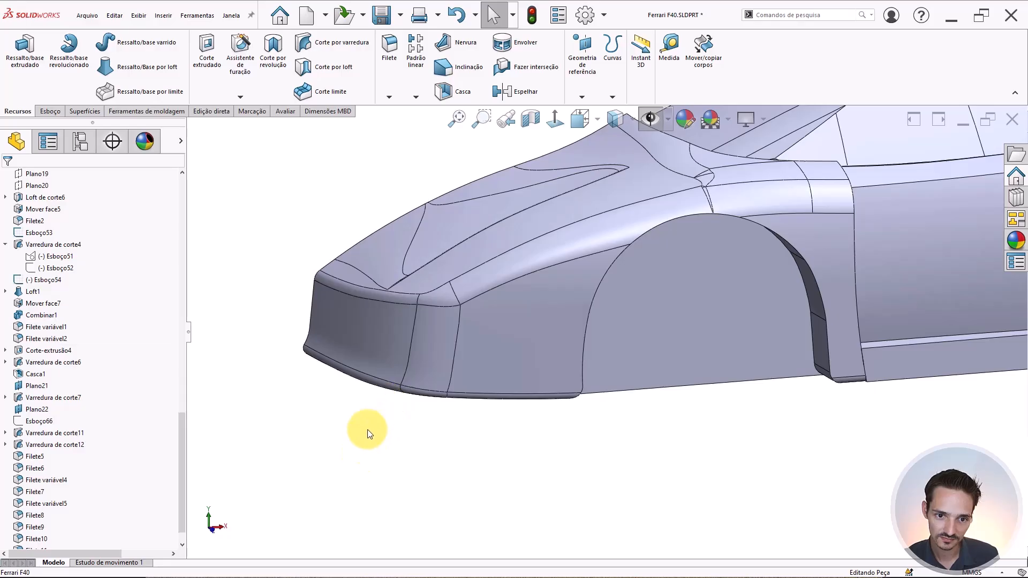
pyautogui.doubleClick(348, 288)
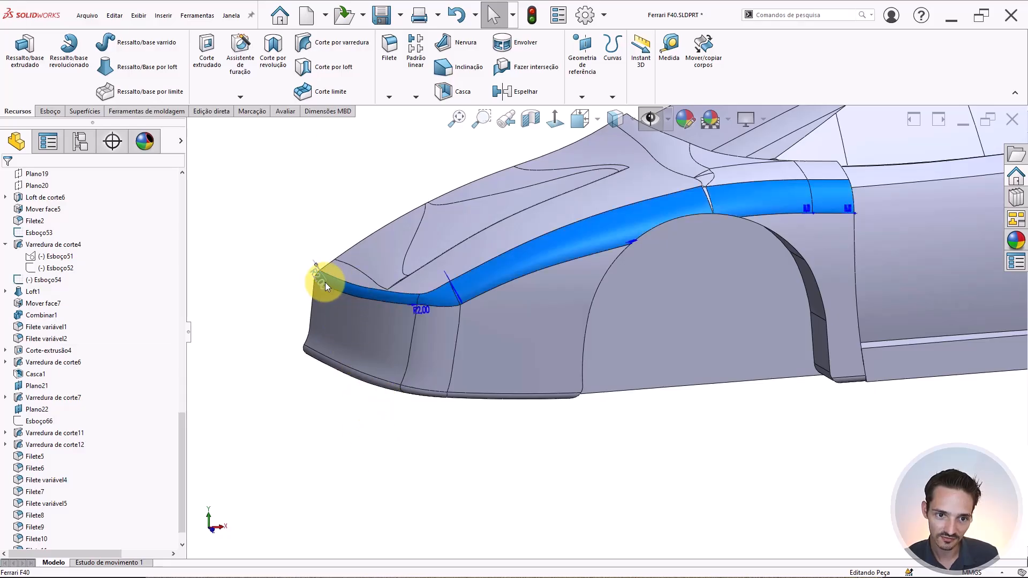
pyautogui.doubleClick(326, 282)
pyautogui.write('1')
pyautogui.press('Return')
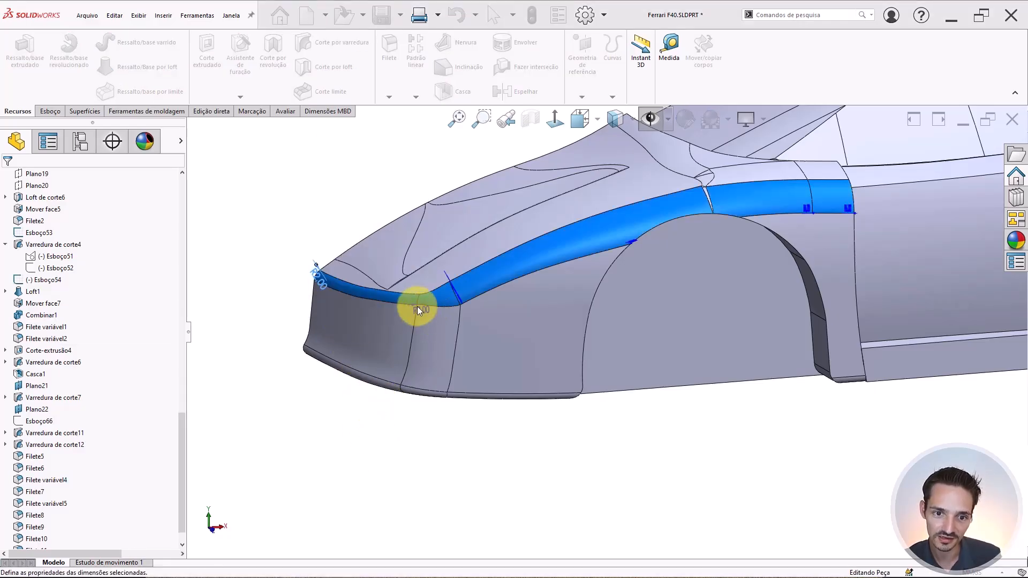
# Set the same variable fillet's radius near the nose's outer corner to 1 mm and rebuild the model.
pyautogui.doubleClick(420, 310)
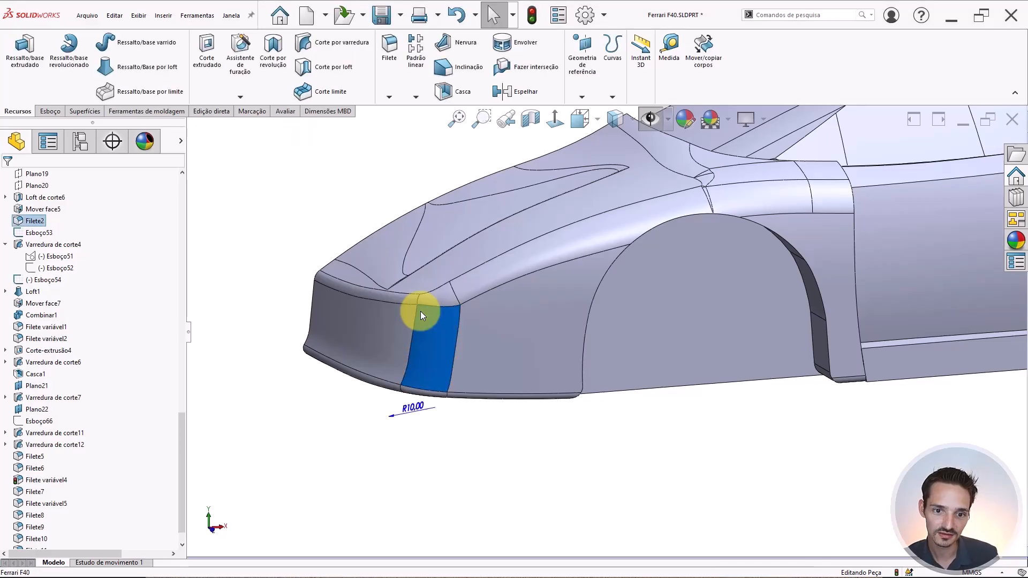
pyautogui.doubleClick(434, 295)
pyautogui.doubleClick(425, 307)
pyautogui.write('1')
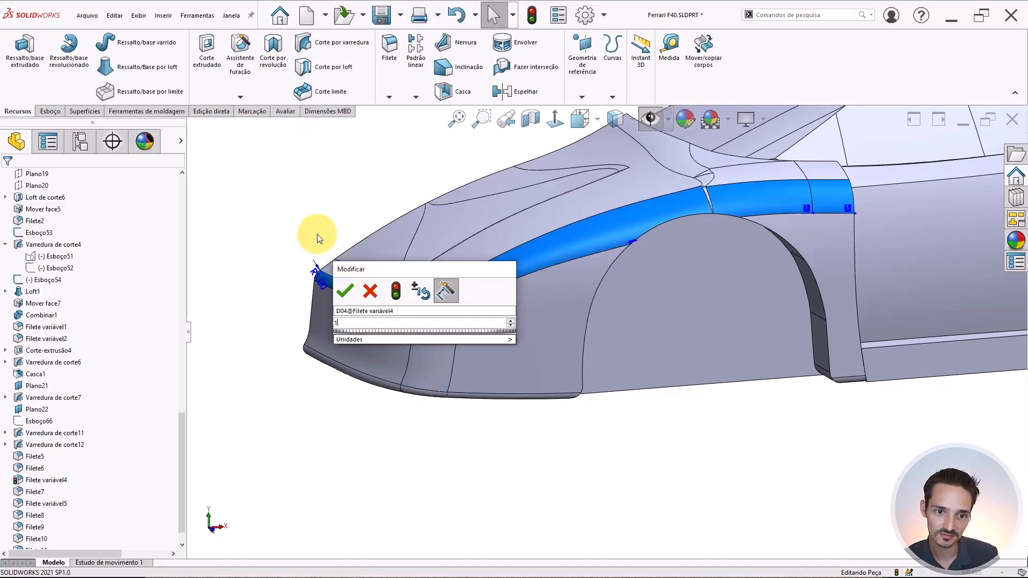
pyautogui.press('Return')
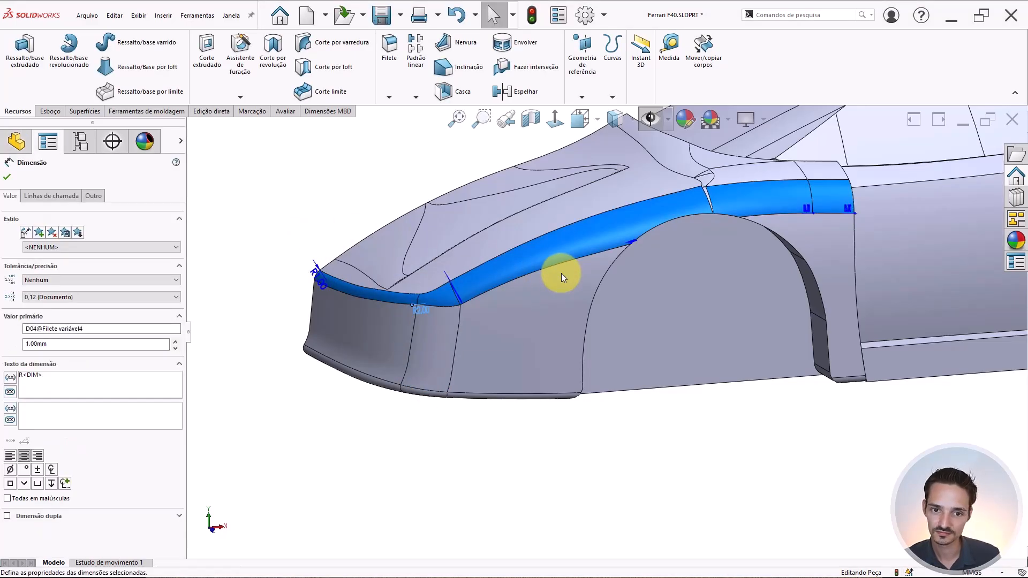
pyautogui.hotkey('ctrl', 'b')
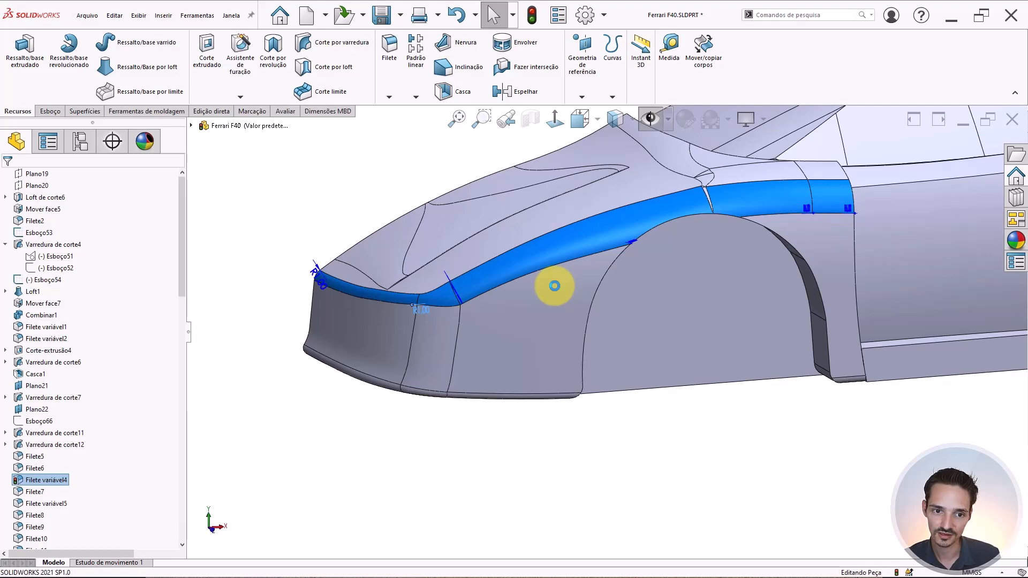
# Apply a symmetric 1 mm fillet with tangent propagation along the outer edge of the front wheel arch.
pyautogui.moveTo(524, 310); pyautogui.dragTo(522, 401, button='middle')
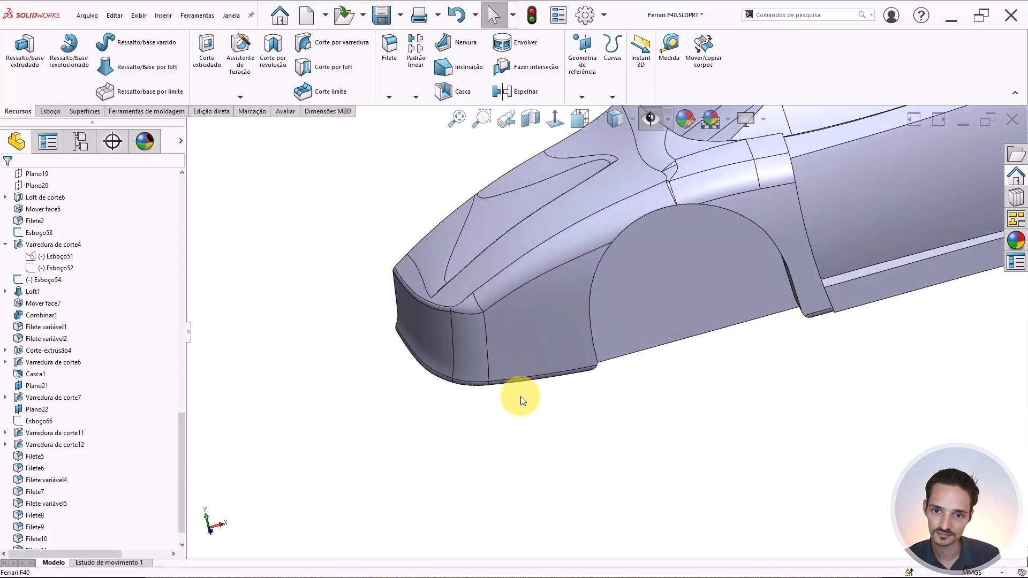
pyautogui.moveTo(680, 276); pyautogui.dragTo(714, 254, button='middle')
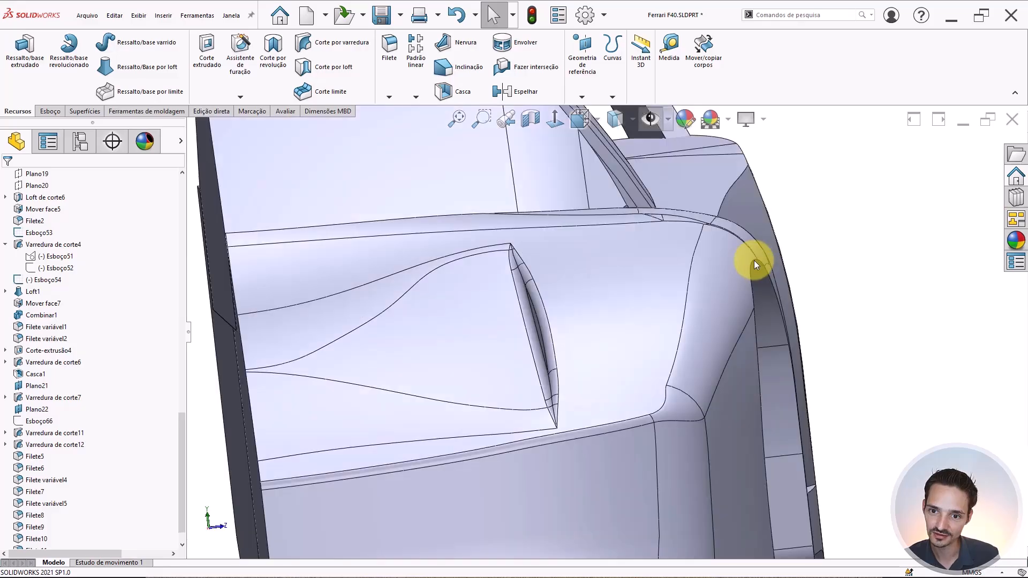
pyautogui.moveTo(727, 230); pyautogui.dragTo(725, 252, button='middle')
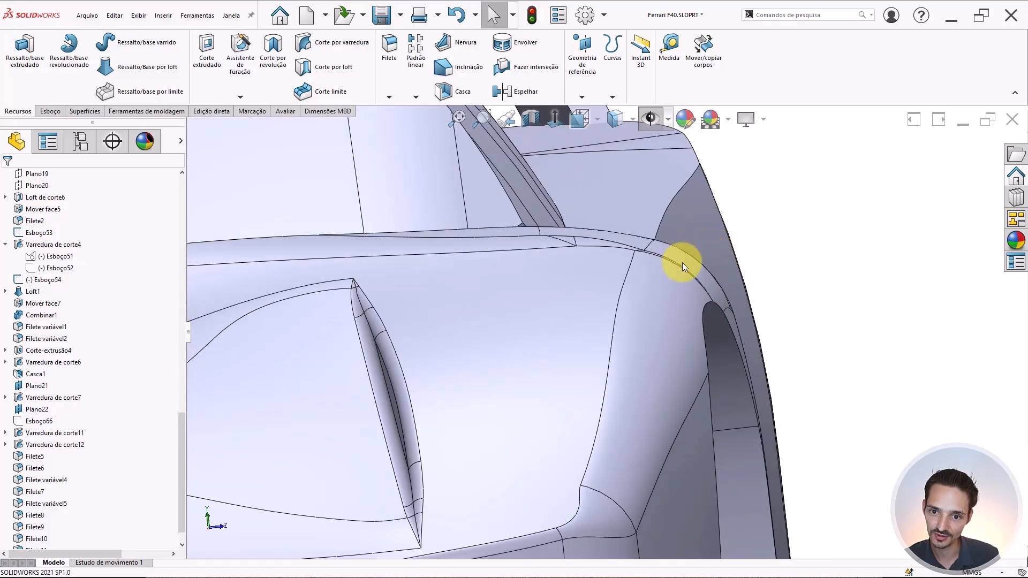
pyautogui.scroll(3, 678, 273)
pyautogui.moveTo(666, 291); pyautogui.dragTo(622, 474, button='middle')
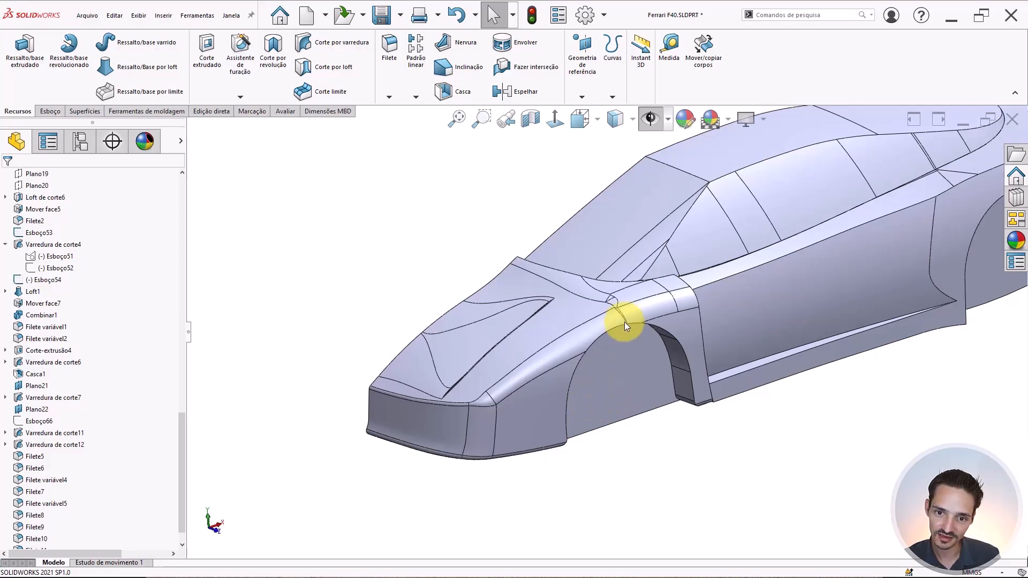
pyautogui.scroll(-4, 593, 391)
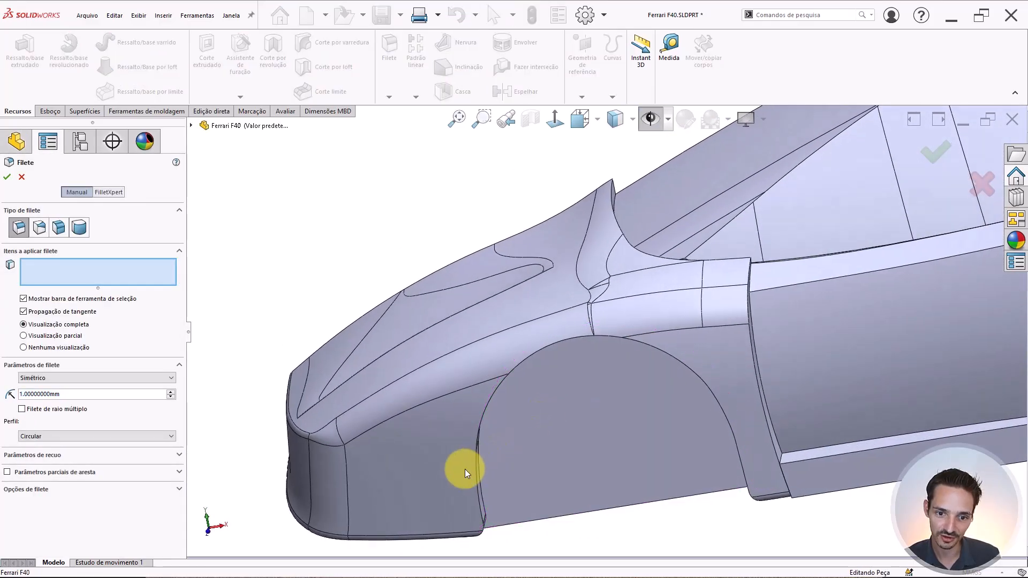
pyautogui.click(475, 465)
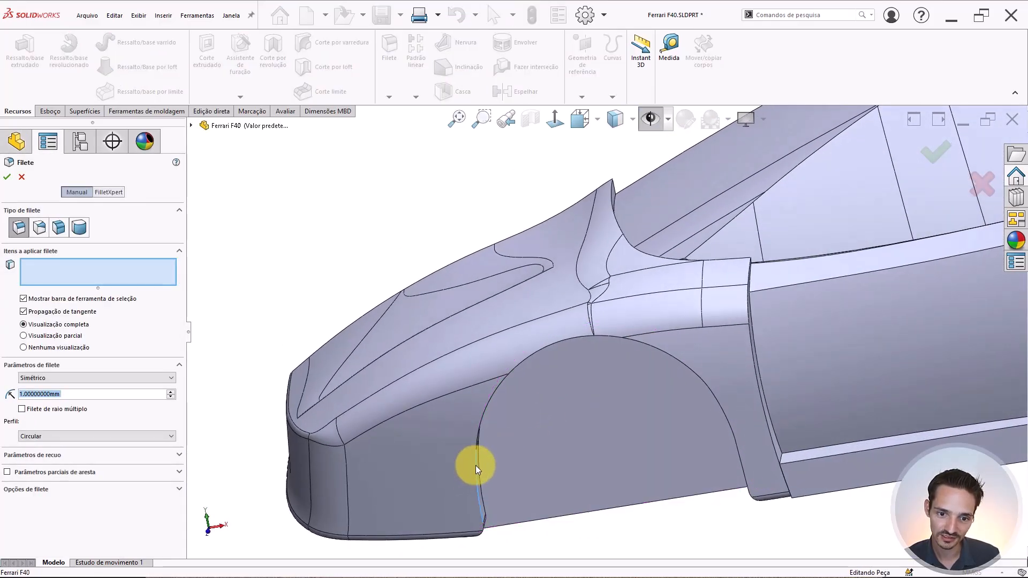
pyautogui.scroll(-5, 588, 354)
pyautogui.moveTo(584, 348); pyautogui.dragTo(596, 374, button='middle')
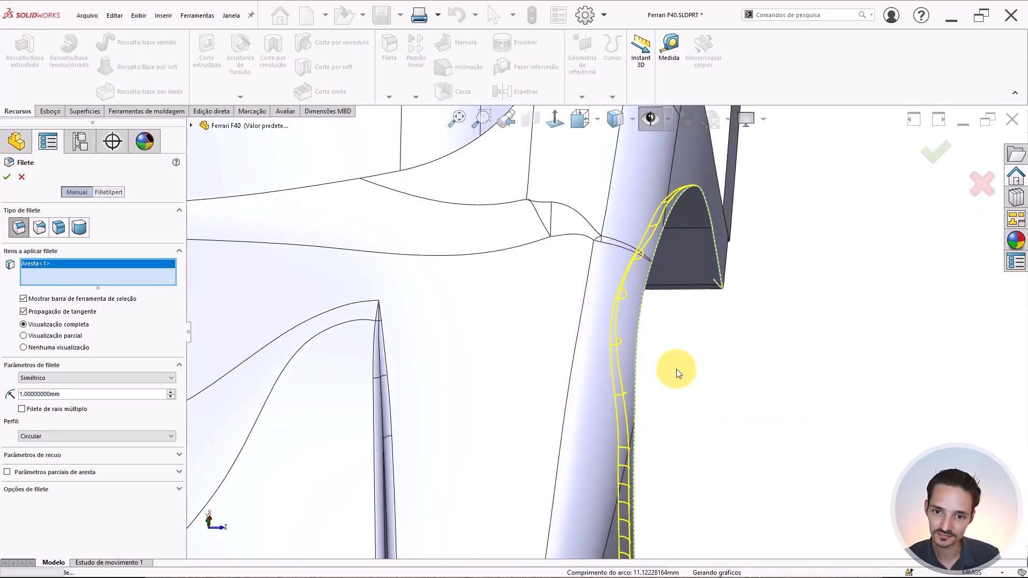
pyautogui.press('Return')
# Edit the front wheel arch fillet and set its radius to 0.5 mm.
pyautogui.scroll(3, 642, 326)
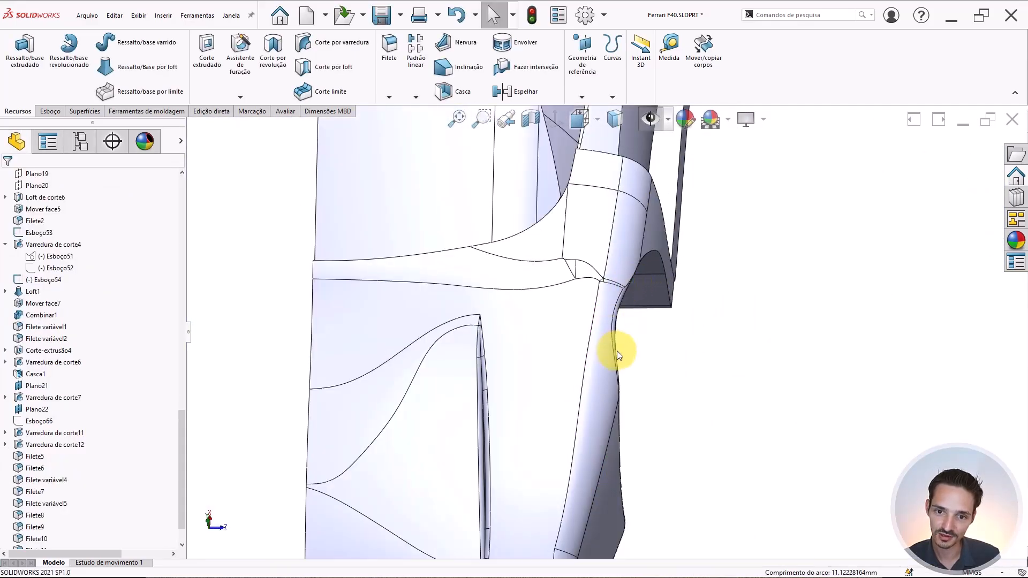
pyautogui.moveTo(617, 351); pyautogui.dragTo(594, 353, button='middle')
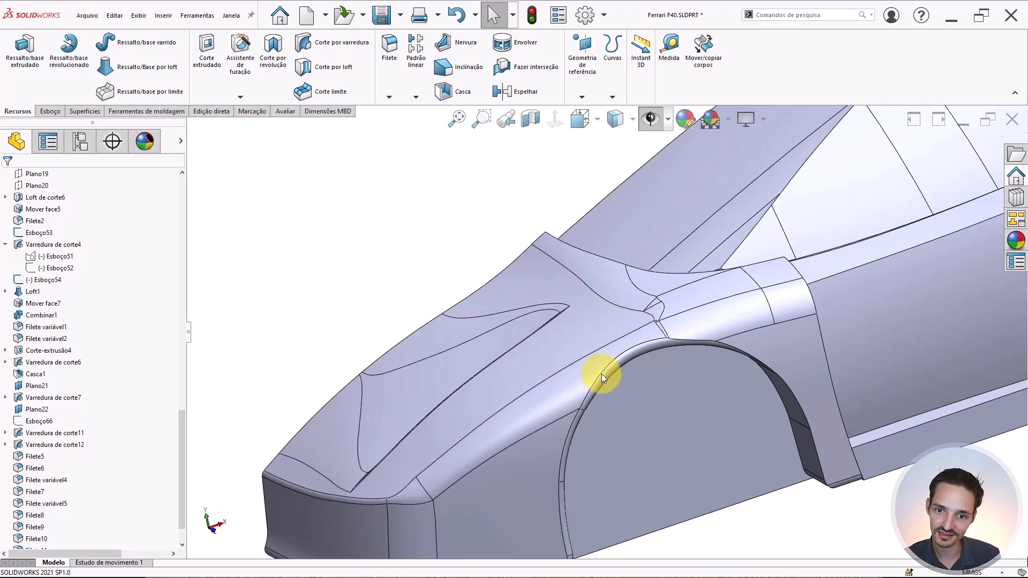
pyautogui.moveTo(666, 331); pyautogui.dragTo(625, 304, button='middle')
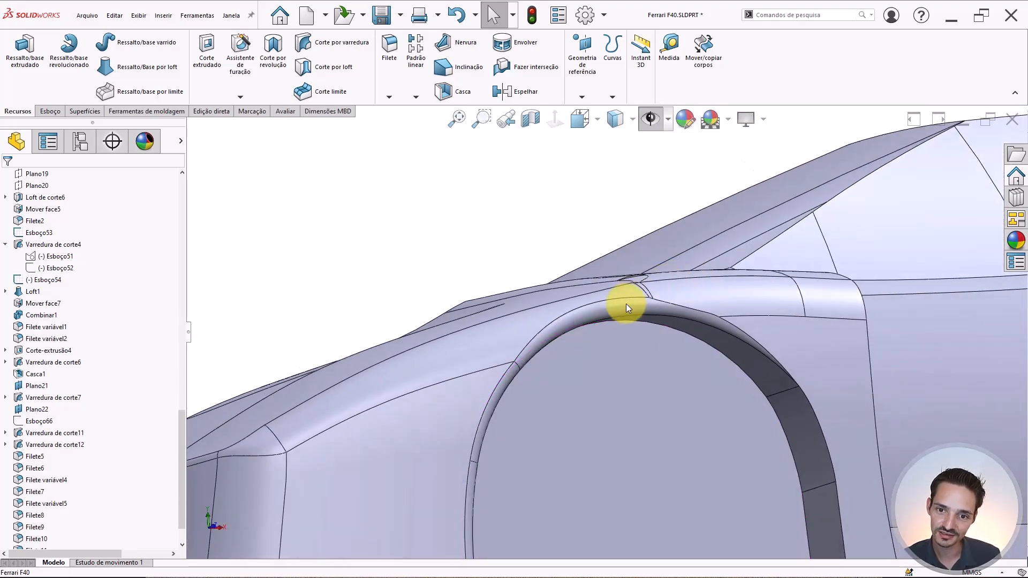
pyautogui.click(624, 306)
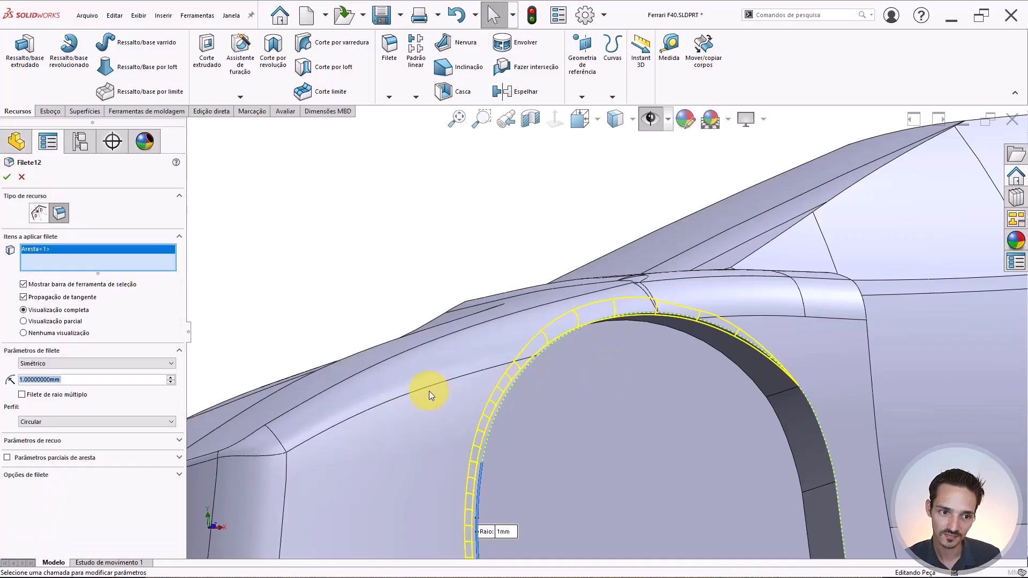
pyautogui.scroll(1, 662, 406)
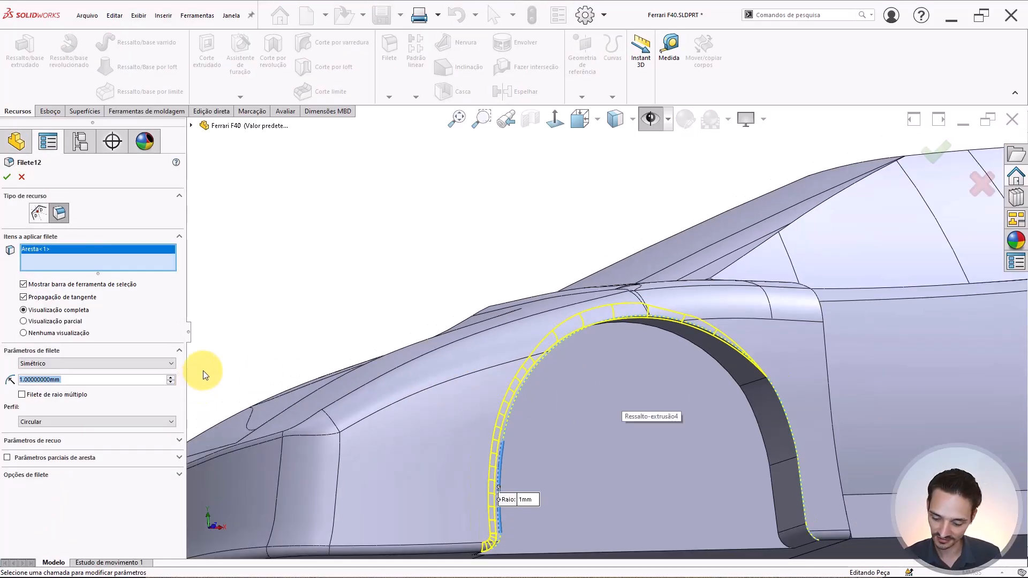
pyautogui.write('0.5')
pyautogui.press('Return')
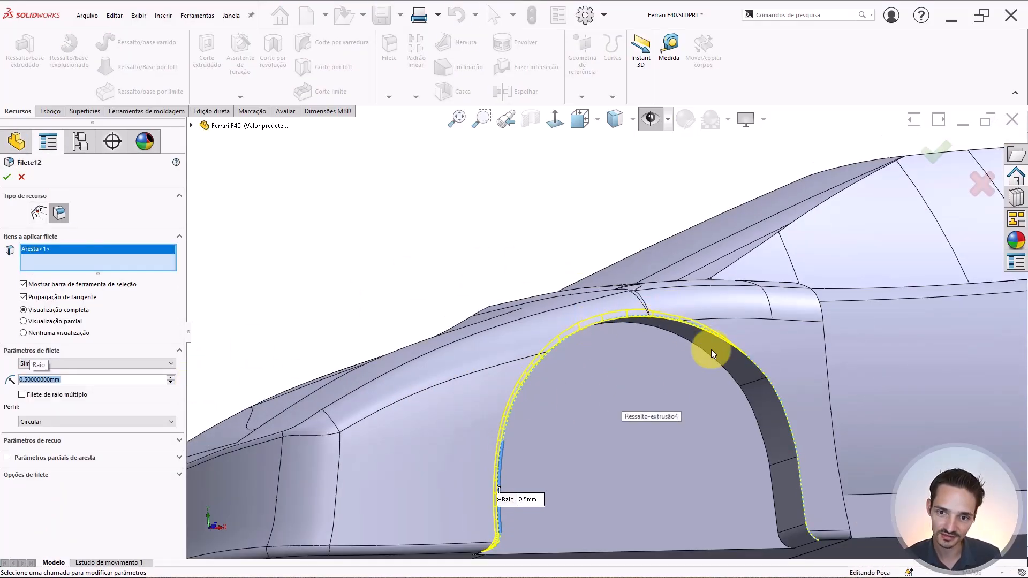
# Add the rear portion of the wheel arch's outer edge to the same fillet and apply it.
pyautogui.moveTo(712, 349); pyautogui.dragTo(760, 395, button='middle')
pyautogui.click(774, 397)
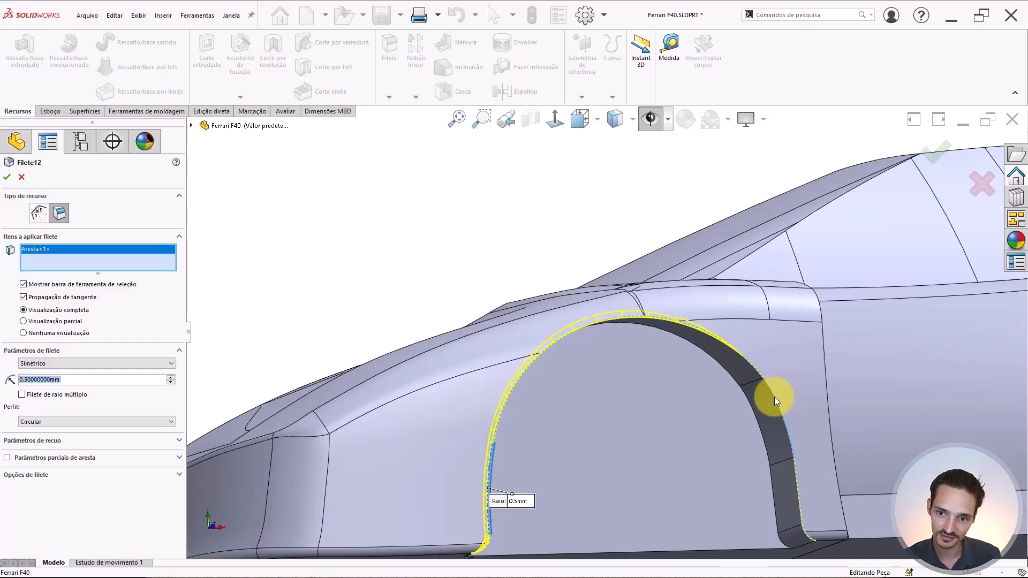
pyautogui.scroll(2, 669, 367)
pyautogui.moveTo(668, 367); pyautogui.dragTo(559, 400, button='middle')
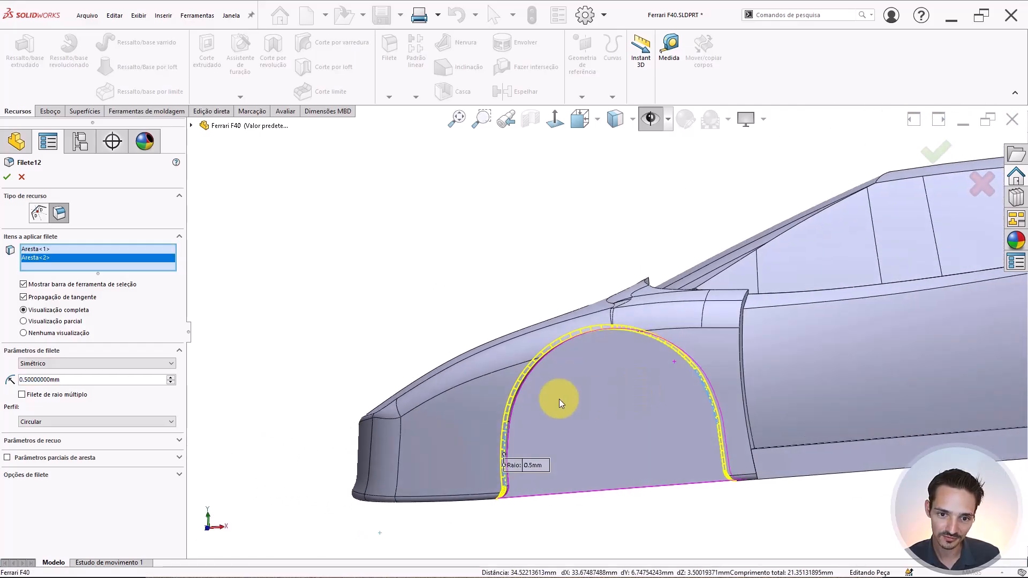
pyautogui.scroll(-5, 520, 409)
pyautogui.moveTo(648, 322); pyautogui.dragTo(602, 333, button='middle')
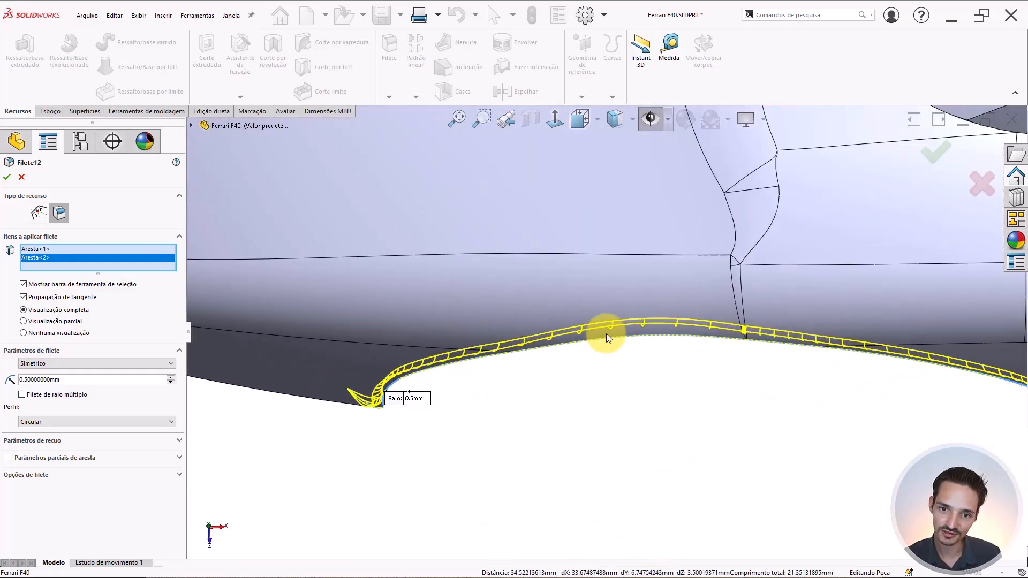
pyautogui.scroll(3, 665, 359)
pyautogui.click(666, 359)
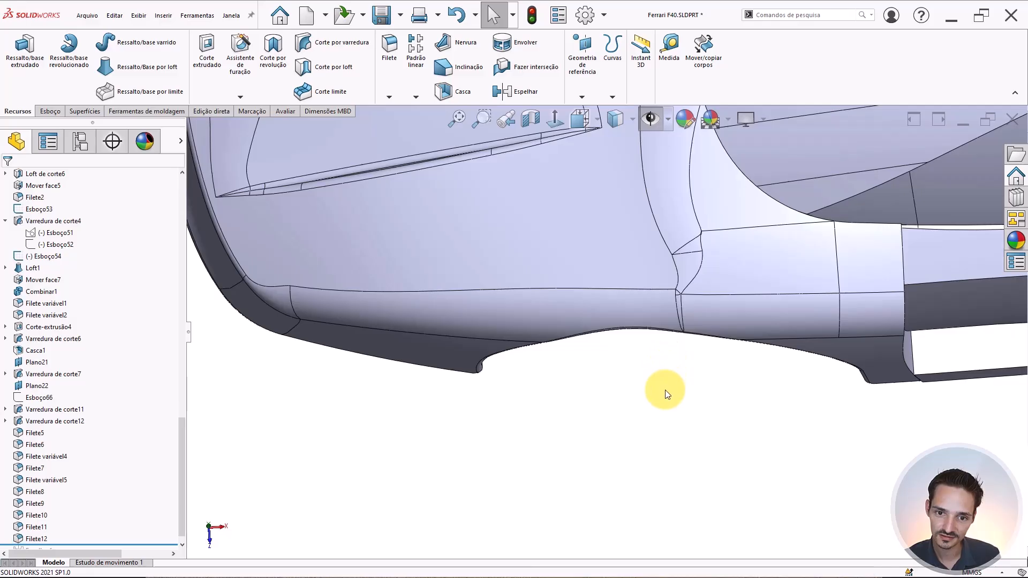
# Set the variable fillet's radius on the fender's upper edge, at the point where it meets the front of the wheel arch, to 5 mm.
pyautogui.moveTo(666, 392); pyautogui.dragTo(668, 207, button='middle')
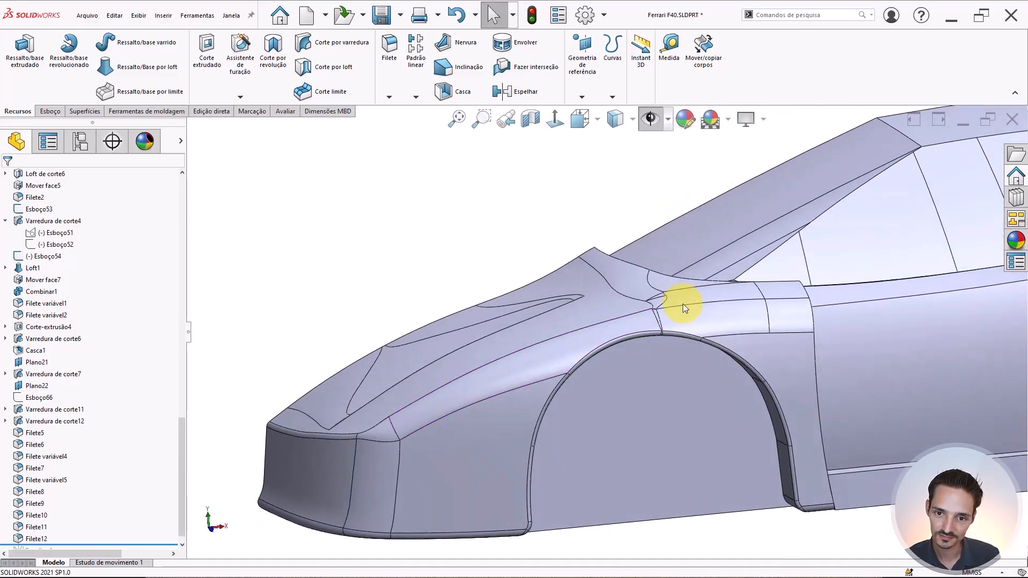
pyautogui.scroll(-5, 685, 304)
pyautogui.moveTo(669, 305); pyautogui.dragTo(657, 332, button='middle')
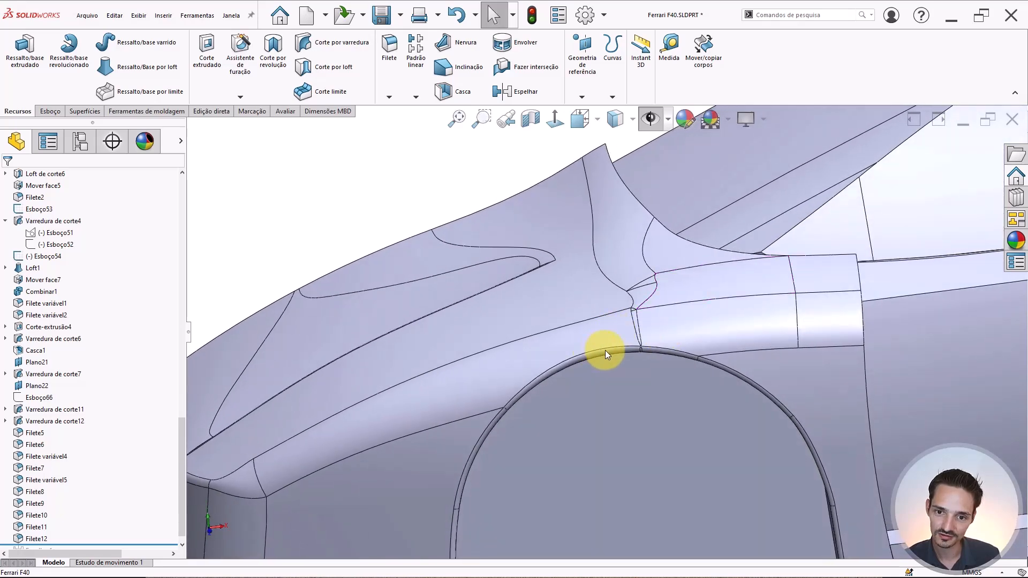
pyautogui.click(599, 303)
pyautogui.moveTo(599, 303)
pyautogui.mouseDown(button='middle')
pyautogui.moveTo(625, 284)
pyautogui.moveTo(601, 275)
pyautogui.moveTo(623, 281)
pyautogui.moveTo(658, 264)
pyautogui.moveTo(695, 271)
pyautogui.moveTo(535, 298)
pyautogui.mouseUp(button='middle')
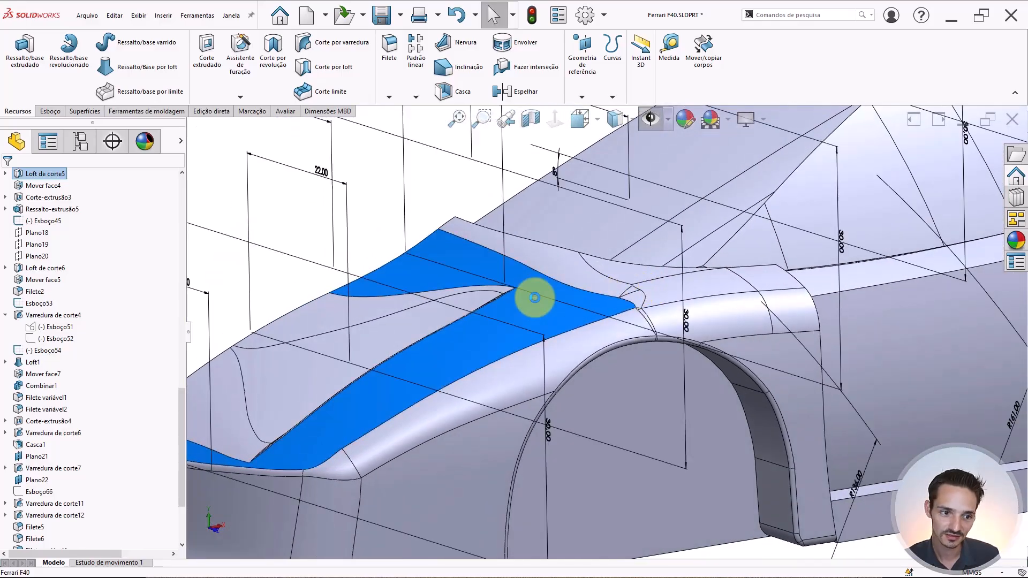
pyautogui.moveTo(595, 342); pyautogui.dragTo(556, 386, button='middle')
pyautogui.doubleClick(556, 387)
pyautogui.write('6')
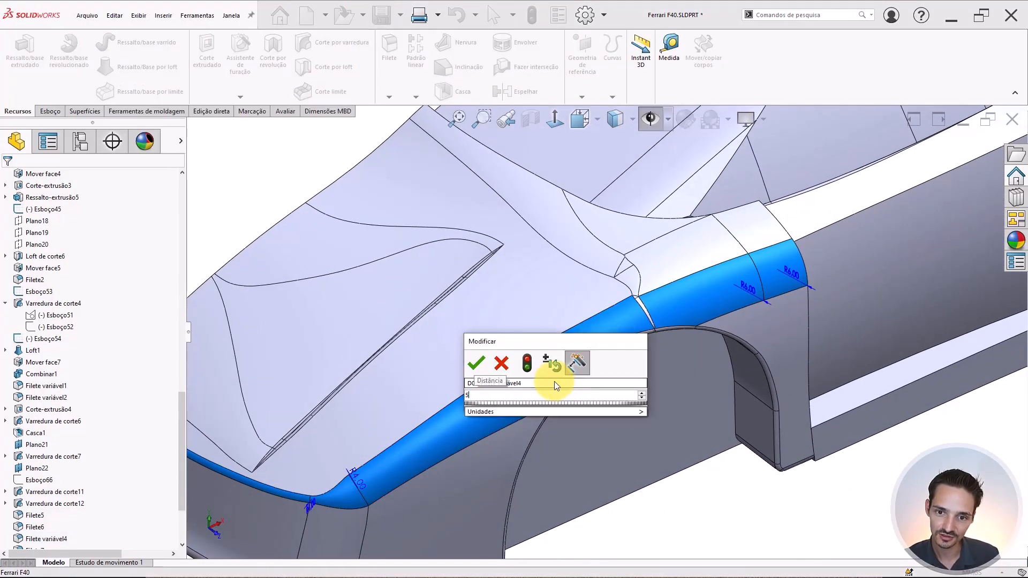
# Set the variable fillet's two radii on the fender behind the wheel arch, next to the door, to 5 mm each.
pyautogui.click(751, 284)
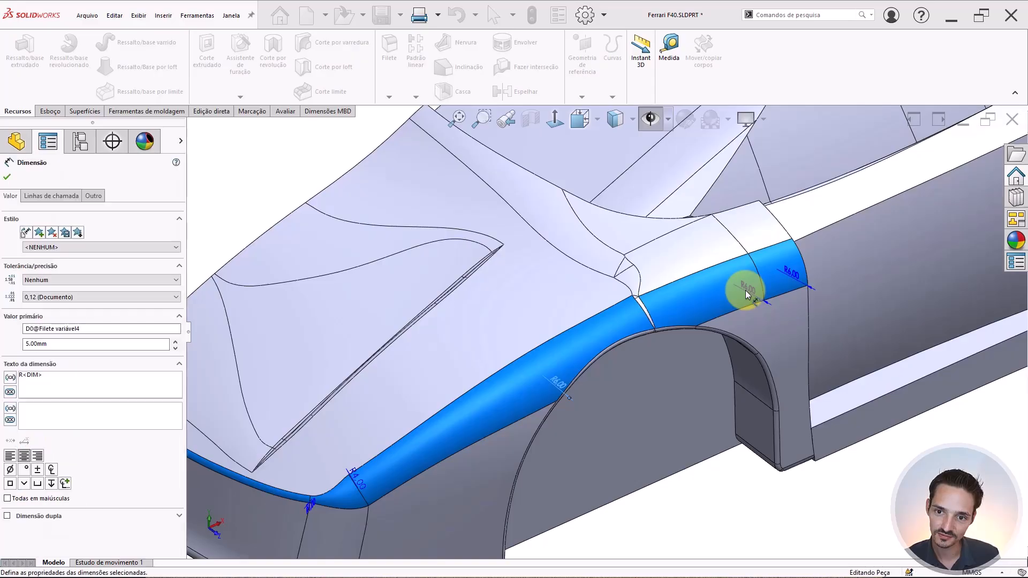
pyautogui.doubleClick(745, 290)
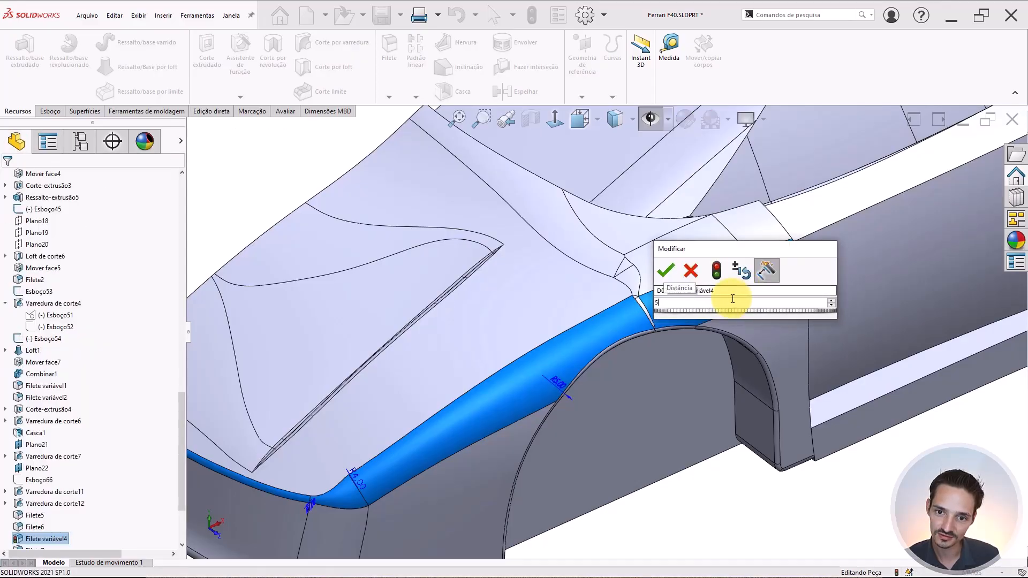
pyautogui.press('Return')
pyautogui.click(791, 275)
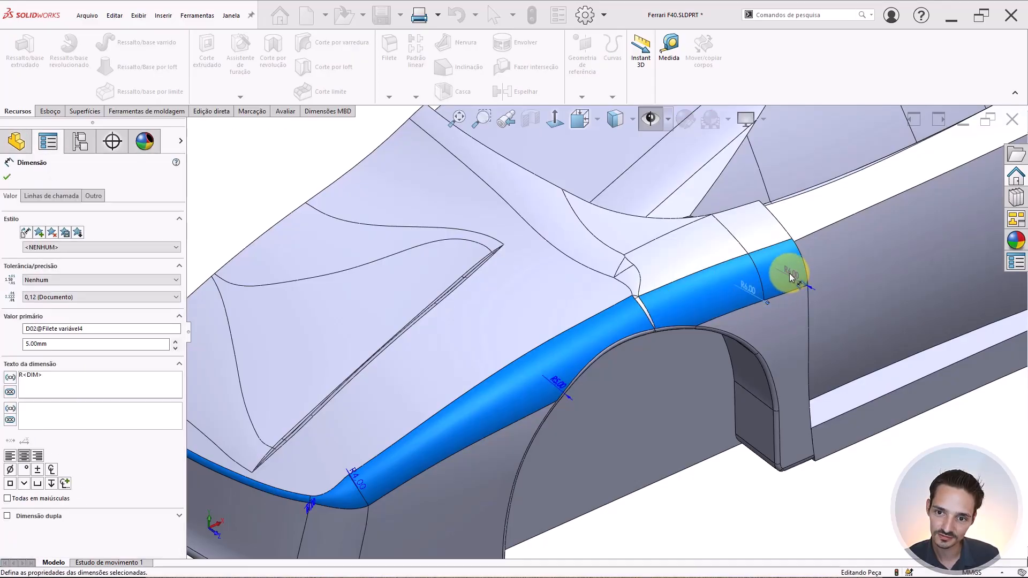
pyautogui.doubleClick(790, 273)
pyautogui.write('5')
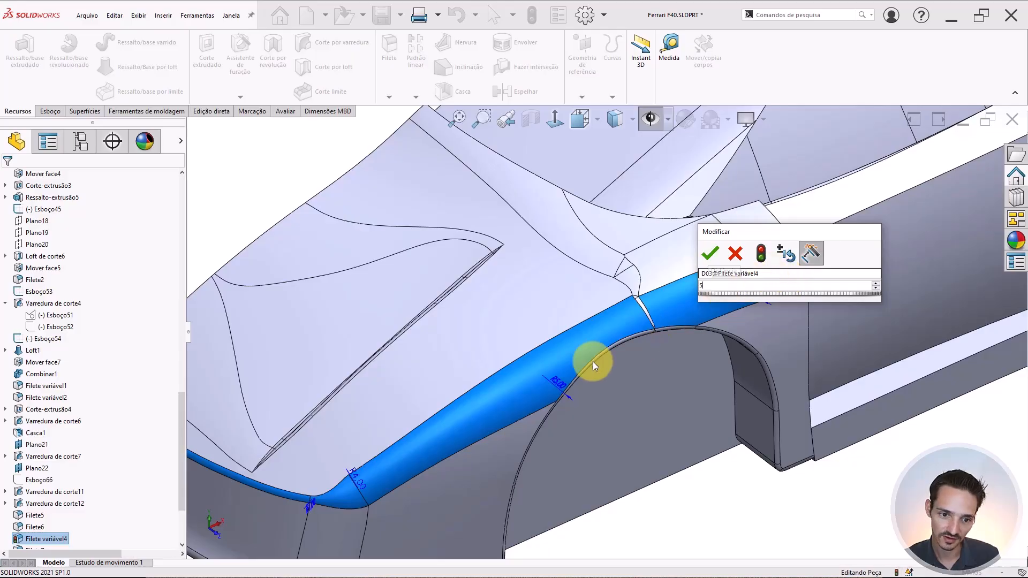
pyautogui.press('Return')
pyautogui.click(541, 394)
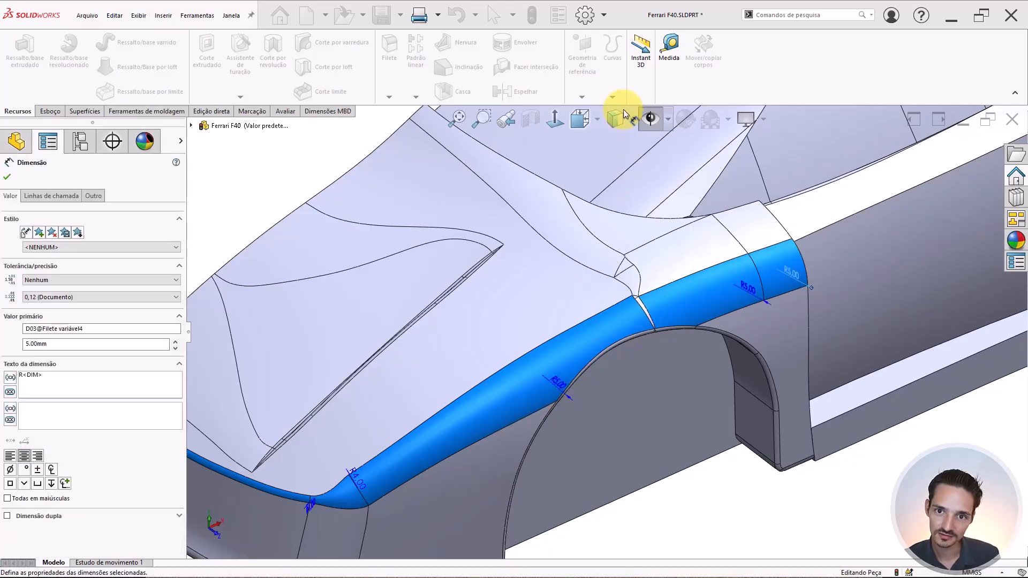
pyautogui.press('Escape')
# Check the fender contour from above, then rebuild the model, ignoring feature errors and closing the error report.
pyautogui.scroll(3, 647, 236)
pyautogui.scroll(-3, 632, 328)
pyautogui.moveTo(632, 328); pyautogui.dragTo(645, 276, button='middle')
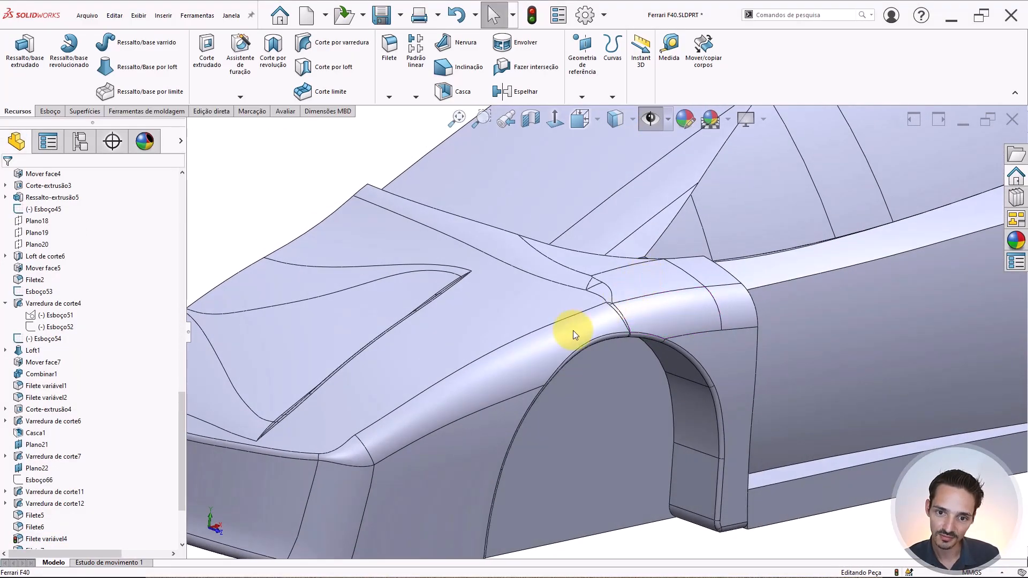
pyautogui.scroll(3, 646, 321)
pyautogui.moveTo(646, 321); pyautogui.dragTo(646, 442, button='middle')
pyautogui.hotkey('ctrl', '5')
pyautogui.scroll(-5, 556, 411)
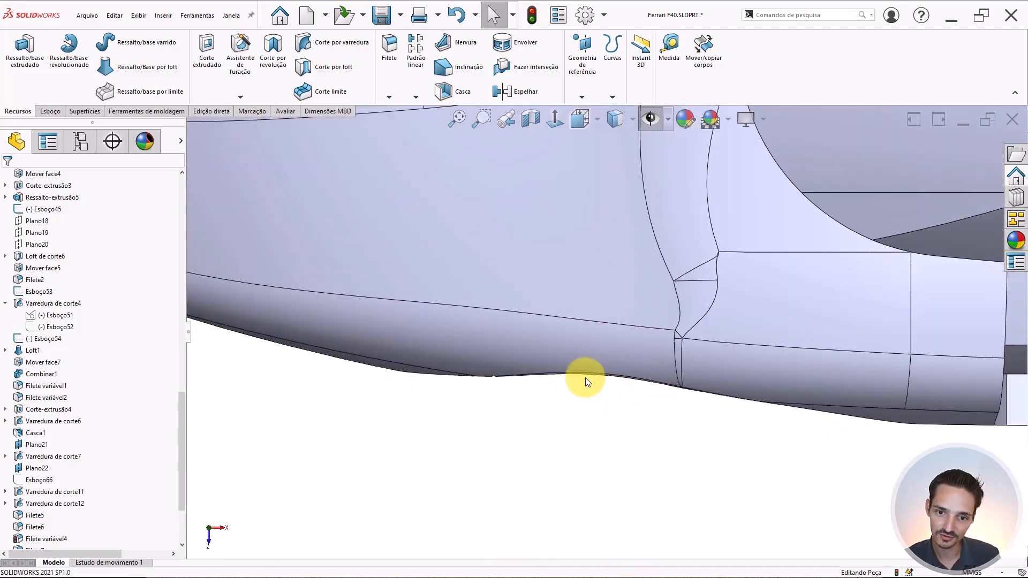
pyautogui.click(532, 16)
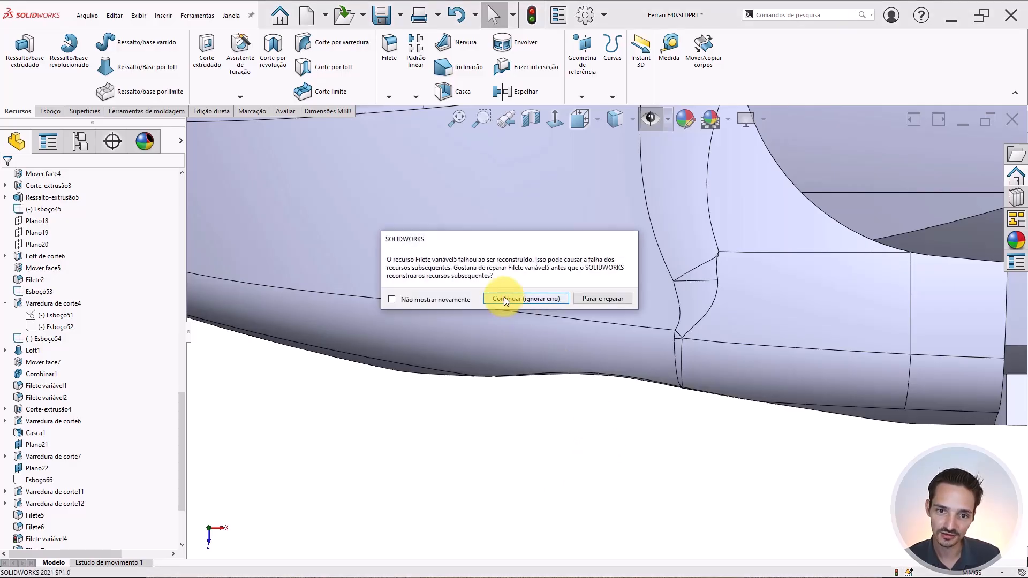
pyautogui.click(504, 298)
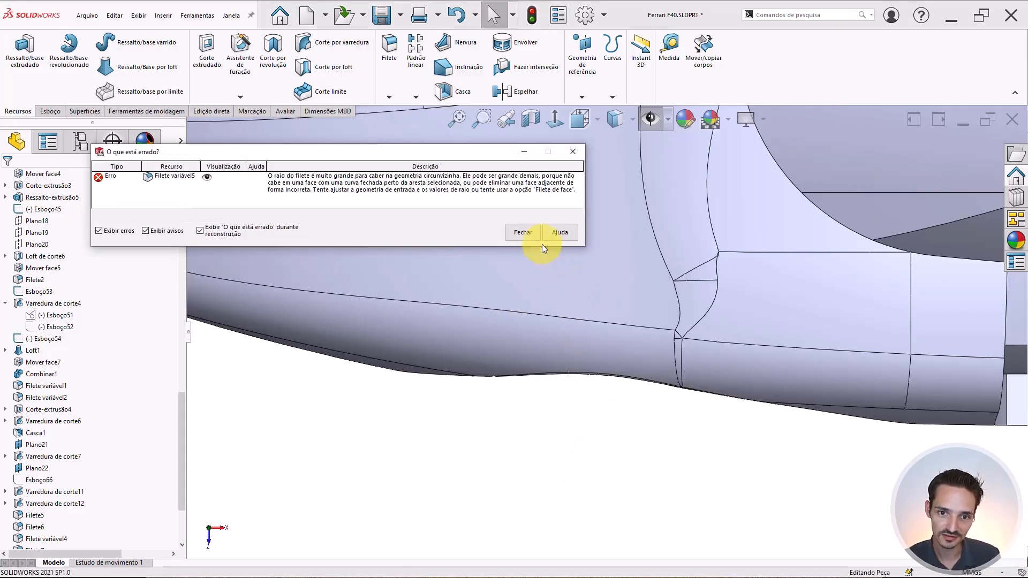
pyautogui.click(524, 232)
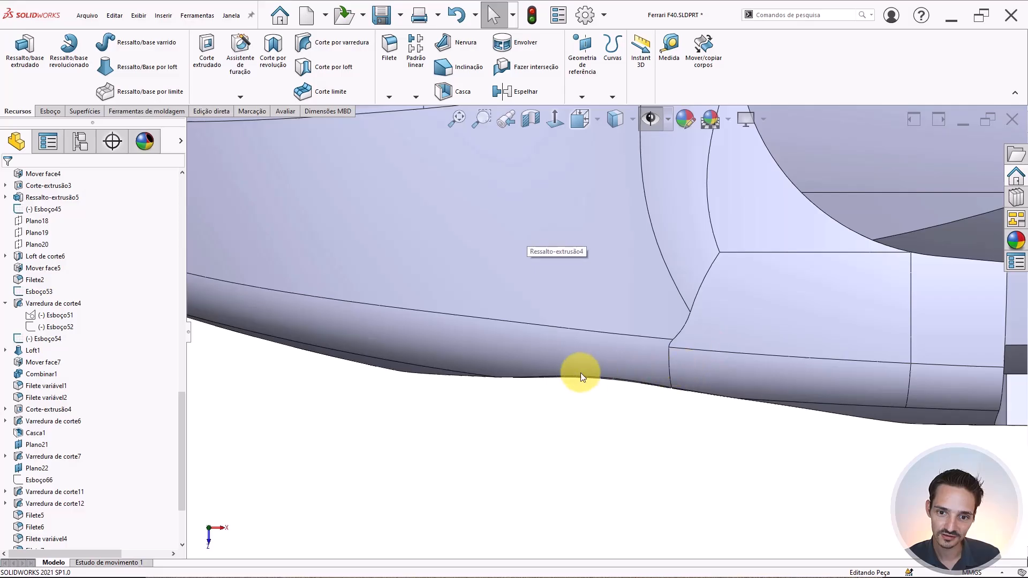
# Roll the feature history back to just before Filete8, directly after the variable fillet Filete variável5, and close the error report.
pyautogui.scroll(4, 580, 373)
pyautogui.moveTo(679, 358); pyautogui.dragTo(659, 224, button='middle')
pyautogui.scroll(-3, 100, 448)
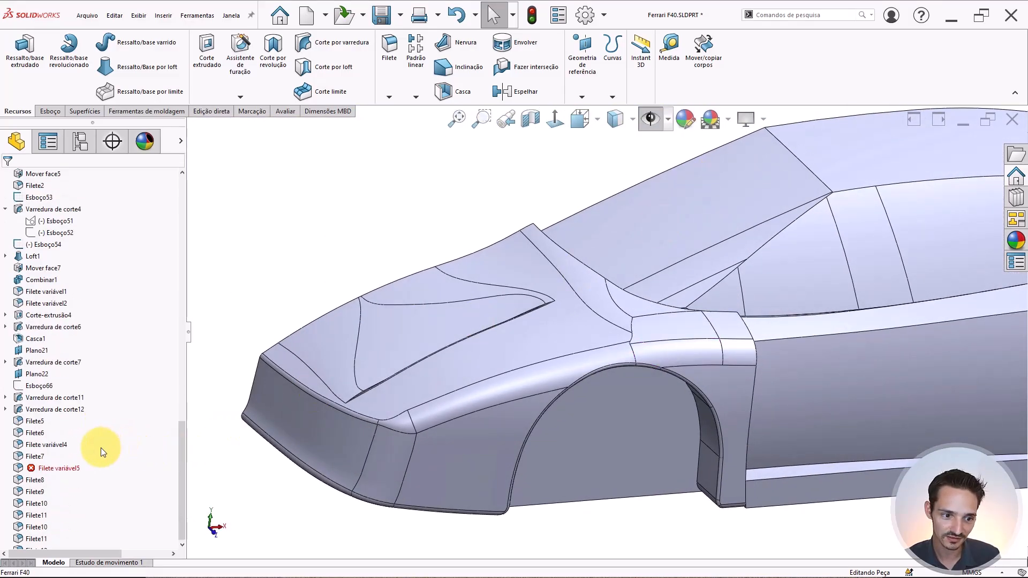
pyautogui.click(36, 481)
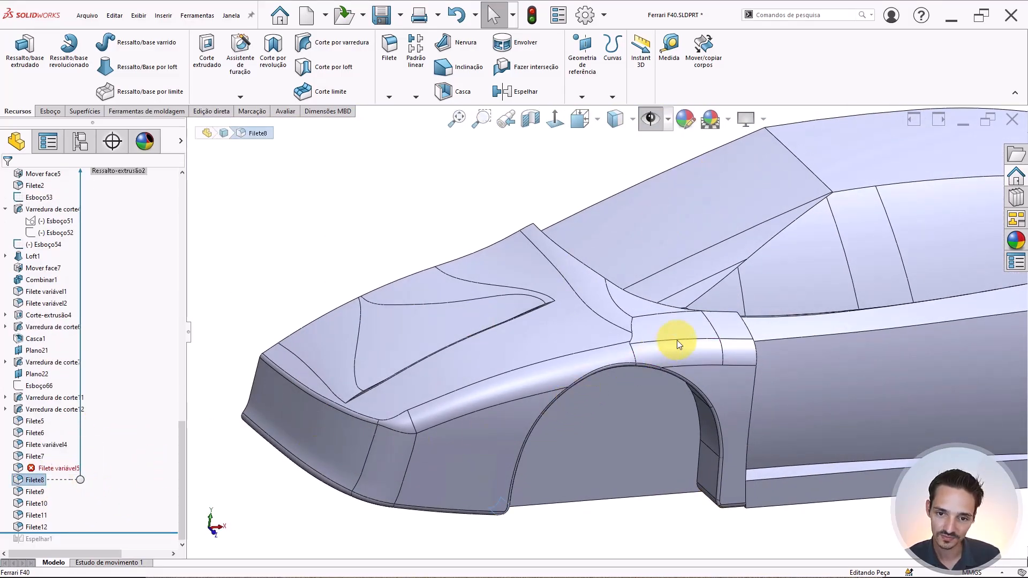
pyautogui.scroll(-5, 622, 353)
pyautogui.press('r')
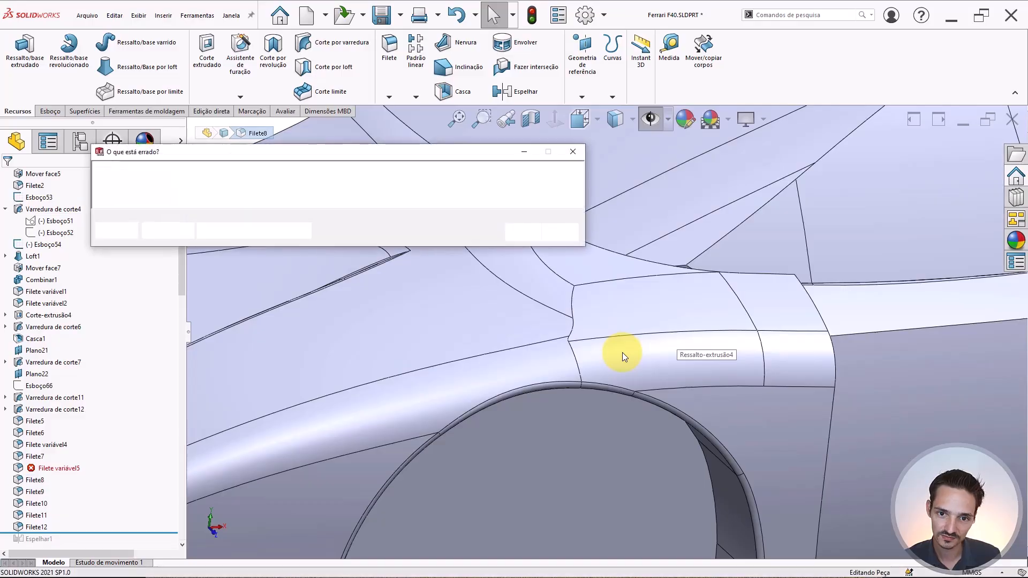
pyautogui.click(517, 236)
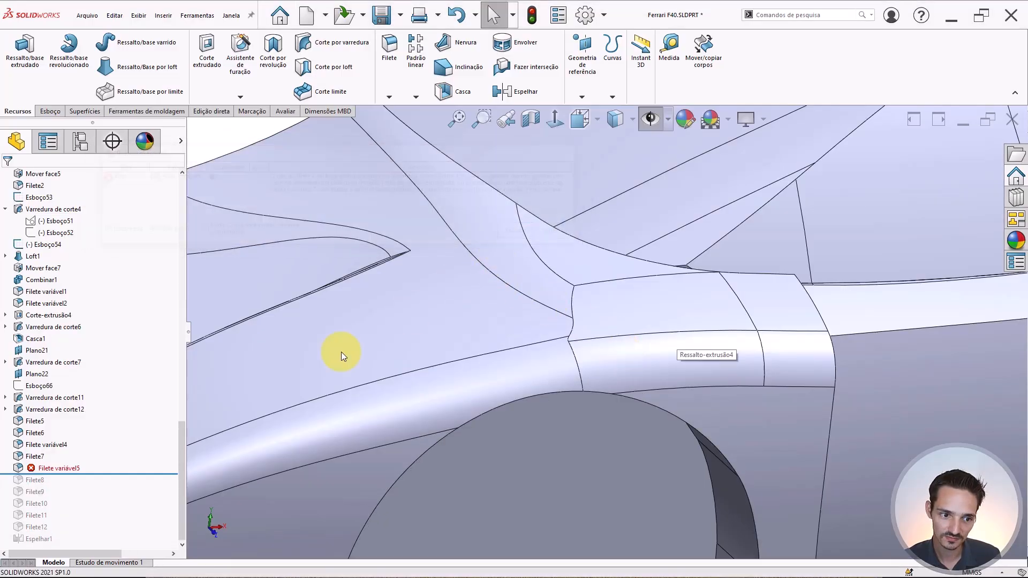
# Roll the feature history back to just before the variable fillet Filete variável5.
pyautogui.click(51, 467)
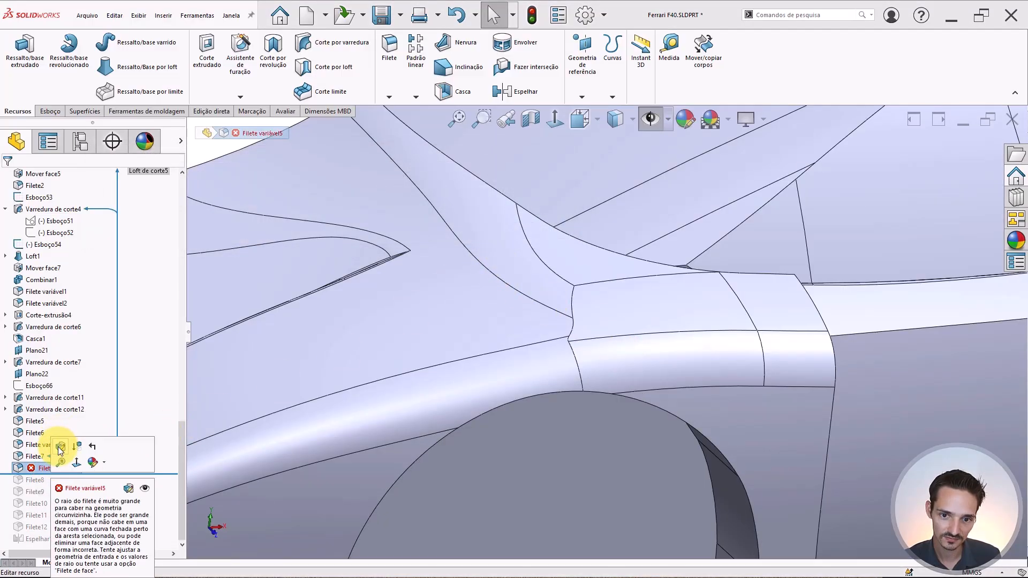
pyautogui.click(59, 449)
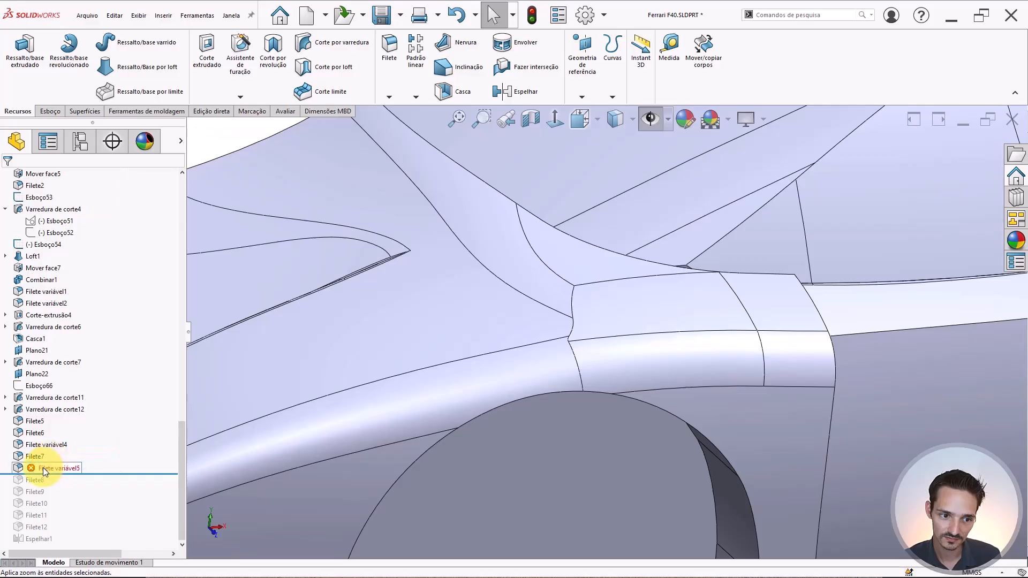
pyautogui.scroll(6, 452, 439)
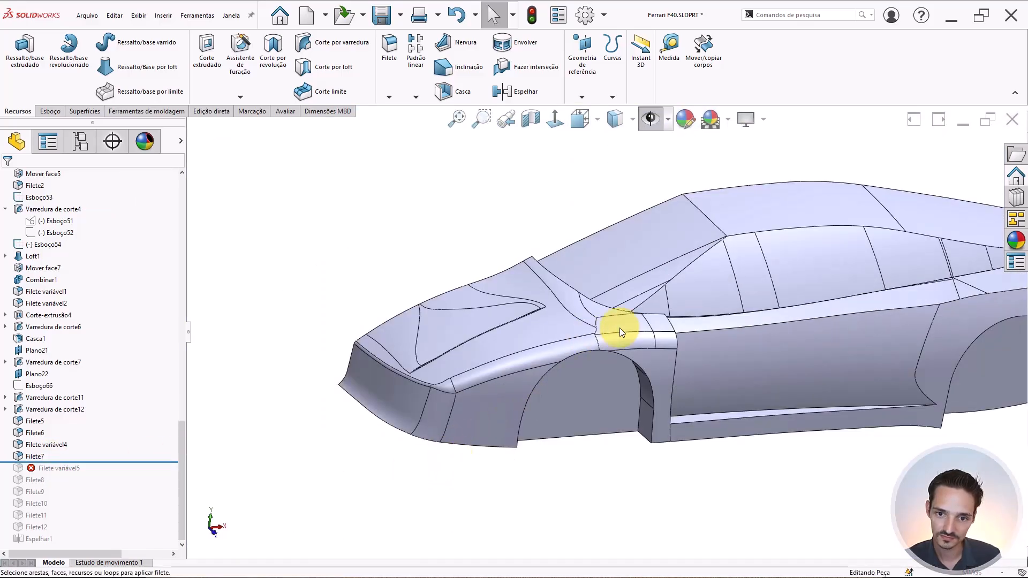
# Try a constant-radius fillet on the fender's cross edge above the front wheel arch, testing radii of 2, 5 and 4 mm.
pyautogui.scroll(-6, 619, 327)
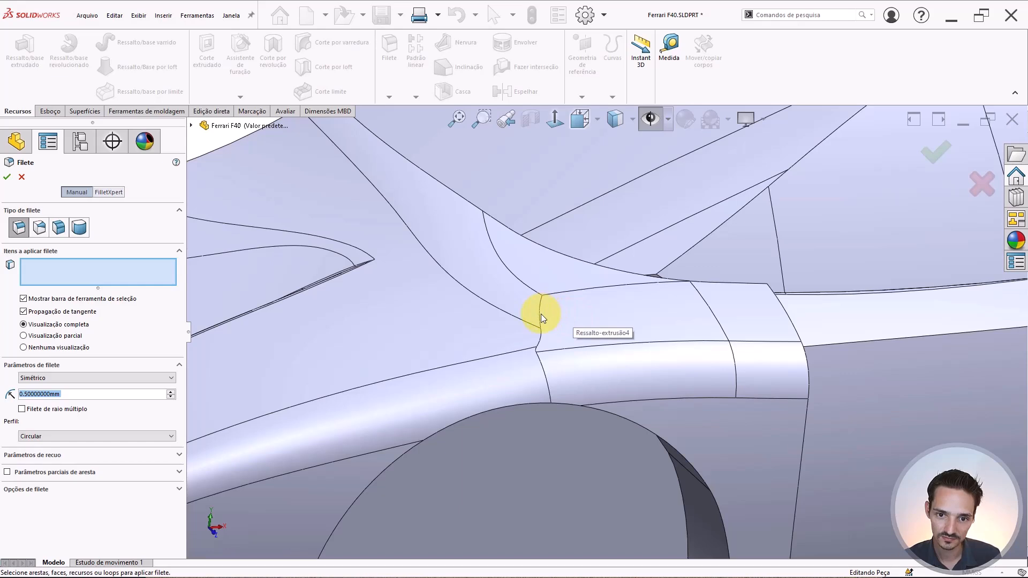
pyautogui.click(550, 342)
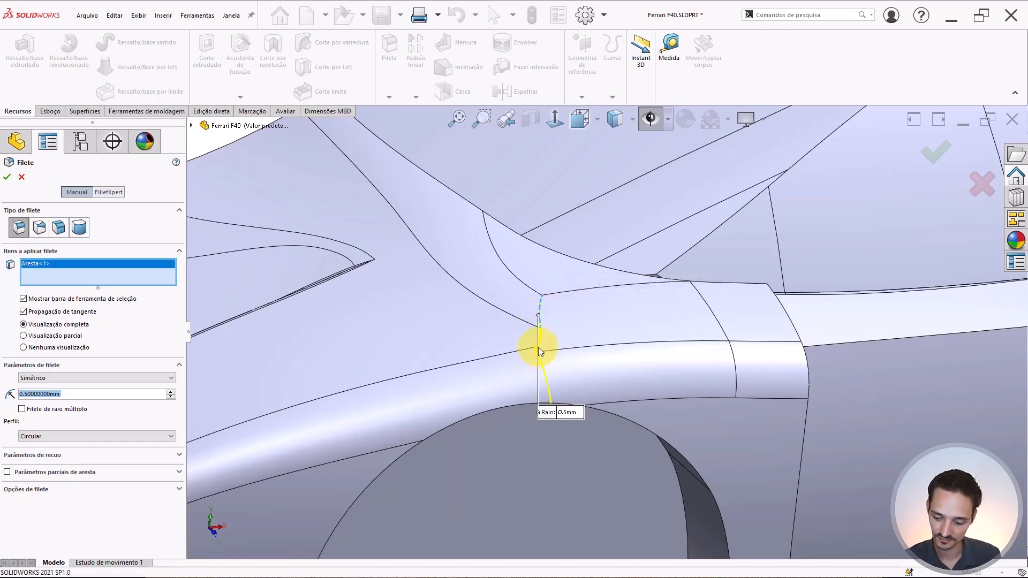
pyautogui.write('2')
pyautogui.press('Return')
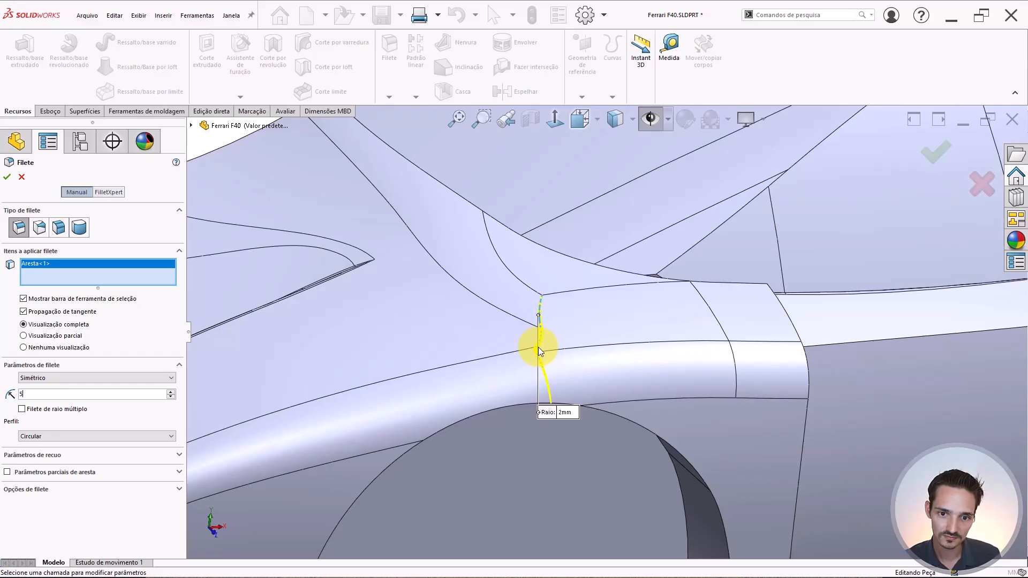
pyautogui.write('5')
pyautogui.press('Return')
pyautogui.write('4')
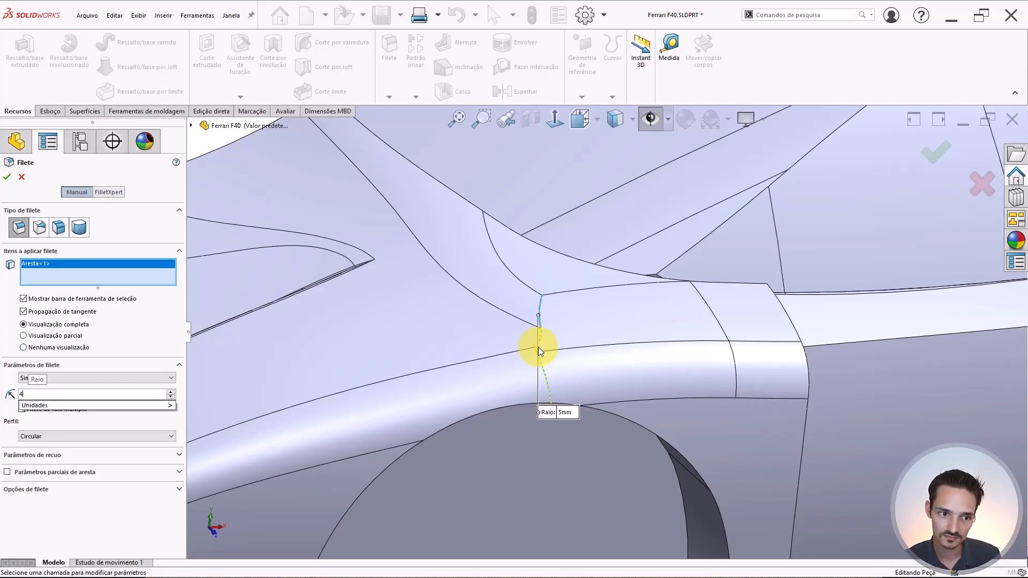
pyautogui.press('Return')
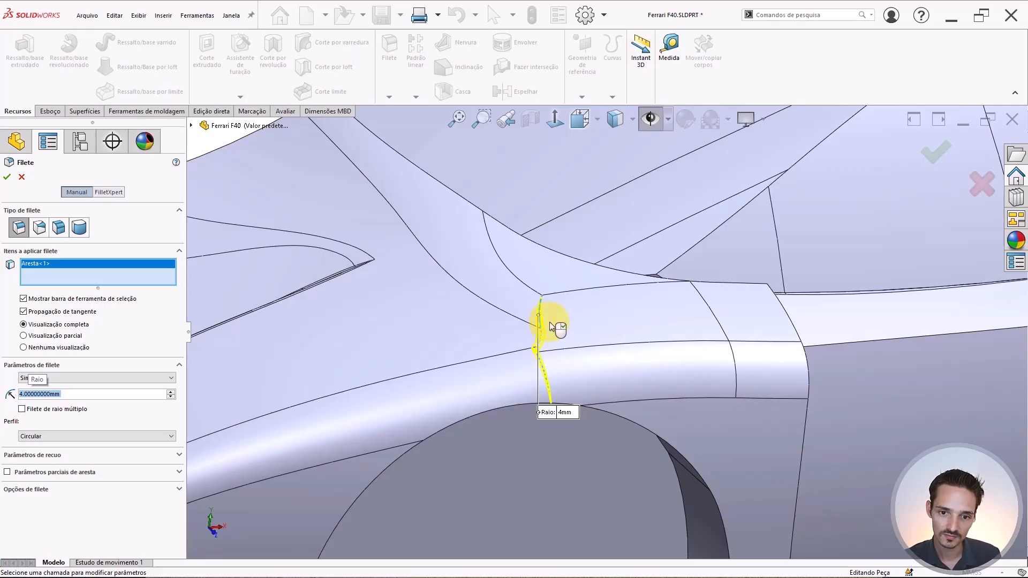
pyautogui.moveTo(584, 387); pyautogui.dragTo(578, 348, button='middle')
pyautogui.scroll(-1, 577, 348)
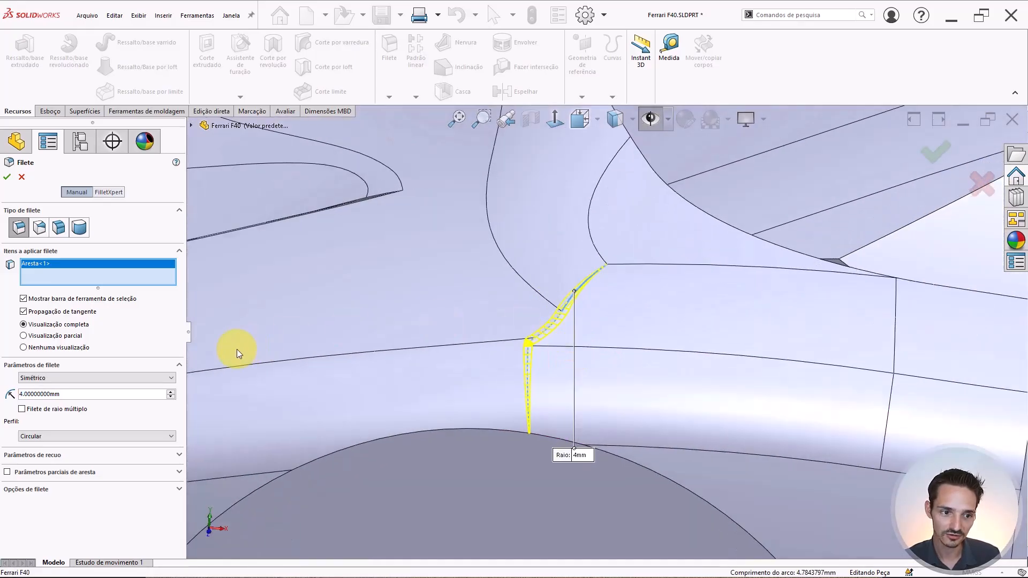
# Try a 5 mm face fillet between the curved face below the windshield pillar and the upper fender face behind the cross edge.
pyautogui.click(55, 227)
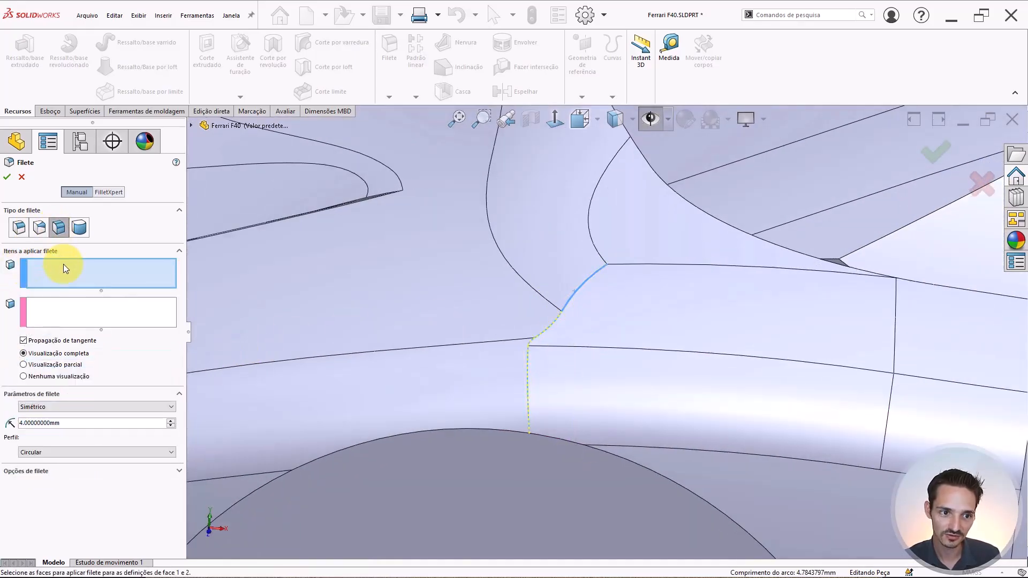
pyautogui.click(472, 259)
pyautogui.click(131, 310)
pyautogui.click(610, 332)
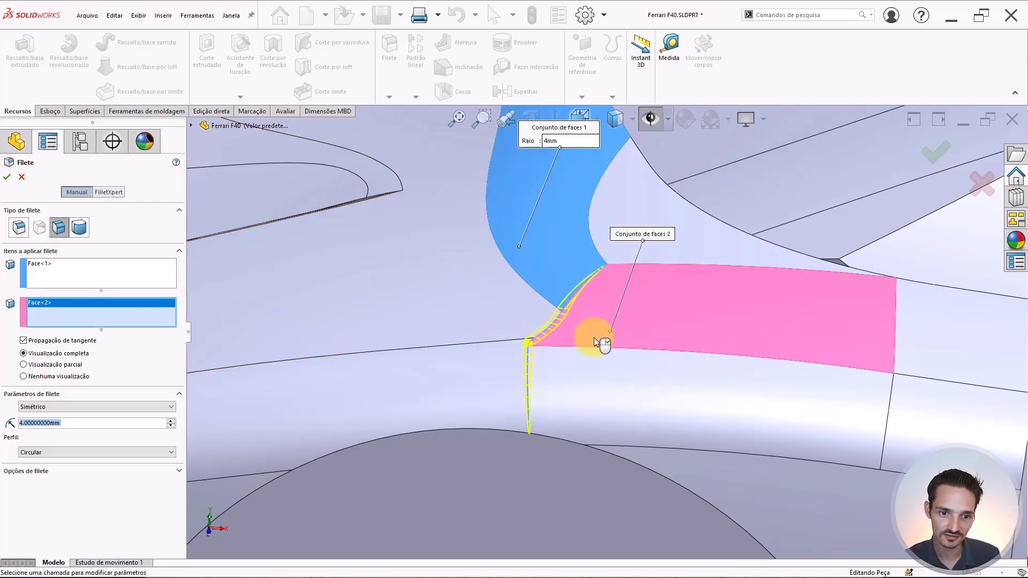
pyautogui.write('5')
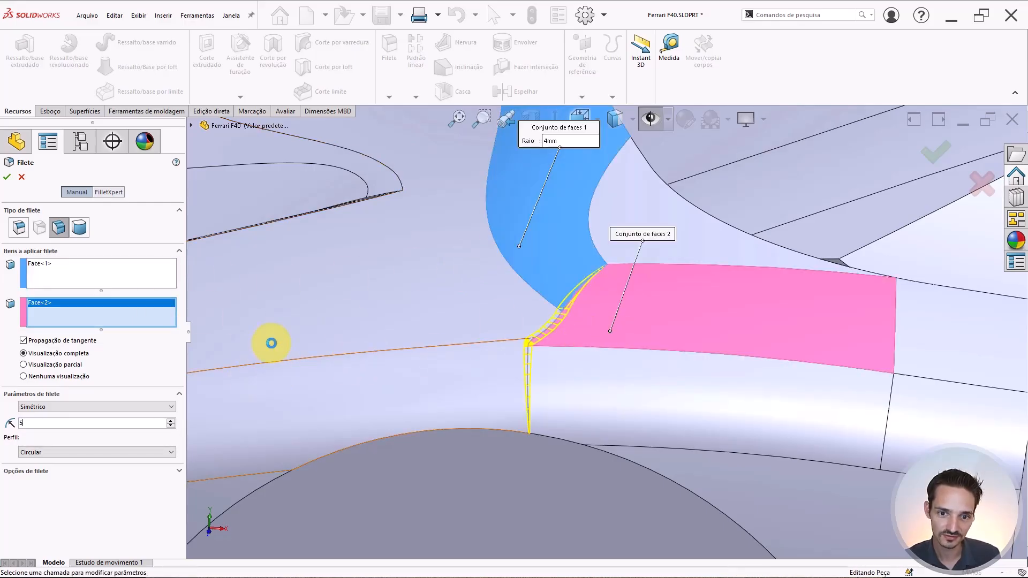
pyautogui.press('Return')
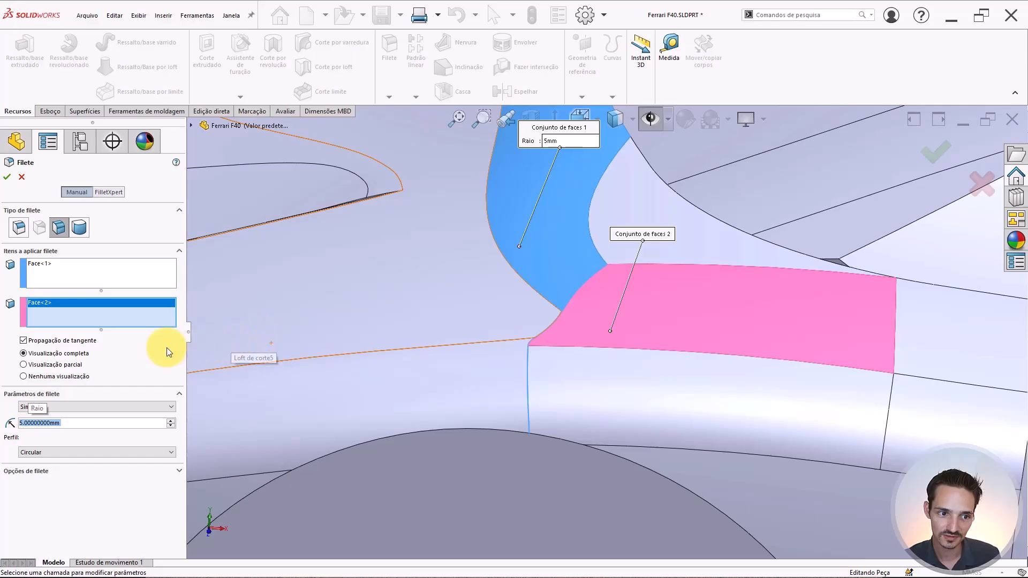
# Try extending the face fillet's first face set with the hood face and the rounded fender face over the wheel arch, and discard the fillet.
pyautogui.click(33, 267)
pyautogui.click(363, 285)
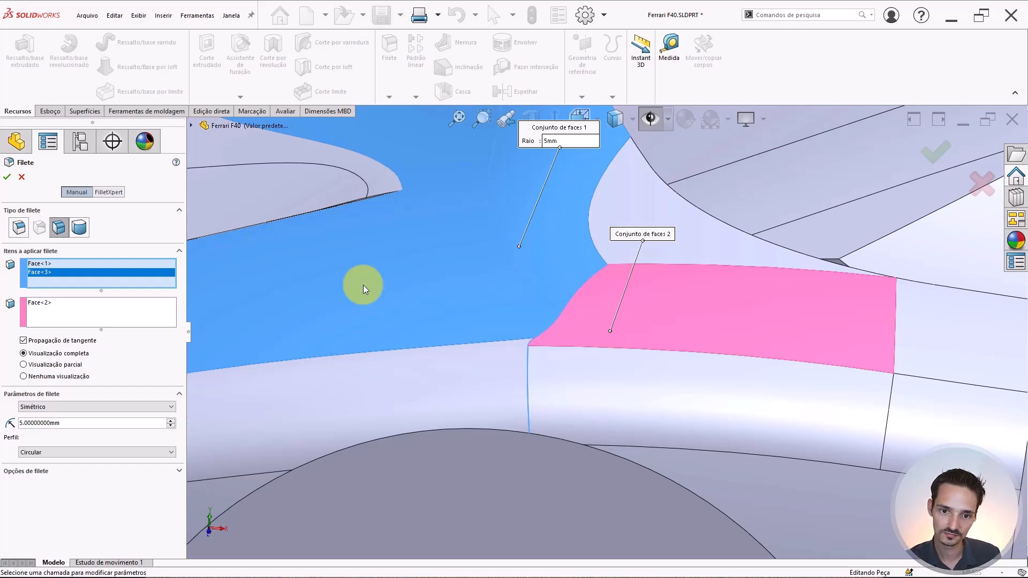
pyautogui.scroll(2, 514, 363)
pyautogui.scroll(-2, 507, 361)
pyautogui.click(507, 361)
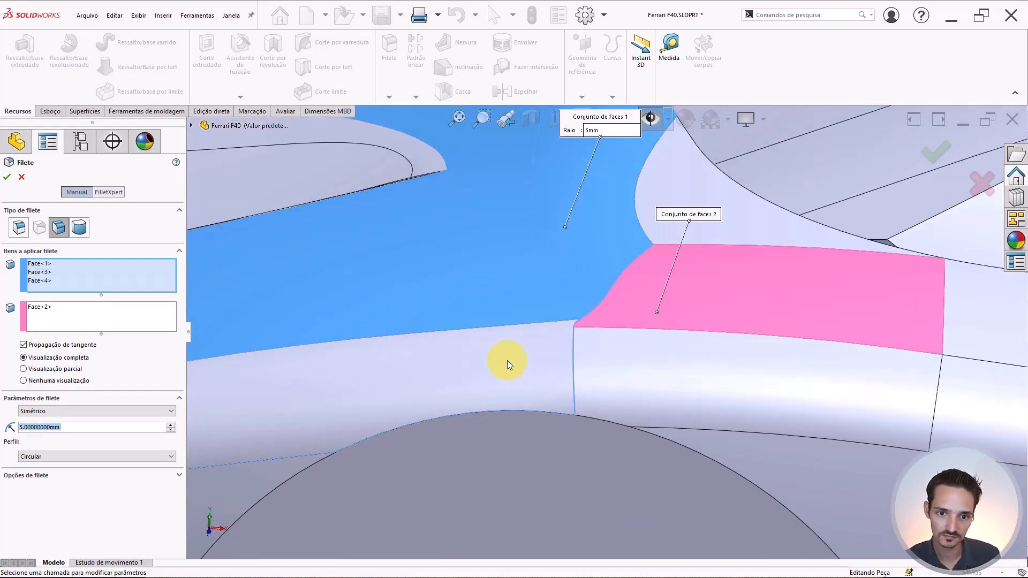
pyautogui.scroll(1, 552, 363)
pyautogui.scroll(-1, 557, 361)
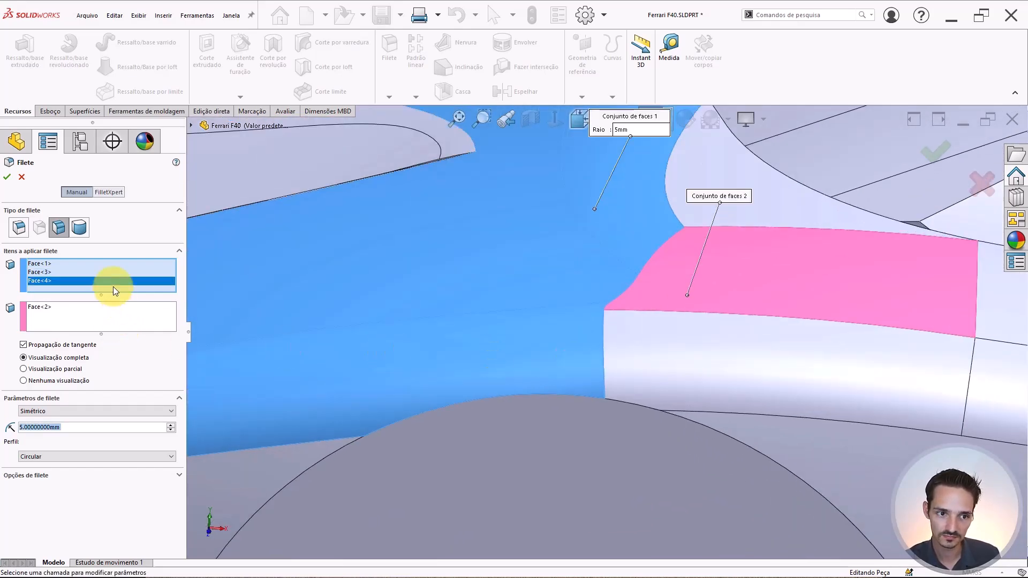
pyautogui.click(21, 178)
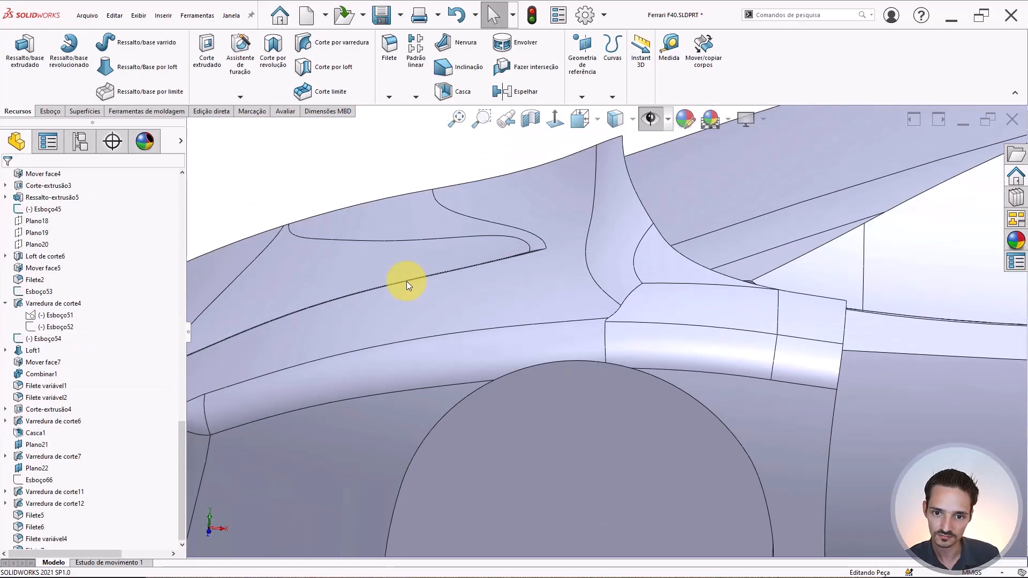
pyautogui.scroll(3, 406, 281)
pyautogui.press('Return')
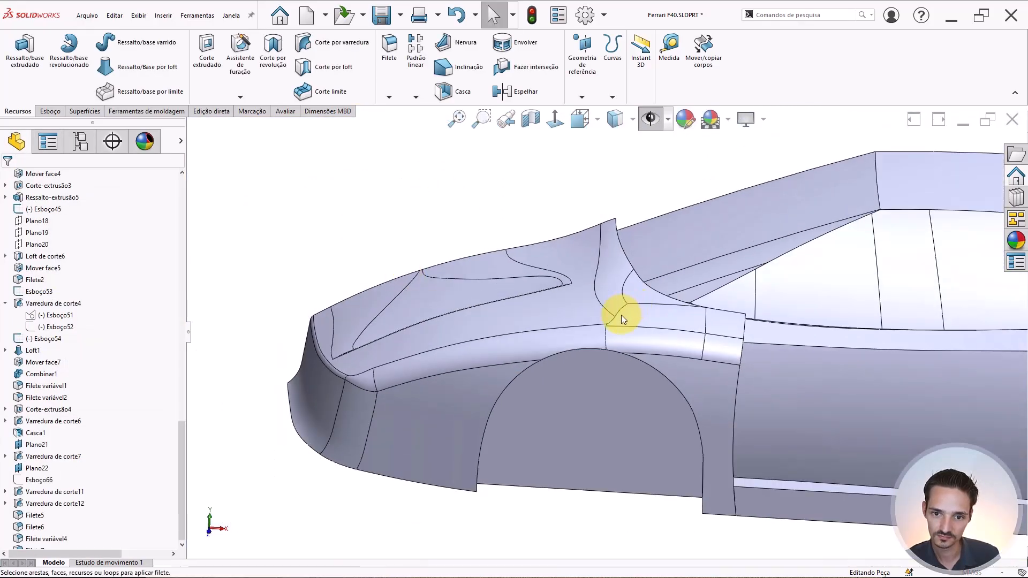
pyautogui.scroll(-3, 621, 314)
pyautogui.moveTo(649, 328); pyautogui.dragTo(605, 326, button='middle')
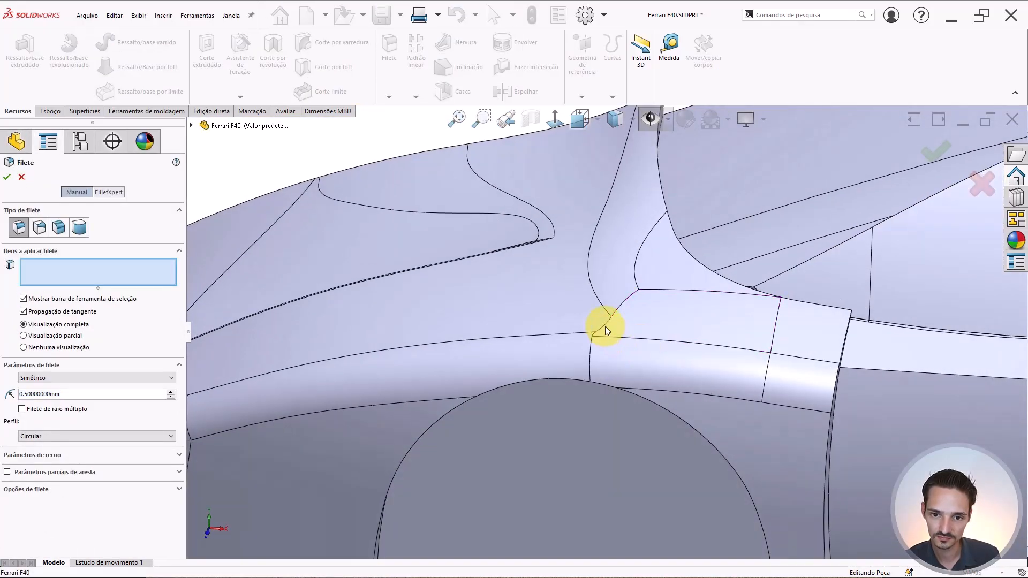
pyautogui.scroll(-2, 605, 326)
pyautogui.press('Escape')
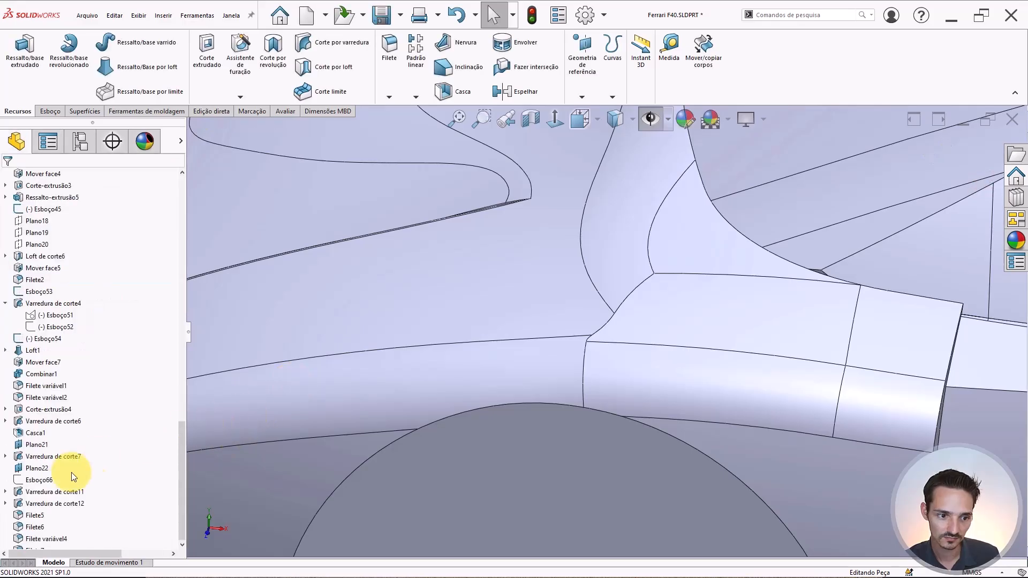
# Roll the history forward past Filete variável5, open it for editing and set its V2 radius to 15 mm.
pyautogui.moveTo(105, 462); pyautogui.dragTo(97, 471)
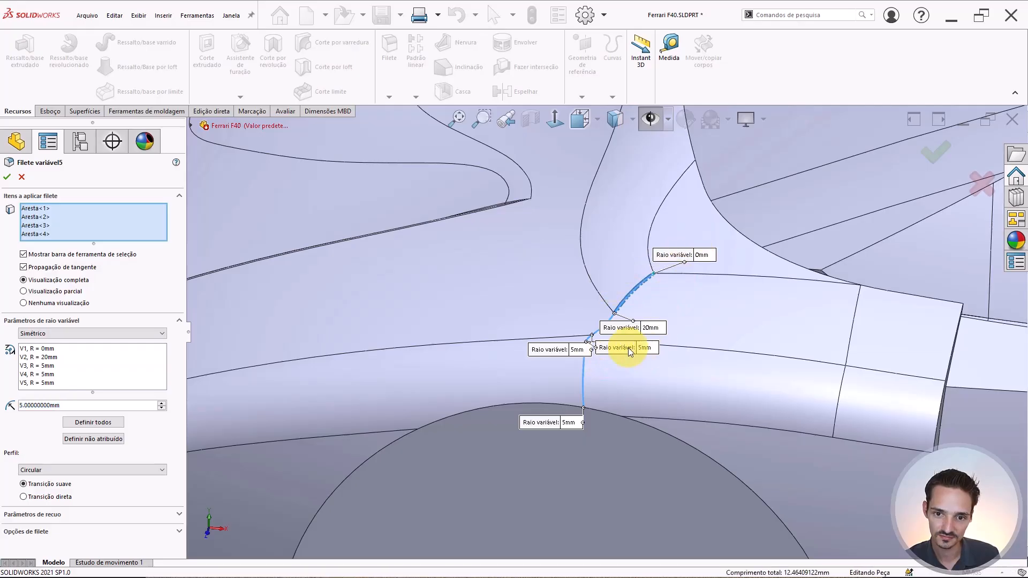
pyautogui.click(650, 327)
pyautogui.write('15')
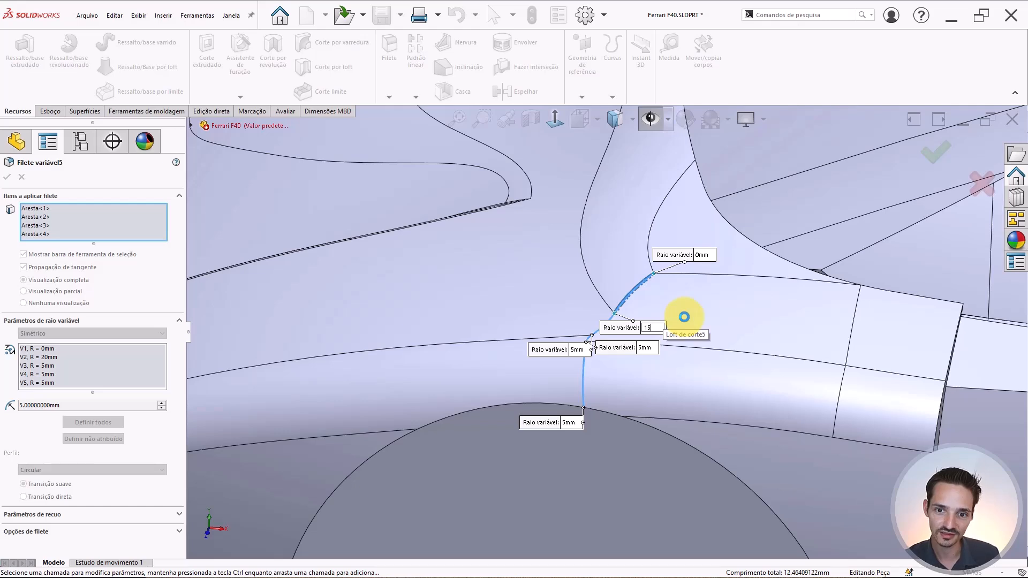
pyautogui.scroll(-1, 691, 343)
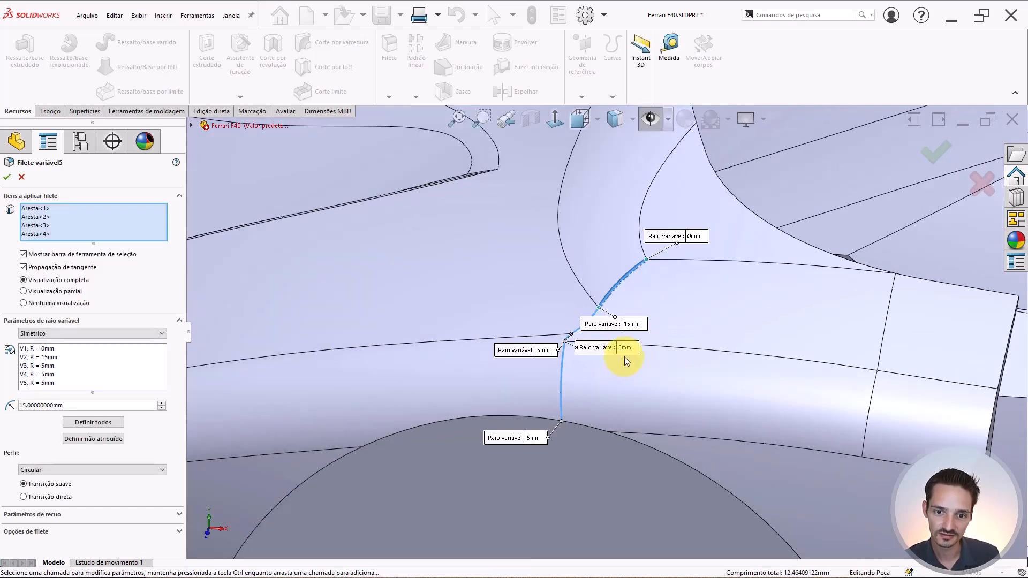
# Set the variable fillet's radius at the wheel arch end (V5) to 0 mm and the V2 radius to 10 mm.
pyautogui.click(532, 442)
pyautogui.write('0')
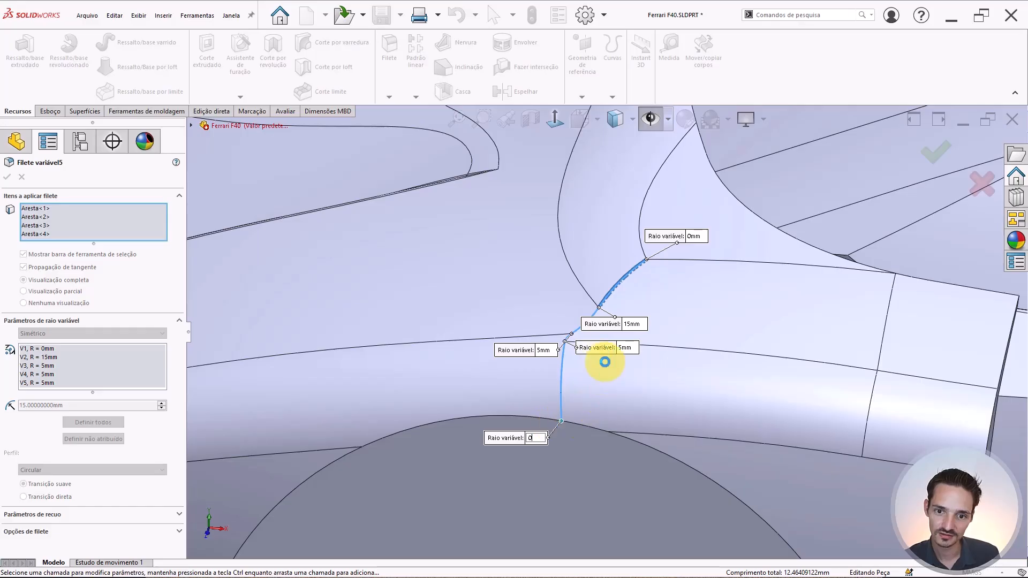
pyautogui.press('Return')
pyautogui.moveTo(549, 349); pyautogui.dragTo(509, 296)
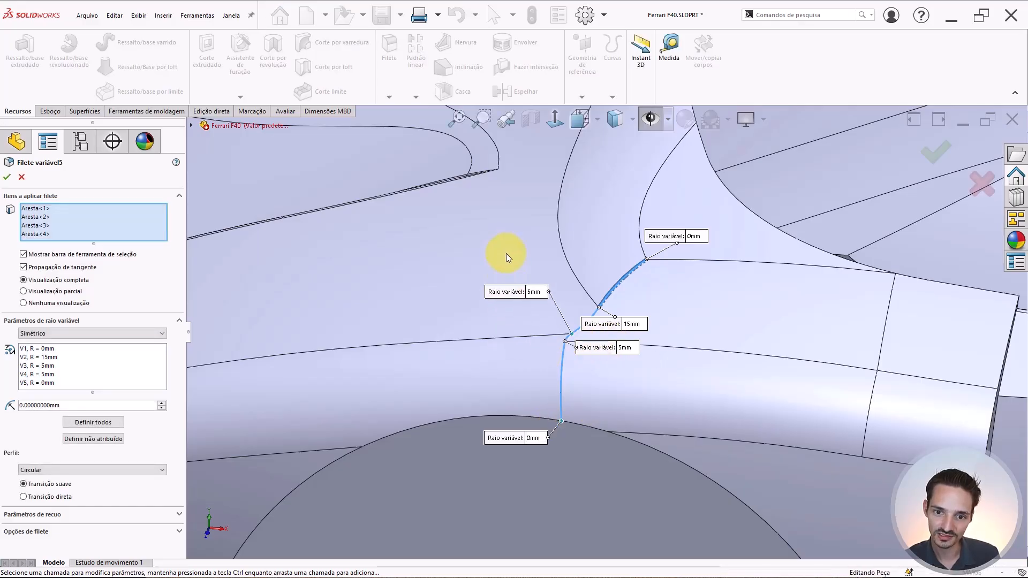
pyautogui.click(632, 325)
pyautogui.write('10')
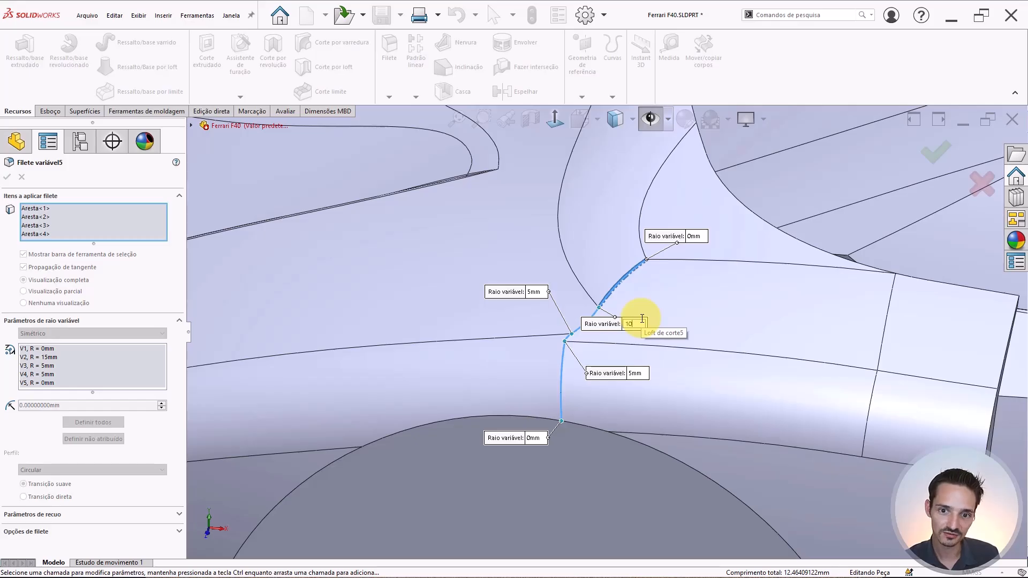
pyautogui.press('Return')
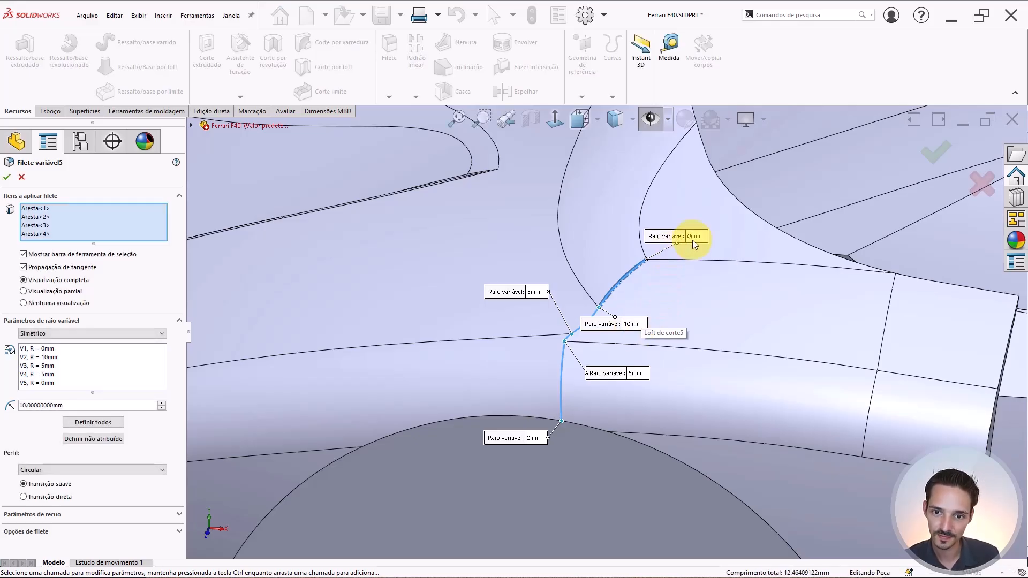
# Try 10 mm for the variable fillet's radius at the upper end of the edge chain (V1), and set it to 5 mm.
pyautogui.click(704, 239)
pyautogui.write('10')
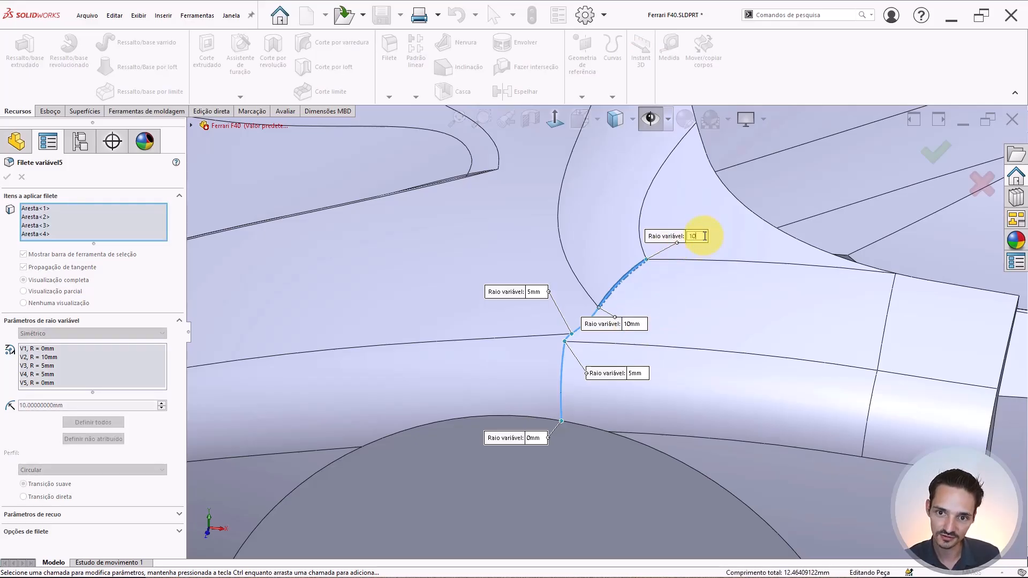
pyautogui.press('Return')
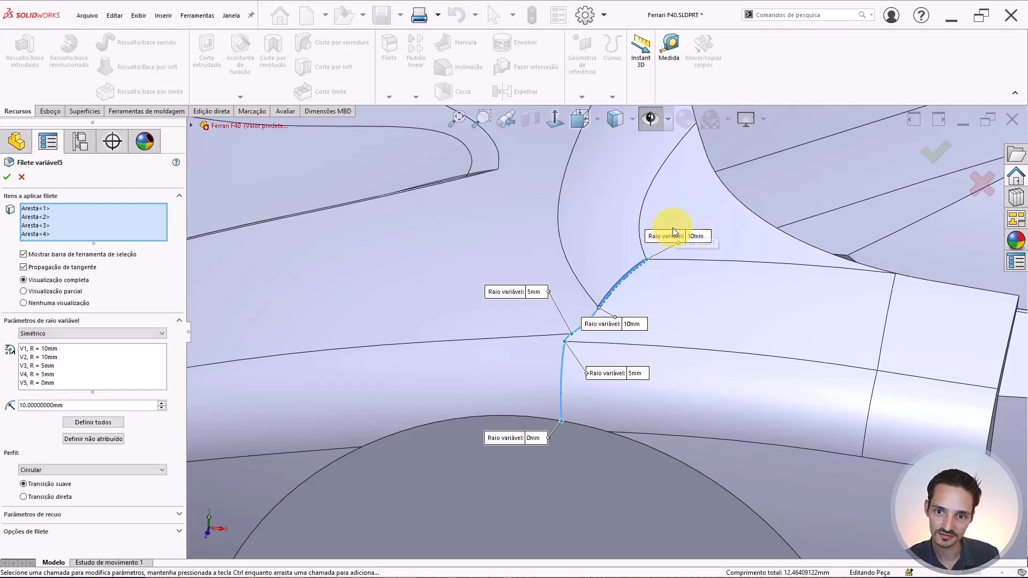
pyautogui.write('5')
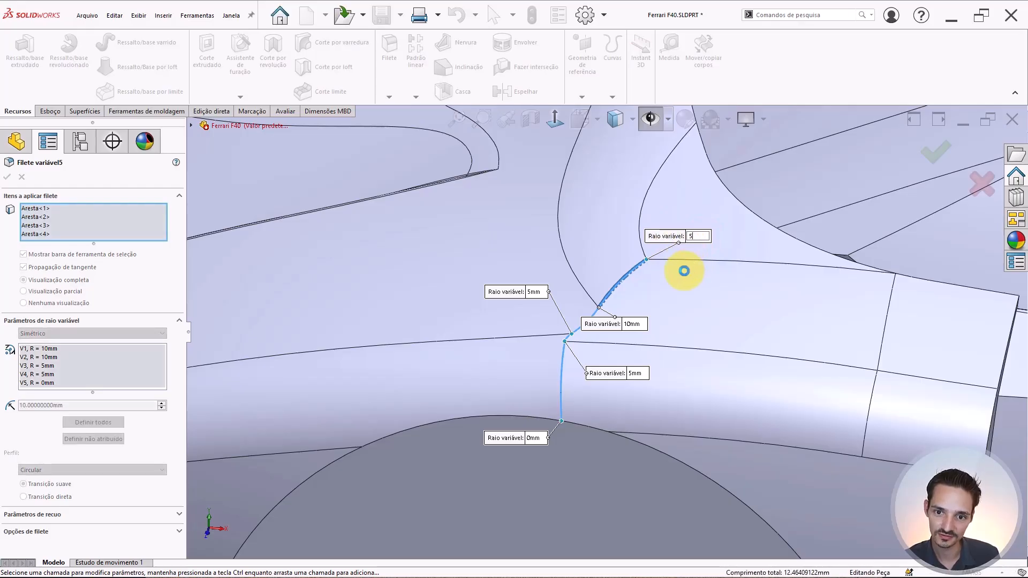
# Set the variable fillet's V2 radius and its radius at the wheel arch end (V5) to 5 mm each.
pyautogui.click(633, 324)
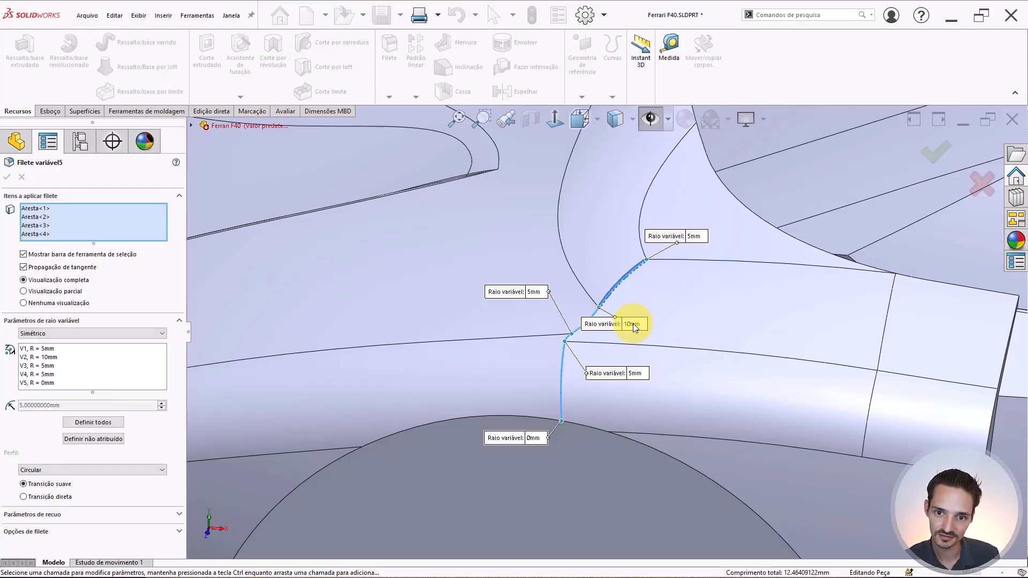
pyautogui.write('5')
pyautogui.press('Return')
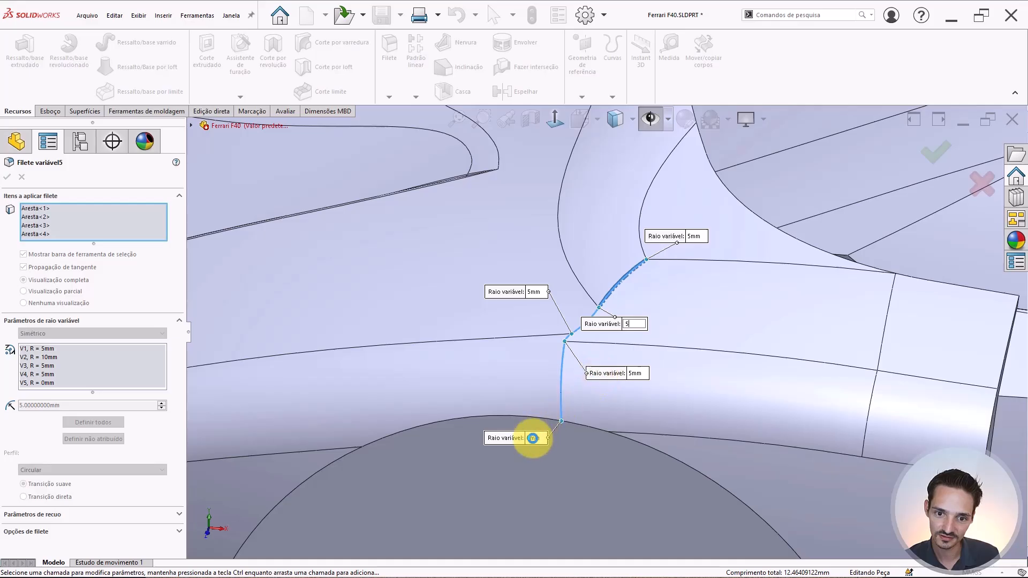
pyautogui.click(533, 438)
pyautogui.write('5')
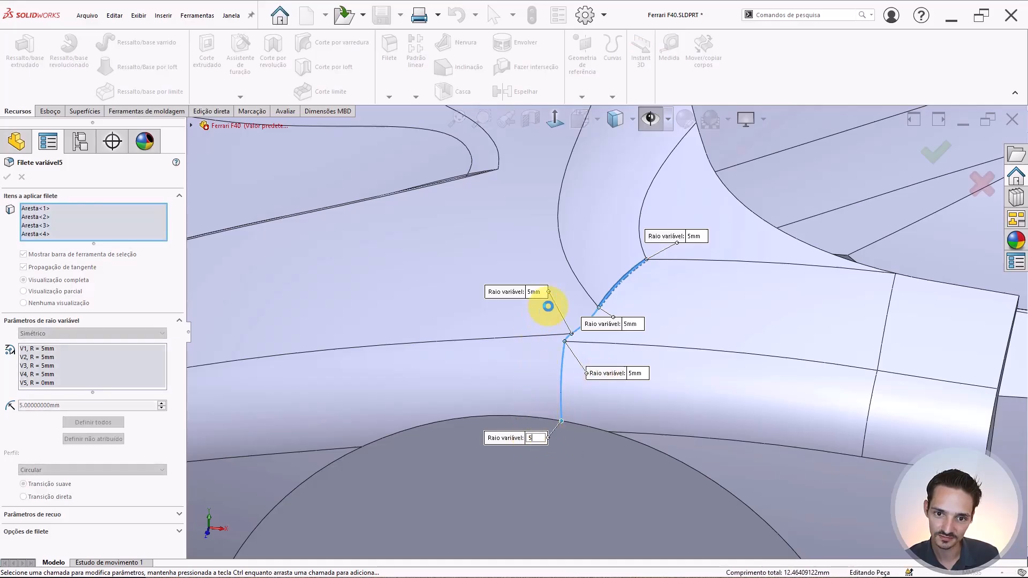
pyautogui.press('Return')
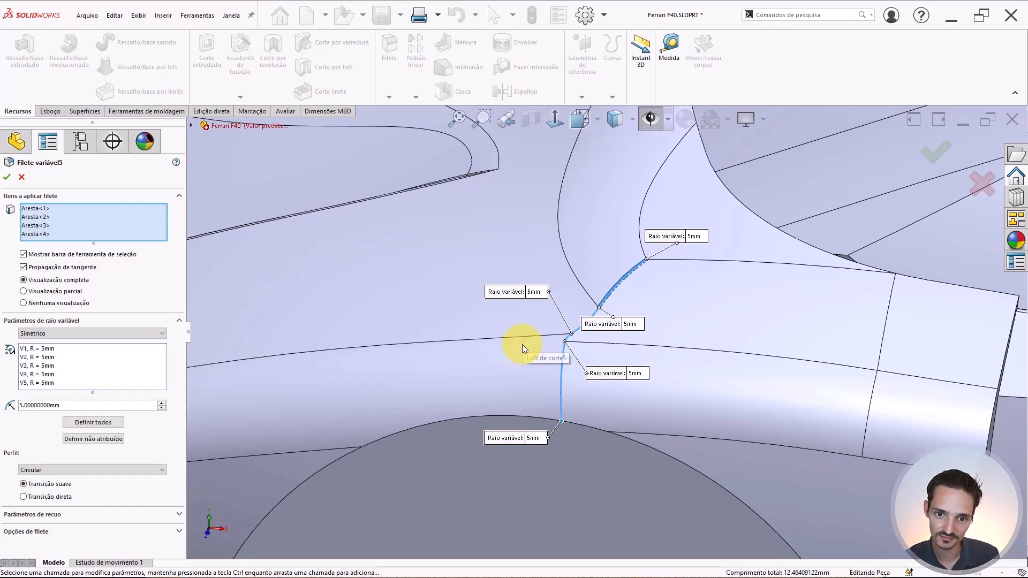
# Set the radius at all five points of the variable fillet to 4 mm.
pyautogui.doubleClick(44, 405)
pyautogui.write('4')
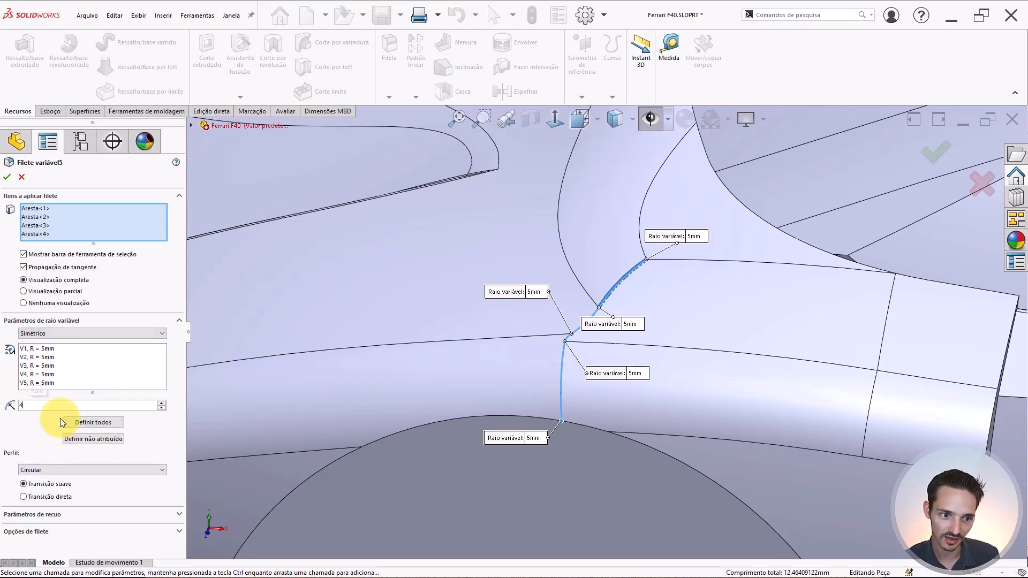
pyautogui.press('Return')
pyautogui.click(84, 422)
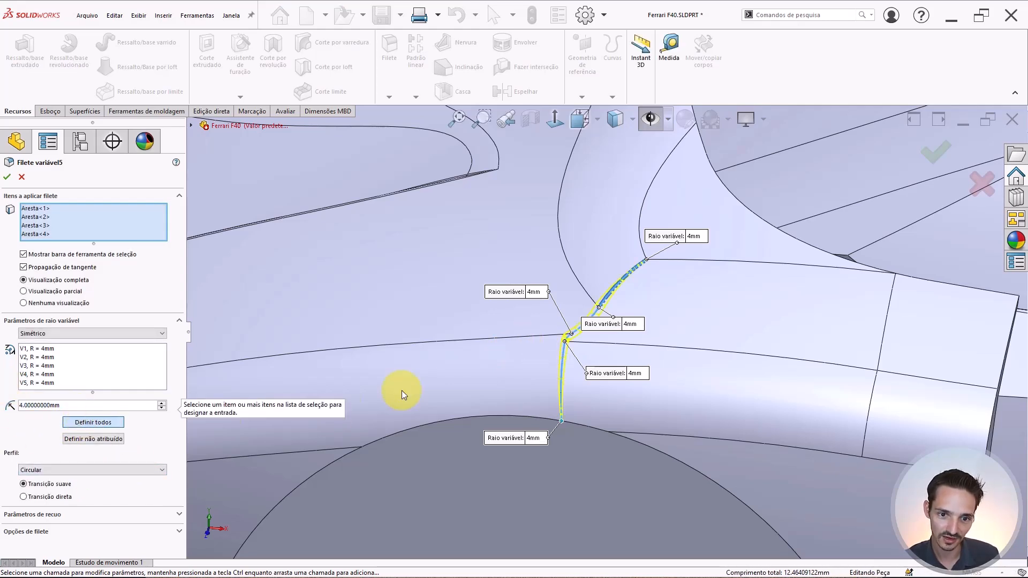
# Try 5, 10 and 15 mm for the variable fillet's V2 radius.
pyautogui.click(631, 324)
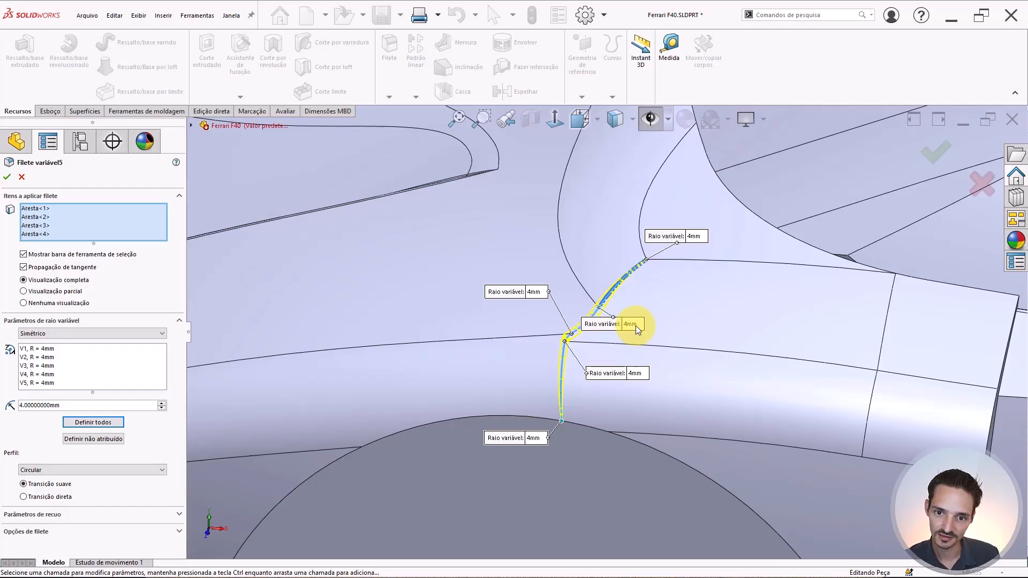
pyautogui.write('5')
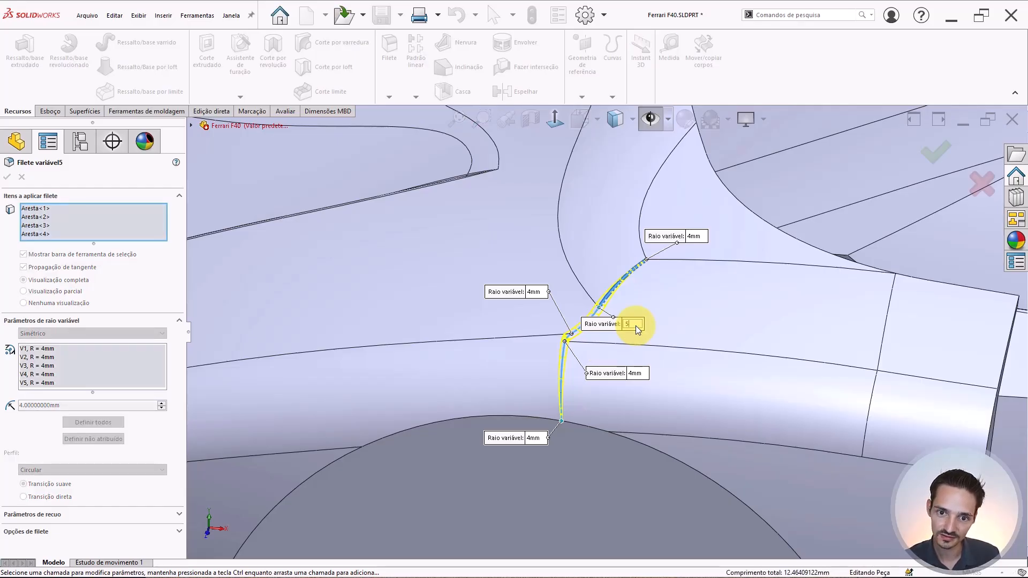
pyautogui.press('Return')
pyautogui.click(633, 326)
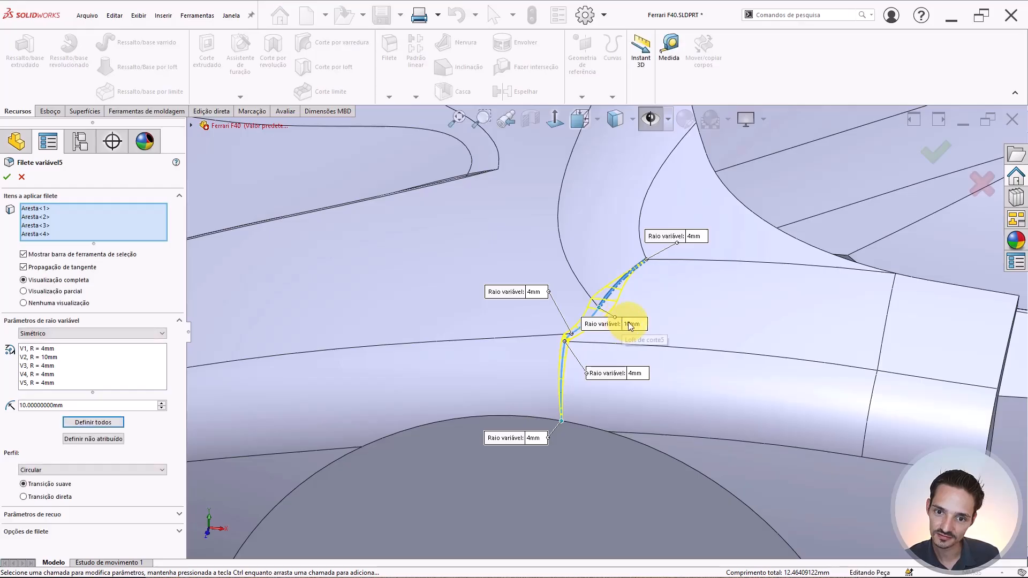
pyautogui.click(627, 324)
pyautogui.write('15')
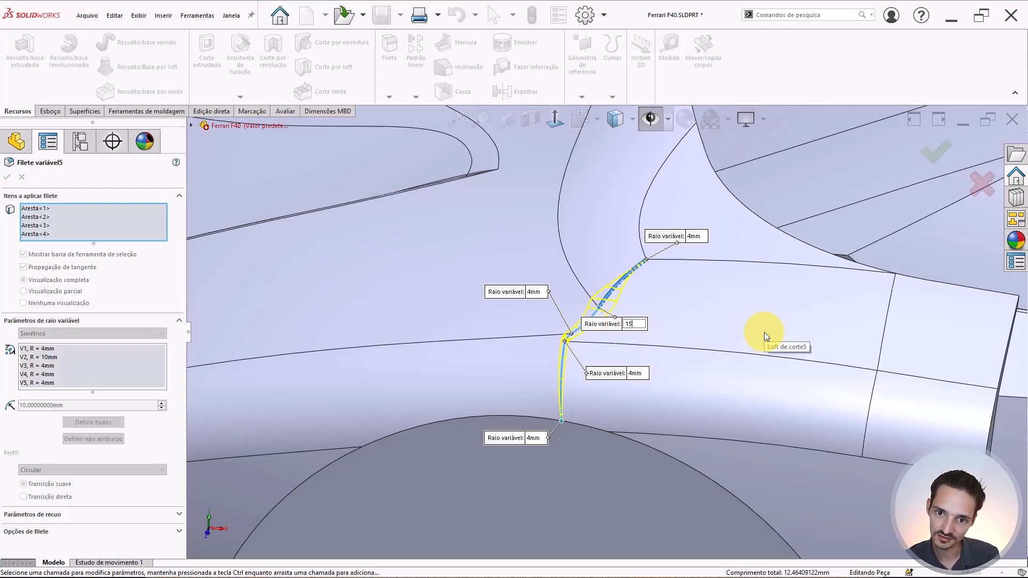
pyautogui.press('Return')
pyautogui.scroll(-3, 649, 281)
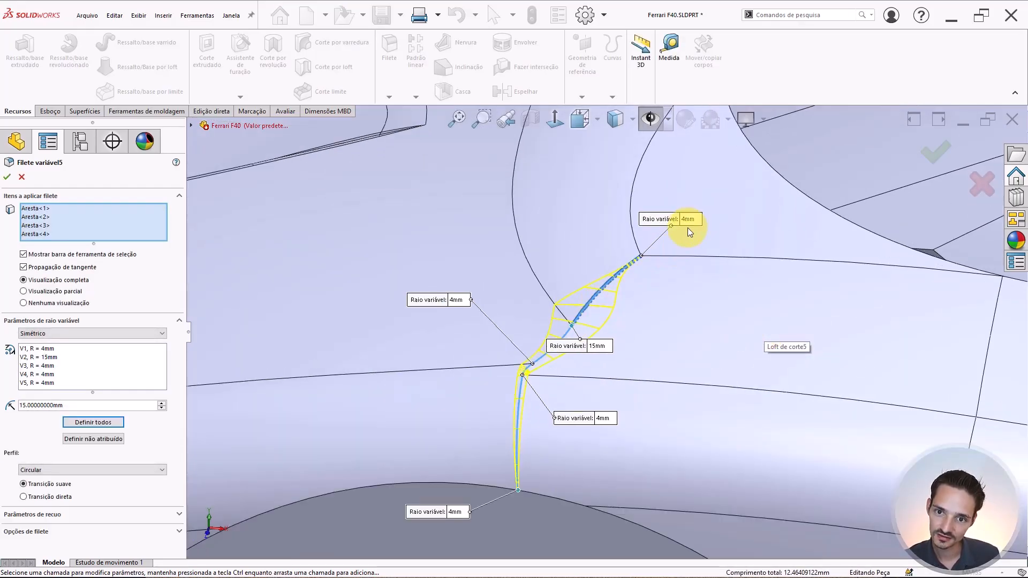
# Try 0 mm and 15 mm for the variable fillet's radius at the upper end of the edge chain (V1), and set it to 10 mm.
pyautogui.click(688, 220)
pyautogui.write('0')
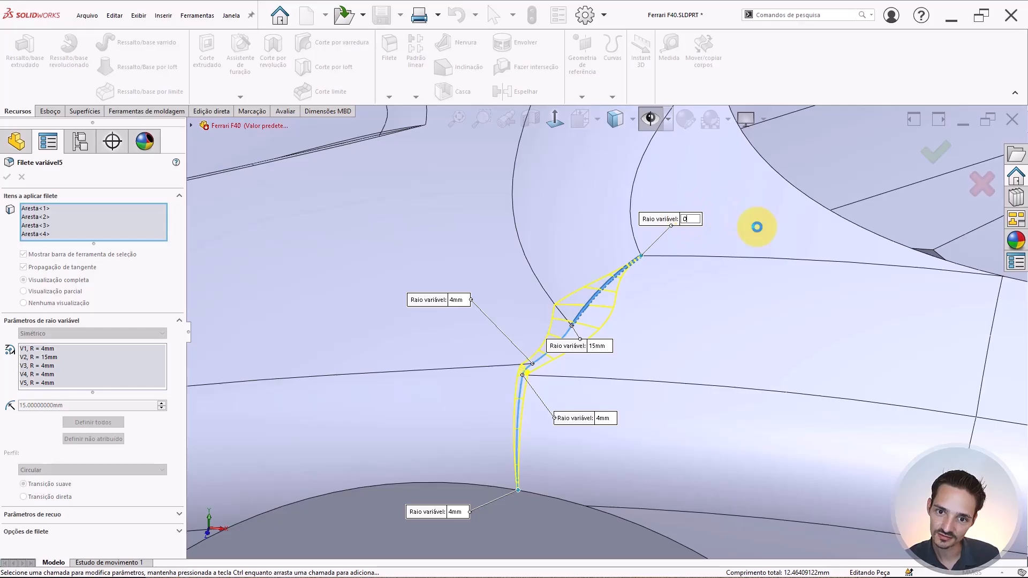
pyautogui.press('Return')
pyautogui.click(692, 219)
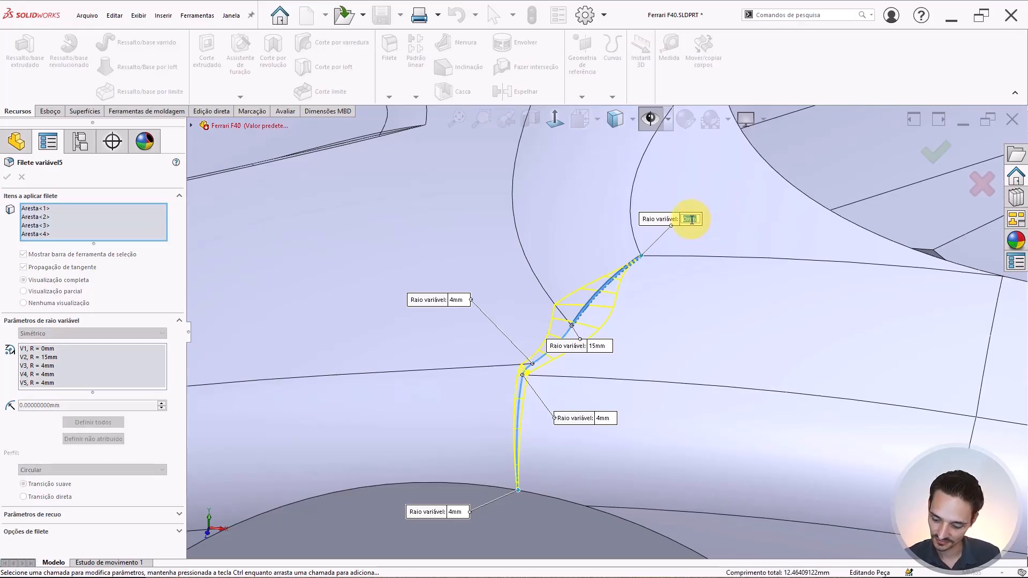
pyautogui.write('15')
pyautogui.press('Return')
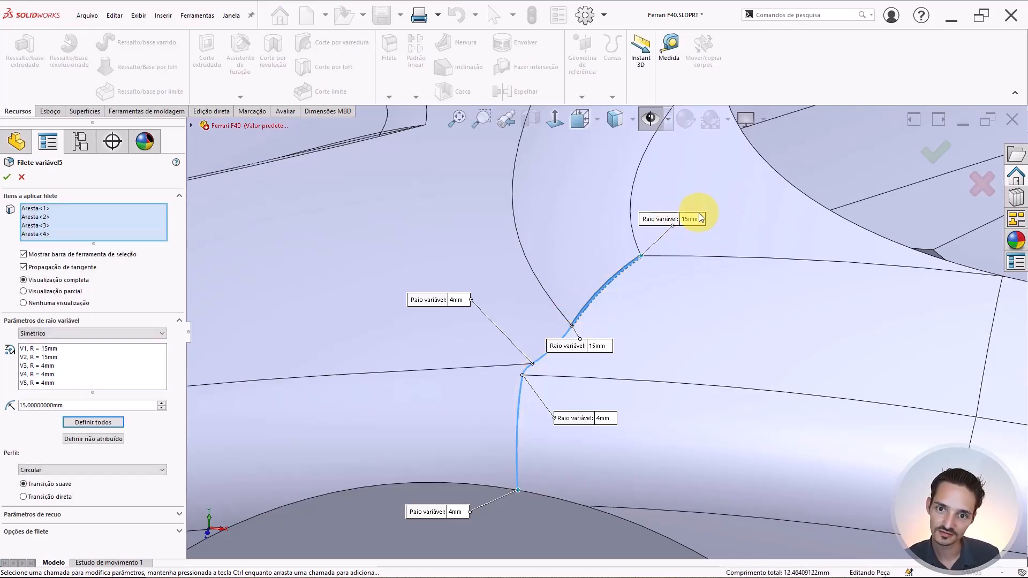
pyautogui.click(704, 220)
pyautogui.write('10')
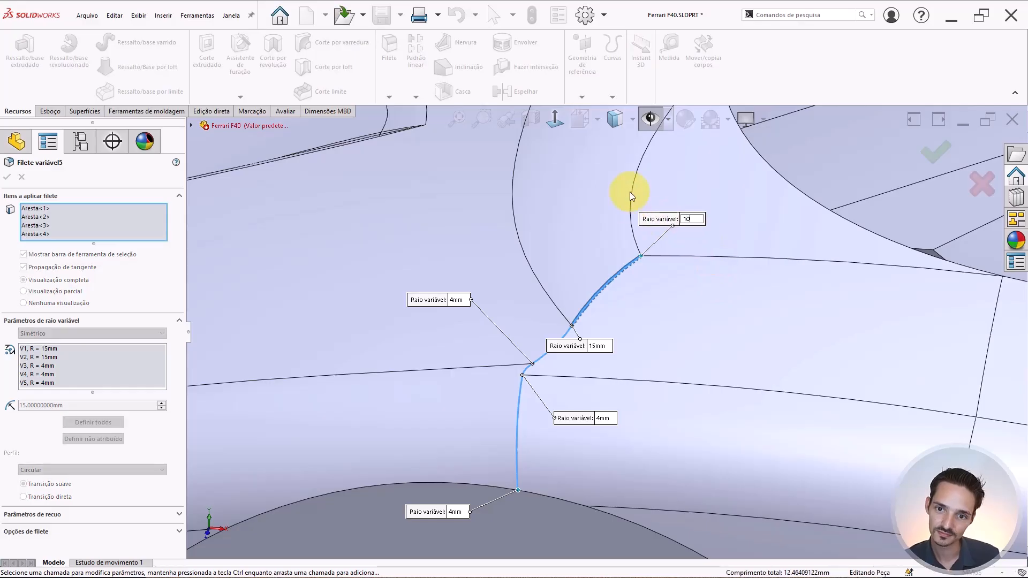
pyautogui.press('Return')
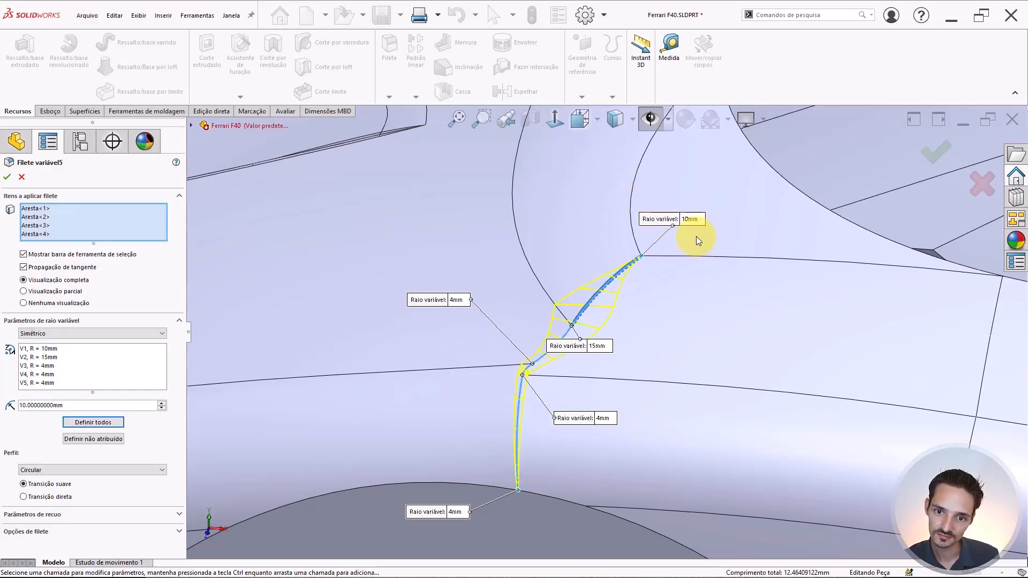
# Set the variable fillet's V2 and V3 radii to 10 mm each.
pyautogui.click(601, 347)
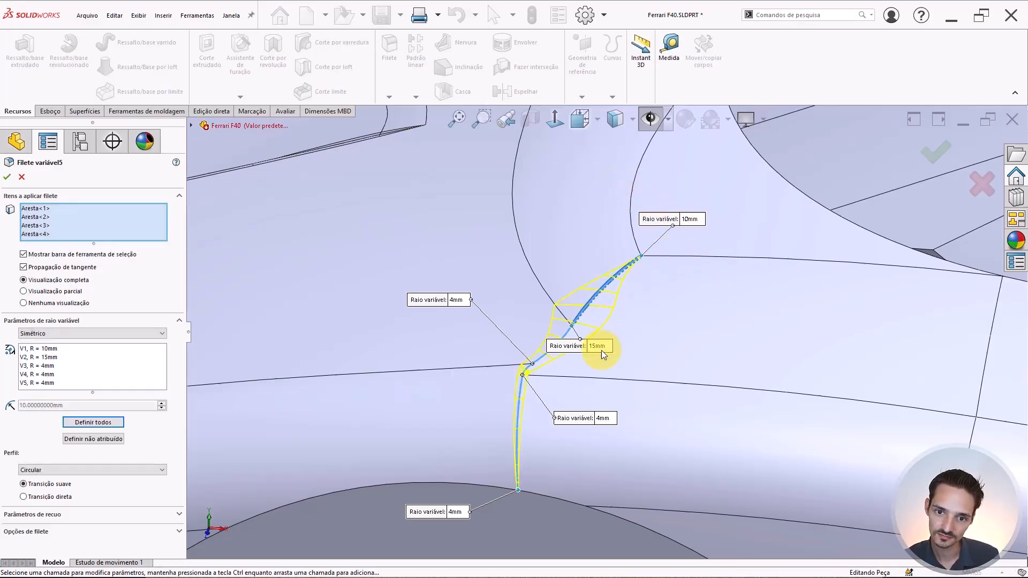
pyautogui.write('10')
pyautogui.click(686, 406)
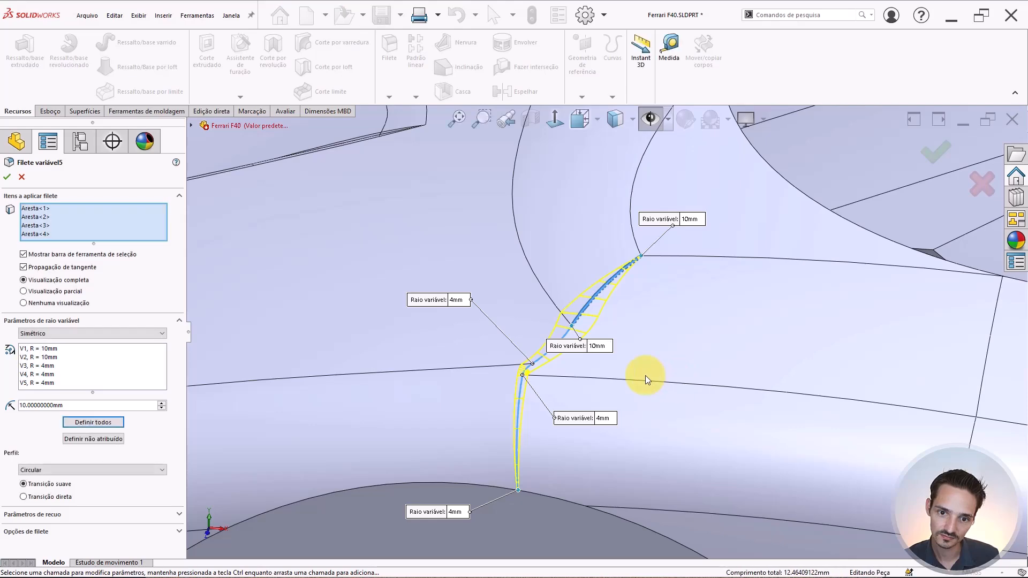
pyautogui.click(457, 300)
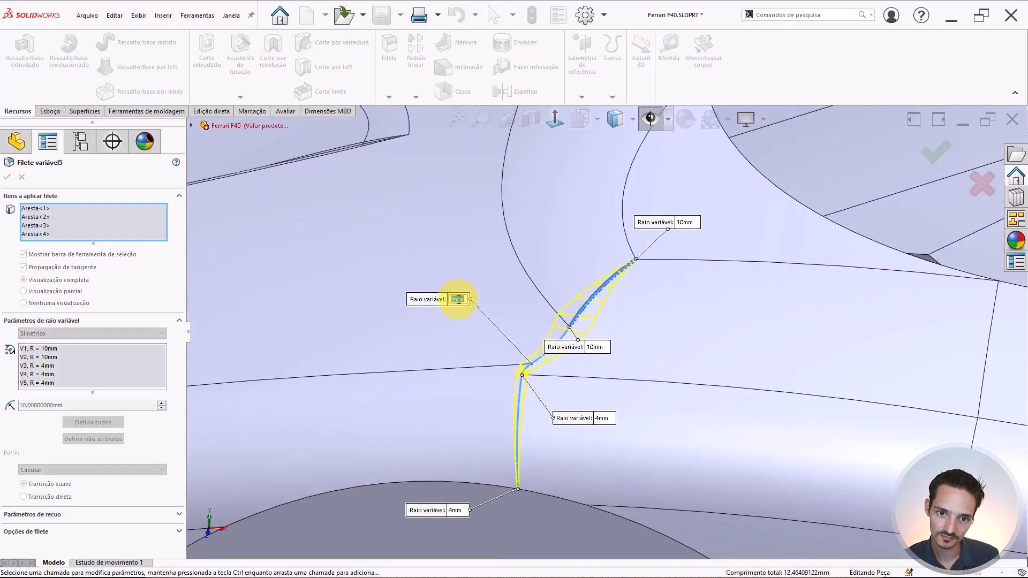
pyautogui.write('10')
pyautogui.click(618, 398)
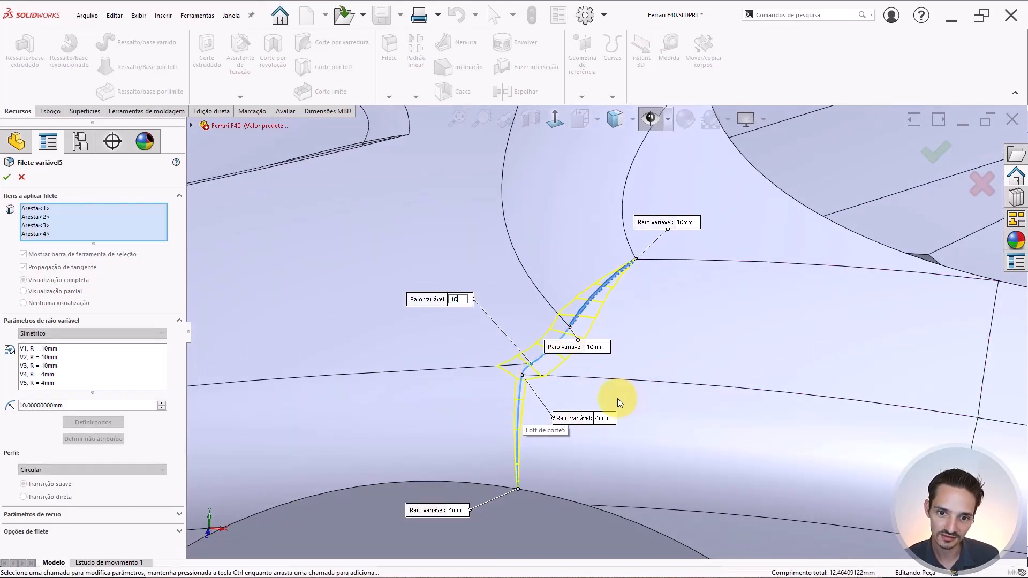
# Try 5 mm for the variable fillet's V4 radius, set it to 4 mm and apply the fillet.
pyautogui.moveTo(511, 369)
pyautogui.mouseDown(button='middle')
pyautogui.moveTo(614, 298)
pyautogui.moveTo(573, 333)
pyautogui.moveTo(539, 393)
pyautogui.moveTo(543, 296)
pyautogui.moveTo(523, 356)
pyautogui.mouseUp(button='middle')
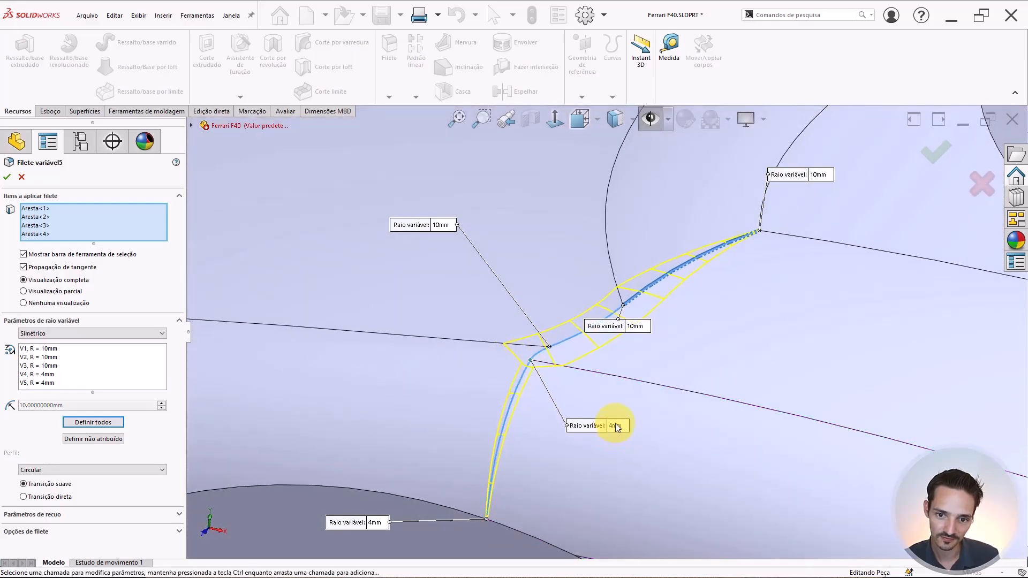
pyautogui.click(616, 426)
pyautogui.write('5')
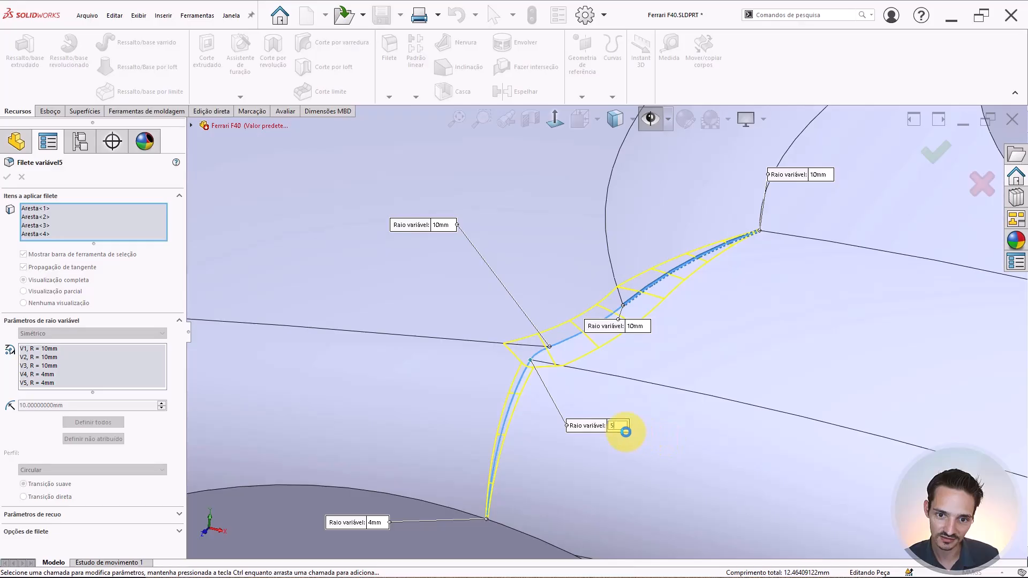
pyautogui.press('Return')
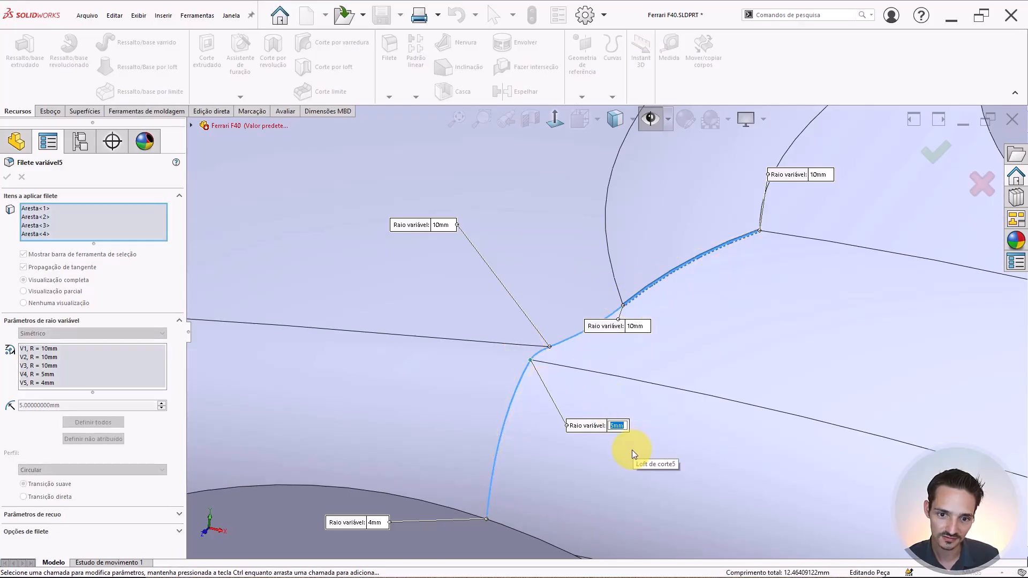
pyautogui.write('4')
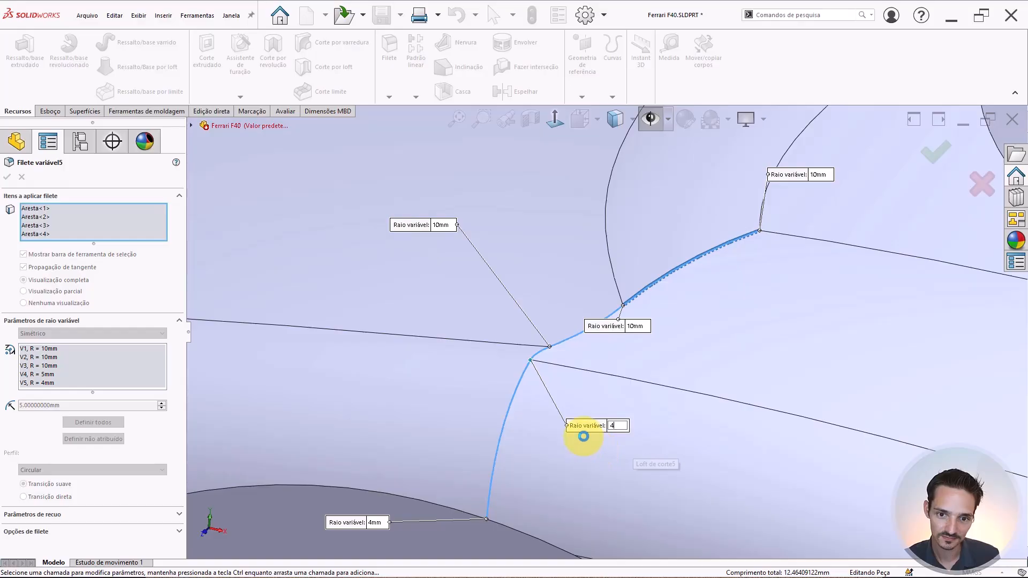
pyautogui.press('Return')
pyautogui.moveTo(567, 410)
pyautogui.mouseDown(button='middle')
pyautogui.moveTo(436, 351)
pyautogui.moveTo(632, 362)
pyautogui.moveTo(567, 427)
pyautogui.moveTo(562, 484)
pyautogui.moveTo(587, 439)
pyautogui.moveTo(580, 403)
pyautogui.mouseUp(button='middle')
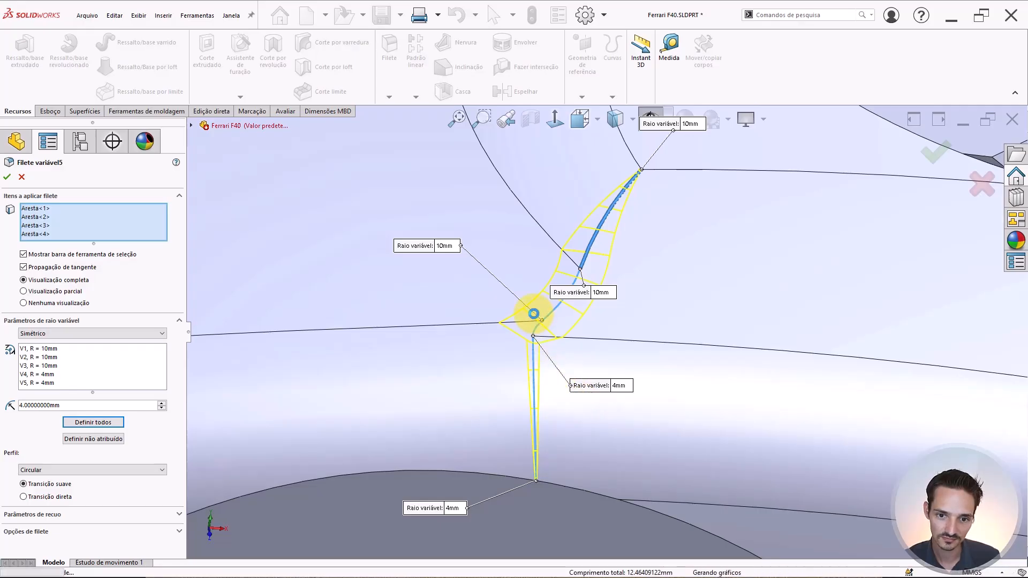
pyautogui.scroll(-3, 546, 343)
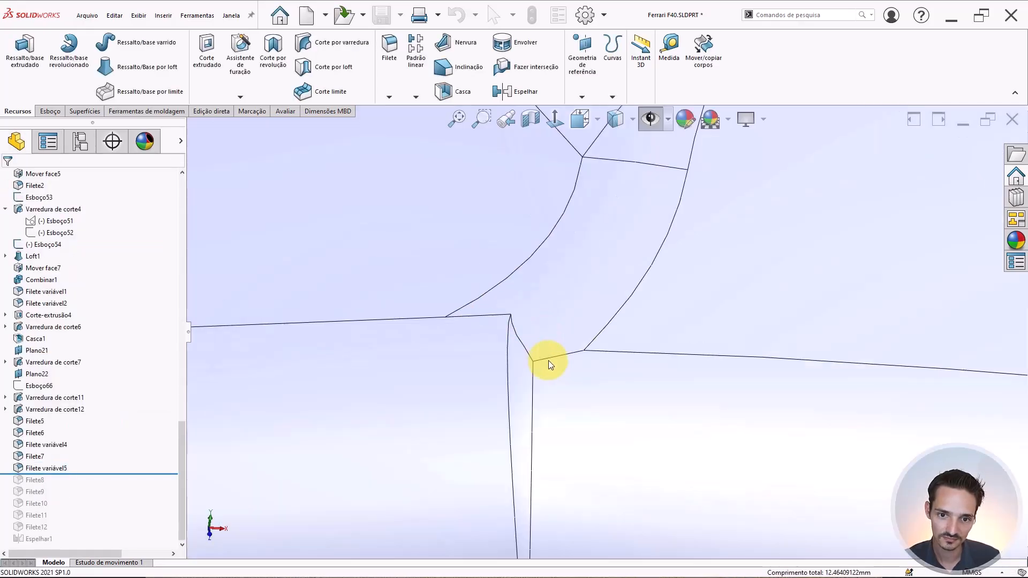
pyautogui.moveTo(571, 332); pyautogui.dragTo(561, 315, button='middle')
pyautogui.scroll(5, 560, 315)
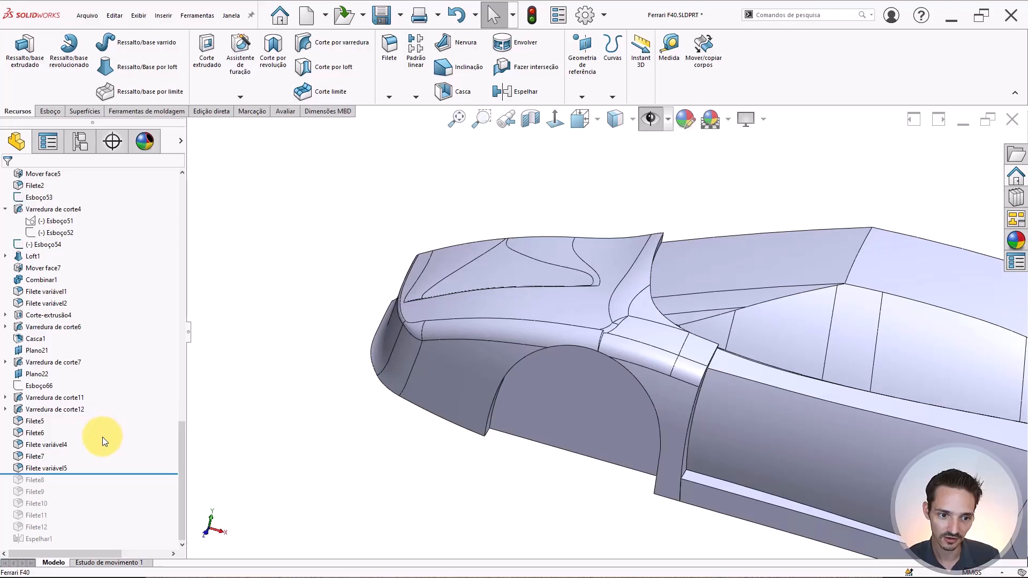
# Roll the feature history forward past Filete12, up to just before Espelhar1.
pyautogui.click(152, 477)
pyautogui.moveTo(152, 476); pyautogui.dragTo(33, 539)
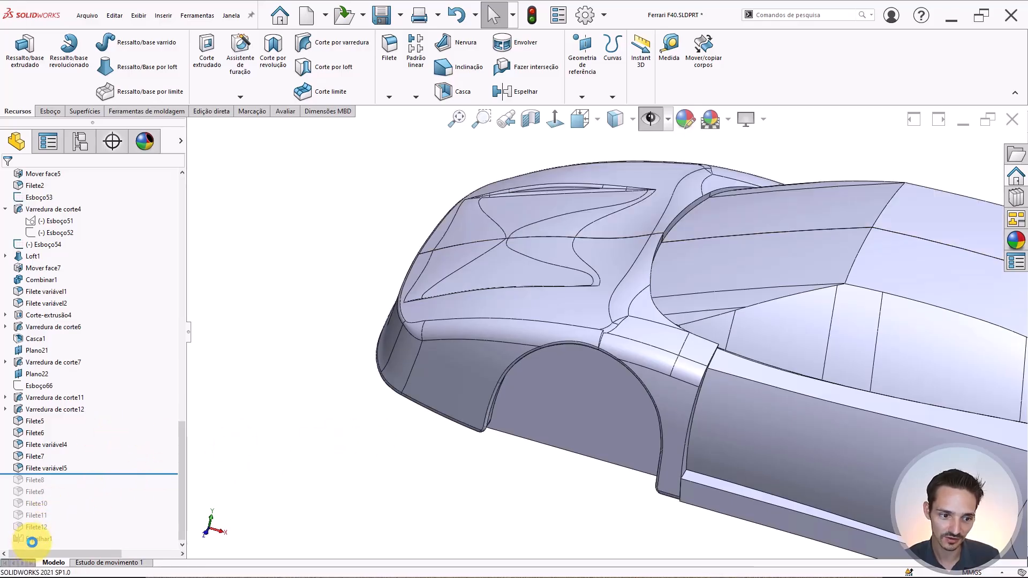
pyautogui.click(35, 539)
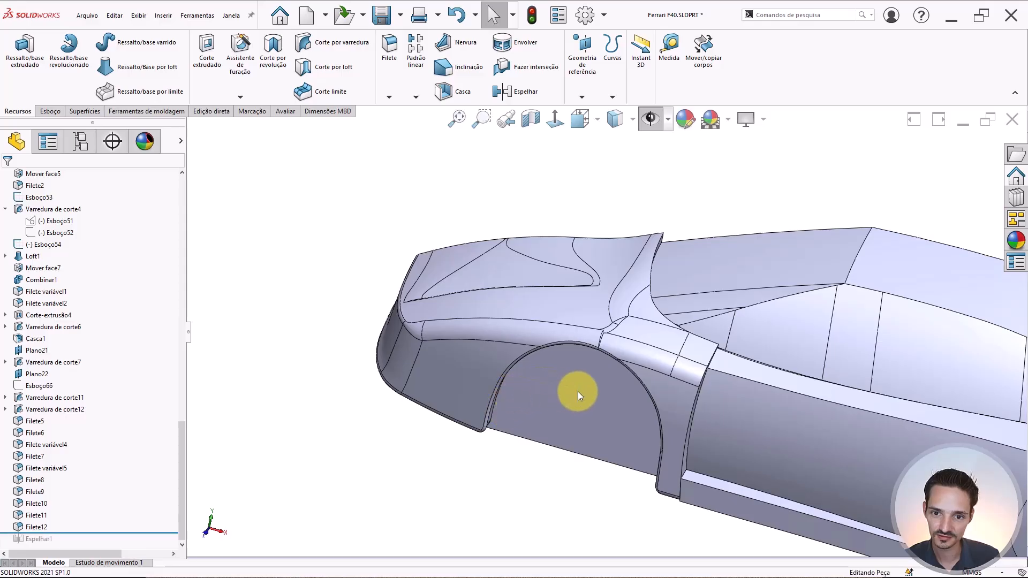
# Examine the rebuilt fender fillet above the front wheel arch from the top and the side.
pyautogui.scroll(-3, 577, 391)
pyautogui.moveTo(583, 379); pyautogui.dragTo(611, 557, button='middle')
pyautogui.hotkey('ctrl', '5')
pyautogui.scroll(-4, 537, 409)
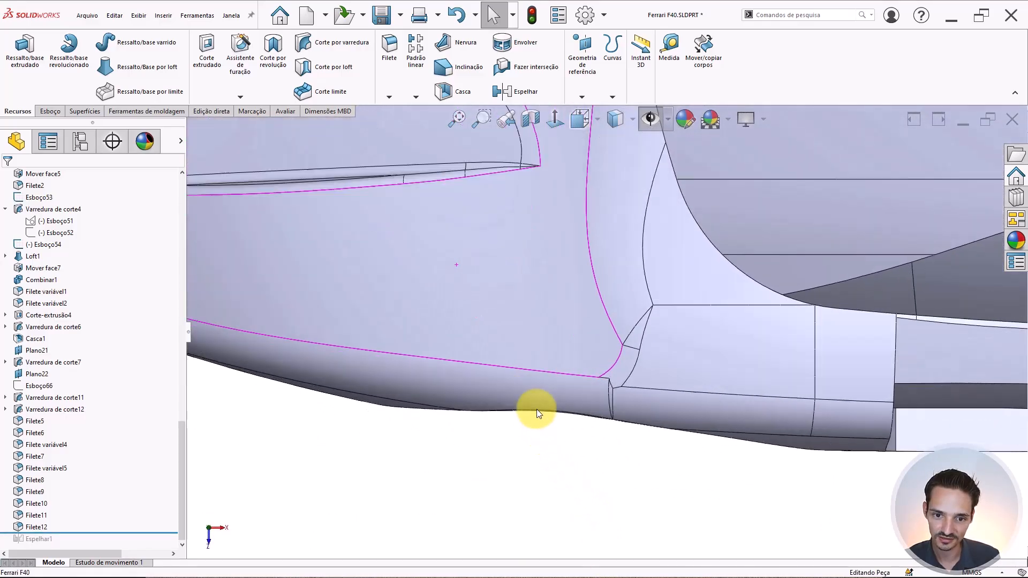
pyautogui.scroll(3, 547, 416)
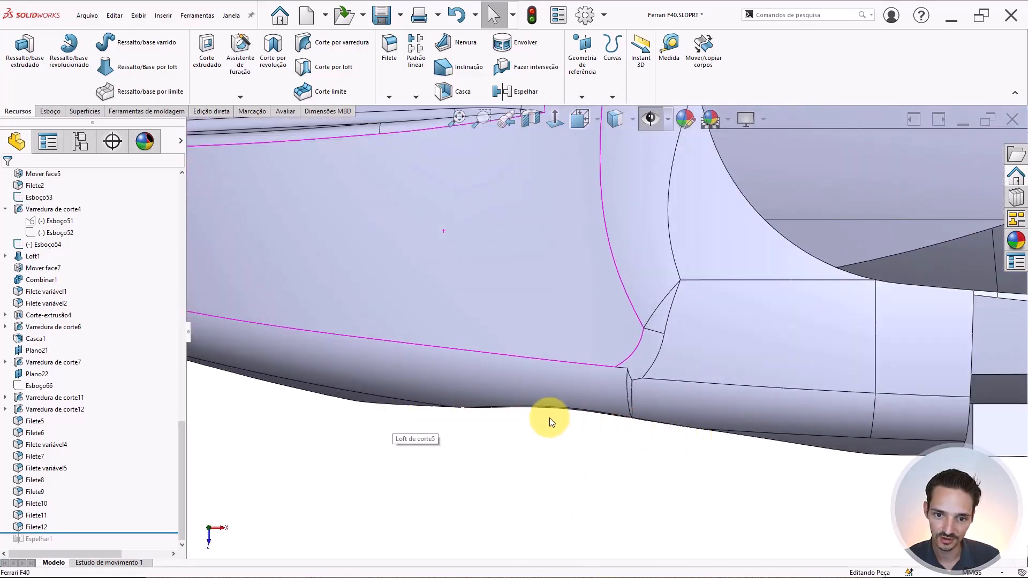
pyautogui.moveTo(546, 415); pyautogui.dragTo(498, 277, button='middle')
pyautogui.scroll(-3, 587, 379)
pyautogui.moveTo(588, 379); pyautogui.dragTo(556, 458, button='middle')
pyautogui.scroll(-6, 640, 465)
pyautogui.scroll(5, 604, 471)
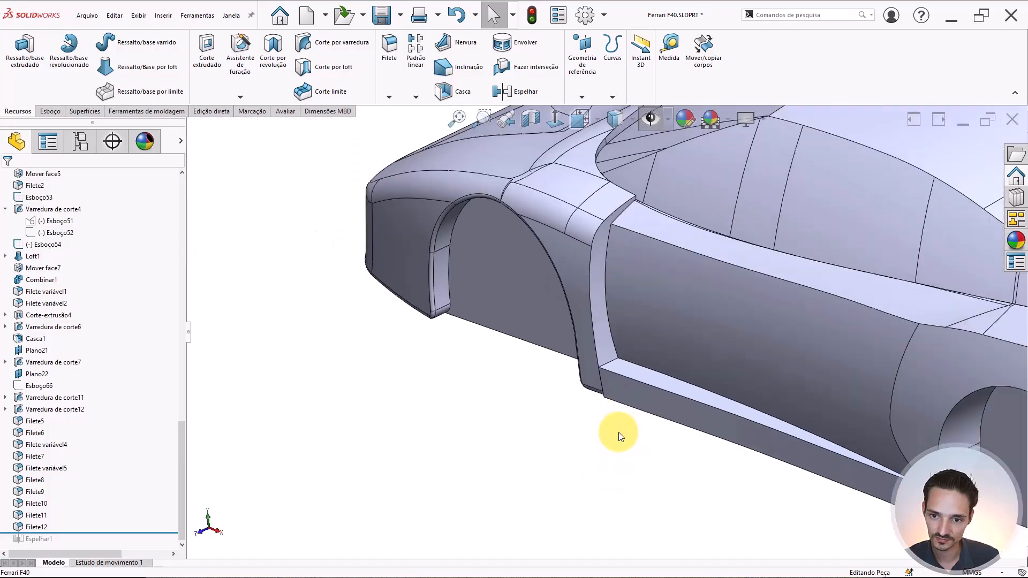
# Examine the car's side between the front wheel arch and the door panel for edges that still need rounding.
pyautogui.moveTo(616, 432); pyautogui.dragTo(739, 303, button='middle')
pyautogui.scroll(-2, 699, 303)
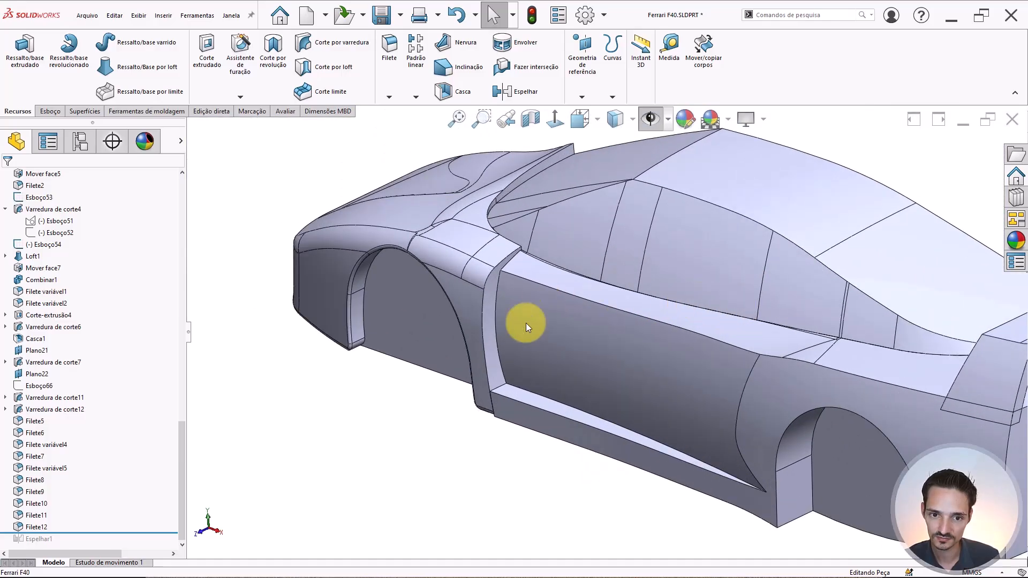
pyautogui.scroll(-3, 496, 364)
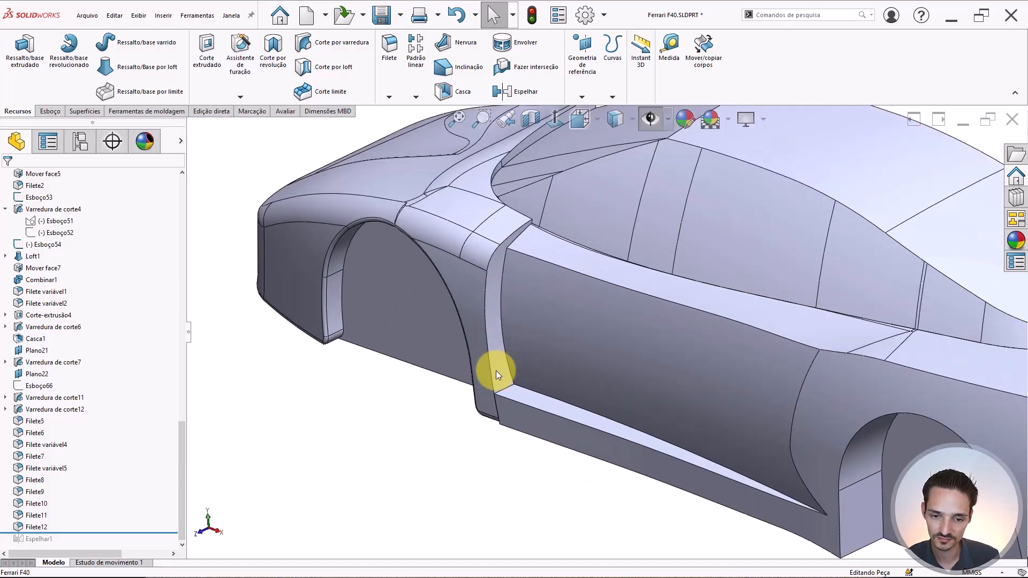
pyautogui.scroll(4, 516, 372)
pyautogui.moveTo(523, 352); pyautogui.dragTo(544, 384, button='middle')
pyautogui.scroll(4, 689, 349)
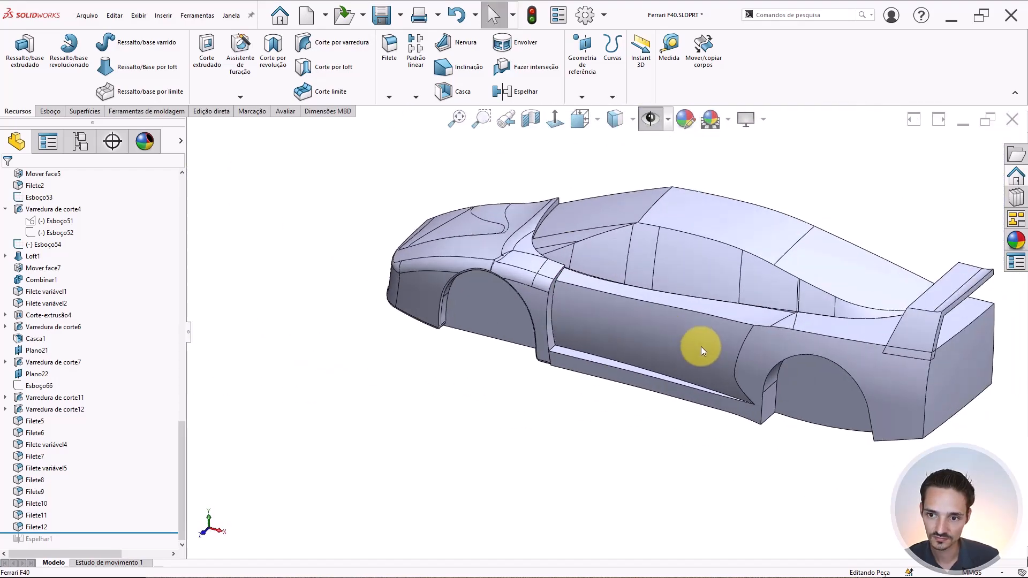
pyautogui.scroll(-3, 561, 297)
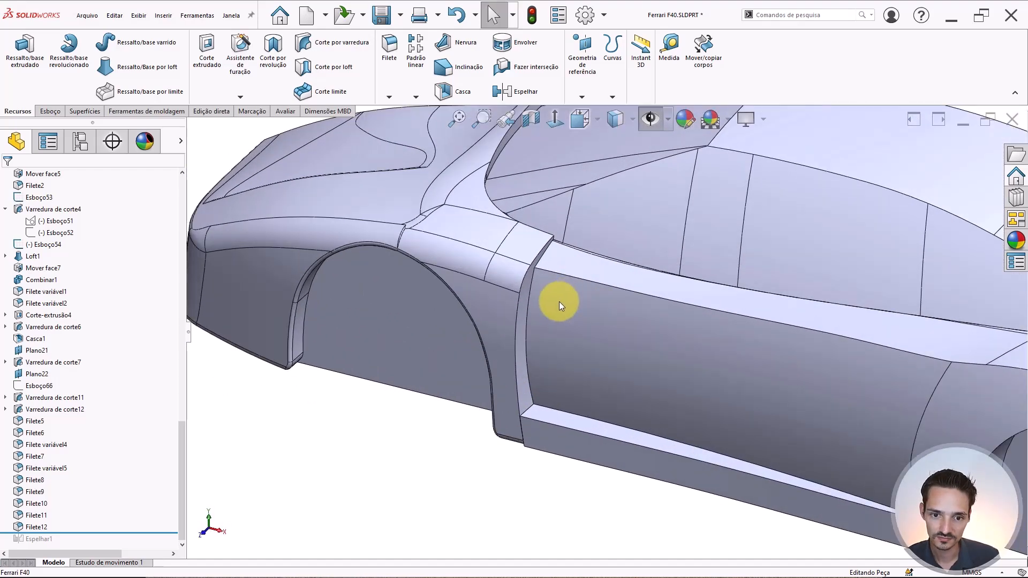
pyautogui.moveTo(559, 301); pyautogui.dragTo(542, 405, button='middle')
# Temporarily hide the front body and examine the corner where the fender's rear face meets the side sill.
pyautogui.click(554, 321)
pyautogui.press('i')
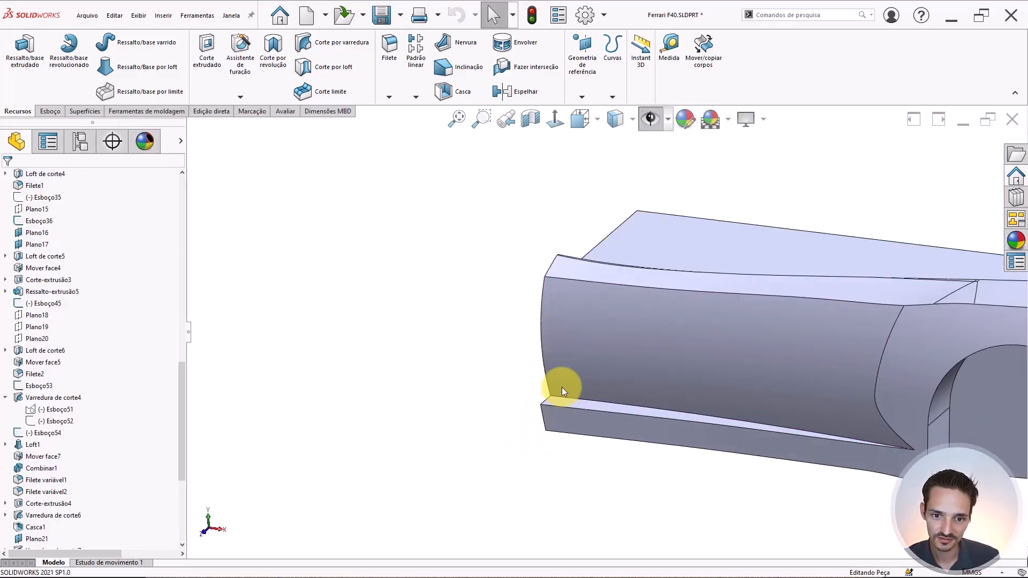
pyautogui.scroll(-5, 583, 403)
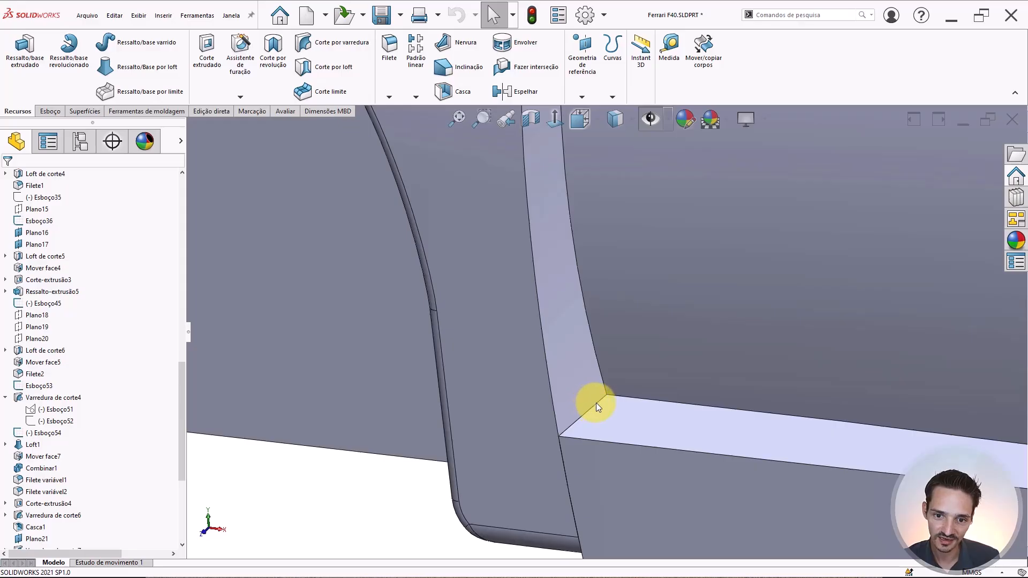
pyautogui.click(596, 403)
pyautogui.scroll(-3, 587, 412)
pyautogui.press('Escape')
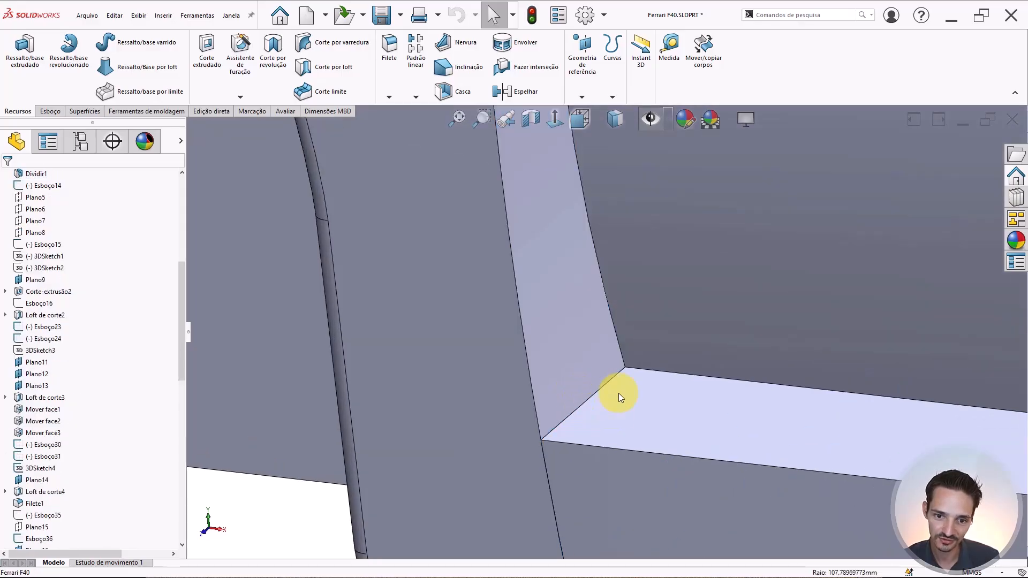
# Compare the corner where the front fender meets the side sill with the reference photo by temporarily hiding the body.
pyautogui.moveTo(618, 393); pyautogui.dragTo(586, 332, button='middle')
pyautogui.scroll(5, 594, 331)
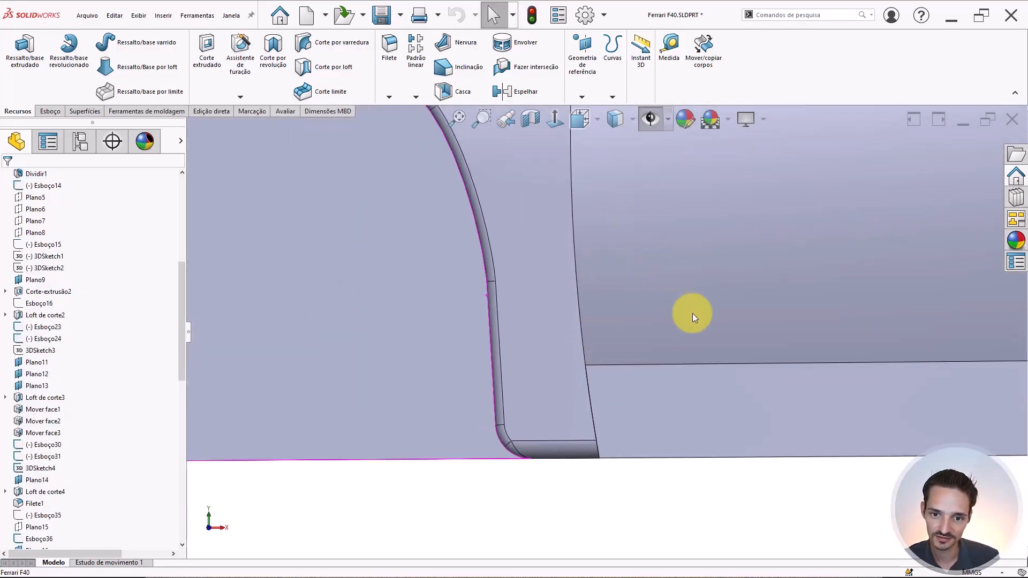
pyautogui.hotkey('ctrl', 'h')
pyautogui.scroll(4, 685, 274)
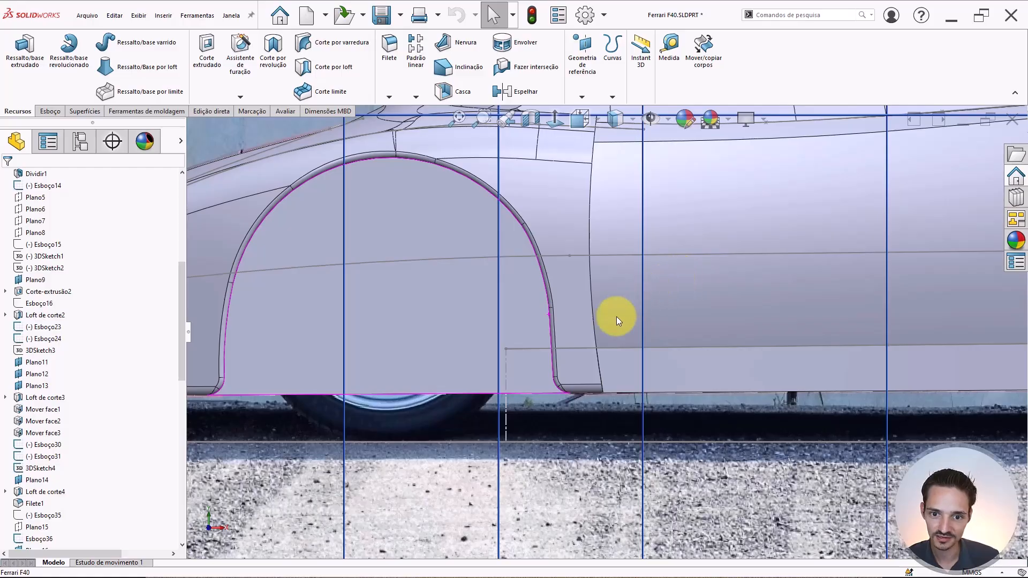
pyautogui.press('Tab')
pyautogui.scroll(-7, 590, 356)
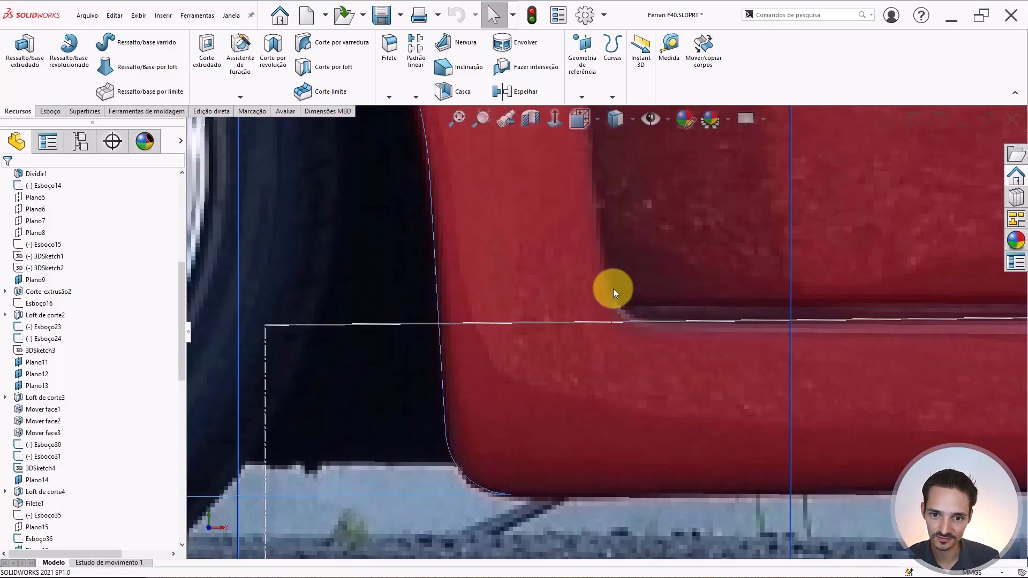
pyautogui.hotkey('shift', 'Tab')
pyautogui.scroll(8, 632, 323)
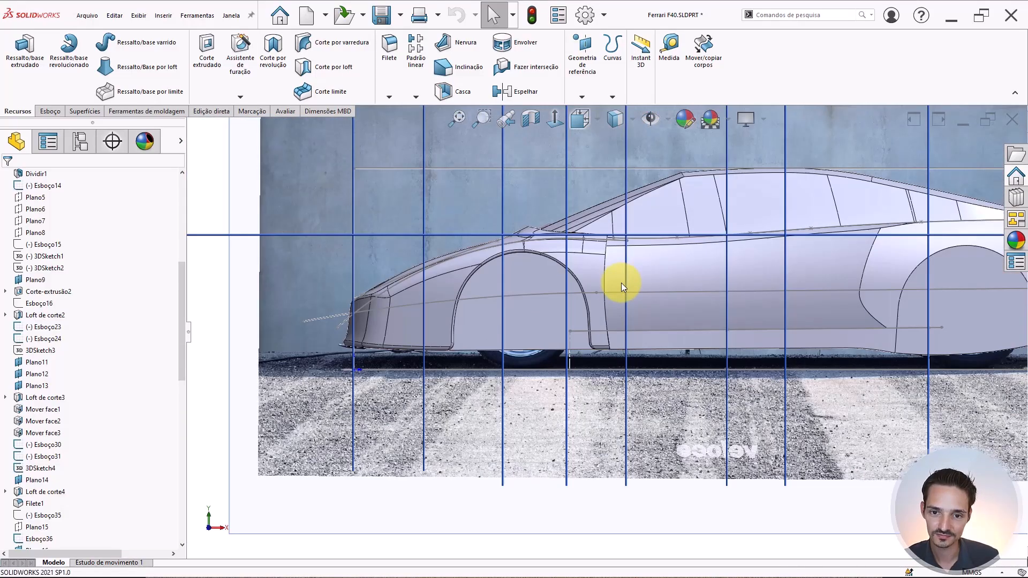
pyautogui.moveTo(619, 282); pyautogui.dragTo(569, 293, button='middle')
pyautogui.hotkey('ctrl', 'h')
pyautogui.scroll(-3, 559, 349)
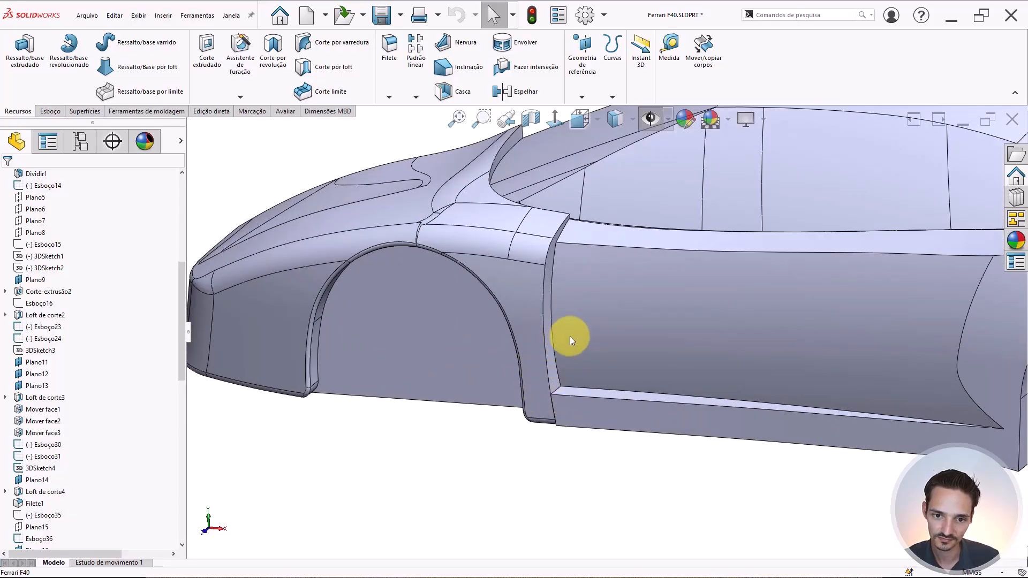
# Examine the side sill and underside between the front and rear wheel arches for edges that still need rounding.
pyautogui.moveTo(583, 359); pyautogui.dragTo(624, 345, button='middle')
pyautogui.scroll(4, 624, 344)
pyautogui.scroll(-1, 807, 366)
pyautogui.scroll(1, 804, 371)
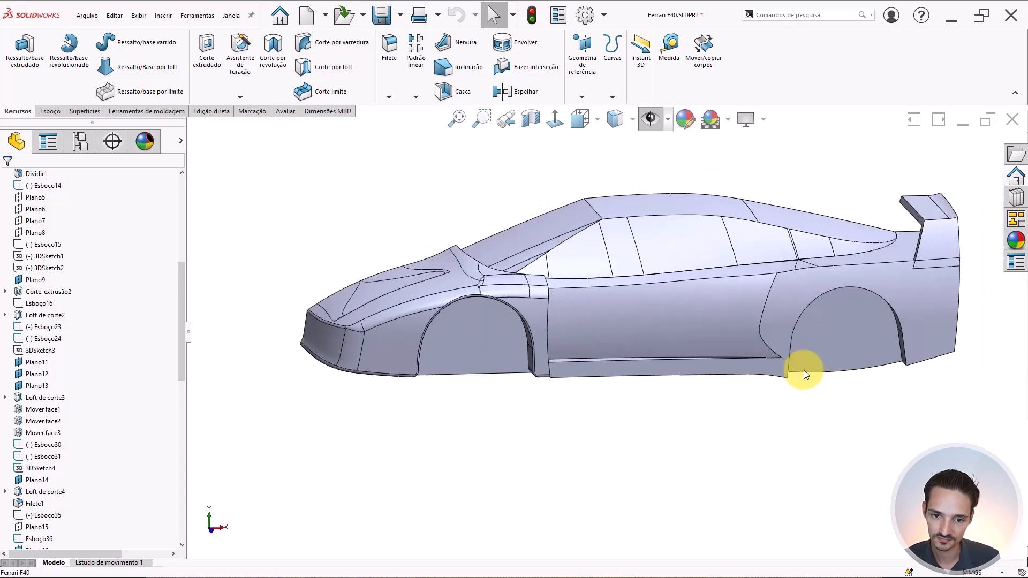
pyautogui.scroll(-2, 804, 369)
pyautogui.moveTo(804, 369); pyautogui.dragTo(746, 355, button='middle')
pyautogui.scroll(-5, 447, 363)
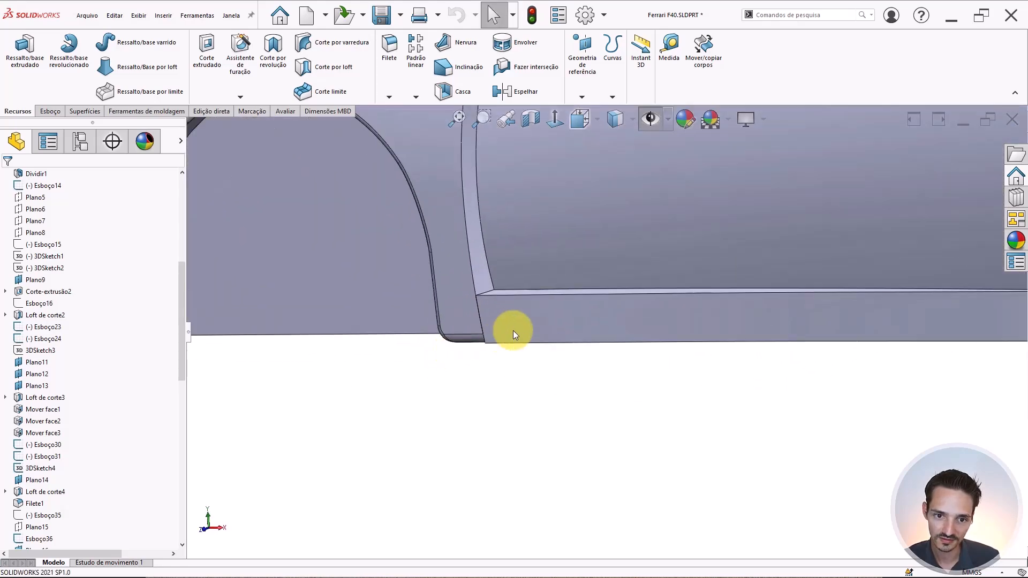
pyautogui.scroll(-4, 513, 331)
pyautogui.moveTo(517, 329); pyautogui.dragTo(586, 262, button='middle')
pyautogui.scroll(10, 531, 352)
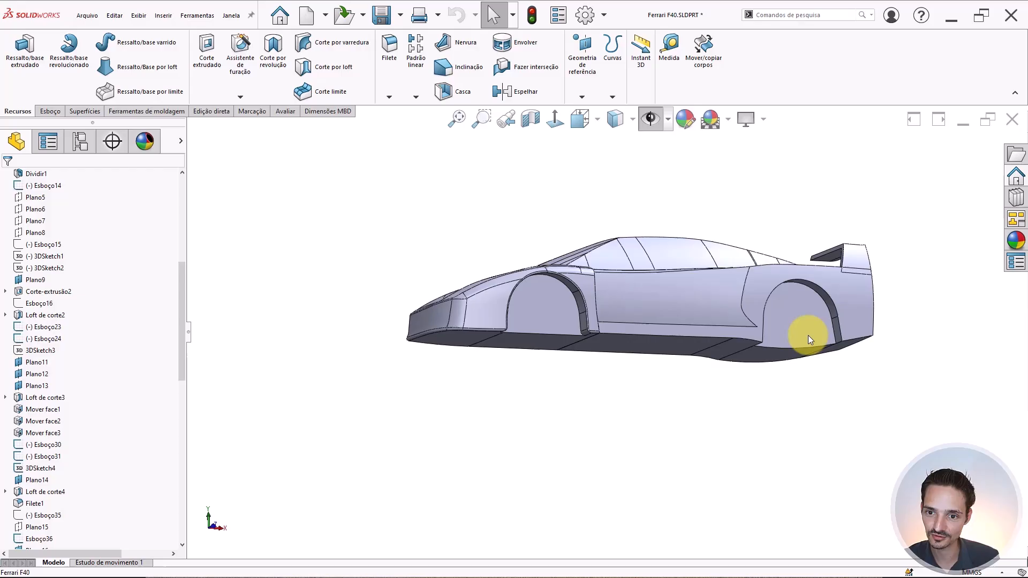
pyautogui.moveTo(808, 335); pyautogui.dragTo(823, 396, button='middle')
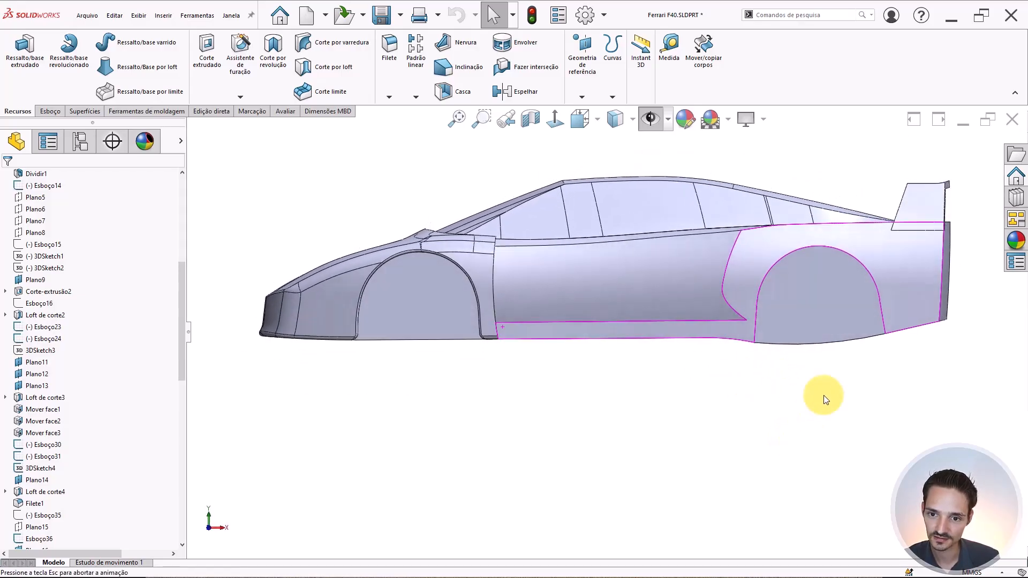
pyautogui.scroll(-2, 690, 412)
# Start a 2 mm constant-radius fillet on the lower edge at the front end of the rear wheel arch.
pyautogui.moveTo(689, 413); pyautogui.dragTo(739, 370, button='right')
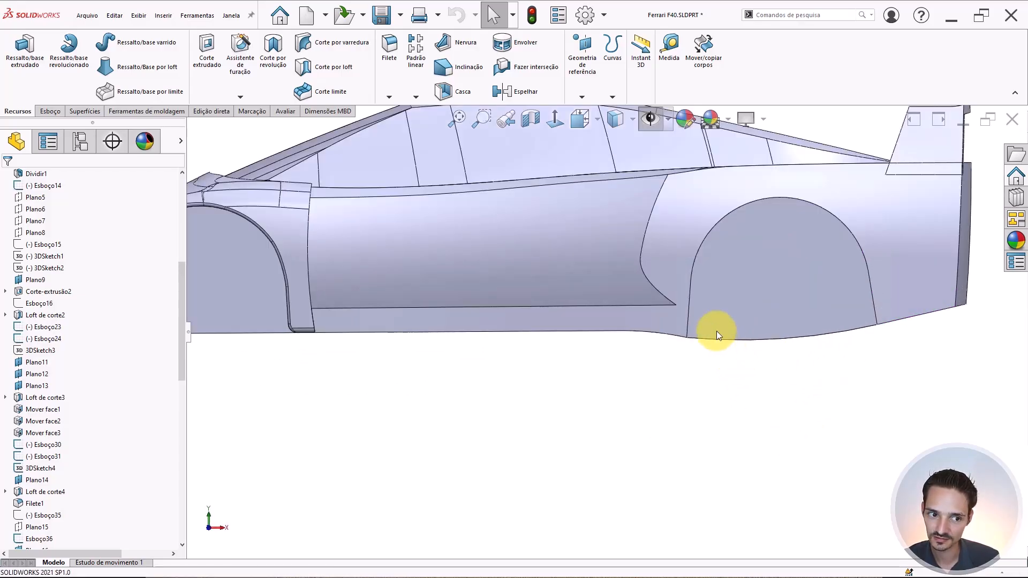
pyautogui.scroll(-3, 714, 332)
pyautogui.moveTo(715, 333); pyautogui.dragTo(694, 312, button='middle')
pyautogui.press('Escape')
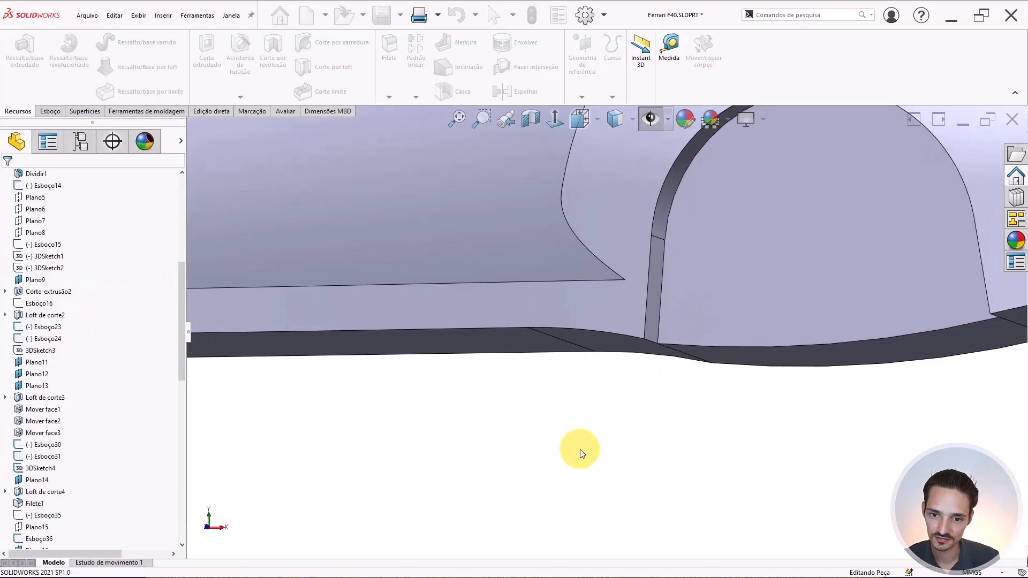
pyautogui.moveTo(580, 449); pyautogui.dragTo(626, 415, button='right')
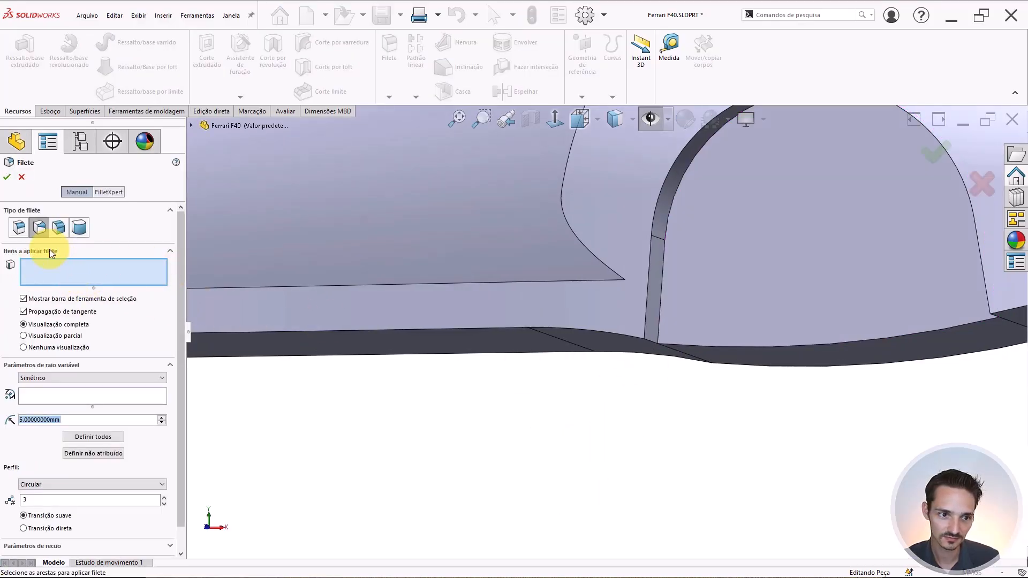
pyautogui.click(19, 227)
pyautogui.scroll(-3, 526, 314)
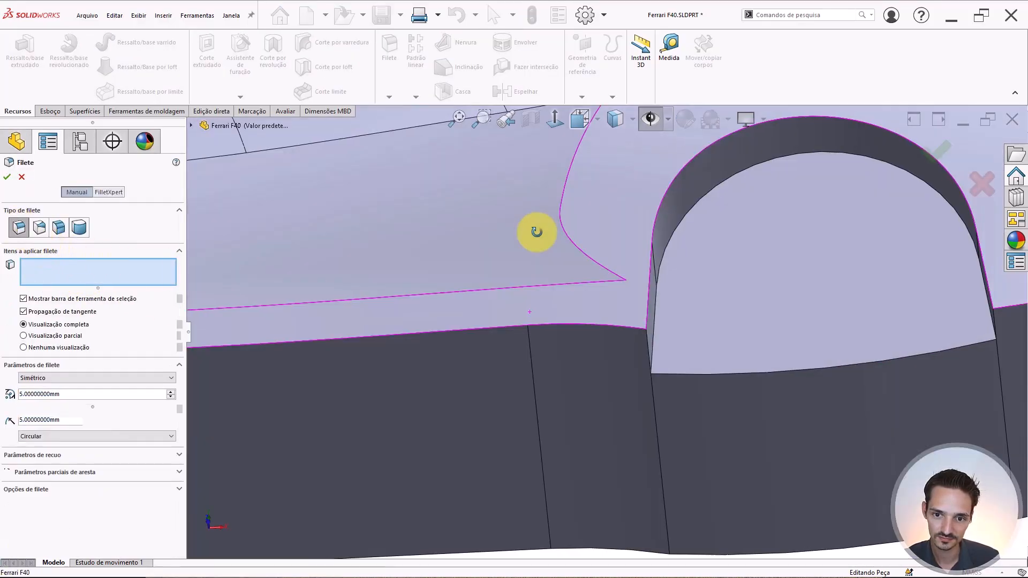
pyautogui.click(647, 340)
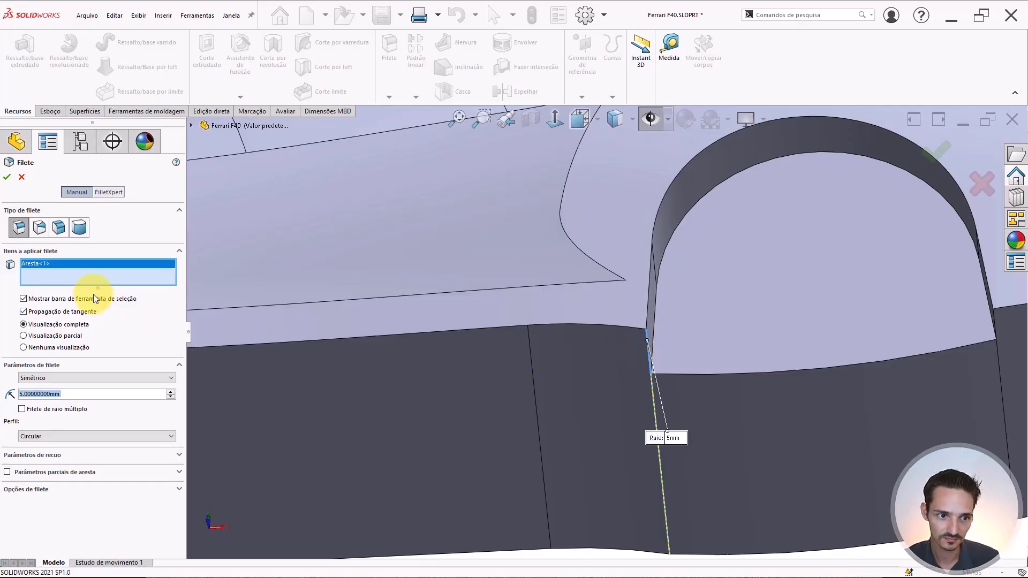
pyautogui.write('2')
pyautogui.press('Return')
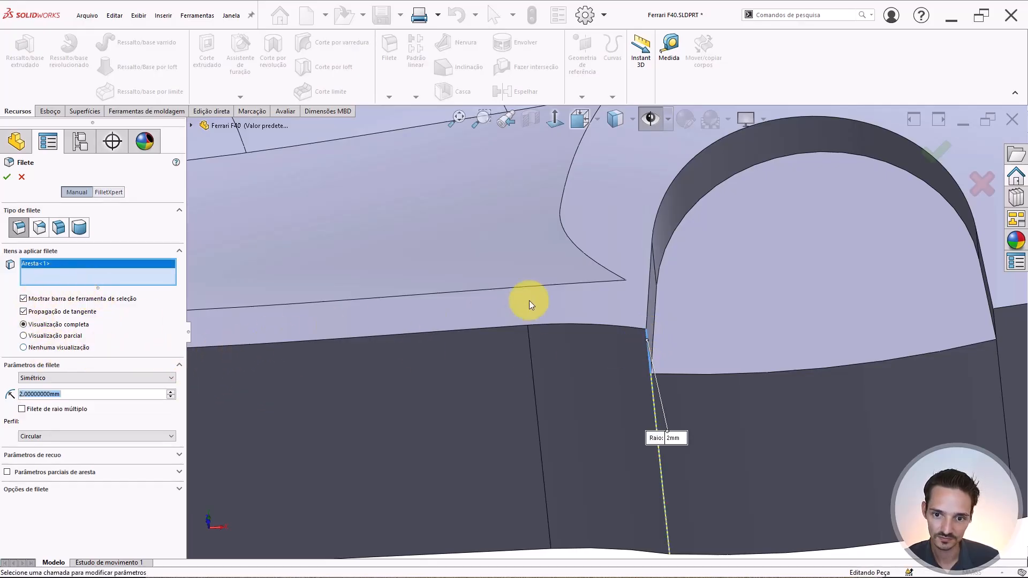
# Switch to a face fillet and round between the rear wheel arch's front inner face and the underside with a 2 mm radius.
pyautogui.scroll(-3, 647, 347)
pyautogui.moveTo(646, 346)
pyautogui.mouseDown(button='middle')
pyautogui.moveTo(624, 365)
pyautogui.moveTo(637, 350)
pyautogui.mouseUp(button='middle')
pyautogui.click(621, 281)
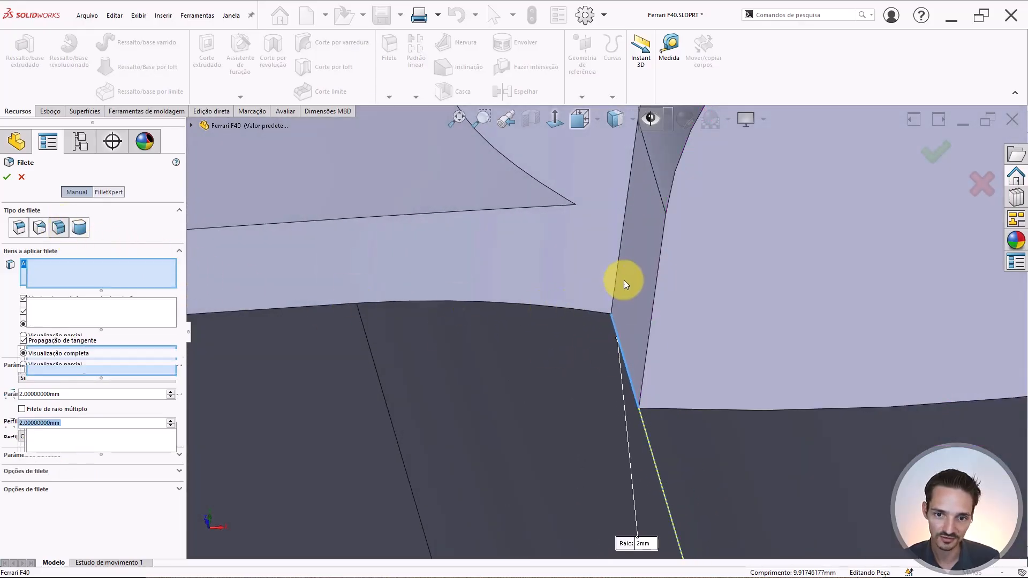
pyautogui.click(95, 311)
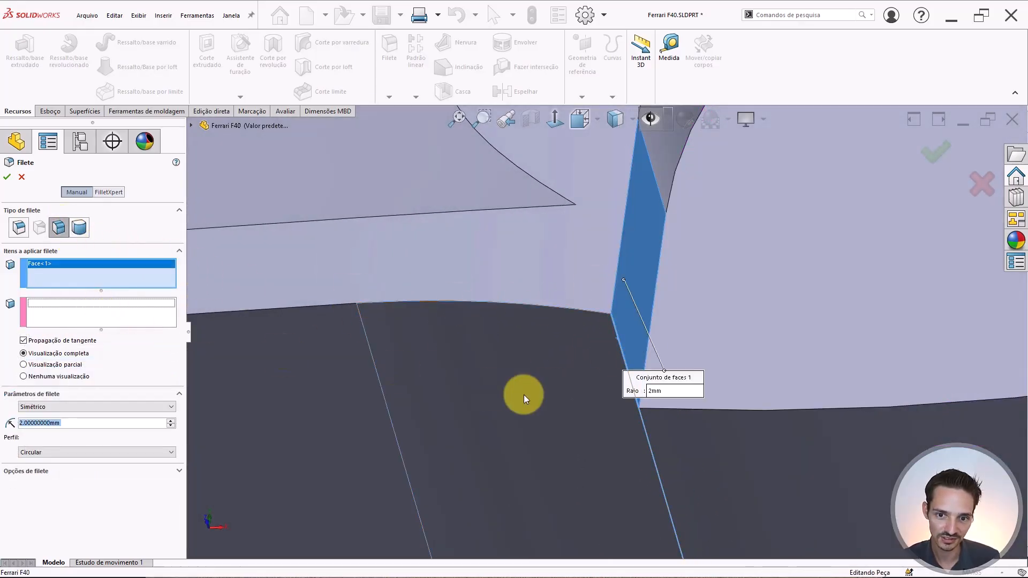
pyautogui.click(524, 394)
pyautogui.moveTo(596, 403); pyautogui.dragTo(621, 390, button='middle')
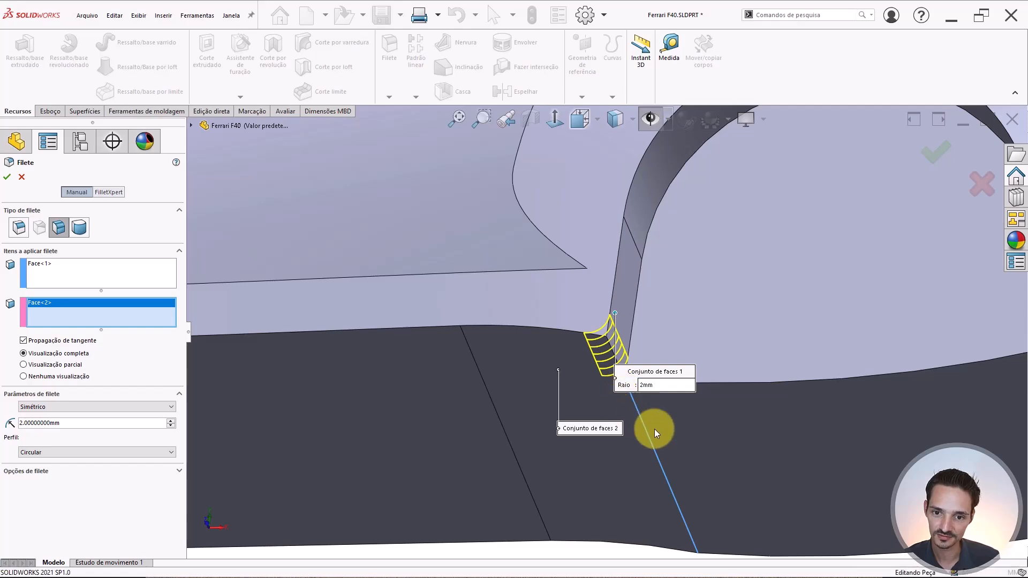
pyautogui.press('Return')
# Add a 2 mm face fillet between the rear wheel arch's rear inner face and the underside behind the wheel.
pyautogui.scroll(3, 712, 448)
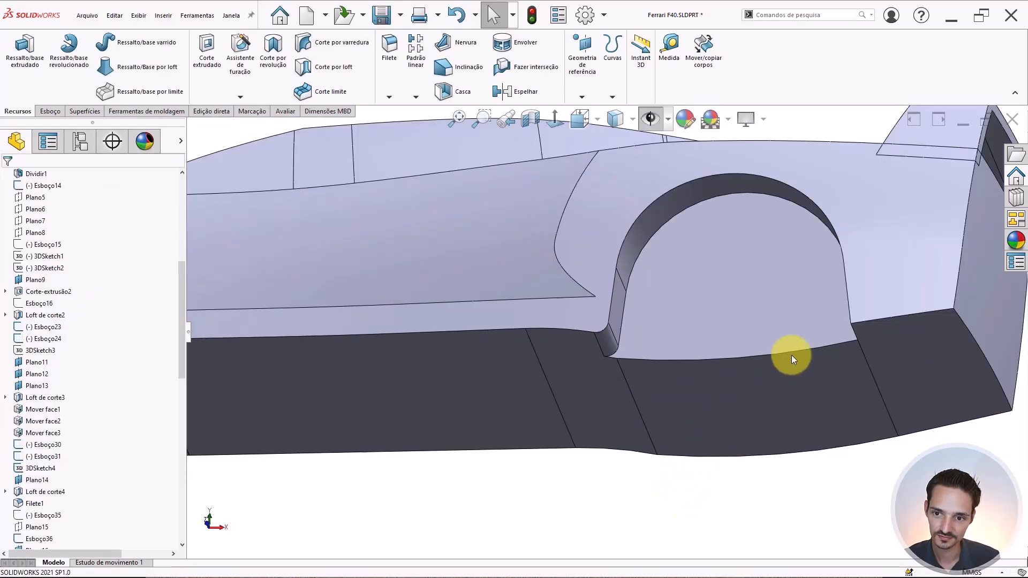
pyautogui.press('Return')
pyautogui.scroll(-5, 881, 325)
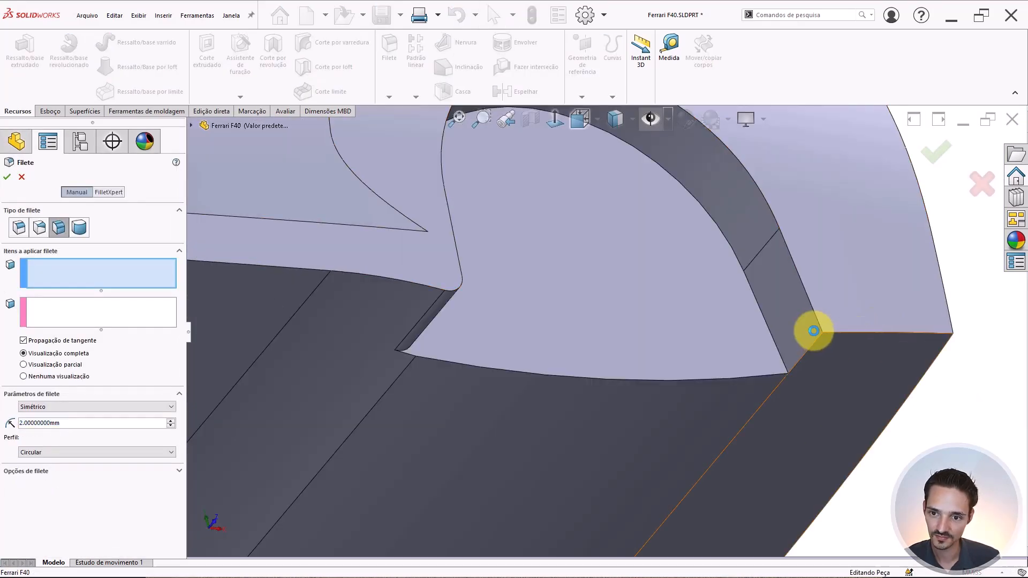
pyautogui.click(782, 299)
pyautogui.click(137, 309)
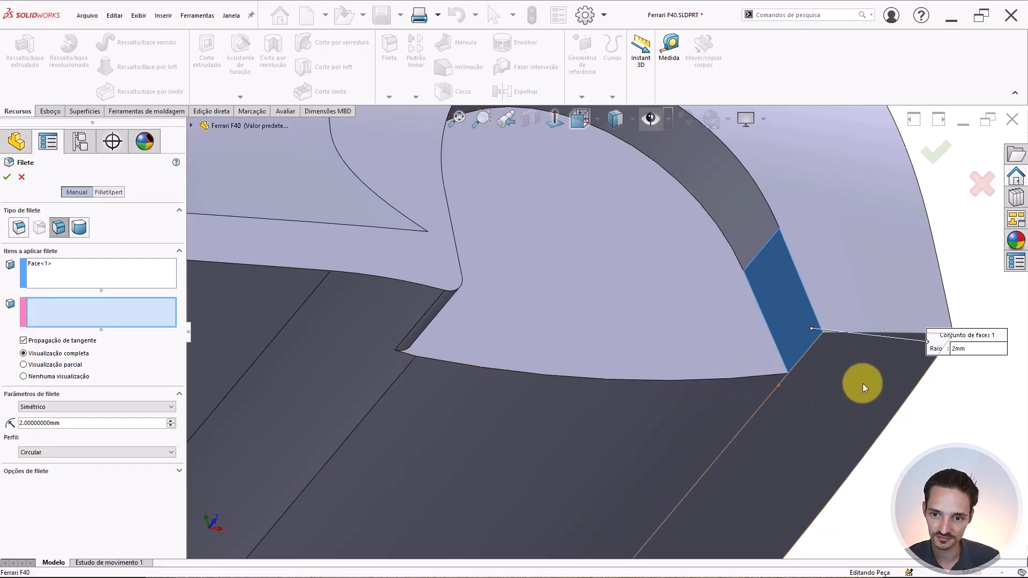
pyautogui.click(825, 384)
pyautogui.scroll(4, 656, 369)
pyautogui.press('Return')
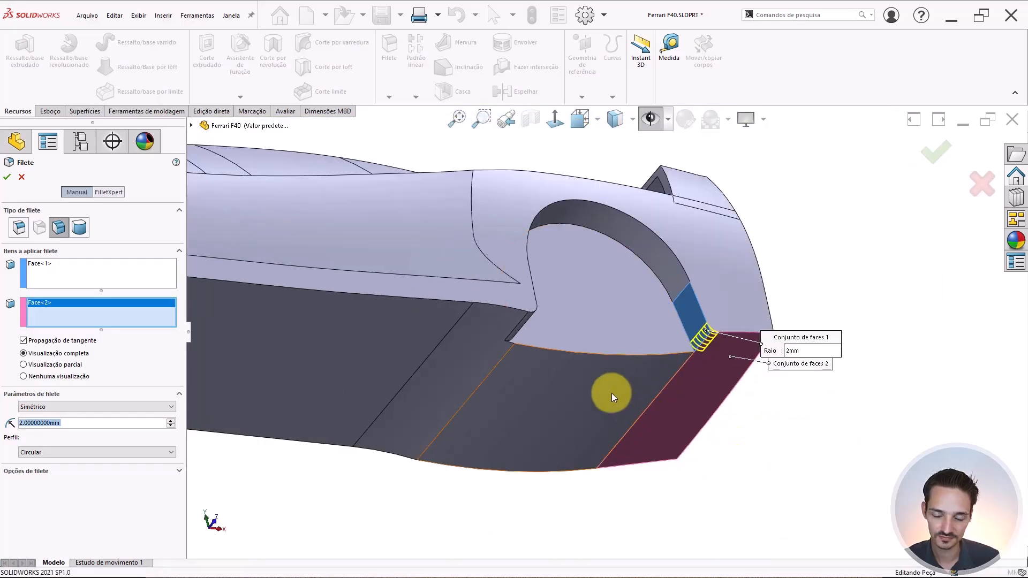
# Check the radii of the fillets at both lower corners of the front wheel arch.
pyautogui.scroll(4, 612, 393)
pyautogui.moveTo(588, 346); pyautogui.dragTo(580, 381, button='middle')
pyautogui.hotkey('ctrl', '1')
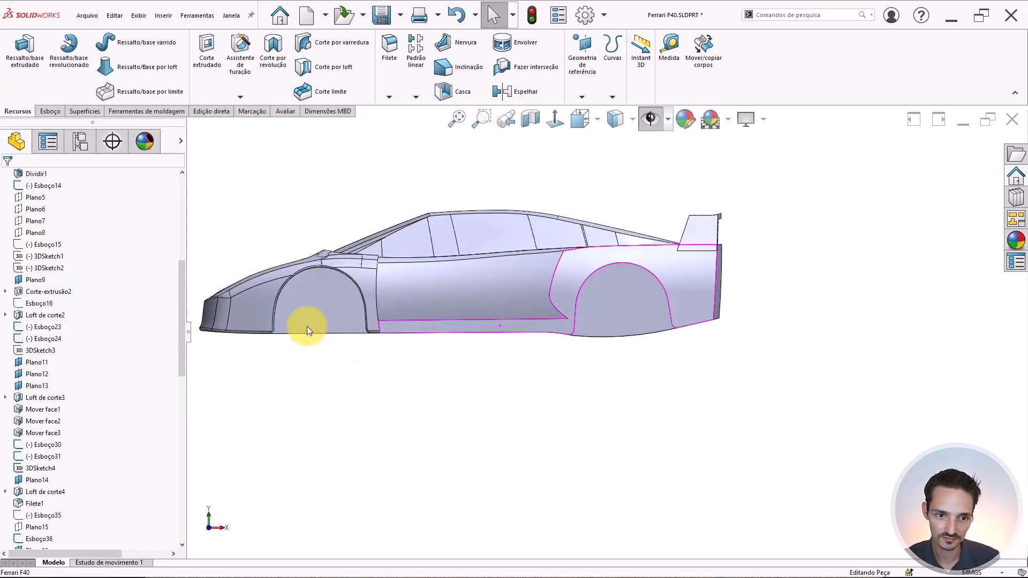
pyautogui.scroll(-8, 355, 359)
pyautogui.moveTo(355, 363); pyautogui.dragTo(313, 345, button='middle')
pyautogui.click(313, 345)
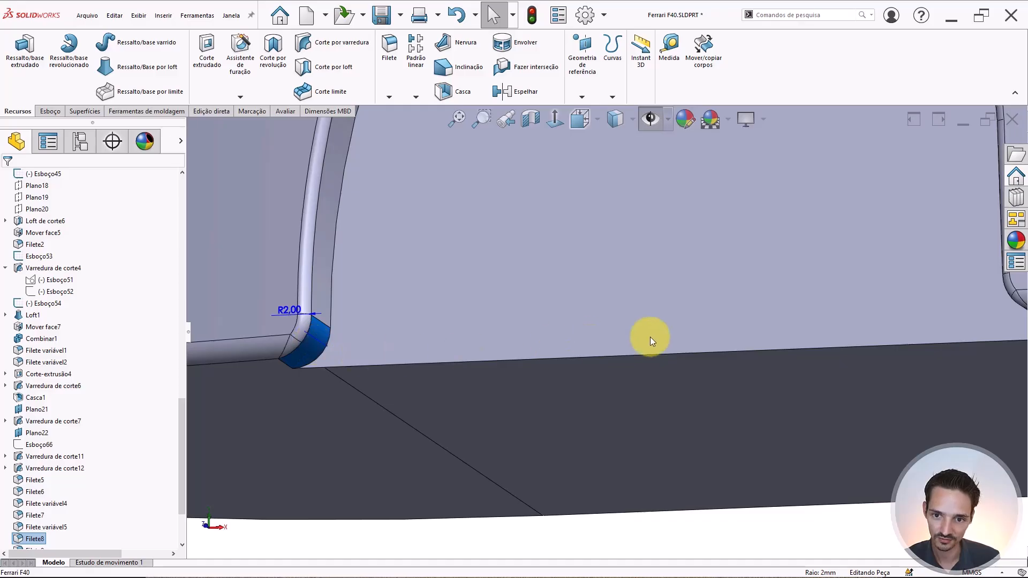
pyautogui.scroll(-2, 777, 333)
pyautogui.scroll(-2, 777, 331)
pyautogui.click(720, 316)
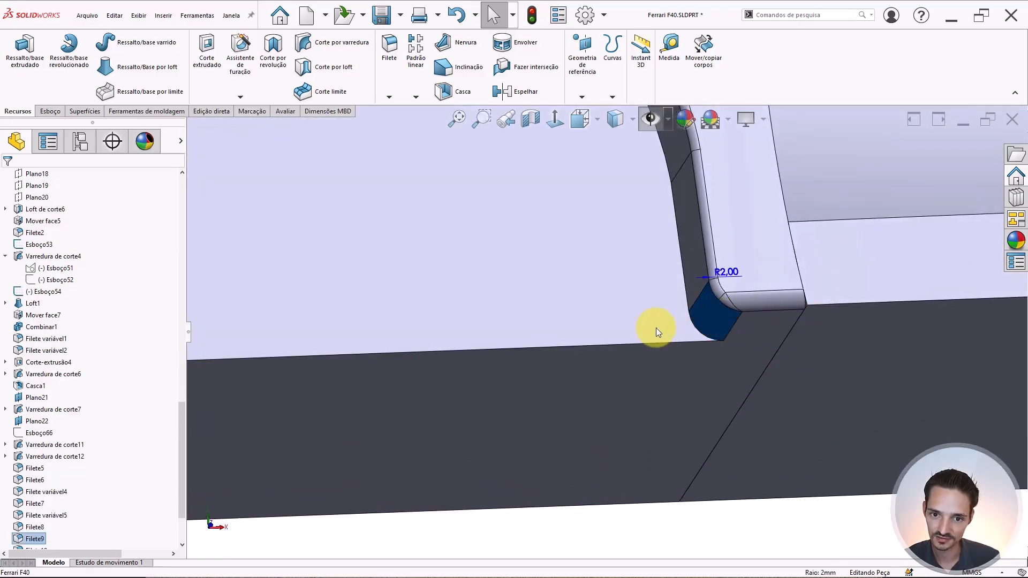
pyautogui.scroll(4, 657, 328)
pyautogui.press('Escape')
# Examine how the lower bumper fillet runs into the front wheel arch's front corner.
pyautogui.scroll(-3, 386, 345)
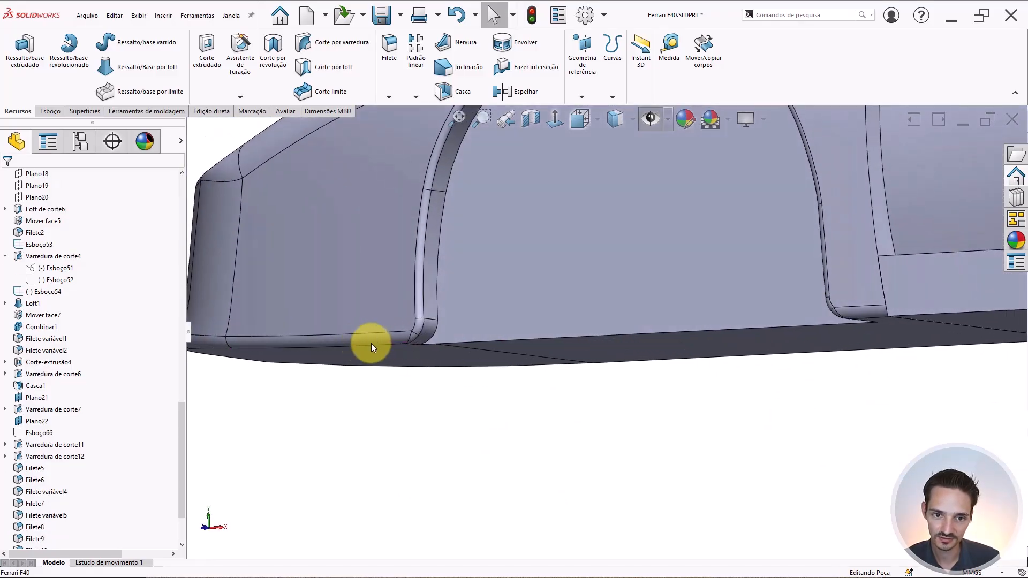
pyautogui.click(424, 332)
pyautogui.click(542, 396)
pyautogui.scroll(4, 542, 397)
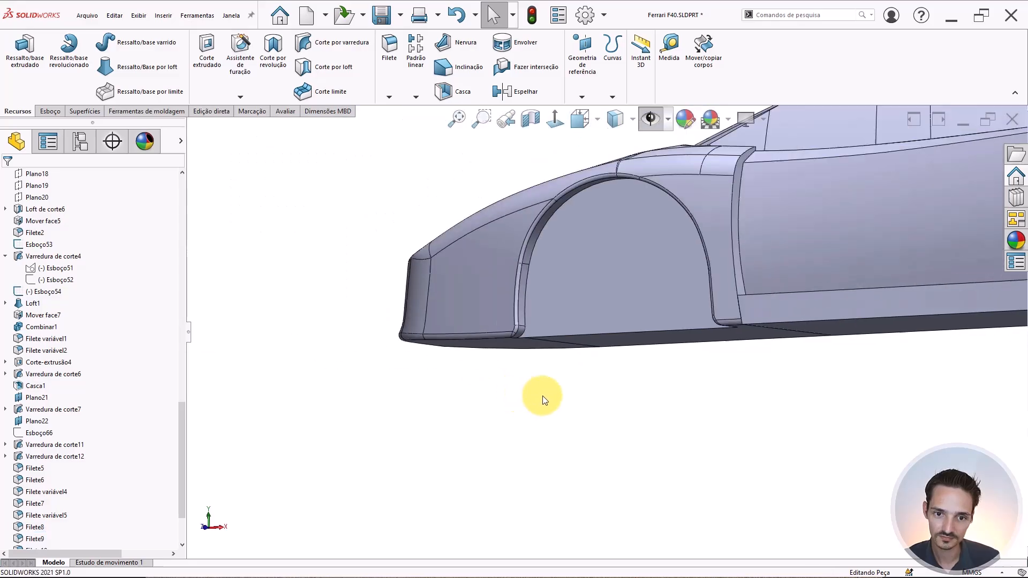
pyautogui.moveTo(665, 384); pyautogui.dragTo(667, 392, button='middle')
pyautogui.scroll(4, 879, 342)
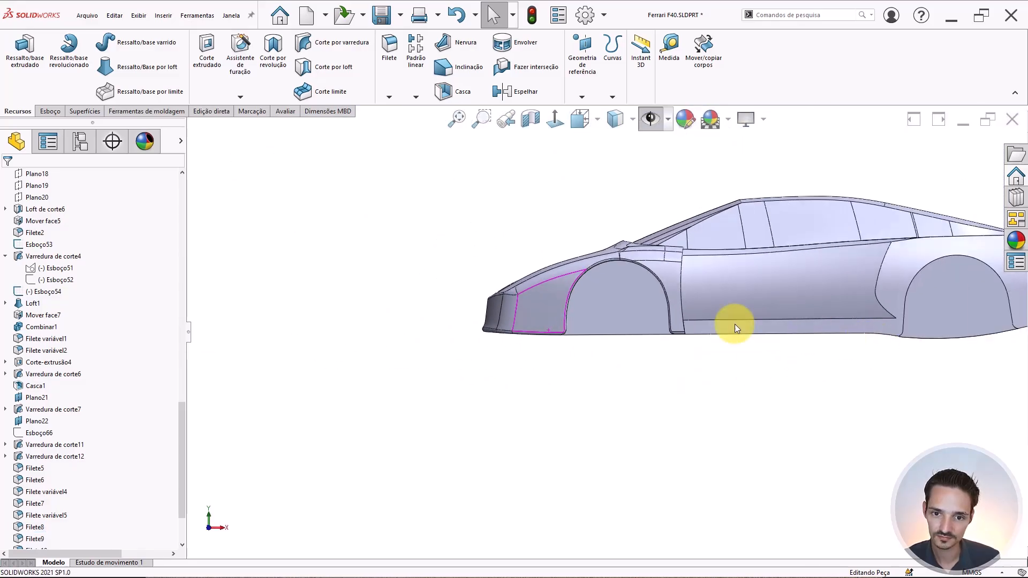
pyautogui.scroll(-5, 608, 337)
pyautogui.scroll(-3, 637, 358)
pyautogui.scroll(5, 606, 354)
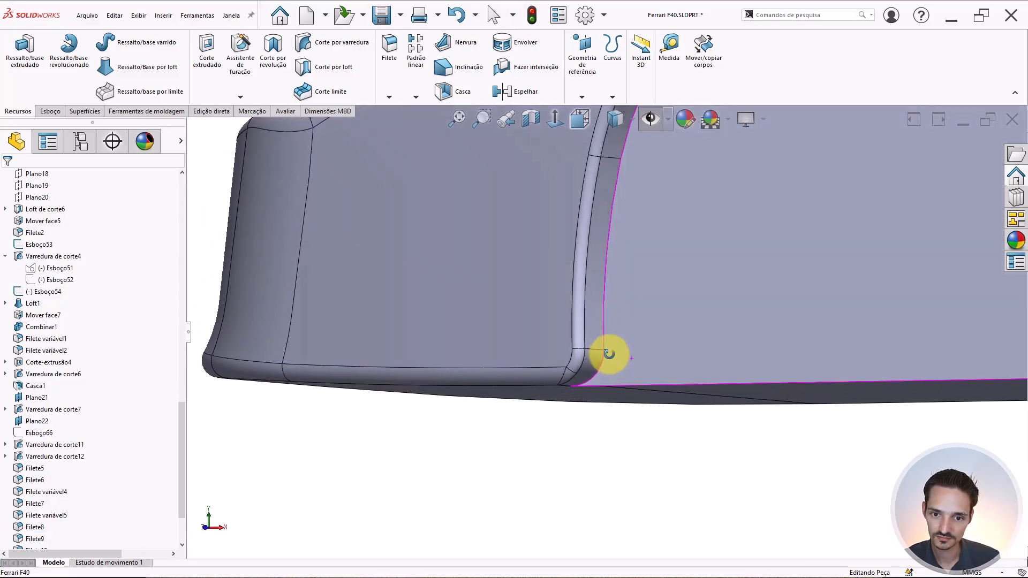
pyautogui.scroll(5, 860, 323)
# Show the reference photo and compare the rear wheel arch's rear lower corner with it.
pyautogui.scroll(-6, 663, 332)
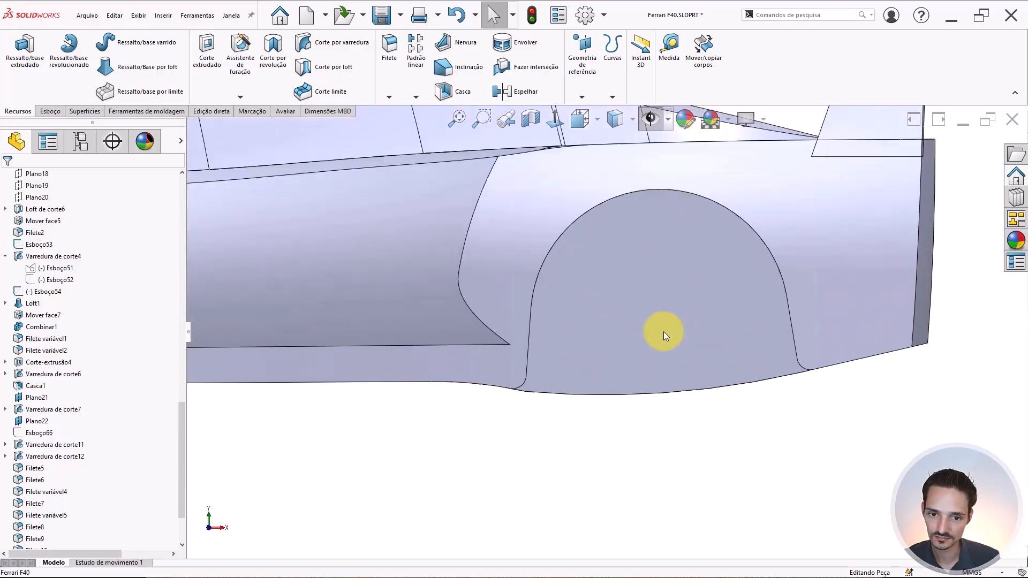
pyautogui.click(650, 117)
pyautogui.press('Tab')
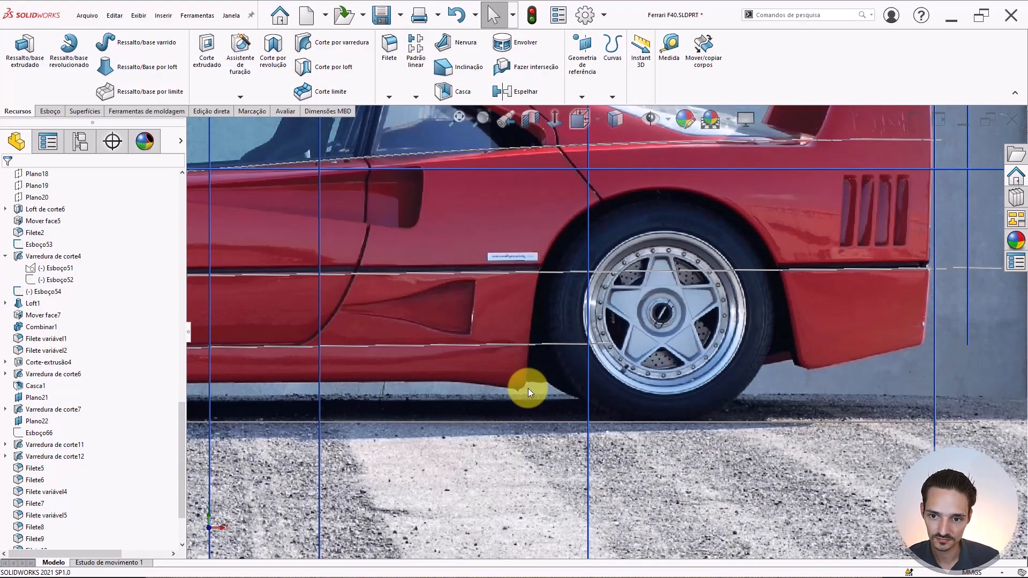
pyautogui.hotkey('shift', 'Tab')
pyautogui.scroll(-6, 799, 367)
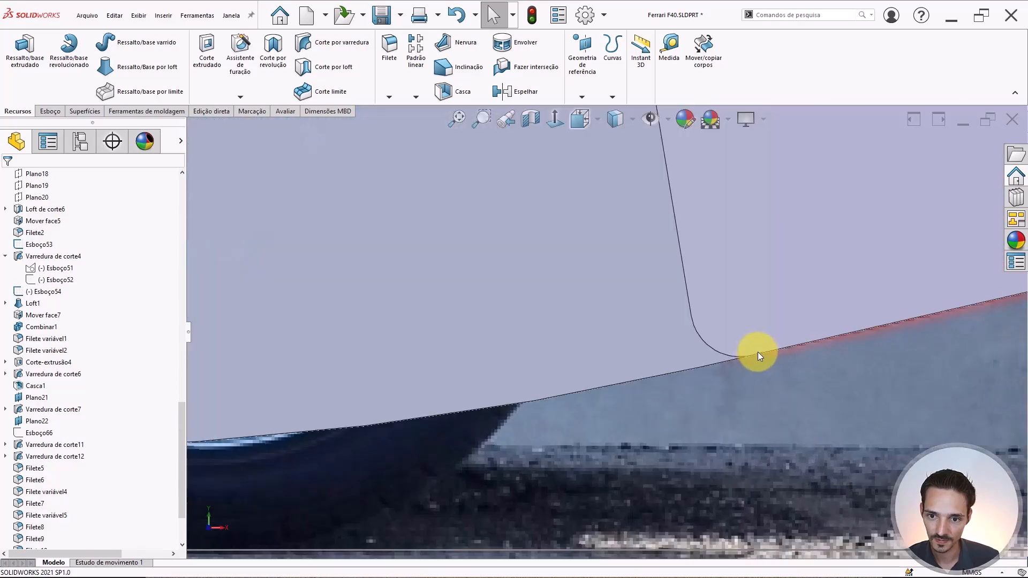
pyautogui.scroll(5, 738, 354)
# Compare the rear wheel arch's front lower corner with the reference photo and set its fillet radius to 1 mm.
pyautogui.scroll(-6, 558, 321)
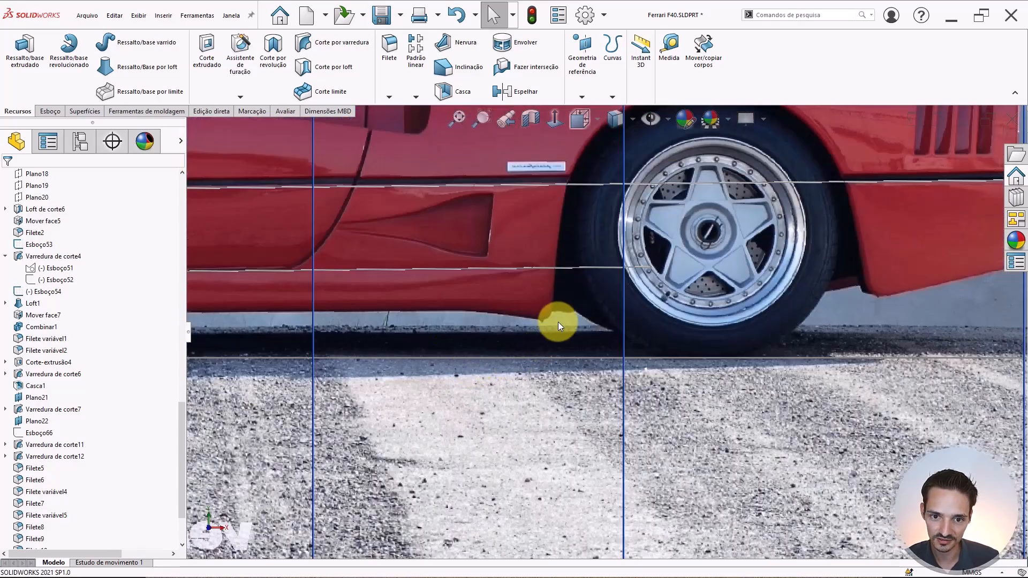
pyautogui.press('Tab')
pyautogui.hotkey('shift', 'Tab')
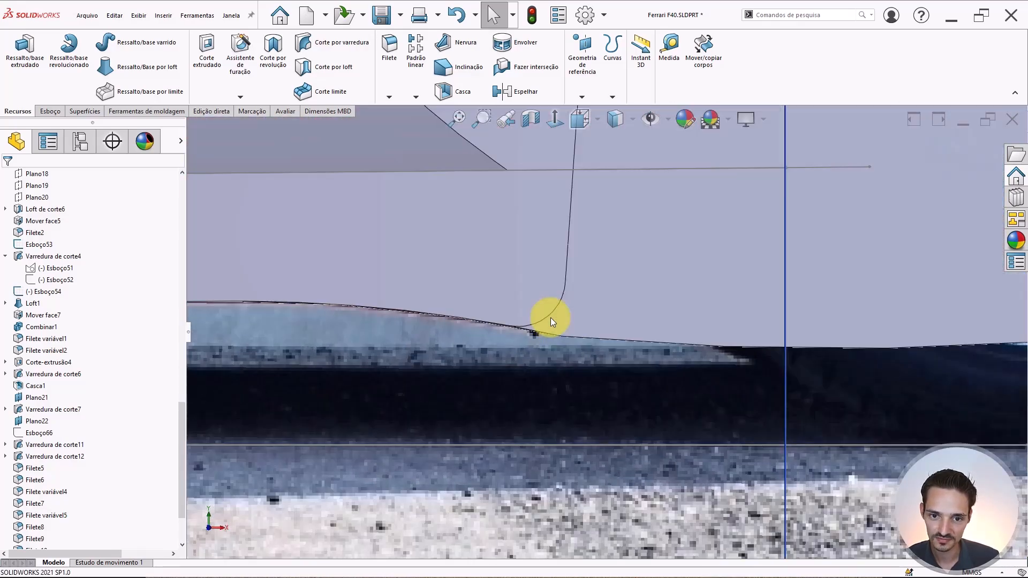
pyautogui.moveTo(547, 313)
pyautogui.mouseDown(button='middle')
pyautogui.moveTo(542, 276)
pyautogui.moveTo(567, 224)
pyautogui.moveTo(567, 315)
pyautogui.mouseUp(button='middle')
pyautogui.click(566, 315)
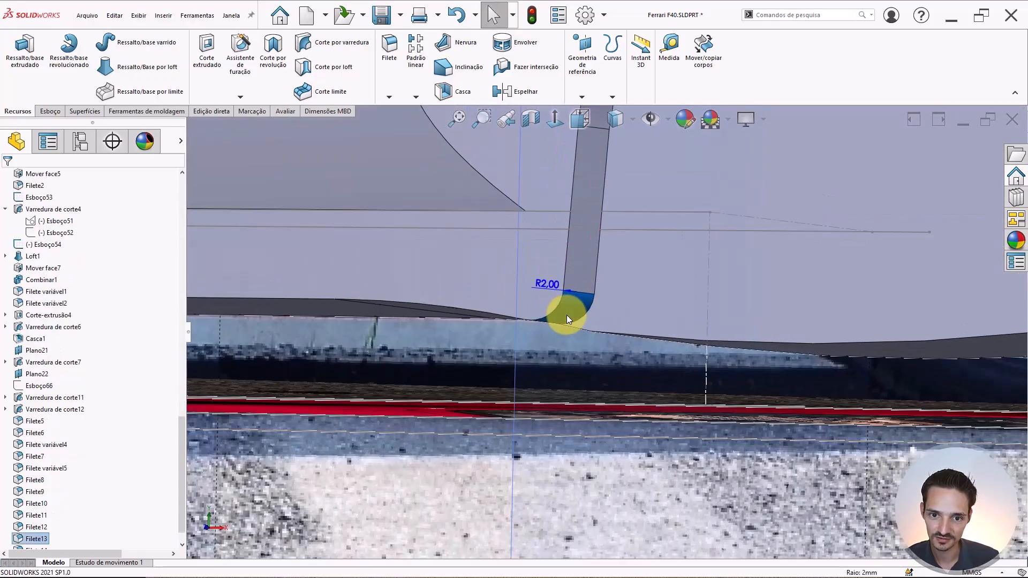
pyautogui.doubleClick(545, 284)
pyautogui.press('Return')
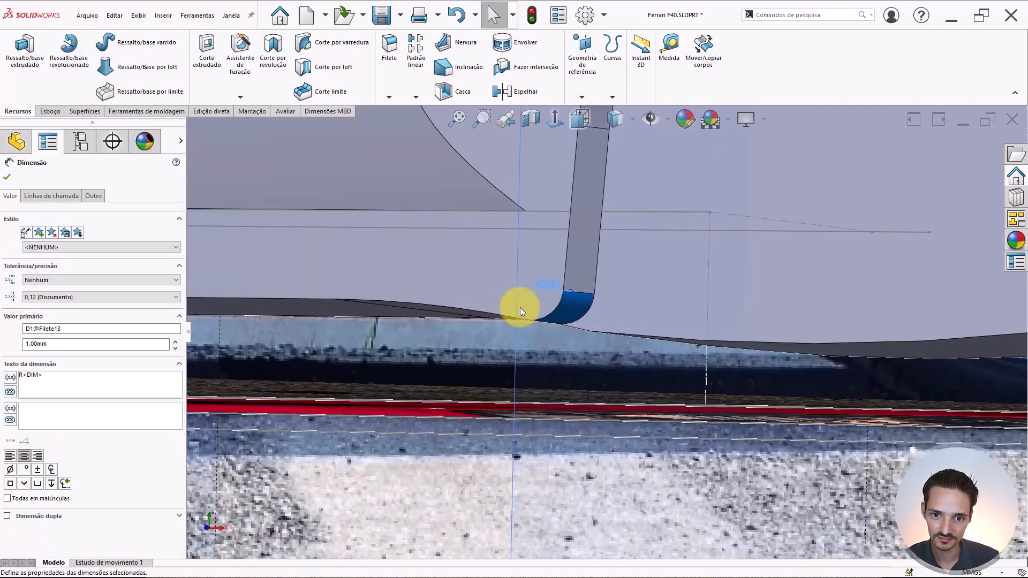
pyautogui.scroll(1, 520, 308)
pyautogui.hotkey('ctrl', 'b')
# Compare both lower corners of the front wheel arch with the reference photo in the side view.
pyautogui.scroll(10, 519, 308)
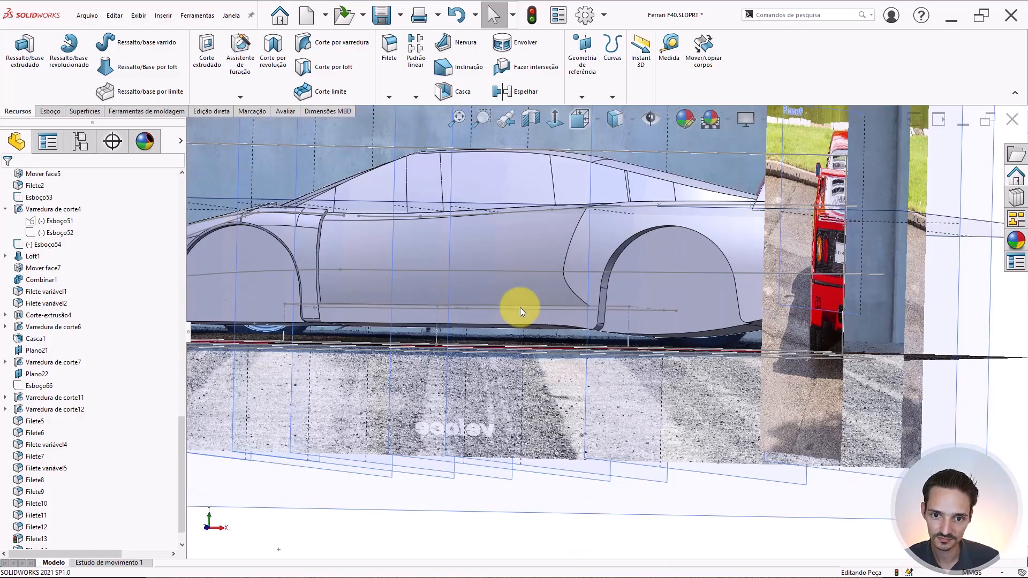
pyautogui.moveTo(520, 308); pyautogui.dragTo(504, 328, button='middle')
pyautogui.middleClick(505, 329)
pyautogui.hotkey('ctrl', '1')
pyautogui.scroll(-3, 319, 360)
pyautogui.scroll(-2, 320, 360)
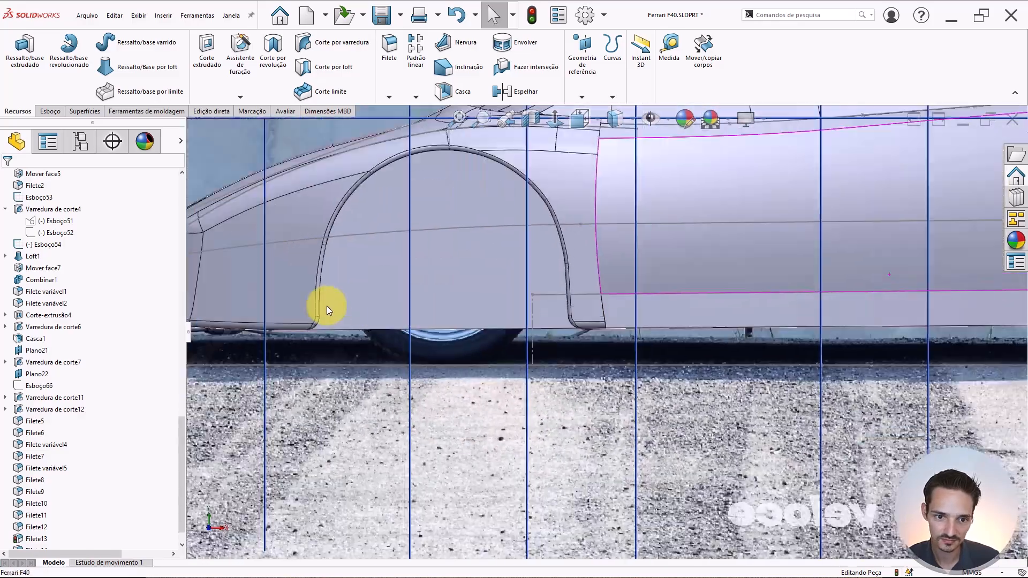
pyautogui.scroll(-2, 396, 342)
pyautogui.scroll(-4, 378, 347)
pyautogui.scroll(5, 380, 345)
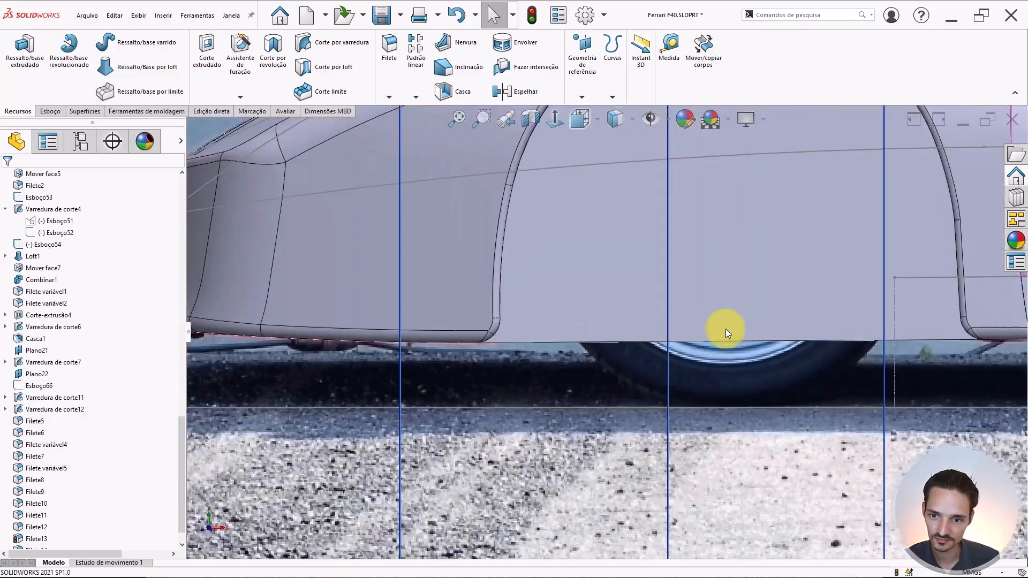
pyautogui.press('Tab')
pyautogui.hotkey('shift', 'Tab')
pyautogui.scroll(1, 968, 334)
pyautogui.scroll(-3, 966, 332)
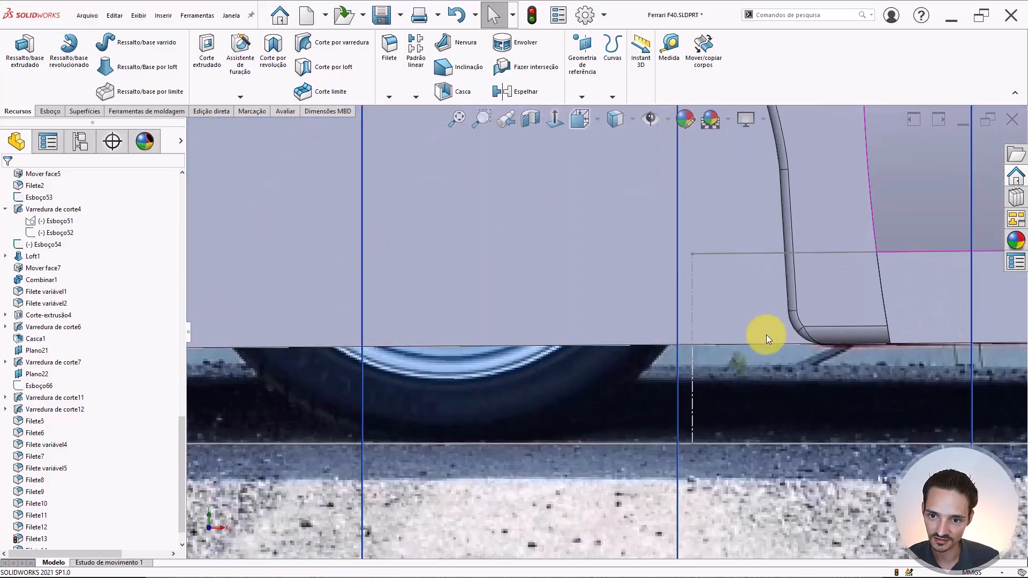
# Set the fillet radius at the front wheel arch's front lower corner to 1 mm.
pyautogui.scroll(2, 428, 339)
pyautogui.scroll(-4, 300, 320)
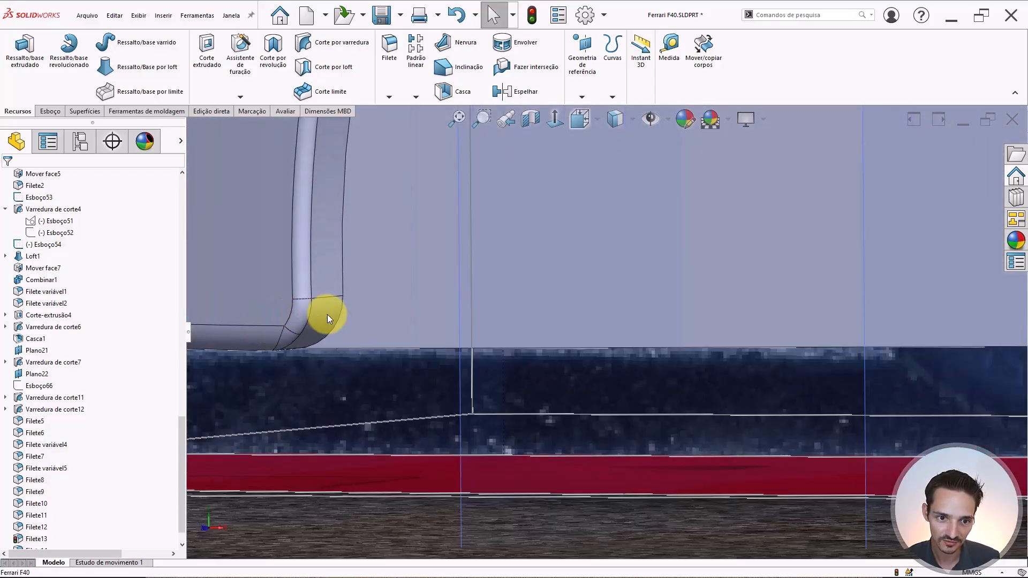
pyautogui.click(327, 314)
pyautogui.doubleClick(280, 295)
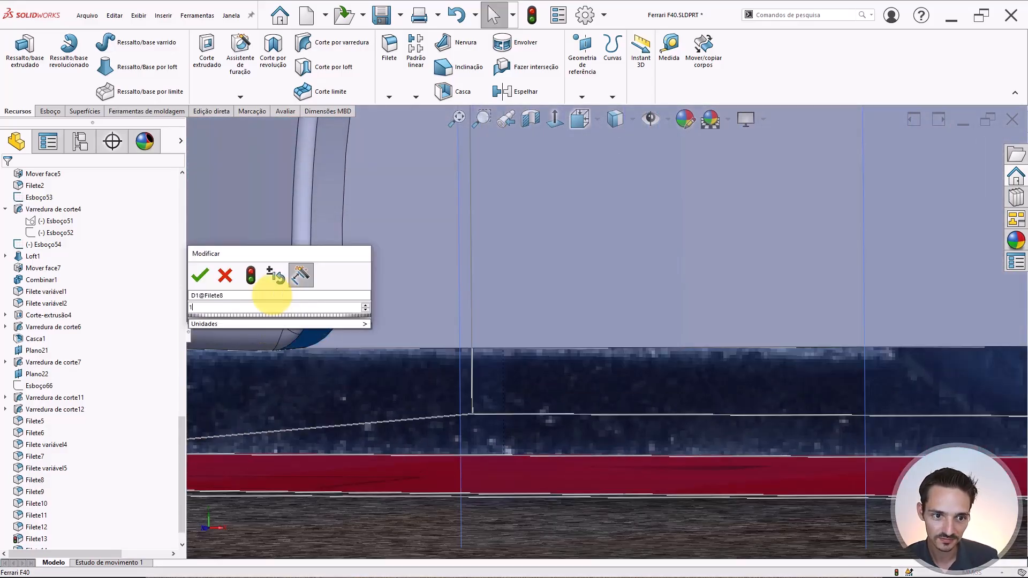
pyautogui.write('1')
pyautogui.press('Return')
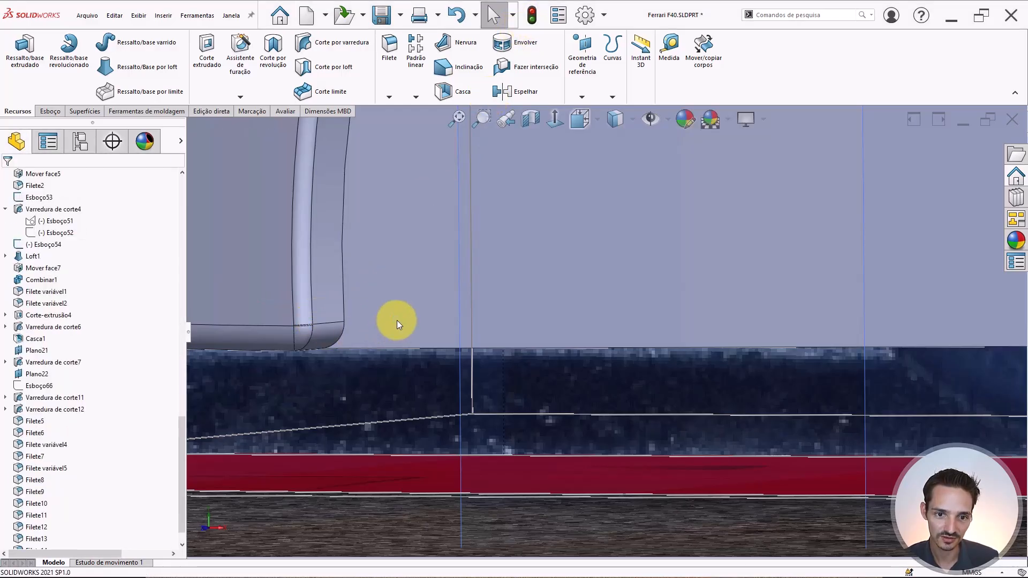
# Check the front wheel arch's front lower corner against the reference photo and inspect its rear lower corner.
pyautogui.scroll(5, 505, 322)
pyautogui.scroll(-10, 505, 323)
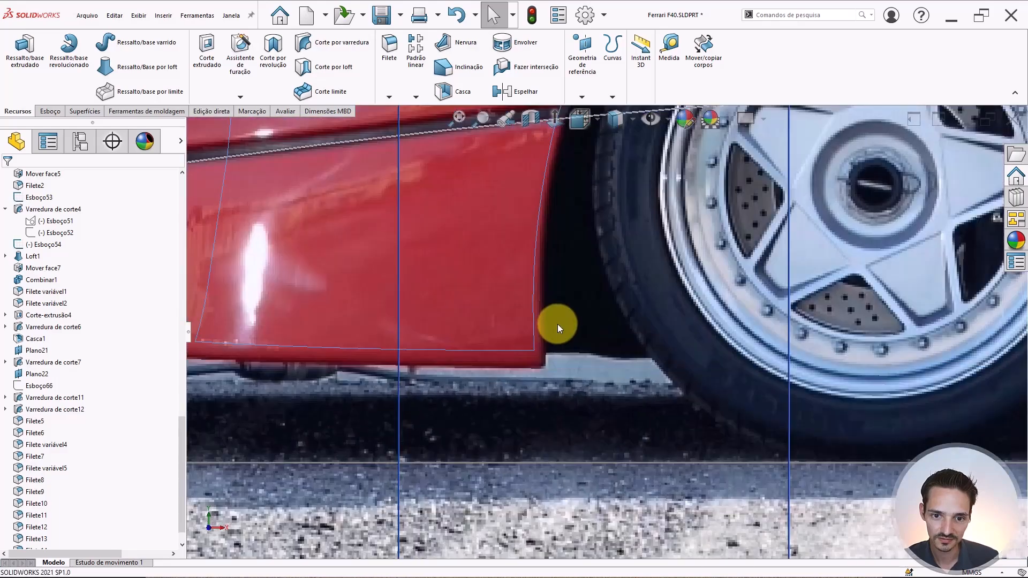
pyautogui.press('Tab')
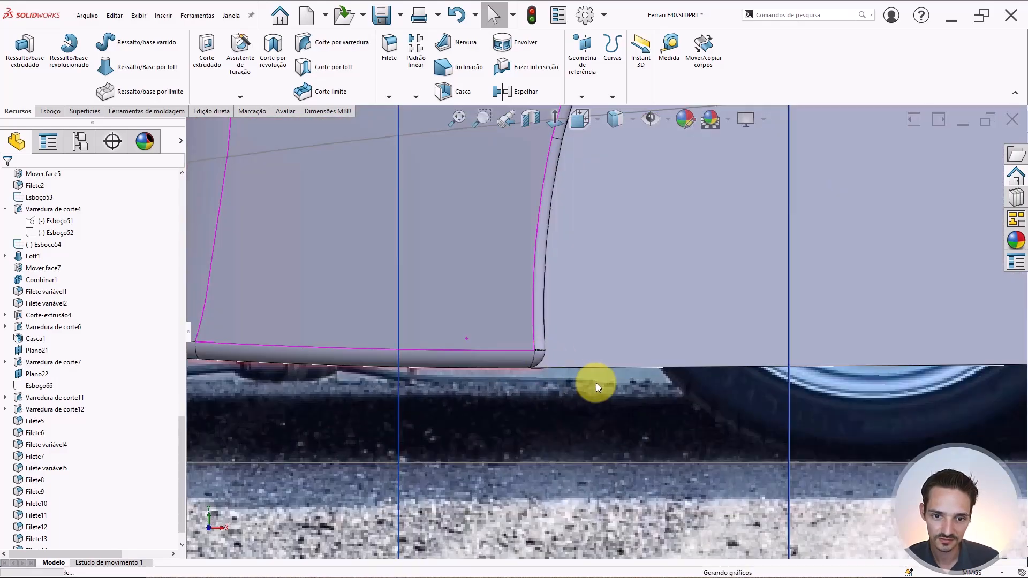
pyautogui.hotkey('shift', 'Tab')
pyautogui.scroll(6, 796, 319)
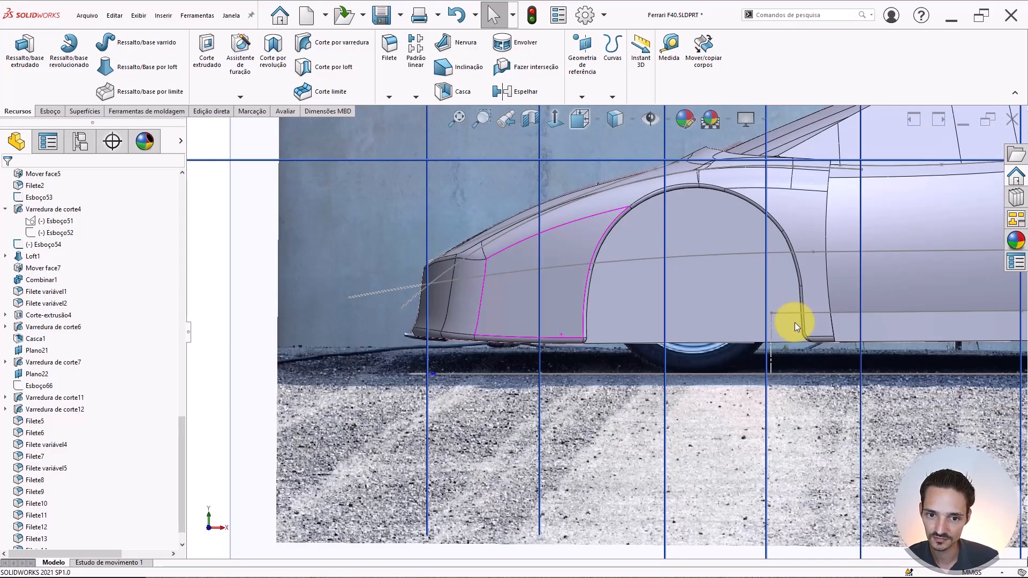
pyautogui.scroll(3, 794, 322)
pyautogui.scroll(-10, 745, 318)
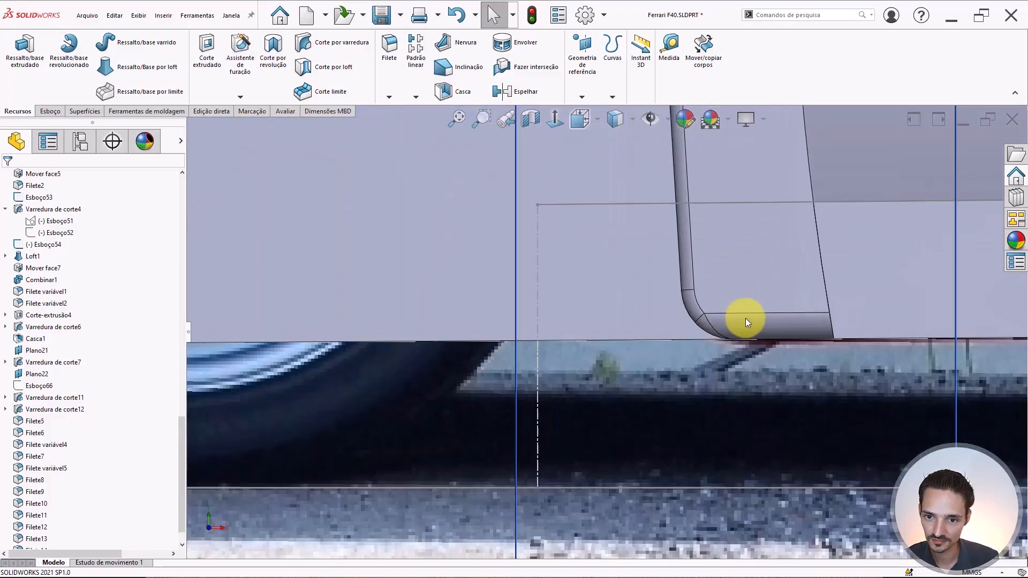
pyautogui.scroll(10, 745, 318)
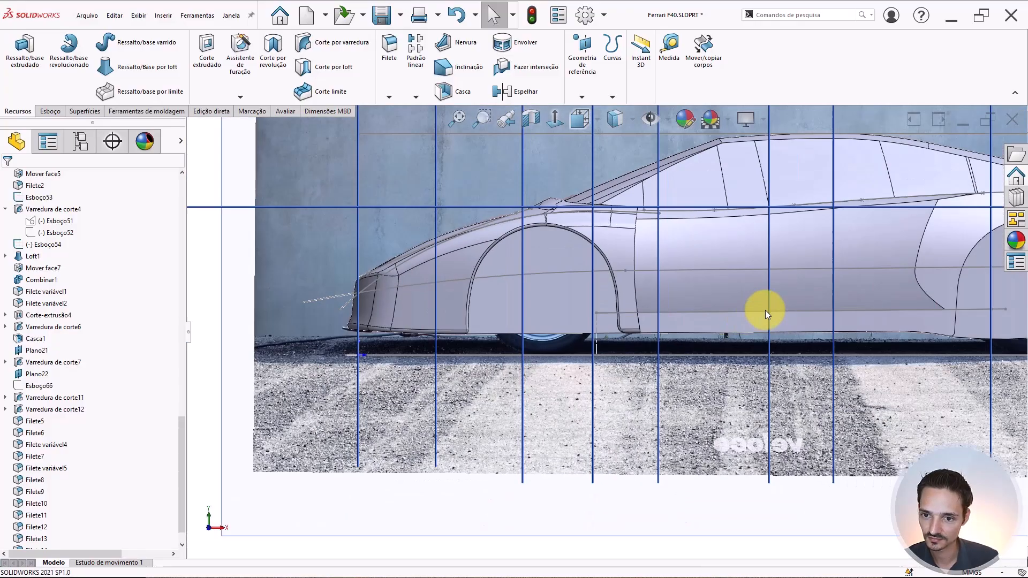
# Compare the rear wheel arch's lower corners and the bodywork behind the wheel with the reference photo.
pyautogui.scroll(-2, 776, 313)
pyautogui.scroll(-6, 799, 337)
pyautogui.press('Tab')
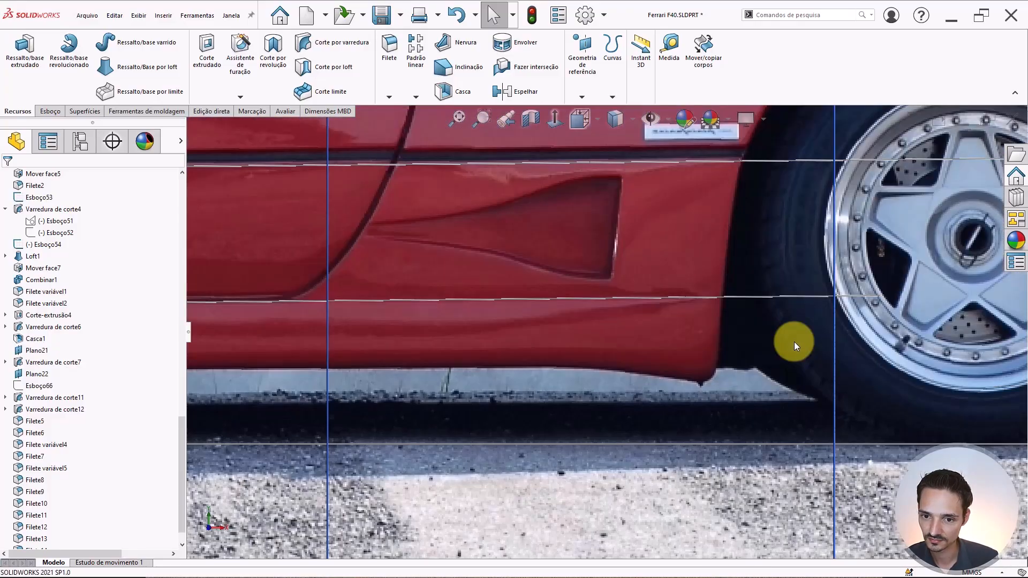
pyautogui.hotkey('shift', 'Tab')
pyautogui.scroll(5, 792, 301)
pyautogui.scroll(-3, 835, 299)
pyautogui.press('Tab')
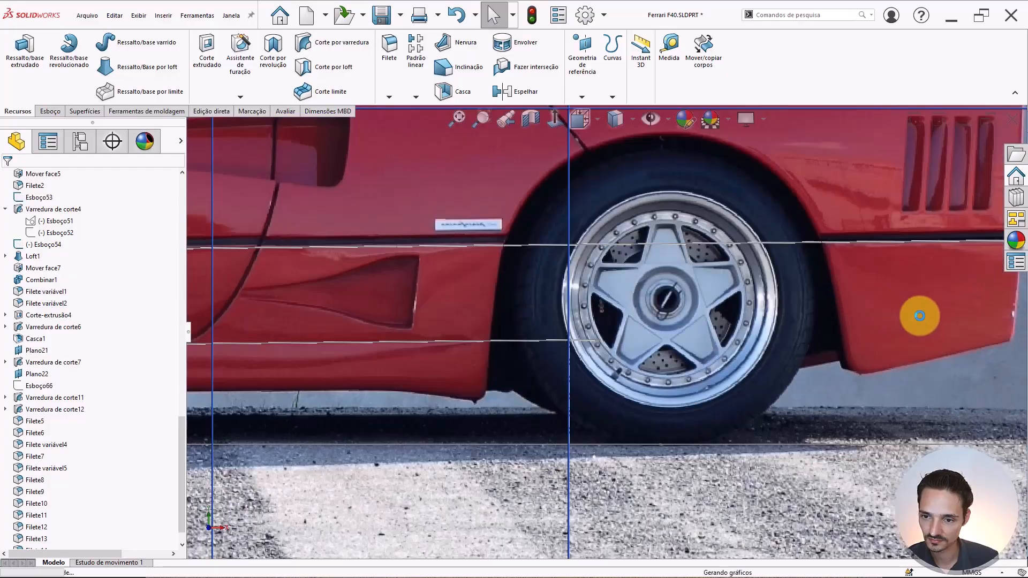
pyautogui.scroll(-3, 889, 329)
pyautogui.hotkey('shift', 'Tab')
pyautogui.scroll(3, 622, 321)
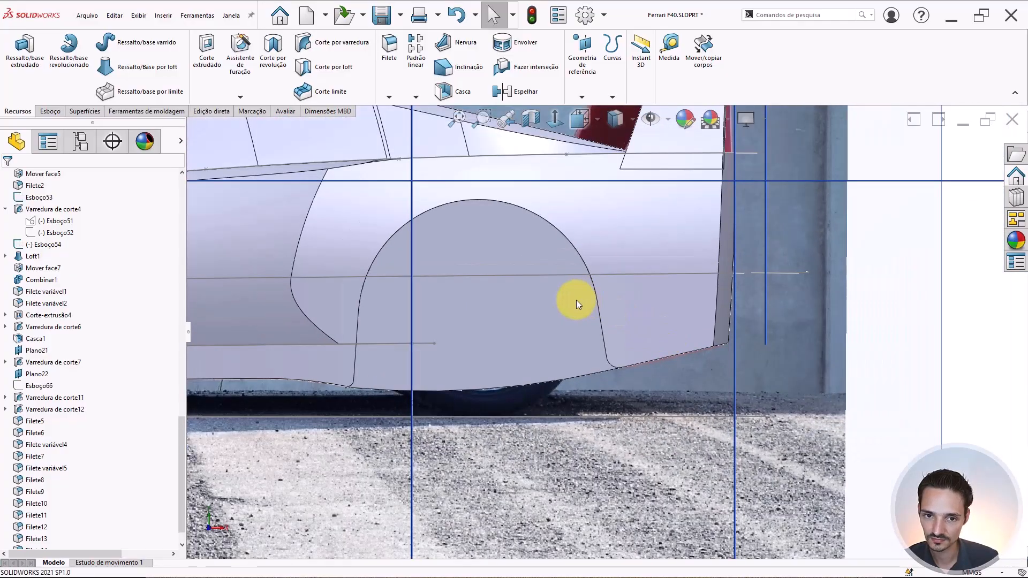
# Hide the reference photos, planes and sketches so only the body is shown.
pyautogui.moveTo(576, 301)
pyautogui.mouseDown(button='middle')
pyautogui.moveTo(573, 335)
pyautogui.moveTo(588, 308)
pyautogui.moveTo(593, 330)
pyautogui.moveTo(584, 356)
pyautogui.moveTo(594, 324)
pyautogui.mouseUp(button='middle')
pyautogui.scroll(1, 610, 316)
pyautogui.click(657, 126)
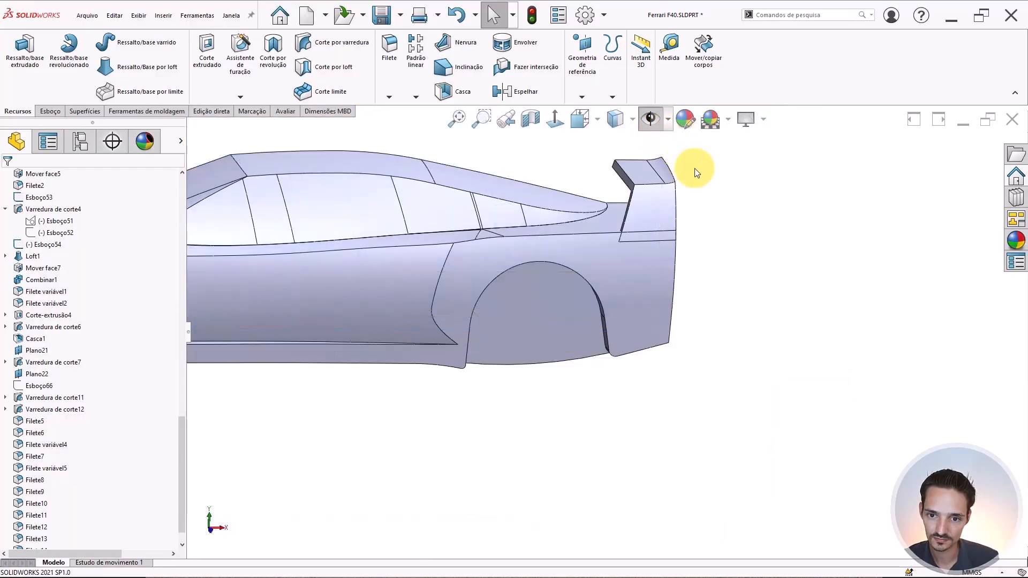
# Add a 1 mm constant-size fillet with tangent propagation from the lower side edge behind the rear wheel, around the arch and along the sill.
pyautogui.moveTo(758, 297); pyautogui.dragTo(792, 266, button='right')
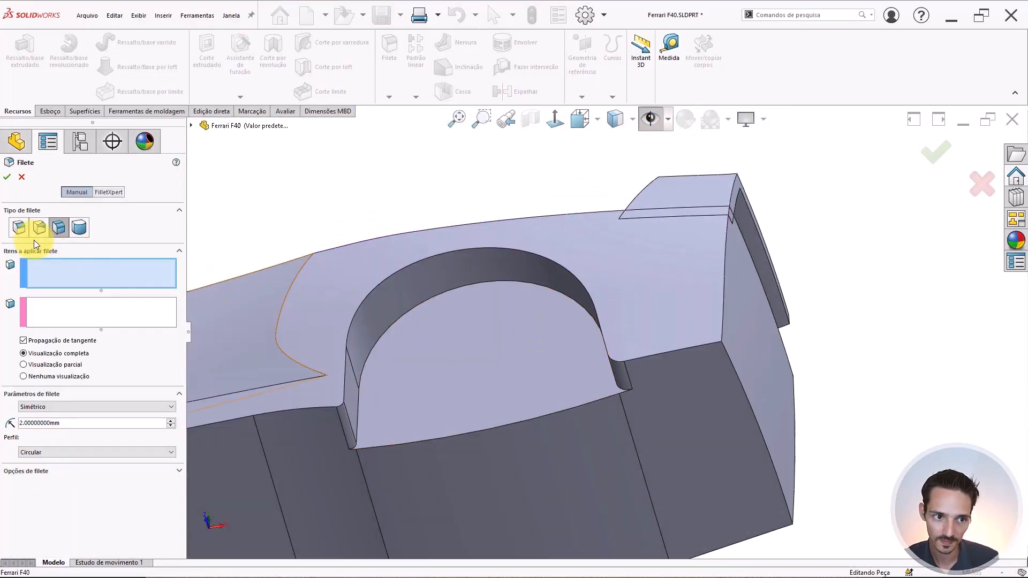
pyautogui.click(19, 228)
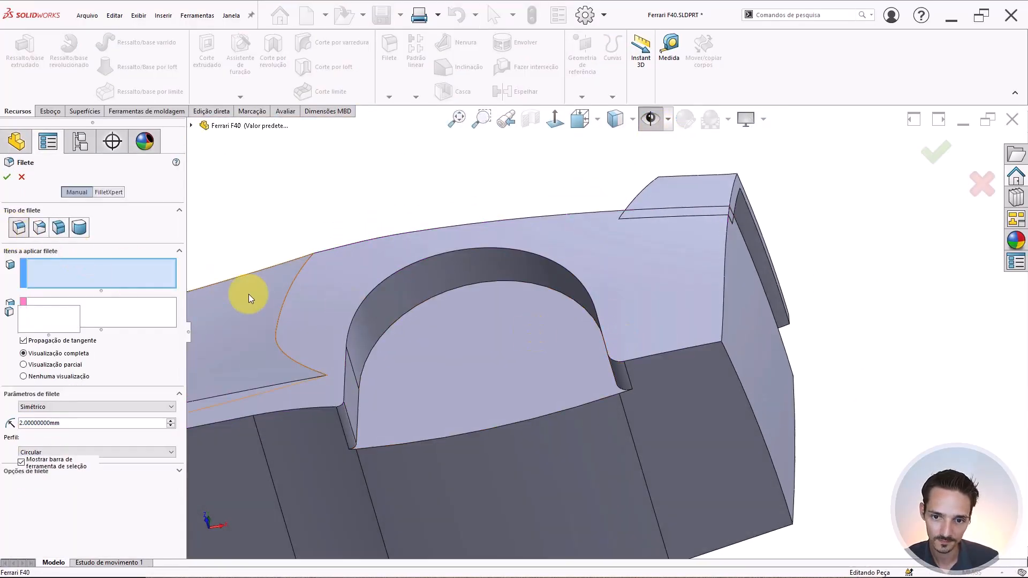
pyautogui.click(640, 355)
pyautogui.click(650, 316)
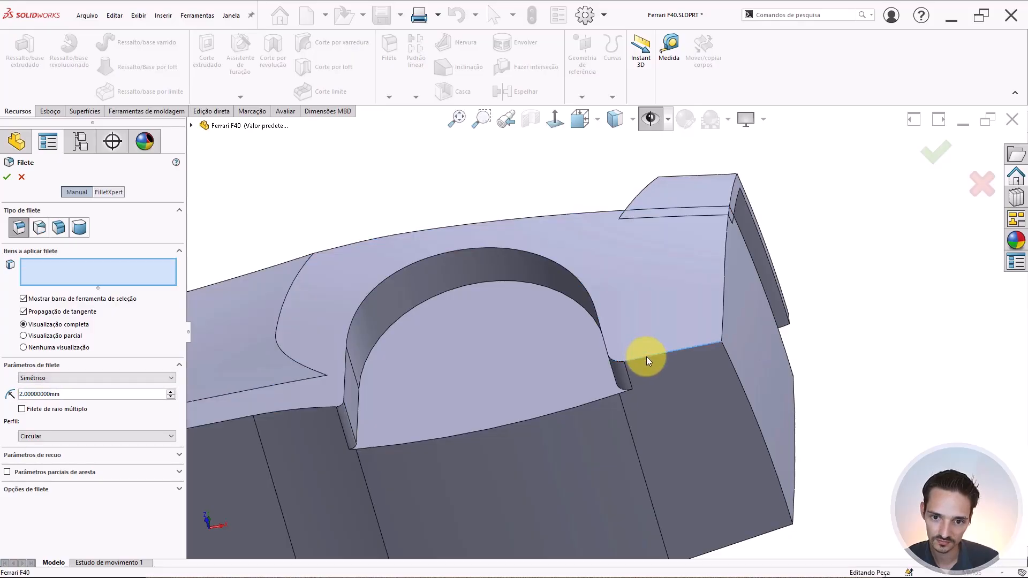
pyautogui.click(646, 357)
pyautogui.scroll(5, 535, 359)
pyautogui.write('1')
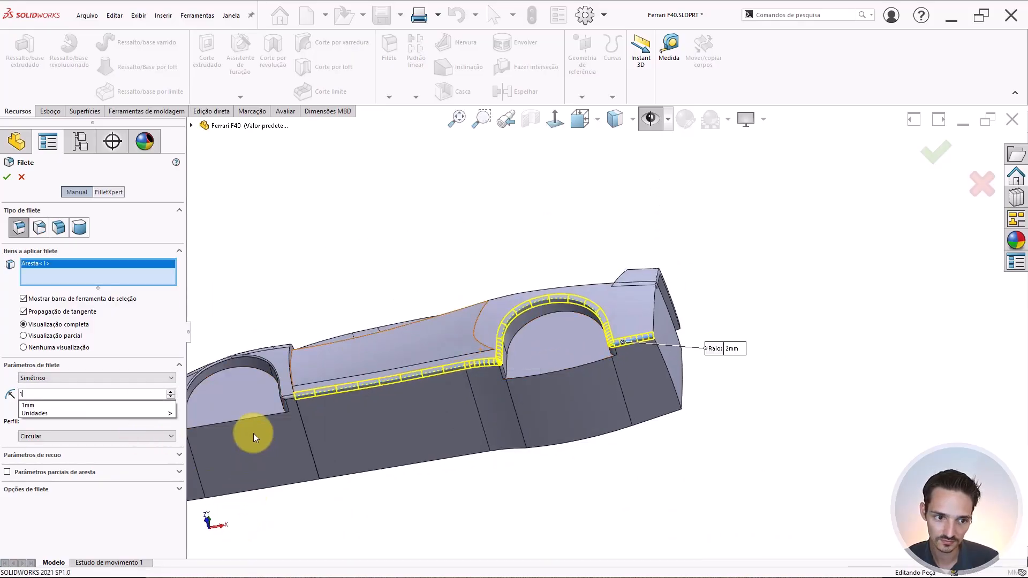
pyautogui.press('Return')
pyautogui.moveTo(306, 377); pyautogui.dragTo(315, 443, button='middle')
pyautogui.scroll(-3, 573, 387)
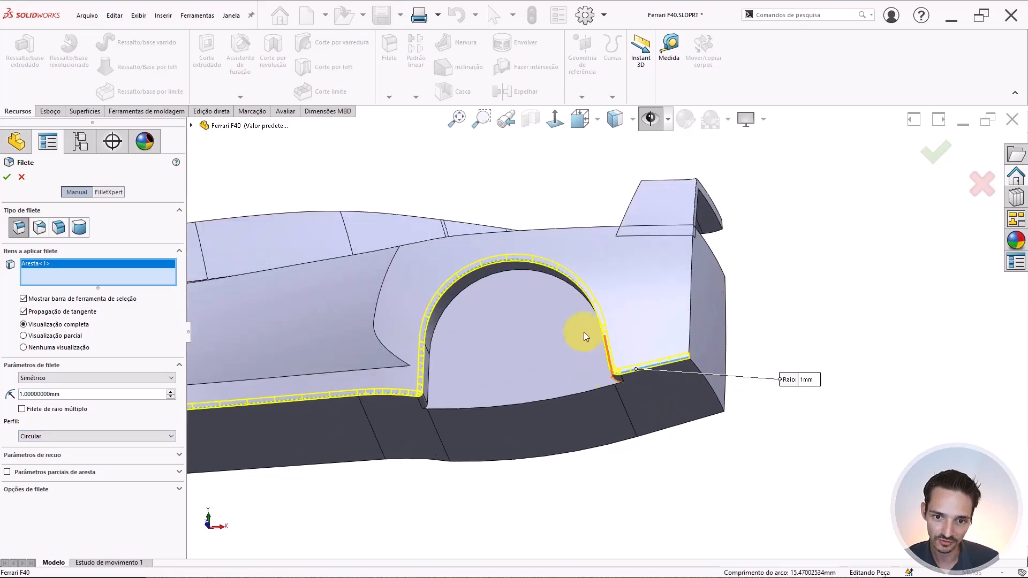
pyautogui.scroll(4, 394, 351)
pyautogui.scroll(-8, 447, 329)
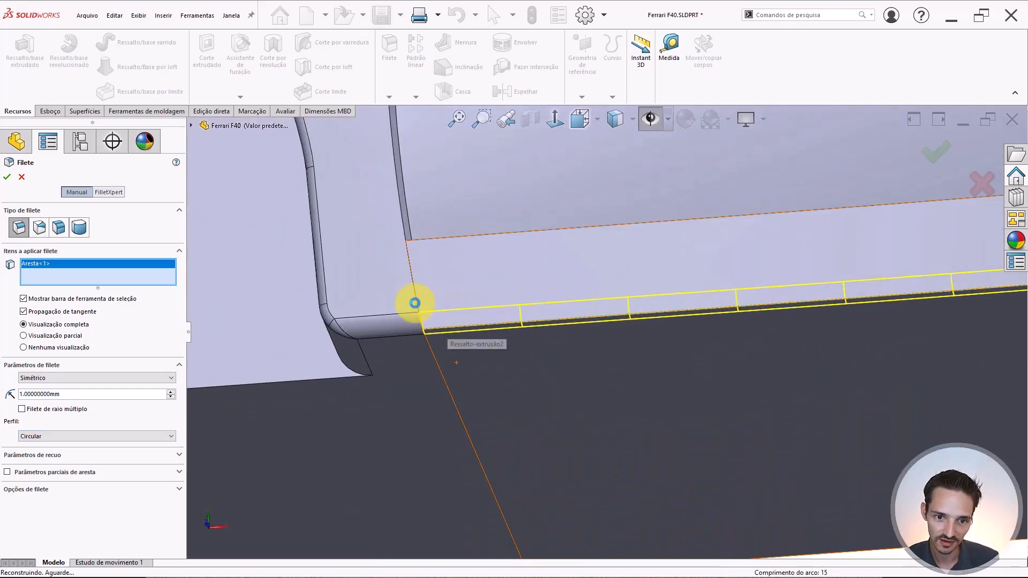
# Examine how the sill fillet meets the front section's lower fillet behind the front wheel arch and review the body side.
pyautogui.scroll(-6, 420, 315)
pyautogui.scroll(3, 428, 335)
pyautogui.moveTo(495, 329); pyautogui.dragTo(526, 265, button='middle')
pyautogui.click(526, 265)
pyautogui.click(432, 284)
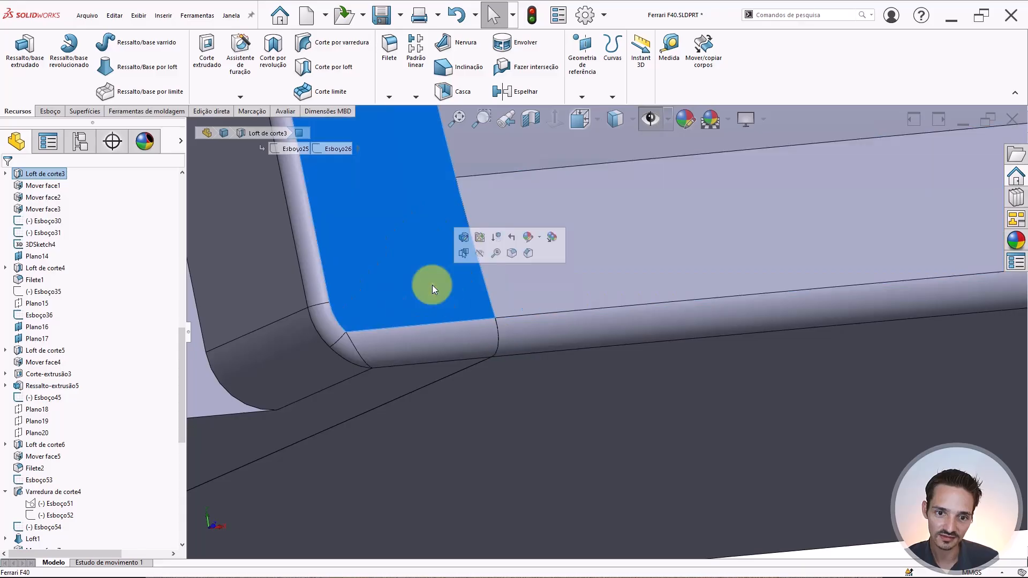
pyautogui.click(479, 403)
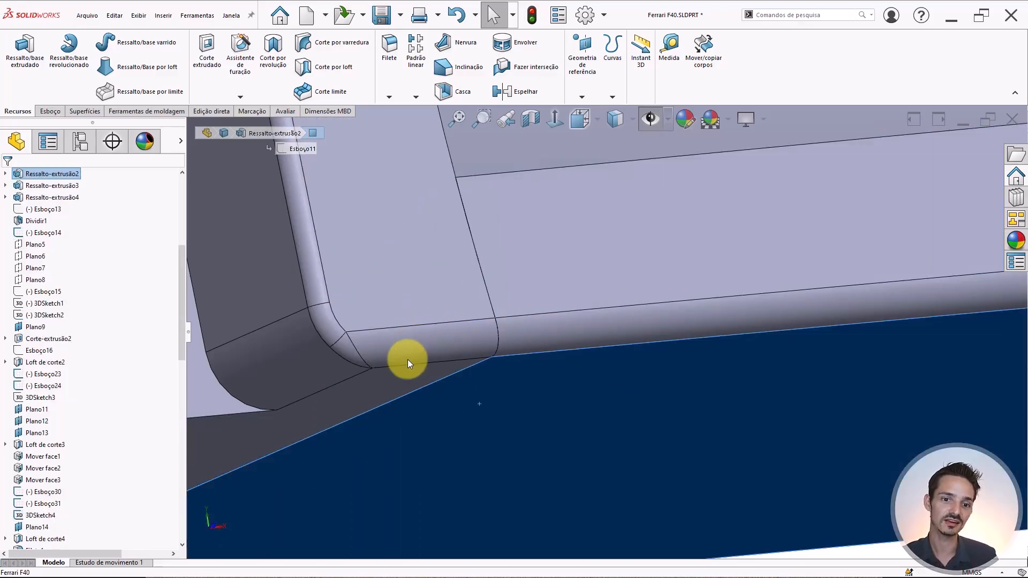
pyautogui.moveTo(546, 332); pyautogui.dragTo(508, 388, button='middle')
pyautogui.middleClick(531, 330)
pyautogui.scroll(8, 526, 337)
pyautogui.middleClick(586, 278)
pyautogui.moveTo(585, 278); pyautogui.dragTo(615, 259, button='middle')
pyautogui.scroll(6, 502, 381)
pyautogui.middleClick(593, 265)
pyautogui.scroll(2, 614, 258)
pyautogui.scroll(-2, 615, 258)
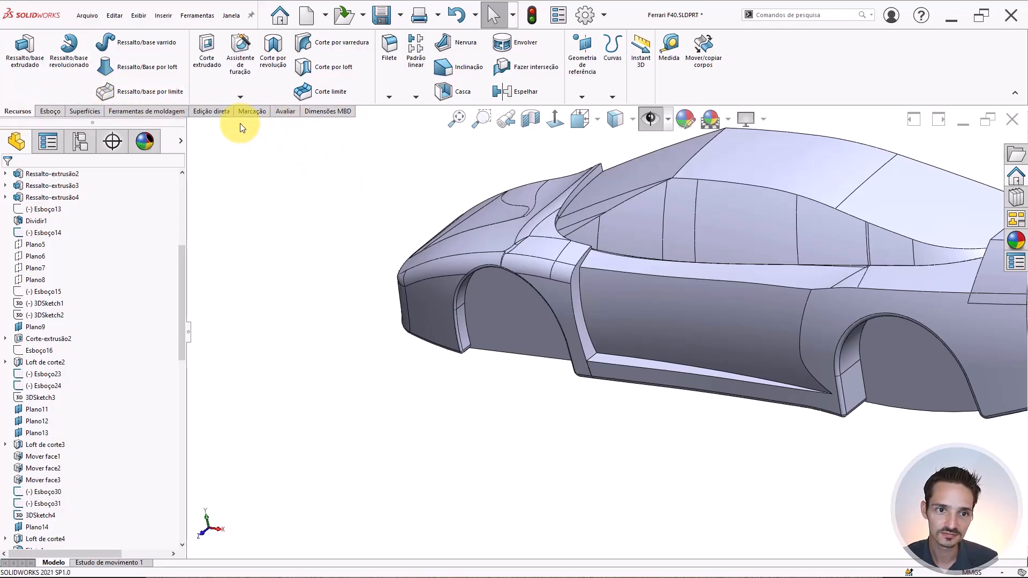
# Combine the front body and the side body into one with the Add operation.
pyautogui.click(210, 111)
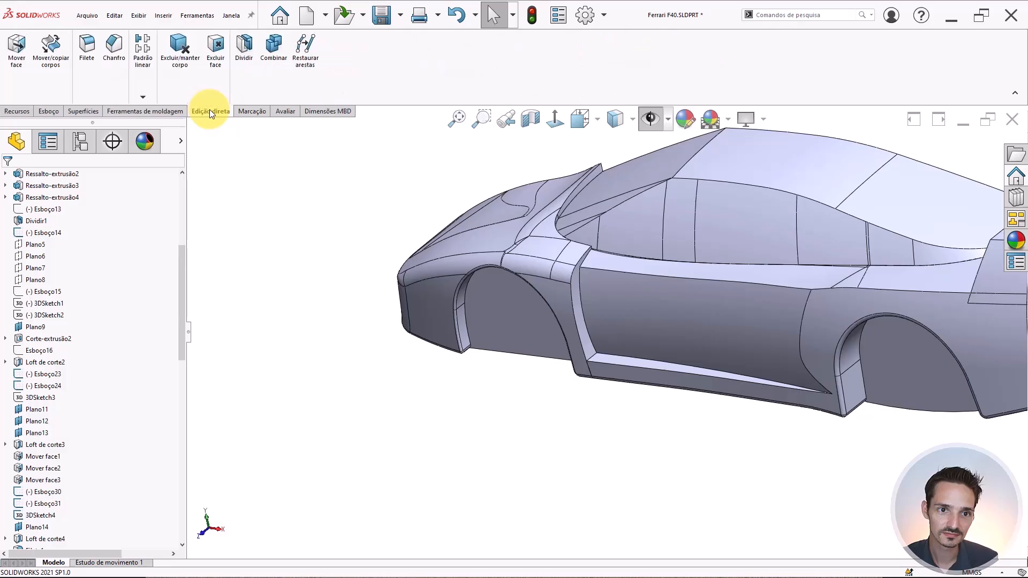
pyautogui.click(274, 45)
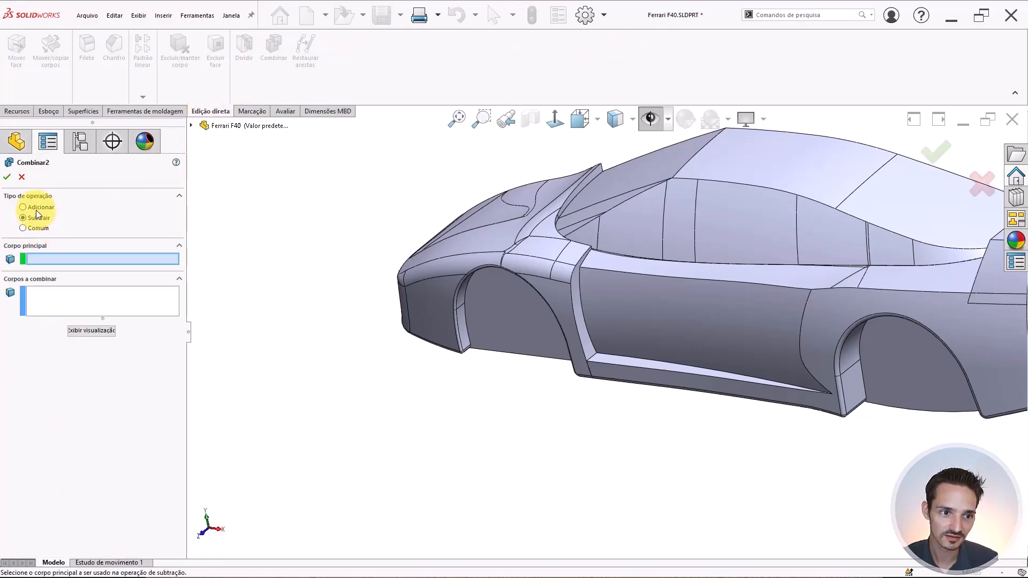
pyautogui.click(36, 207)
pyautogui.click(526, 278)
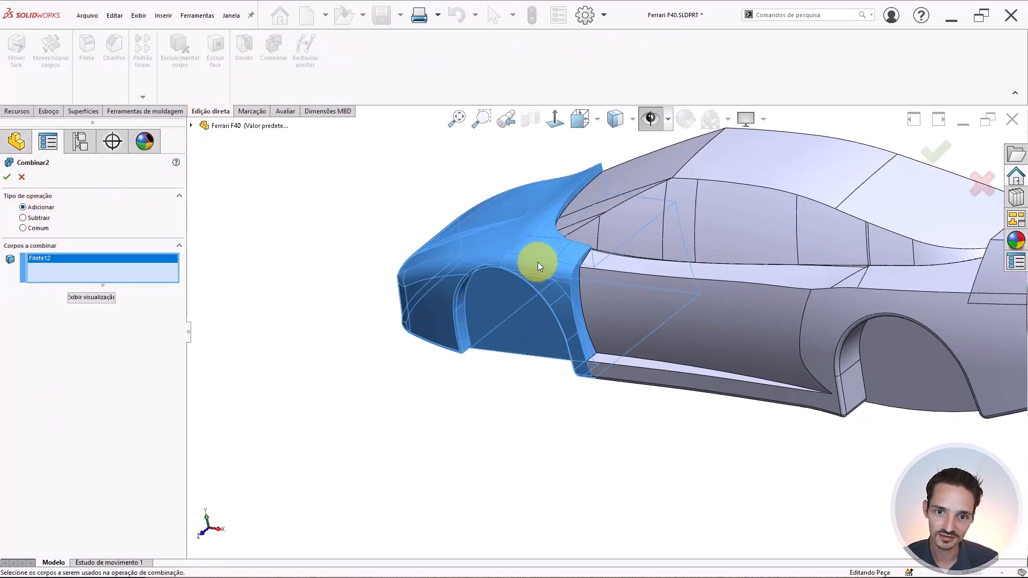
pyautogui.moveTo(538, 262); pyautogui.dragTo(503, 258, button='middle')
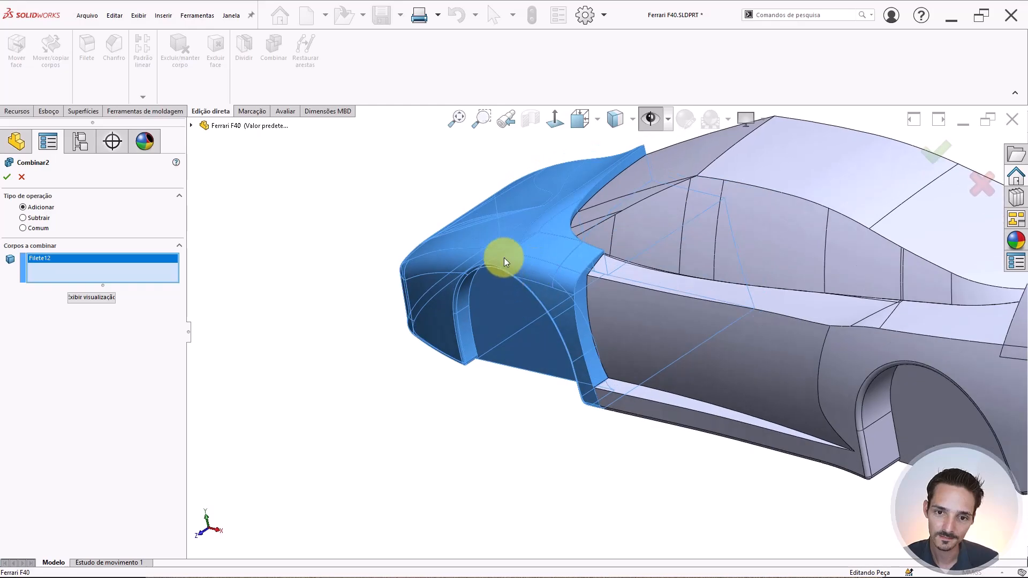
pyautogui.scroll(-1, 605, 237)
pyautogui.scroll(1, 603, 235)
pyautogui.moveTo(596, 224); pyautogui.dragTo(592, 251, button='middle')
pyautogui.scroll(-1, 597, 254)
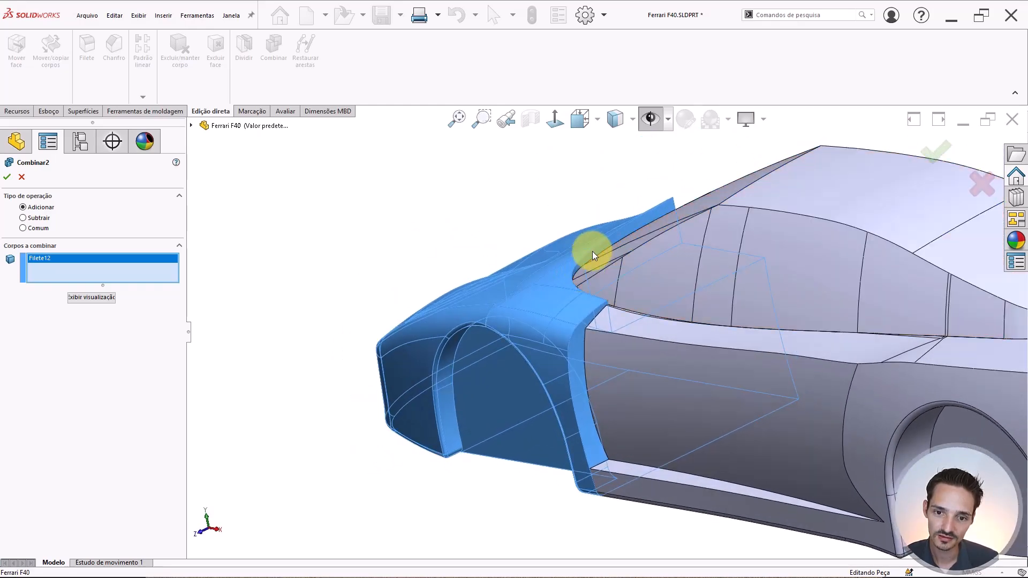
pyautogui.click(630, 455)
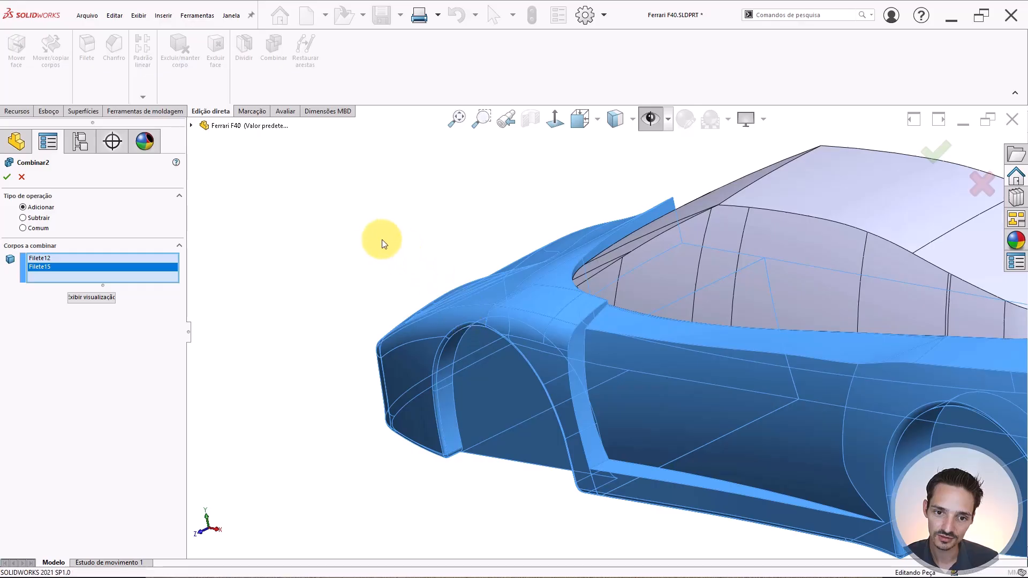
pyautogui.press('Return')
# Add a 2 mm constant-size fillet to the short inner edge at the side recess's lower front corner, behind the front wheel arch.
pyautogui.moveTo(563, 420); pyautogui.dragTo(583, 479, button='middle')
pyautogui.scroll(-5, 588, 473)
pyautogui.moveTo(632, 411); pyautogui.dragTo(639, 330, button='middle')
pyautogui.scroll(2, 639, 335)
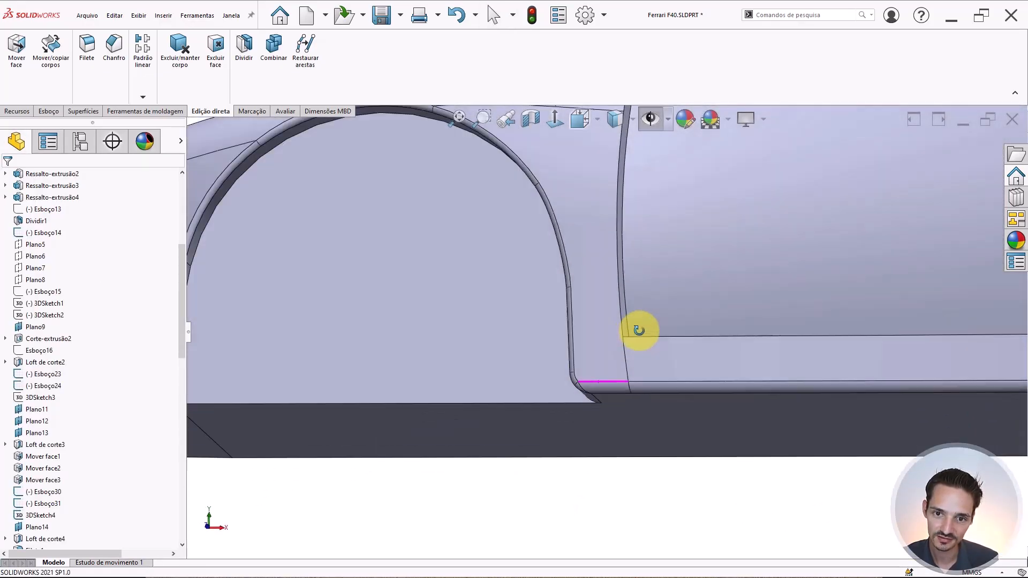
pyautogui.scroll(4, 646, 300)
pyautogui.scroll(-6, 602, 378)
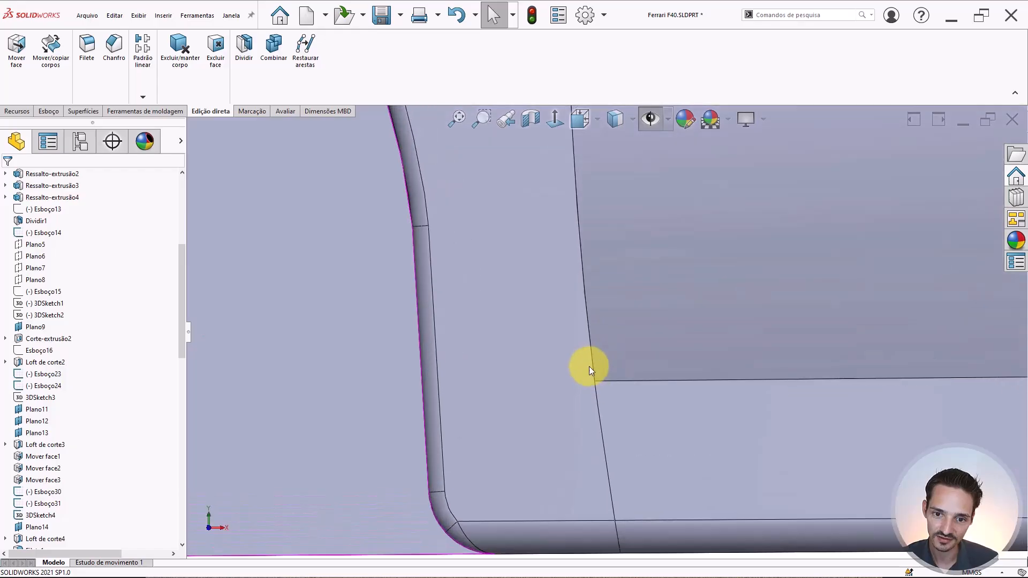
pyautogui.scroll(5, 609, 384)
pyautogui.moveTo(612, 361); pyautogui.dragTo(576, 421, button='middle')
pyautogui.moveTo(495, 493); pyautogui.dragTo(538, 452, button='right')
pyautogui.scroll(-3, 609, 335)
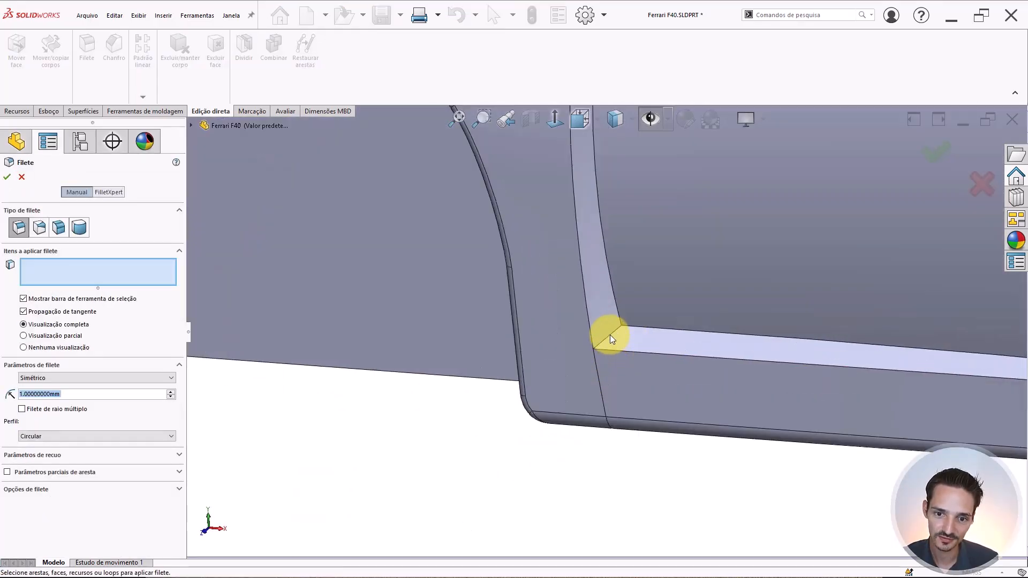
pyautogui.click(609, 335)
pyautogui.write('2')
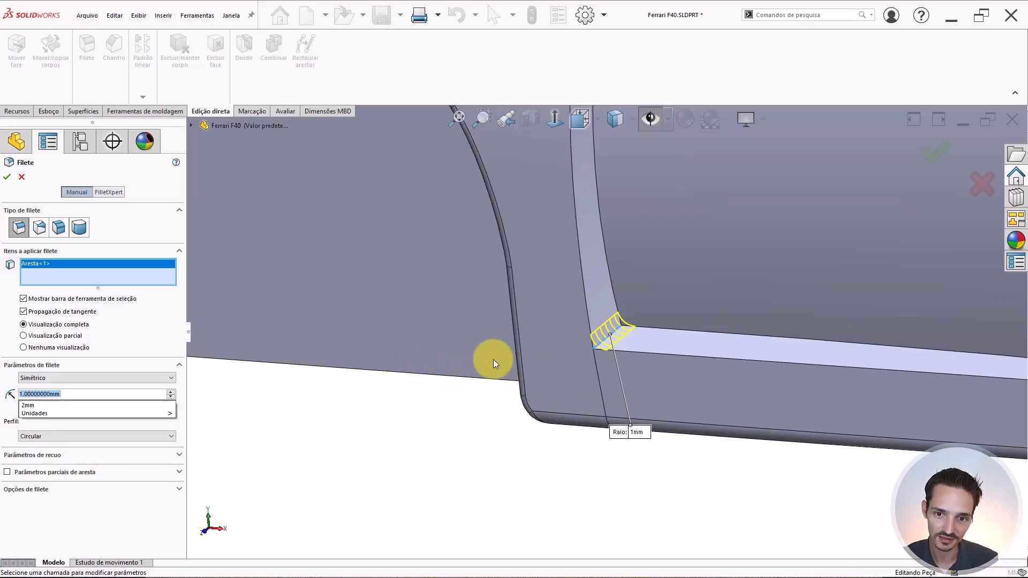
pyautogui.press('Return')
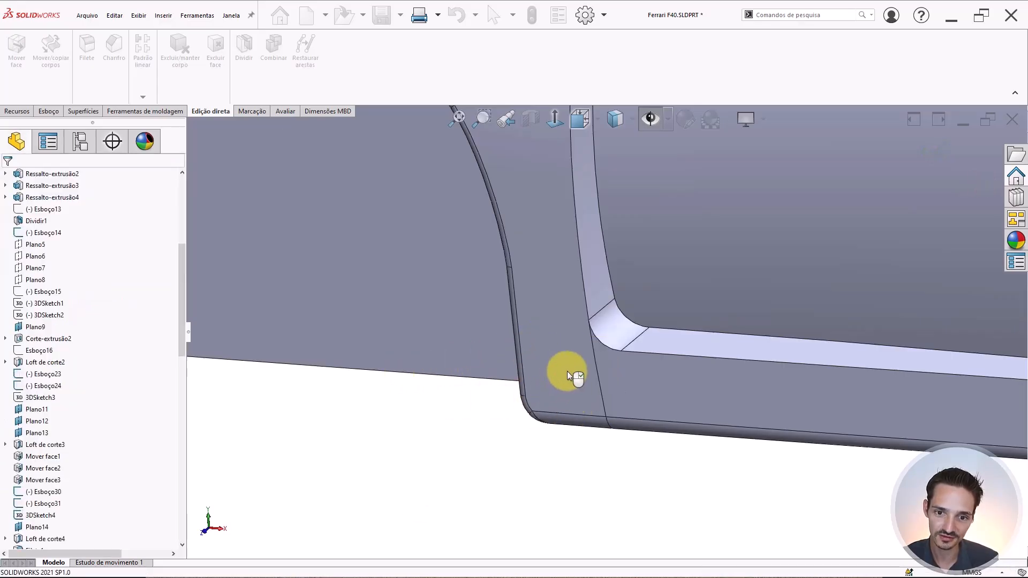
# Compare the side recess's rounded lower front corner with the reference photo by toggling the body's visibility.
pyautogui.scroll(5, 567, 371)
pyautogui.click(589, 352)
pyautogui.scroll(-5, 637, 310)
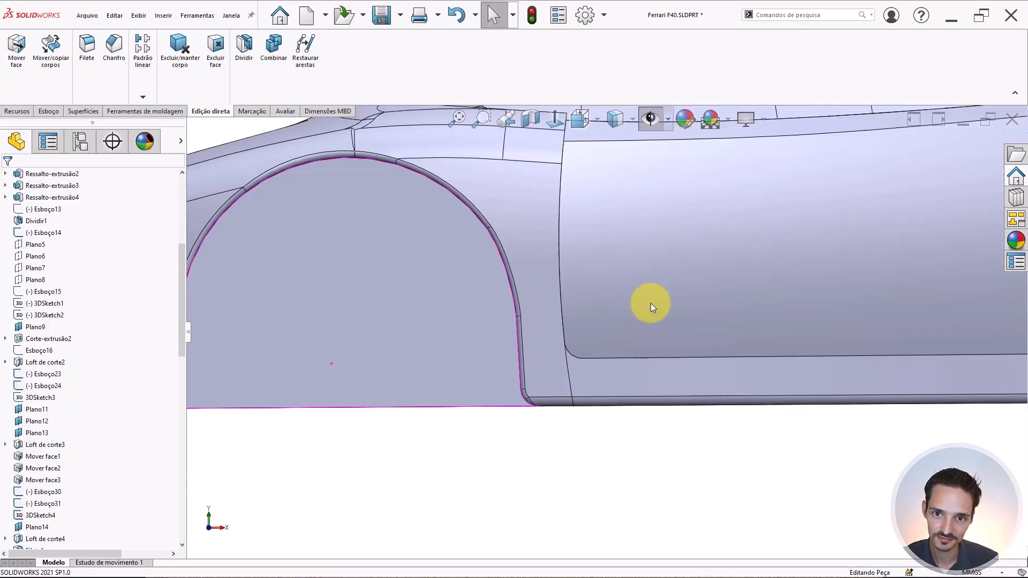
pyautogui.click(649, 125)
pyautogui.press('Tab')
pyautogui.scroll(-6, 570, 366)
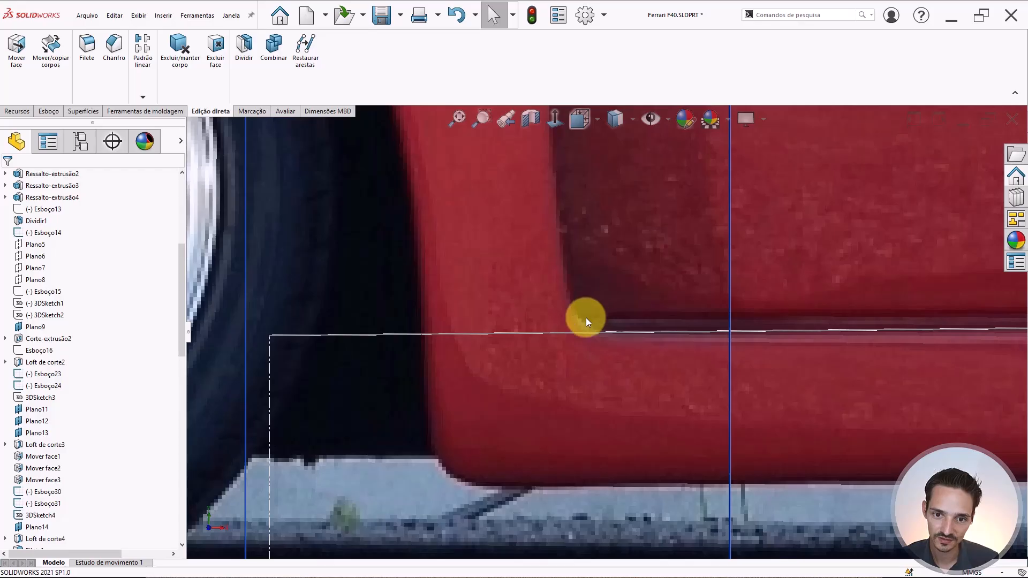
pyautogui.hotkey('shift', 'Tab')
pyautogui.press('Tab')
pyautogui.hotkey('shift', 'Tab')
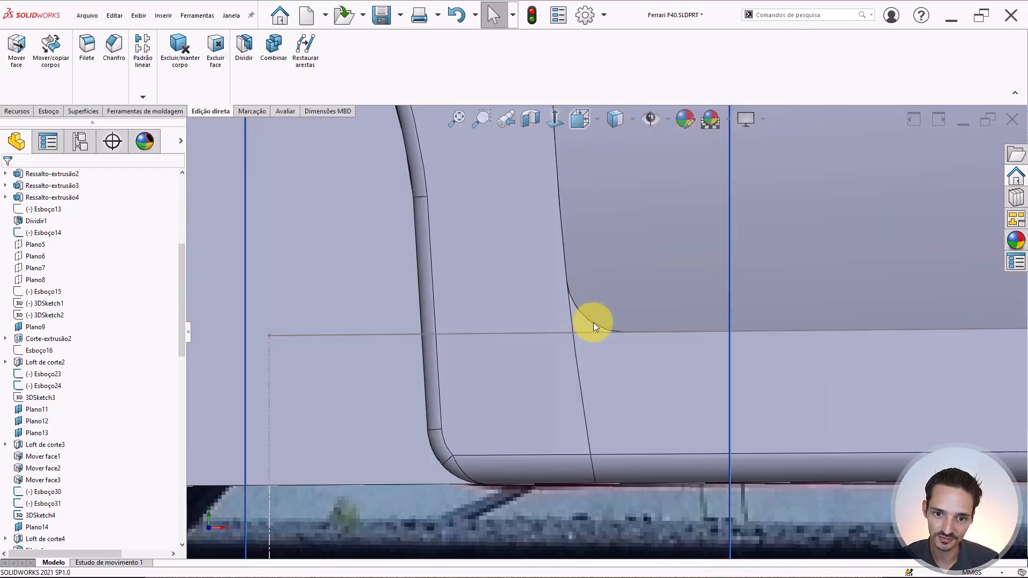
# Hide the reference photos, planes and sketches and bring the front section's rear edge at the windshield into view.
pyautogui.scroll(4, 594, 323)
pyautogui.moveTo(599, 318)
pyautogui.mouseDown(button='middle')
pyautogui.moveTo(574, 360)
pyautogui.moveTo(592, 320)
pyautogui.mouseUp(button='middle')
pyautogui.scroll(5, 592, 320)
pyautogui.scroll(-4, 605, 254)
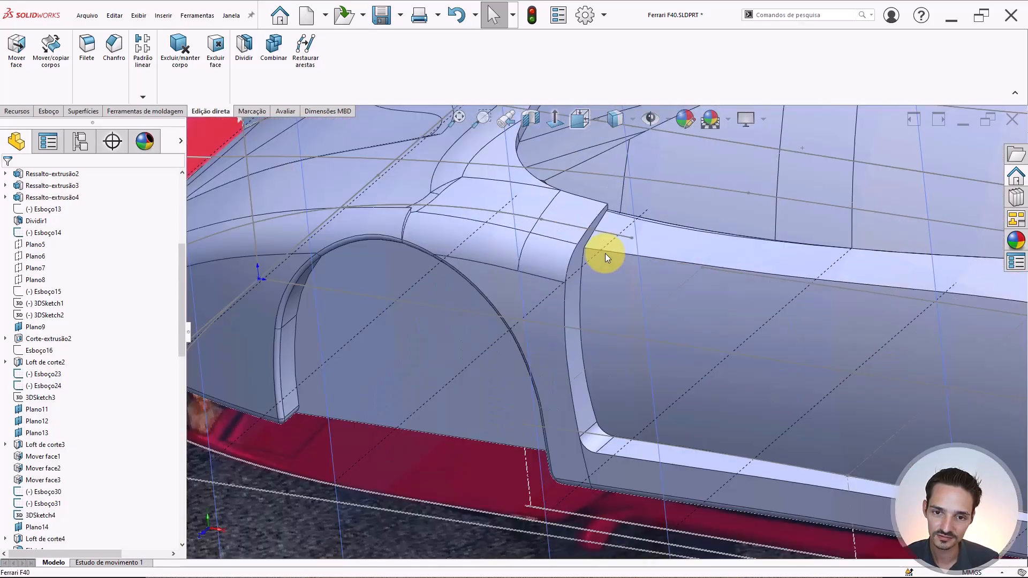
pyautogui.scroll(2, 600, 254)
pyautogui.moveTo(592, 257); pyautogui.dragTo(592, 301, button='middle')
pyautogui.scroll(3, 599, 303)
pyautogui.scroll(-4, 570, 228)
pyautogui.moveTo(566, 231)
pyautogui.mouseDown(button='middle')
pyautogui.moveTo(537, 296)
pyautogui.moveTo(581, 188)
pyautogui.moveTo(513, 252)
pyautogui.moveTo(369, 308)
pyautogui.moveTo(454, 374)
pyautogui.moveTo(406, 321)
pyautogui.moveTo(631, 256)
pyautogui.mouseUp(button='middle')
pyautogui.click(649, 120)
pyautogui.scroll(2, 584, 257)
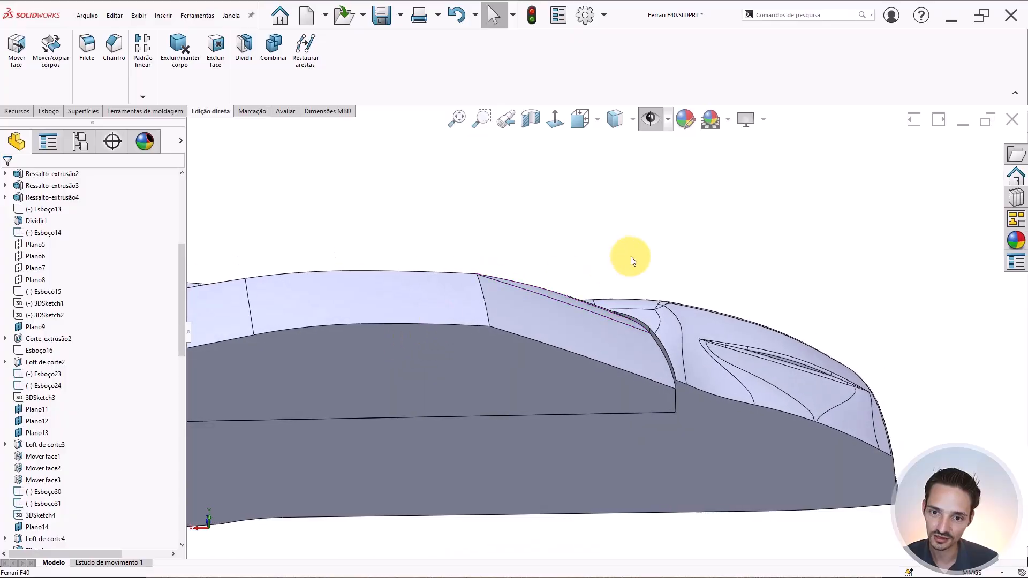
# Start a symmetric fillet with tangent propagation on the front section's rear edge around the windshield base and set its radius to 0.5 mm.
pyautogui.moveTo(639, 250); pyautogui.dragTo(670, 222, button='right')
pyautogui.scroll(-3, 660, 371)
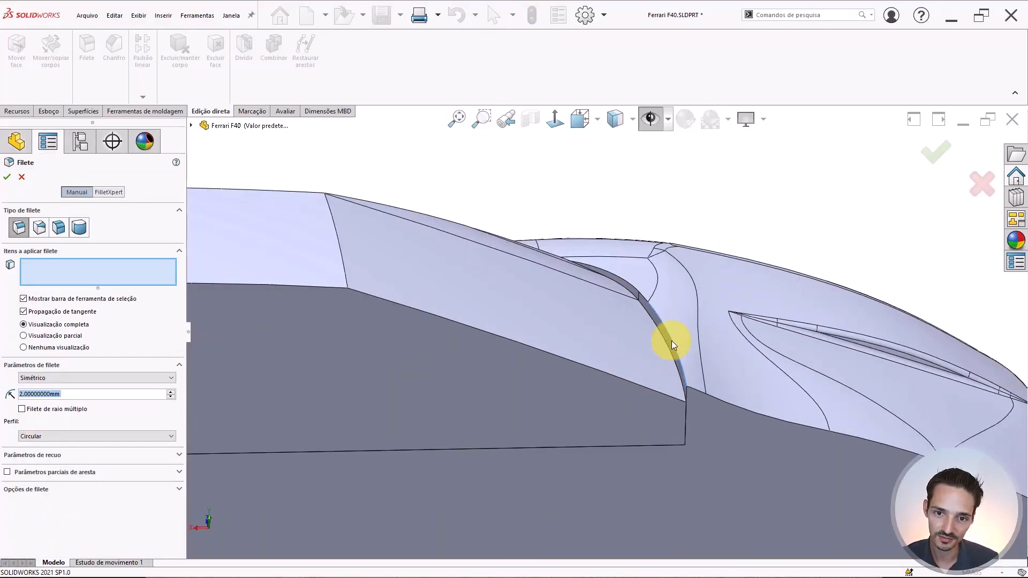
pyautogui.click(671, 341)
pyautogui.moveTo(671, 341); pyautogui.dragTo(367, 278, button='middle')
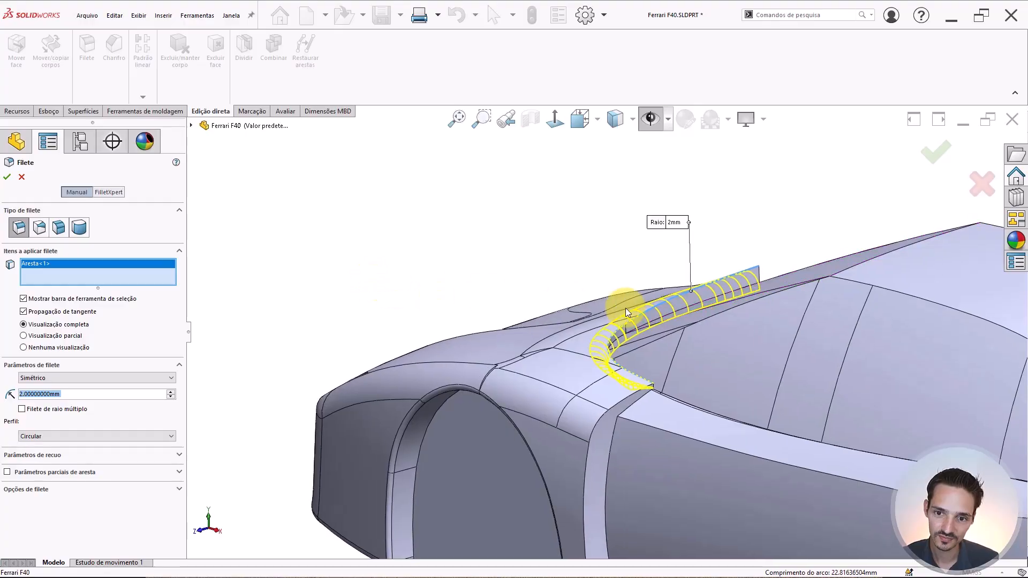
pyautogui.moveTo(628, 308); pyautogui.dragTo(701, 321, button='middle')
pyautogui.scroll(-8, 701, 317)
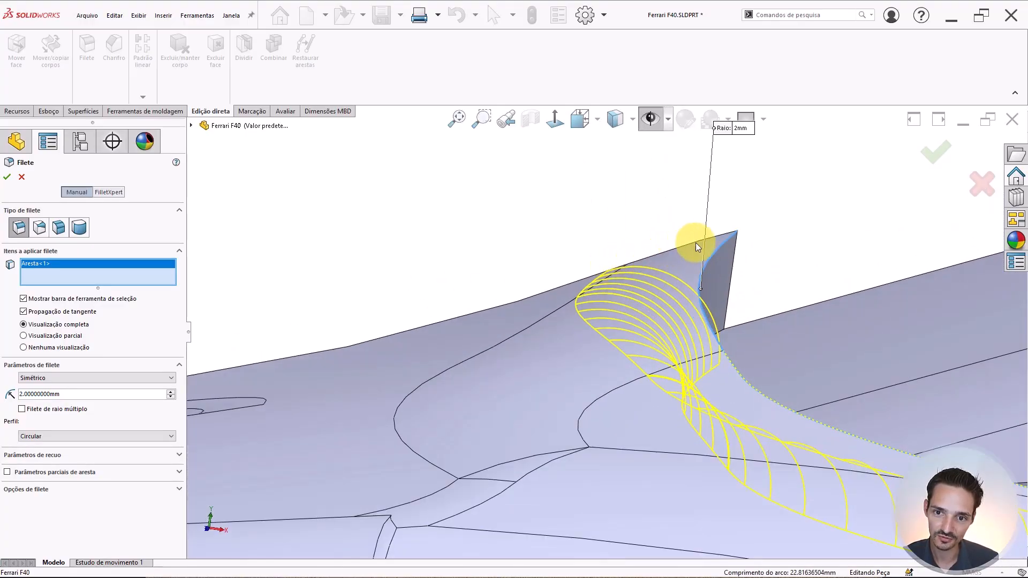
pyautogui.scroll(5, 634, 275)
pyautogui.moveTo(638, 321)
pyautogui.mouseDown(button='middle')
pyautogui.moveTo(661, 361)
pyautogui.moveTo(651, 330)
pyautogui.mouseUp(button='middle')
pyautogui.scroll(-3, 650, 330)
pyautogui.doubleClick(33, 395)
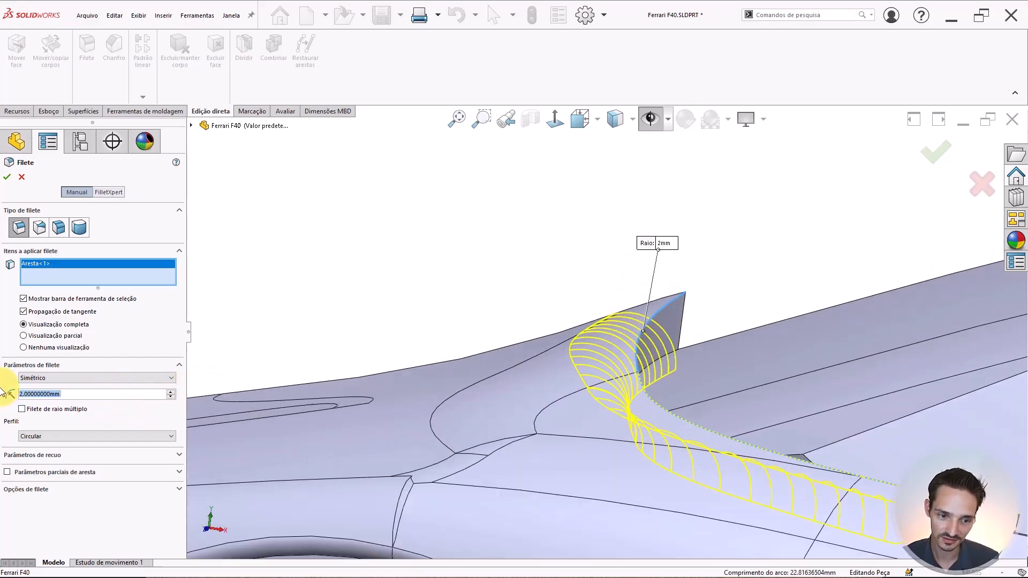
pyautogui.write('.5')
pyautogui.press('Return')
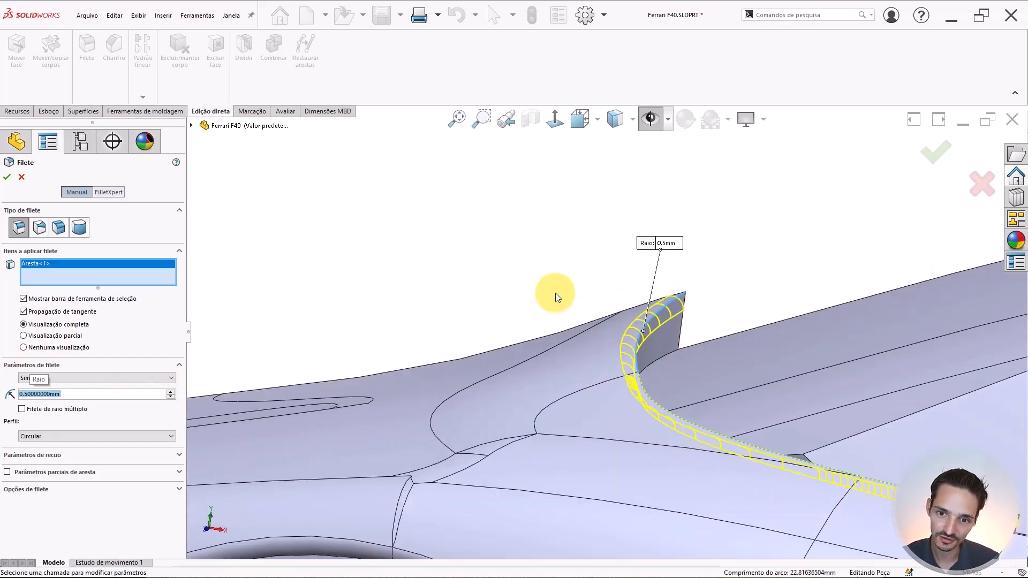
pyautogui.moveTo(551, 292); pyautogui.dragTo(741, 404, button='middle')
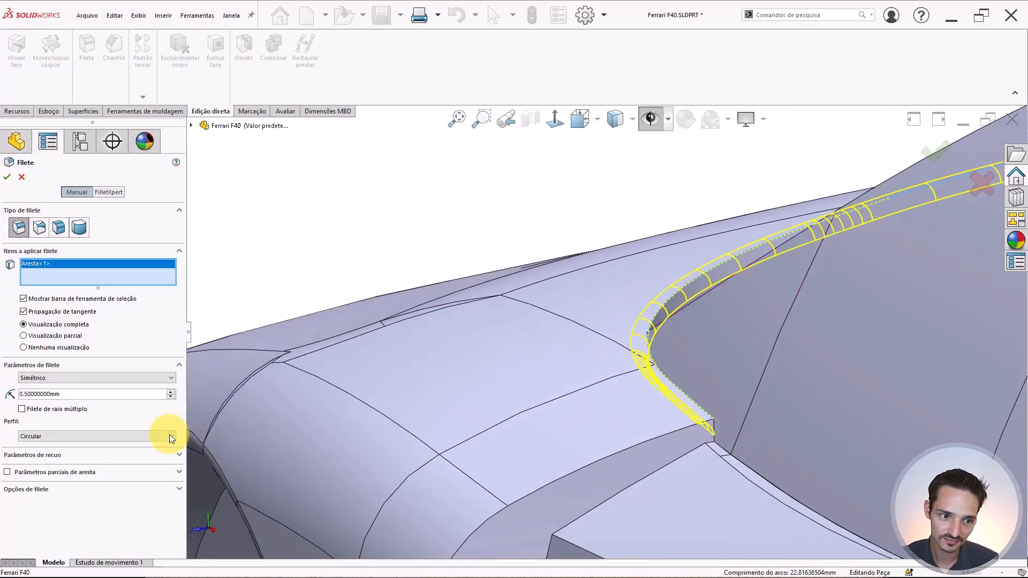
# Try a 0.3 mm radius for the fillet around the windshield base.
pyautogui.moveTo(113, 397); pyautogui.dragTo(2, 382)
pyautogui.write('.3')
pyautogui.press('Return')
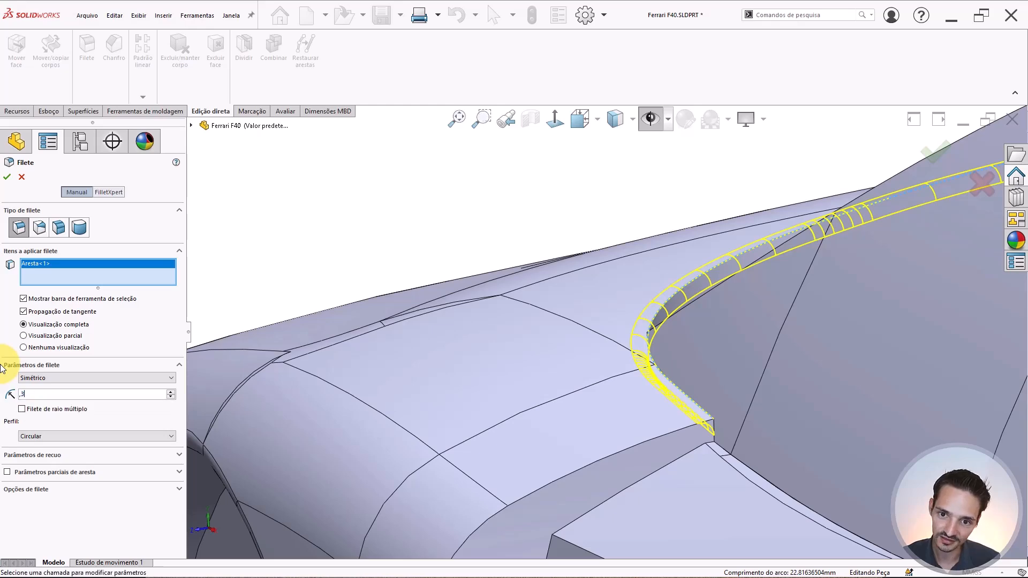
pyautogui.moveTo(616, 309); pyautogui.dragTo(651, 273, button='middle')
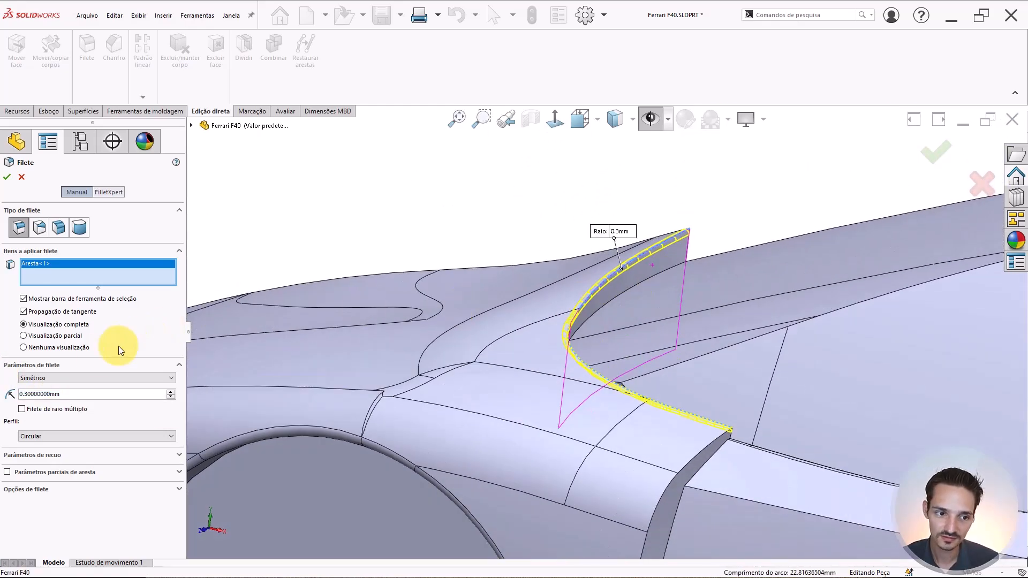
# Set the windshield-base fillet's radius back to 0.5 mm and apply it.
pyautogui.moveTo(90, 397); pyautogui.dragTo(1, 348)
pyautogui.write('.5')
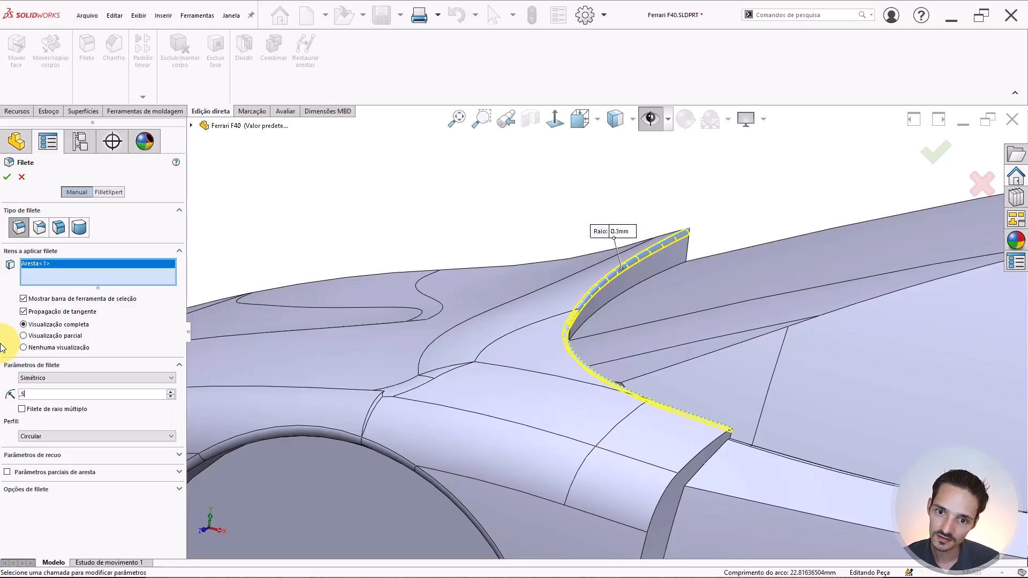
pyautogui.press('Return')
pyautogui.press('Return')
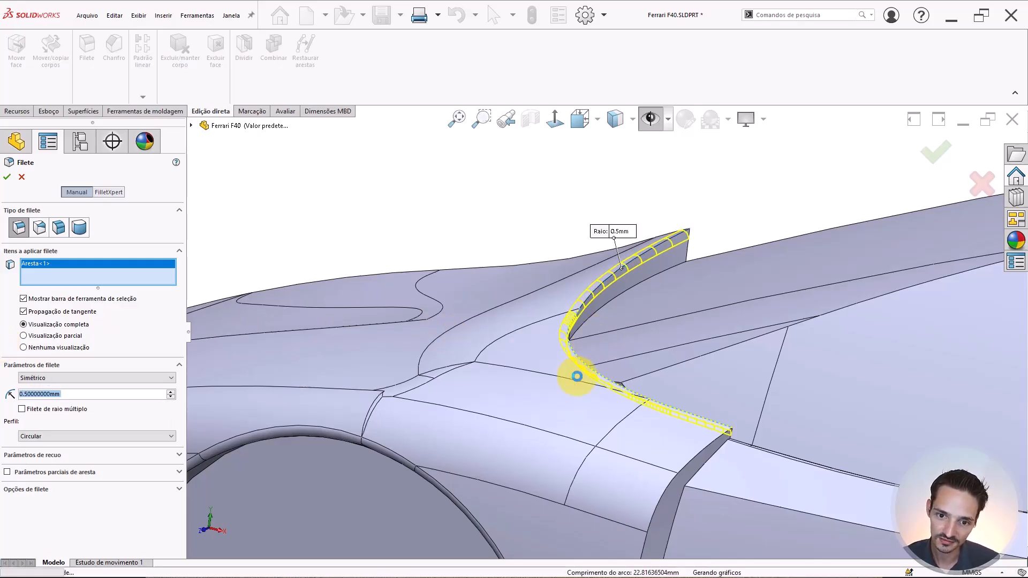
# Examine the rear end of the windshield-base fillet, and isolate the cabin body to inspect its lower side faces before restoring the other bodies.
pyautogui.scroll(3, 647, 348)
pyautogui.moveTo(616, 297)
pyautogui.mouseDown(button='middle')
pyautogui.moveTo(716, 307)
pyautogui.moveTo(726, 324)
pyautogui.moveTo(650, 307)
pyautogui.moveTo(726, 321)
pyautogui.moveTo(581, 321)
pyautogui.moveTo(514, 330)
pyautogui.moveTo(470, 354)
pyautogui.moveTo(477, 385)
pyautogui.moveTo(628, 361)
pyautogui.moveTo(574, 394)
pyautogui.moveTo(578, 424)
pyautogui.moveTo(602, 374)
pyautogui.moveTo(626, 353)
pyautogui.moveTo(592, 427)
pyautogui.moveTo(610, 406)
pyautogui.moveTo(637, 315)
pyautogui.moveTo(601, 314)
pyautogui.moveTo(688, 292)
pyautogui.moveTo(662, 324)
pyautogui.moveTo(689, 278)
pyautogui.moveTo(647, 352)
pyautogui.moveTo(661, 348)
pyautogui.moveTo(507, 300)
pyautogui.moveTo(522, 280)
pyautogui.mouseUp(button='middle')
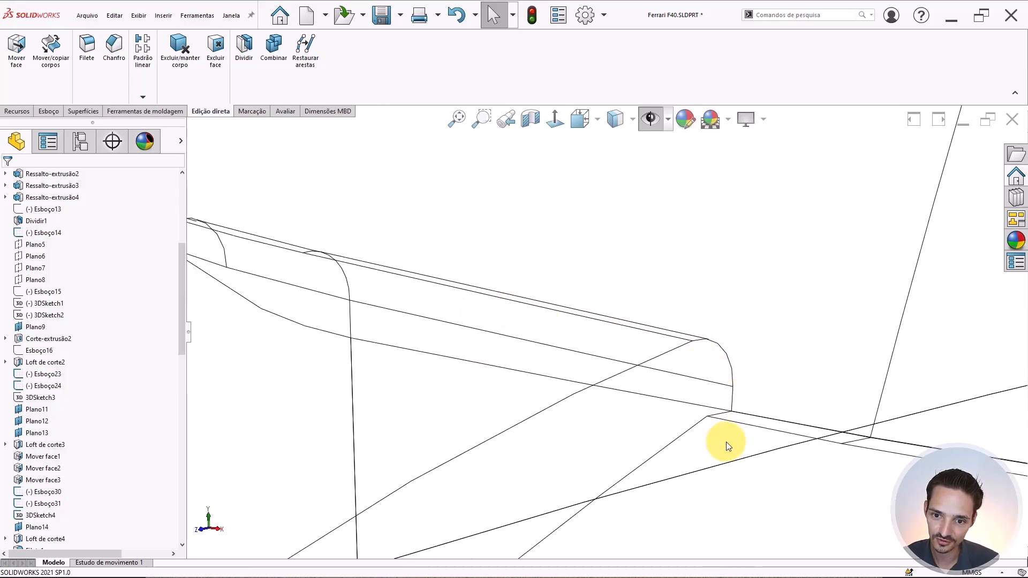
pyautogui.click(757, 371)
pyautogui.scroll(3, 756, 370)
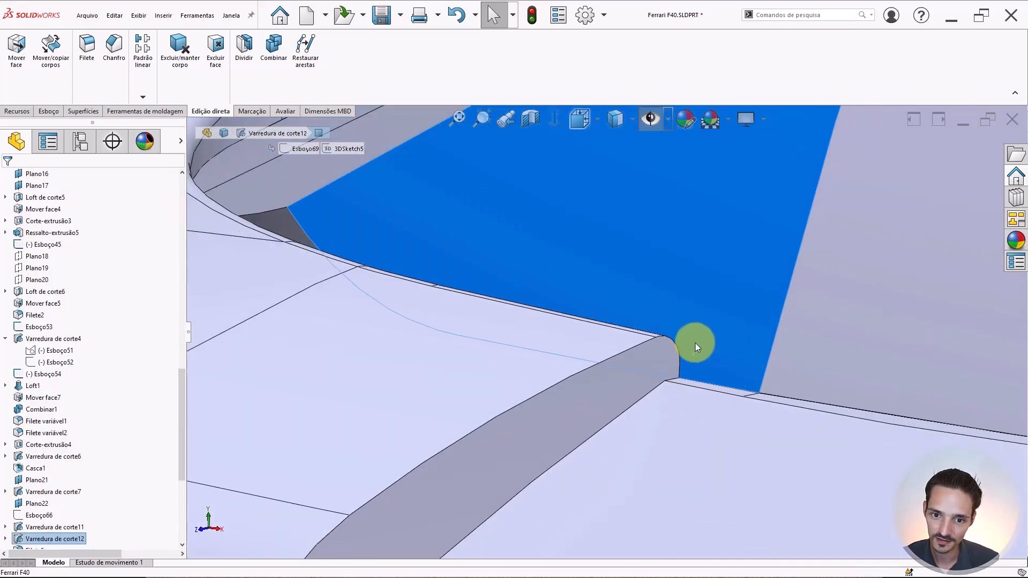
pyautogui.press('i')
pyautogui.scroll(3, 695, 343)
pyautogui.moveTo(686, 333); pyautogui.dragTo(590, 360, button='middle')
pyautogui.click(590, 360)
pyautogui.keyDown('ctrl'); pyautogui.click(468, 339); pyautogui.keyUp('ctrl')
pyautogui.scroll(-2, 423, 313)
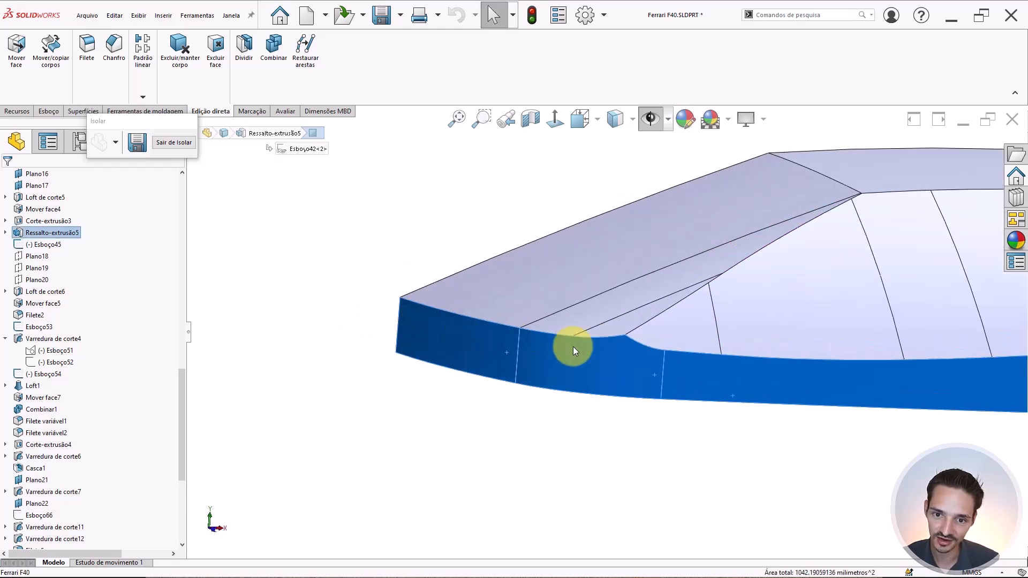
pyautogui.scroll(2, 726, 360)
pyautogui.moveTo(726, 360); pyautogui.dragTo(654, 388, button='middle')
pyautogui.press('Escape')
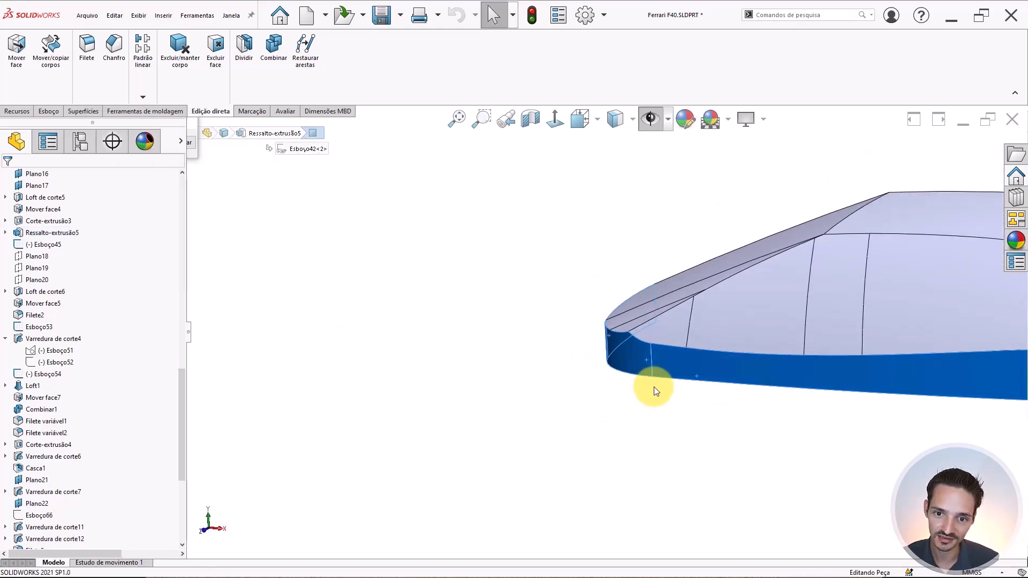
# Examine the junction between the filleted front section and the cabin base, and review the front bodywork and the whole car.
pyautogui.scroll(5, 655, 386)
pyautogui.scroll(-5, 634, 333)
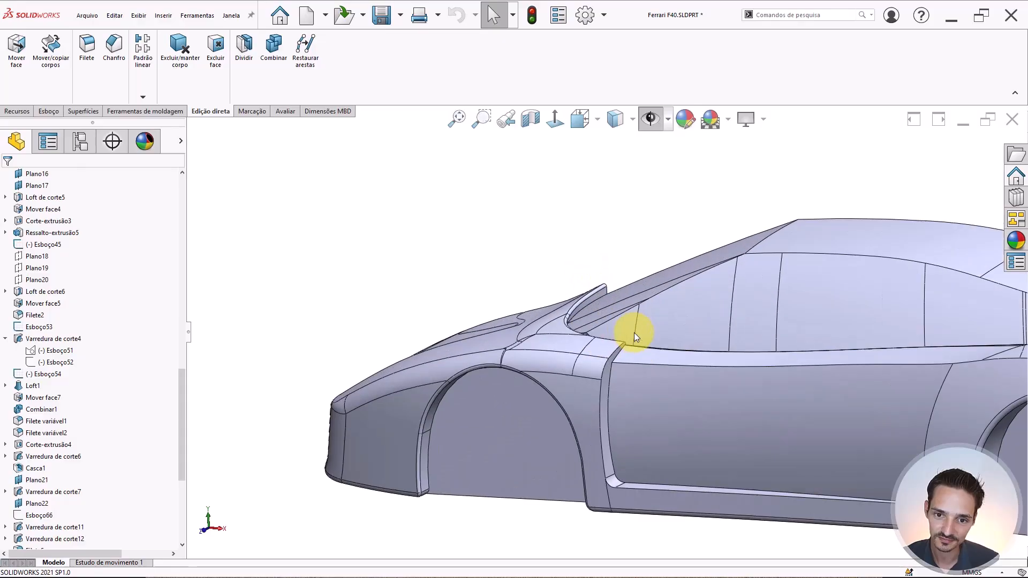
pyautogui.moveTo(577, 329); pyautogui.dragTo(573, 422, button='middle')
pyautogui.scroll(-5, 591, 343)
pyautogui.moveTo(605, 346); pyautogui.dragTo(544, 427, button='middle')
pyautogui.click(596, 335)
pyautogui.scroll(10, 603, 305)
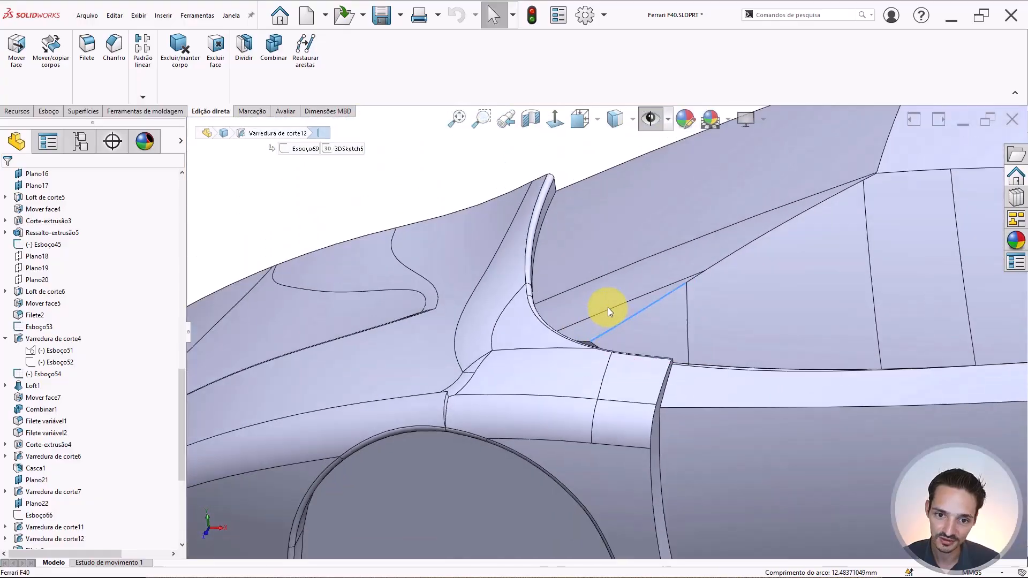
pyautogui.moveTo(509, 344); pyautogui.dragTo(527, 390, button='middle')
pyautogui.scroll(-3, 488, 414)
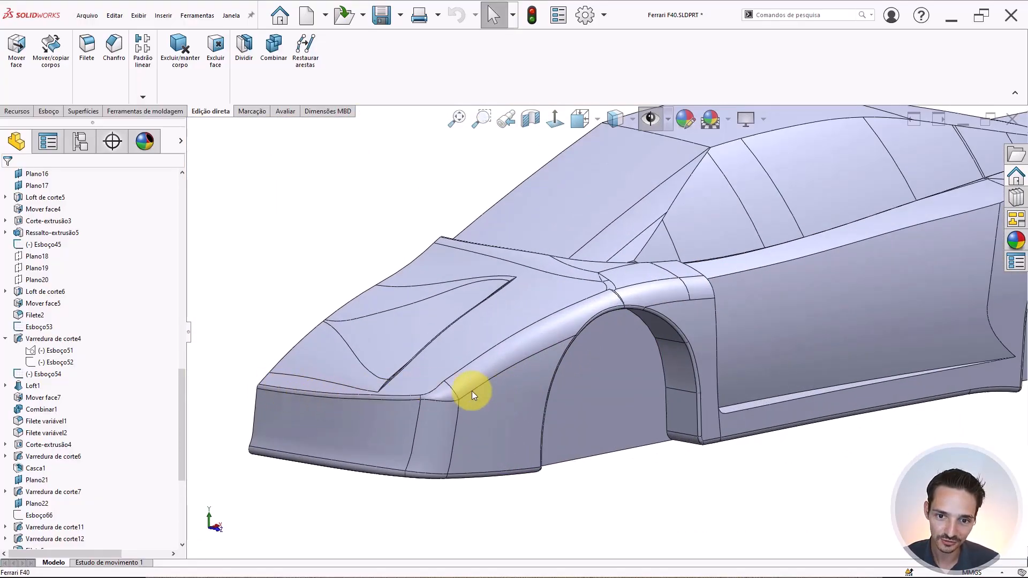
pyautogui.moveTo(679, 284); pyautogui.dragTo(509, 294, button='middle')
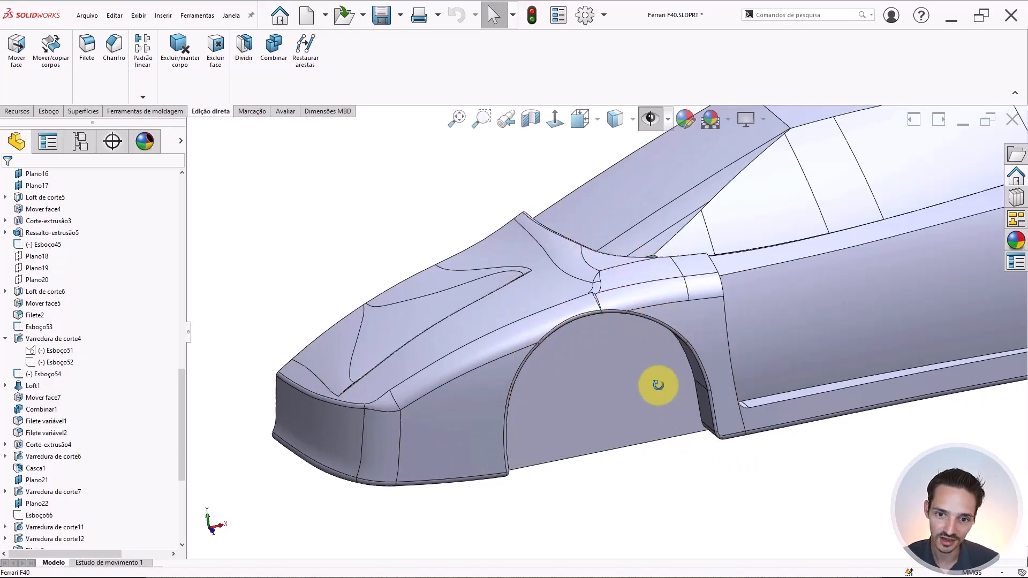
pyautogui.moveTo(659, 385)
pyautogui.mouseDown(button='middle')
pyautogui.moveTo(689, 345)
pyautogui.moveTo(734, 329)
pyautogui.moveTo(747, 345)
pyautogui.moveTo(669, 372)
pyautogui.mouseUp(button='middle')
pyautogui.scroll(2, 589, 384)
pyautogui.scroll(-4, 199, 460)
pyautogui.scroll(-1, 80, 455)
pyautogui.scroll(5, 699, 337)
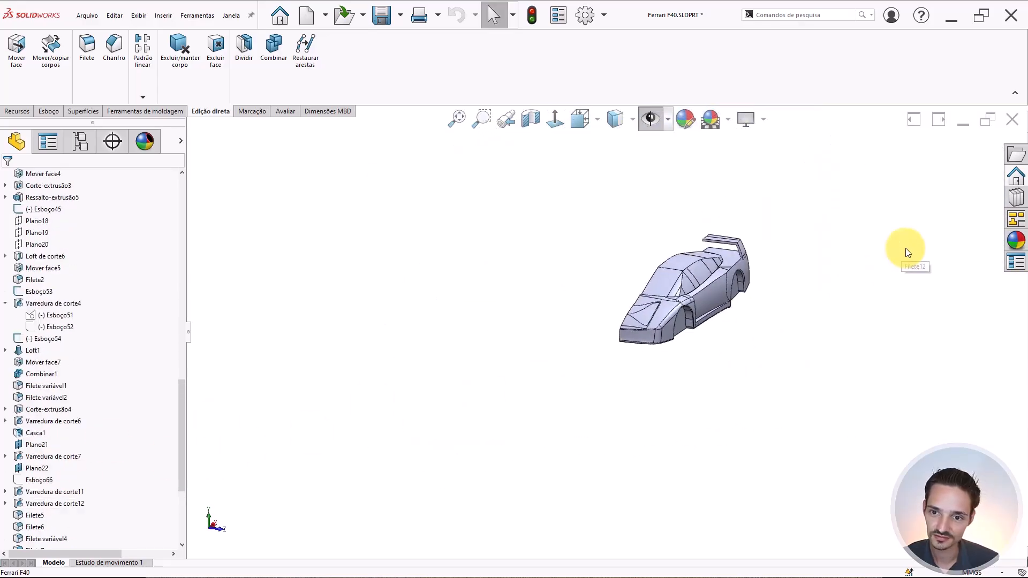
# Roll the feature history forward past the Espelhar1 mirror to restore both halves of the car, and examine the hood and front bodywork.
pyautogui.scroll(-5, 675, 262)
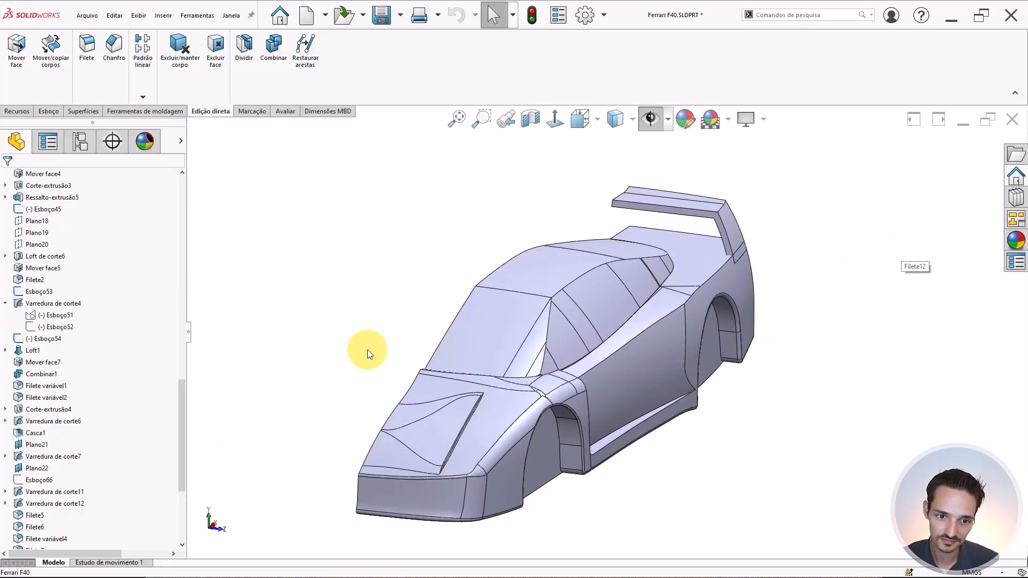
pyautogui.scroll(-5, 59, 423)
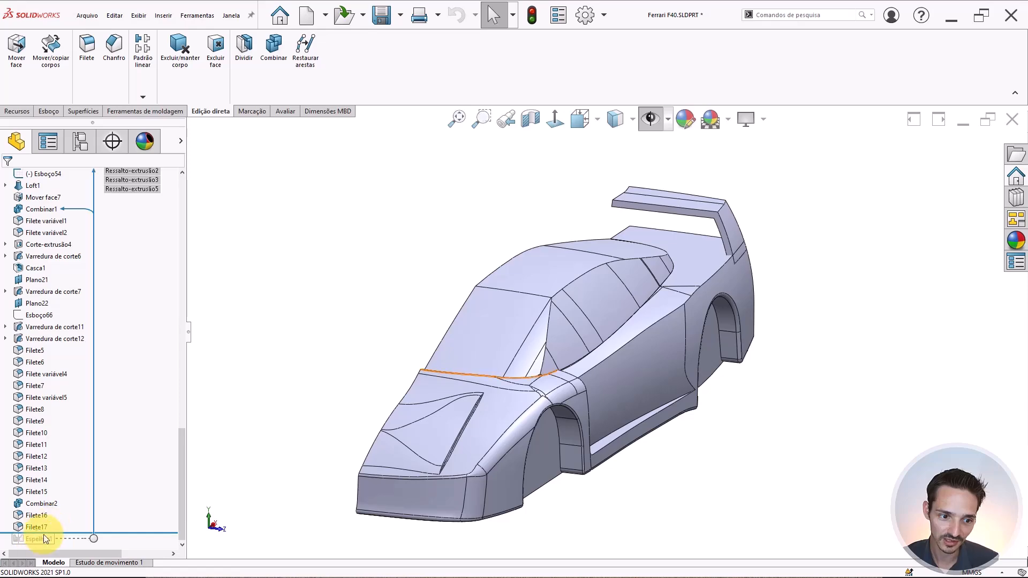
pyautogui.moveTo(44, 534); pyautogui.dragTo(80, 541)
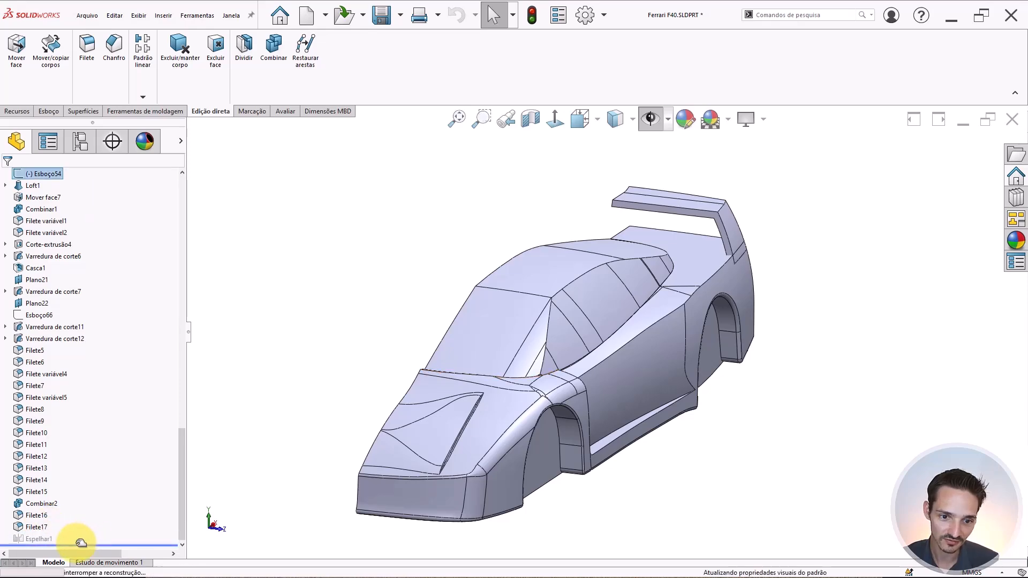
pyautogui.click(268, 467)
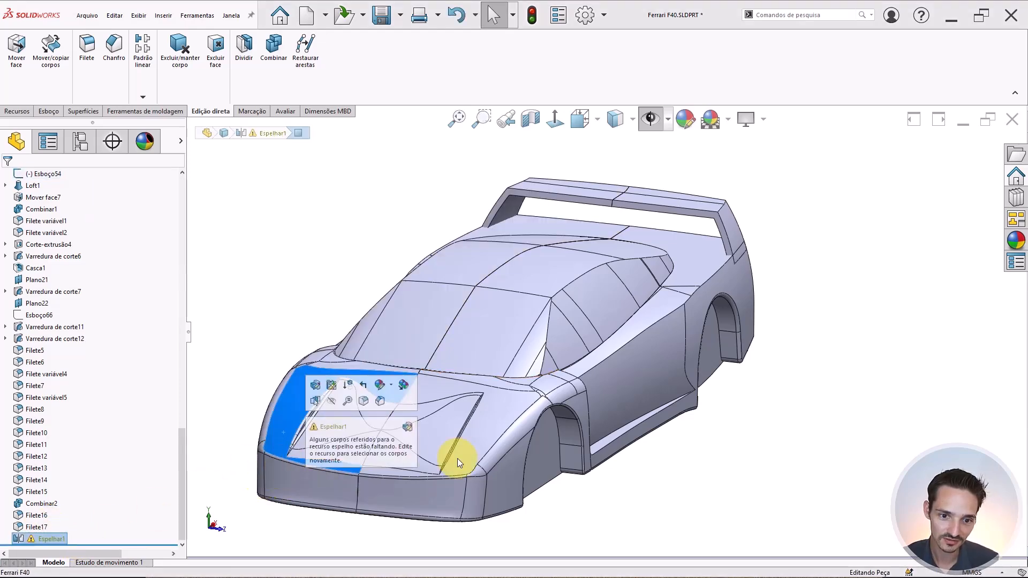
pyautogui.click(590, 505)
pyautogui.scroll(-5, 395, 436)
pyautogui.moveTo(385, 340); pyautogui.dragTo(427, 328, button='middle')
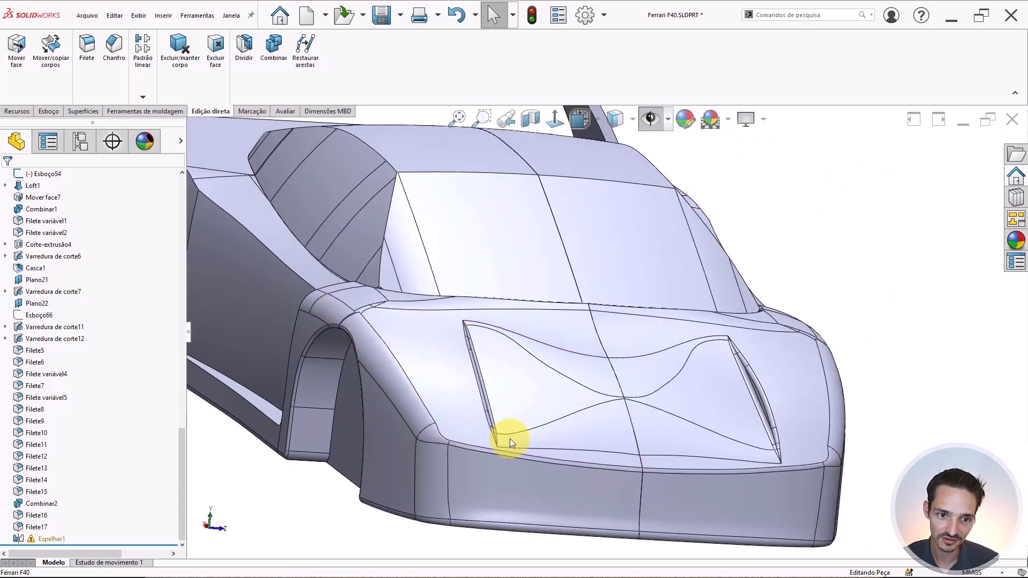
pyautogui.moveTo(510, 439); pyautogui.dragTo(588, 404, button='middle')
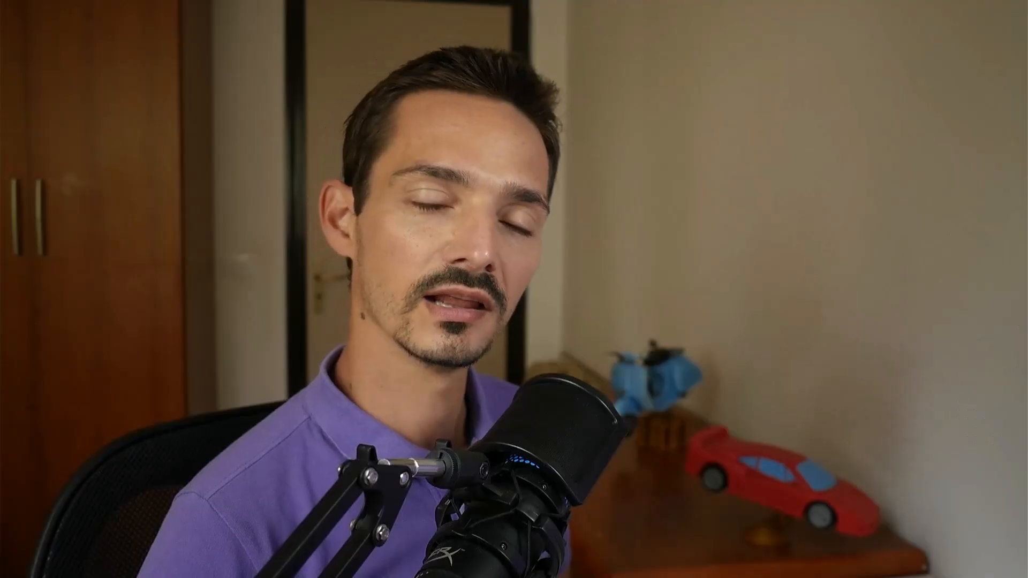